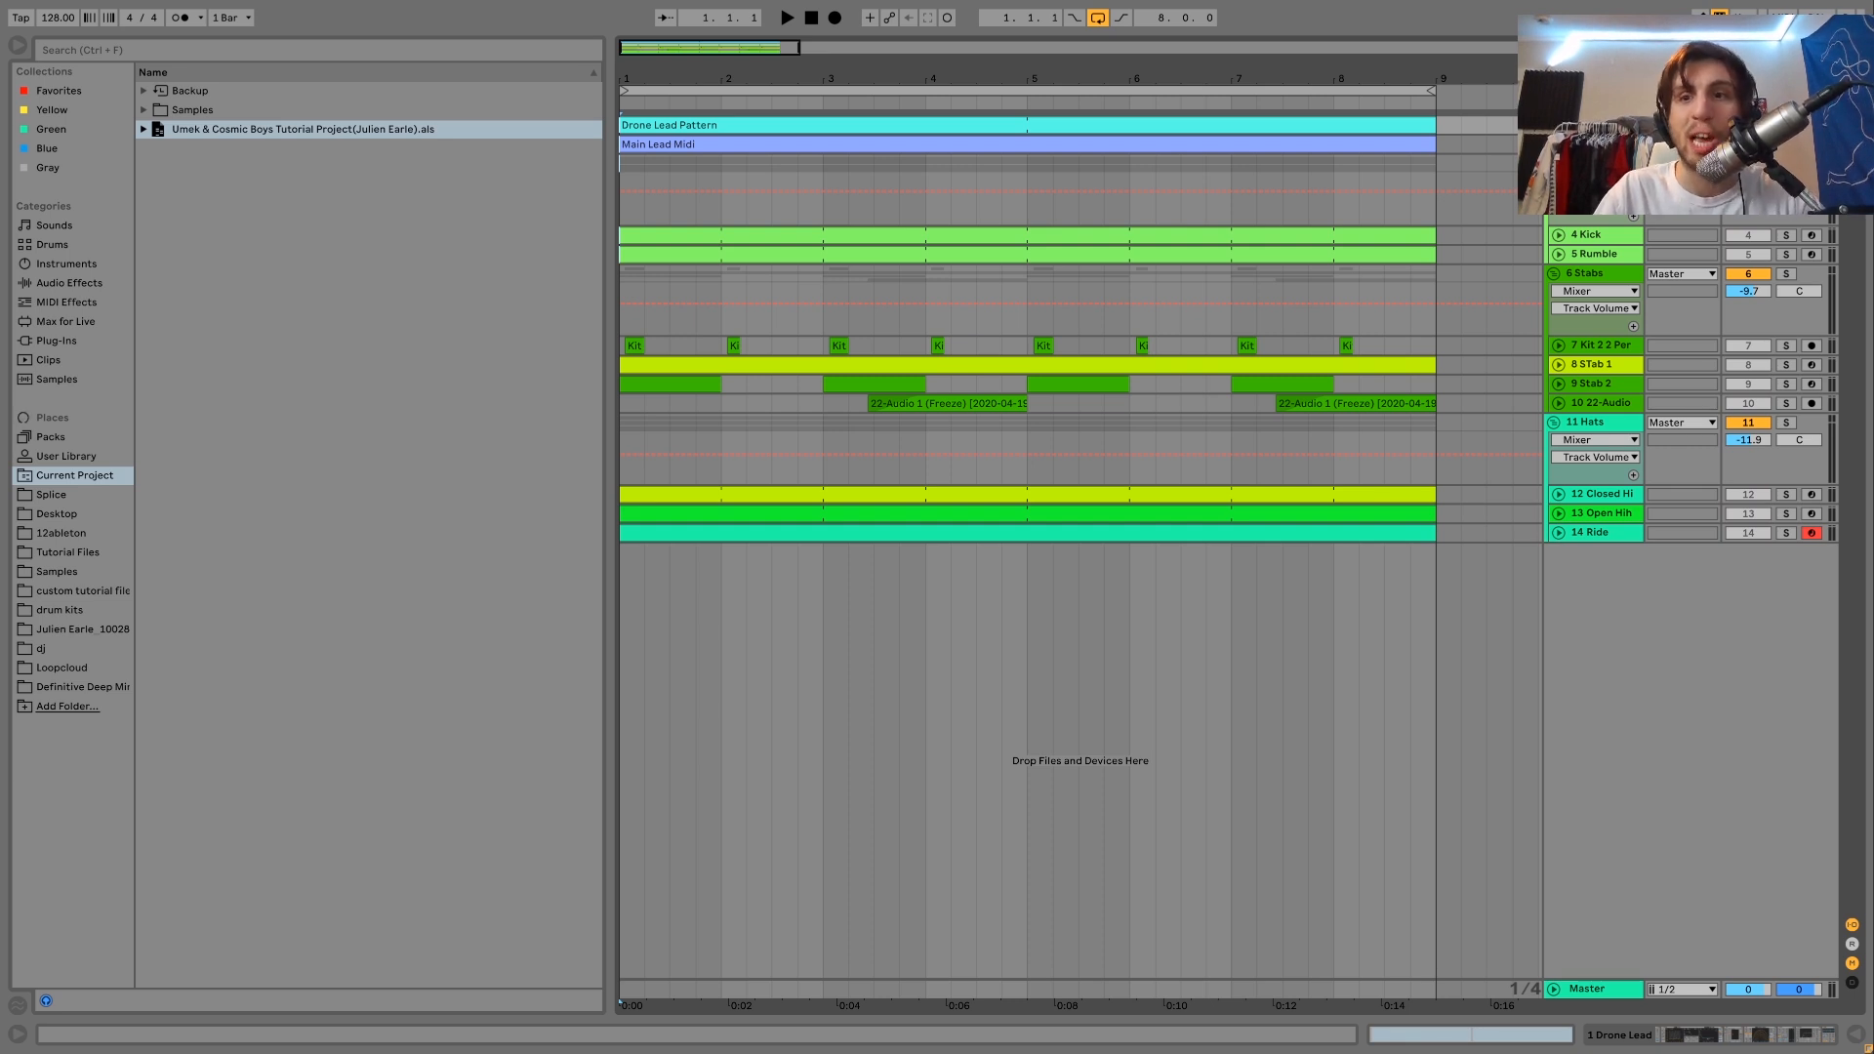
Unfold the Main Lead and Drone Lead tracks and play the loop with the Drone Lead soloed.
{"action": "key", "text": "space"}
{"action": "left_click", "coordinate": [1554, 144]}
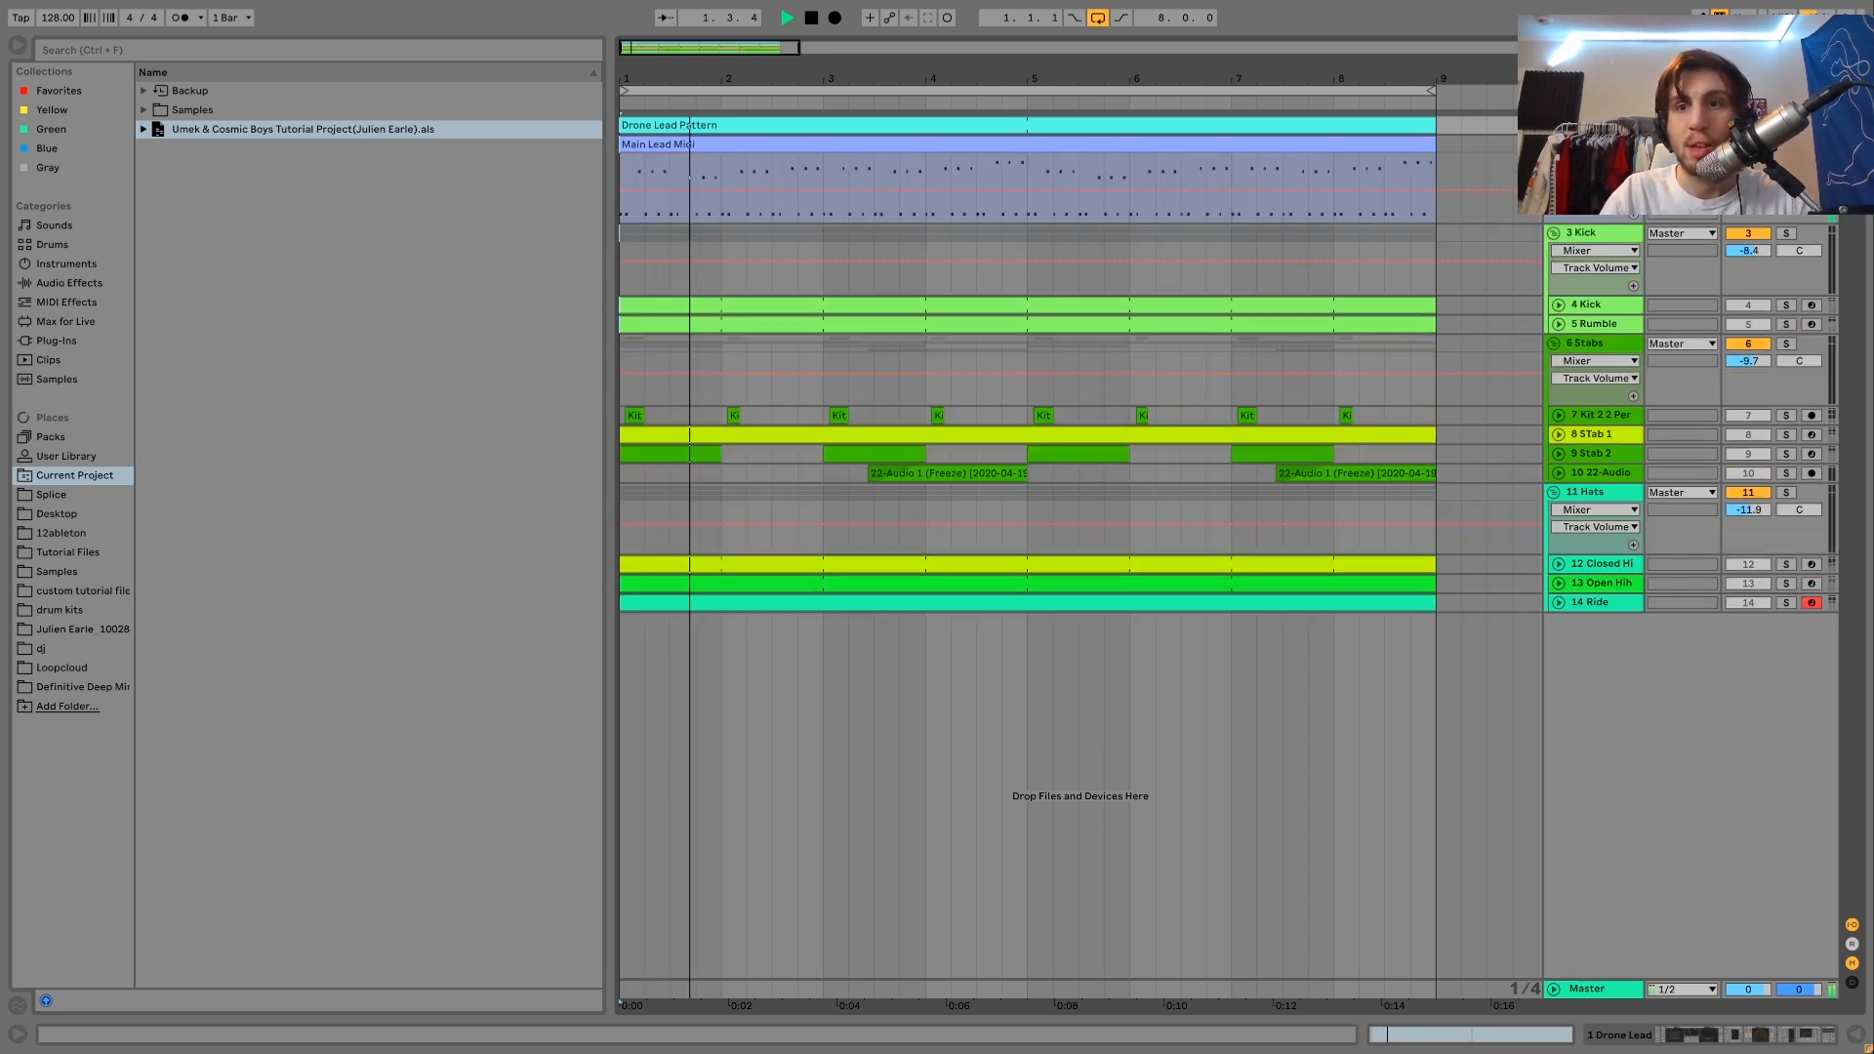
{"action": "left_click", "coordinate": [1553, 125]}
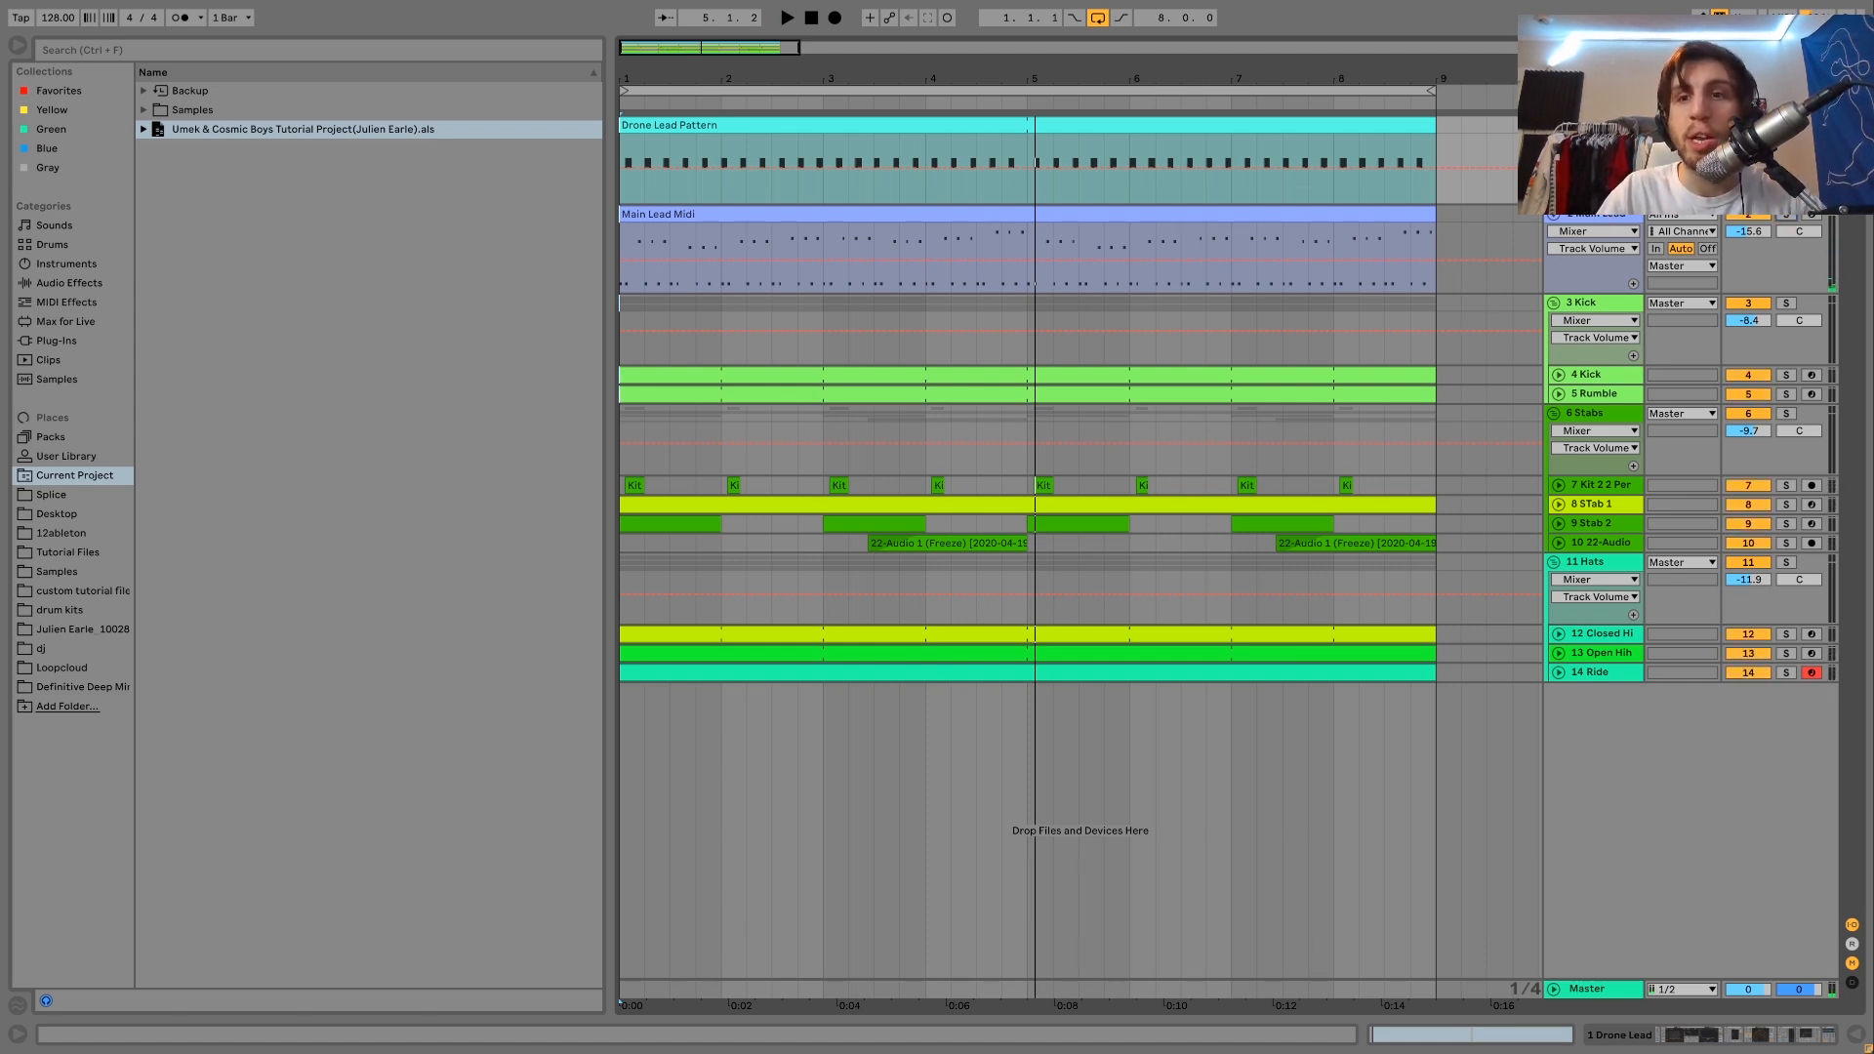
{"action": "key", "text": "space"}
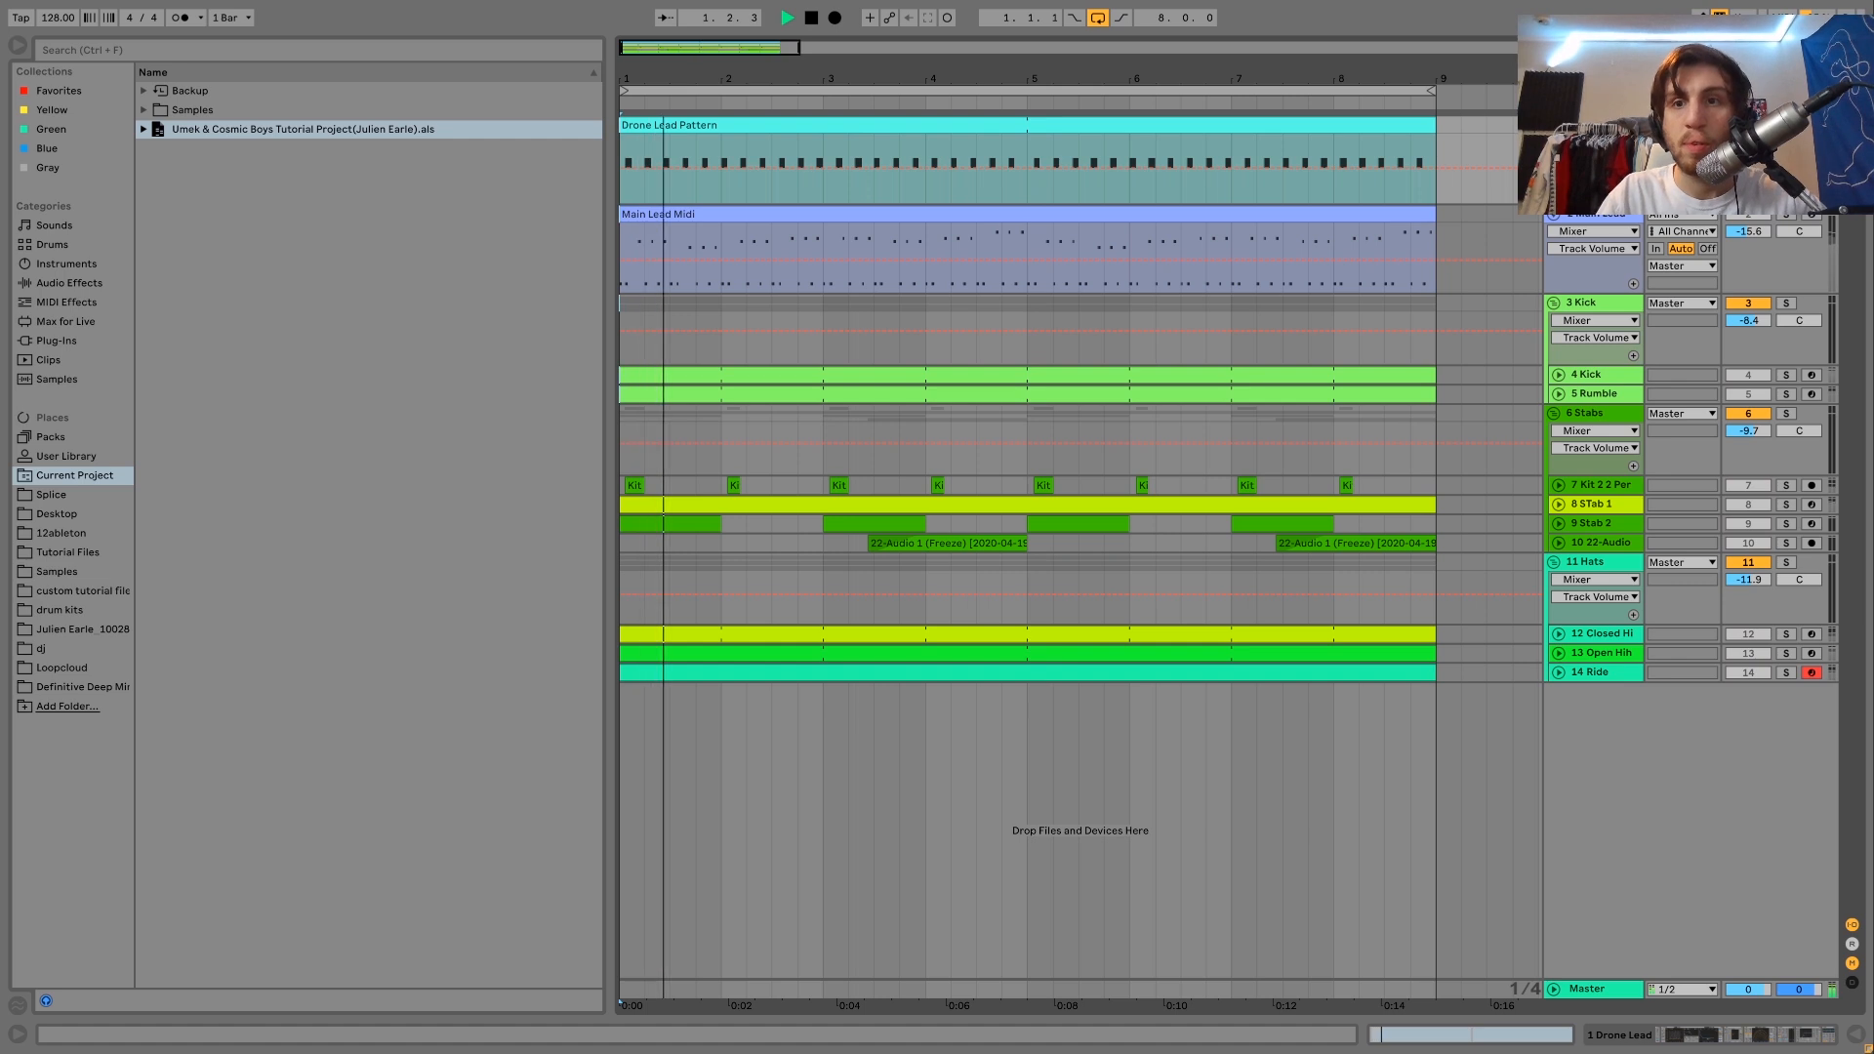
{"action": "key", "text": "space"}
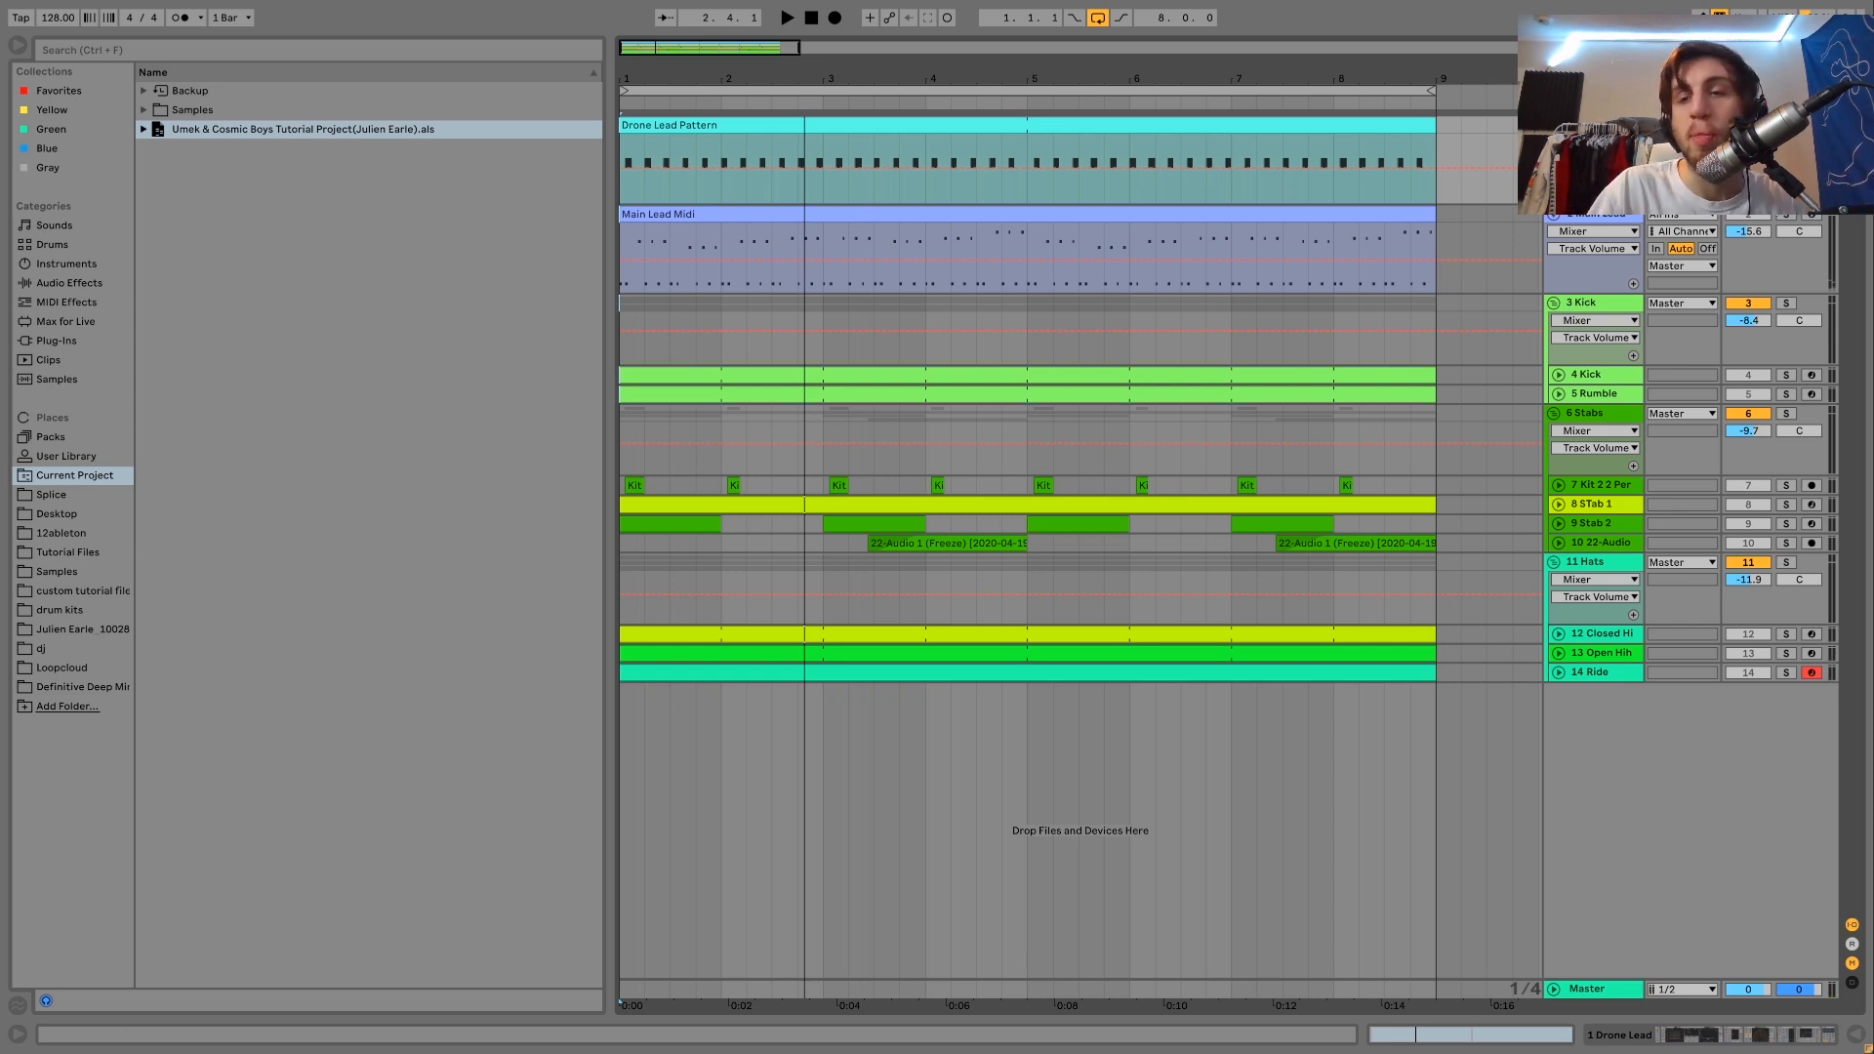
Solo the Main Lead track and play the loop from the start several times to hear it alone.
{"action": "left_click", "coordinate": [1788, 214]}
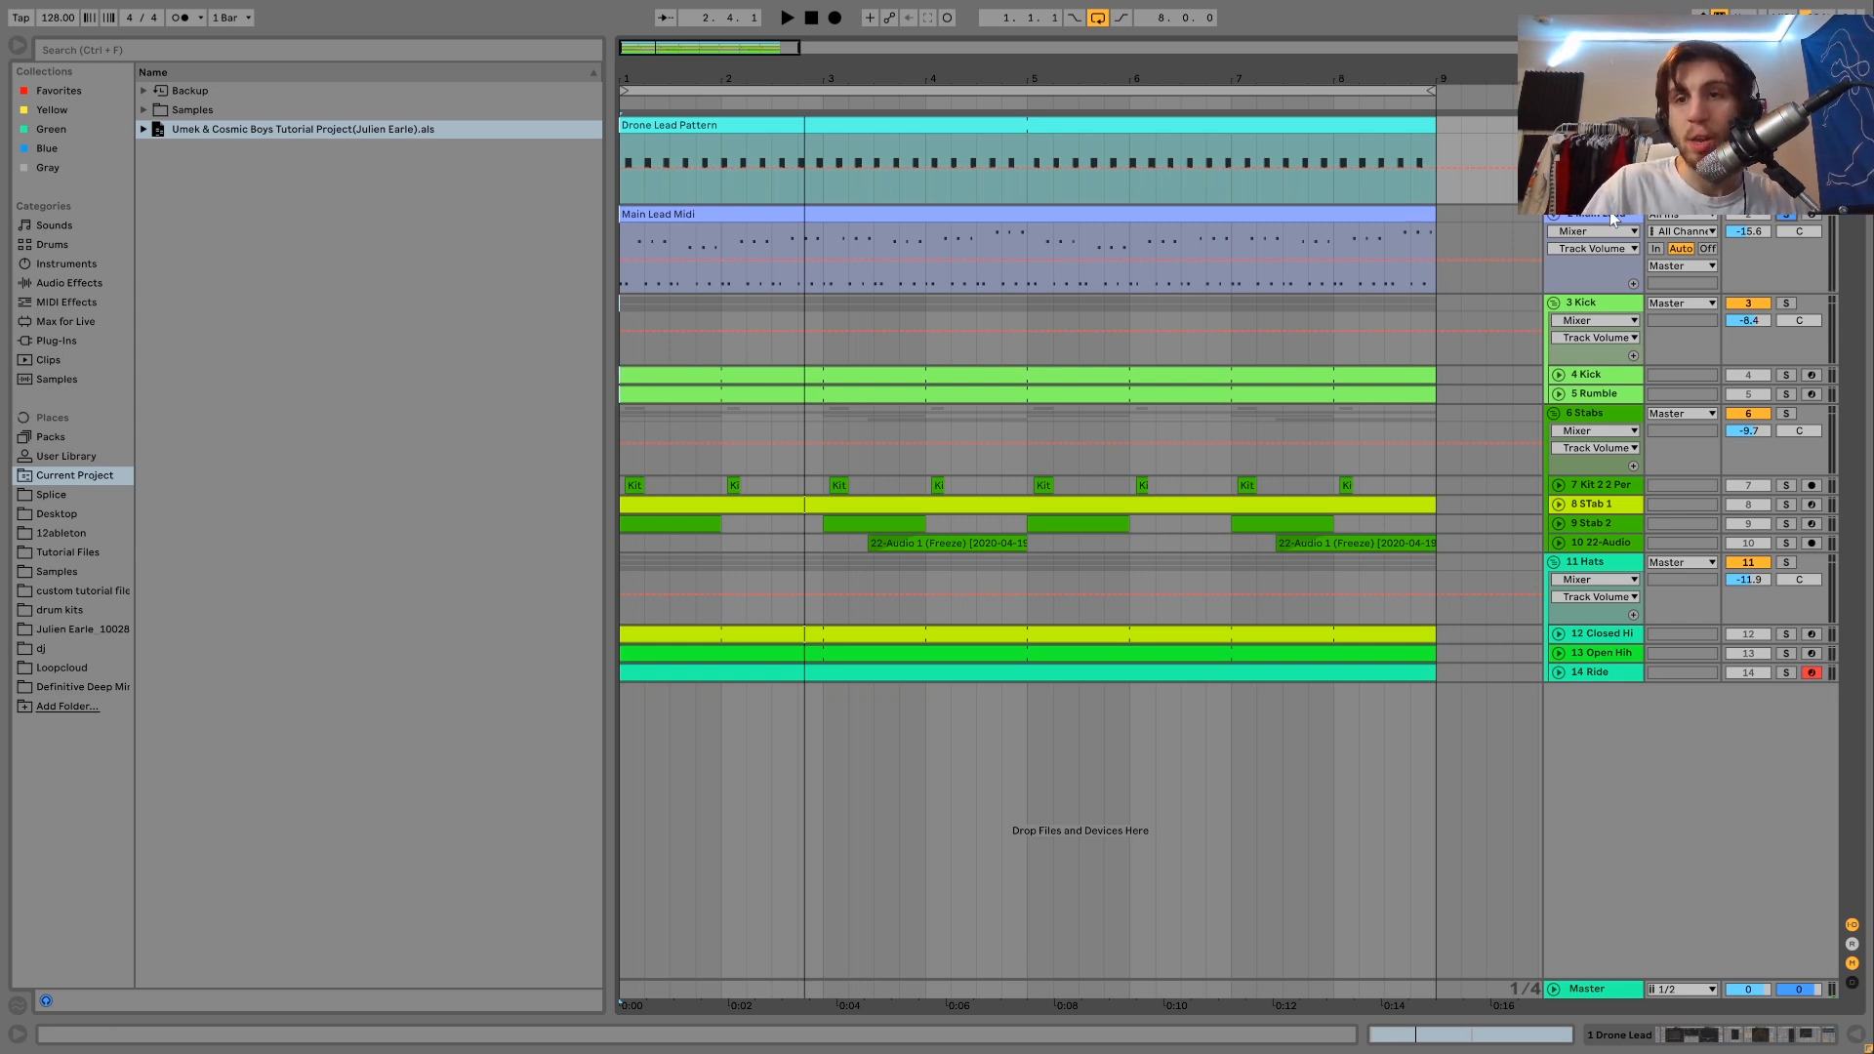
{"action": "key", "text": "space"}
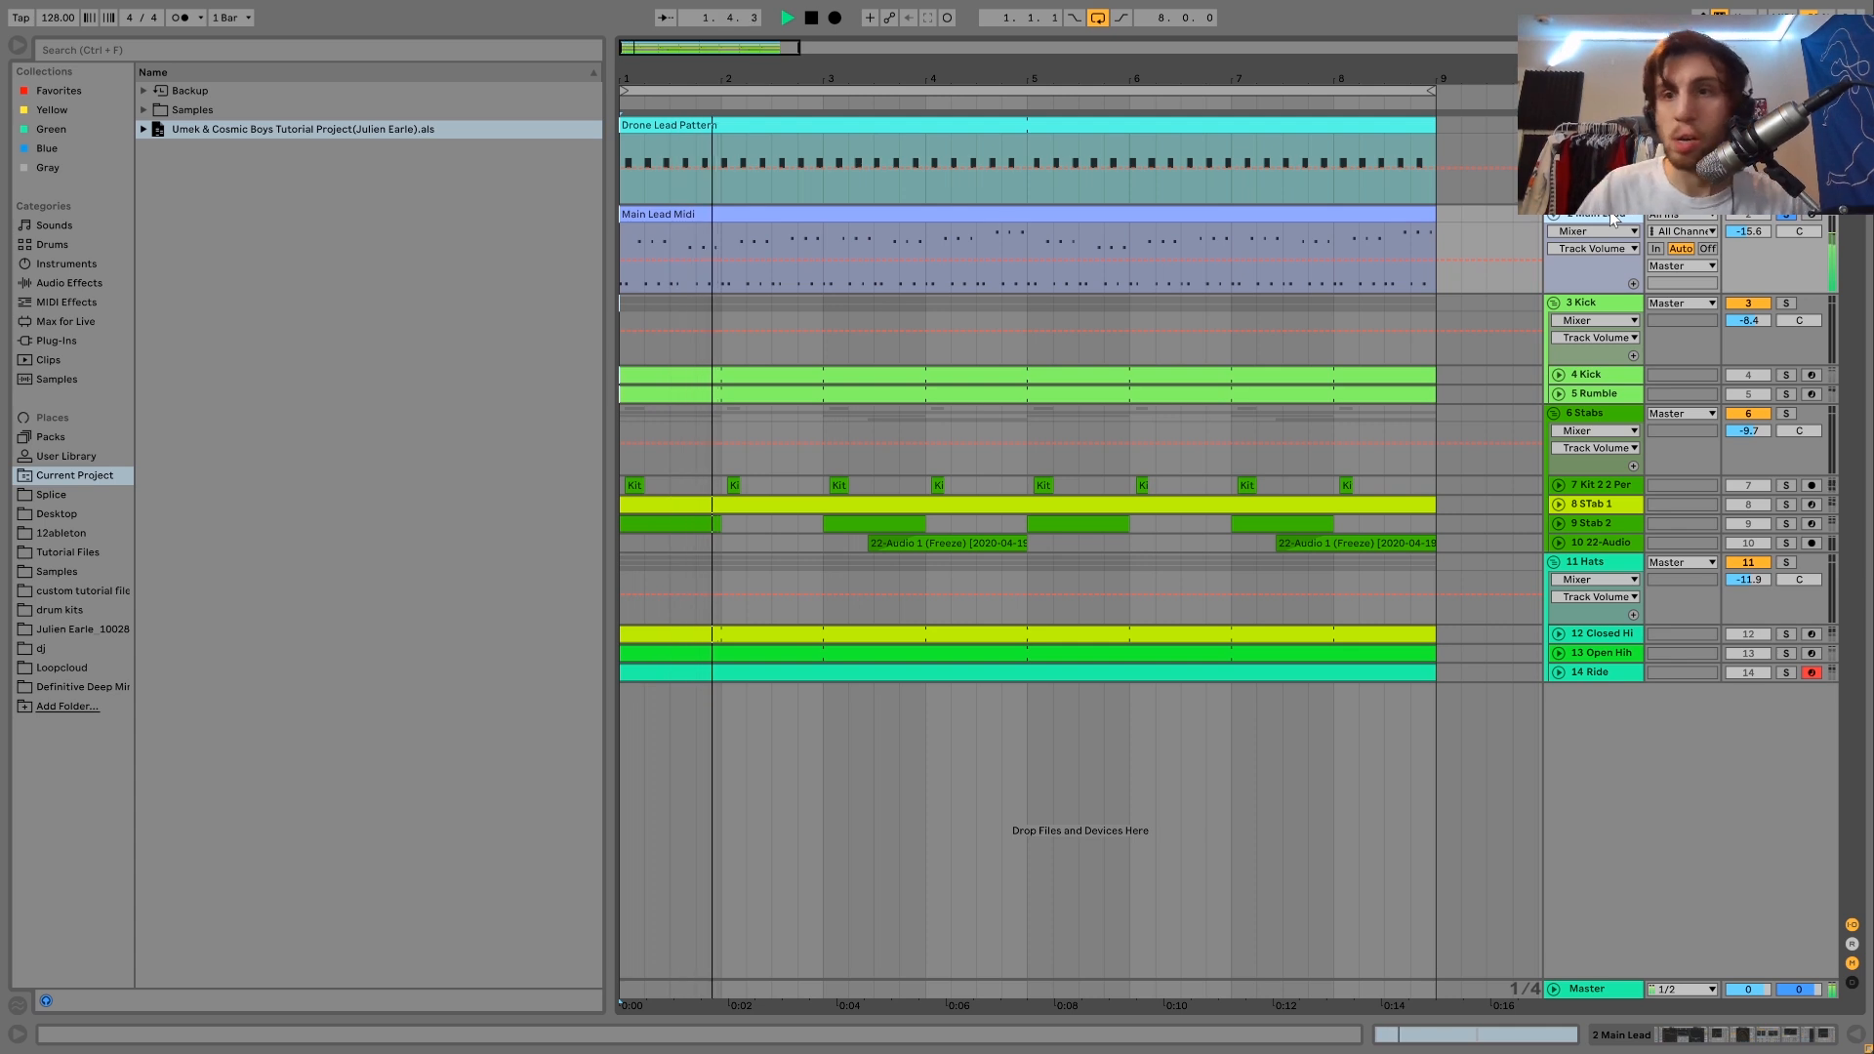
{"action": "key", "text": "space"}
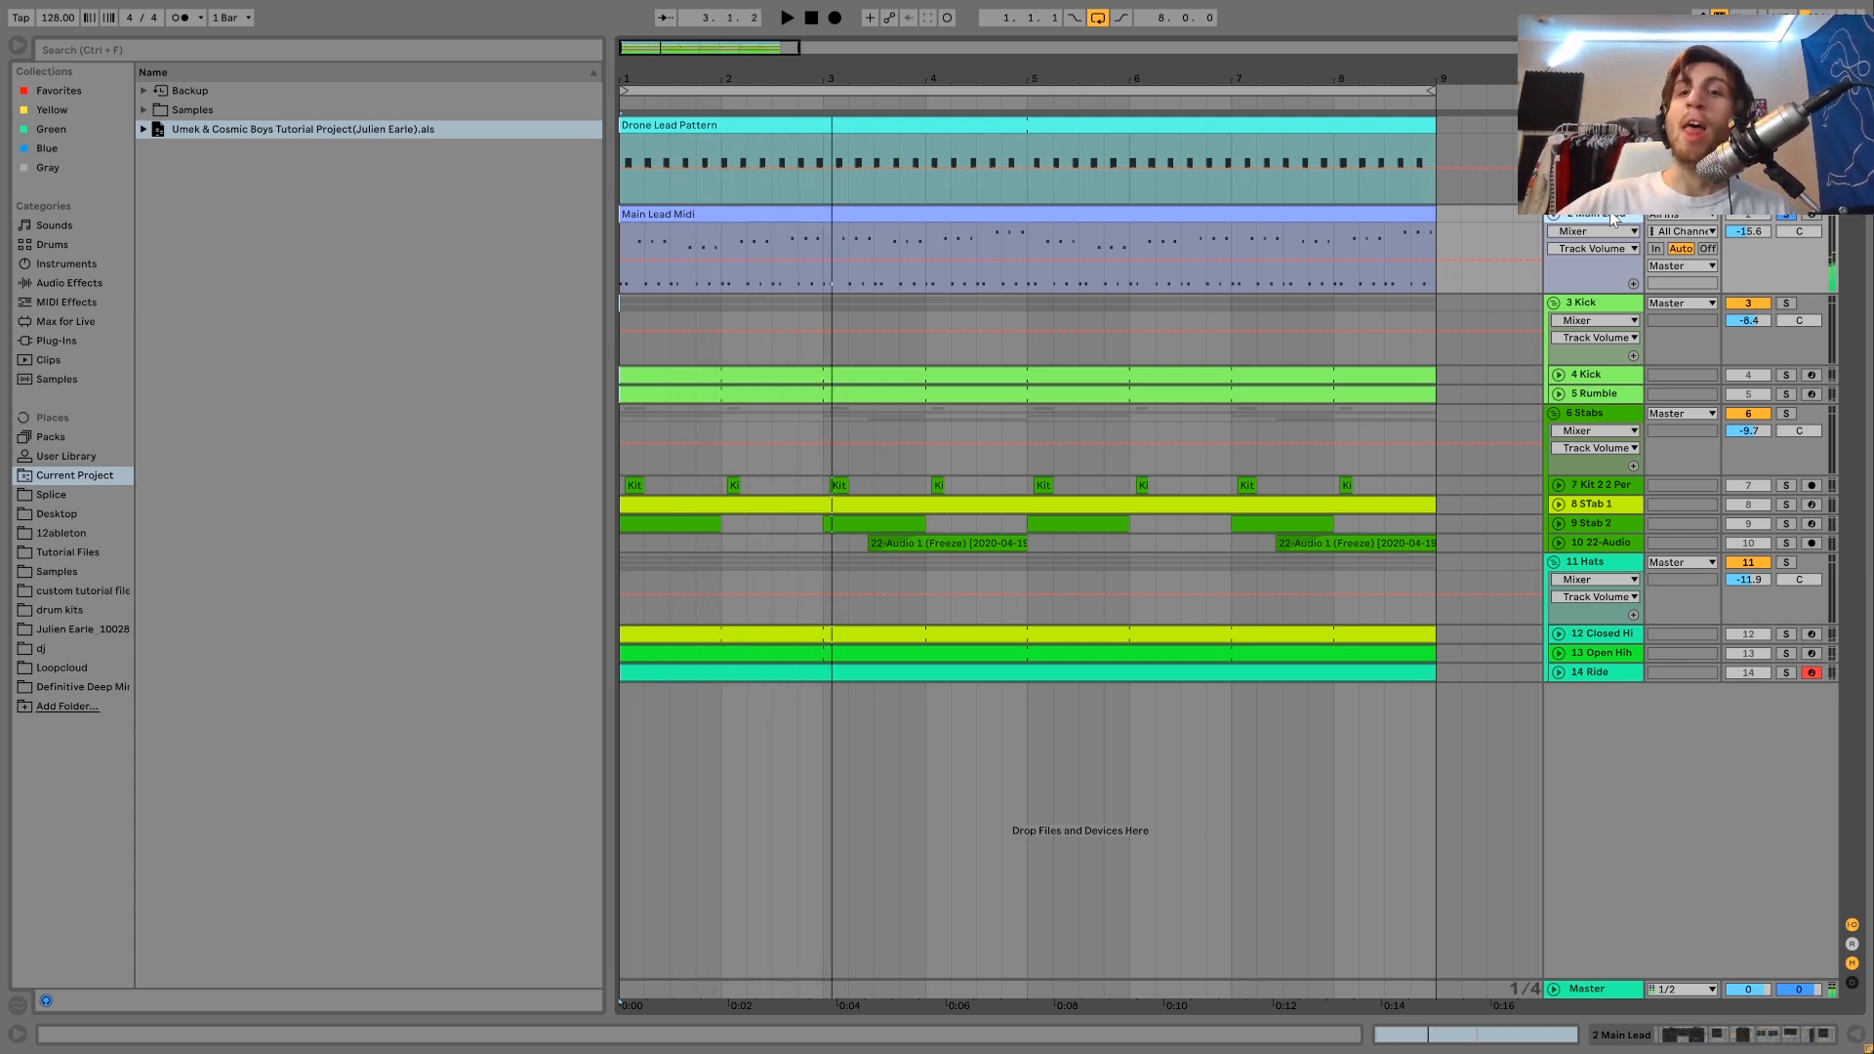
{"action": "key", "text": "space"}
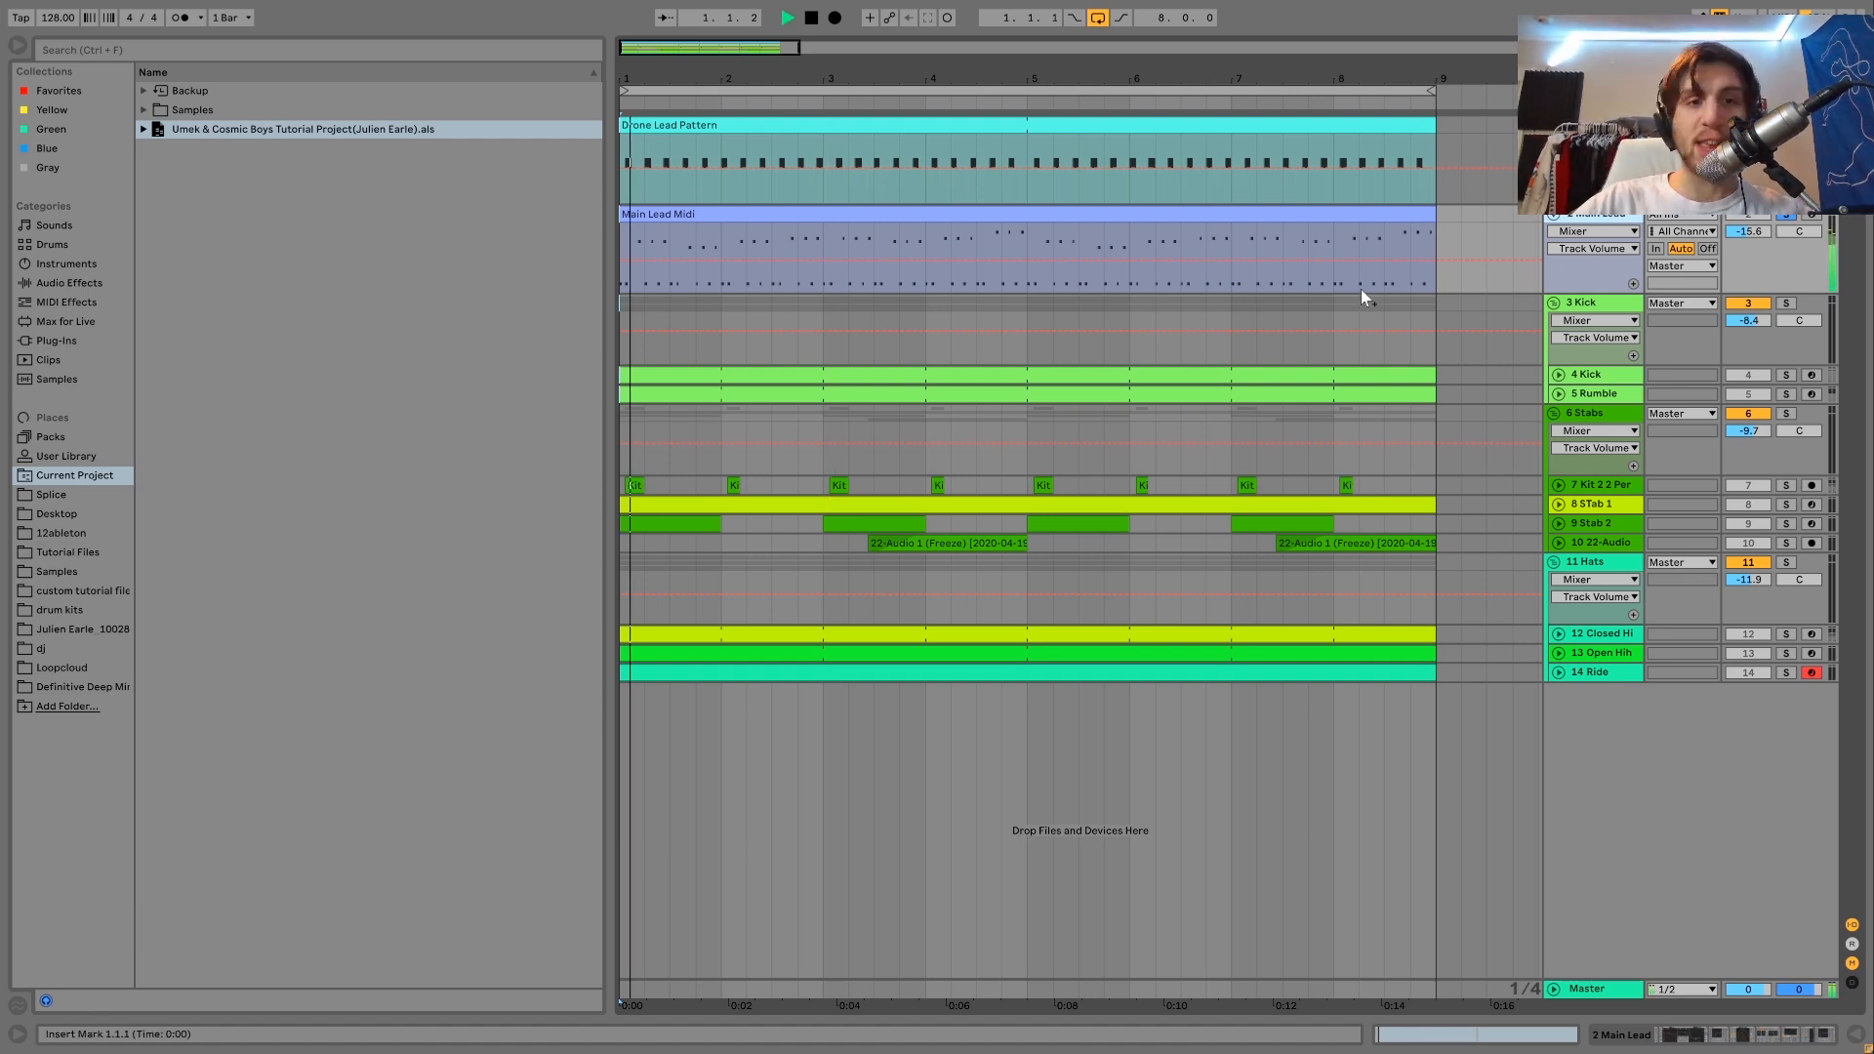
{"action": "key", "text": "space"}
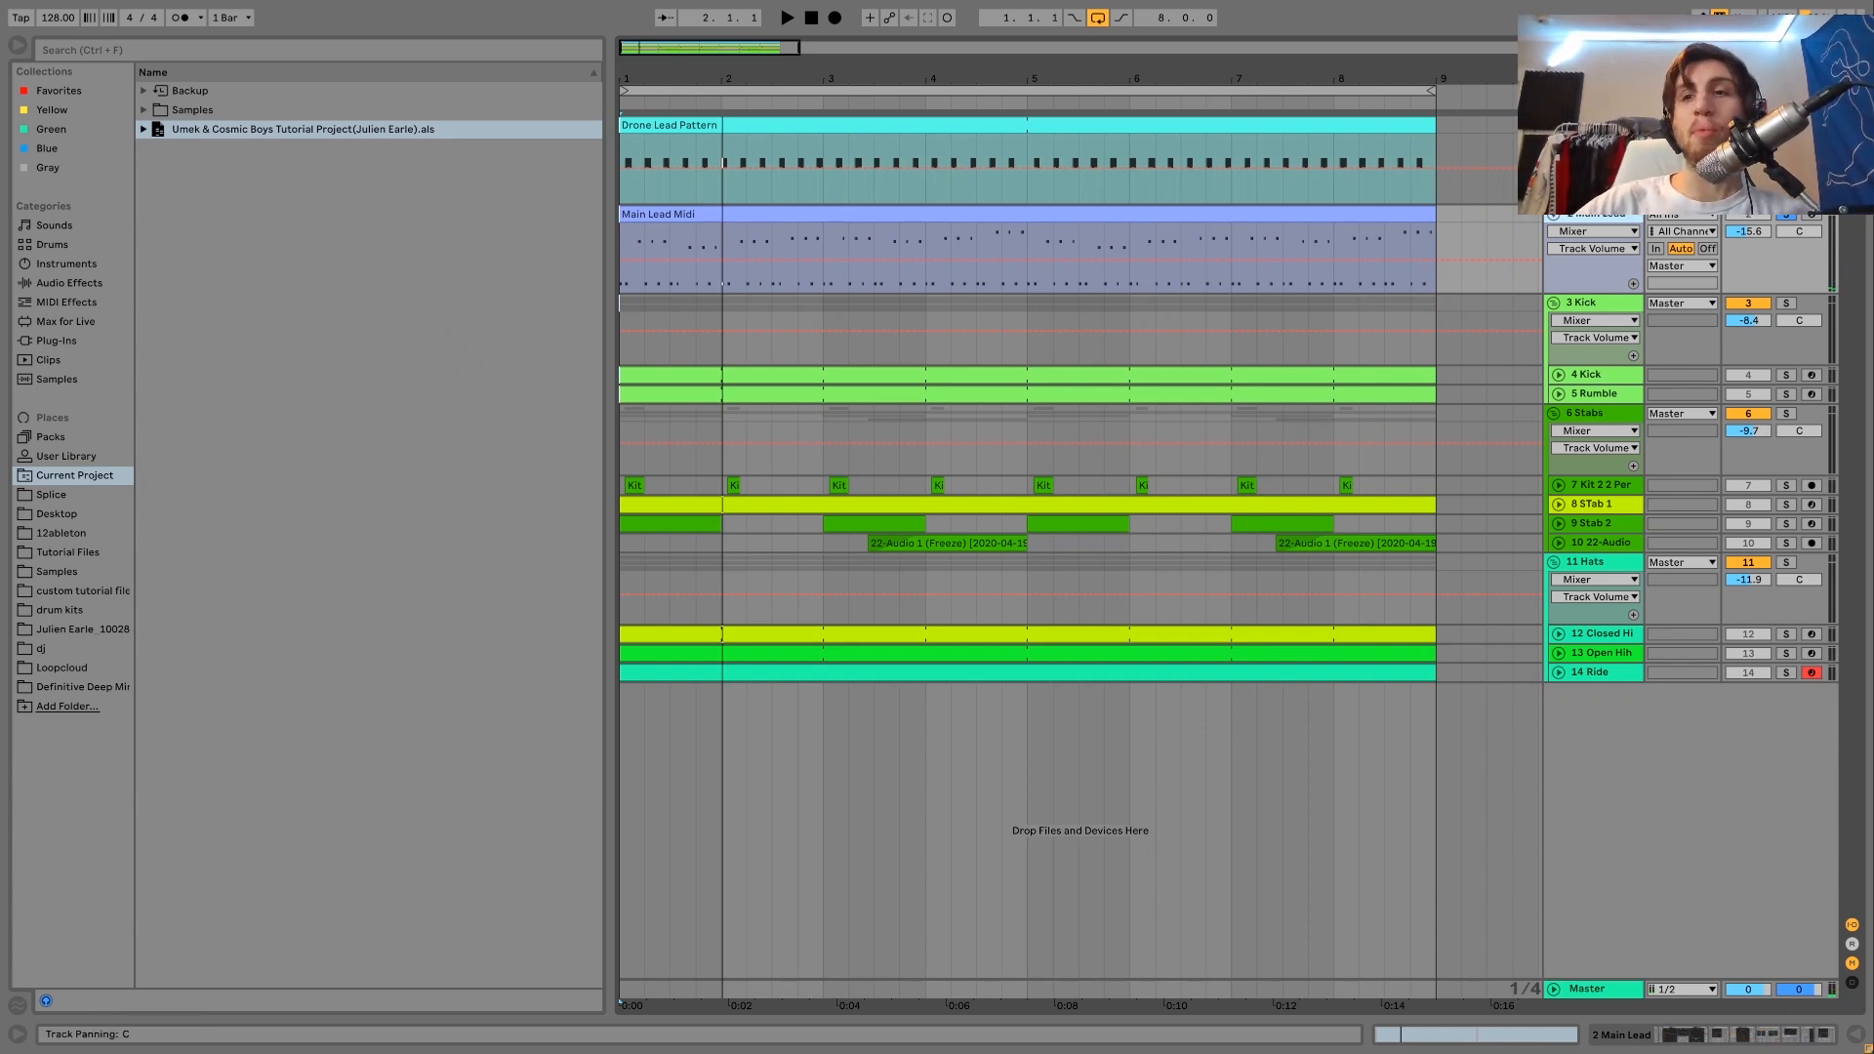
{"action": "key", "text": "space"}
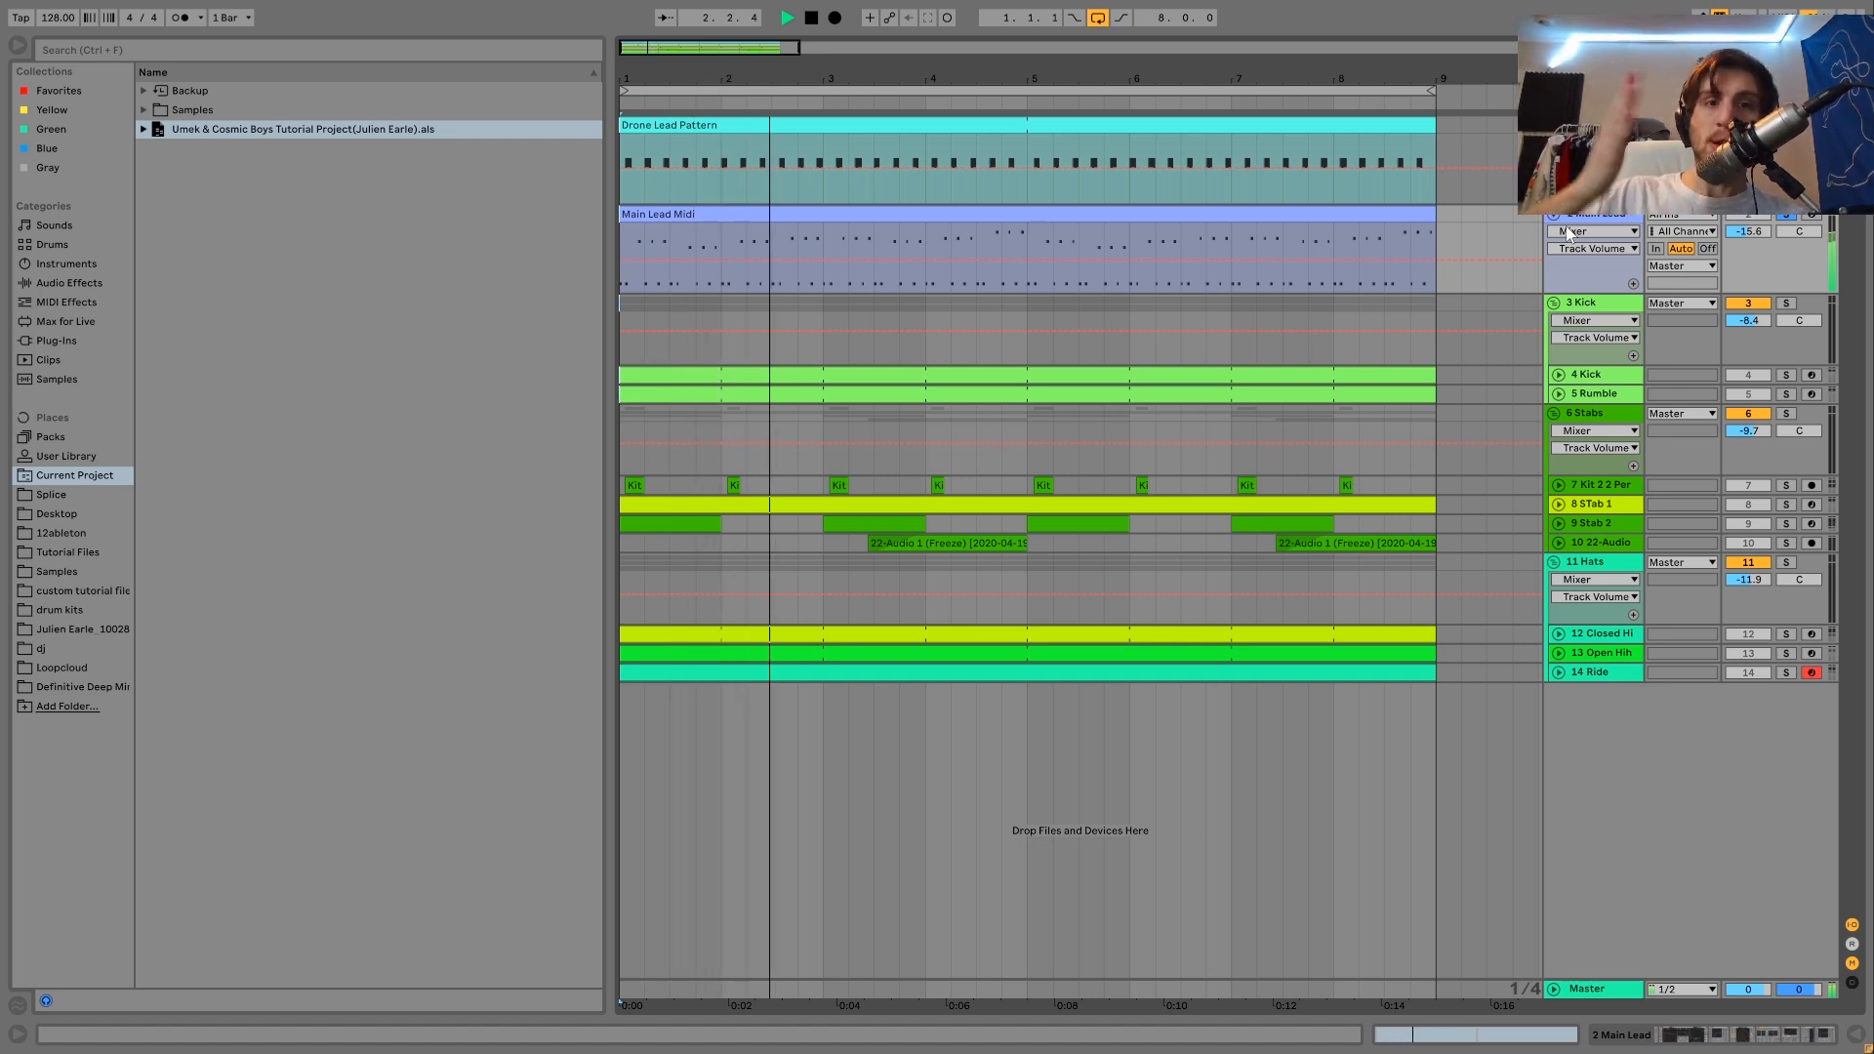
{"action": "key", "text": "space"}
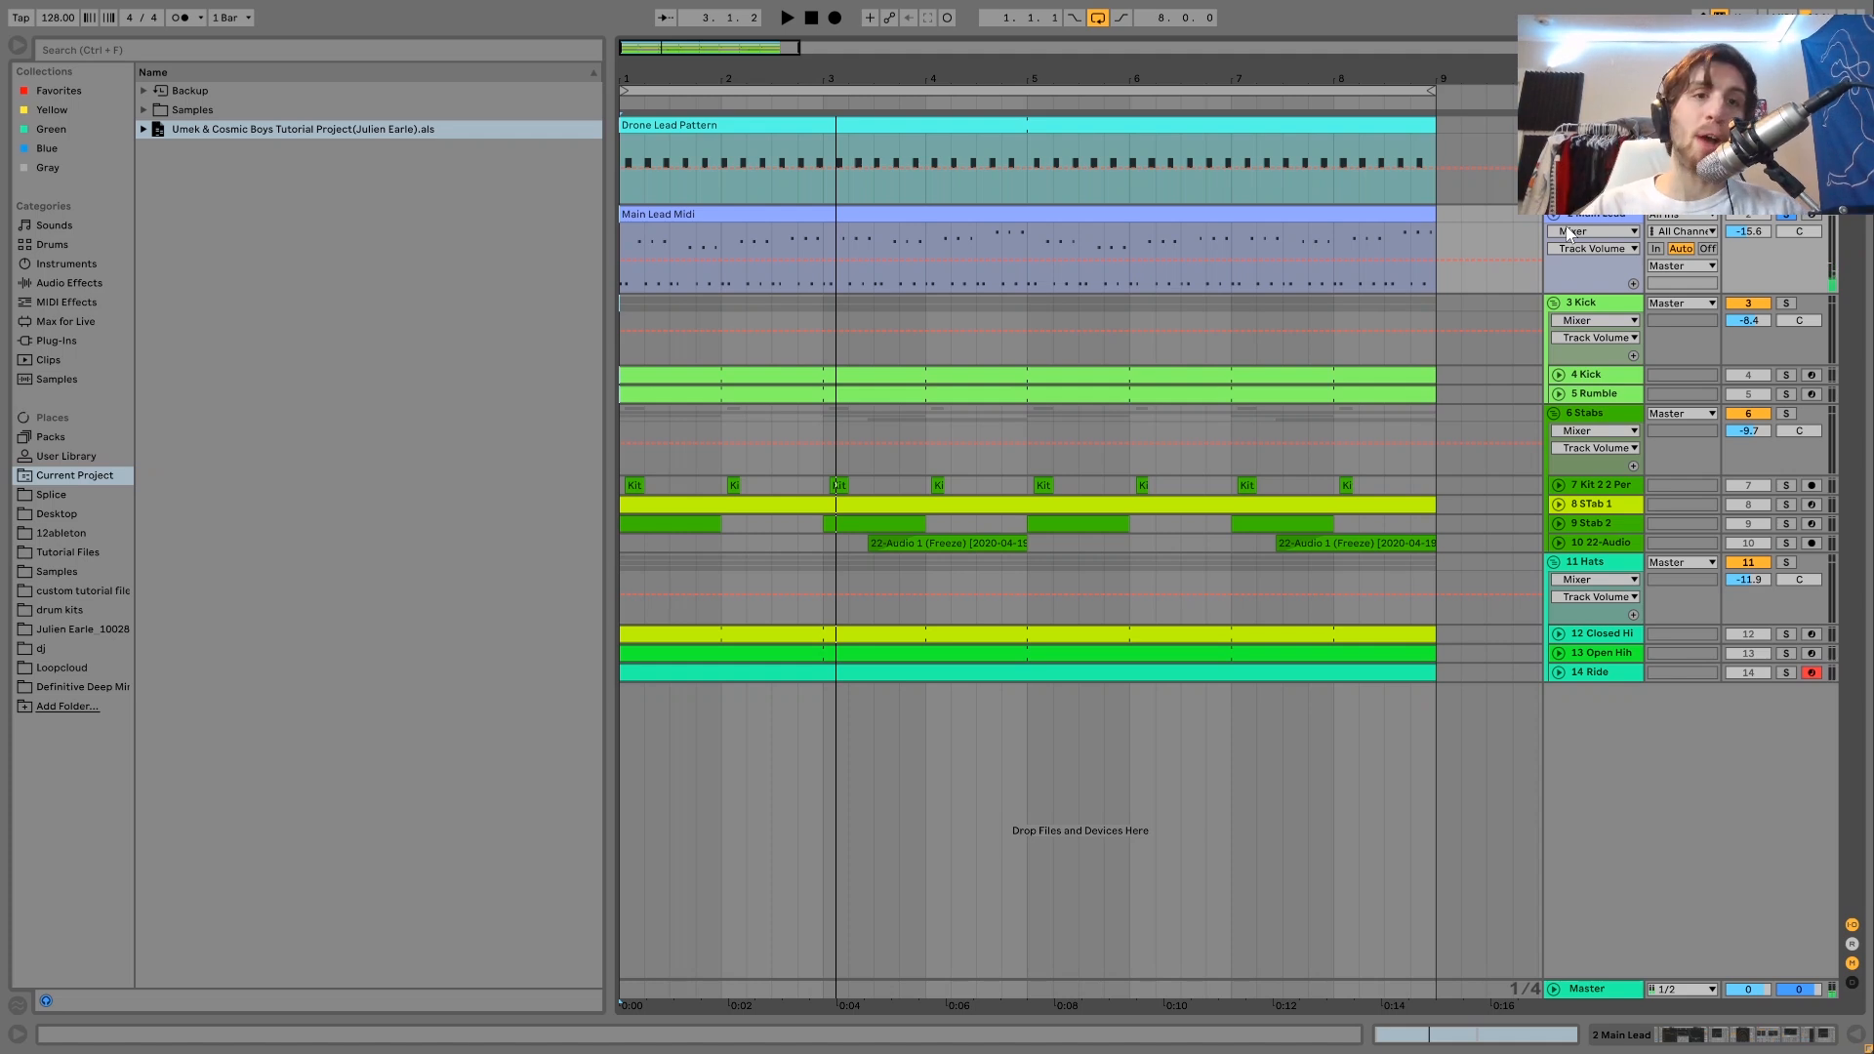
{"action": "key", "text": "space"}
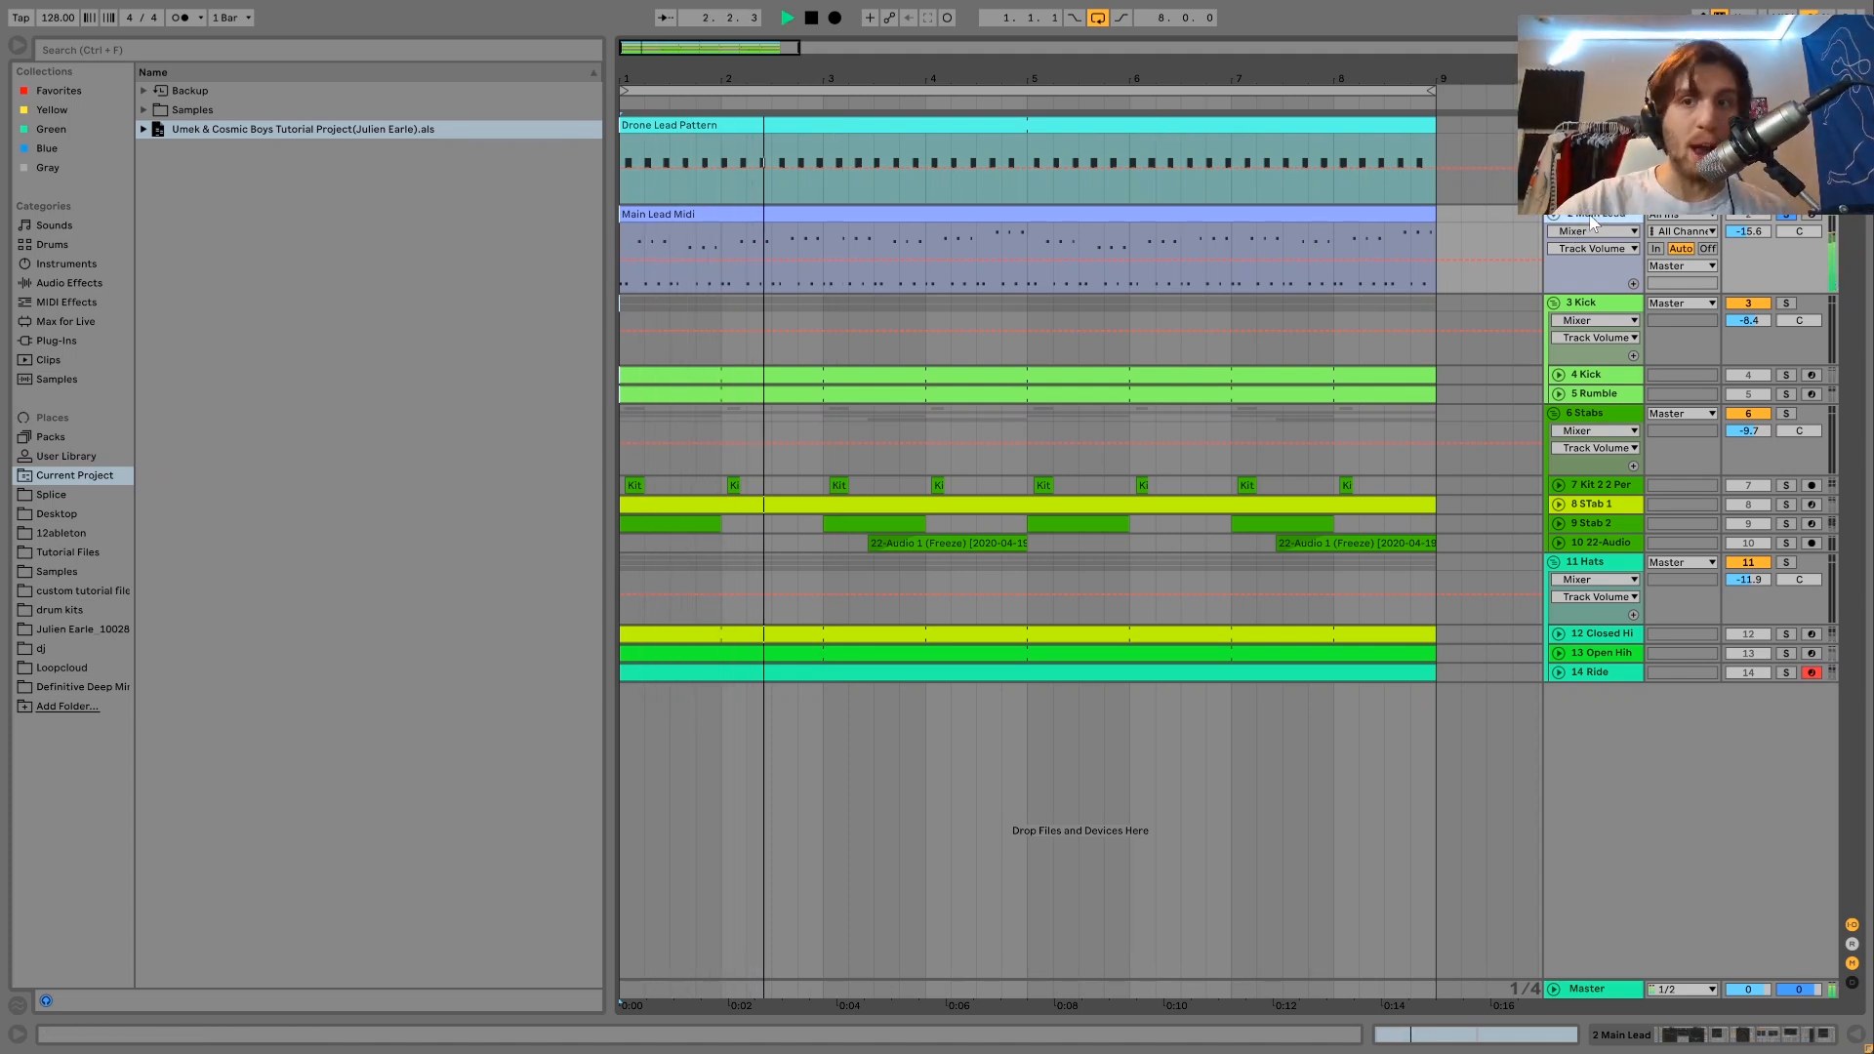
{"action": "key", "text": "space"}
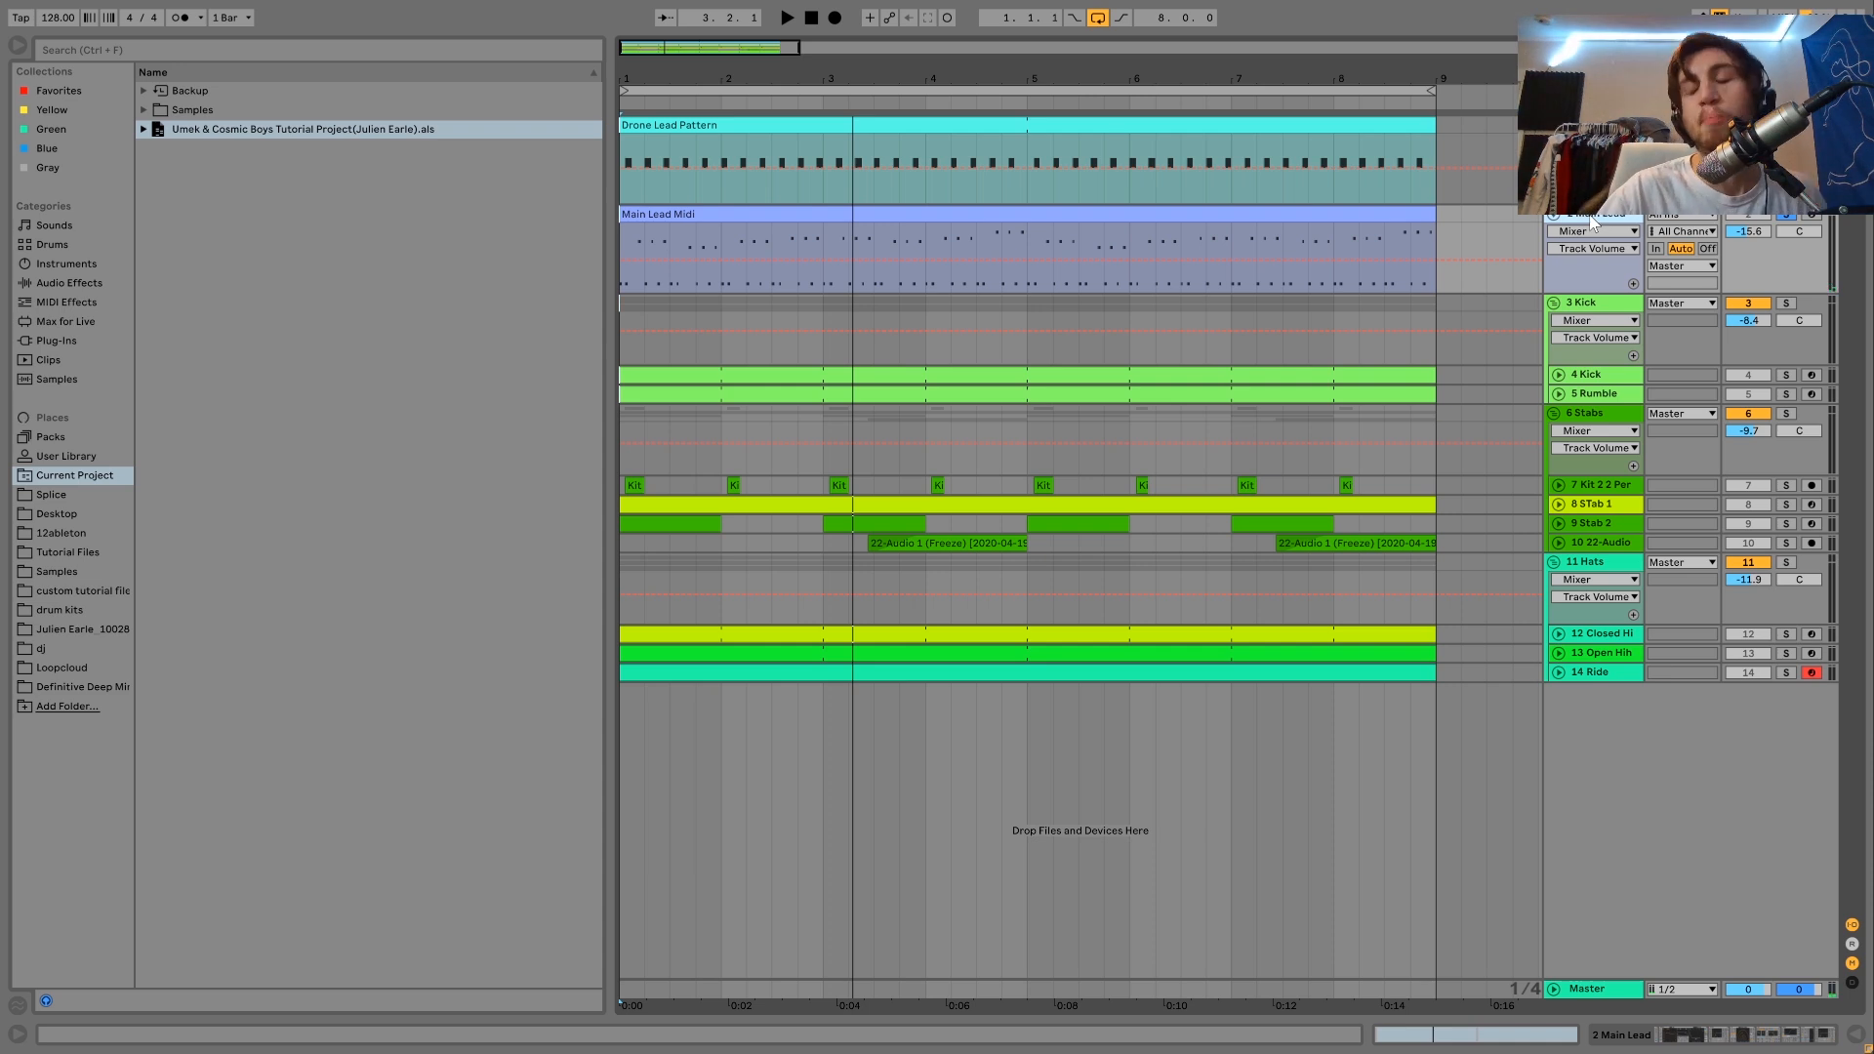
Unsolo the Main Lead, play the full mix and compare how it sounds with the lead tracks muted.
{"action": "left_click", "coordinate": [1792, 214]}
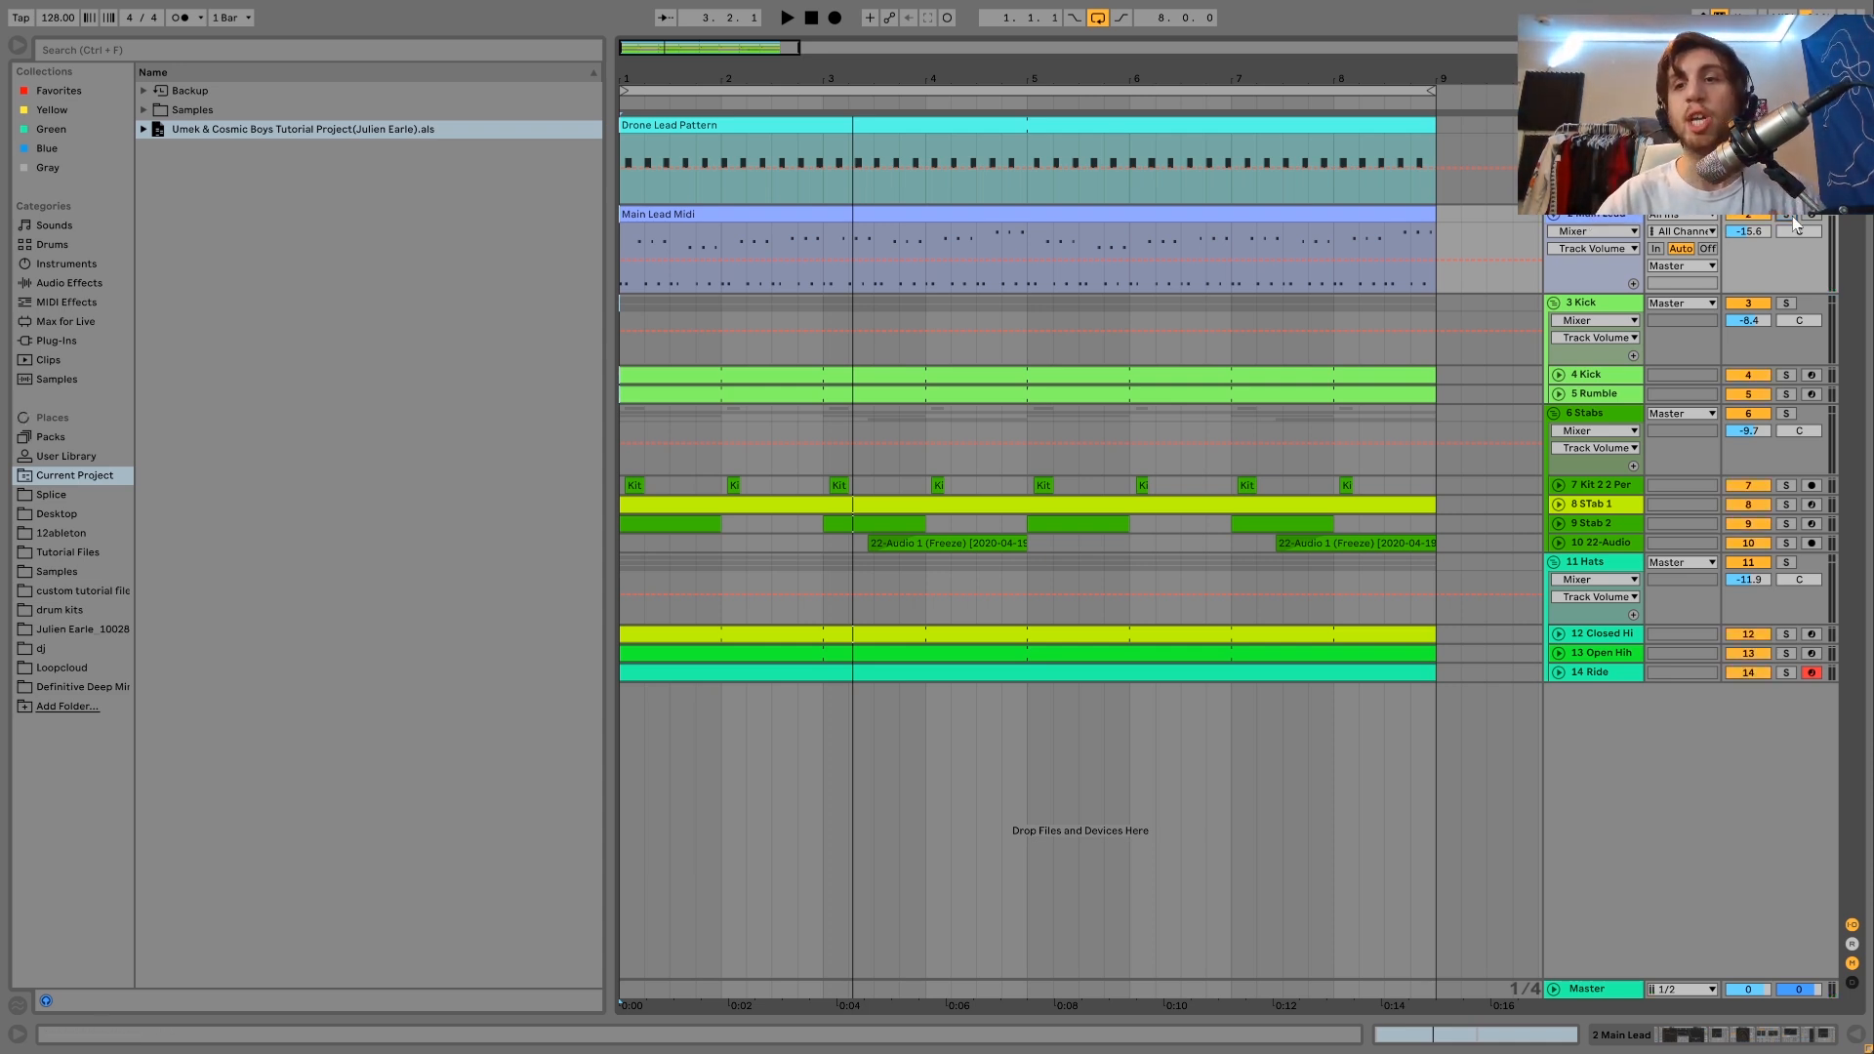
{"action": "key", "text": "space"}
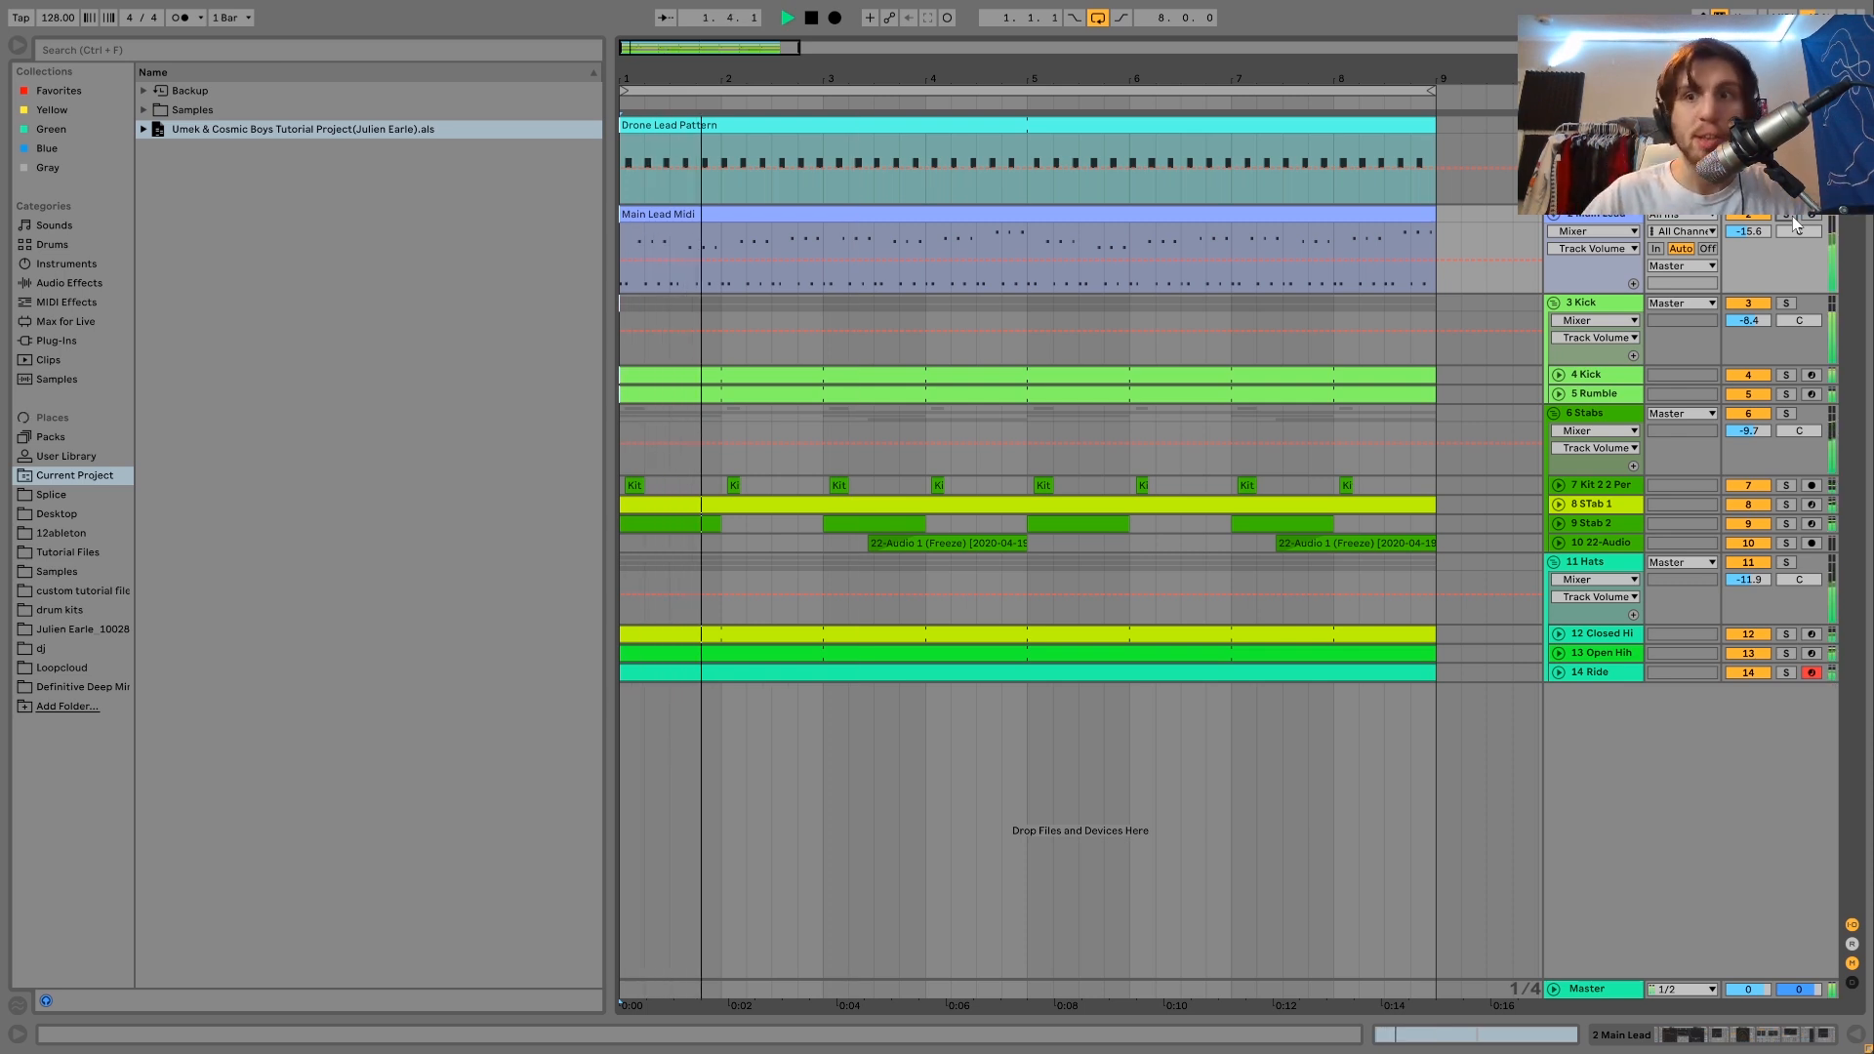
{"action": "left_click", "coordinate": [1742, 215]}
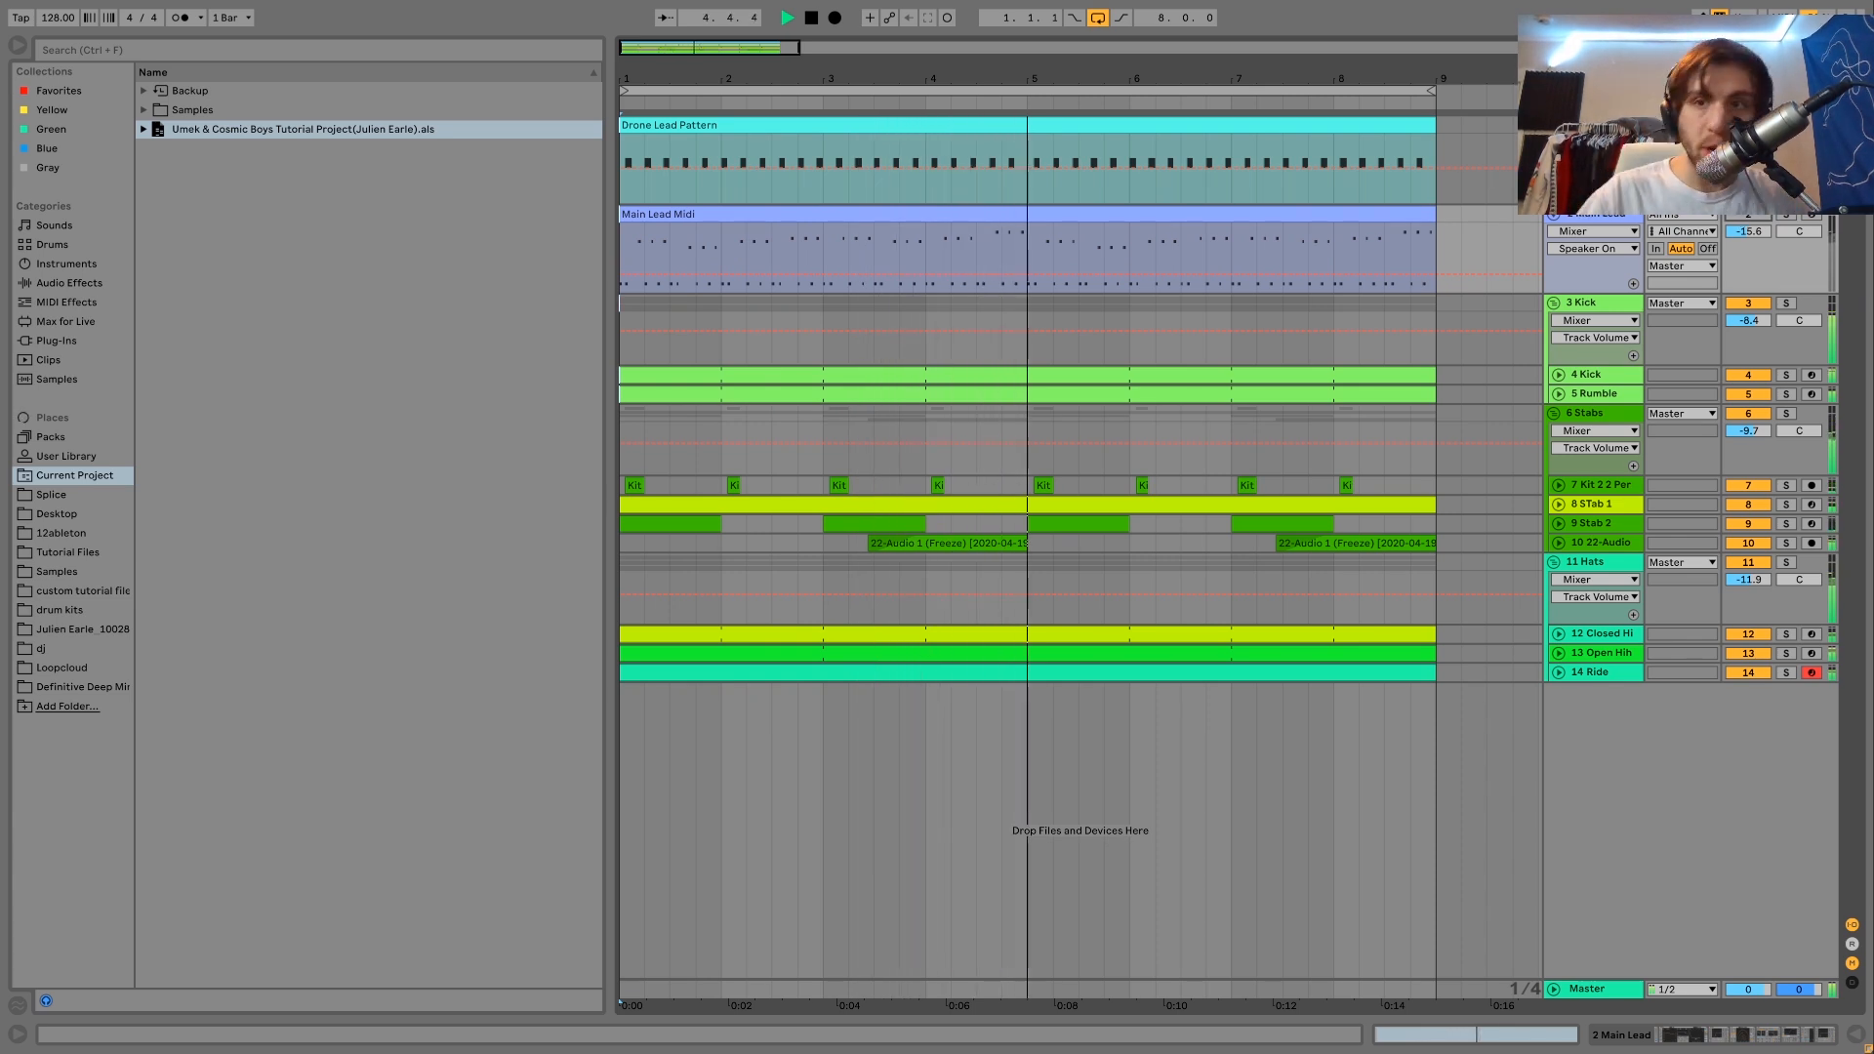
{"action": "left_click", "coordinate": [1747, 126]}
{"action": "key", "text": "space"}
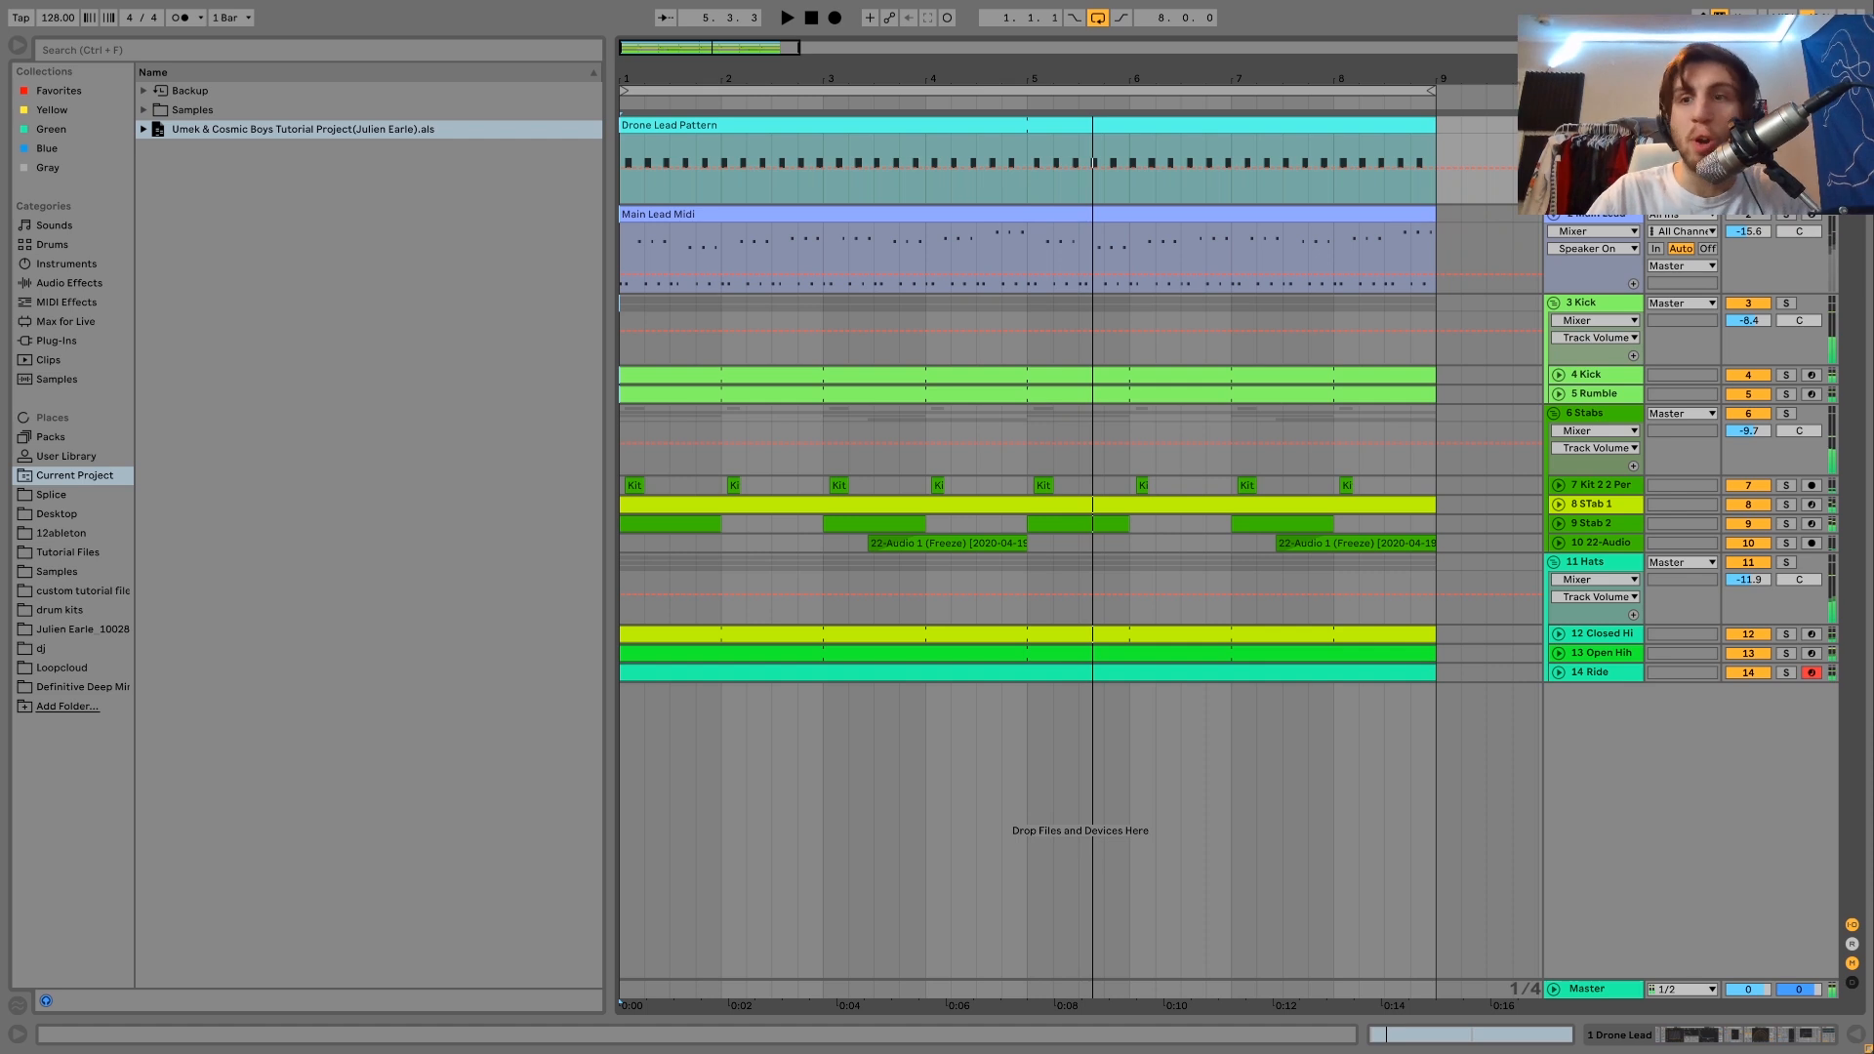
Reactivate the Main Lead track, solo the Drone Lead and open the notes of the Drone Lead Pattern clip.
{"action": "left_click", "coordinate": [1747, 213]}
{"action": "left_click", "coordinate": [1786, 127]}
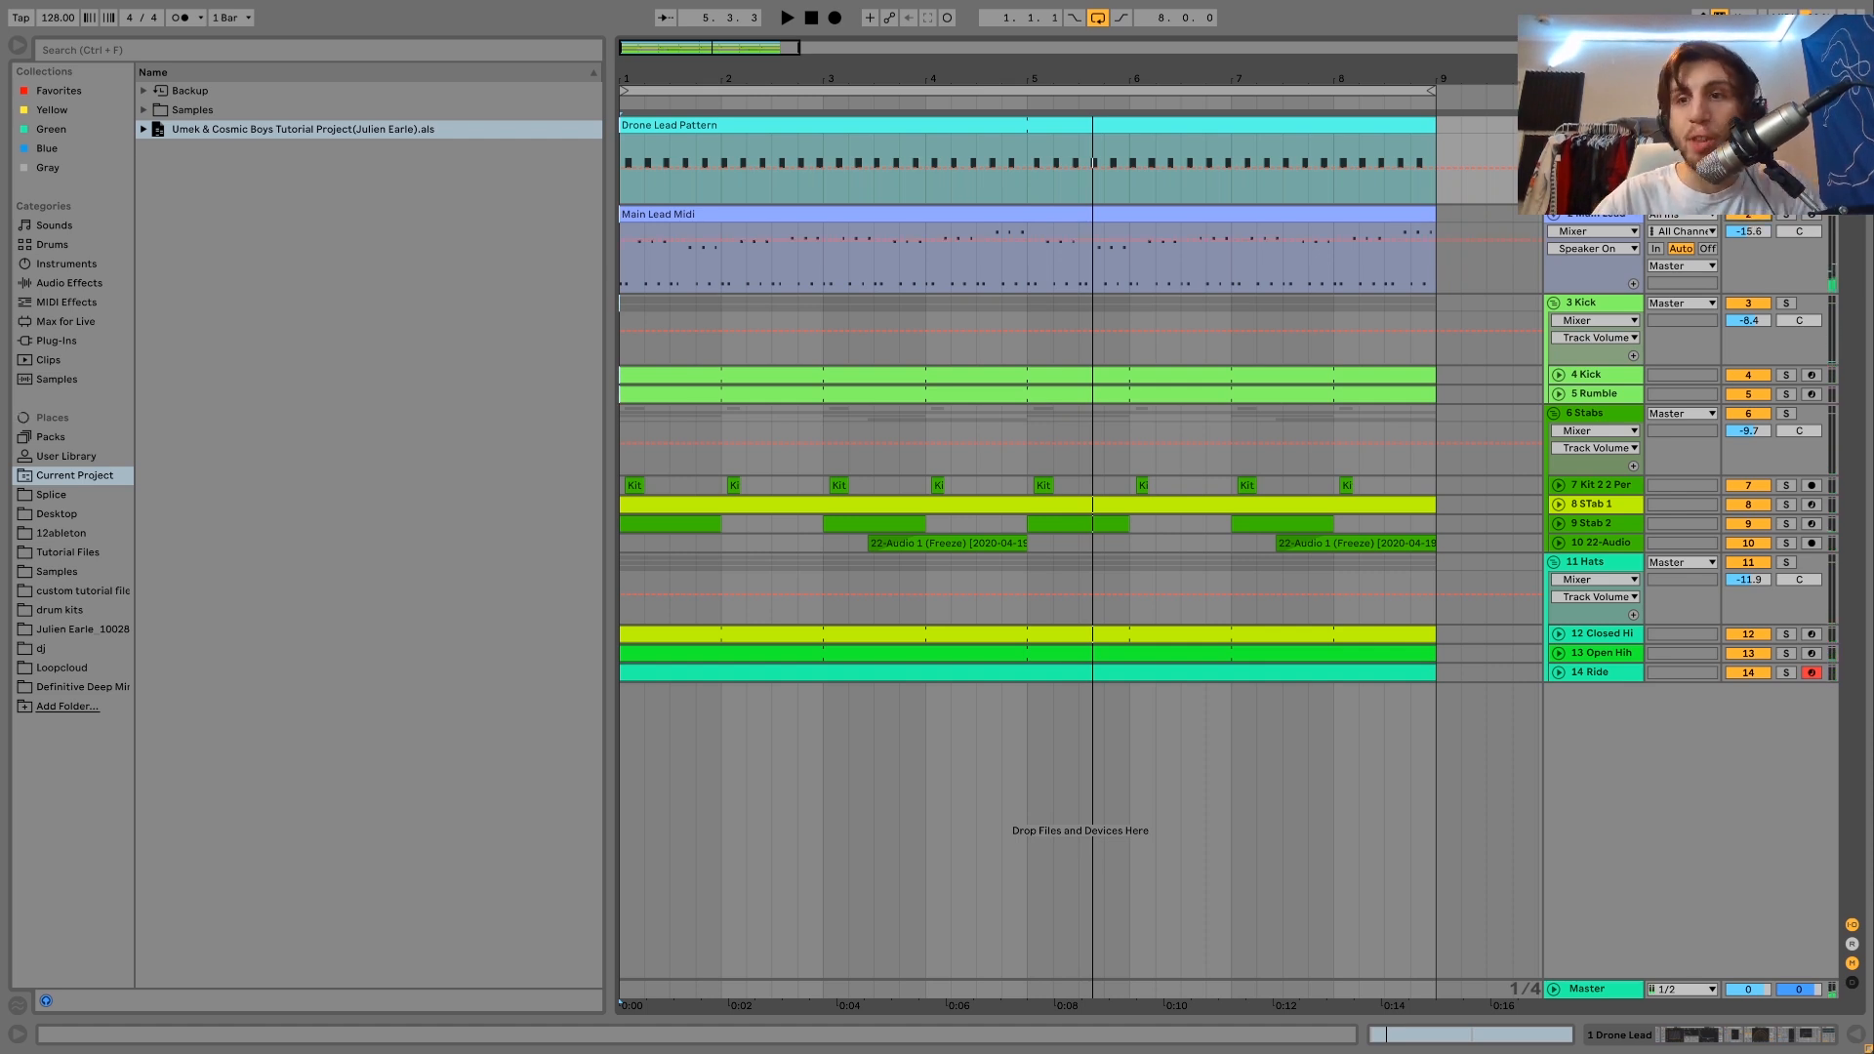
{"action": "left_click", "coordinate": [1378, 127]}
{"action": "double_click", "coordinate": [1378, 127]}
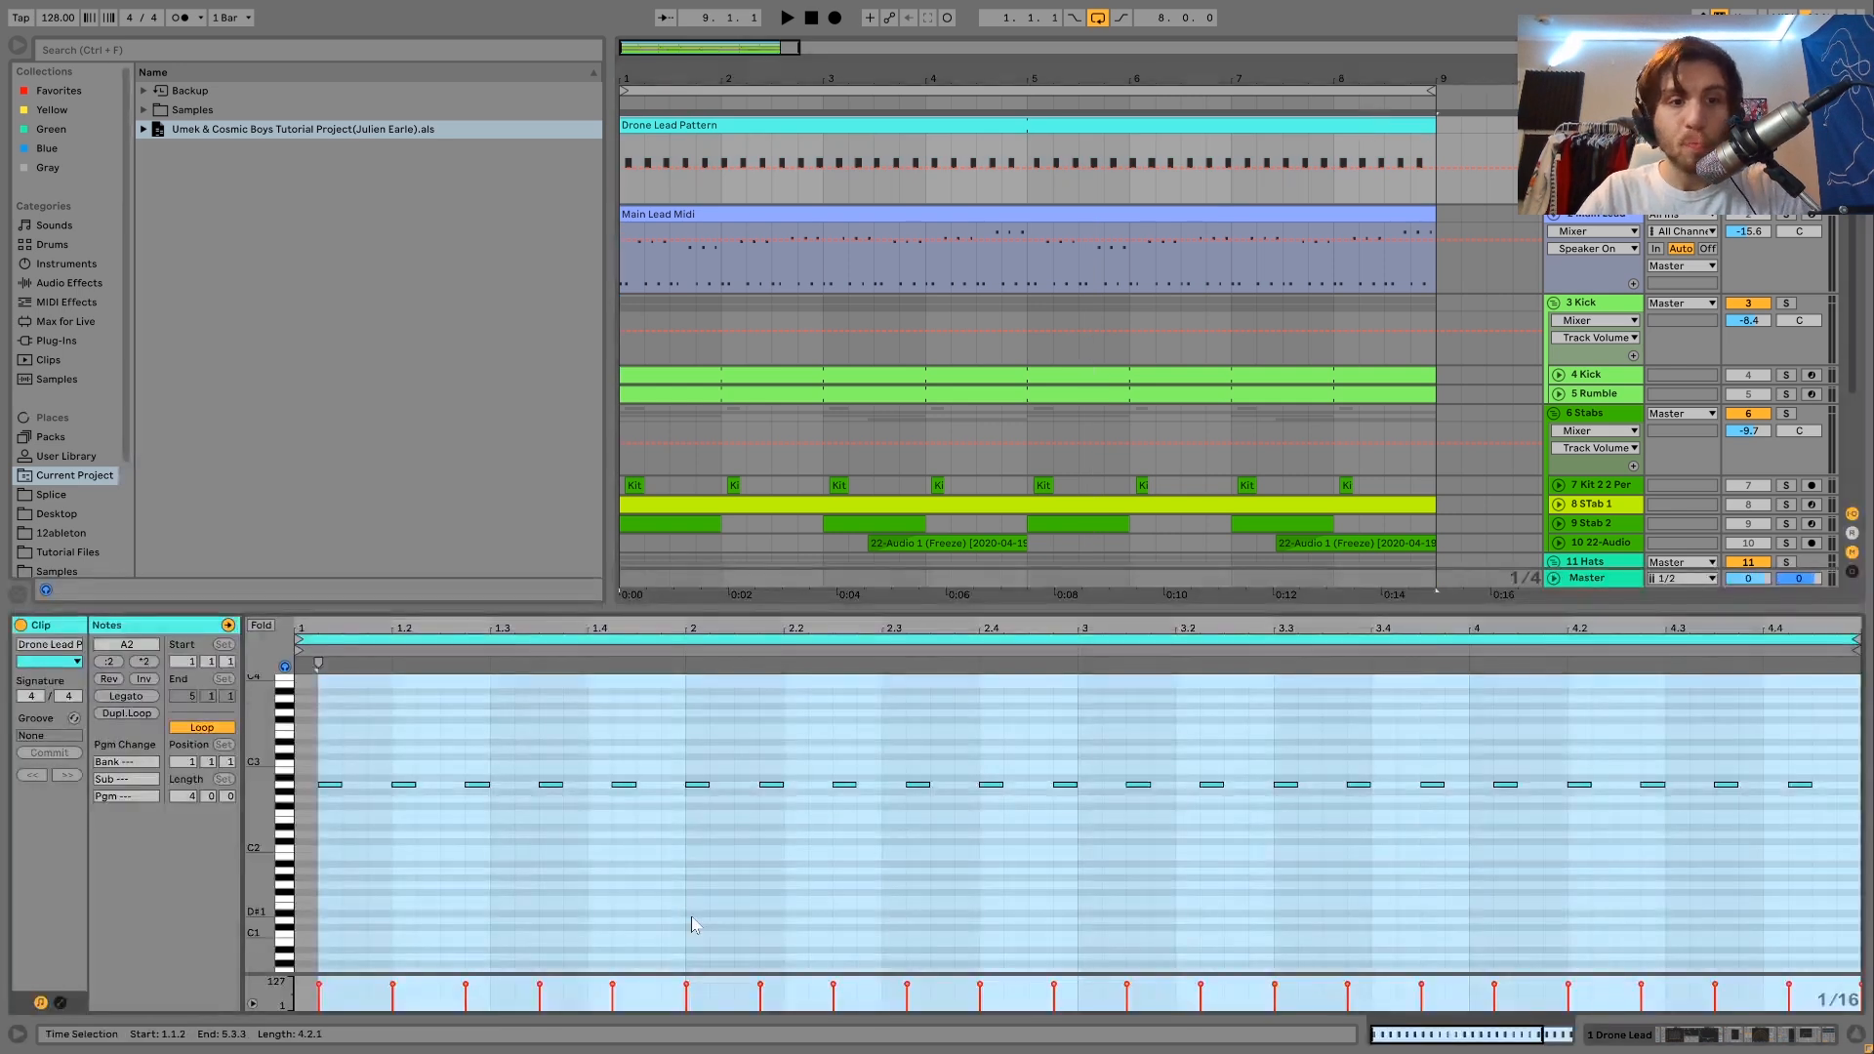
{"action": "key", "text": "shift+Tab"}
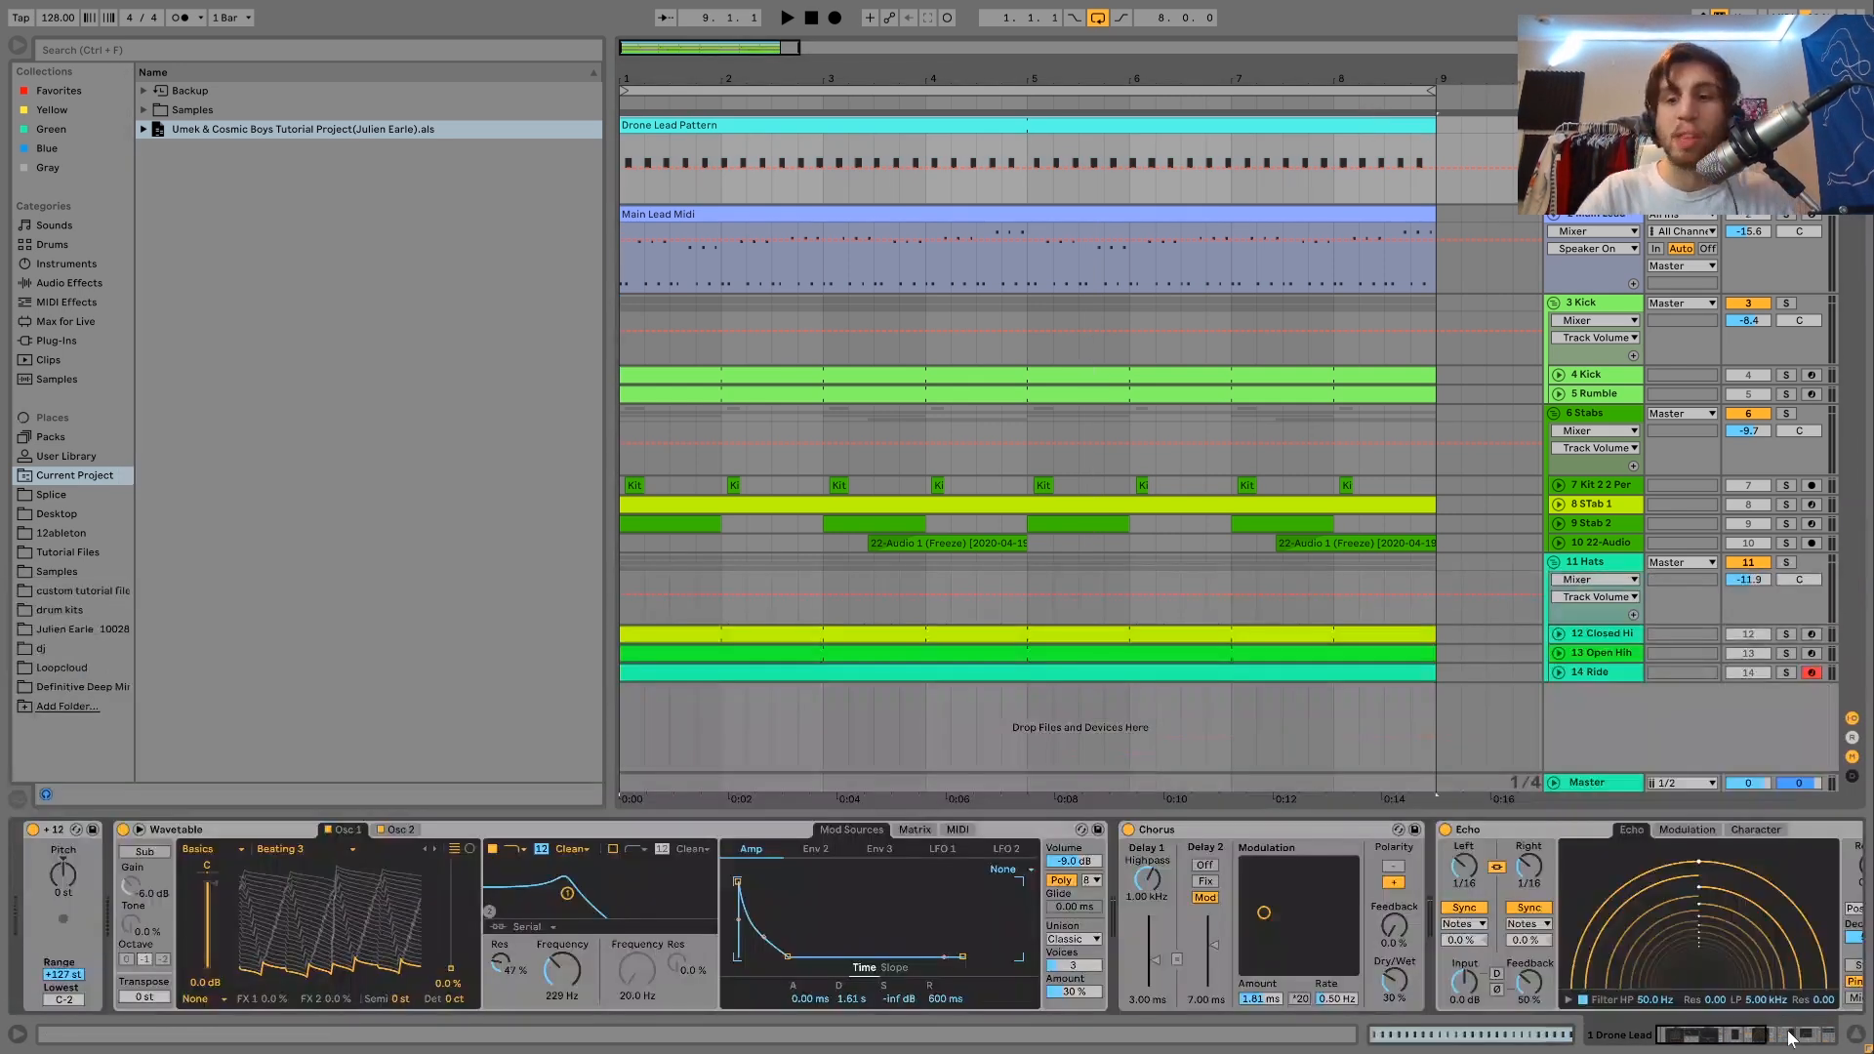
{"action": "left_click", "coordinate": [398, 828]}
{"action": "left_click", "coordinate": [345, 829]}
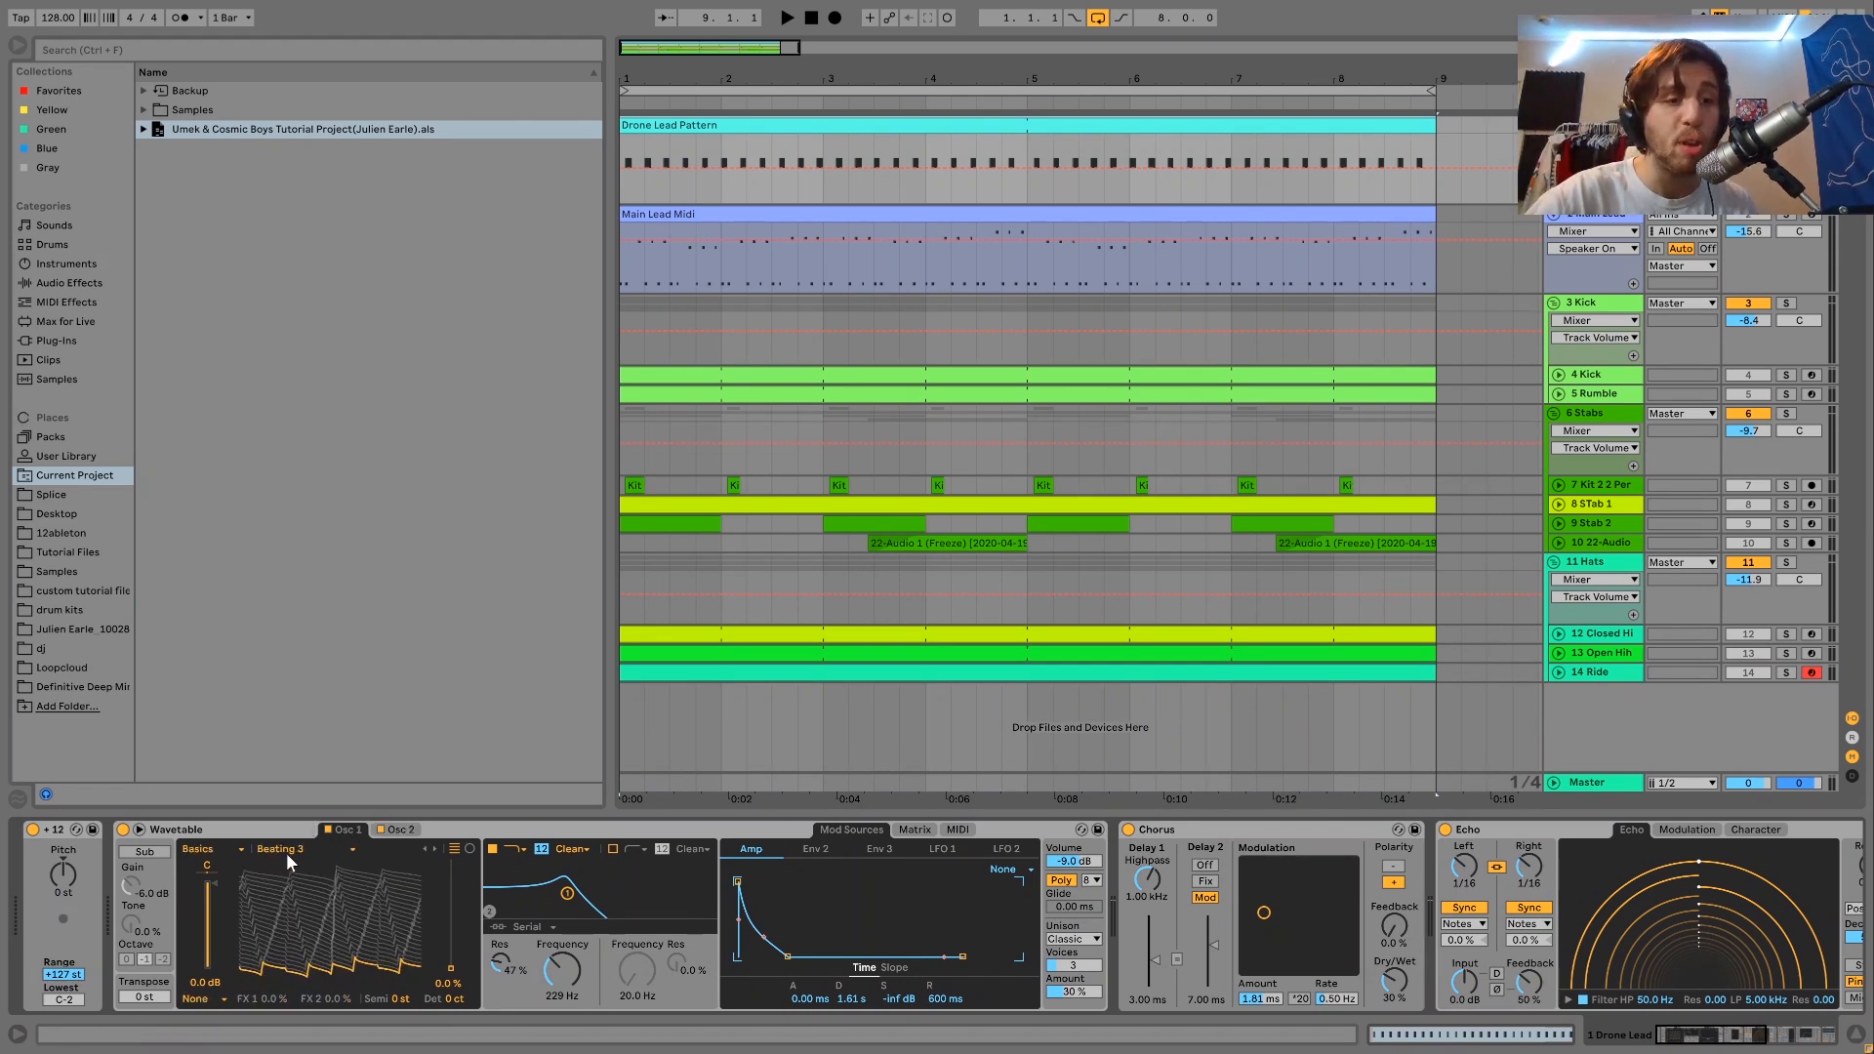
{"action": "left_click", "coordinate": [402, 829]}
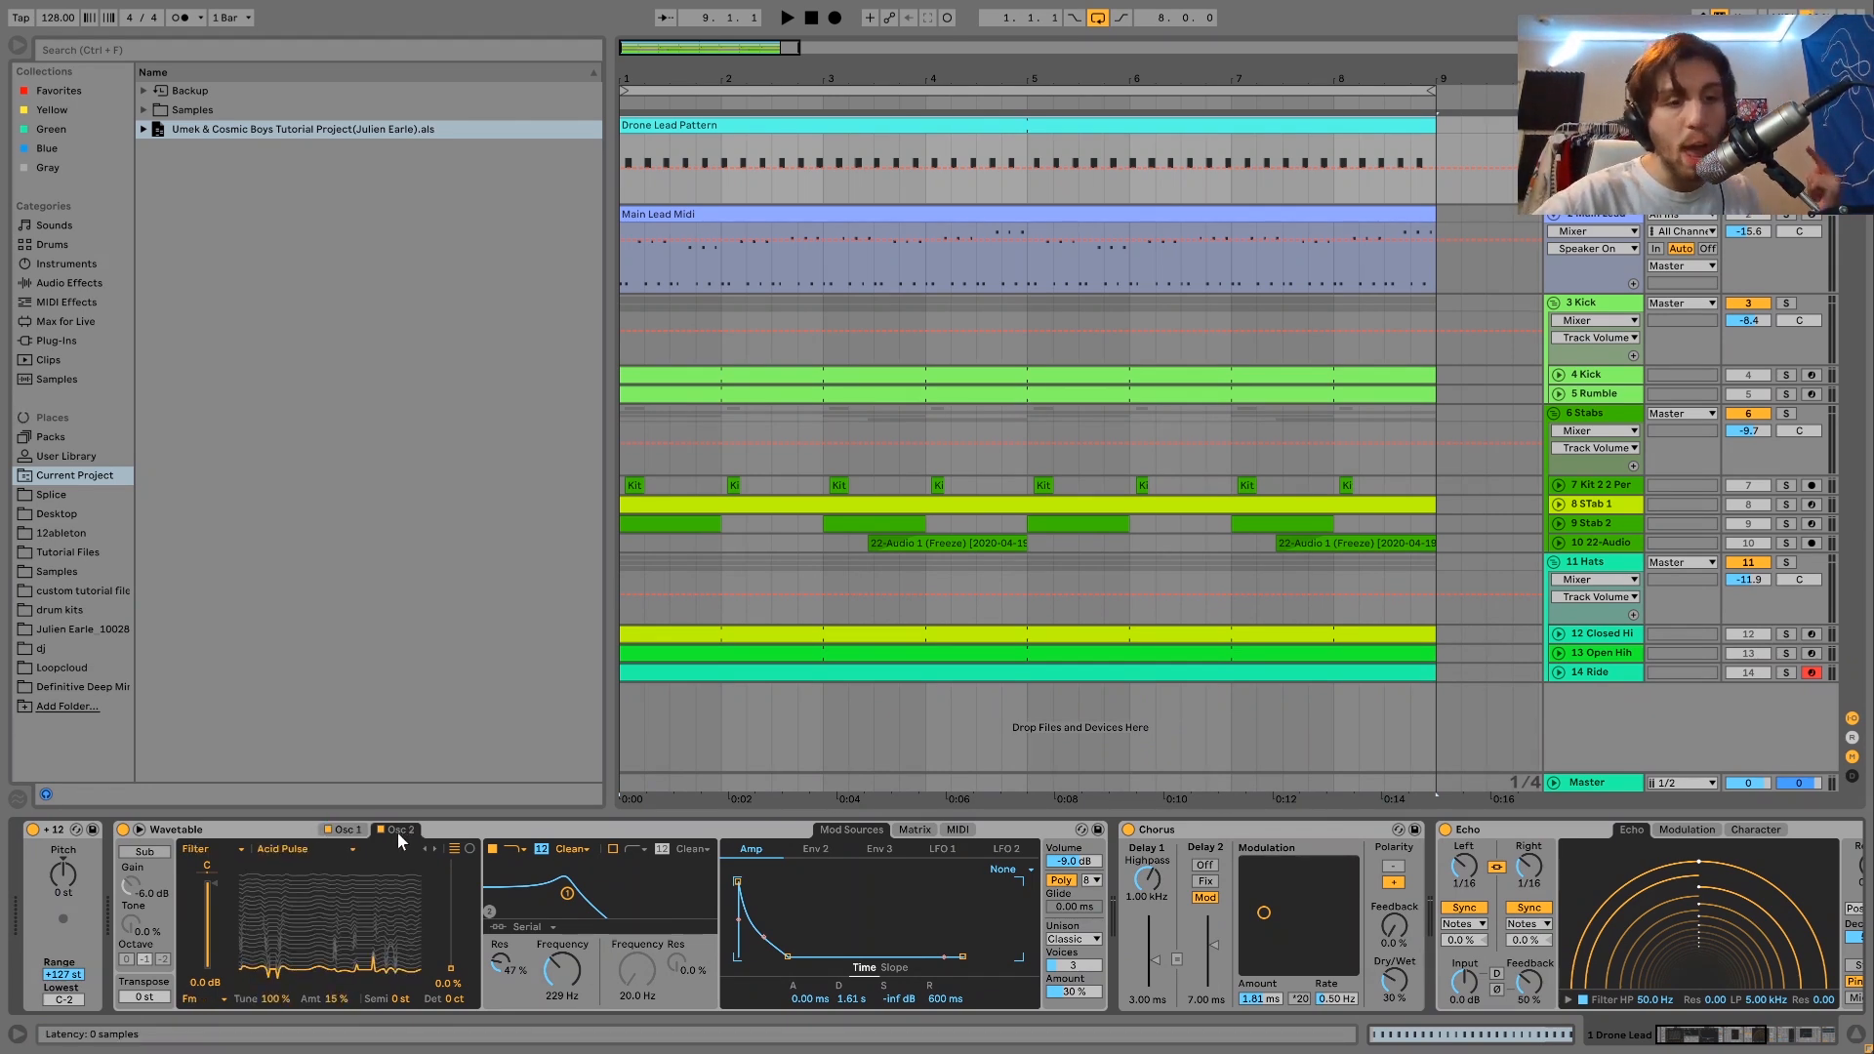
{"action": "key", "text": "space"}
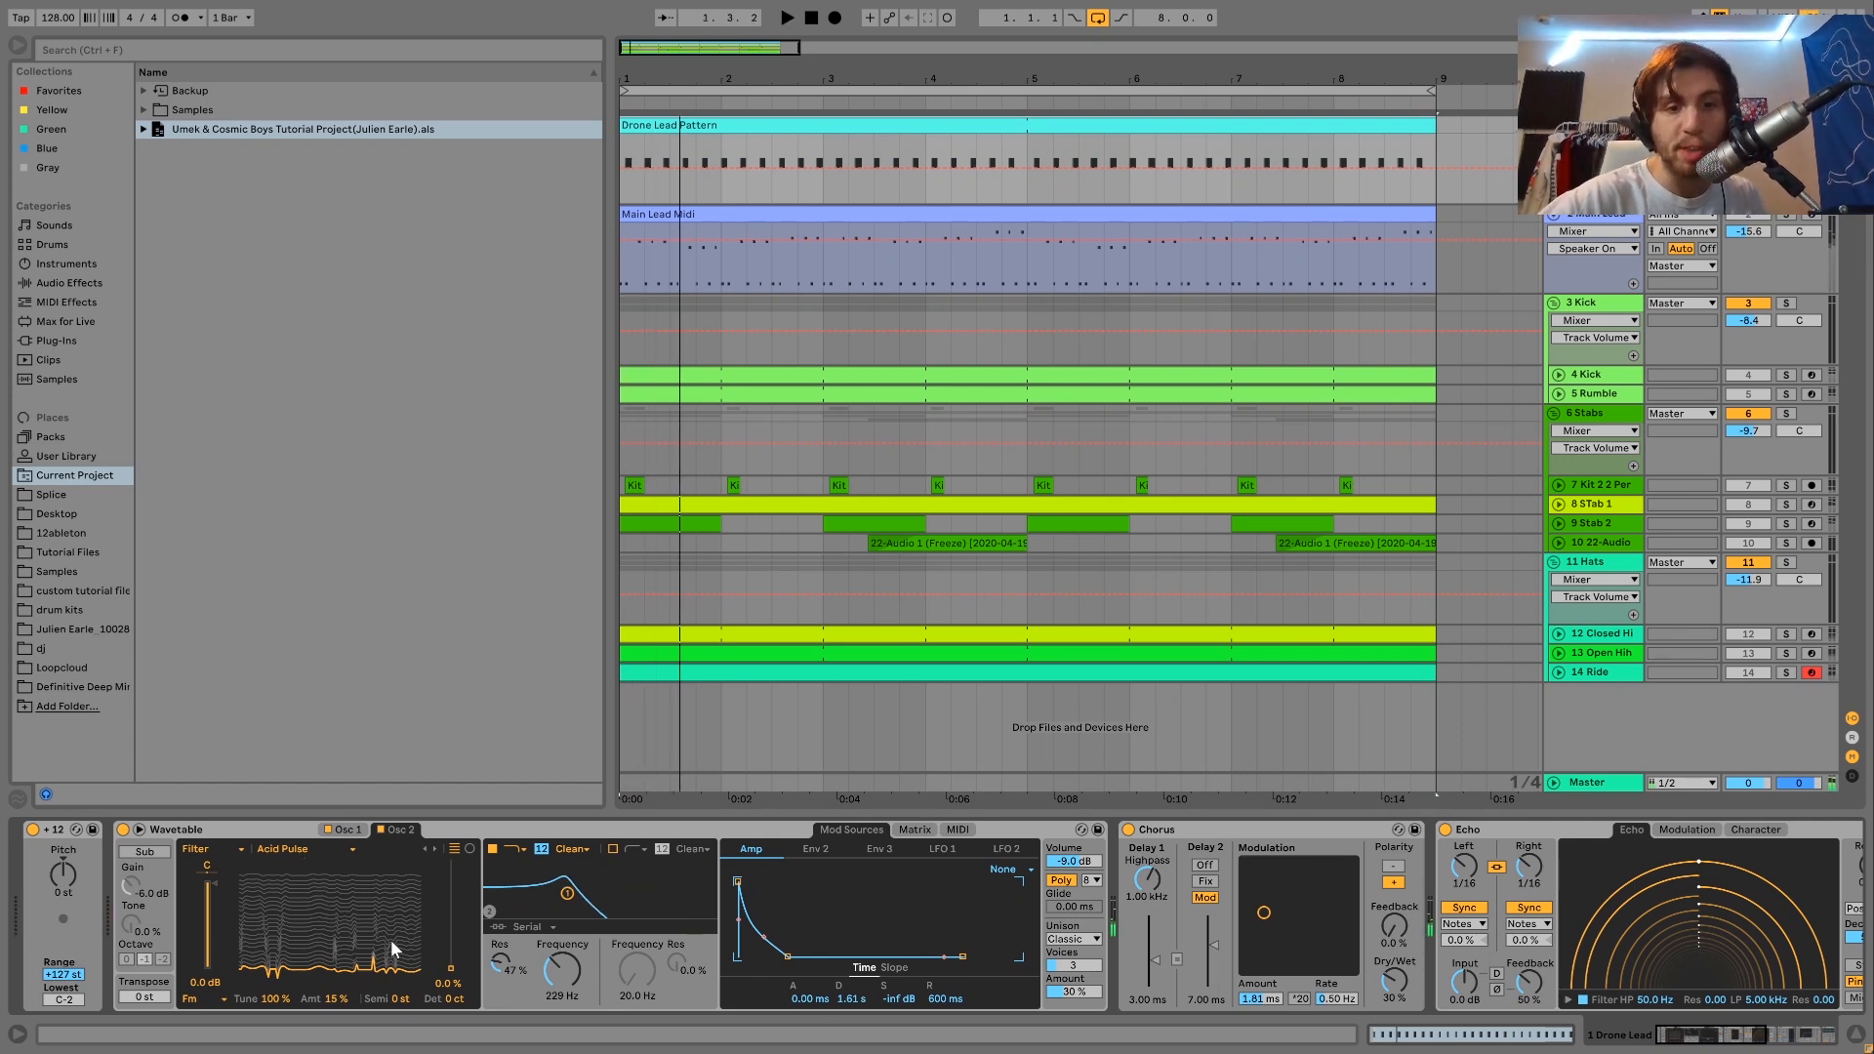
{"action": "left_click", "coordinate": [914, 830]}
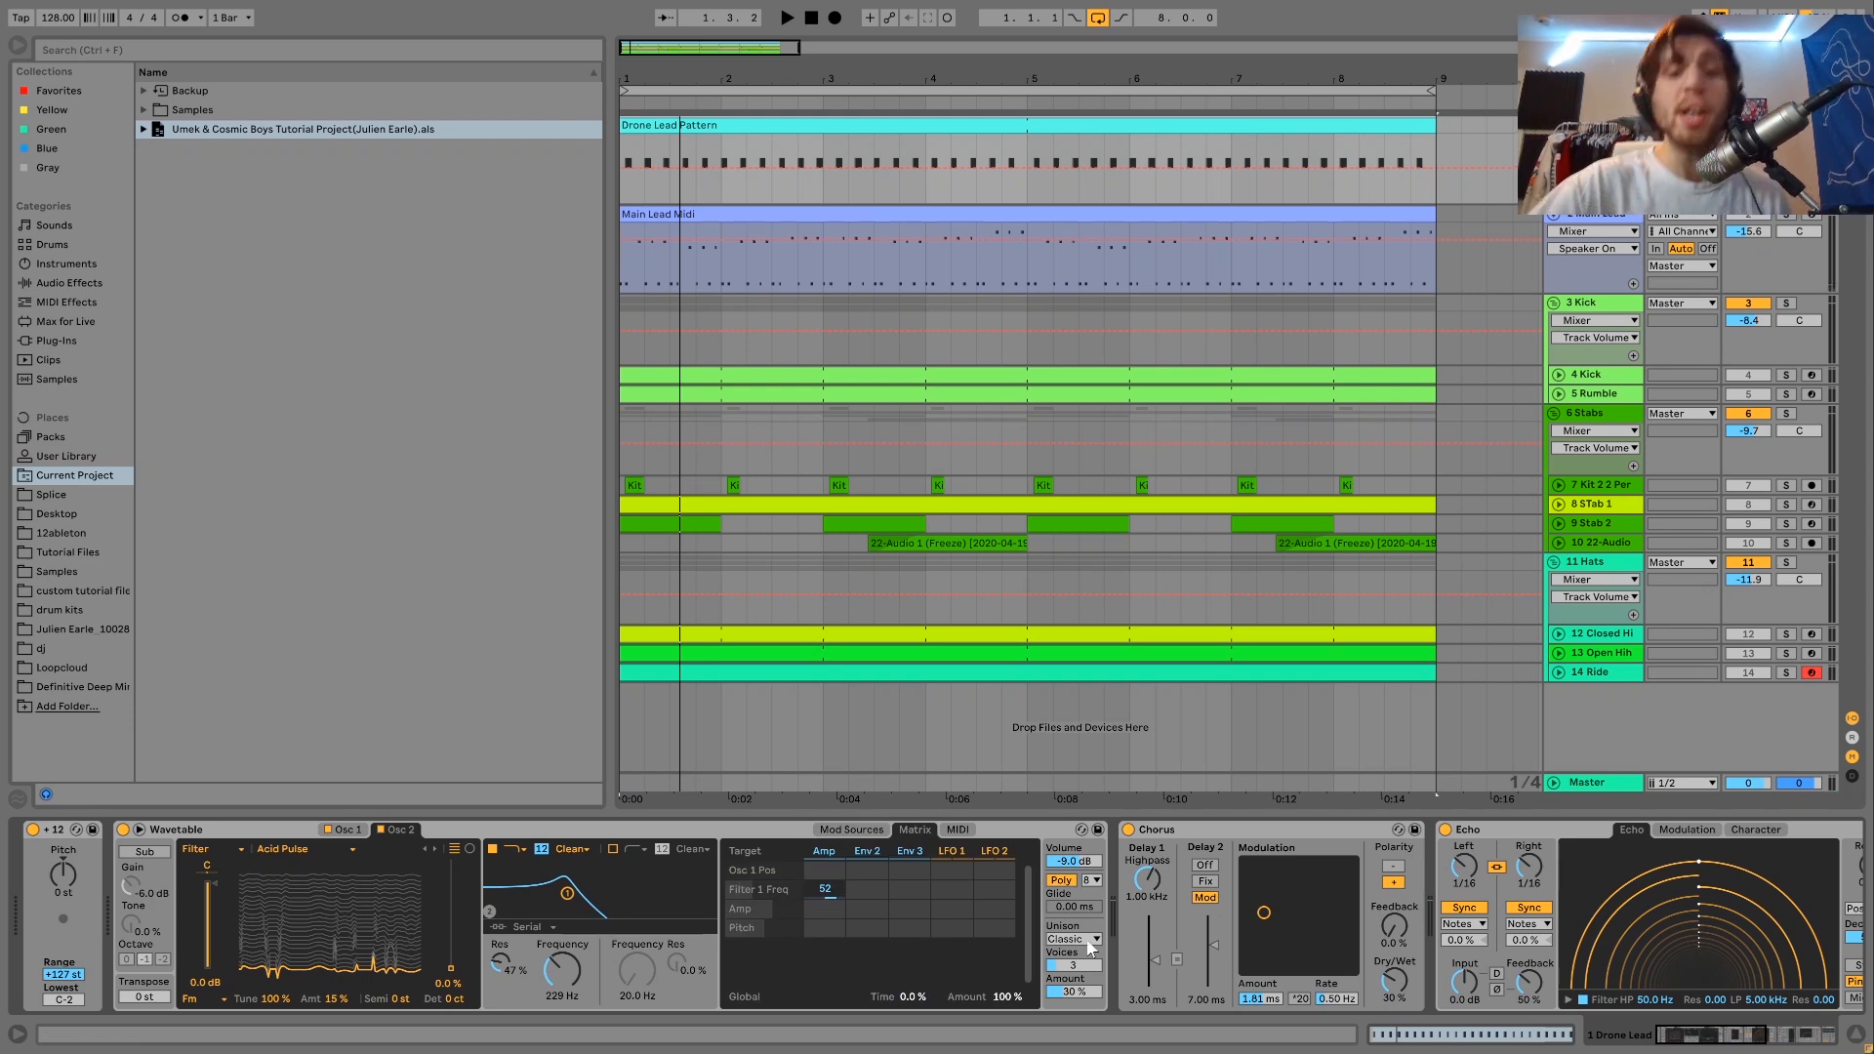
{"action": "scroll", "coordinate": [1080, 946], "scroll_direction": "right", "scroll_amount": 6}
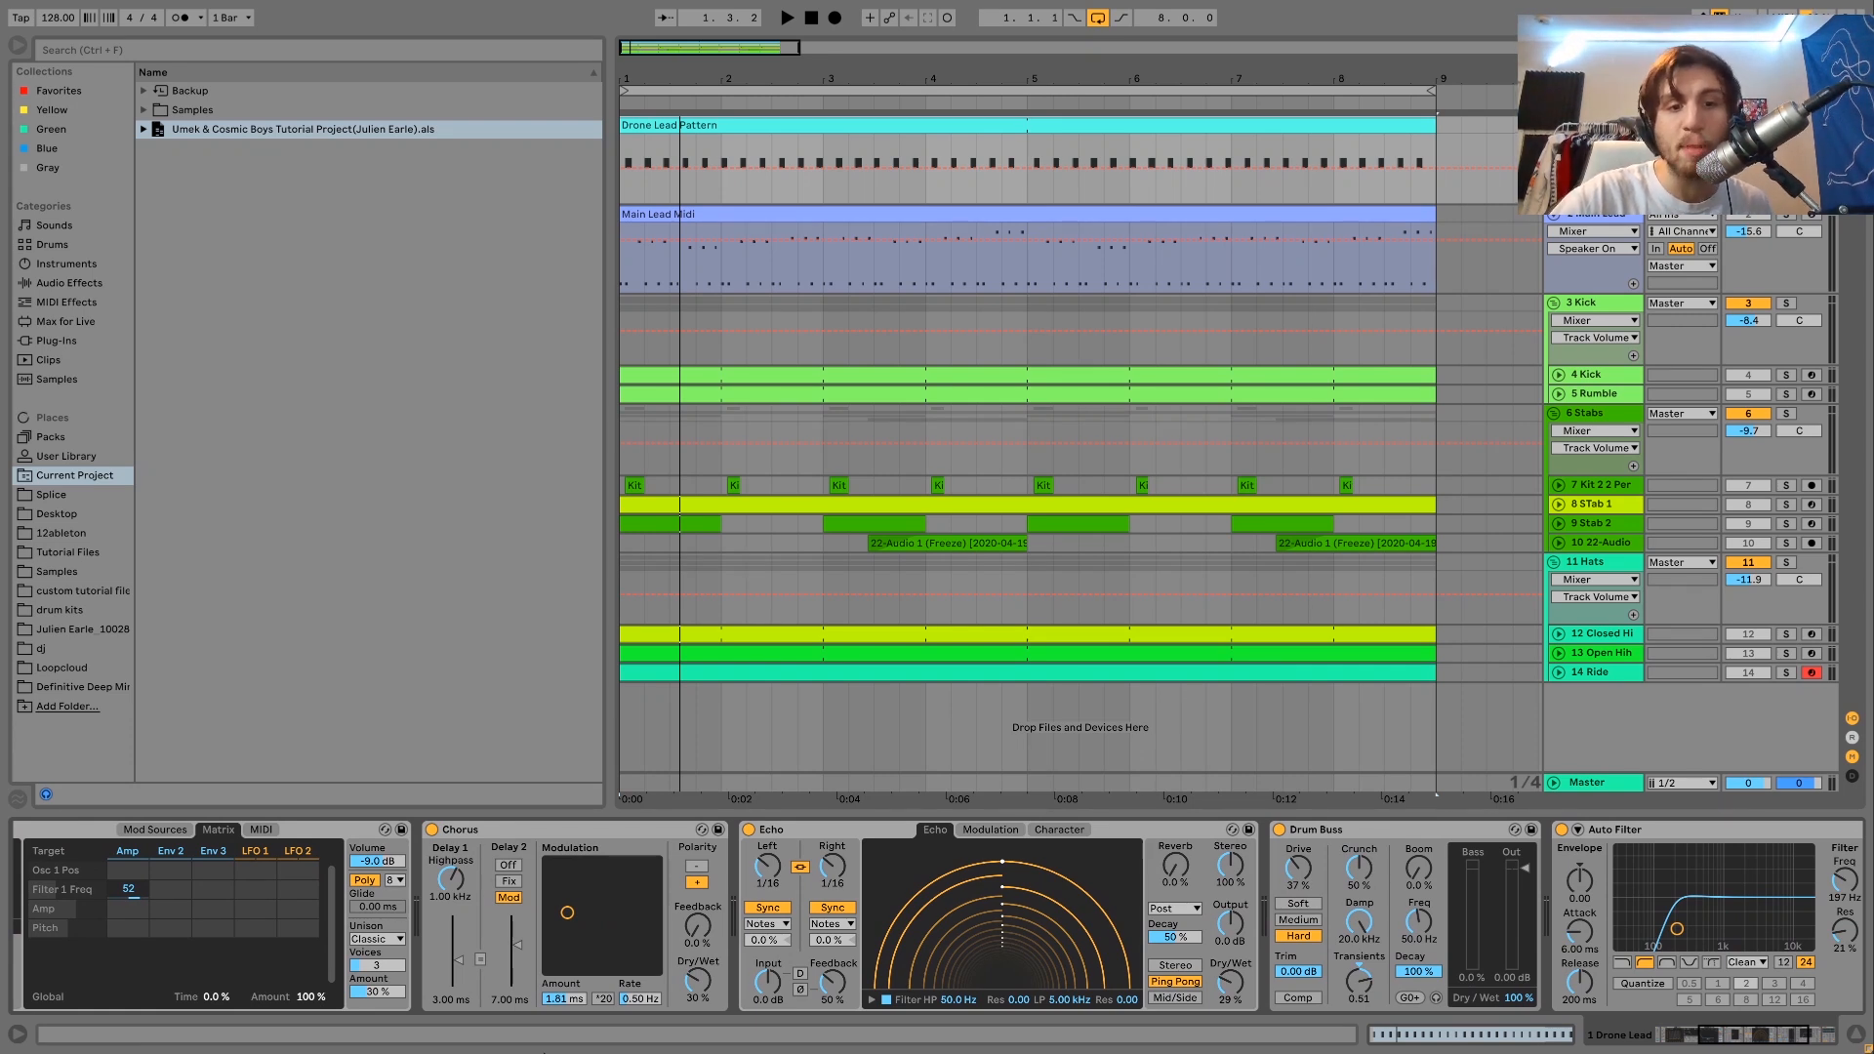
{"action": "scroll", "coordinate": [1095, 997], "scroll_direction": "right", "scroll_amount": 4}
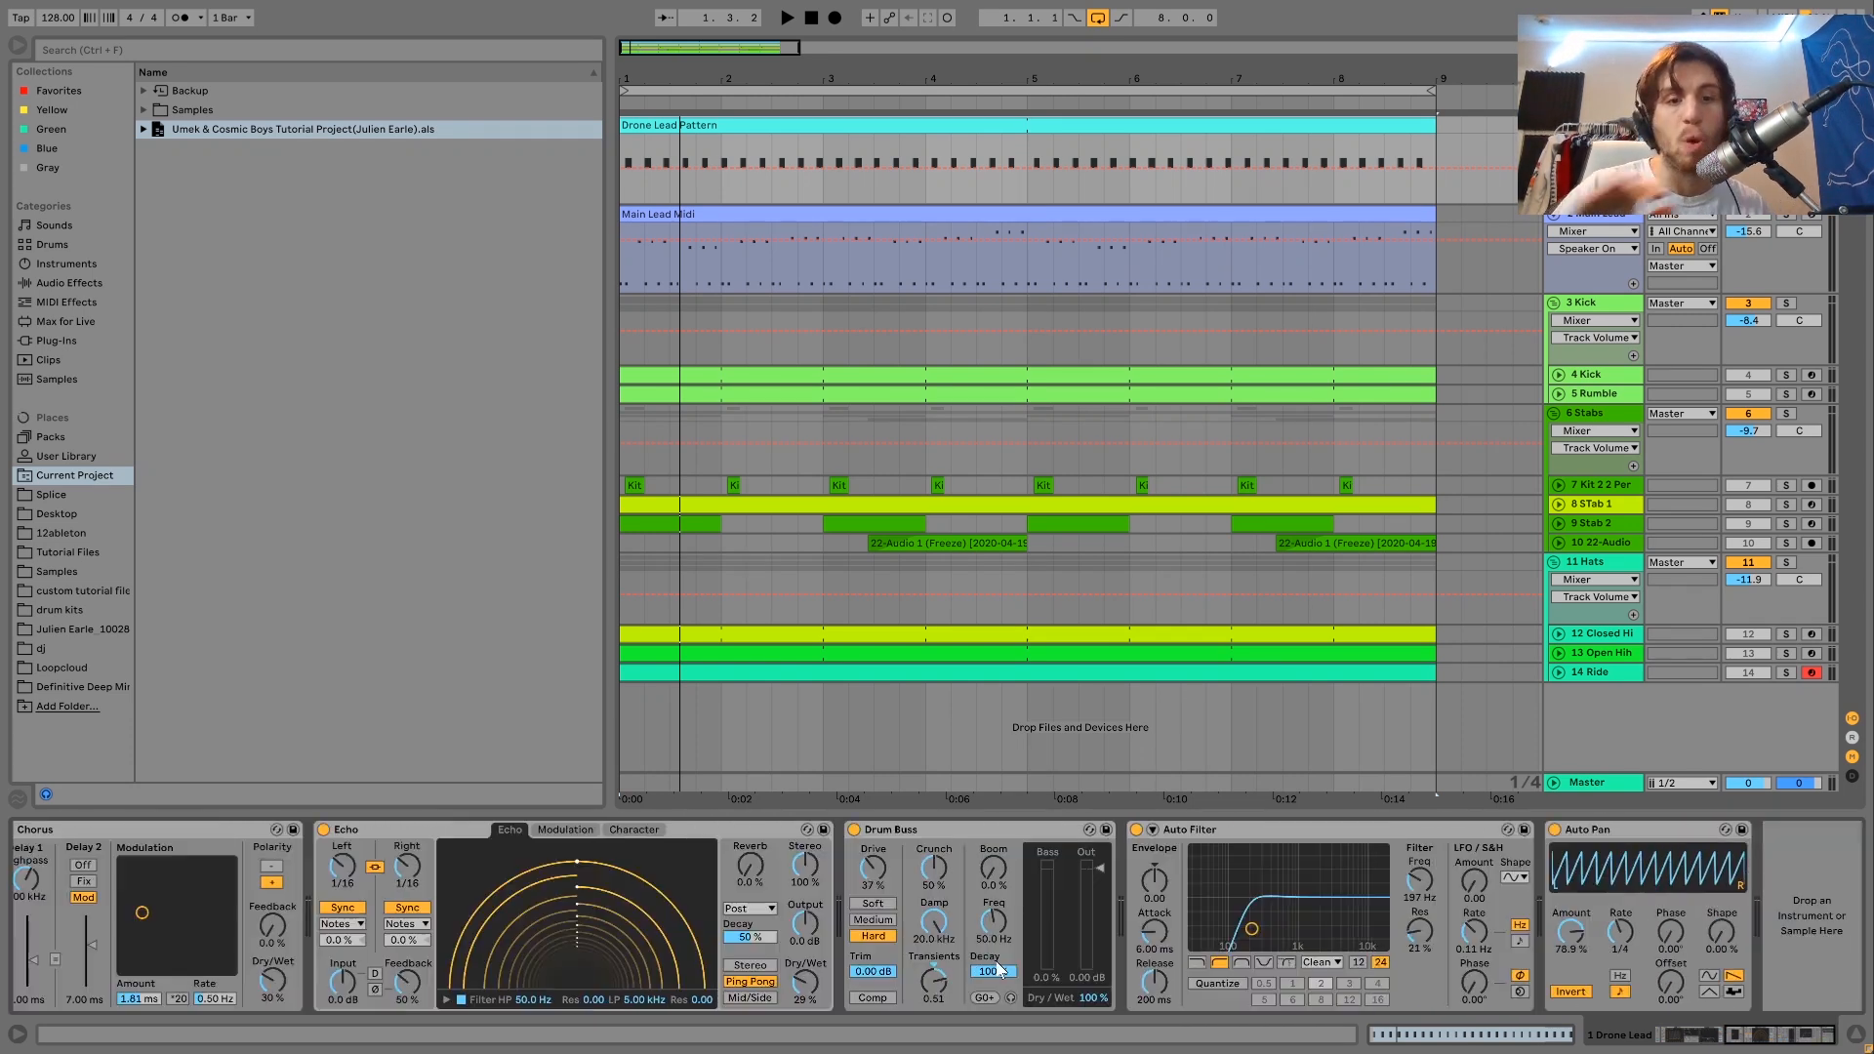
Play the Drone Lead alone and together with the soloed Kick group, then unsolo the Kick group.
{"action": "key", "text": "space"}
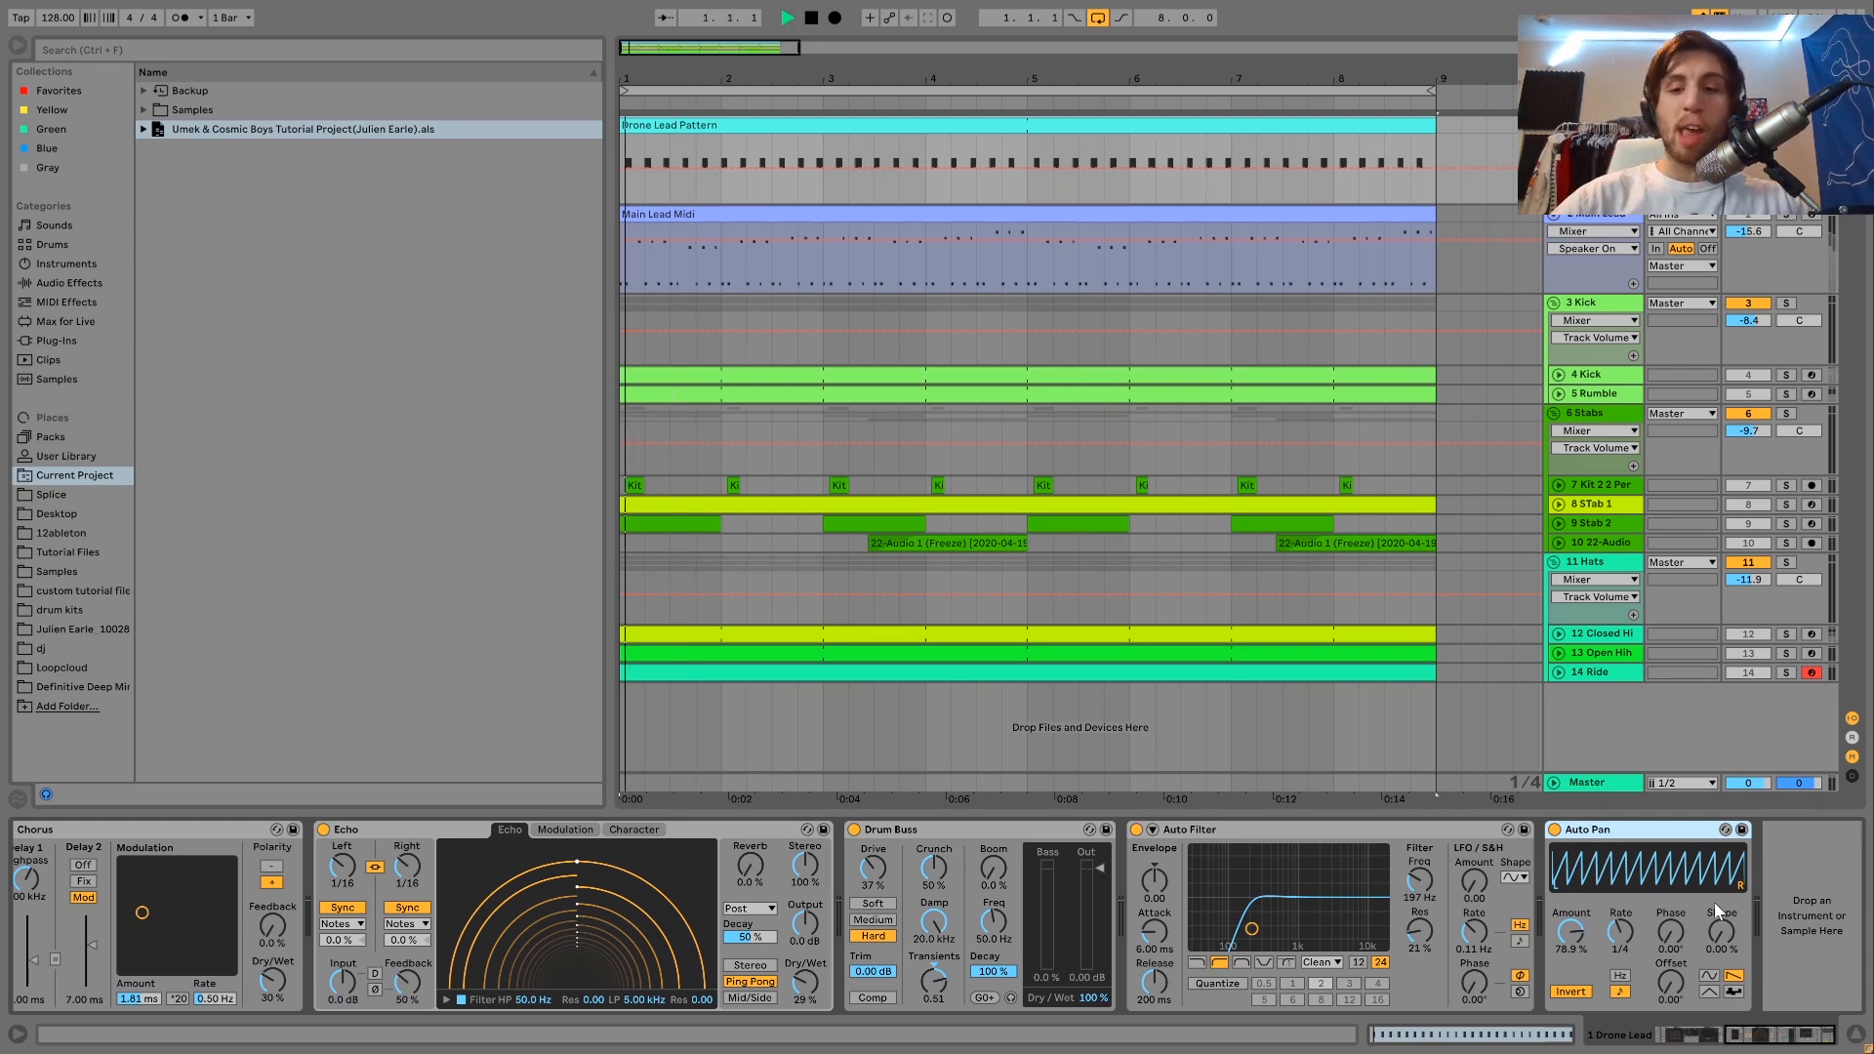
{"action": "key", "text": "space"}
{"action": "key", "text": "space"}
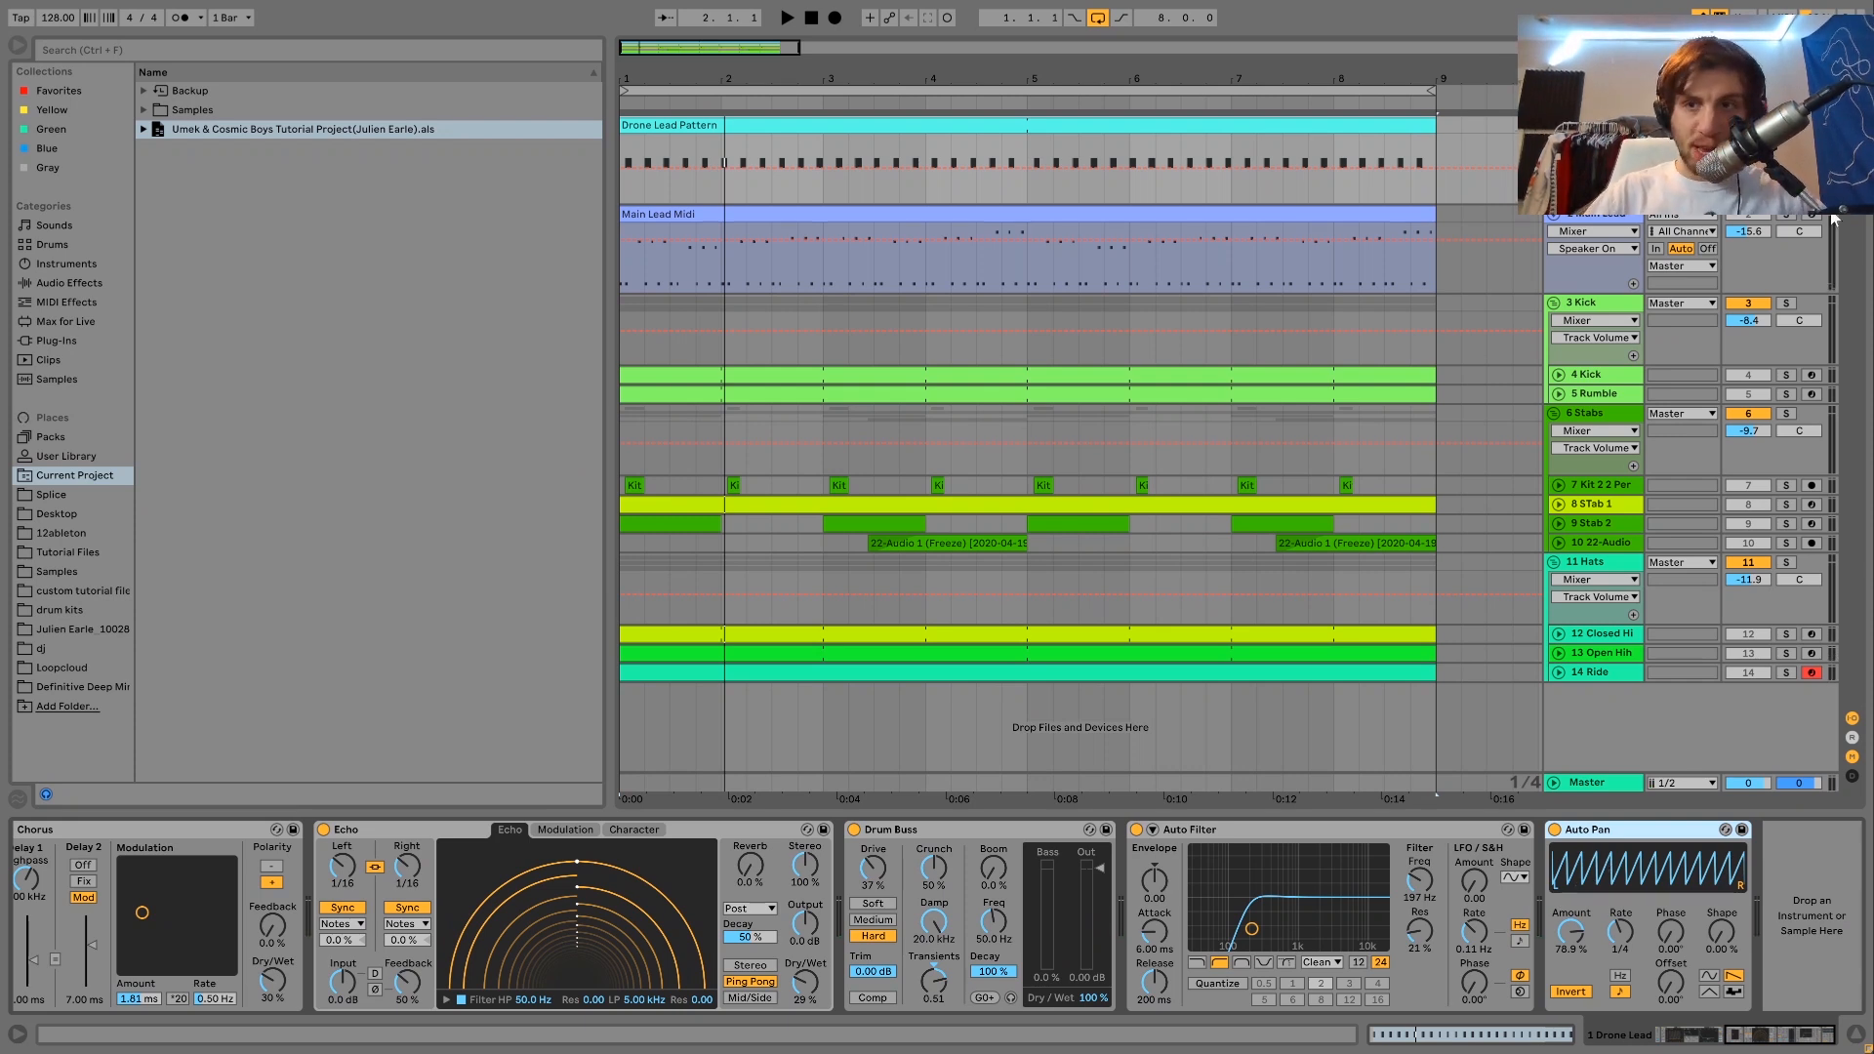
{"action": "left_click", "coordinate": [1786, 303]}
{"action": "key", "text": "space"}
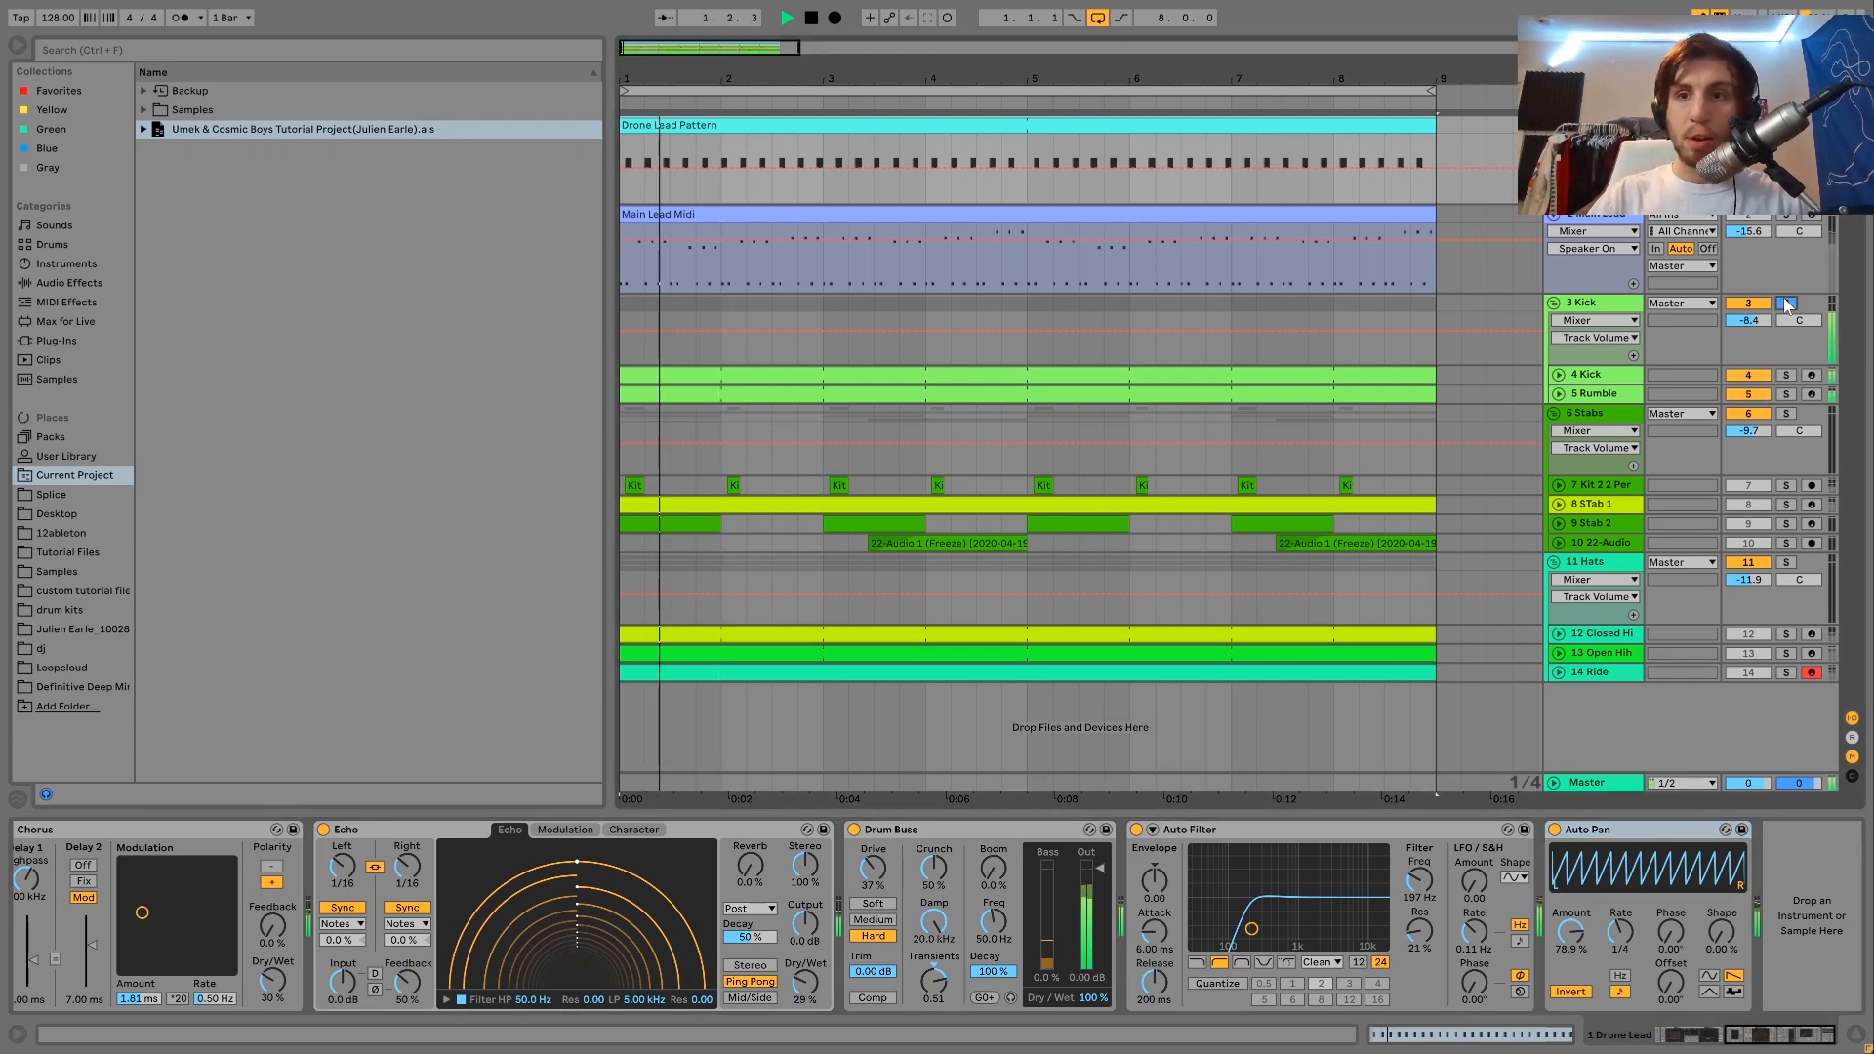
{"action": "key", "text": "space"}
{"action": "left_click", "coordinate": [1785, 305]}
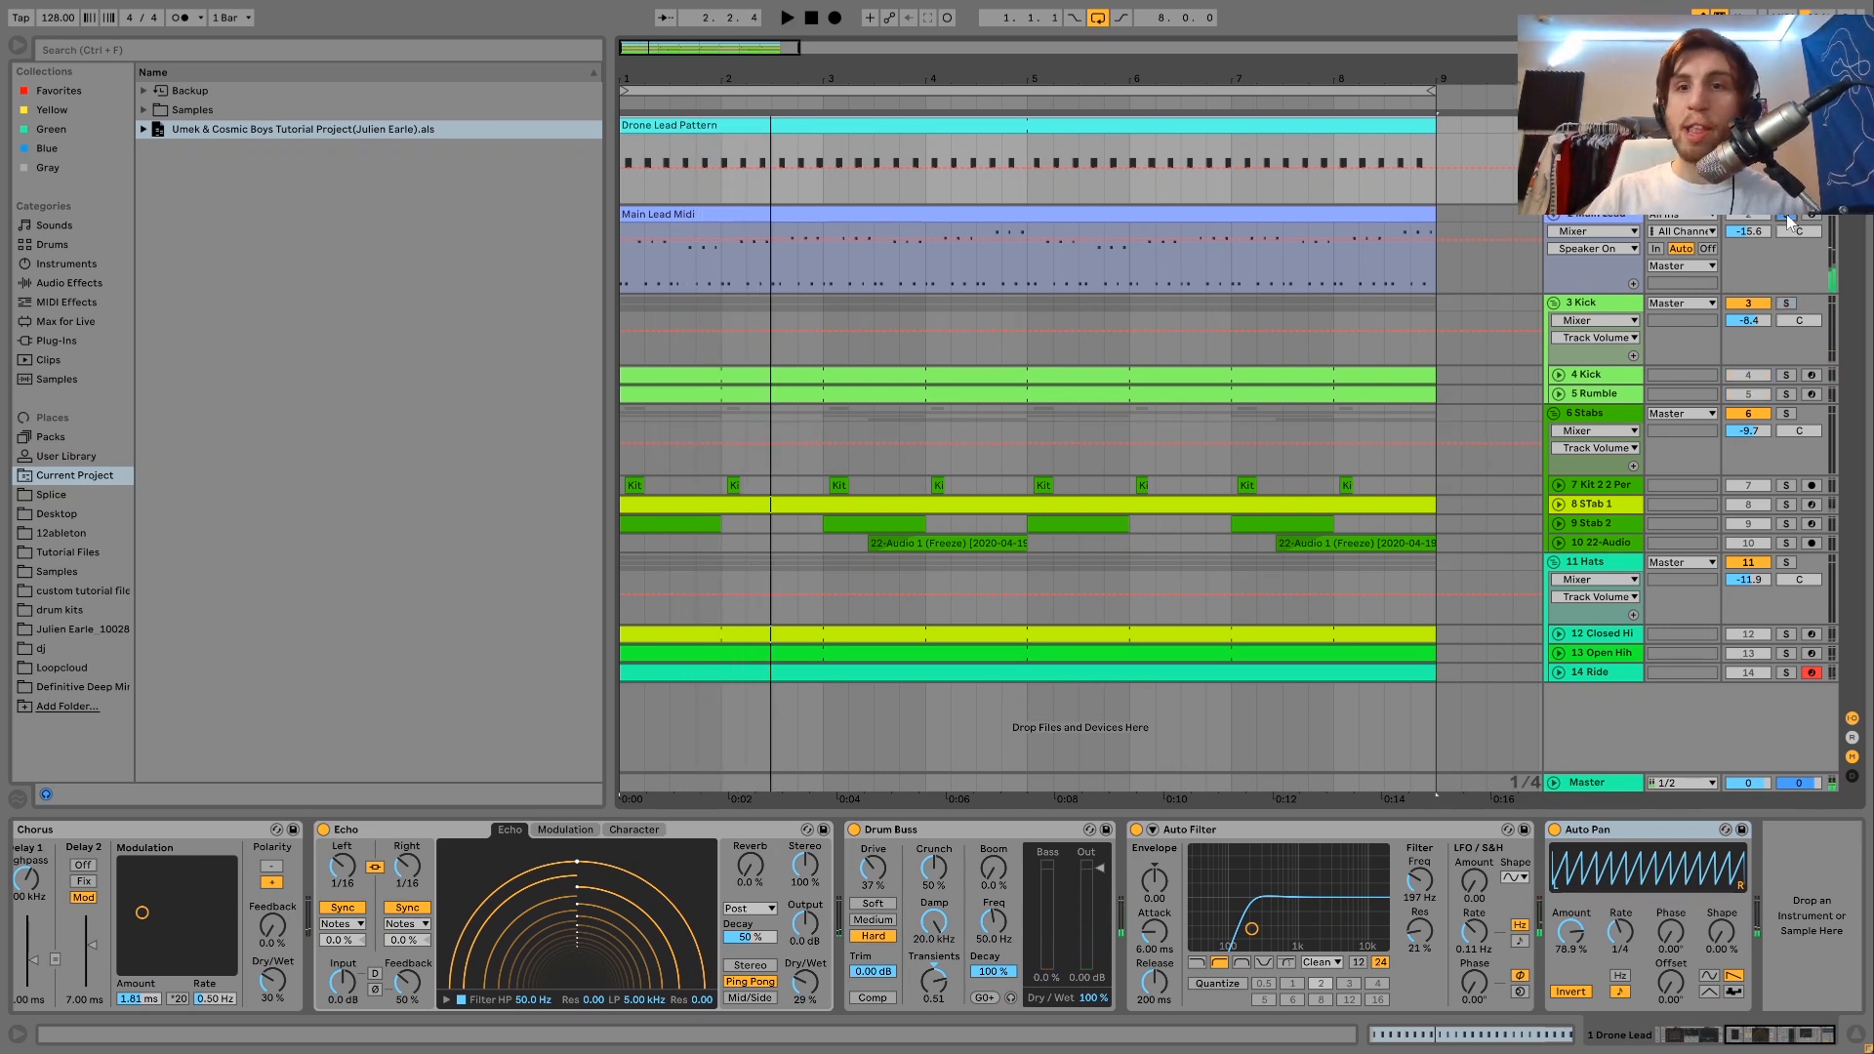
Open the Main Lead Midi clip in the note editor, play it soloed and enlarge the note rows.
{"action": "left_click", "coordinate": [1359, 212]}
{"action": "left_click", "coordinate": [1359, 221]}
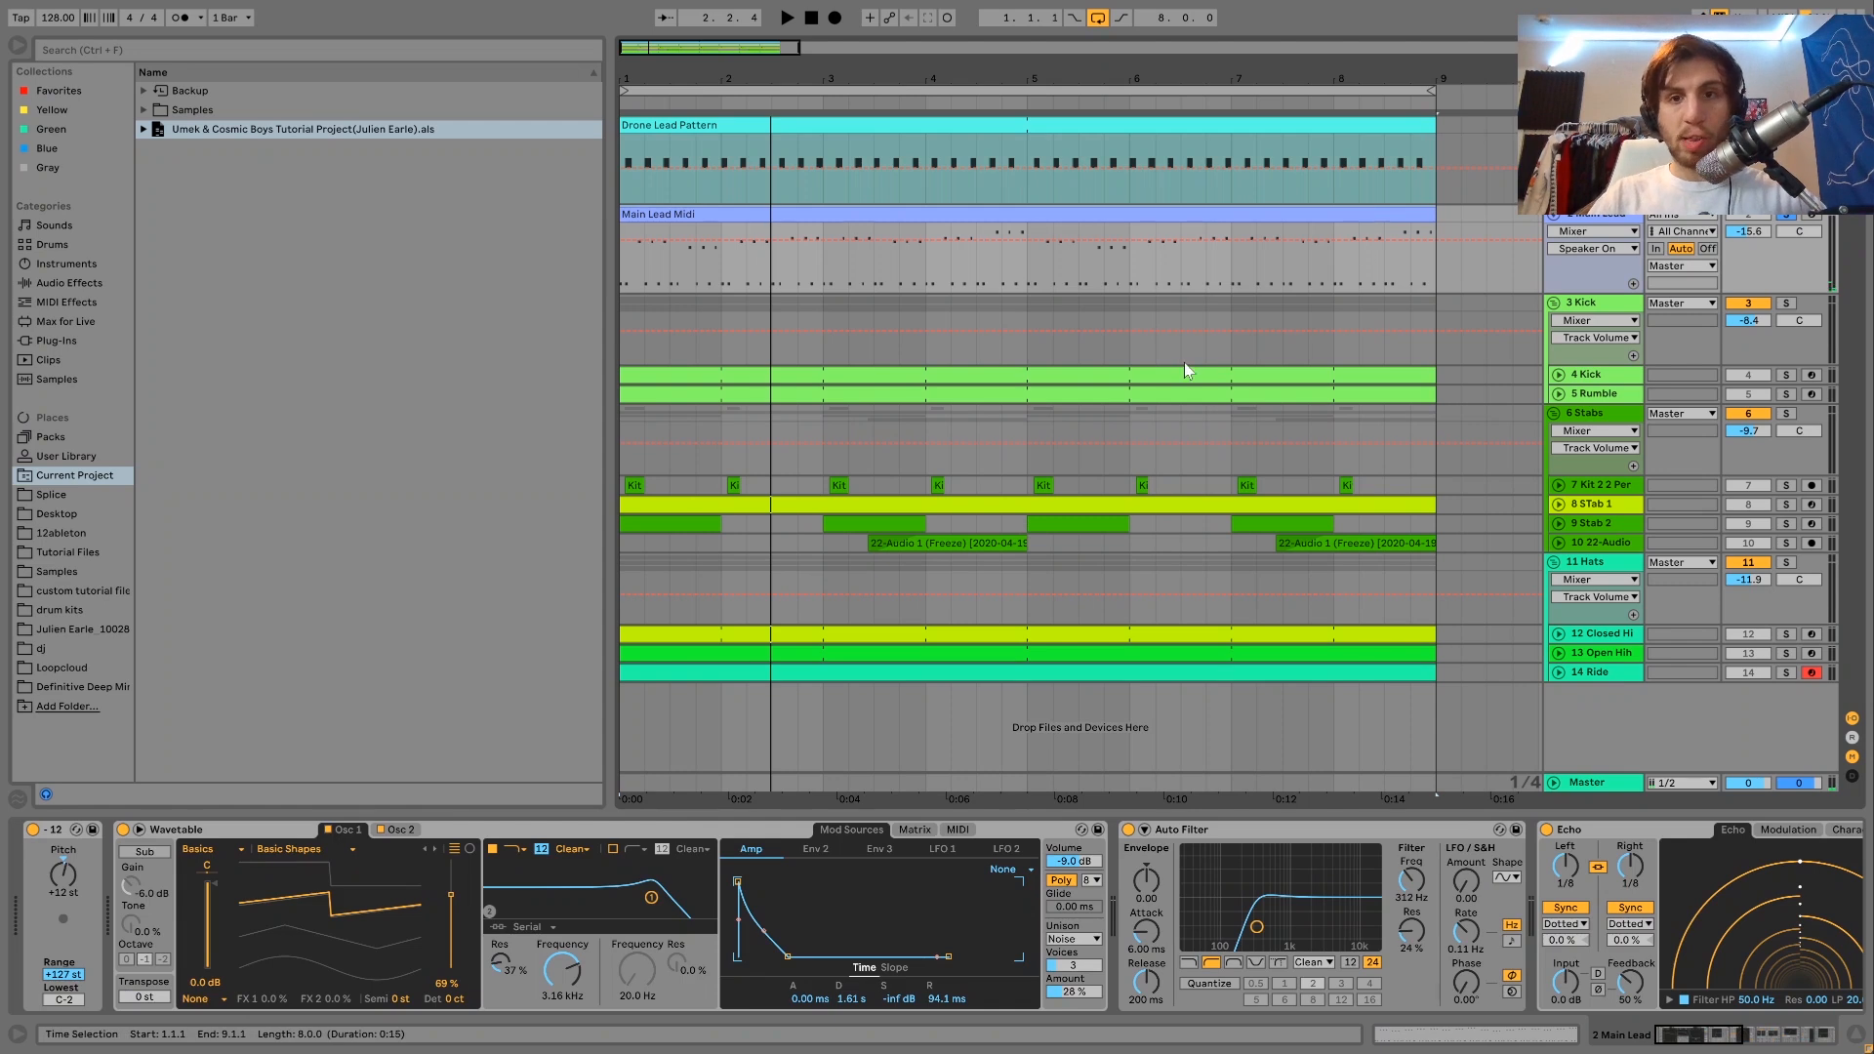
{"action": "double_click", "coordinate": [1091, 217]}
{"action": "key", "text": "space"}
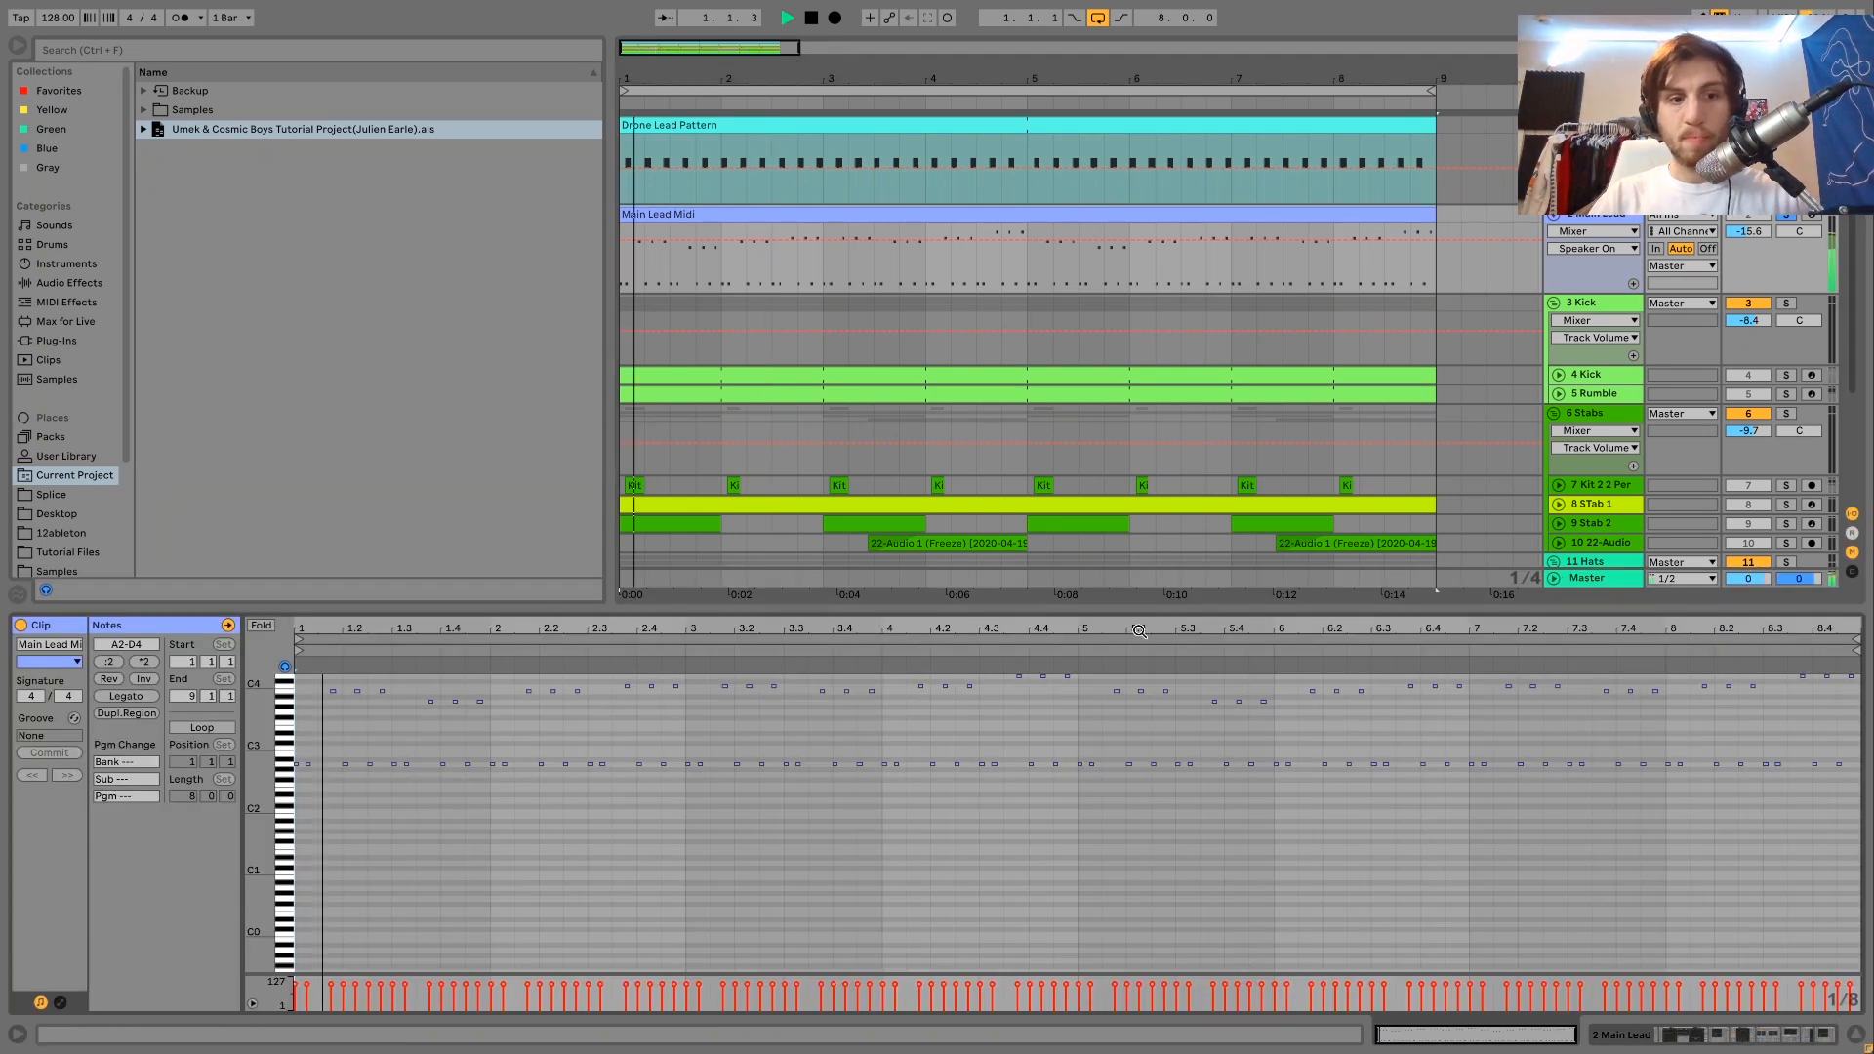
{"action": "left_click_drag", "start_coordinate": [260, 746], "coordinate": [256, 806]}
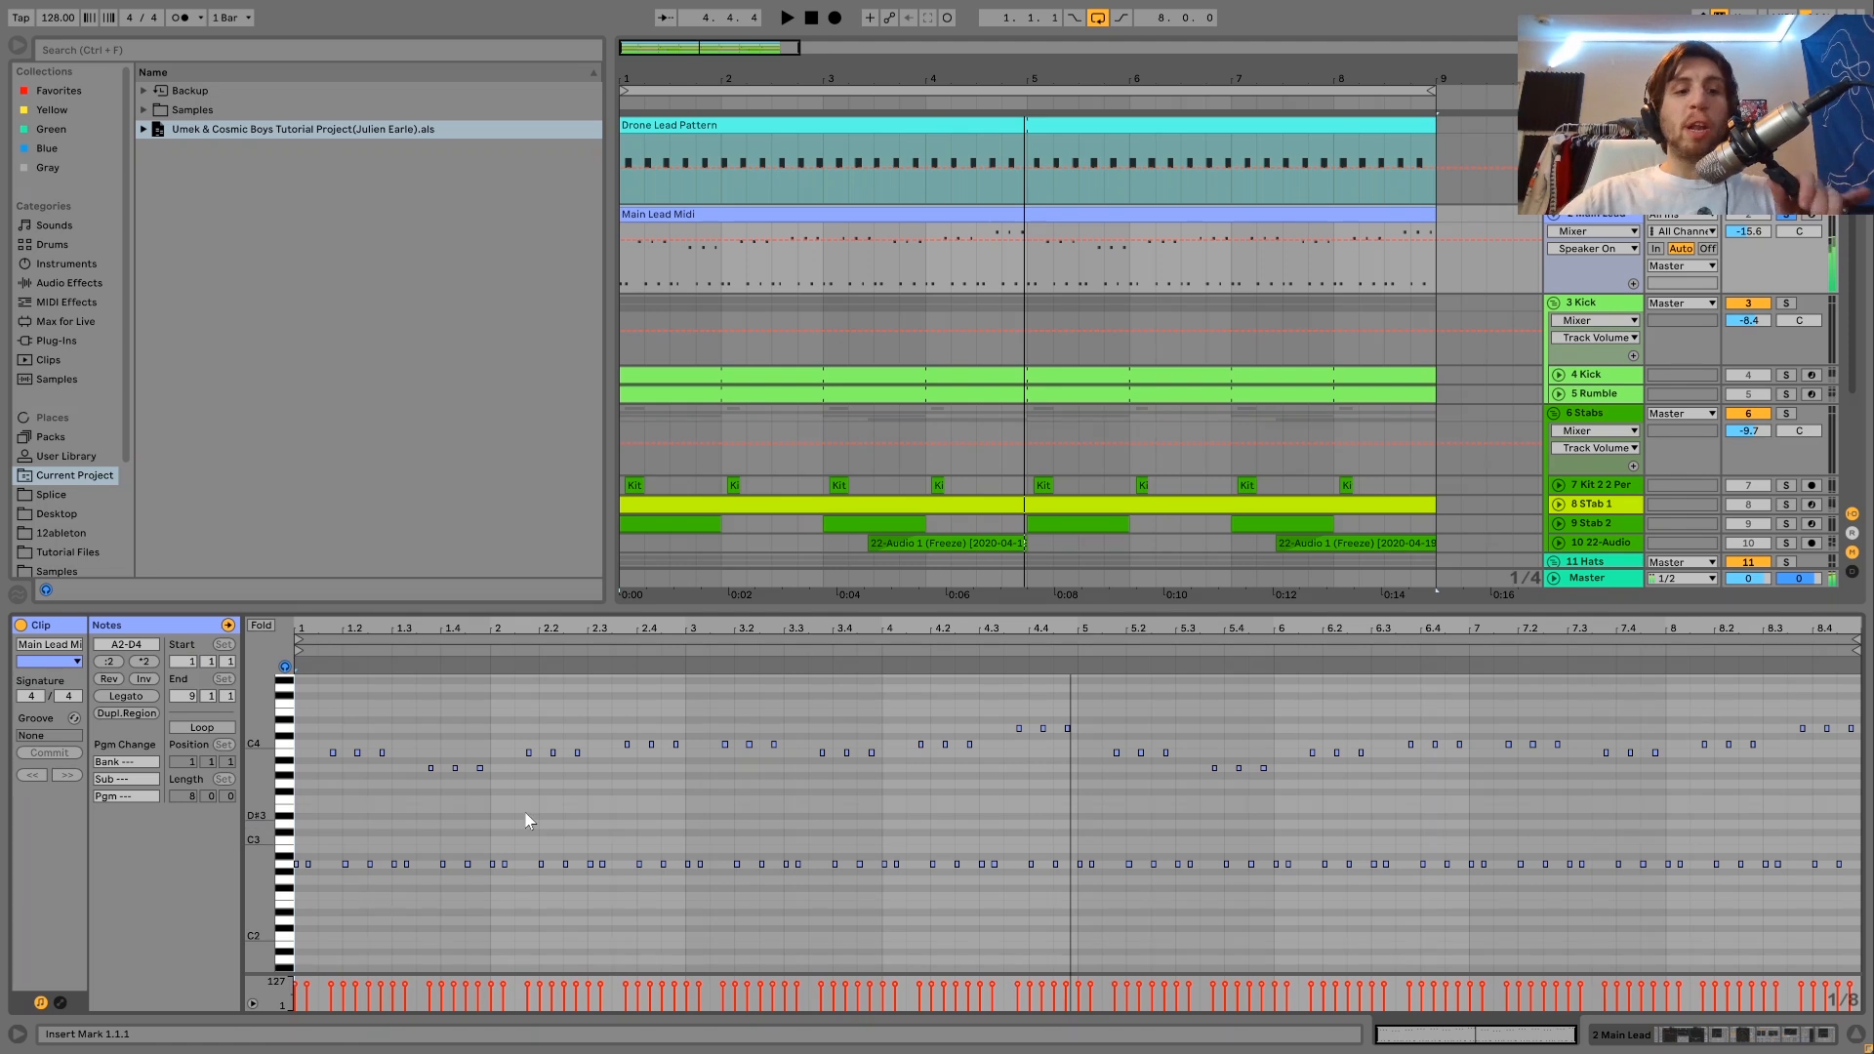
Select all A2 notes in the Main Lead Midi clip and transpose them up one octave to A3.
{"action": "left_click", "coordinate": [291, 866]}
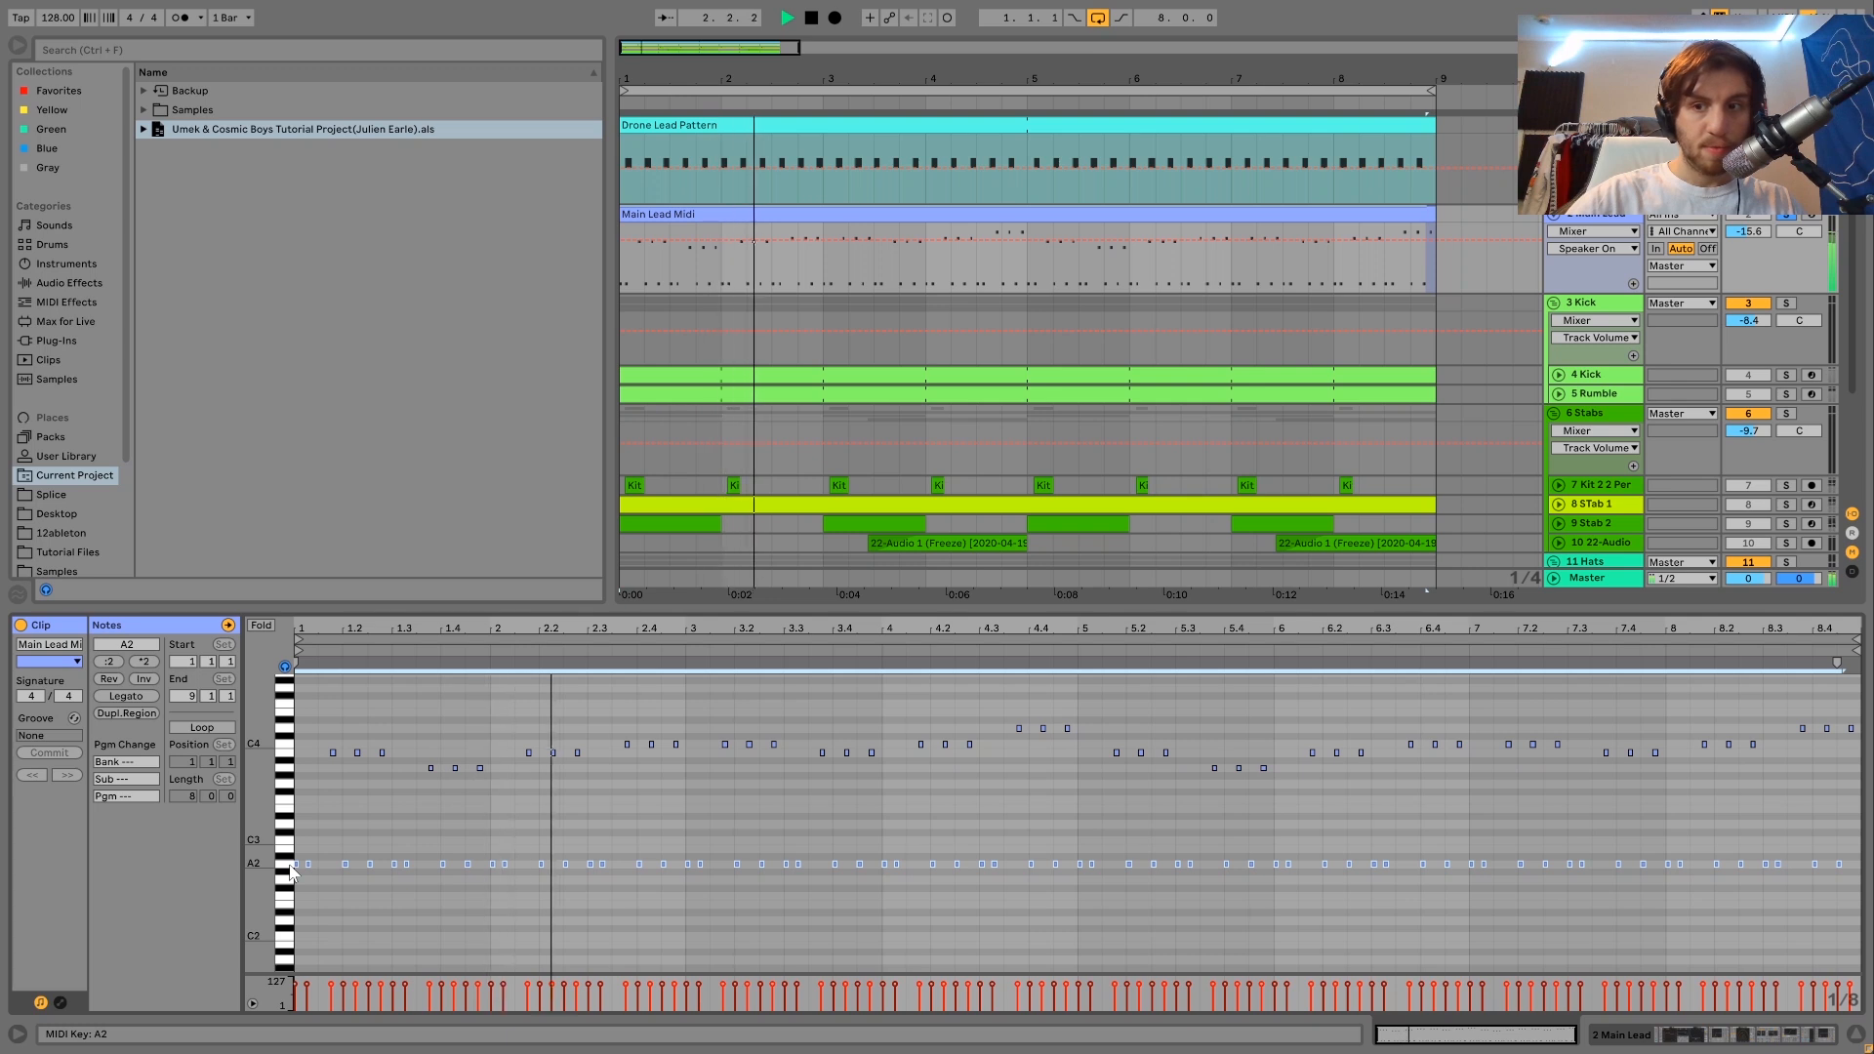
{"action": "key", "text": "shift+Up"}
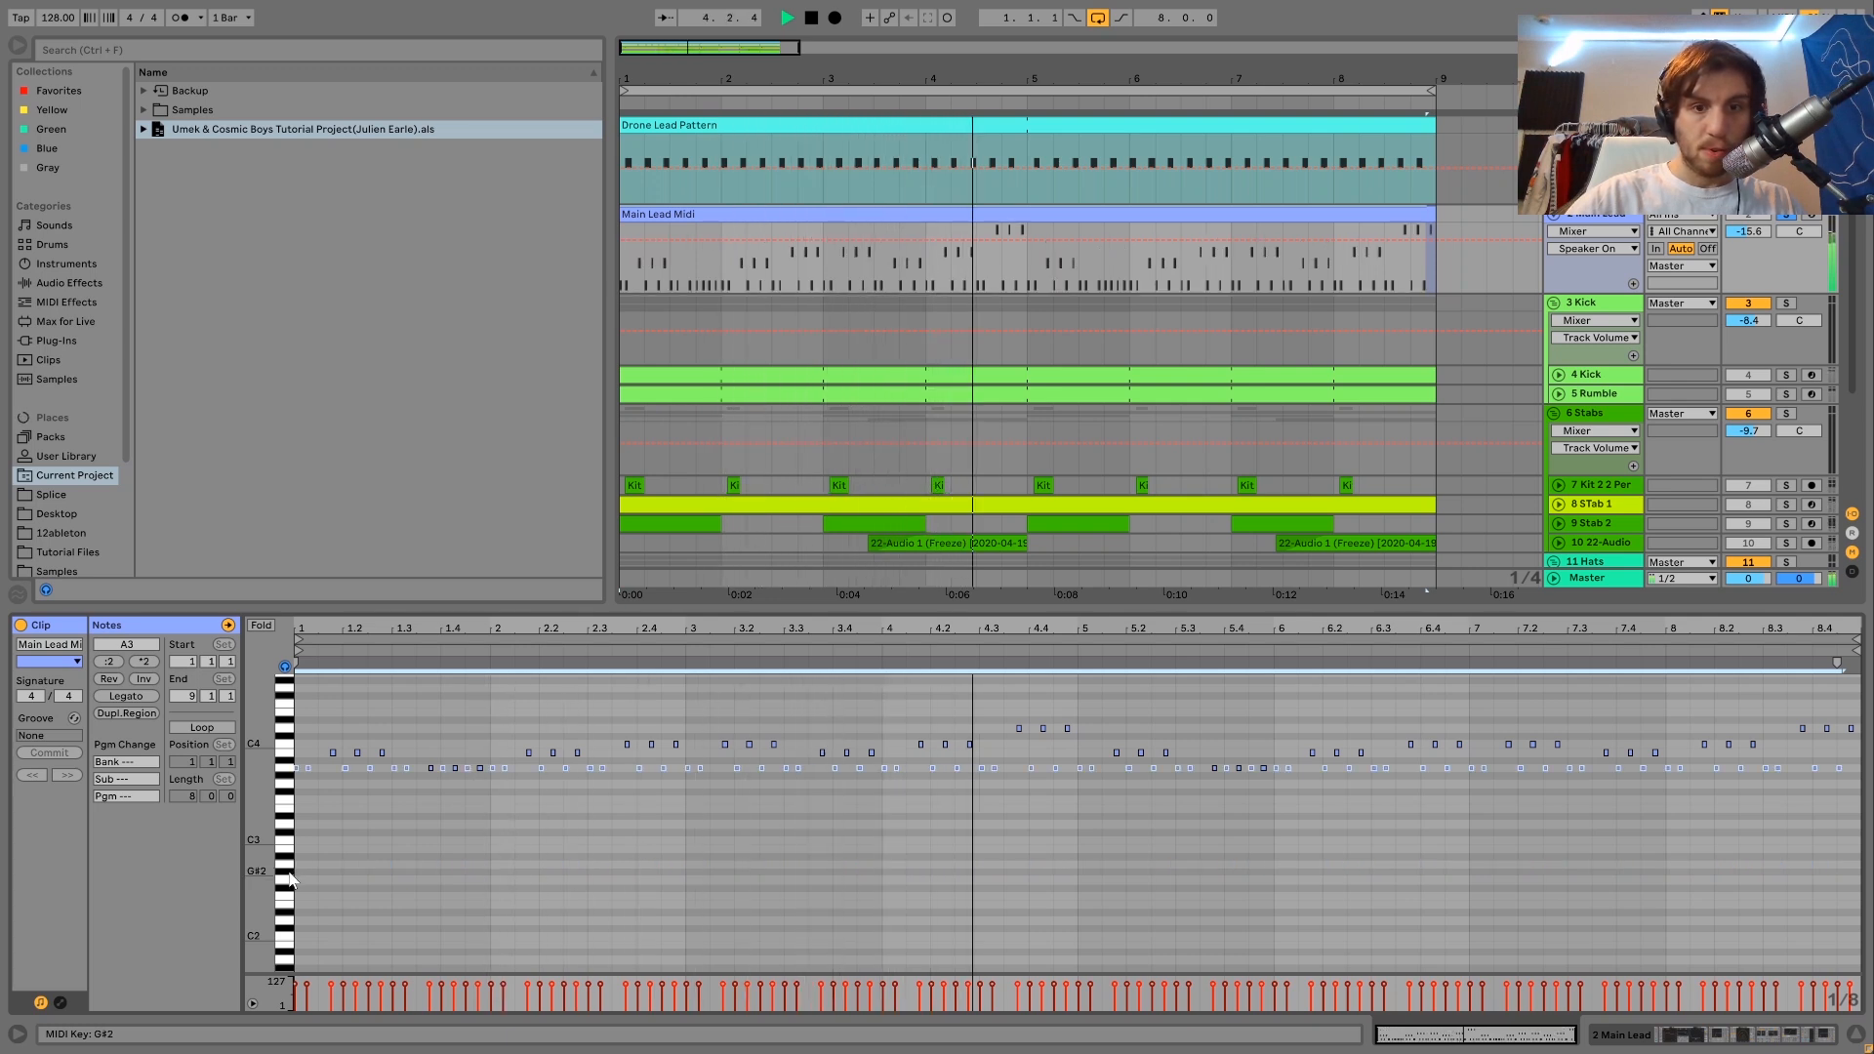
Transpose the selected Main Lead Midi notes down an octave to A2 and select the three A3 notes late in bar 1 for playback.
{"action": "key", "text": "shift+Down"}
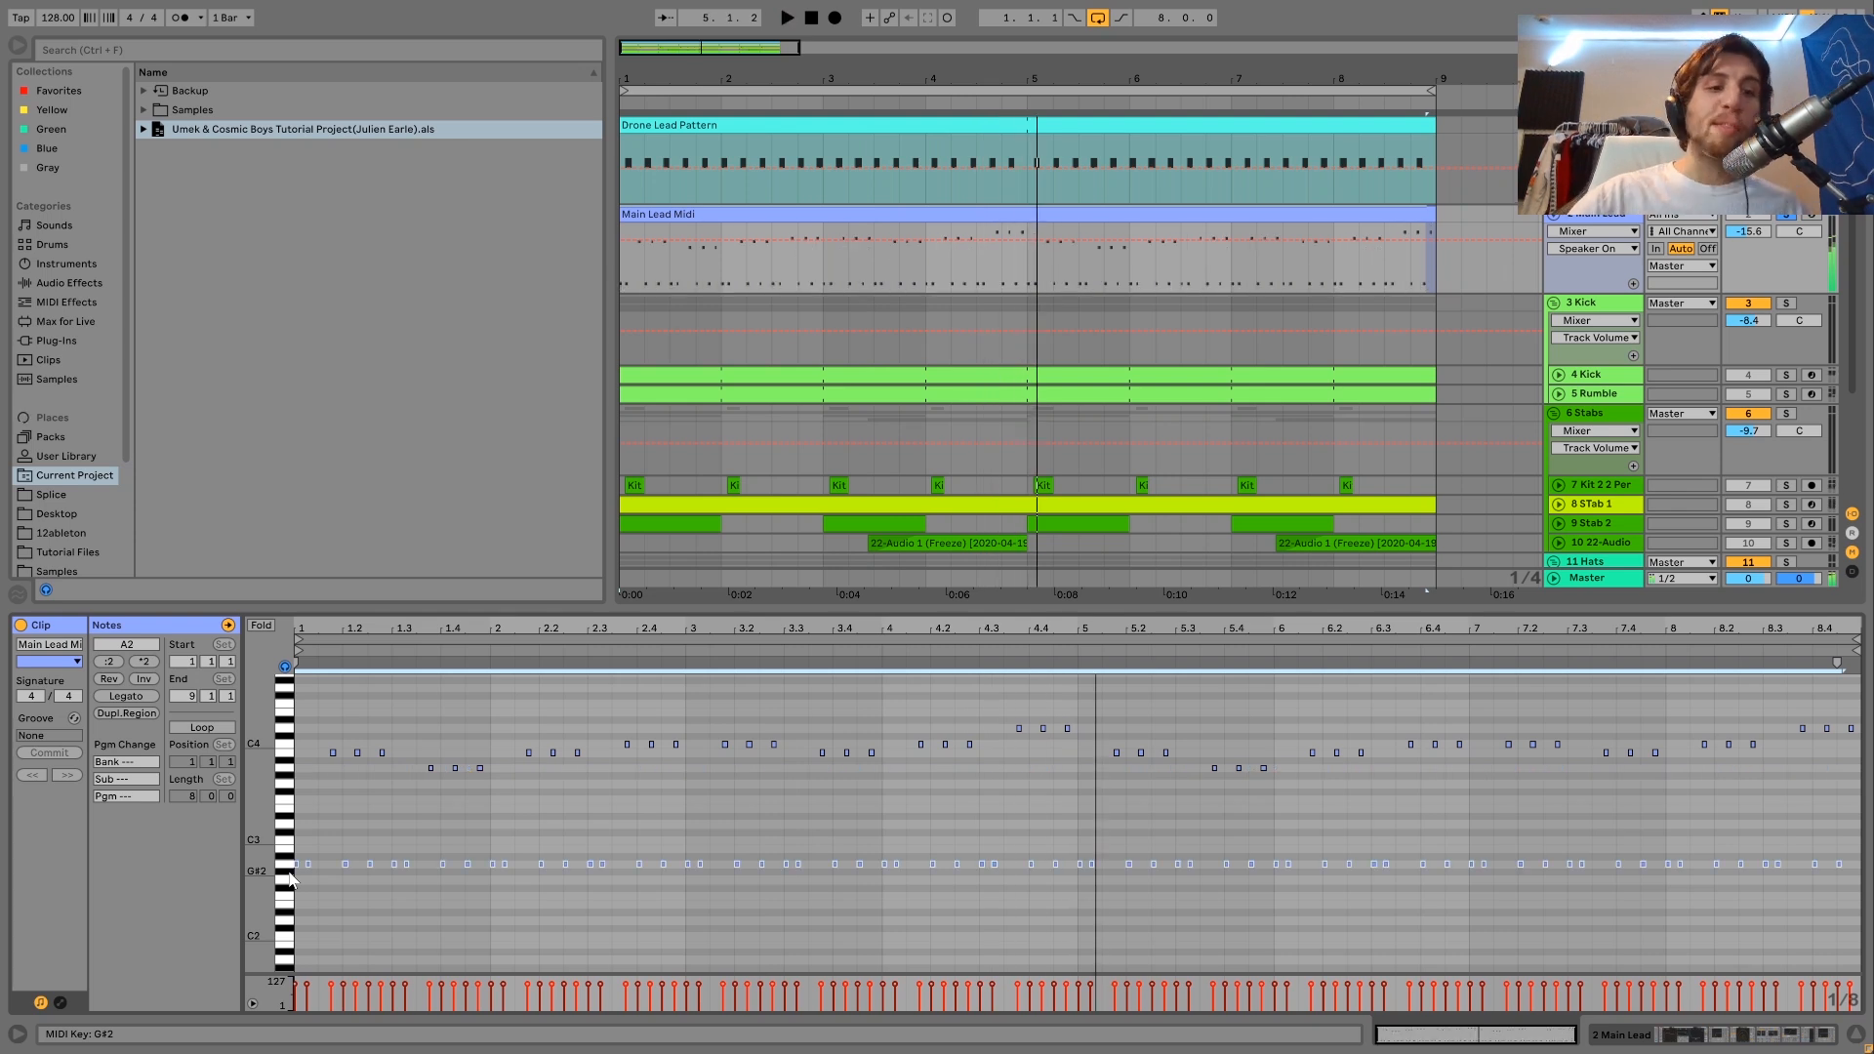
{"action": "key", "text": "space"}
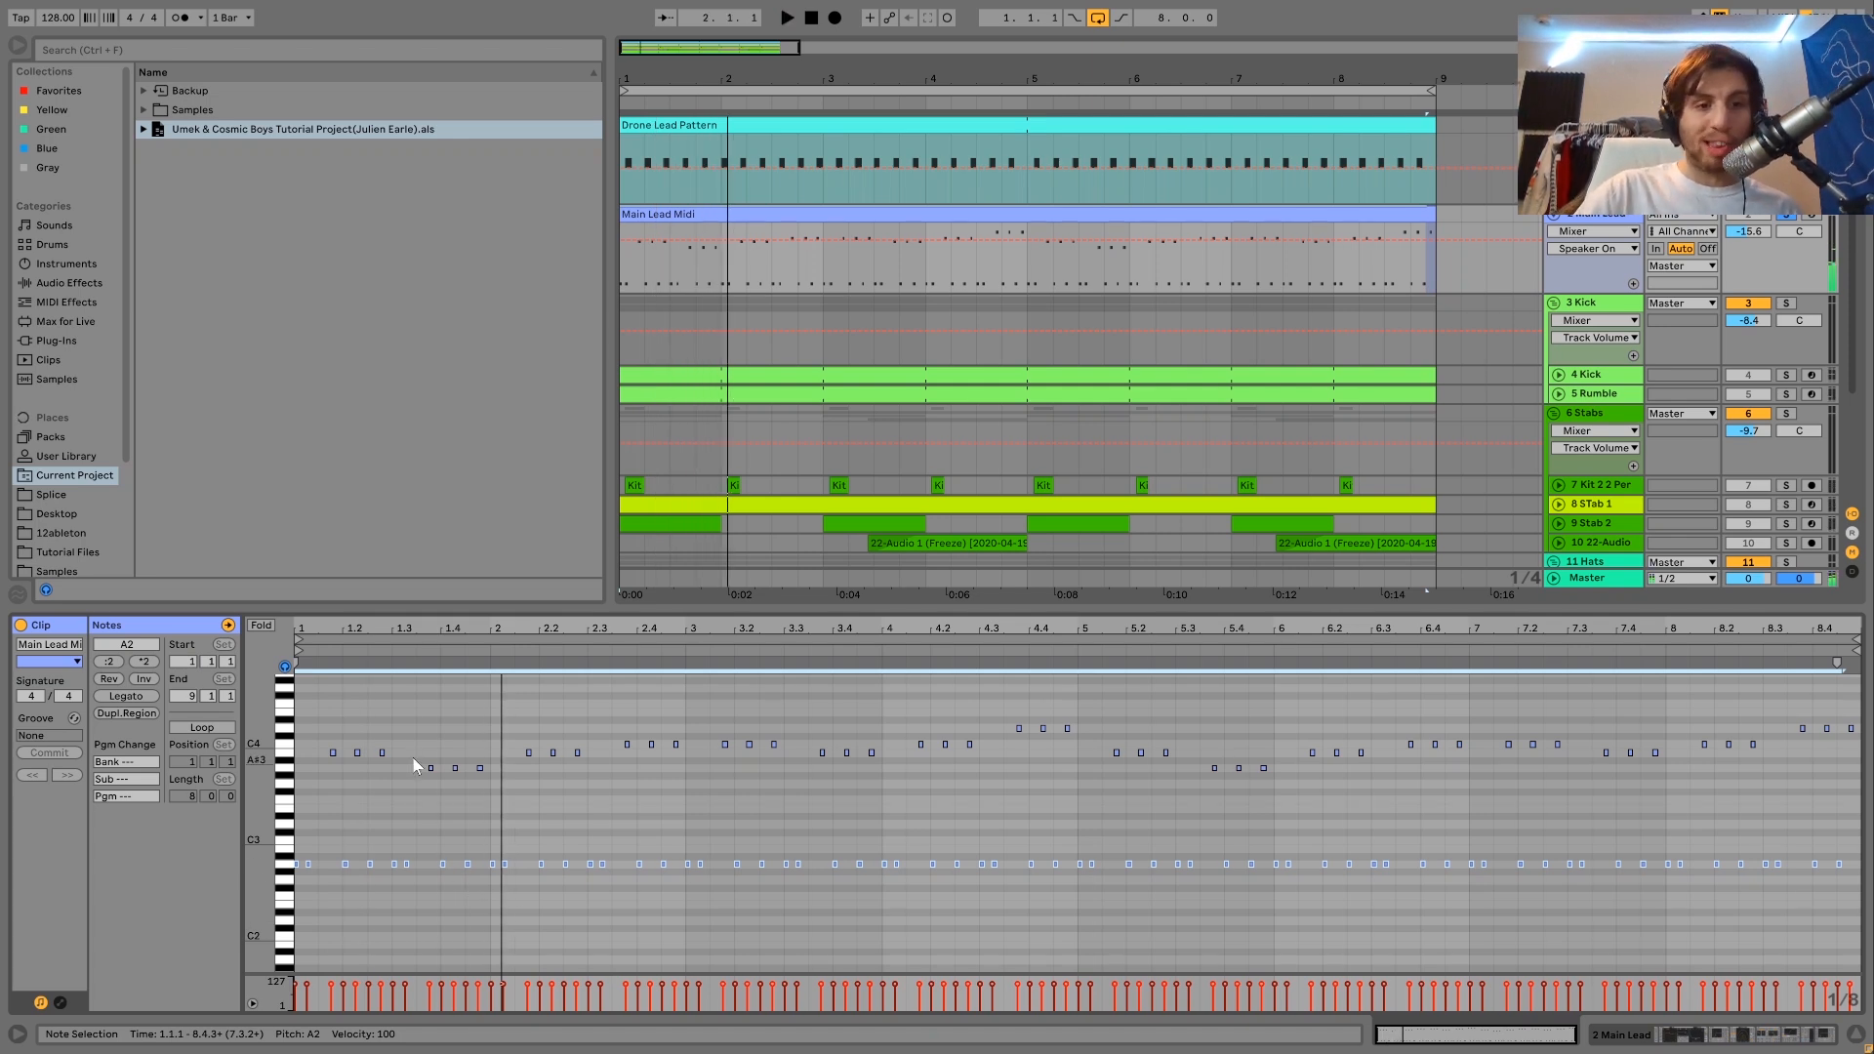
{"action": "left_click_drag", "start_coordinate": [412, 757], "coordinate": [484, 779]}
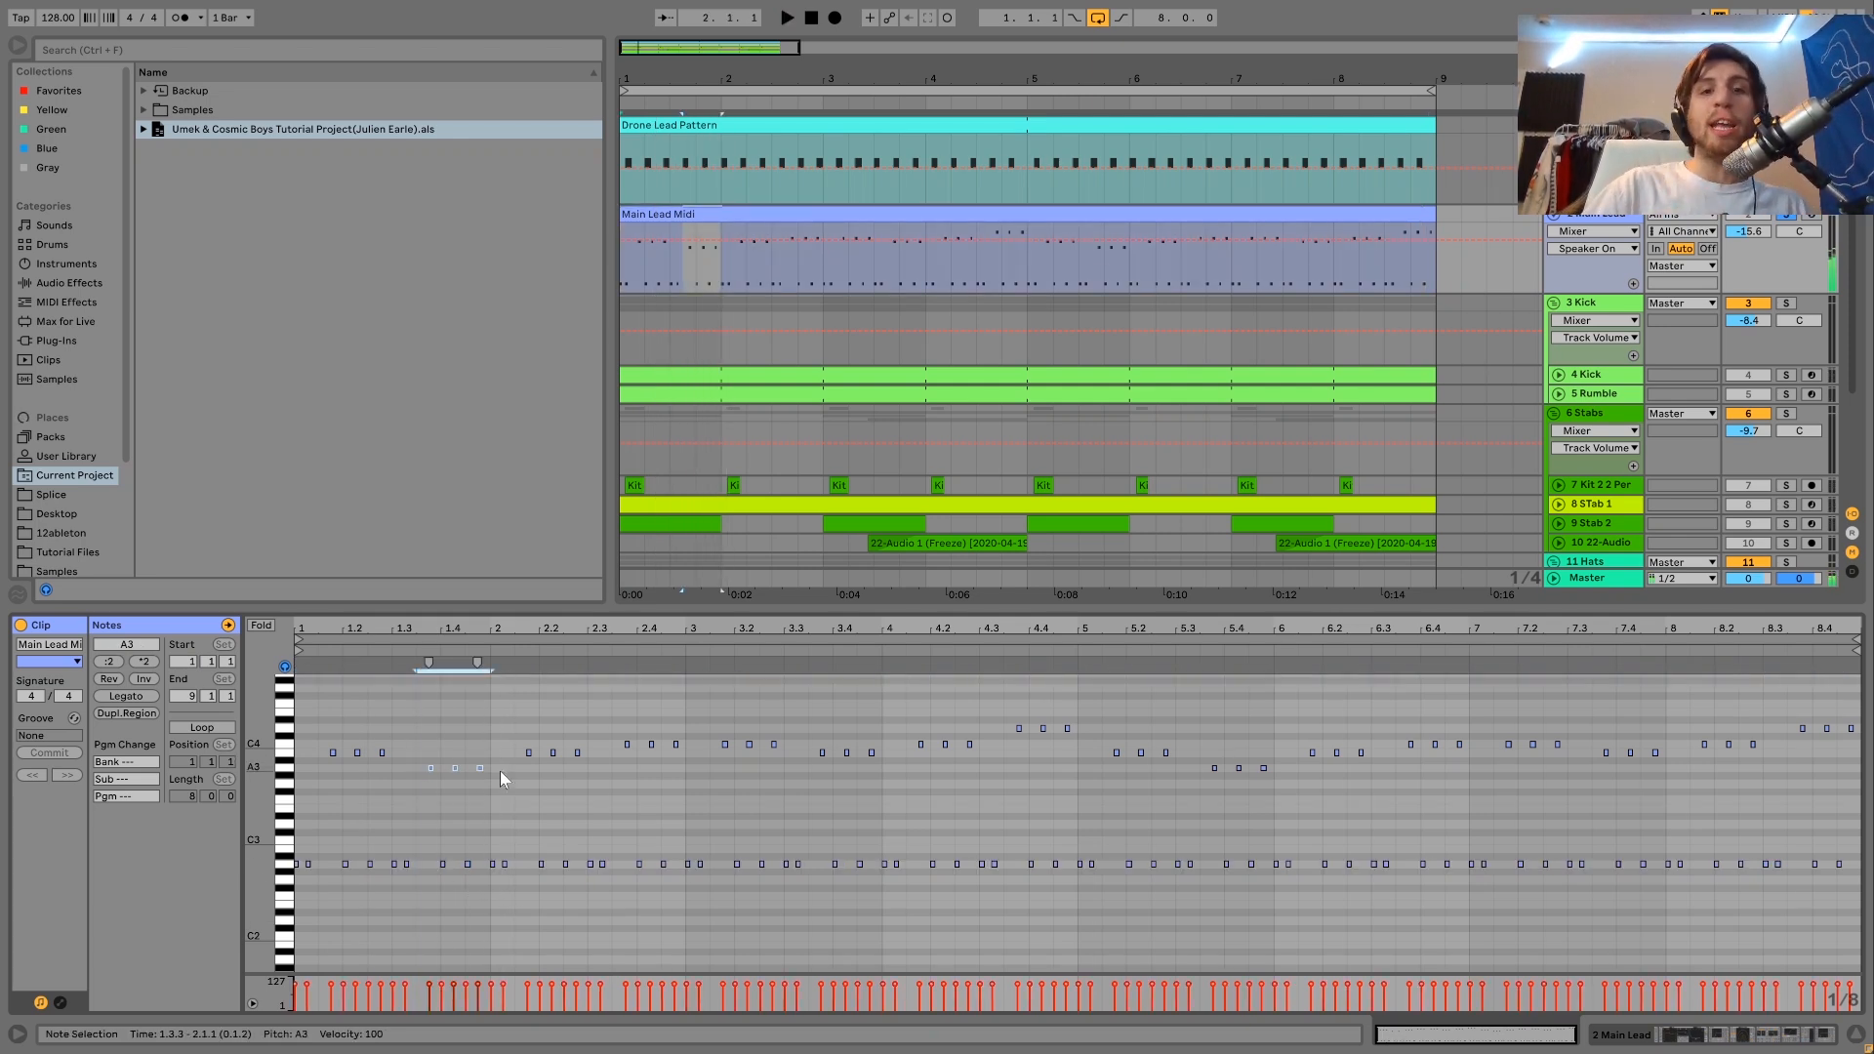
{"action": "key", "text": "space"}
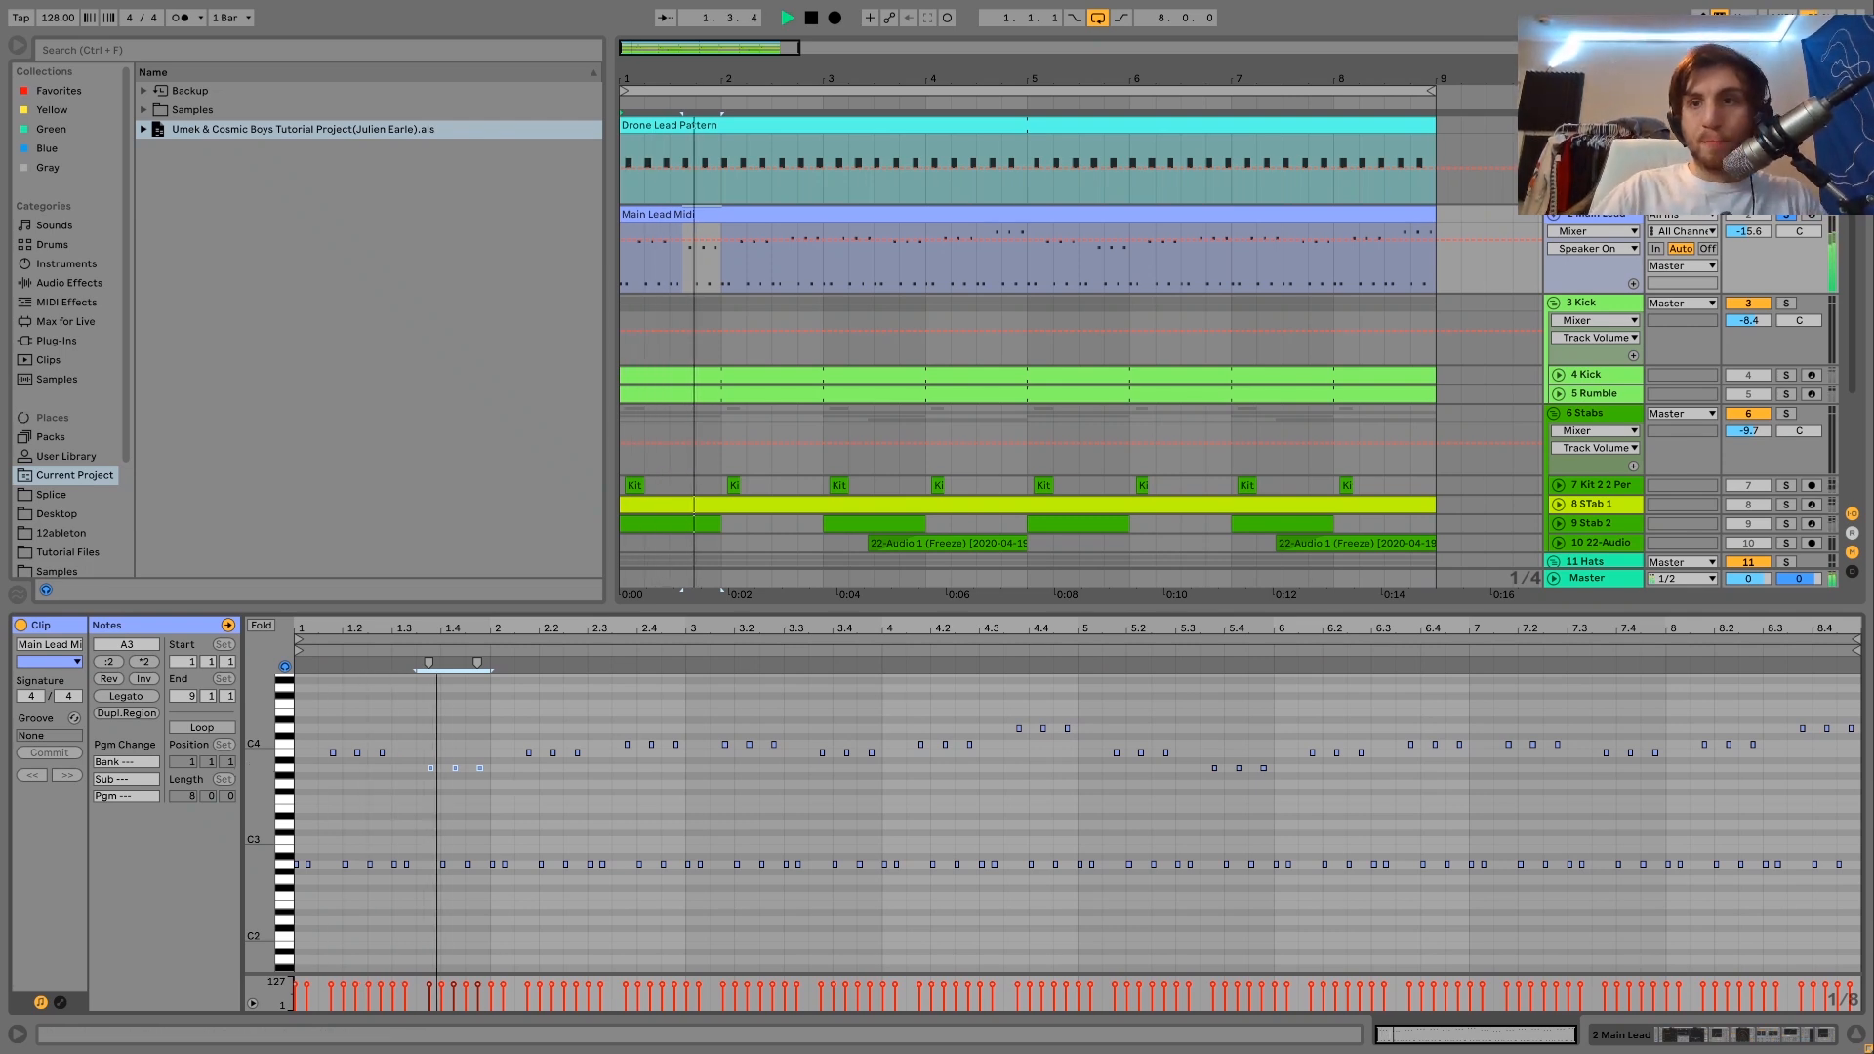
{"action": "key", "text": "shift+Tab"}
{"action": "key", "text": "space"}
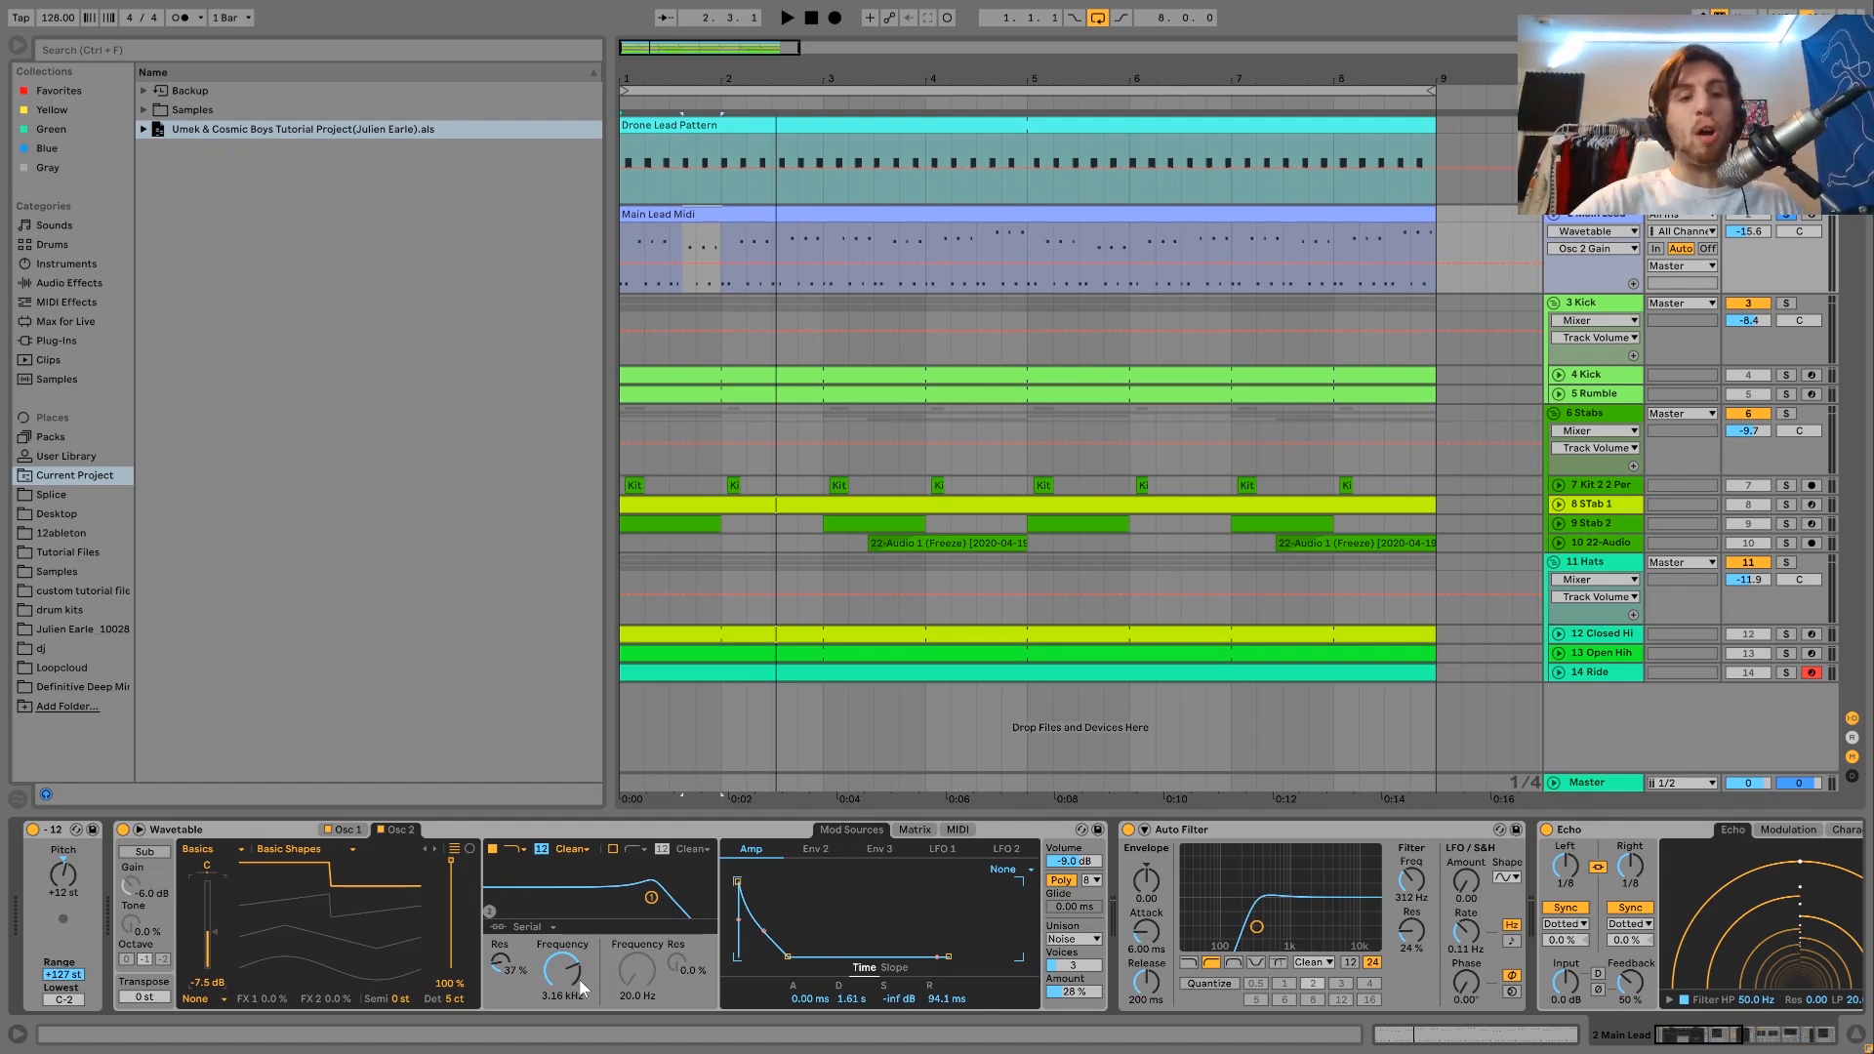
{"action": "left_click", "coordinate": [917, 830]}
{"action": "key", "text": "space"}
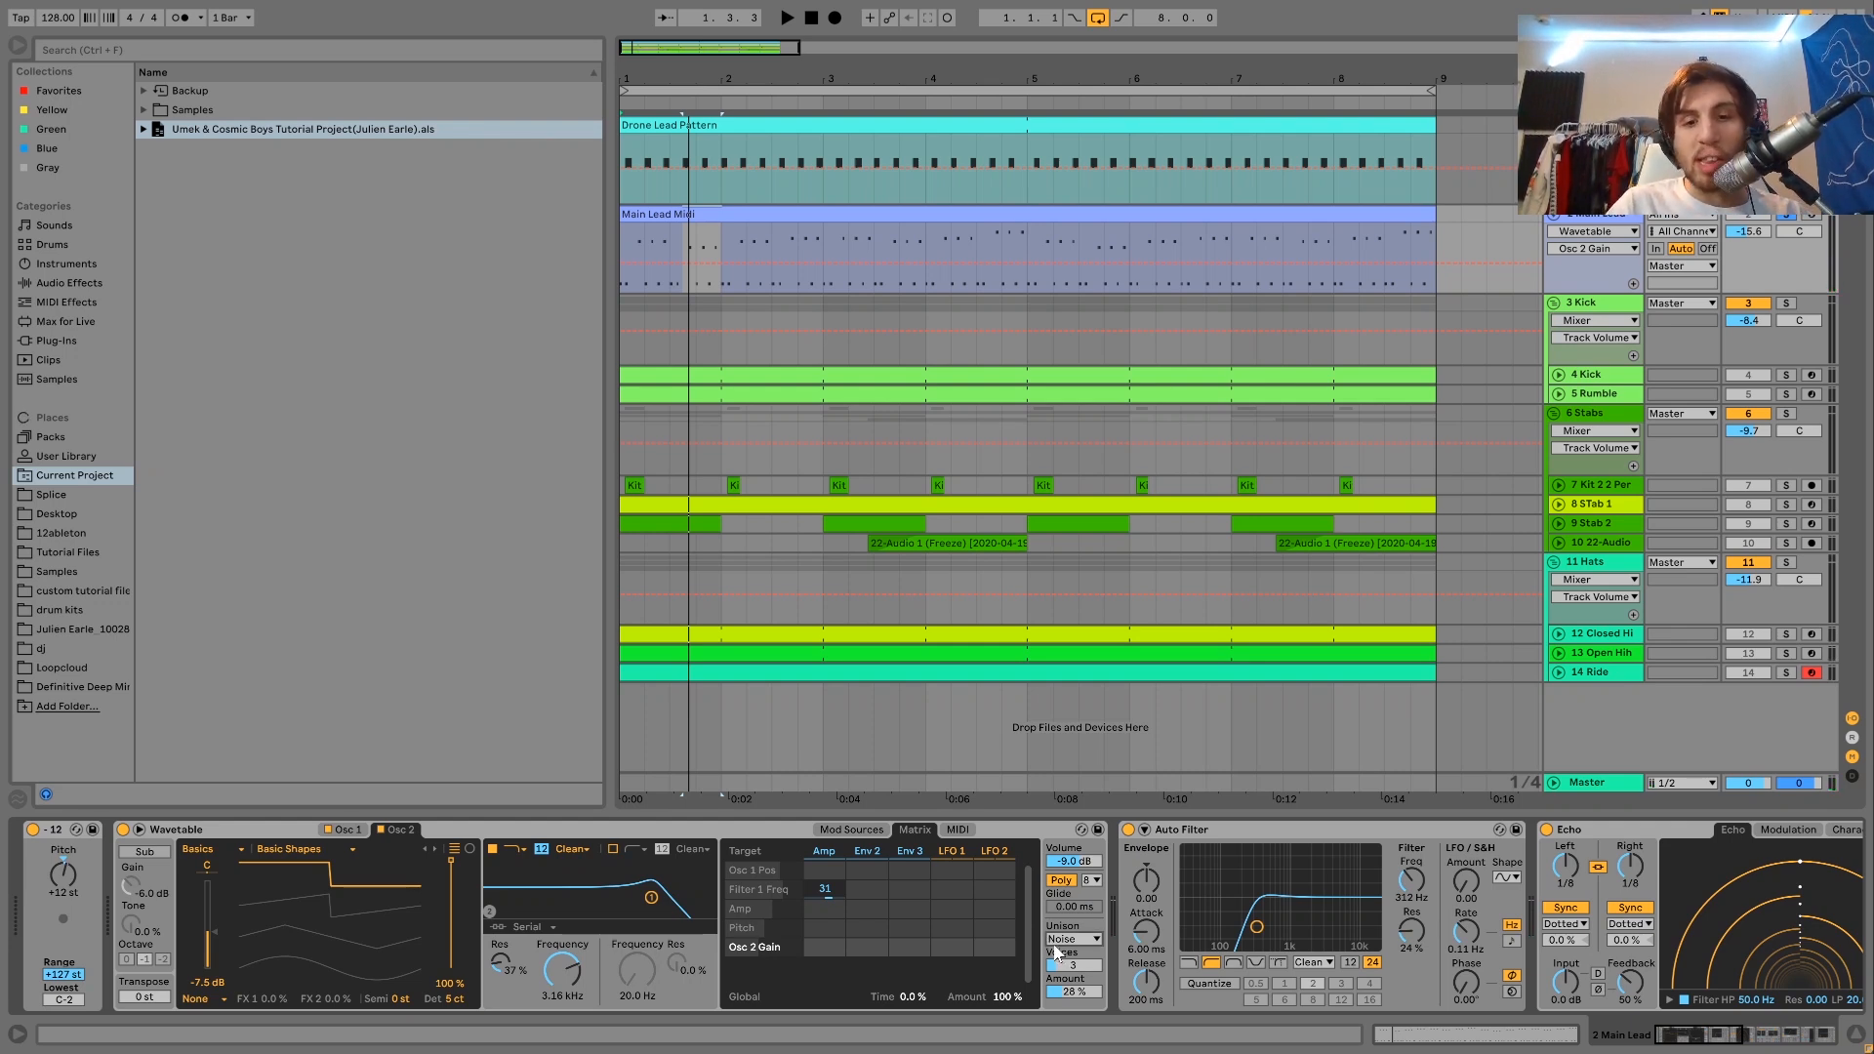
Compare the Classic and Noise unison modes of the Main Lead's Wavetable during playback, ending on Noise.
{"action": "left_click", "coordinate": [223, 831]}
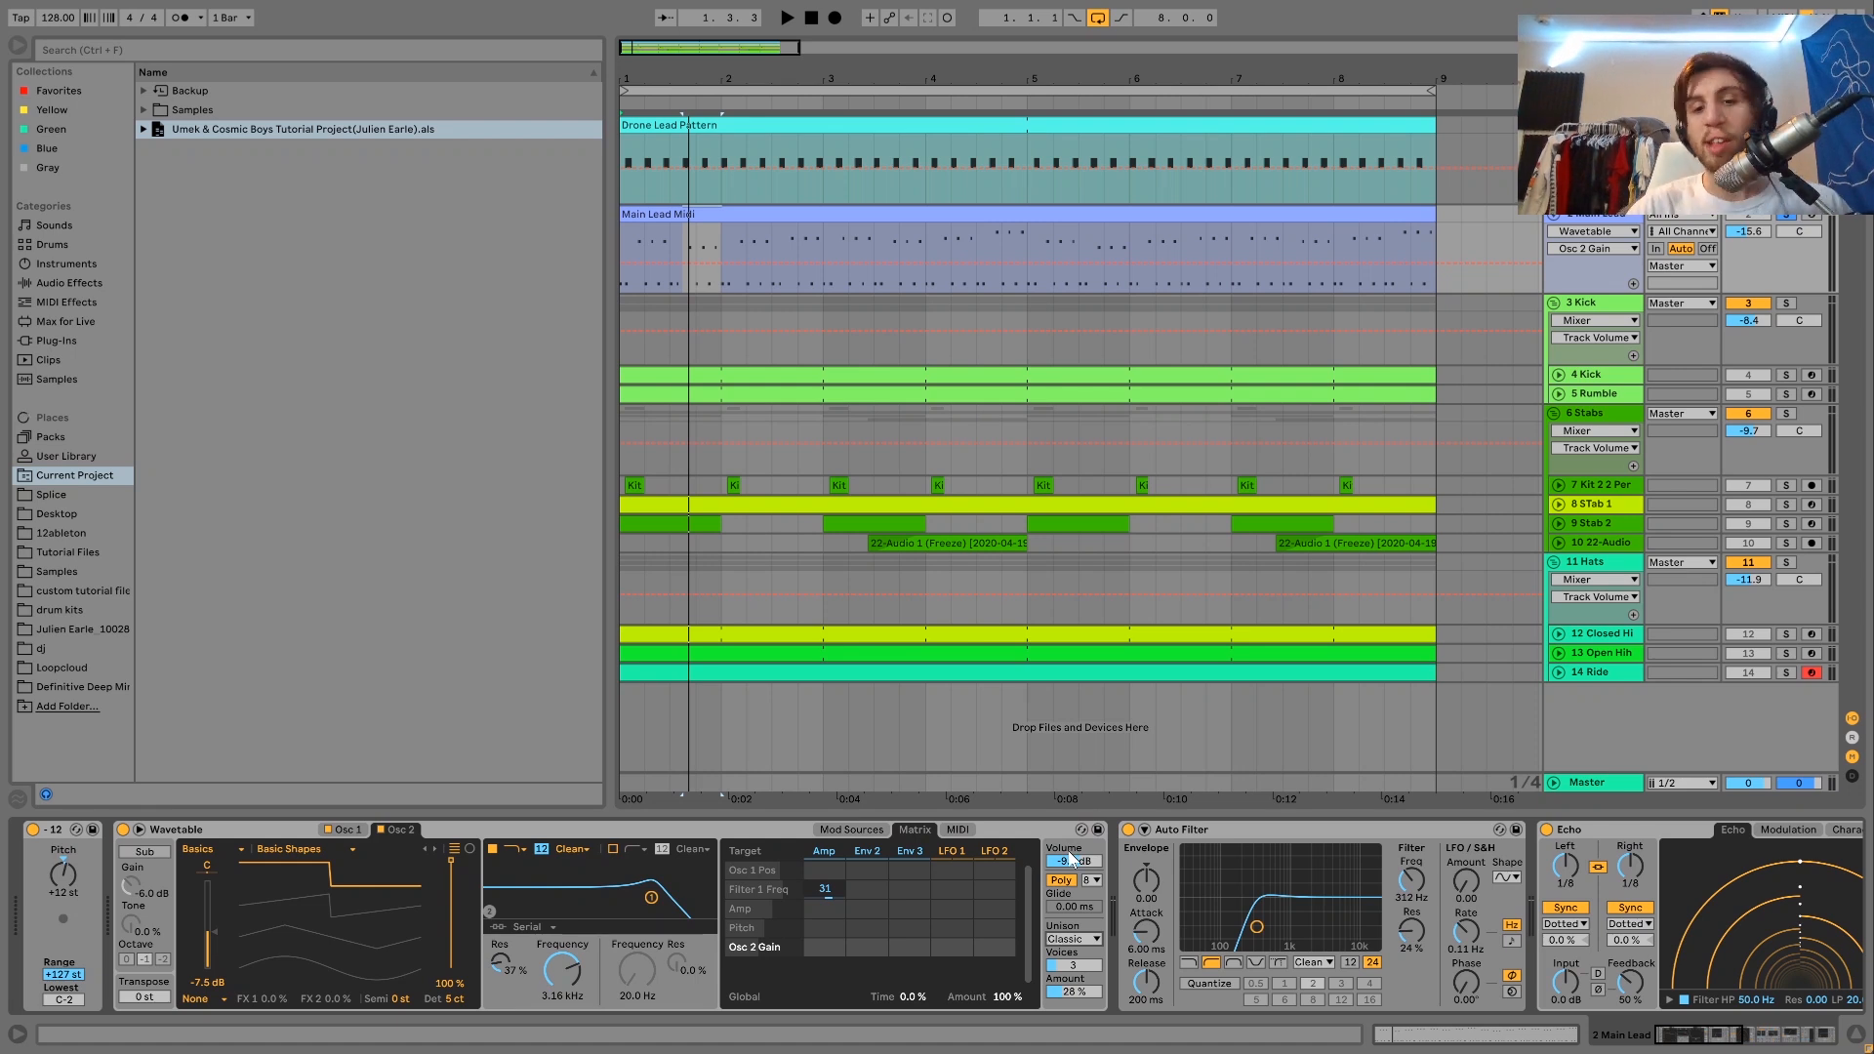
{"action": "key", "text": "space"}
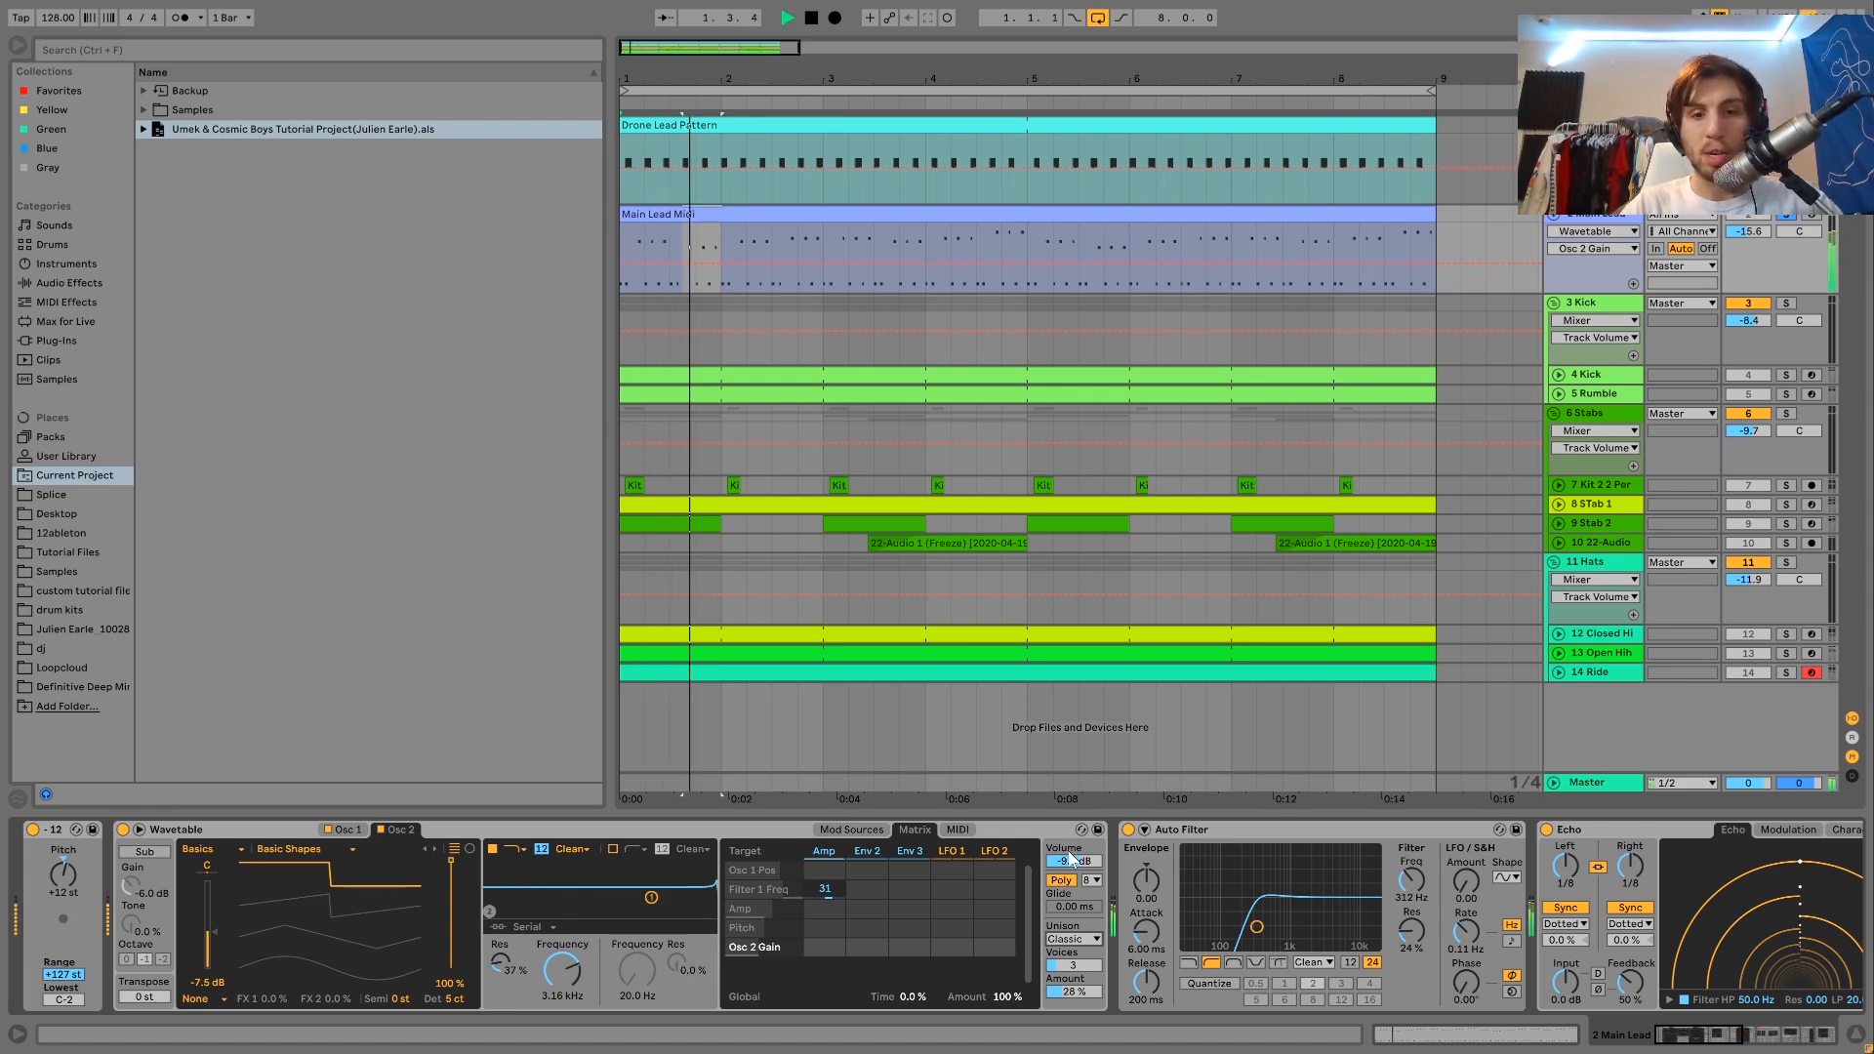
{"action": "left_click", "coordinate": [1073, 939]}
{"action": "left_click", "coordinate": [1069, 890]}
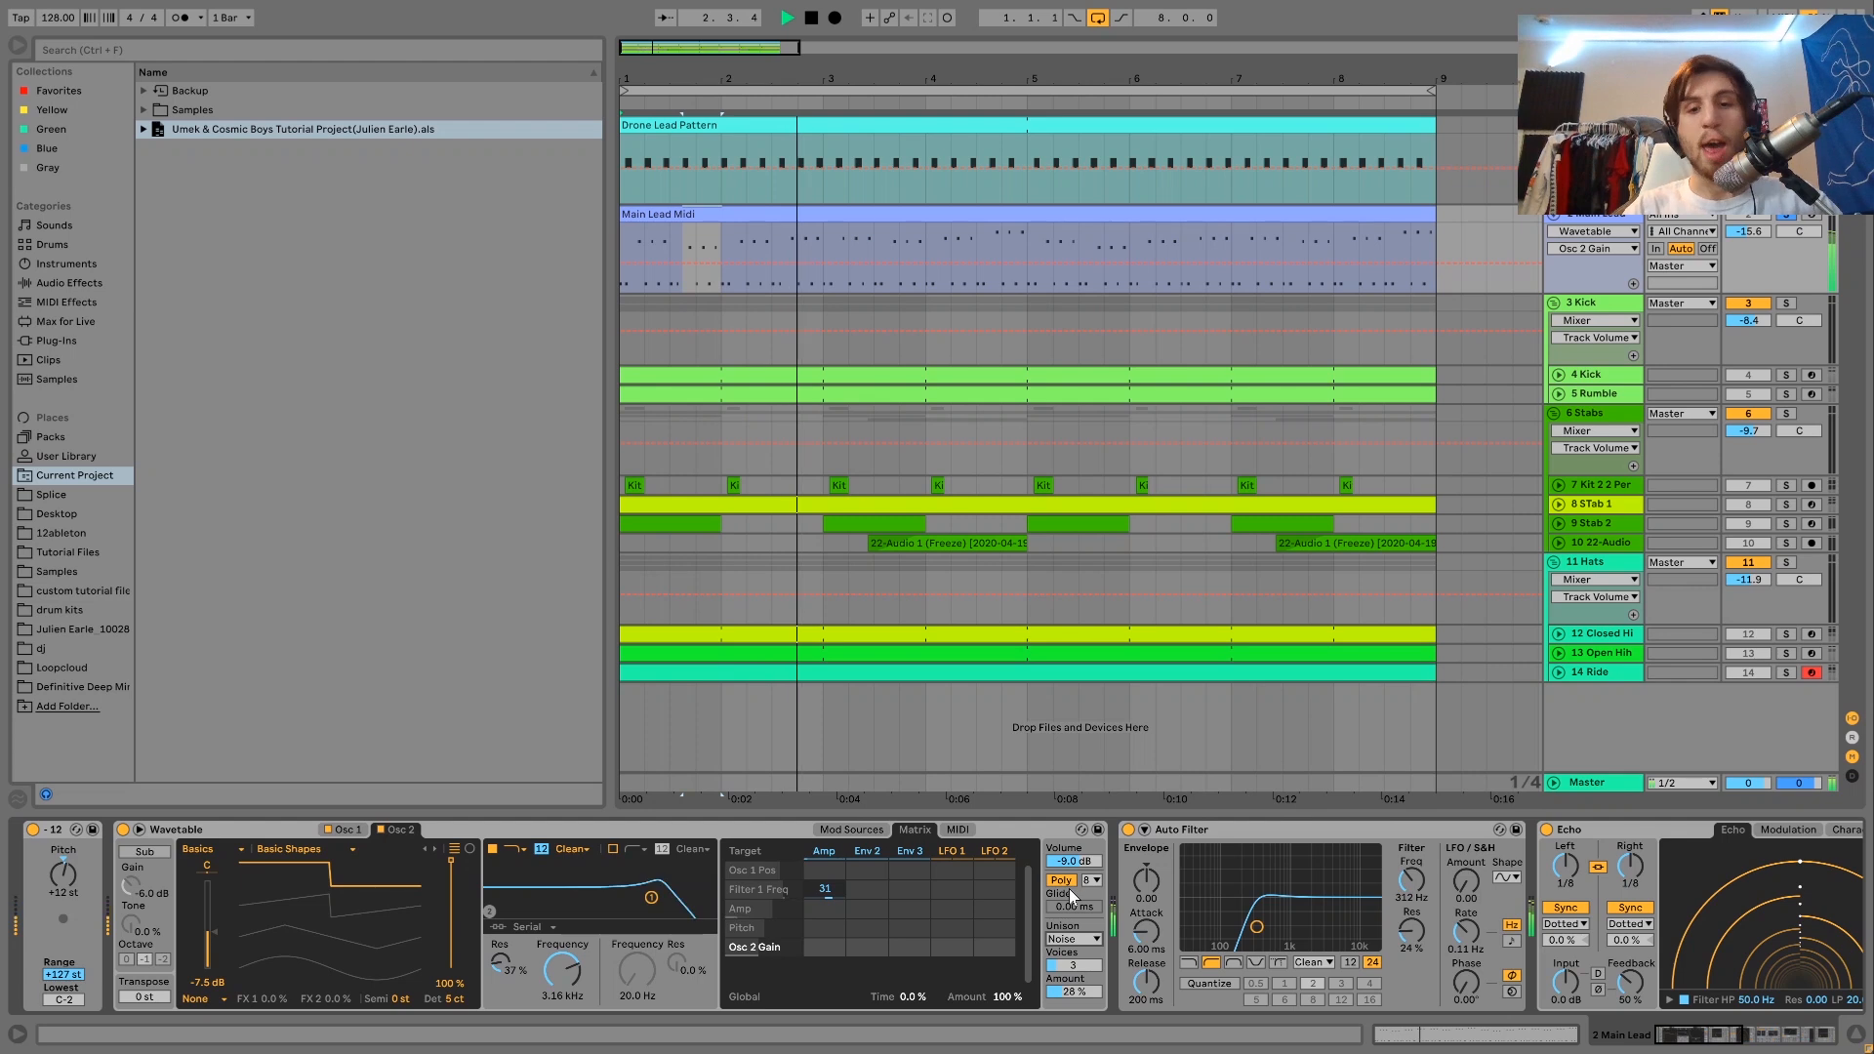
Examine the Main Lead's effects after the Wavetable, covering the Auto Filter, Echo and Reverb settings.
{"action": "scroll", "coordinate": [1068, 888], "scroll_direction": "right", "scroll_amount": 2}
{"action": "key", "text": "space"}
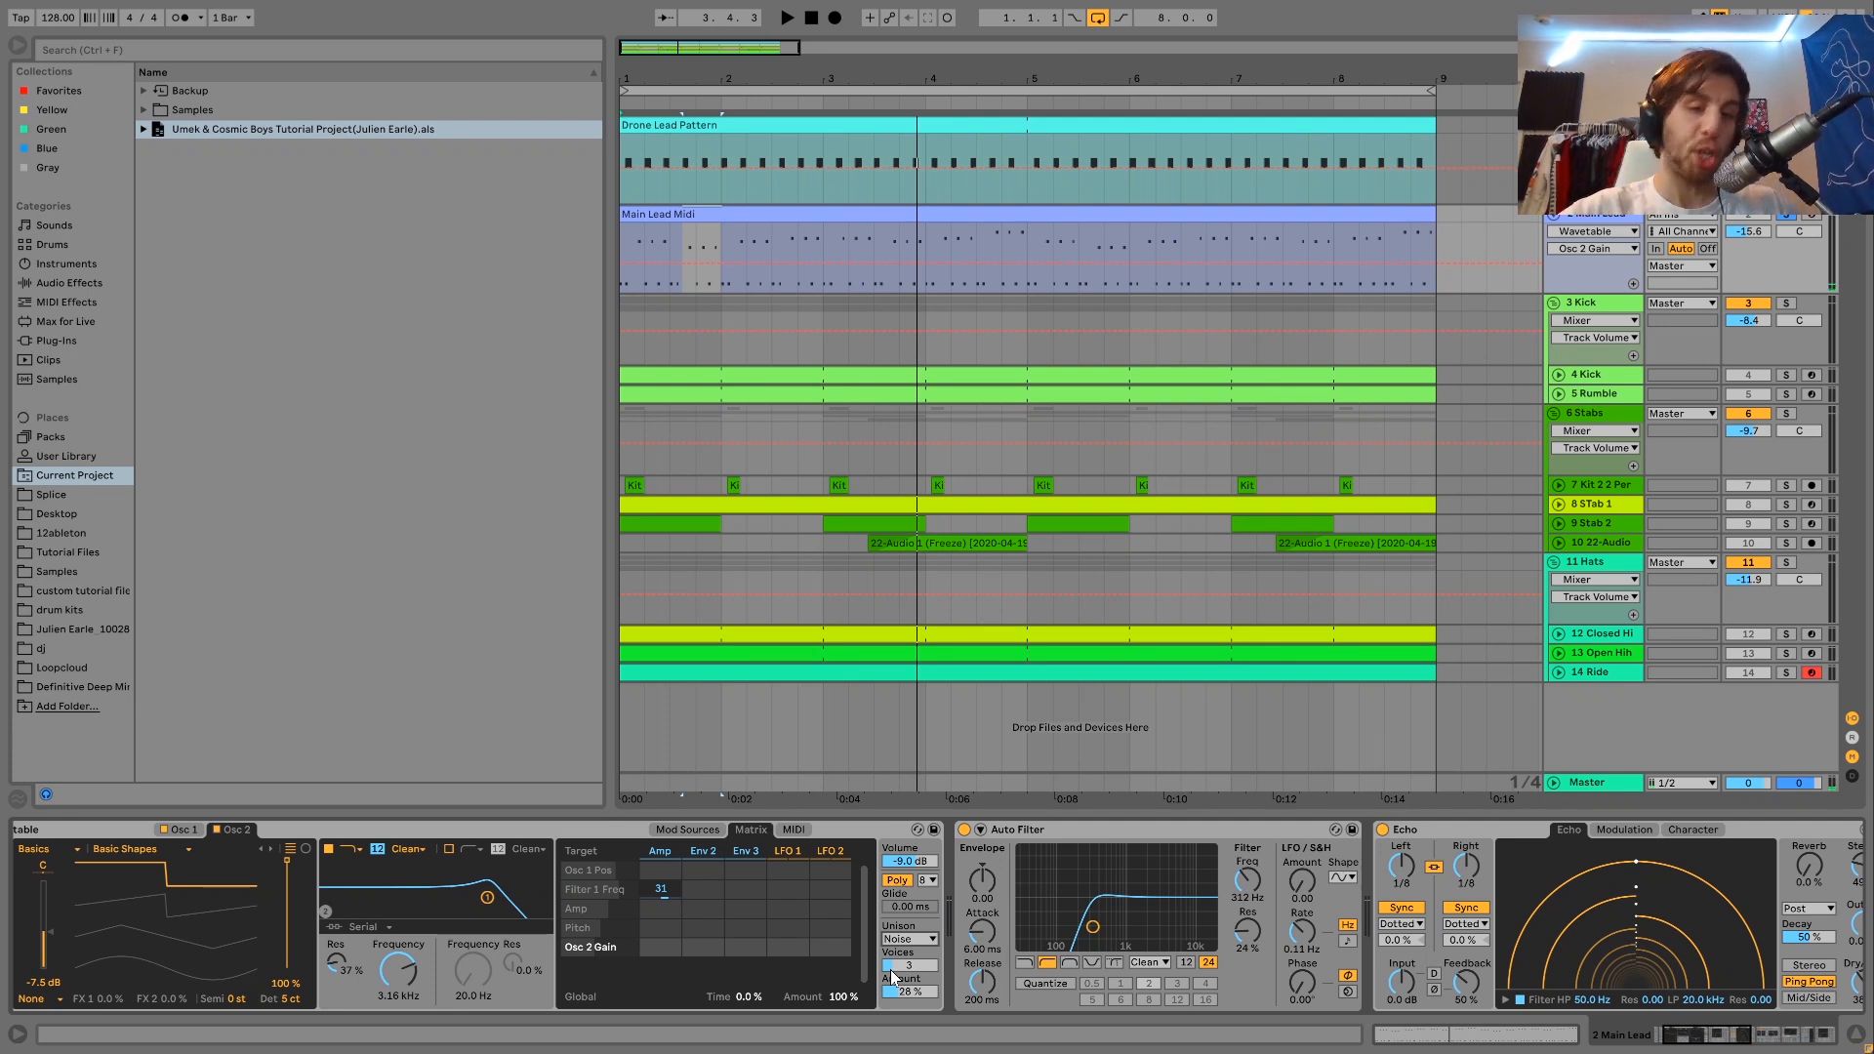
{"action": "scroll", "coordinate": [890, 969], "scroll_direction": "right", "scroll_amount": 6}
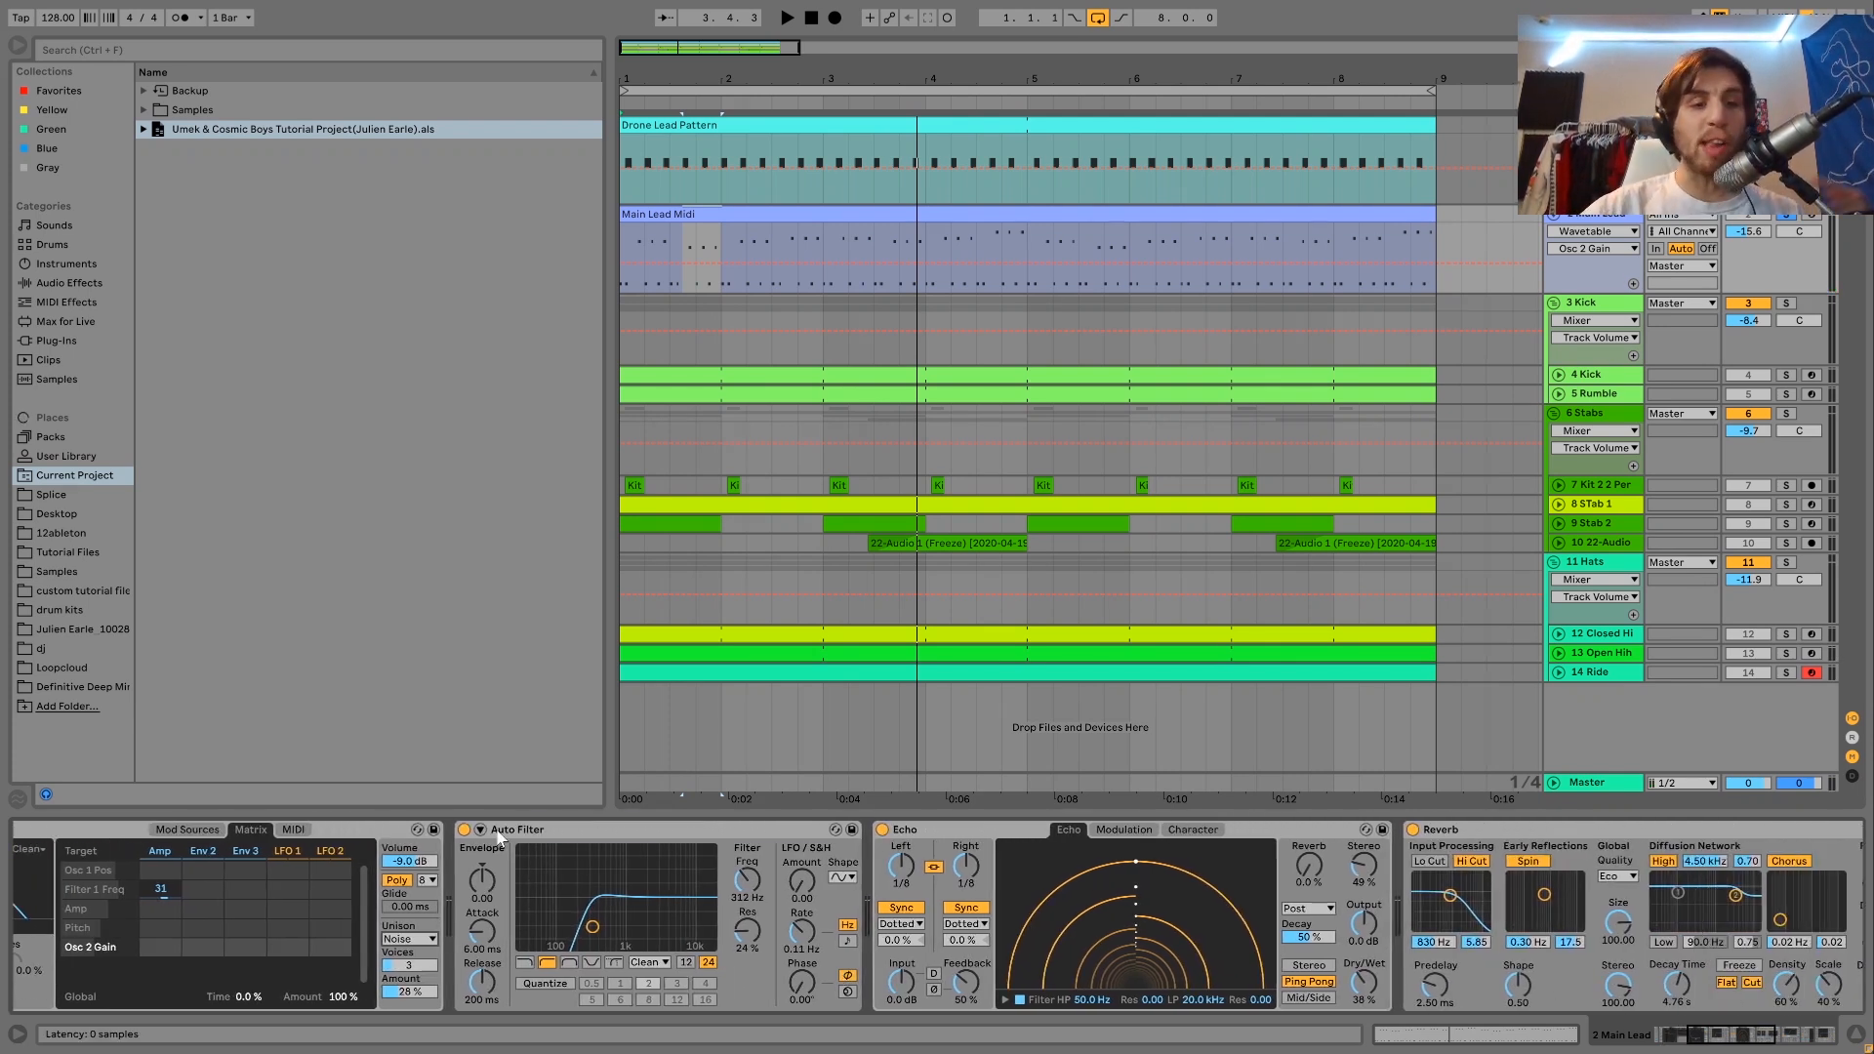
{"action": "left_click", "coordinate": [500, 832]}
{"action": "scroll", "coordinate": [1038, 924], "scroll_direction": "right", "scroll_amount": 5}
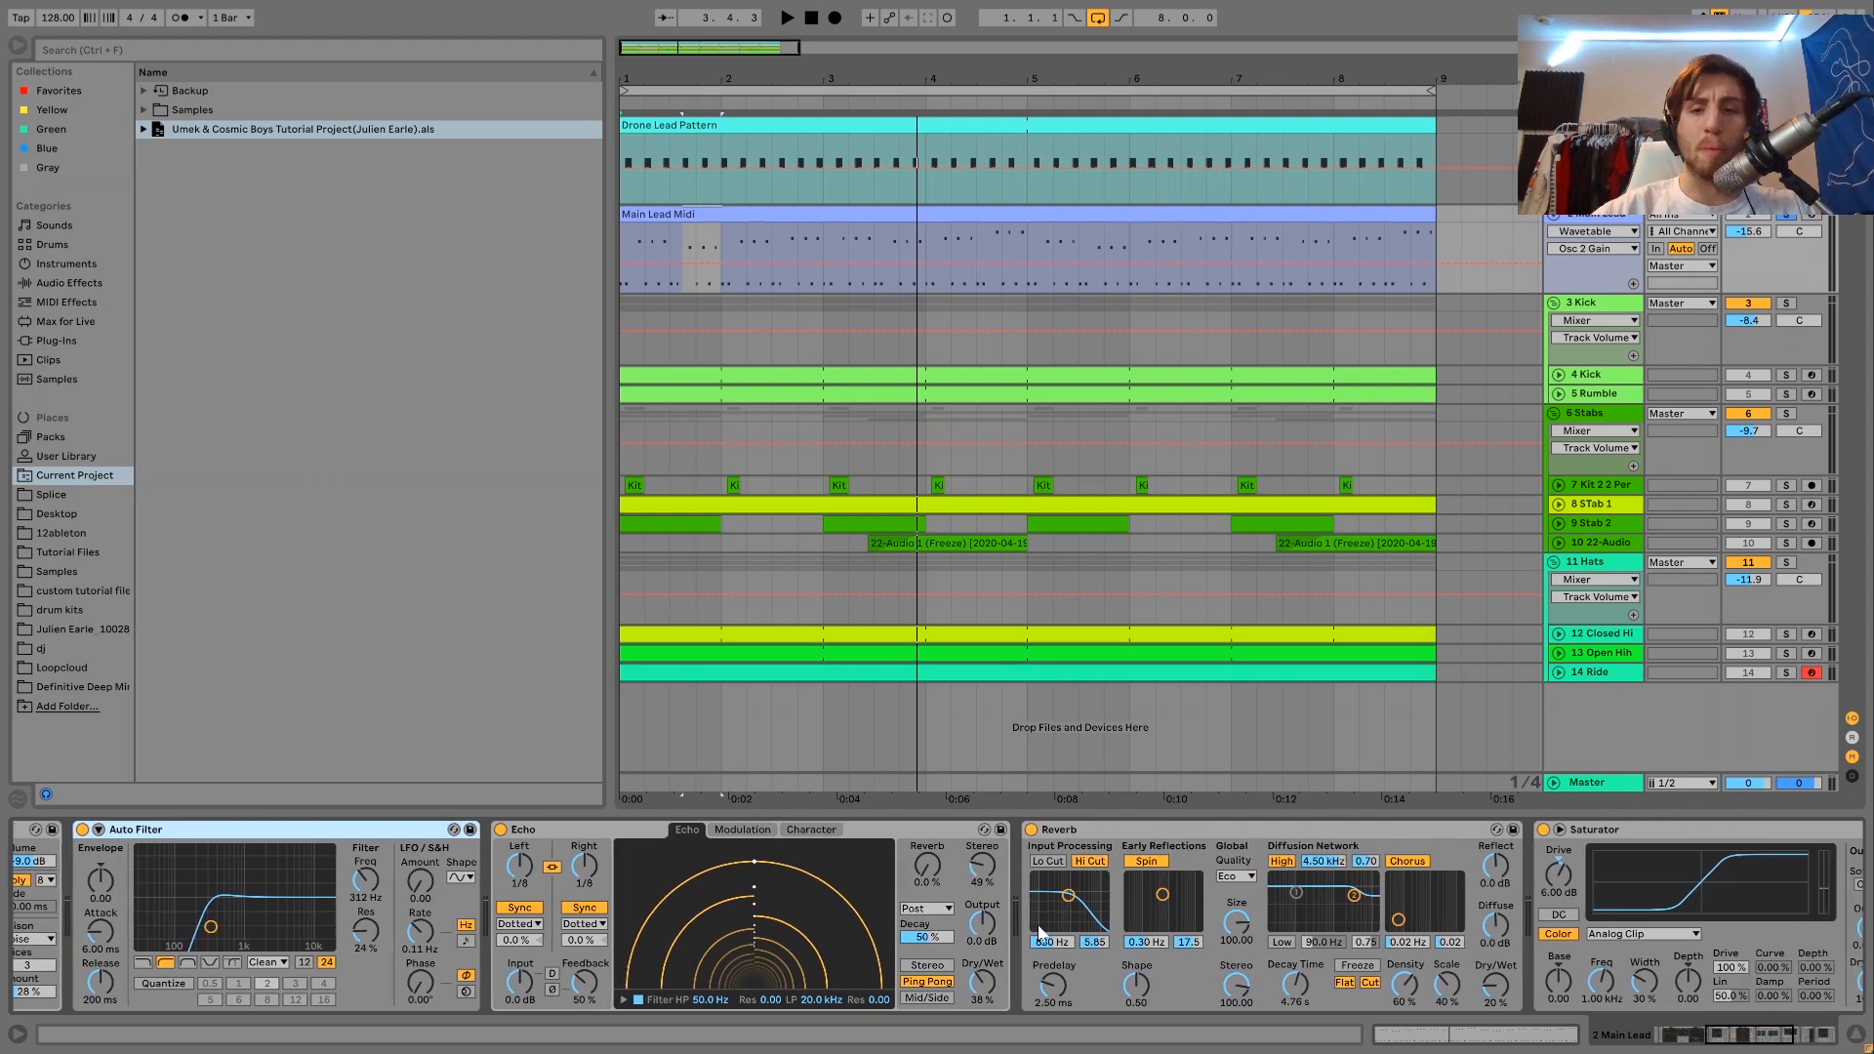
{"action": "scroll", "coordinate": [1203, 951], "scroll_direction": "right", "scroll_amount": 3}
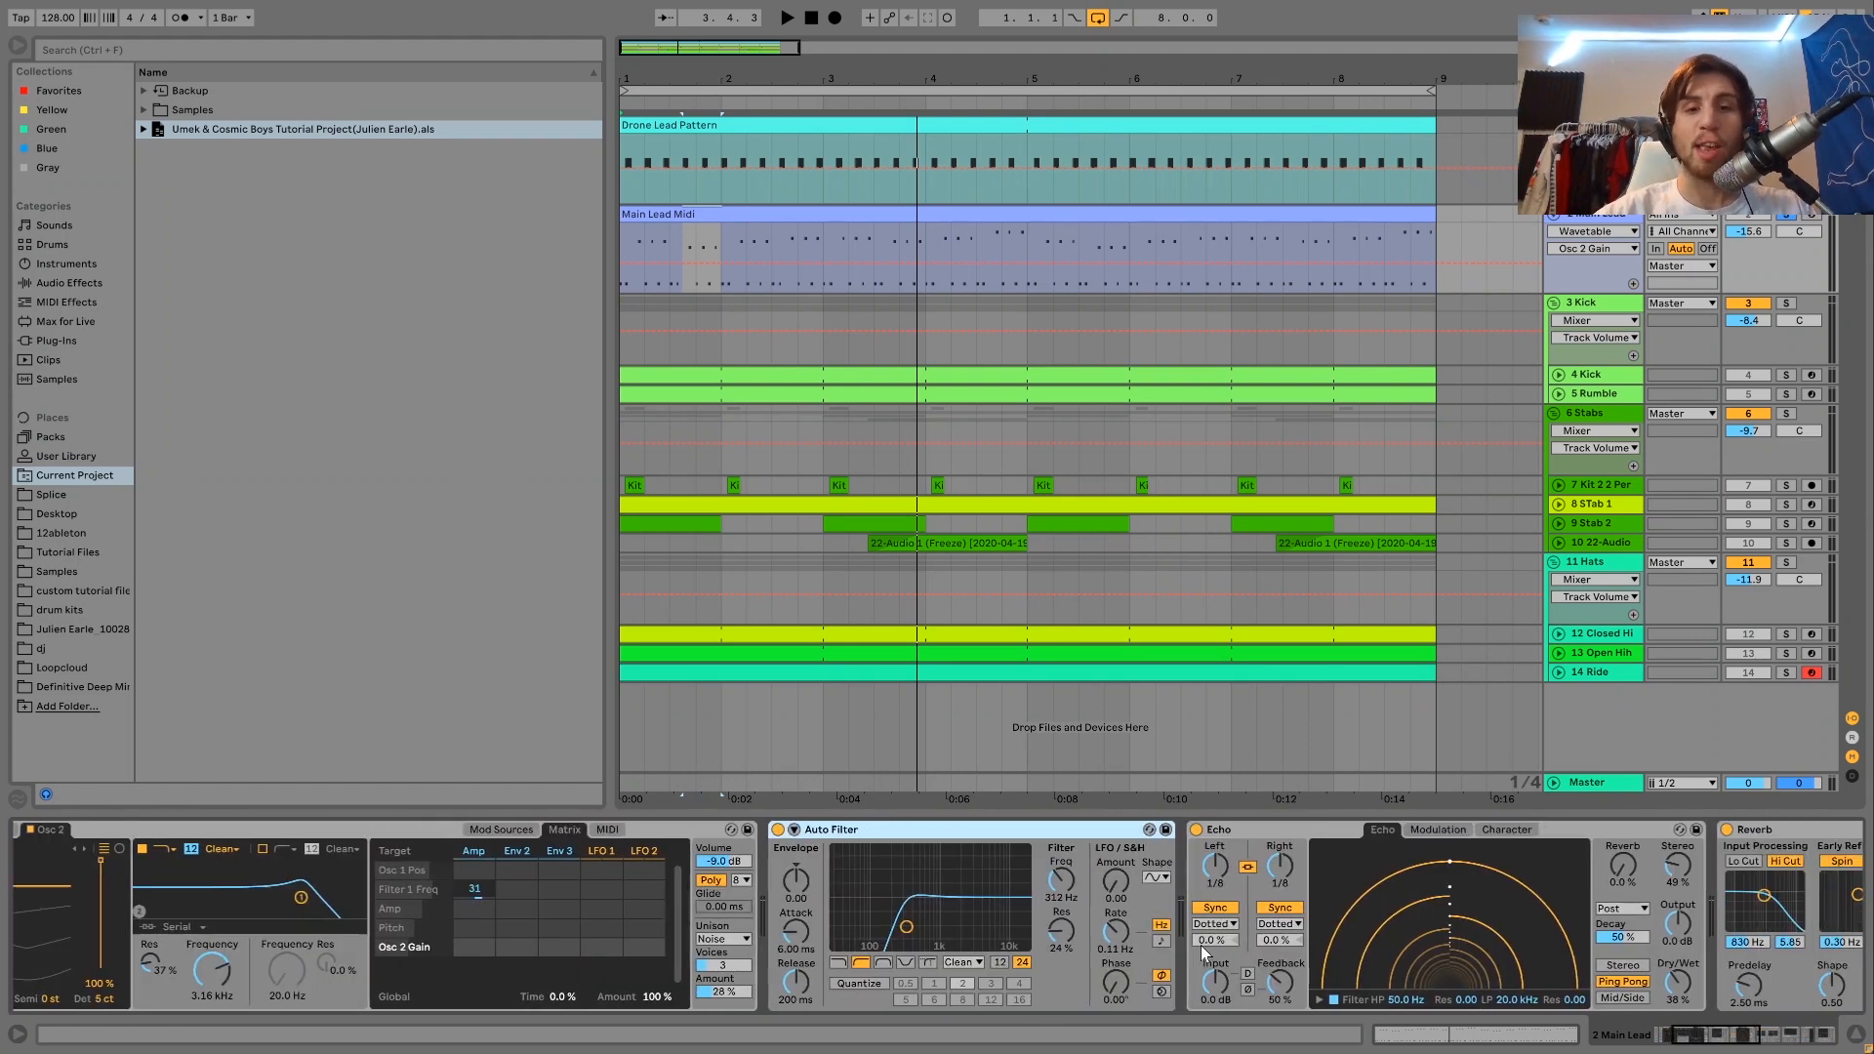
{"action": "scroll", "coordinate": [1200, 944], "scroll_direction": "left", "scroll_amount": 12}
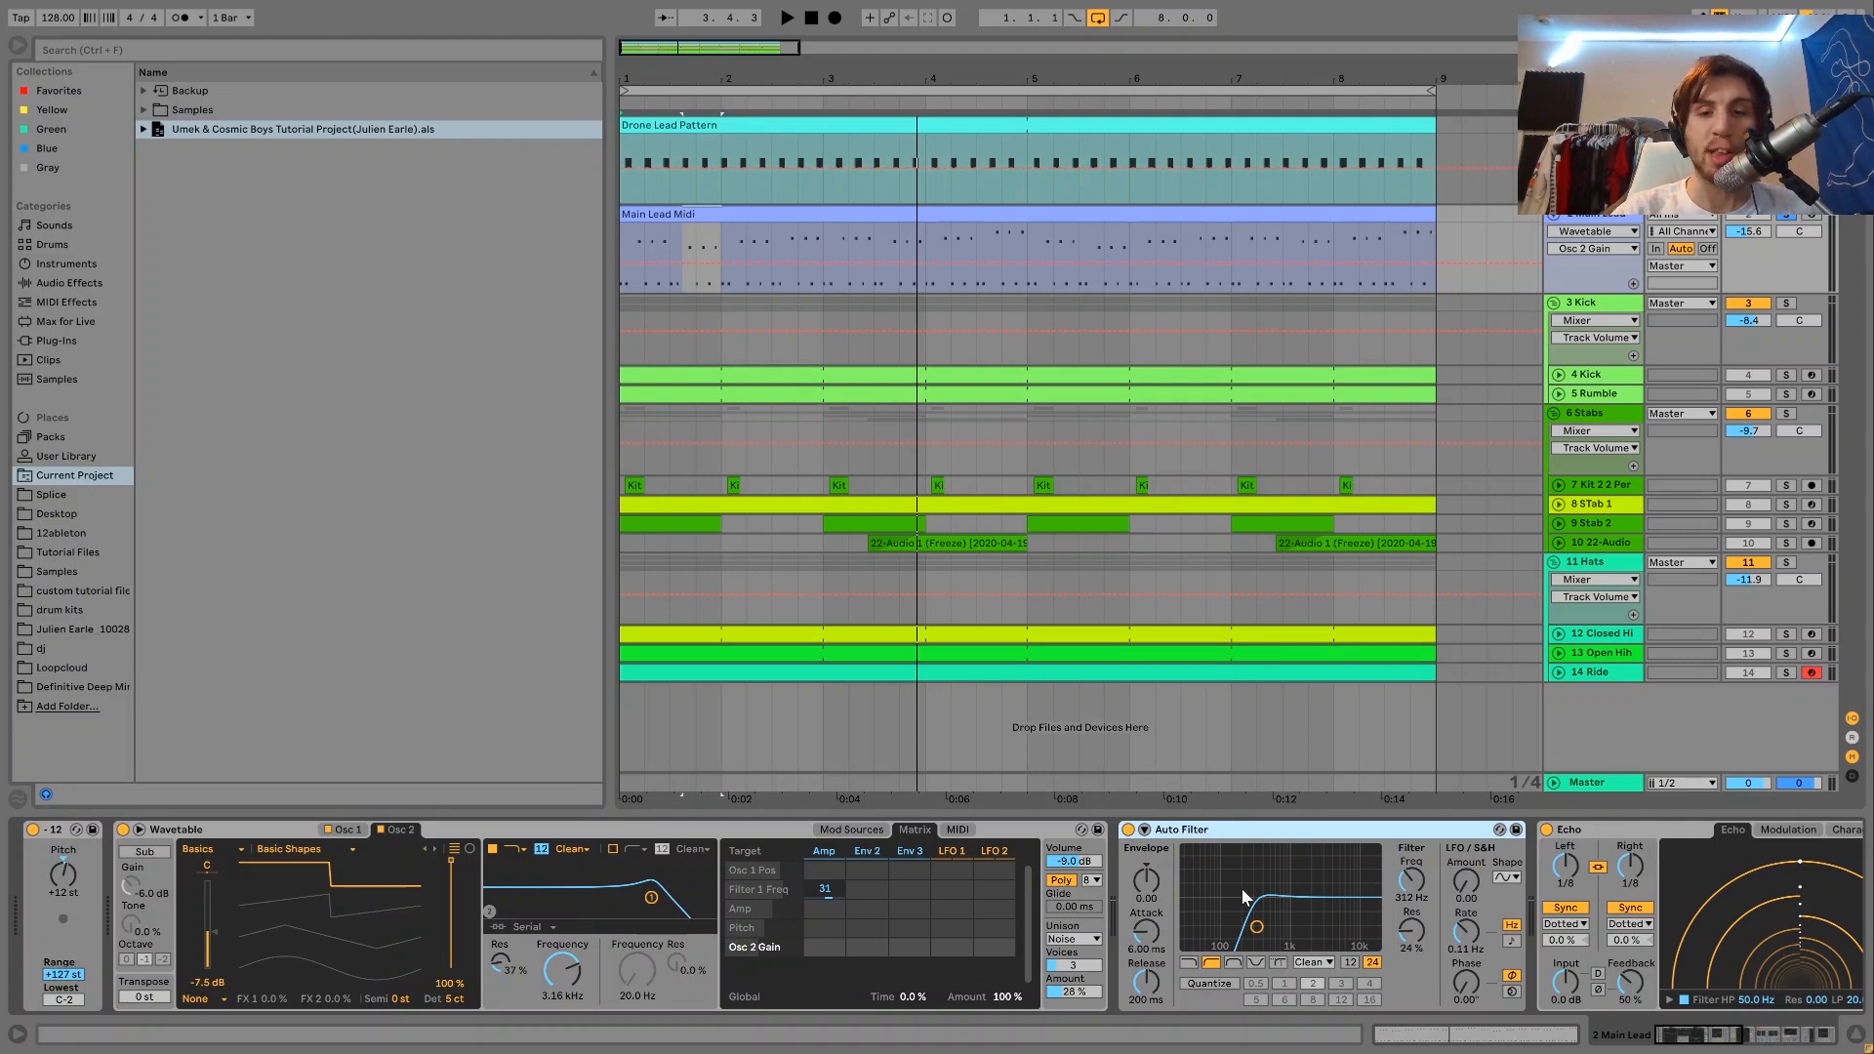
{"action": "scroll", "coordinate": [1240, 887], "scroll_direction": "right", "scroll_amount": 3}
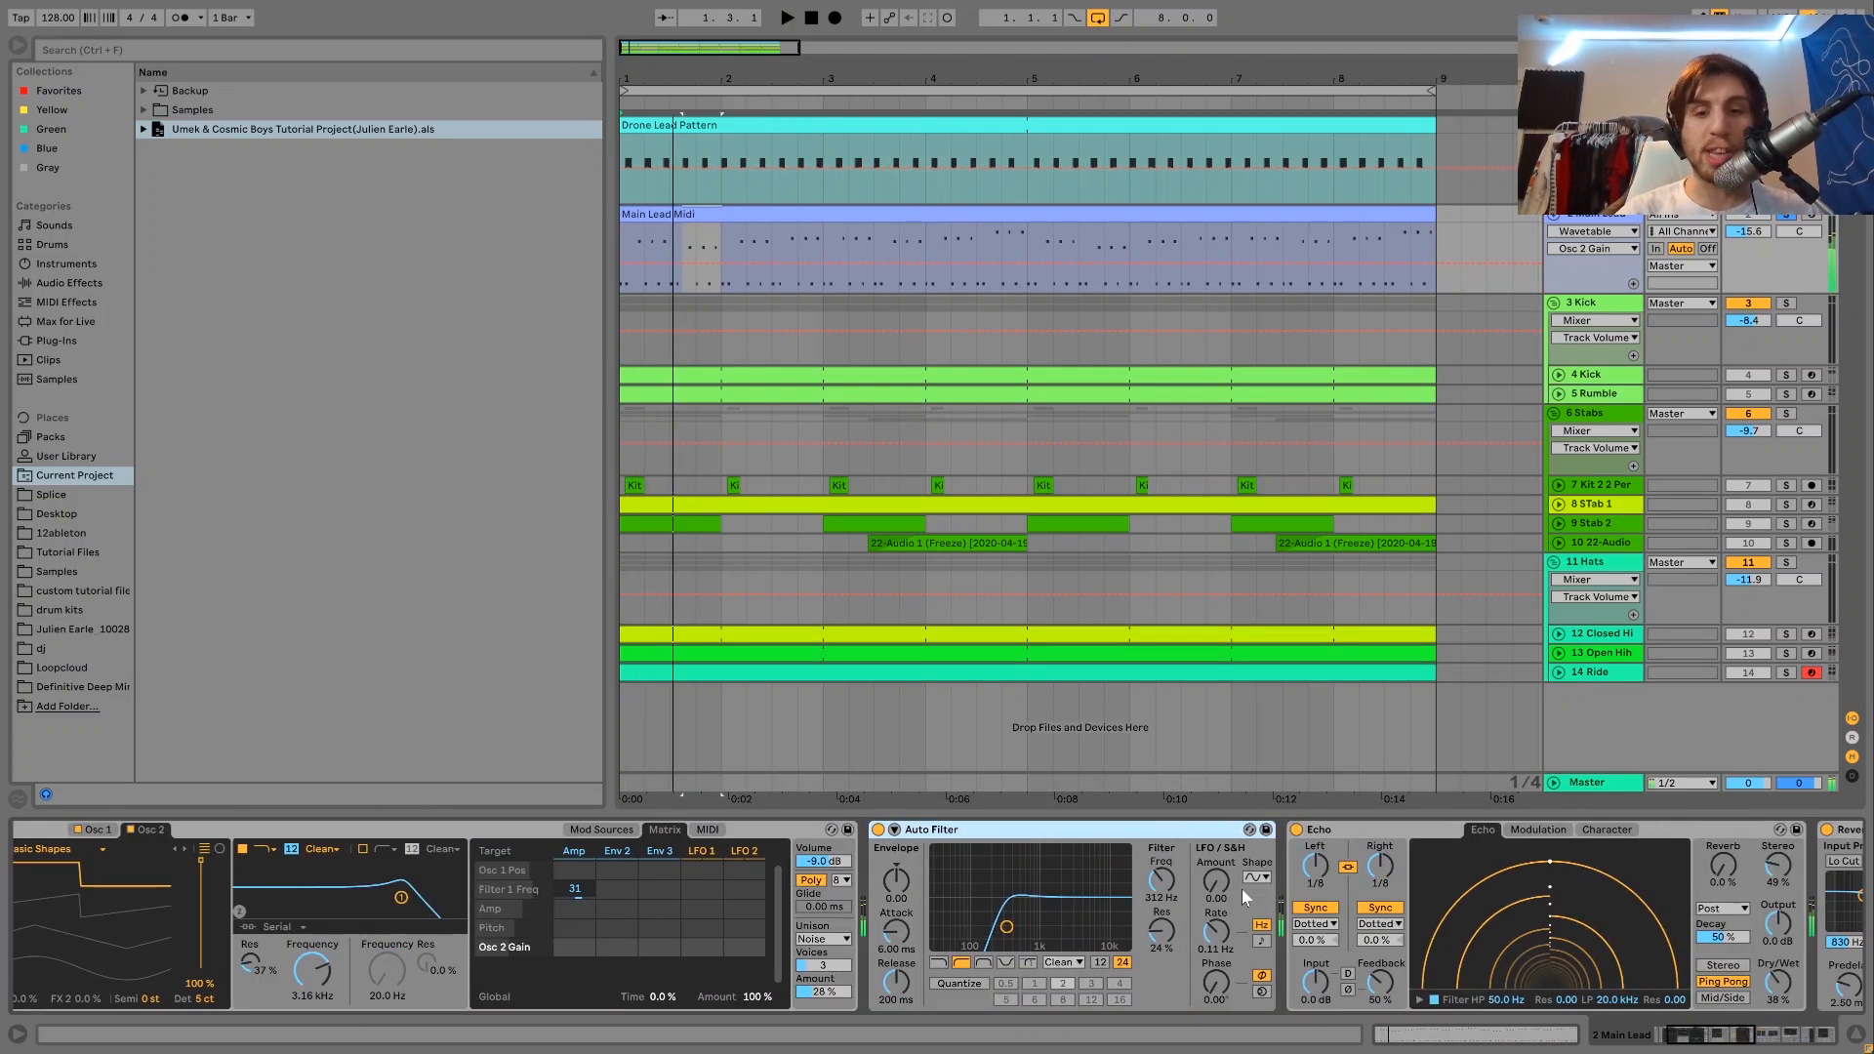
{"action": "scroll", "coordinate": [1243, 898], "scroll_direction": "right", "scroll_amount": 6}
{"action": "scroll", "coordinate": [1126, 939], "scroll_direction": "right", "scroll_amount": 5}
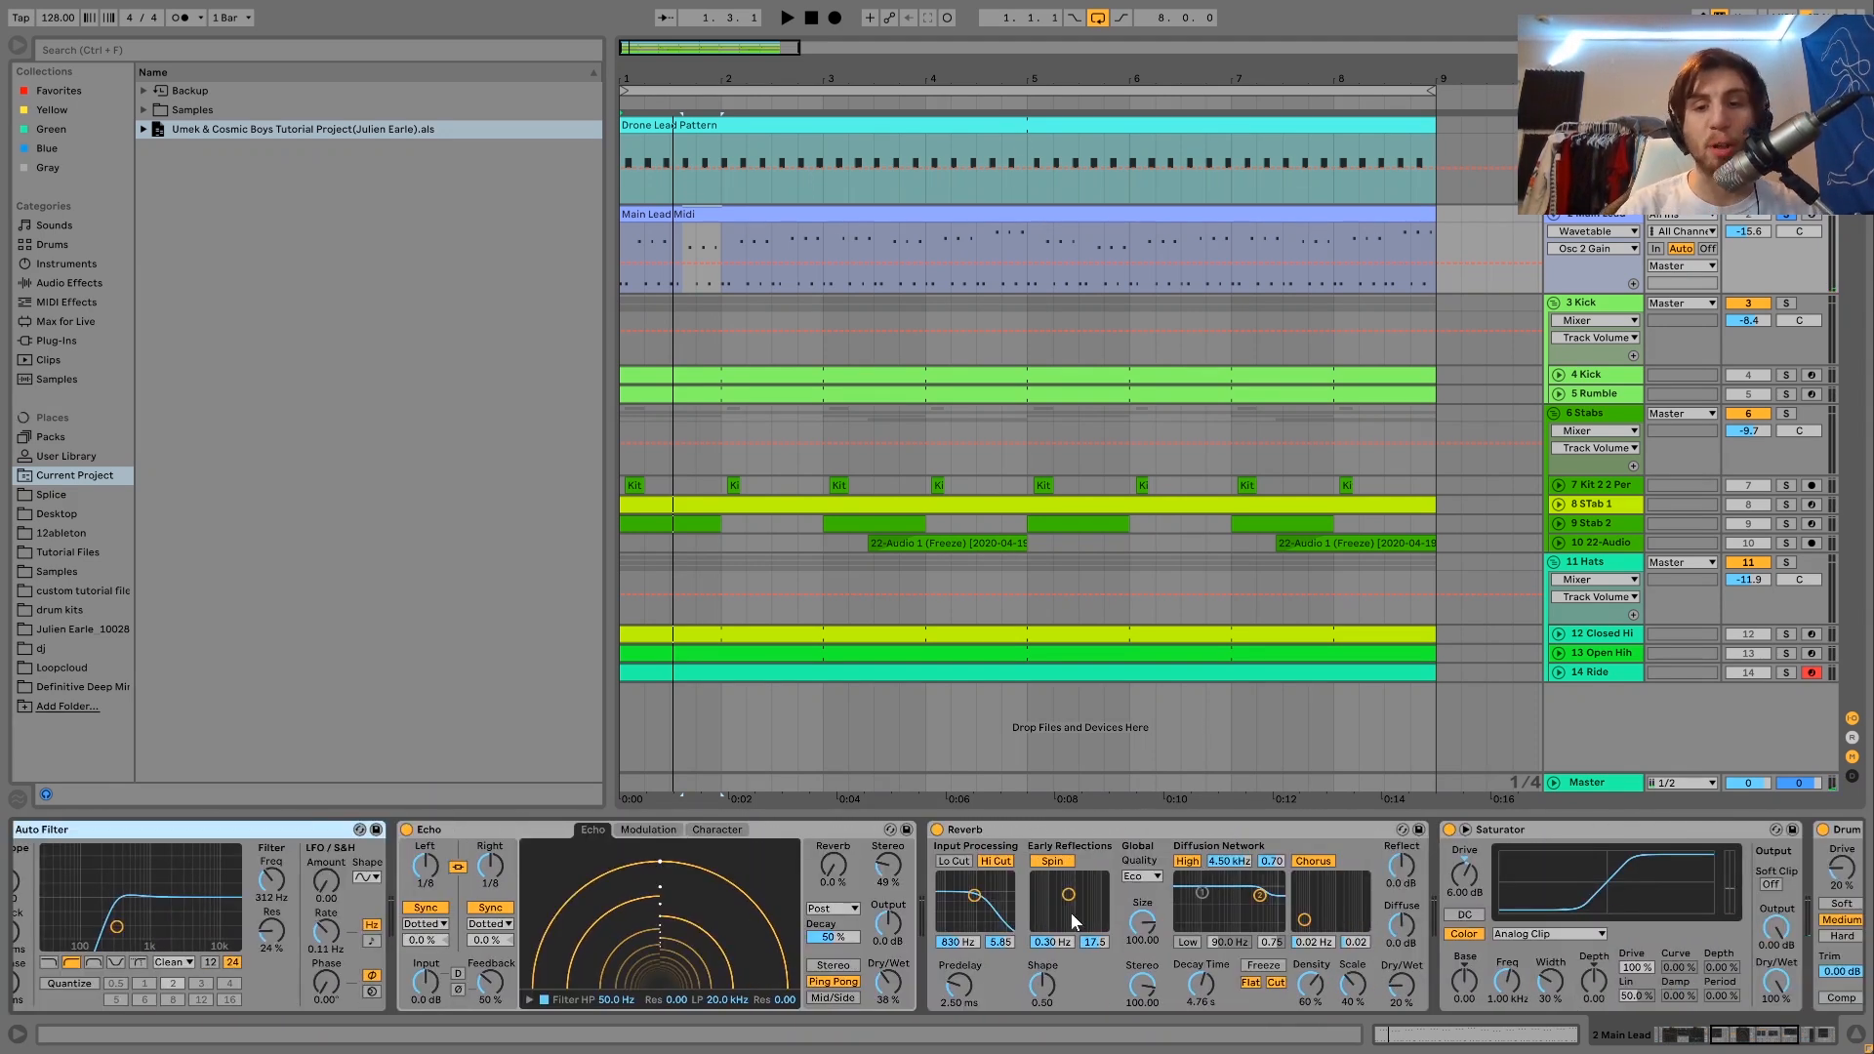
Play short passages of the Main Lead while examining its Echo and Reverb.
{"action": "key", "text": "space"}
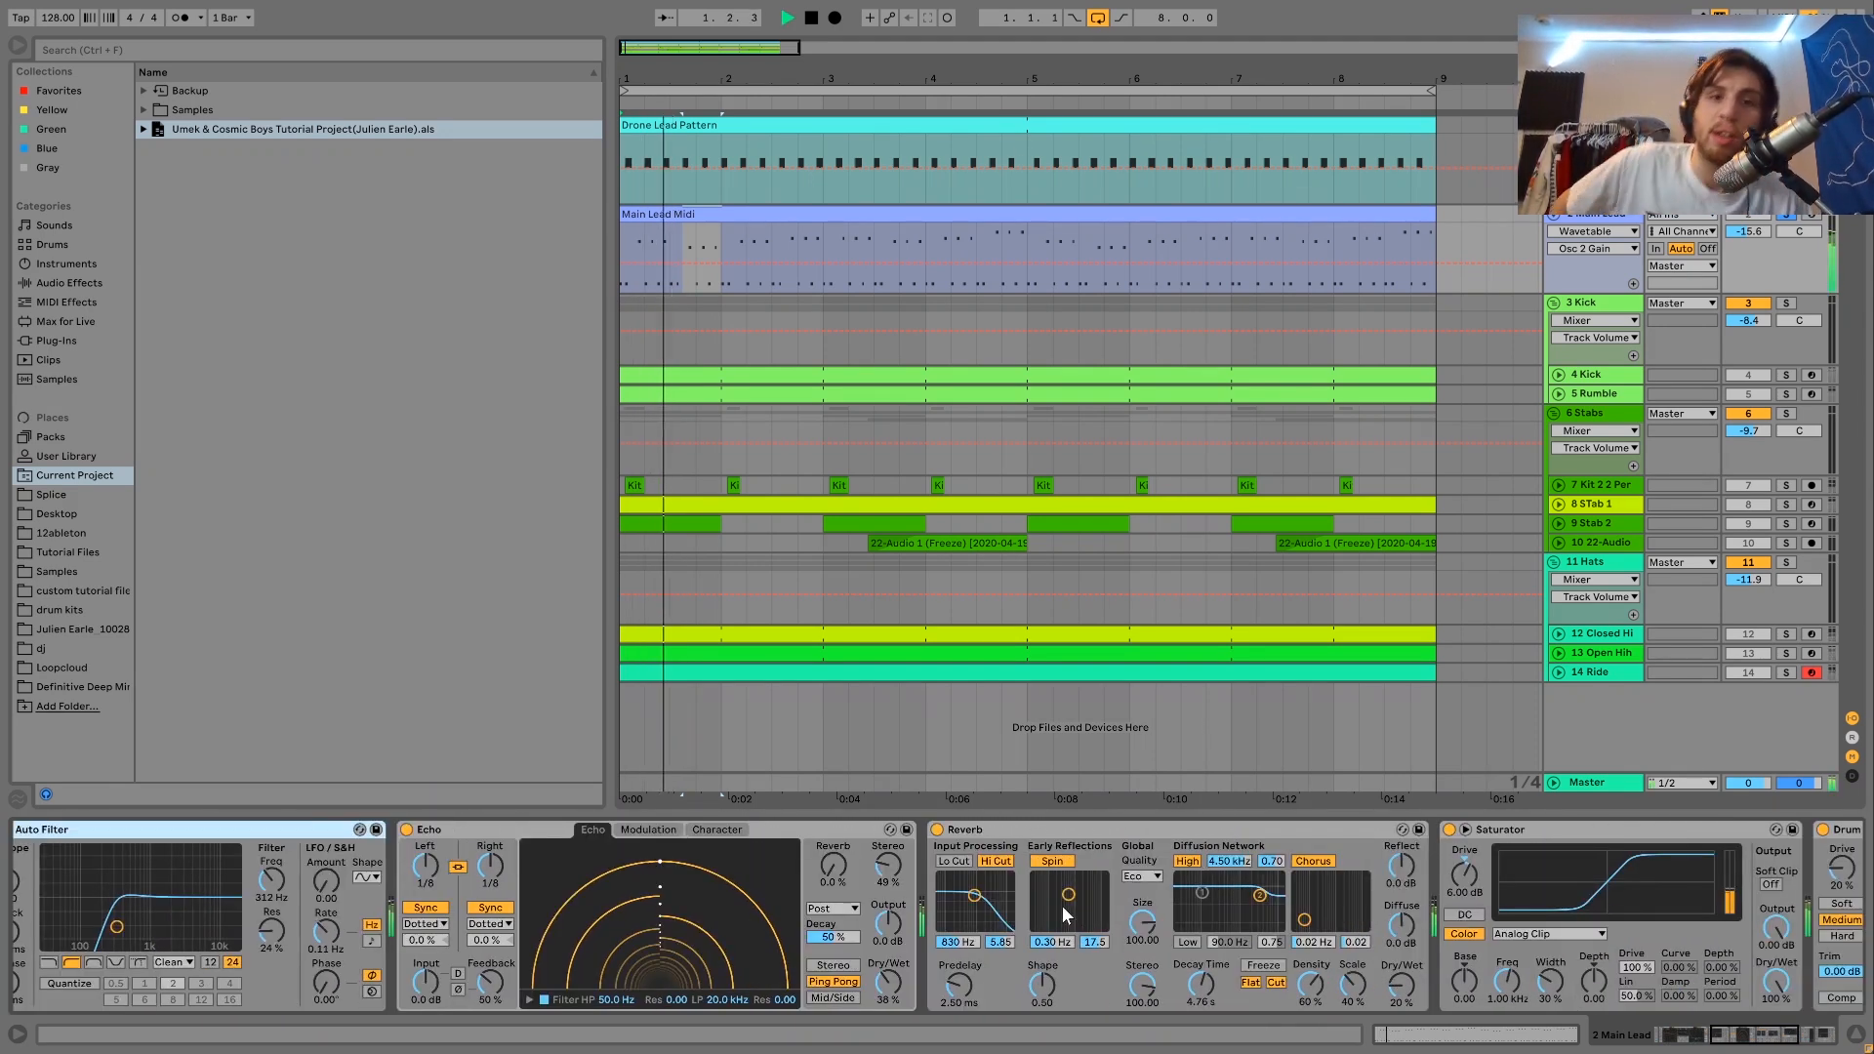
{"action": "key", "text": "space"}
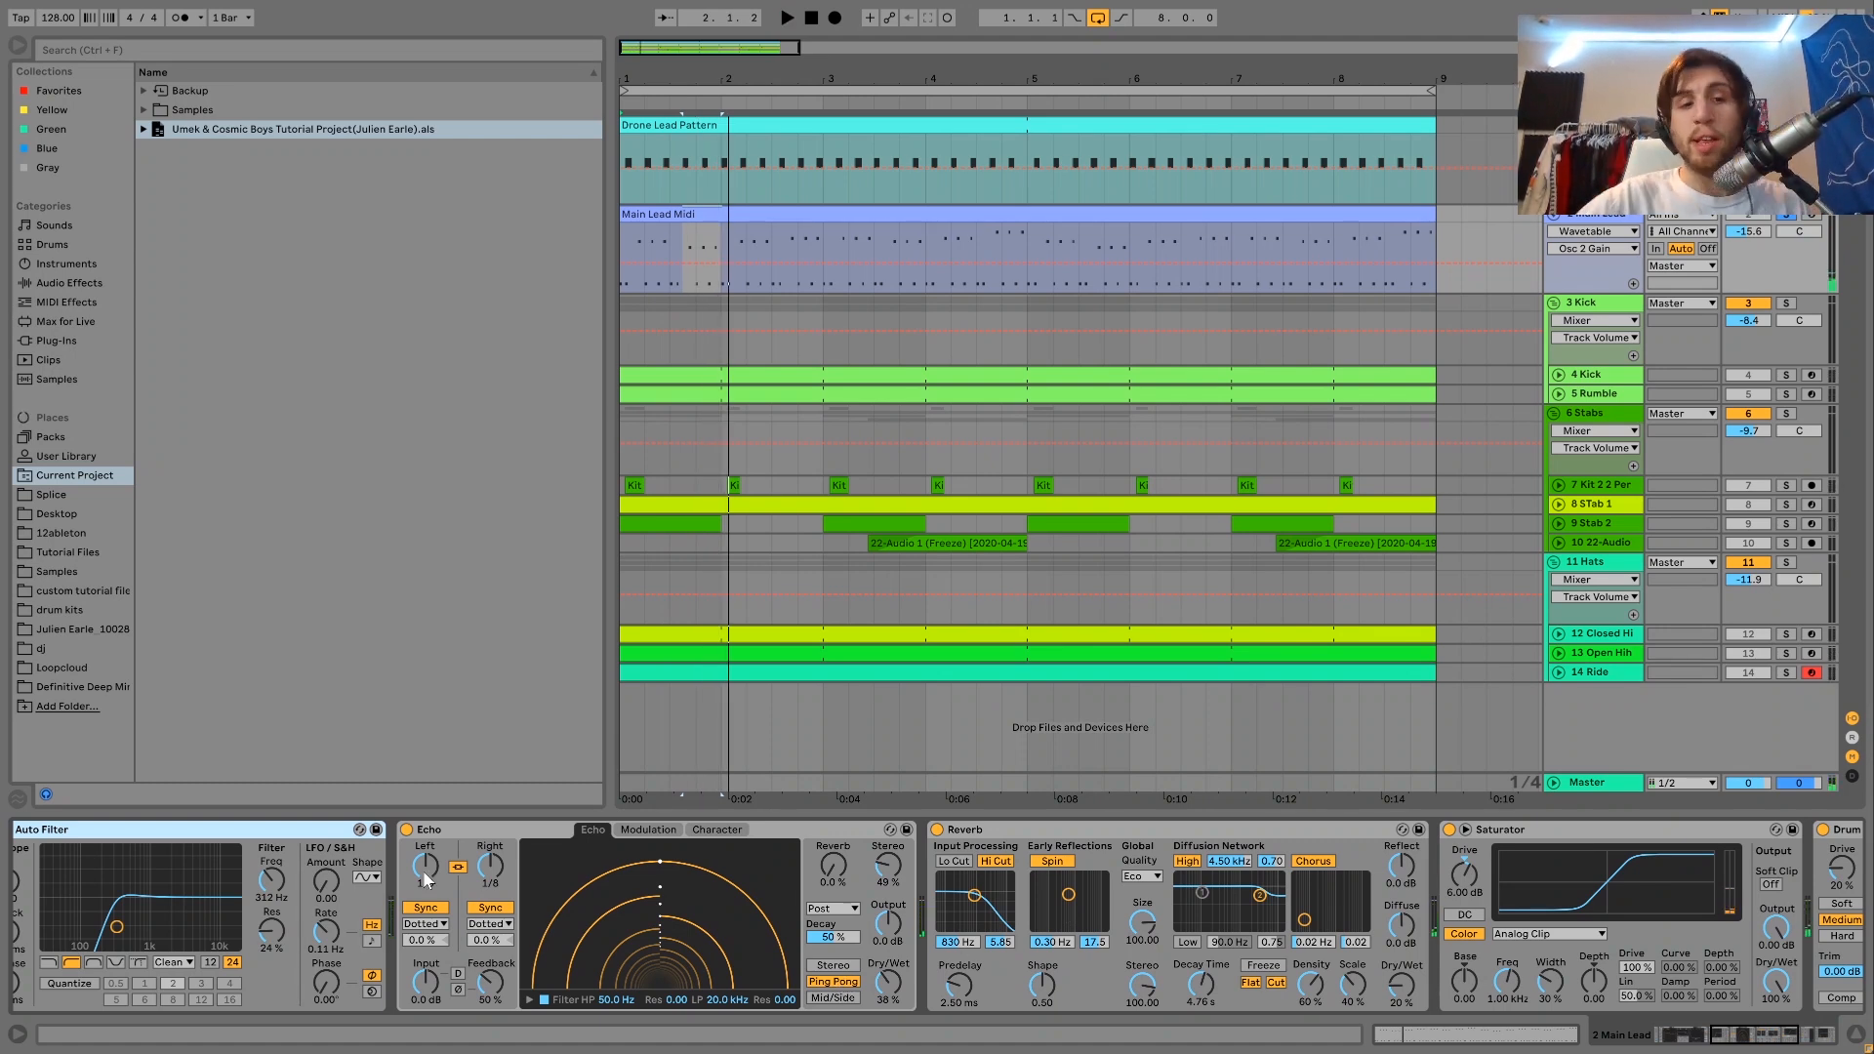
{"action": "key", "text": "space"}
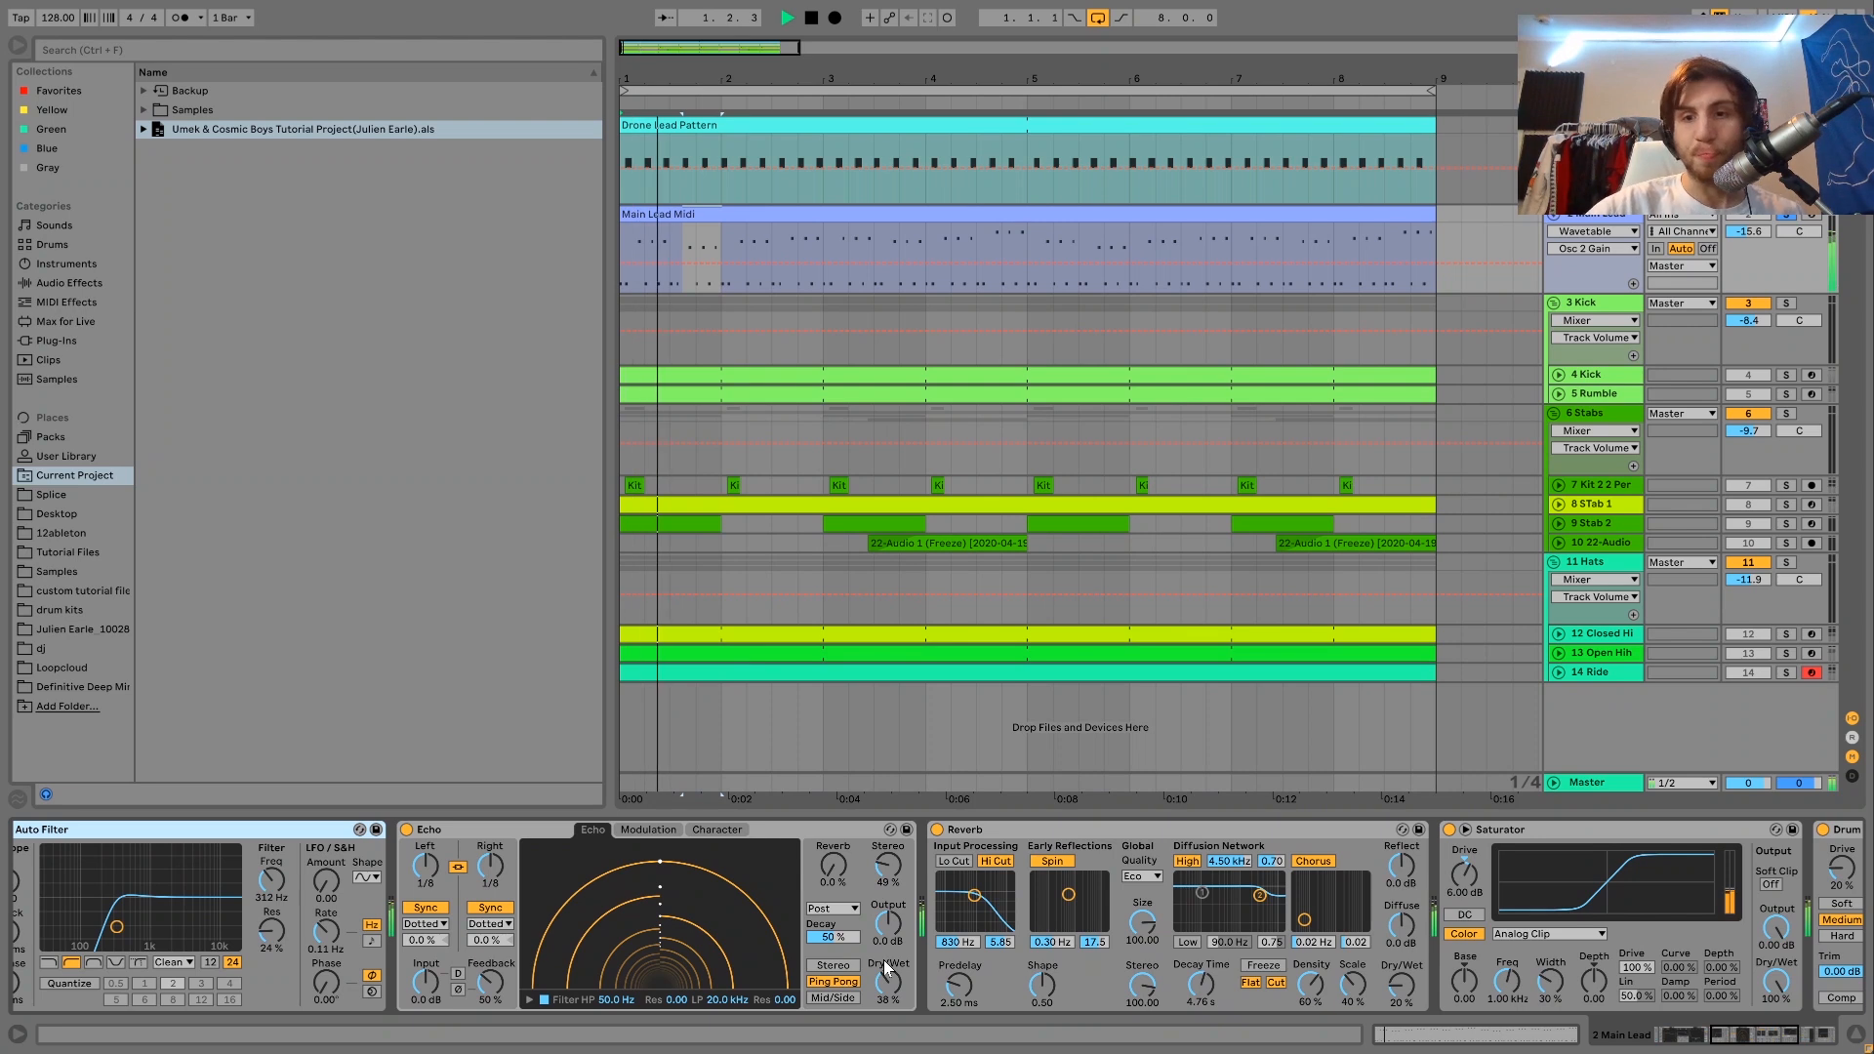
{"action": "scroll", "coordinate": [883, 961], "scroll_direction": "right", "scroll_amount": 3}
{"action": "key", "text": "space"}
Play the Main Lead with Saturator and Drum Buss bypassed, and switch both effects back on for comparison.
{"action": "key", "text": "space"}
{"action": "scroll", "coordinate": [1366, 971], "scroll_direction": "right", "scroll_amount": 3}
{"action": "key", "text": "space"}
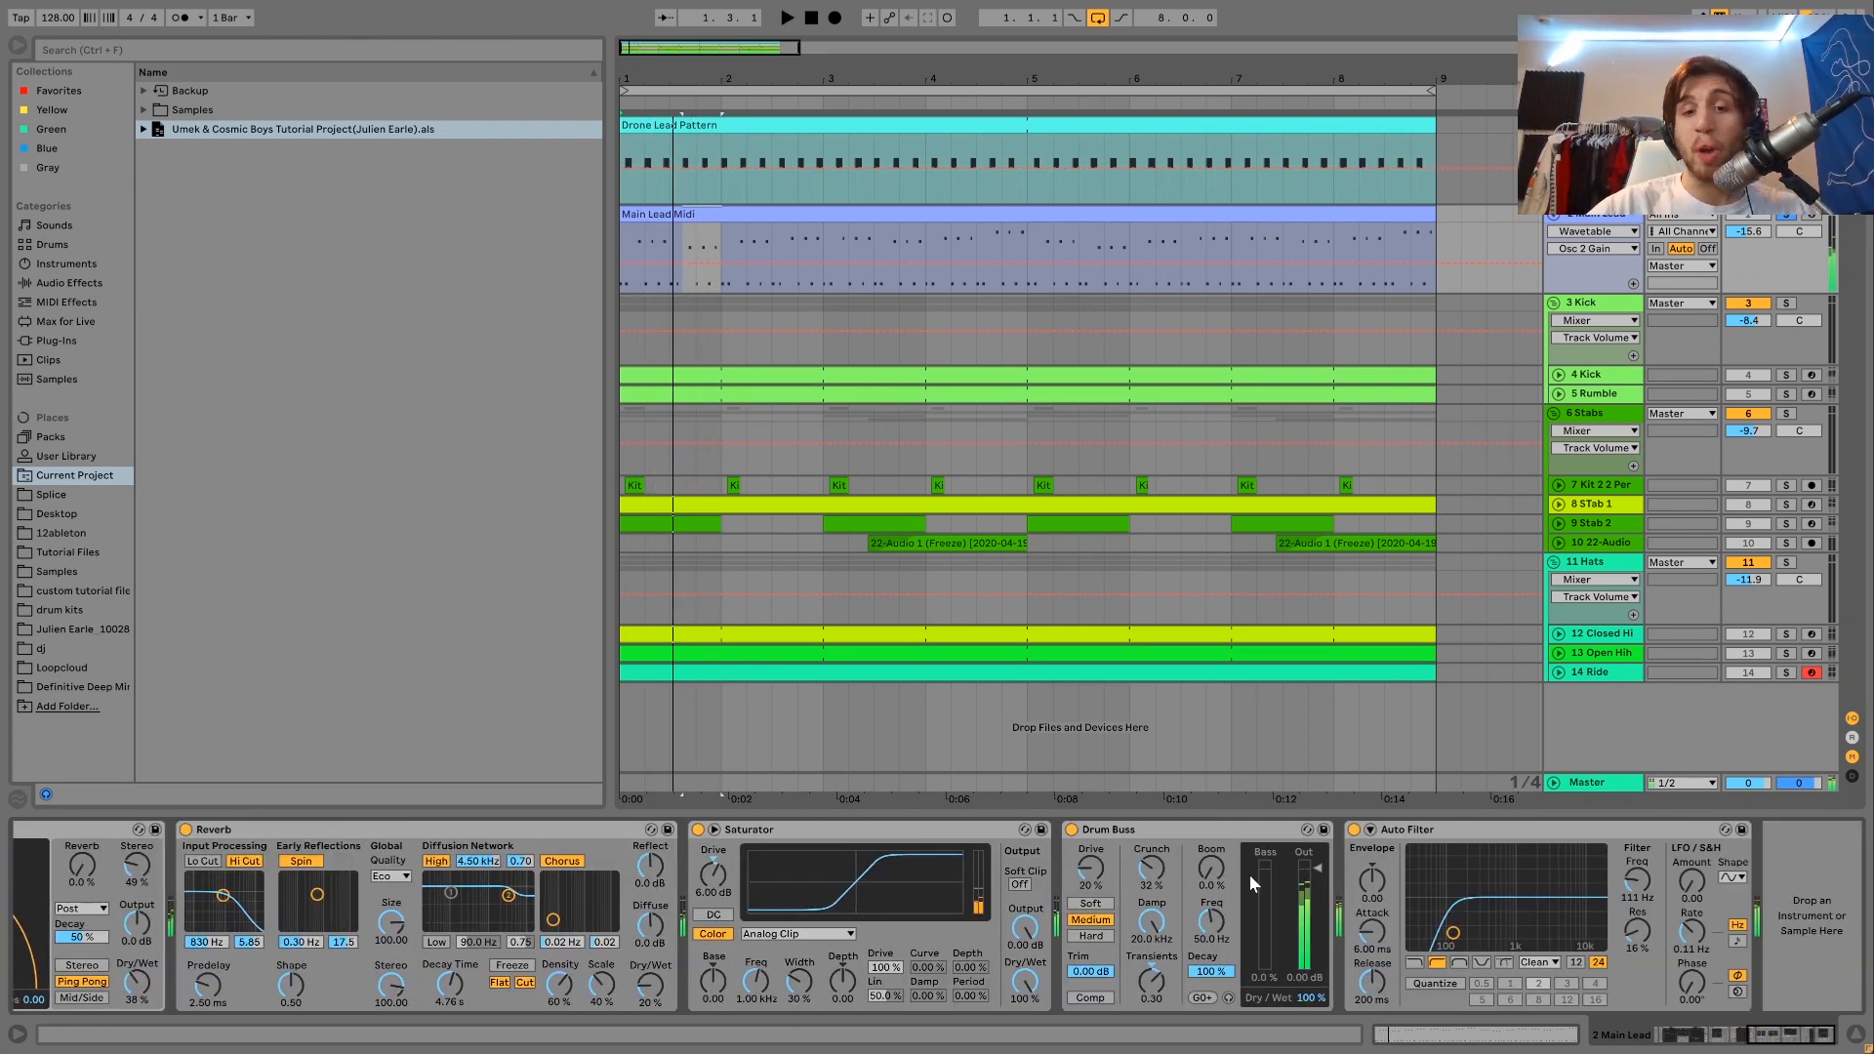
{"action": "left_click", "coordinate": [697, 829]}
{"action": "key", "text": "space"}
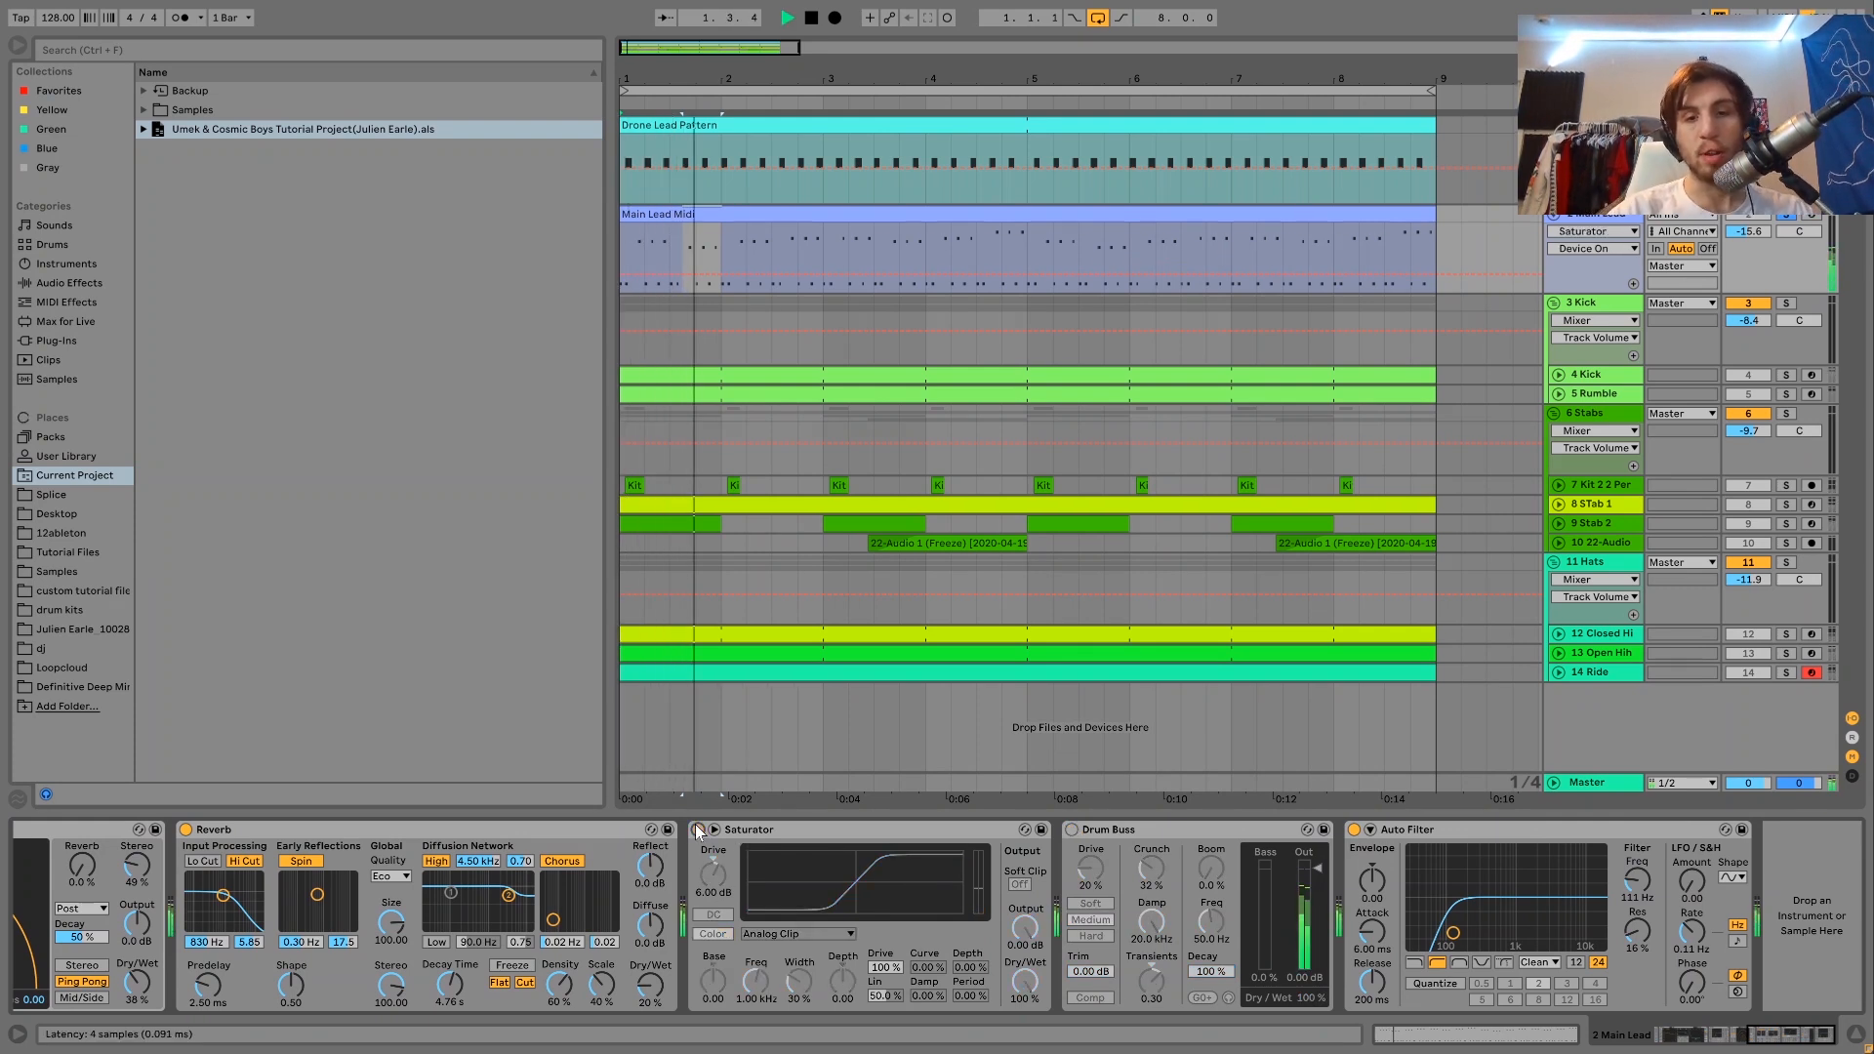
{"action": "left_click", "coordinate": [697, 828]}
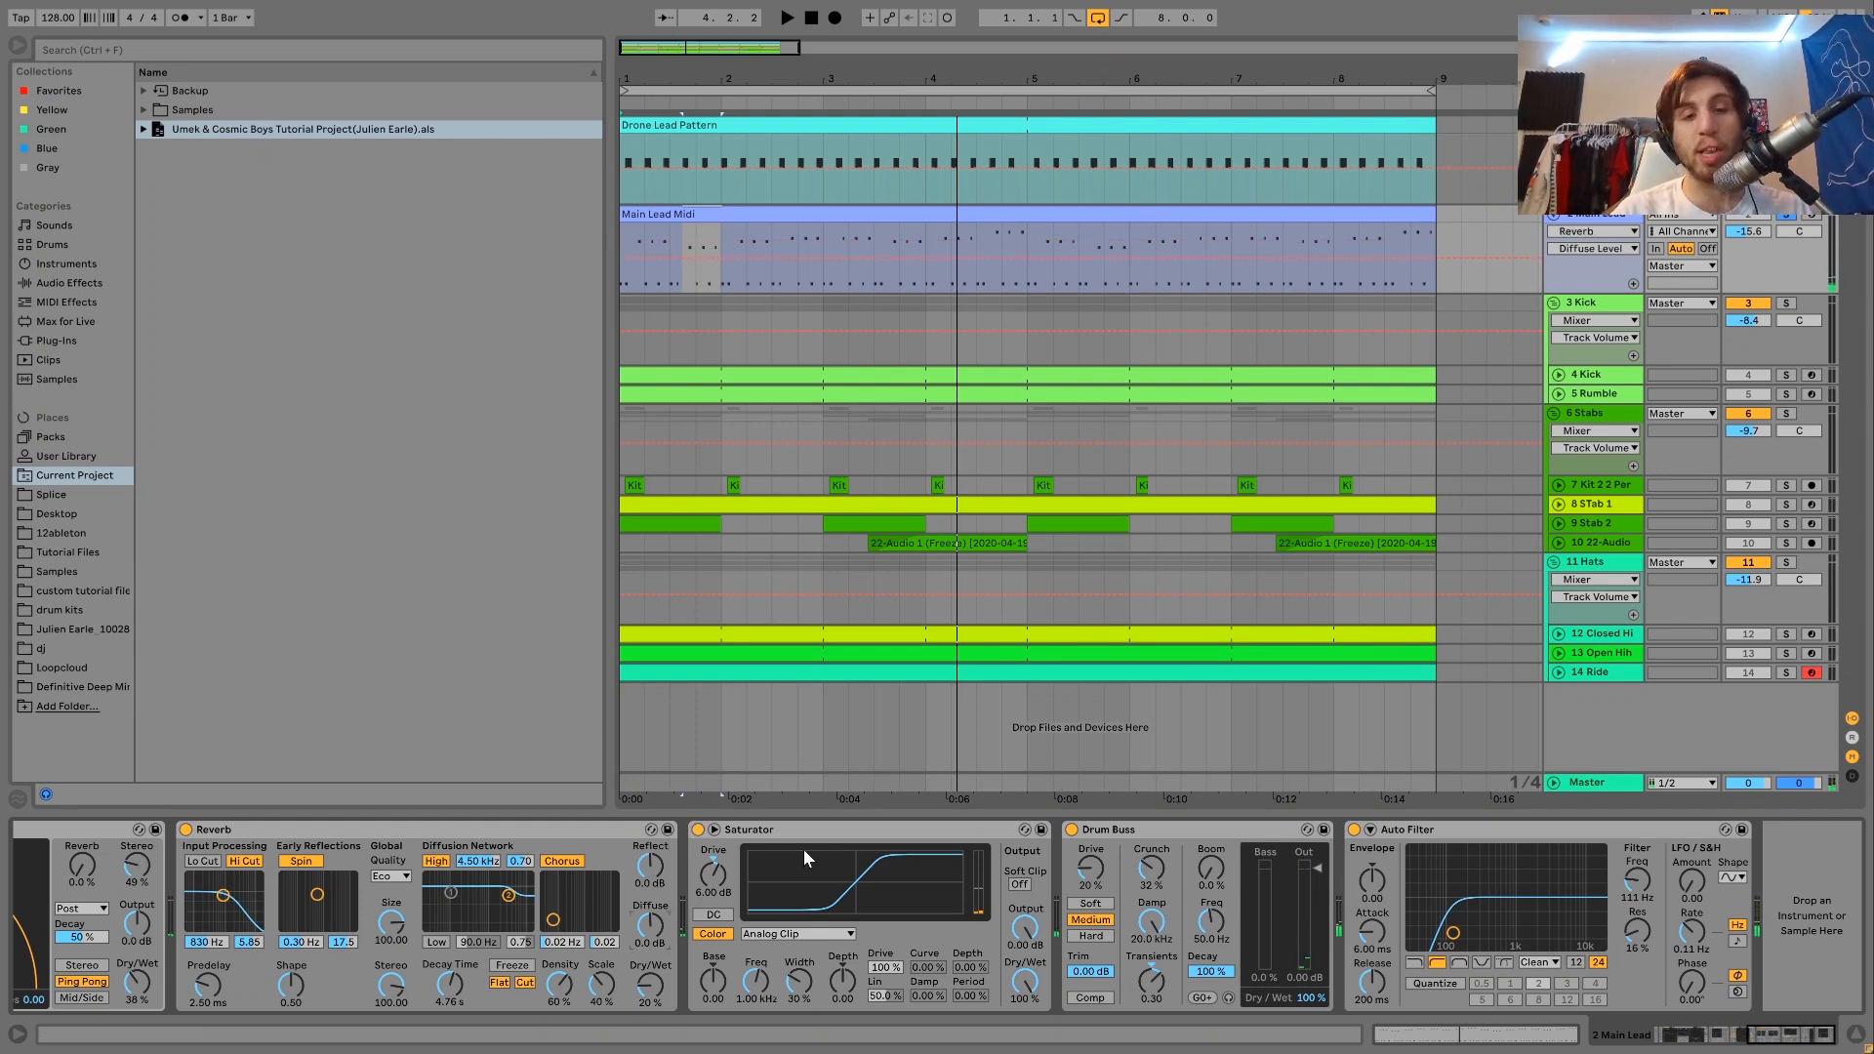
Select the Saturator and the Drum Buss in turn and listen to their effect on the Main Lead.
{"action": "left_click", "coordinate": [767, 831]}
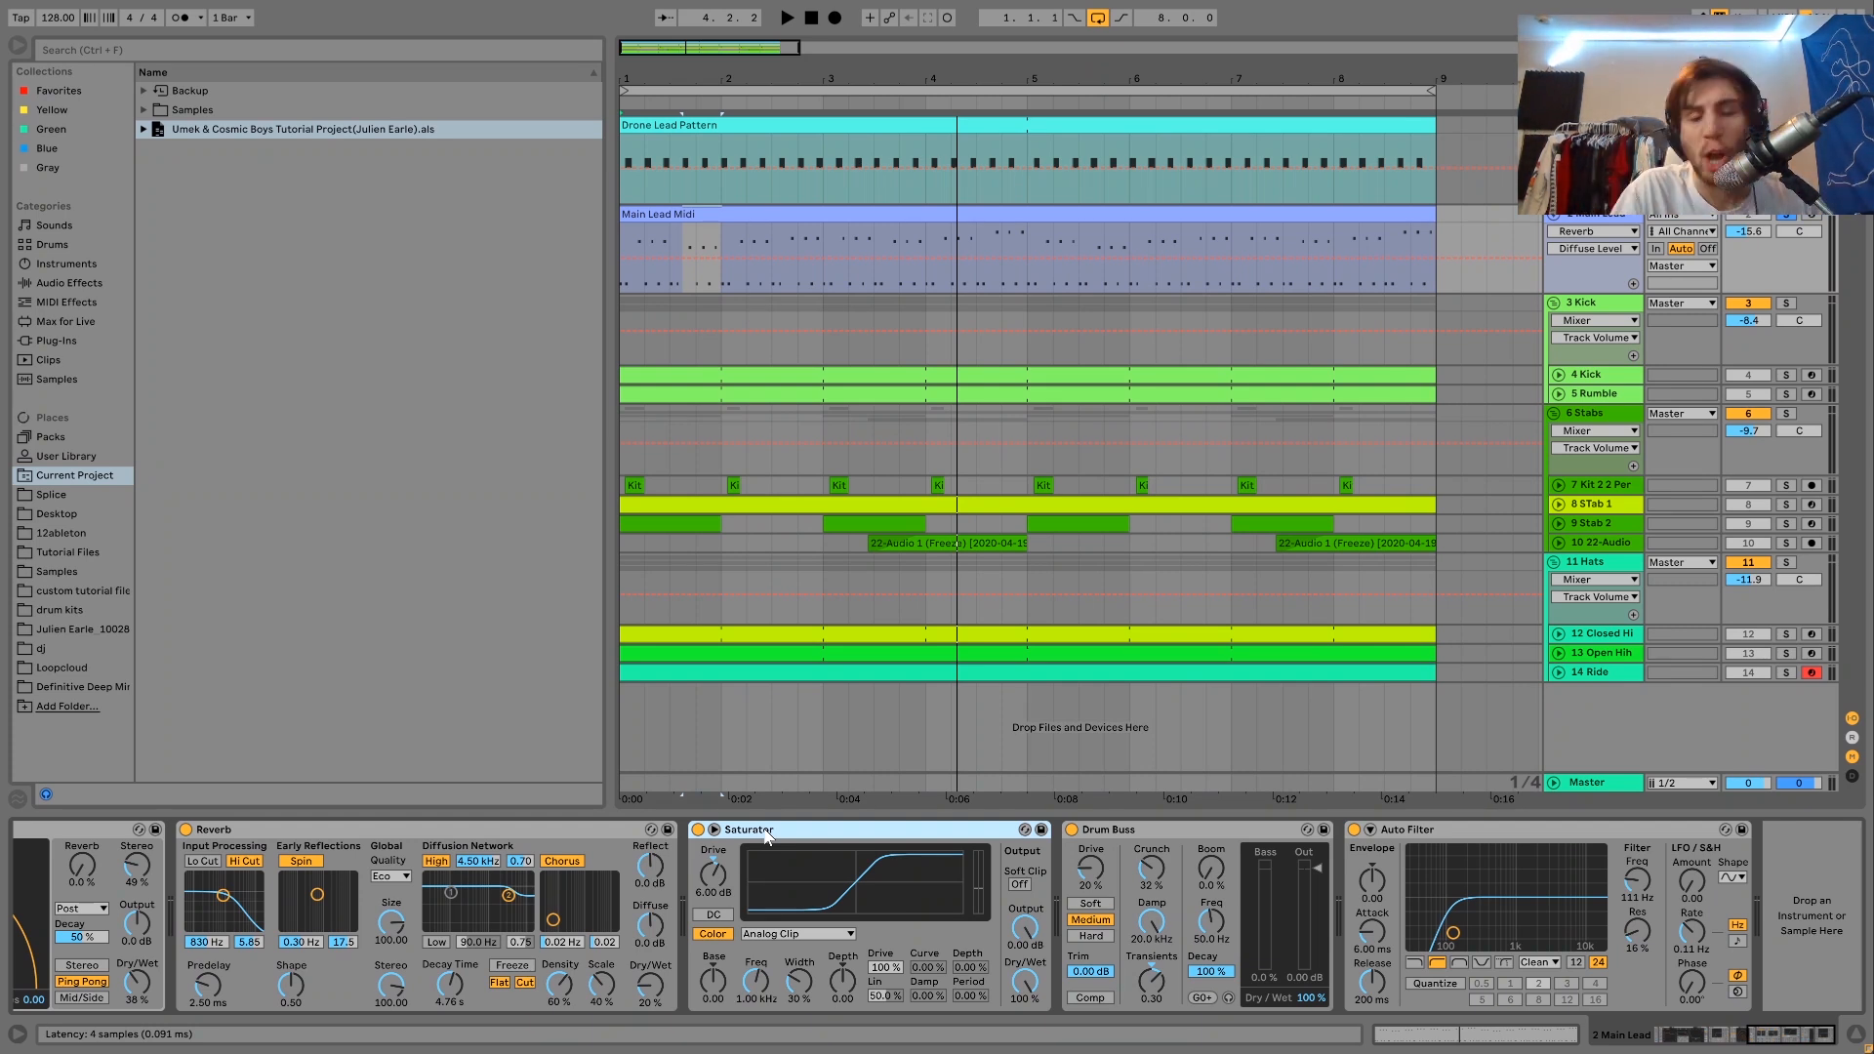
{"action": "key", "text": "space"}
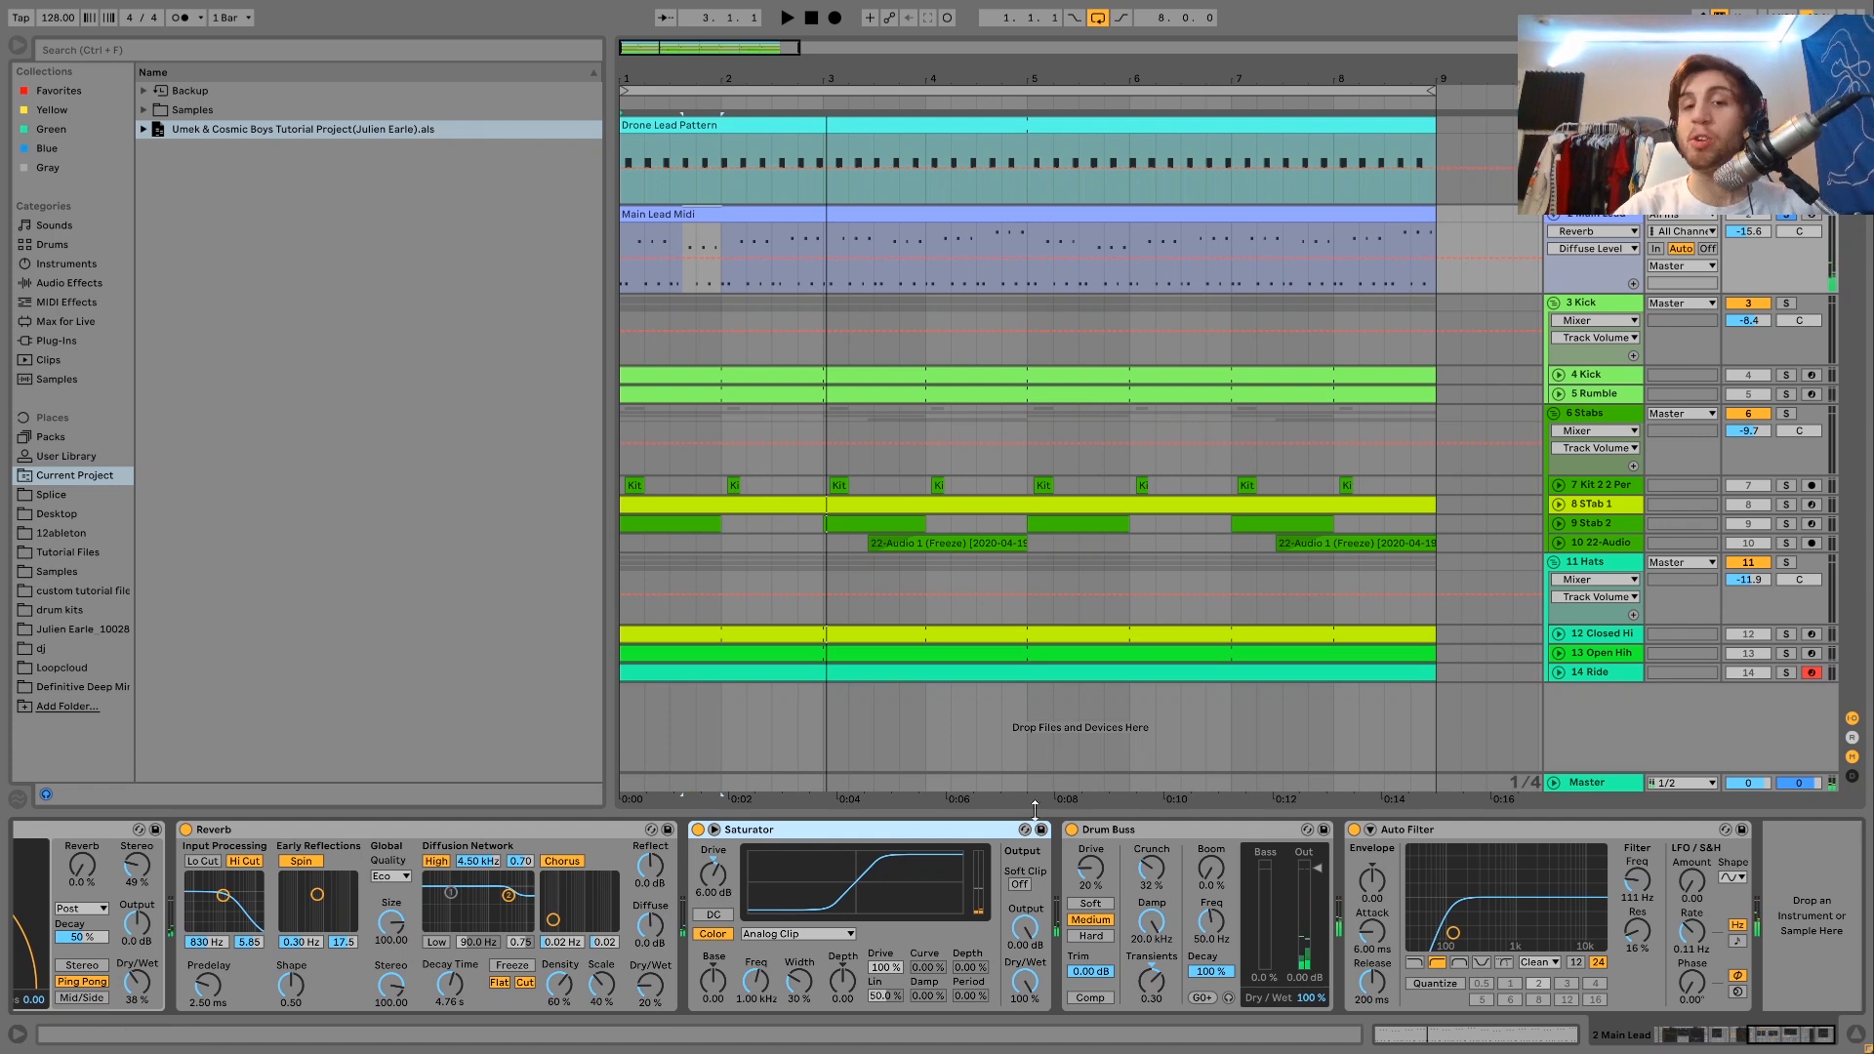
{"action": "left_click", "coordinate": [1109, 839]}
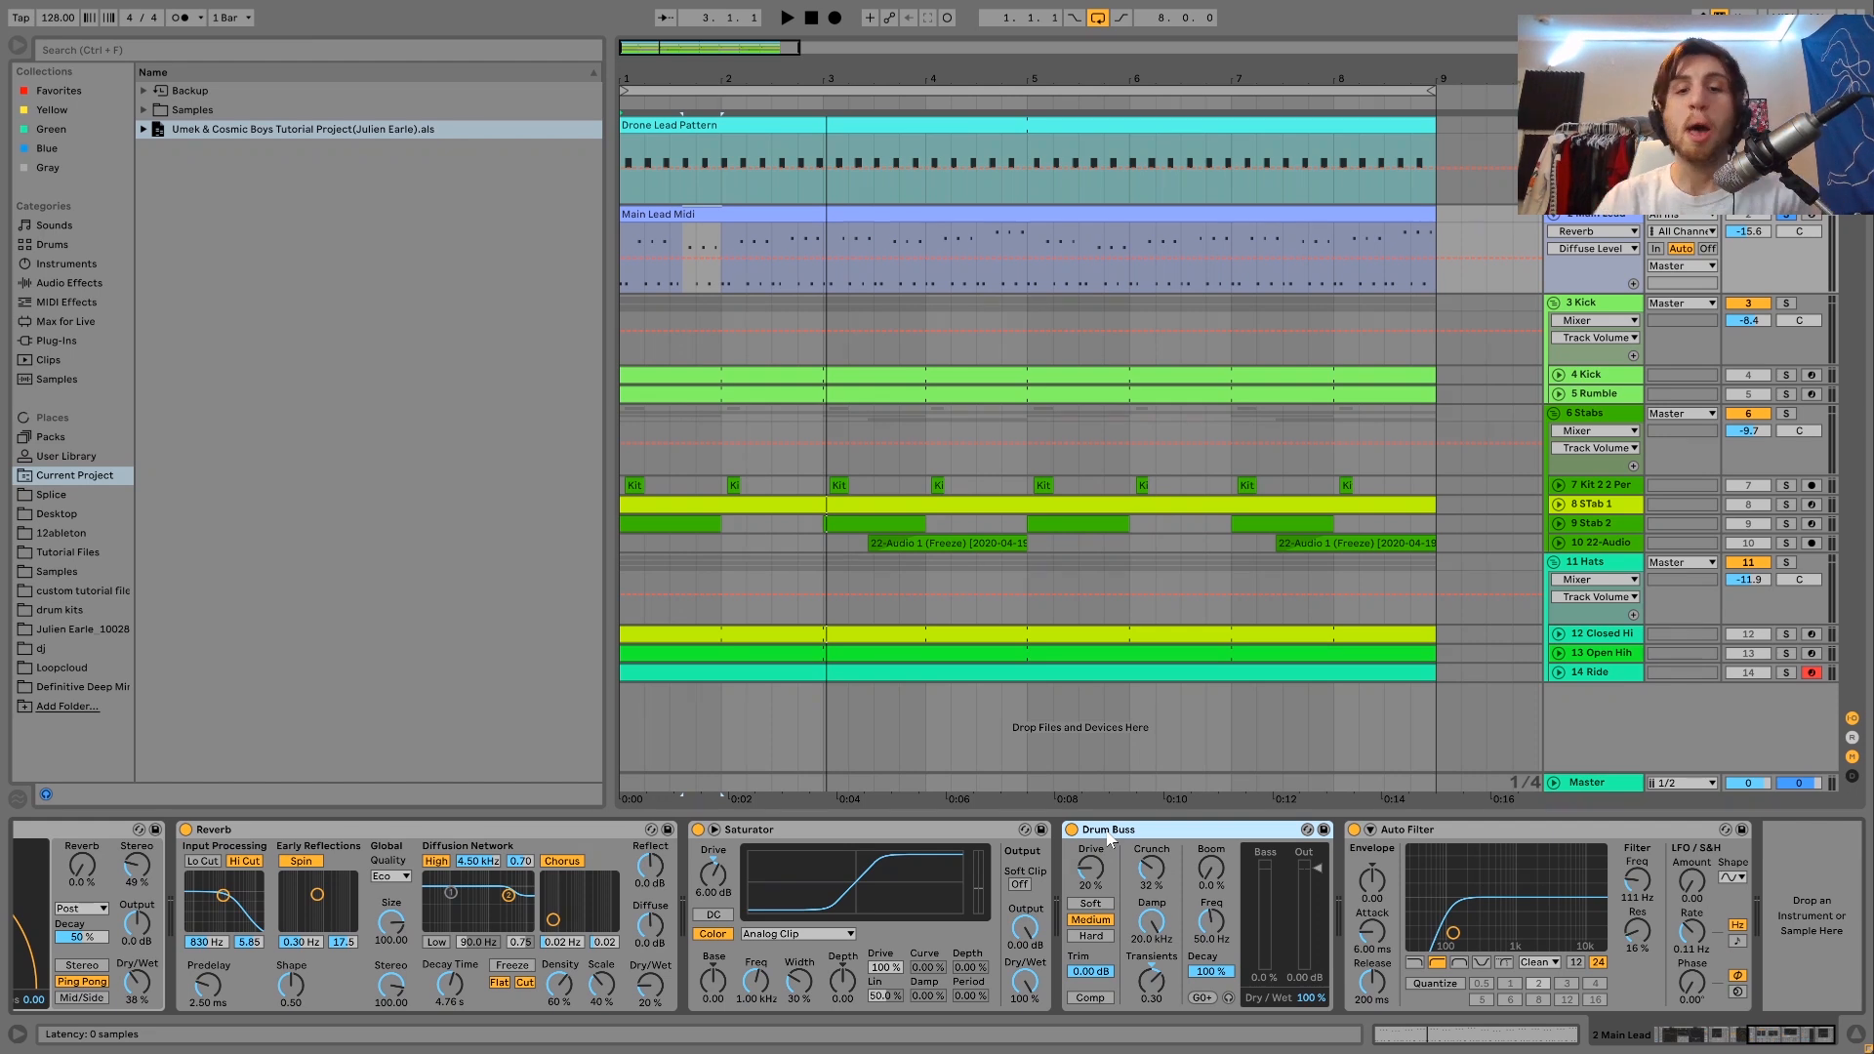
{"action": "key", "text": "space"}
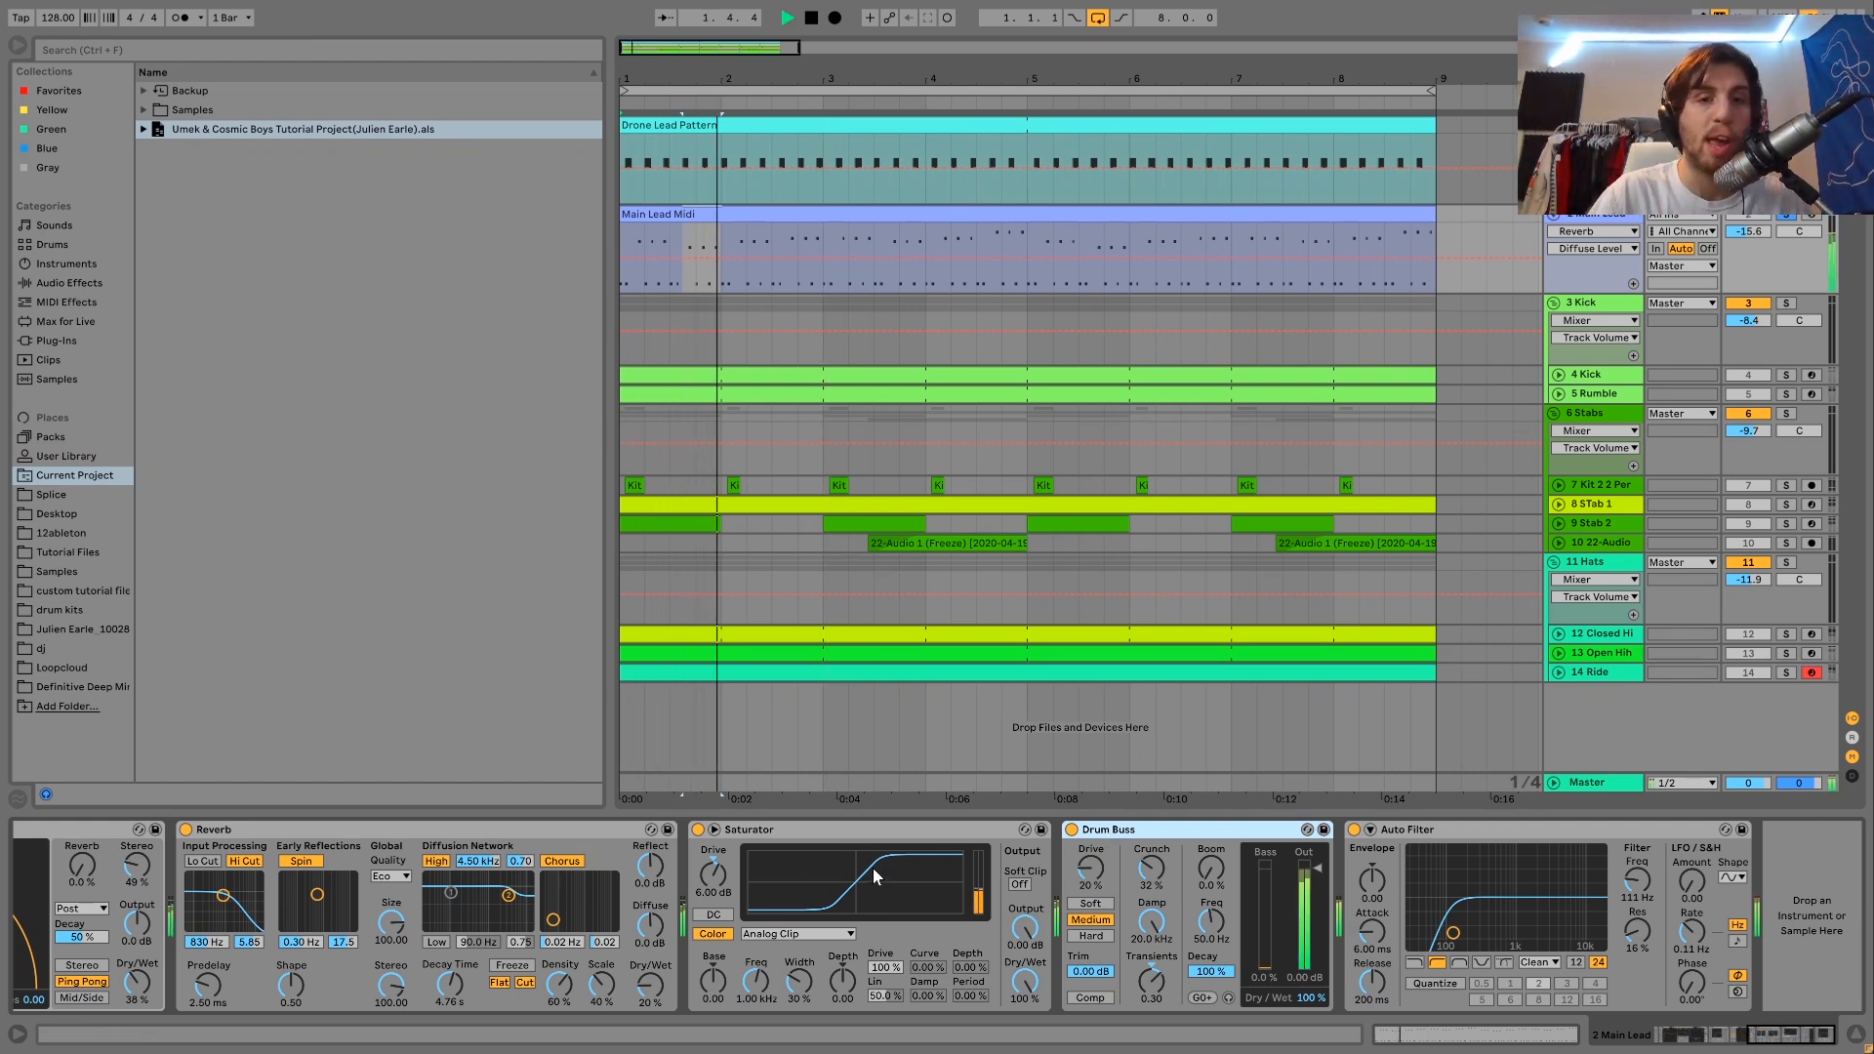
{"action": "key", "text": "space"}
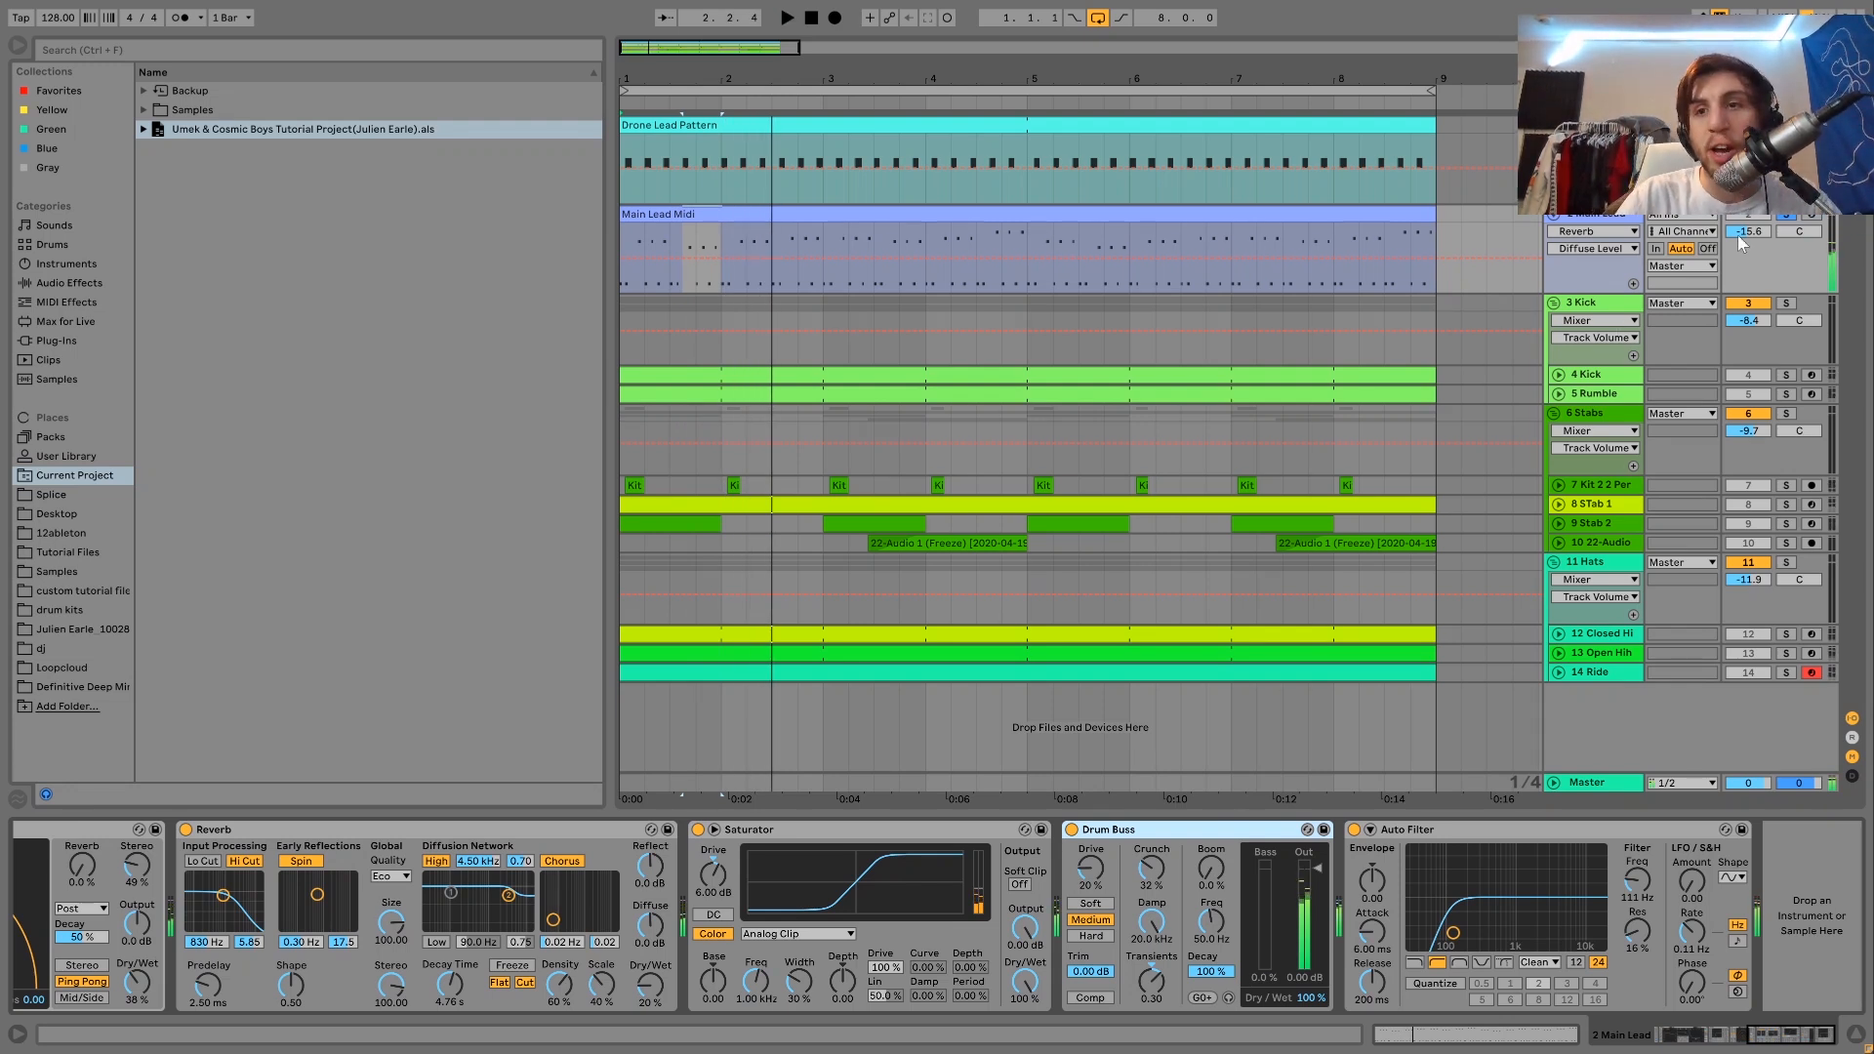
Unsolo the Main Lead to play the full mix, and solo it again to hear it alone.
{"action": "left_click", "coordinate": [1784, 217]}
{"action": "key", "text": "space"}
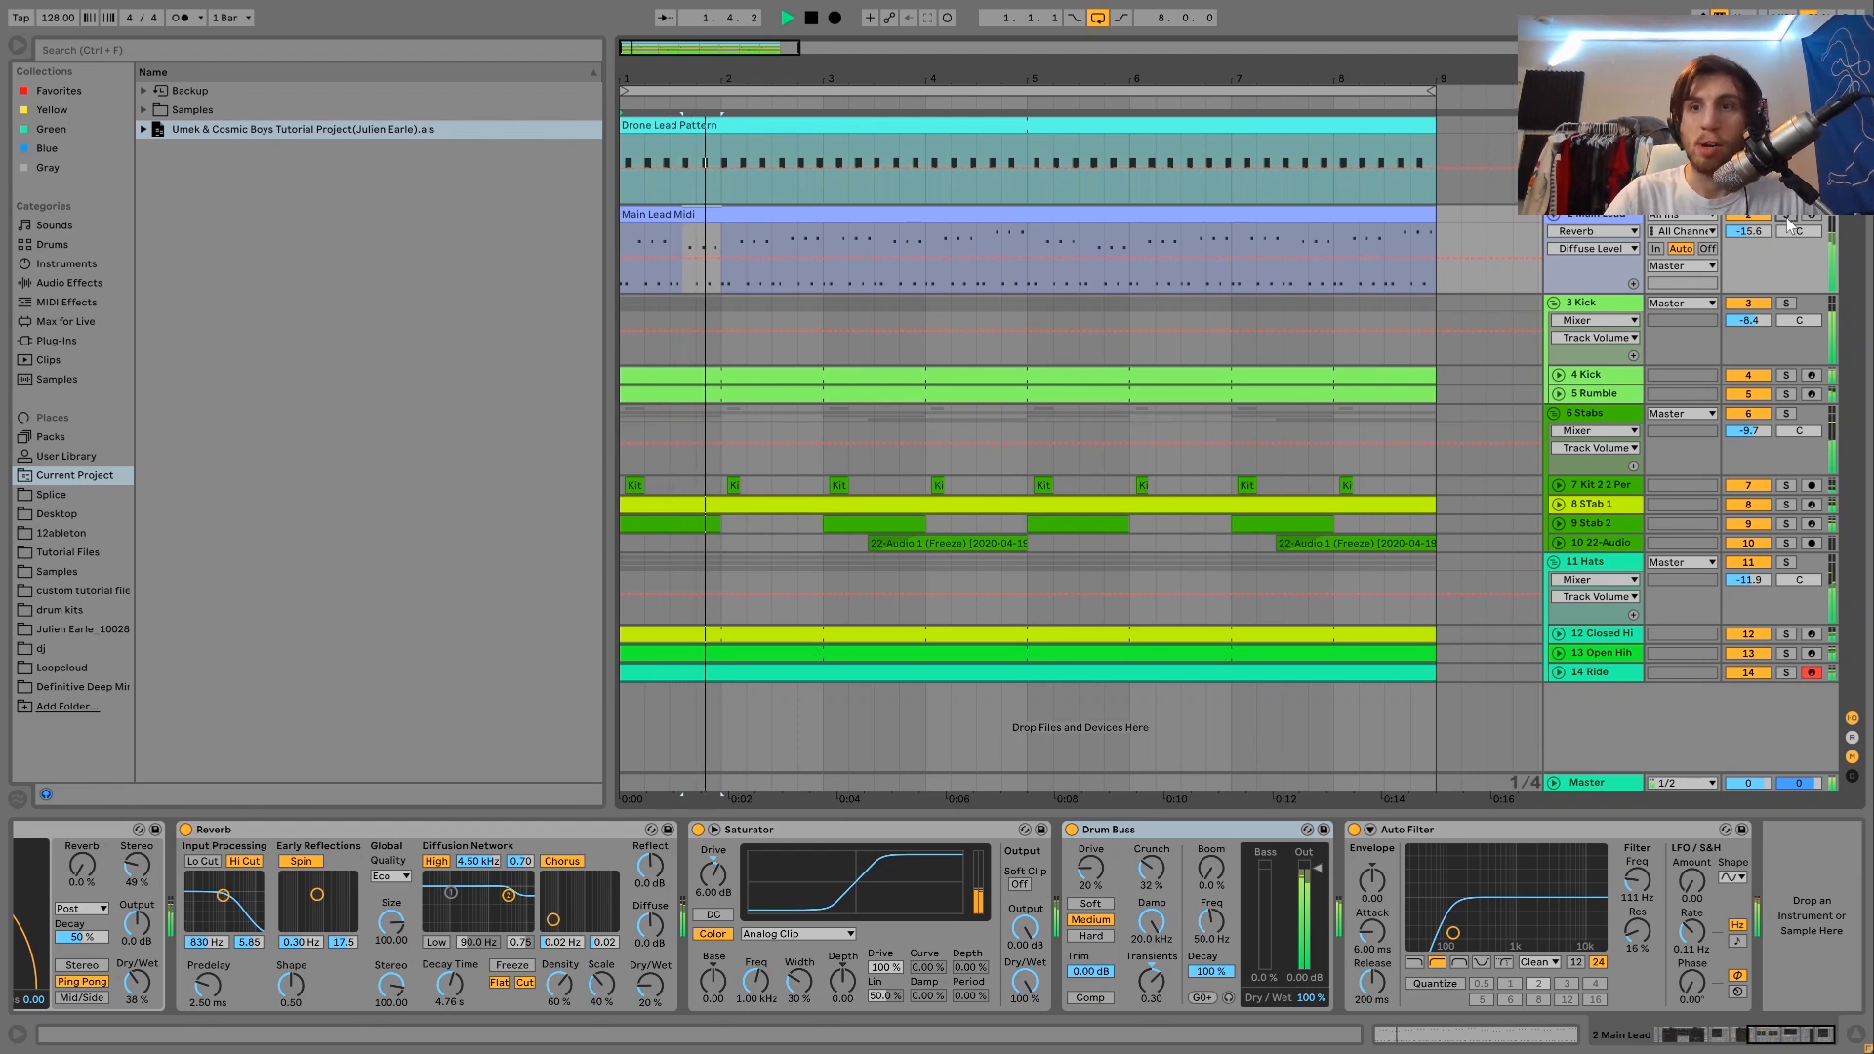
{"action": "left_click", "coordinate": [1786, 217]}
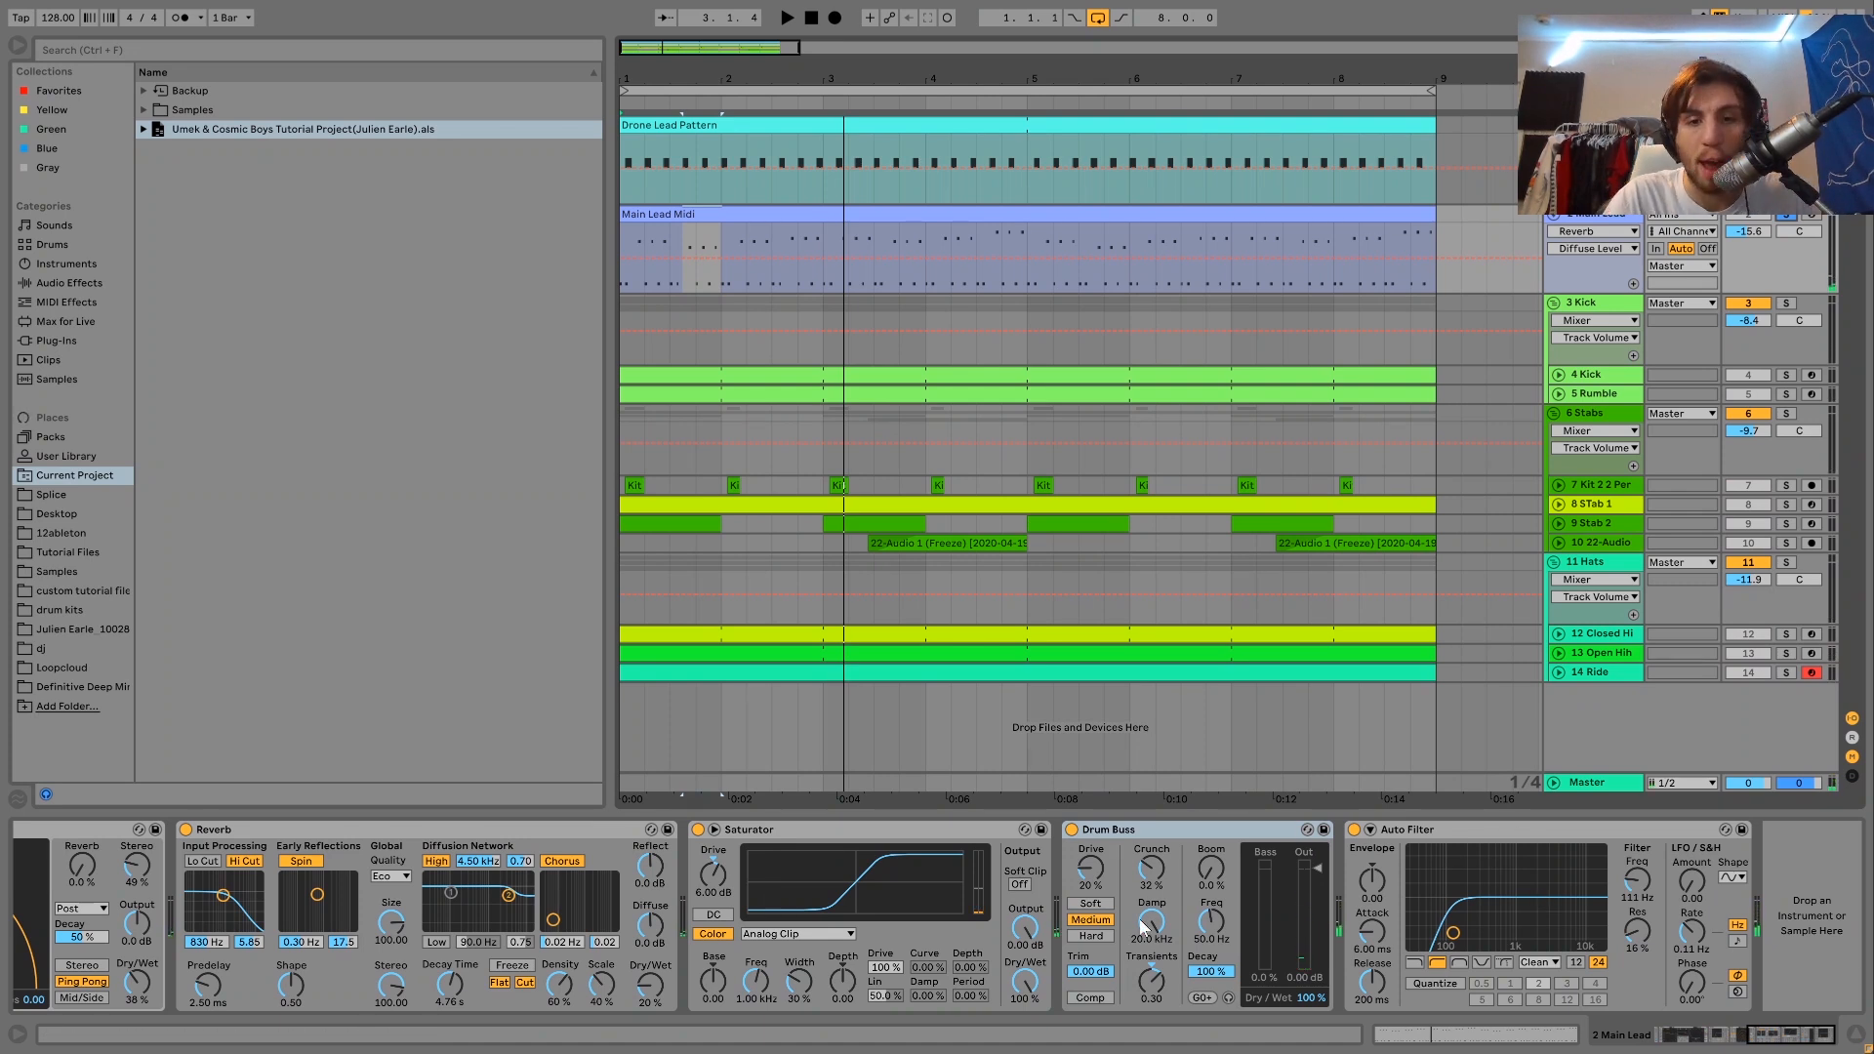
{"action": "key", "text": "space"}
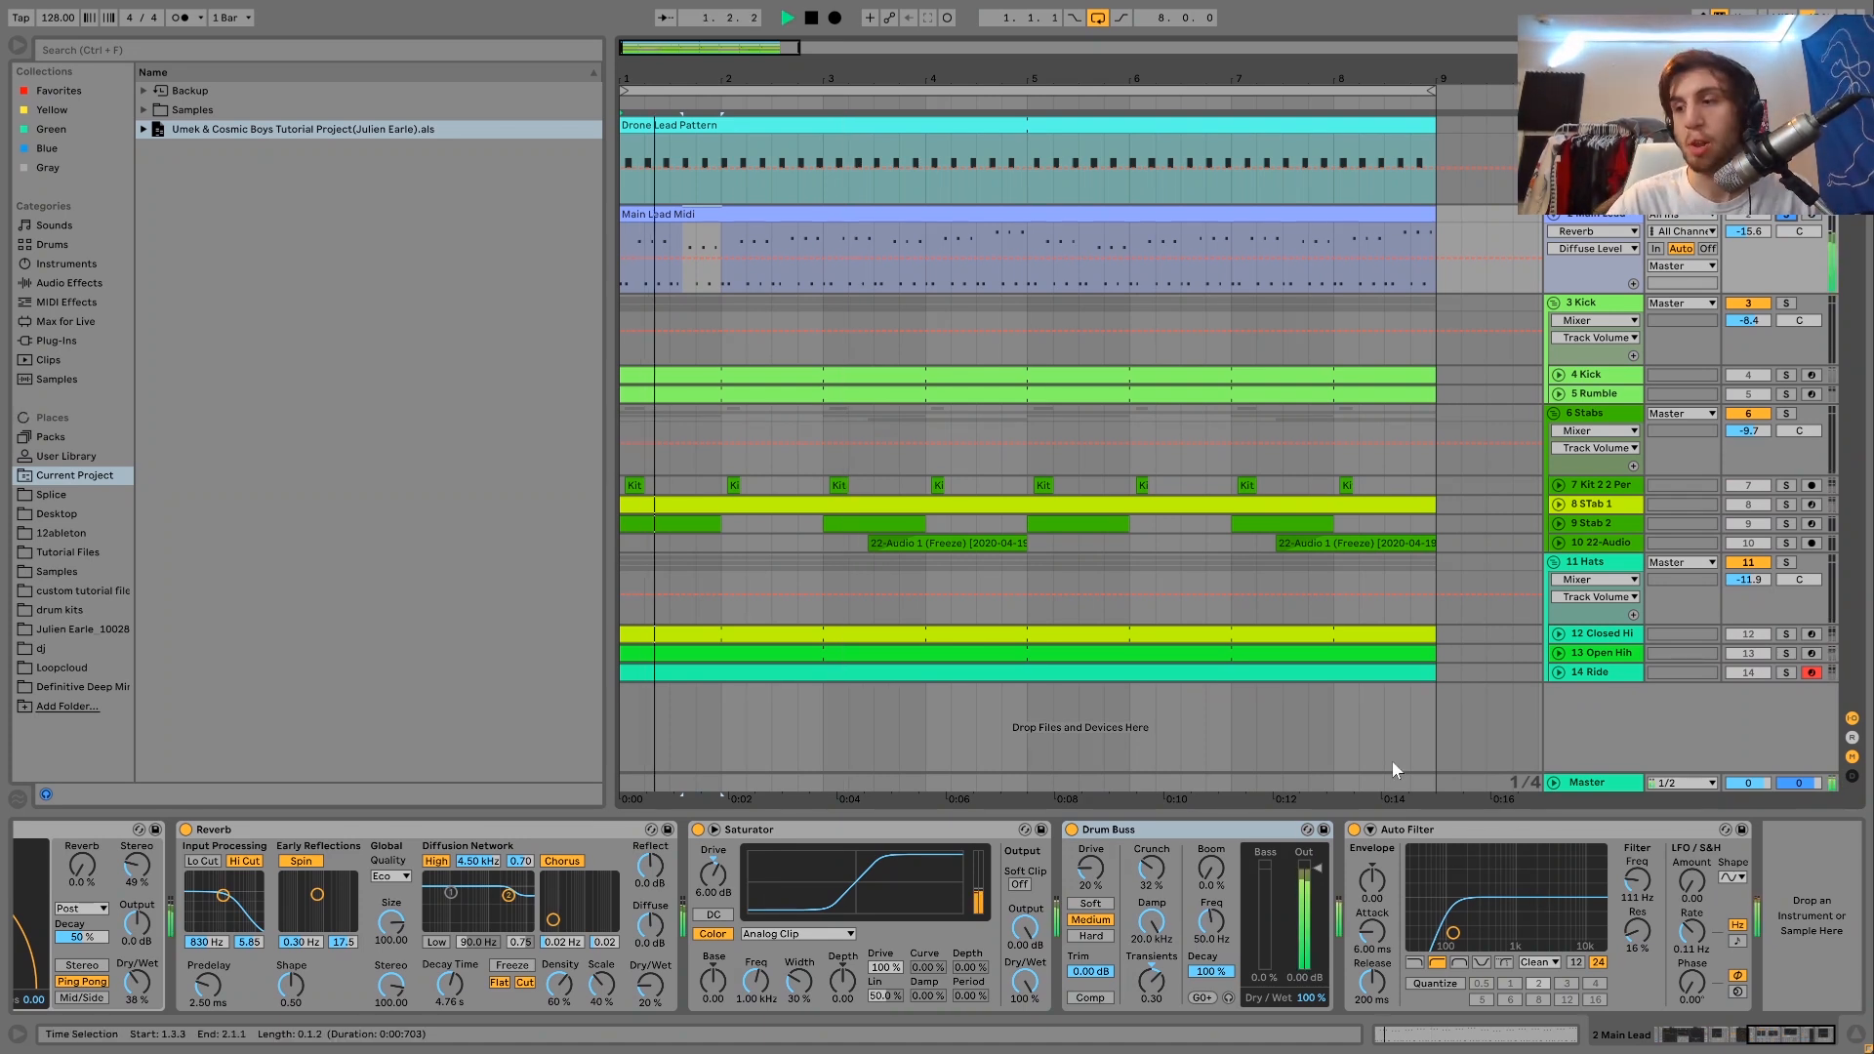
{"action": "key", "text": "space"}
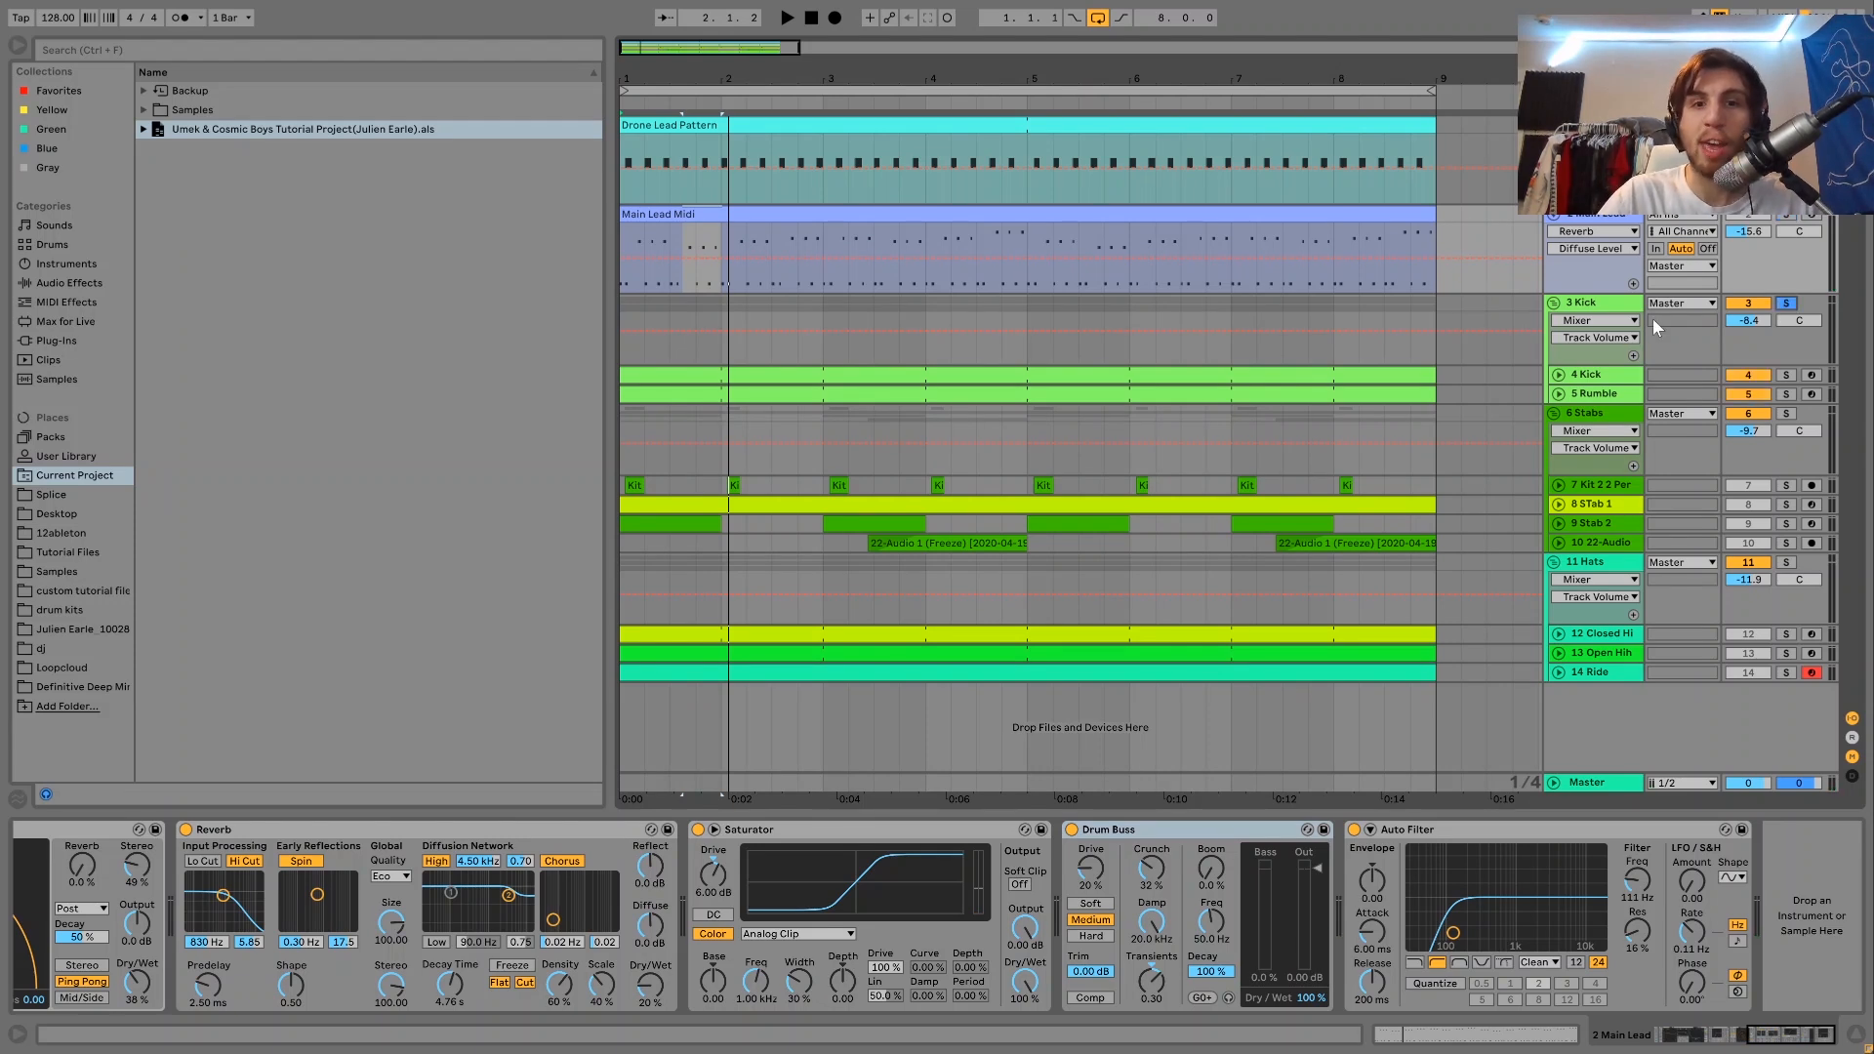
Play the soloed Kick group and unfold its Kick and Rumble tracks in the arrangement.
{"action": "key", "text": "space"}
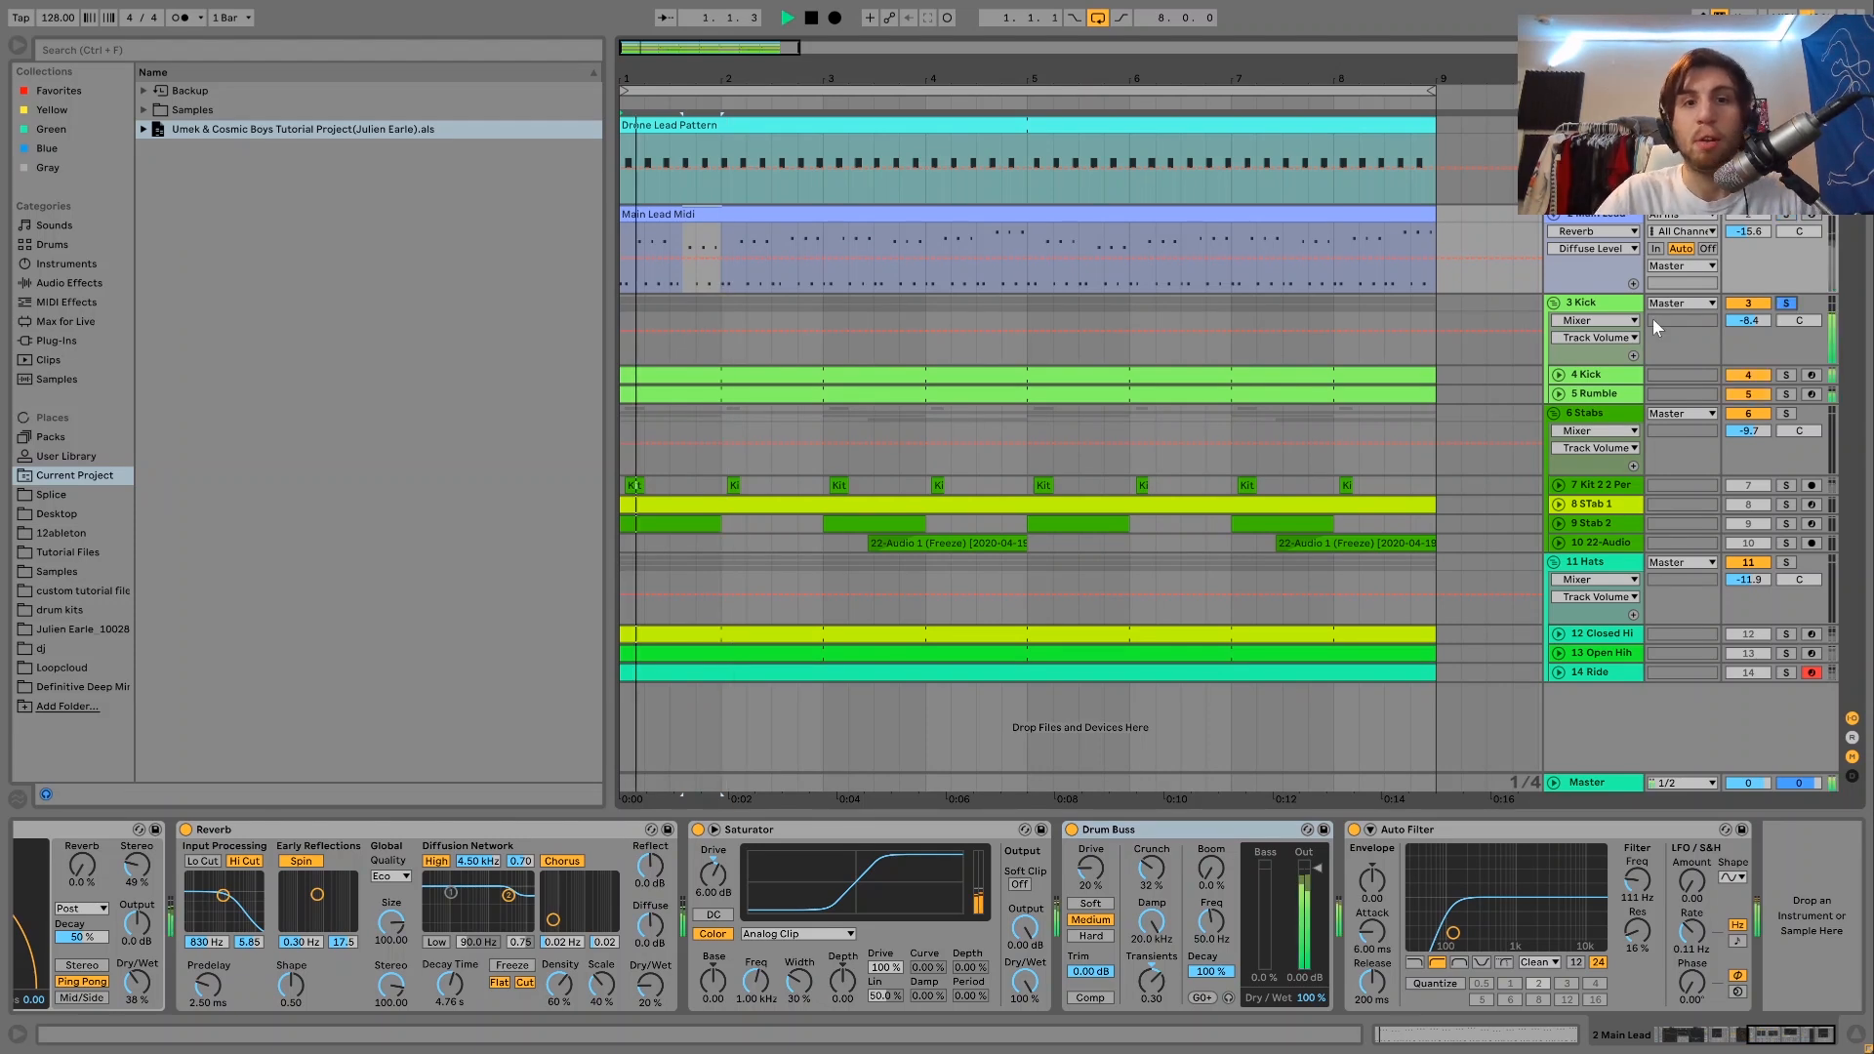
{"action": "left_click", "coordinate": [1566, 375]}
{"action": "key", "text": "space"}
{"action": "left_click", "coordinate": [1559, 375]}
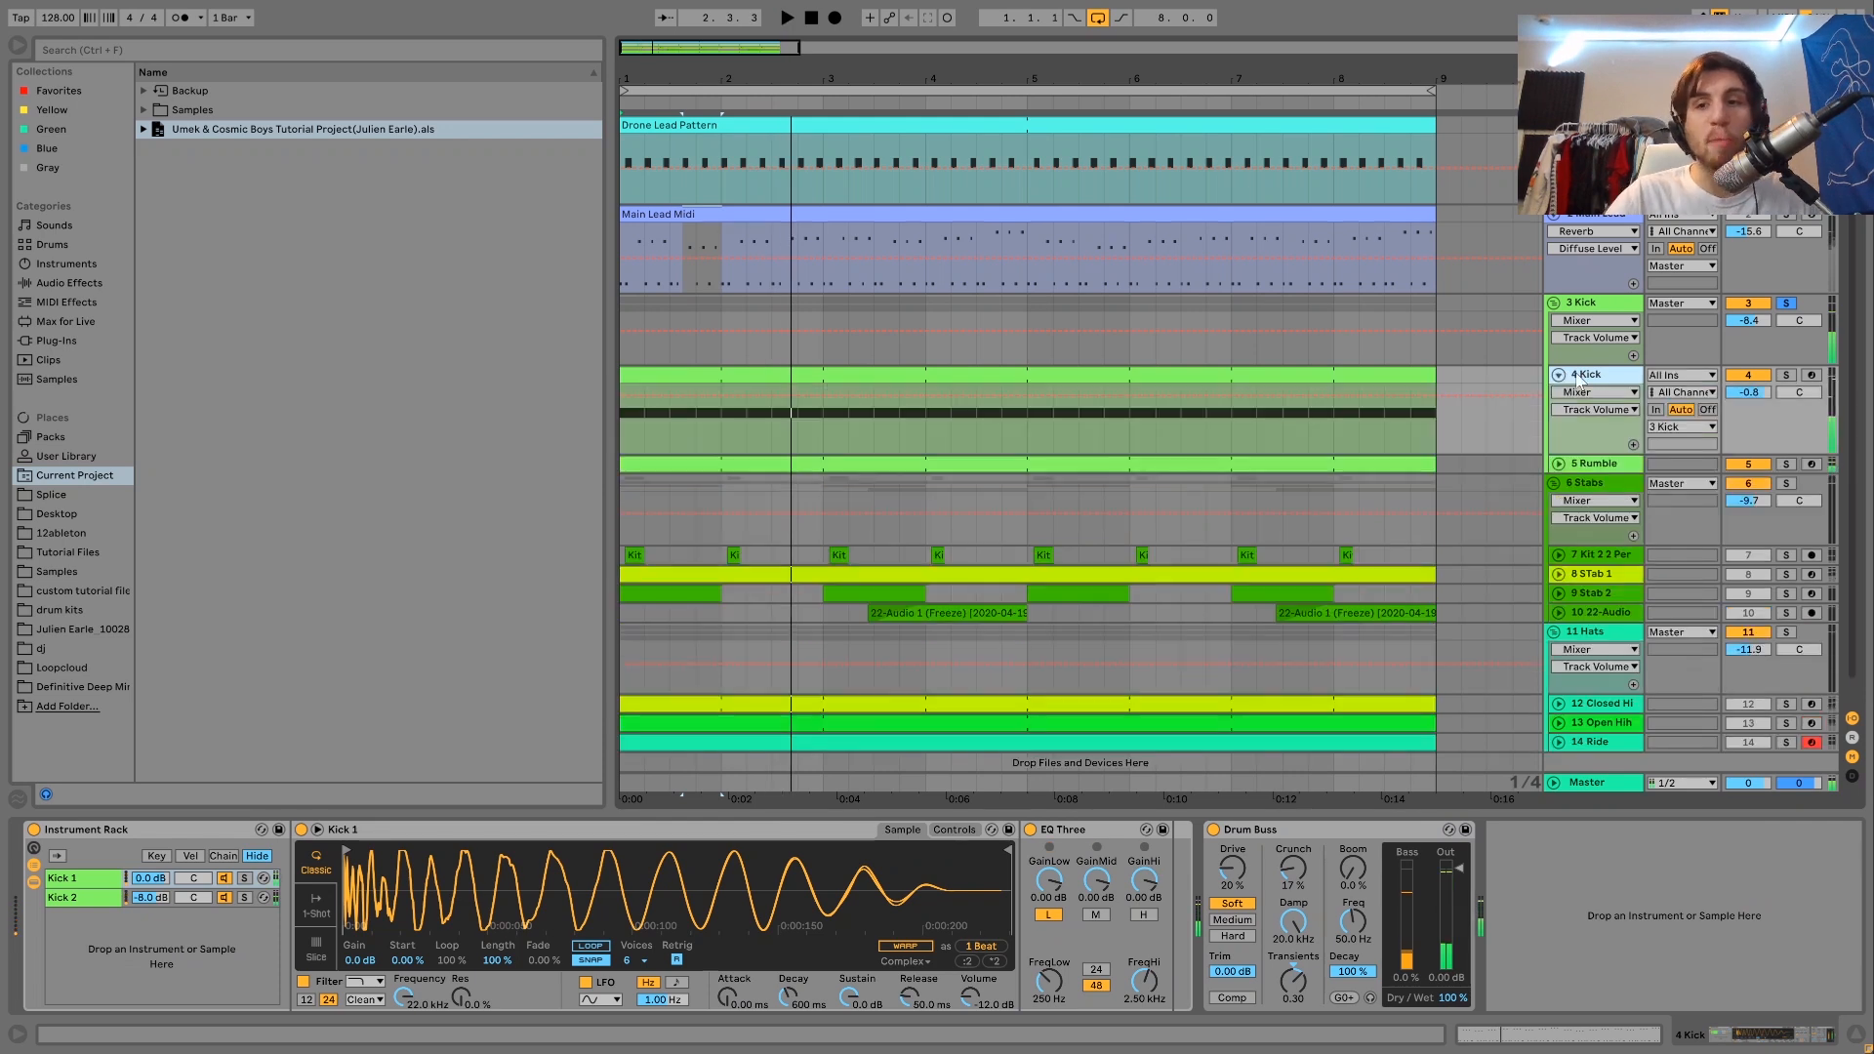
{"action": "left_click", "coordinate": [1558, 464]}
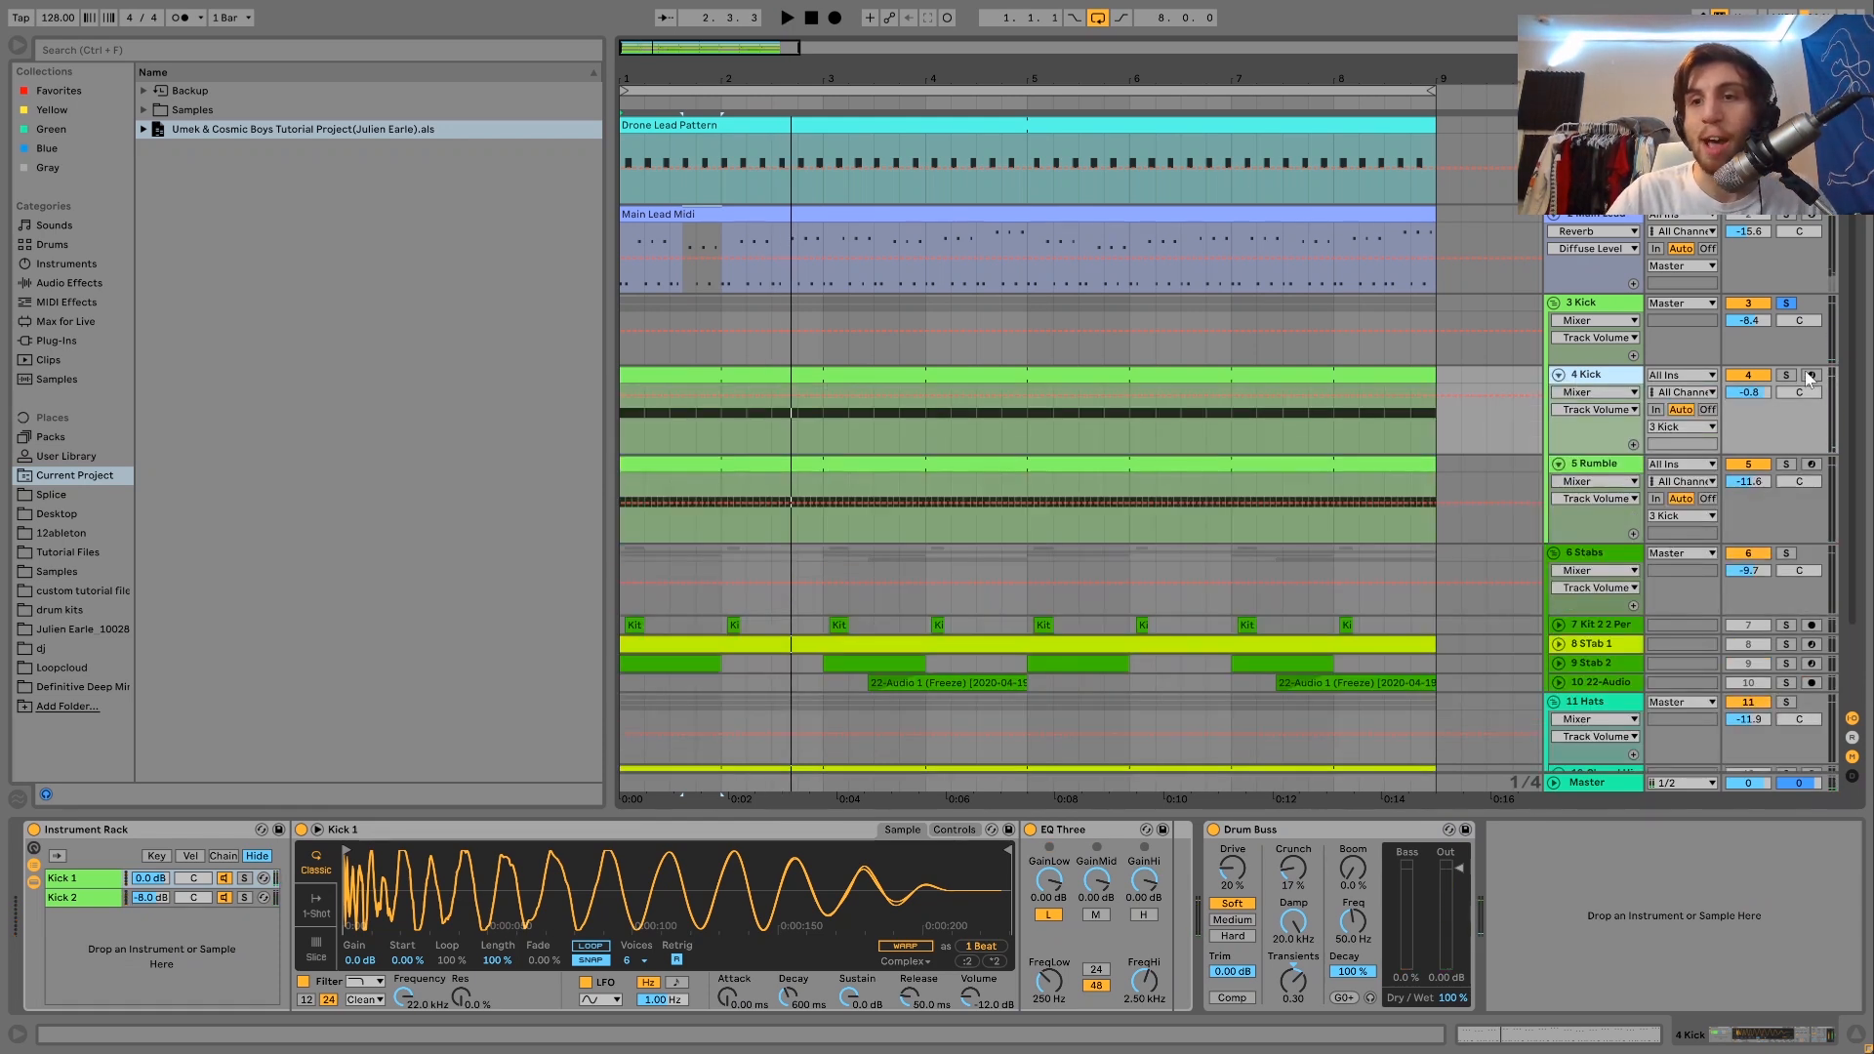
Solo the Kick track inside the Kick group and play it with its device chain in view.
{"action": "left_click", "coordinate": [1786, 374]}
{"action": "key", "text": "space"}
{"action": "left_click", "coordinate": [1606, 375]}
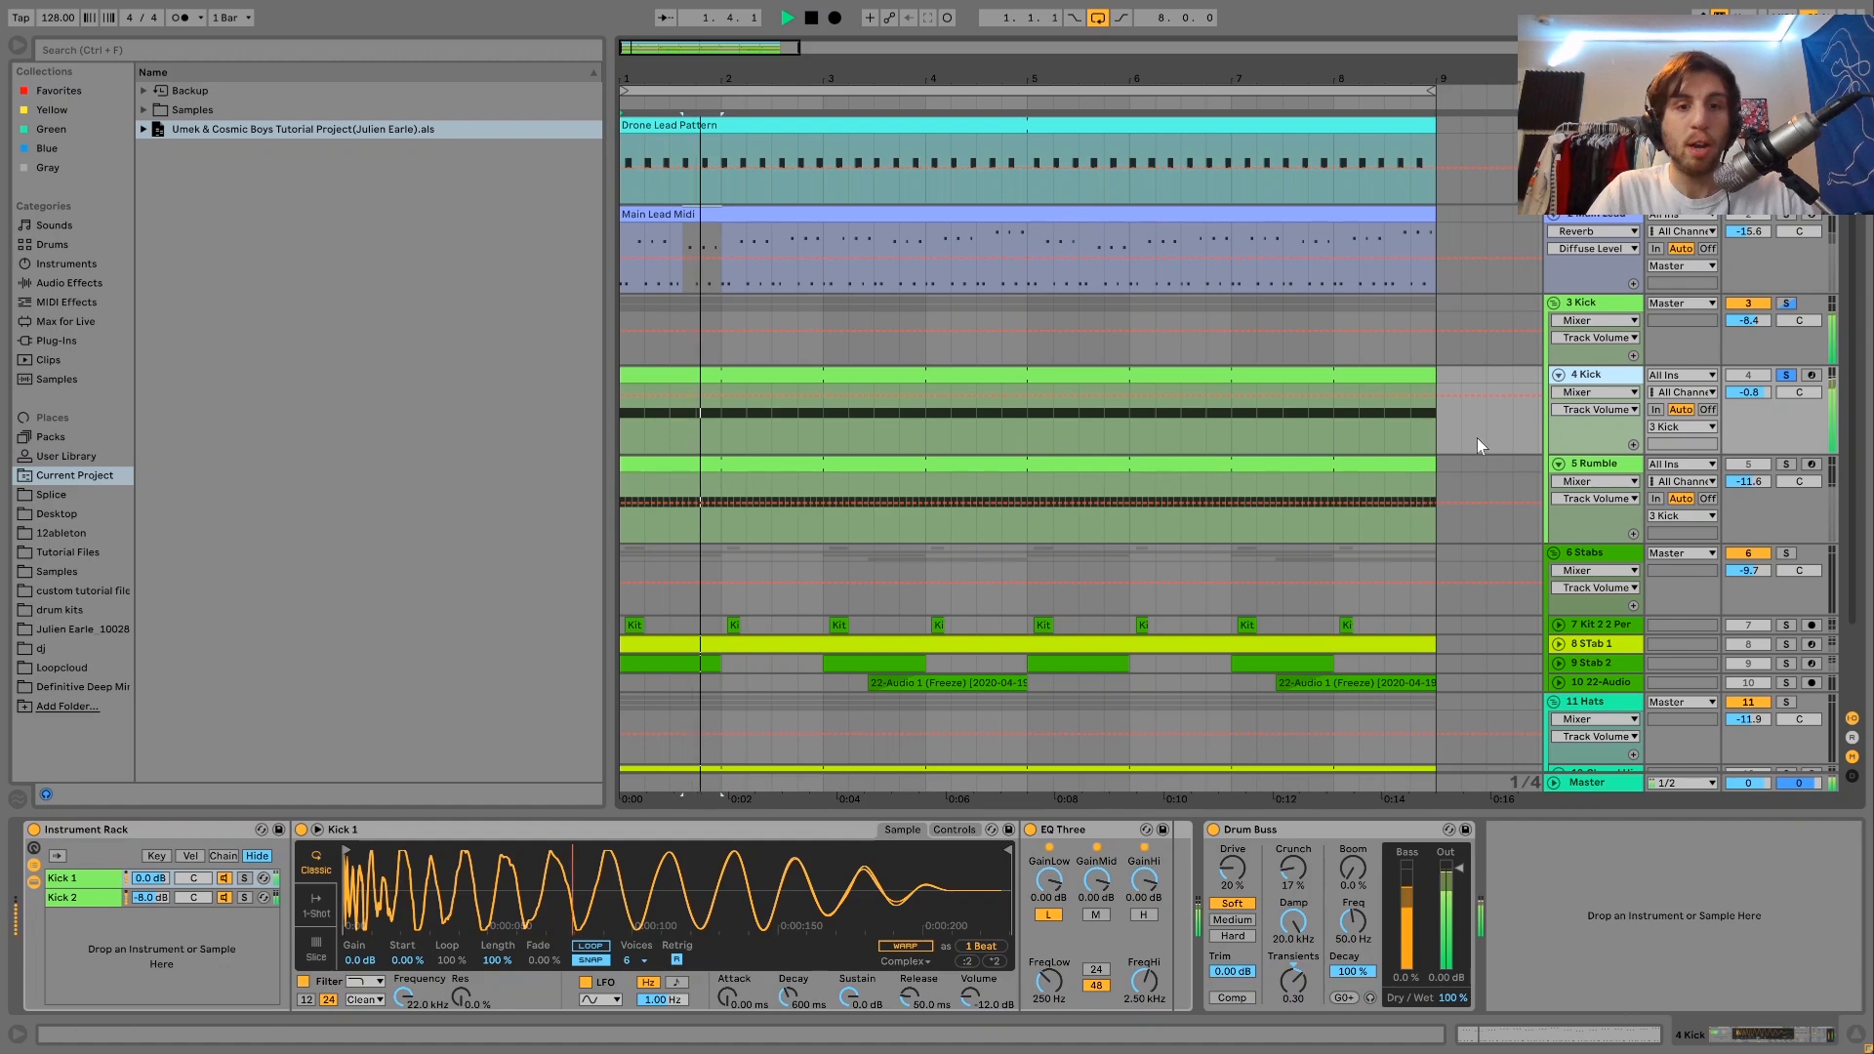
Solo the Kick 1 and Kick 2 chains of the Instrument Rack in turn and listen to each layer alone.
{"action": "key", "text": "space"}
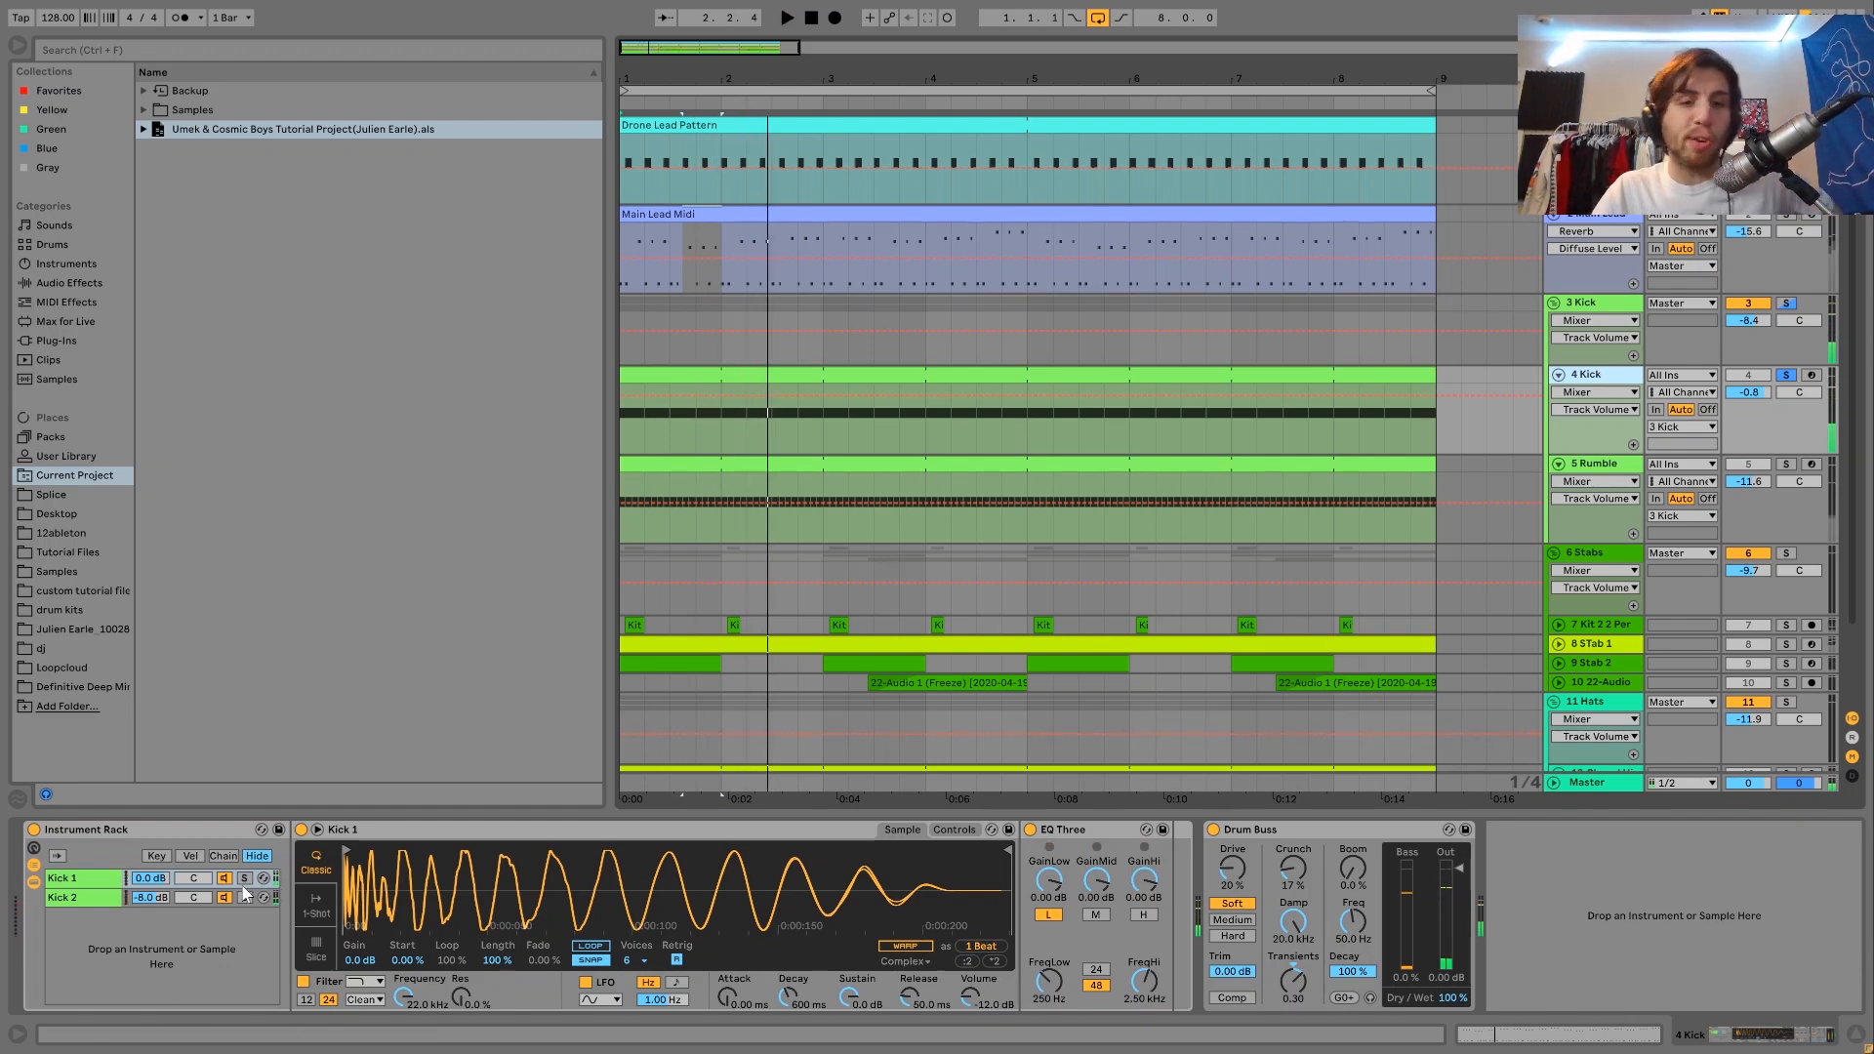
{"action": "left_click", "coordinate": [244, 877]}
{"action": "key", "text": "space"}
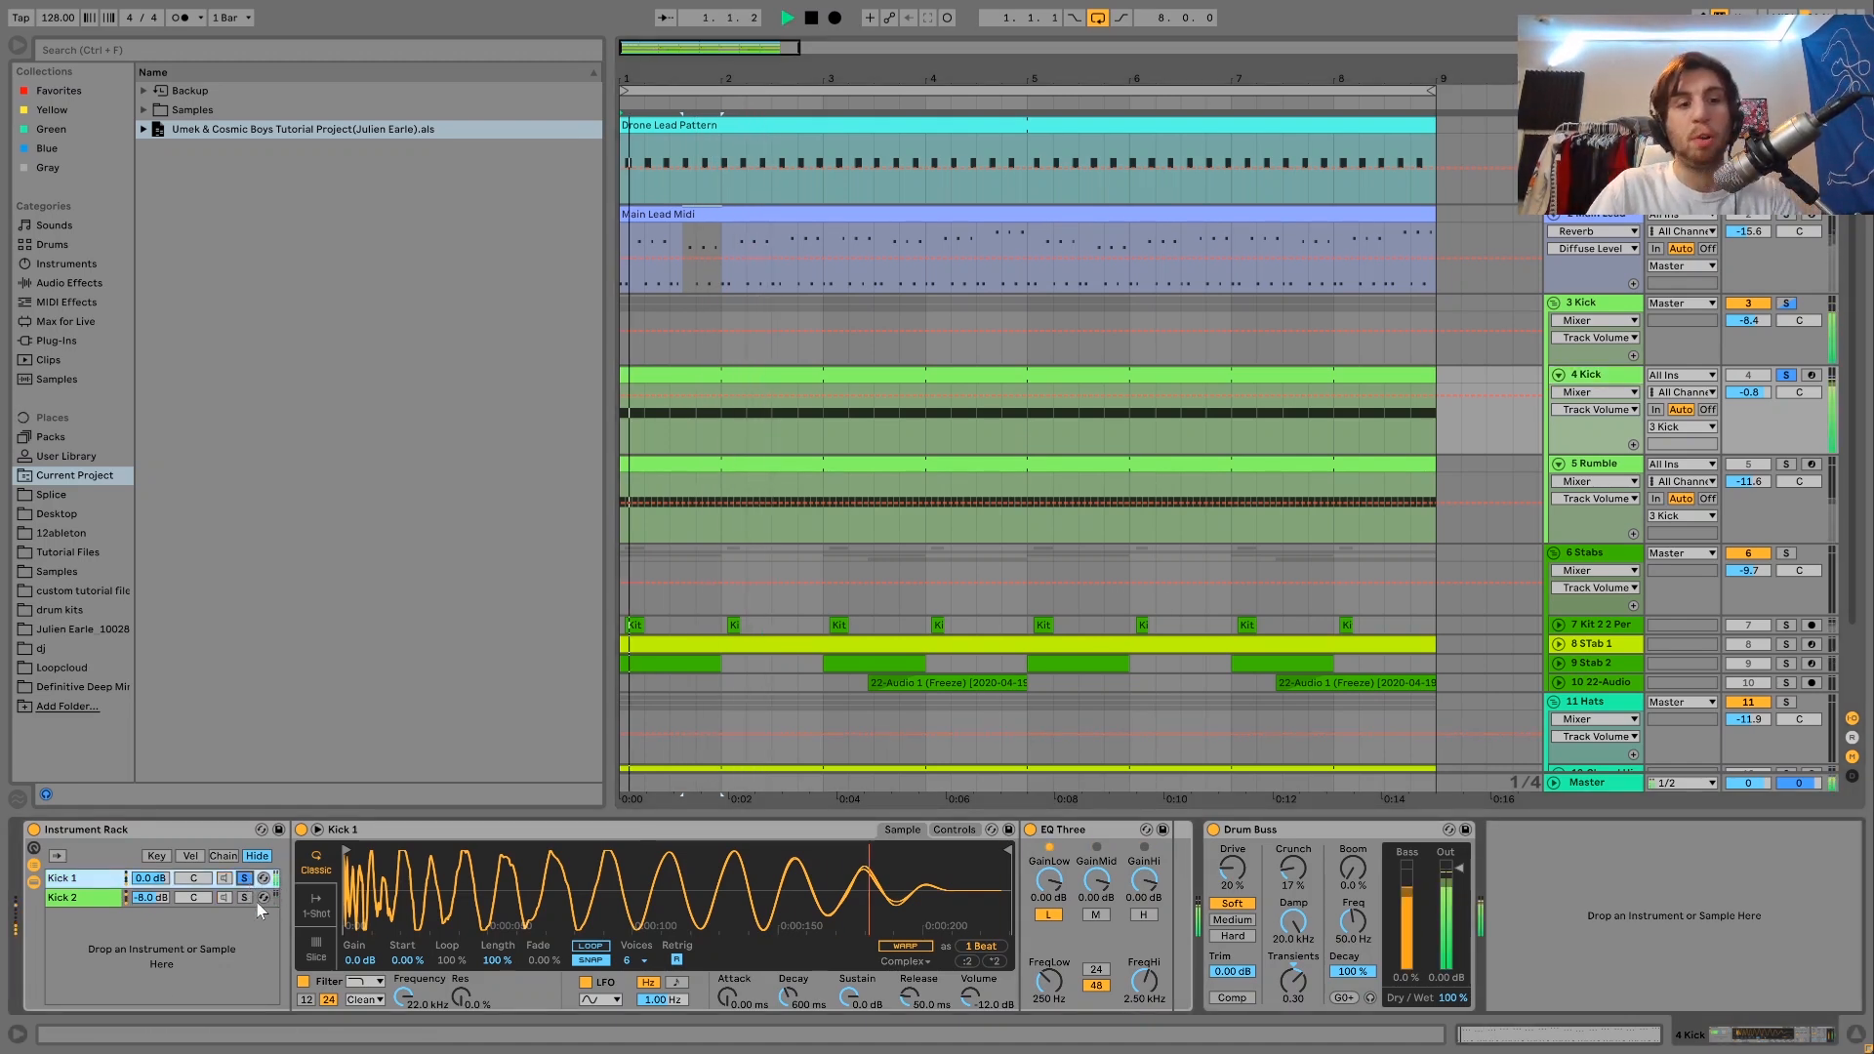
{"action": "left_click", "coordinate": [249, 898]}
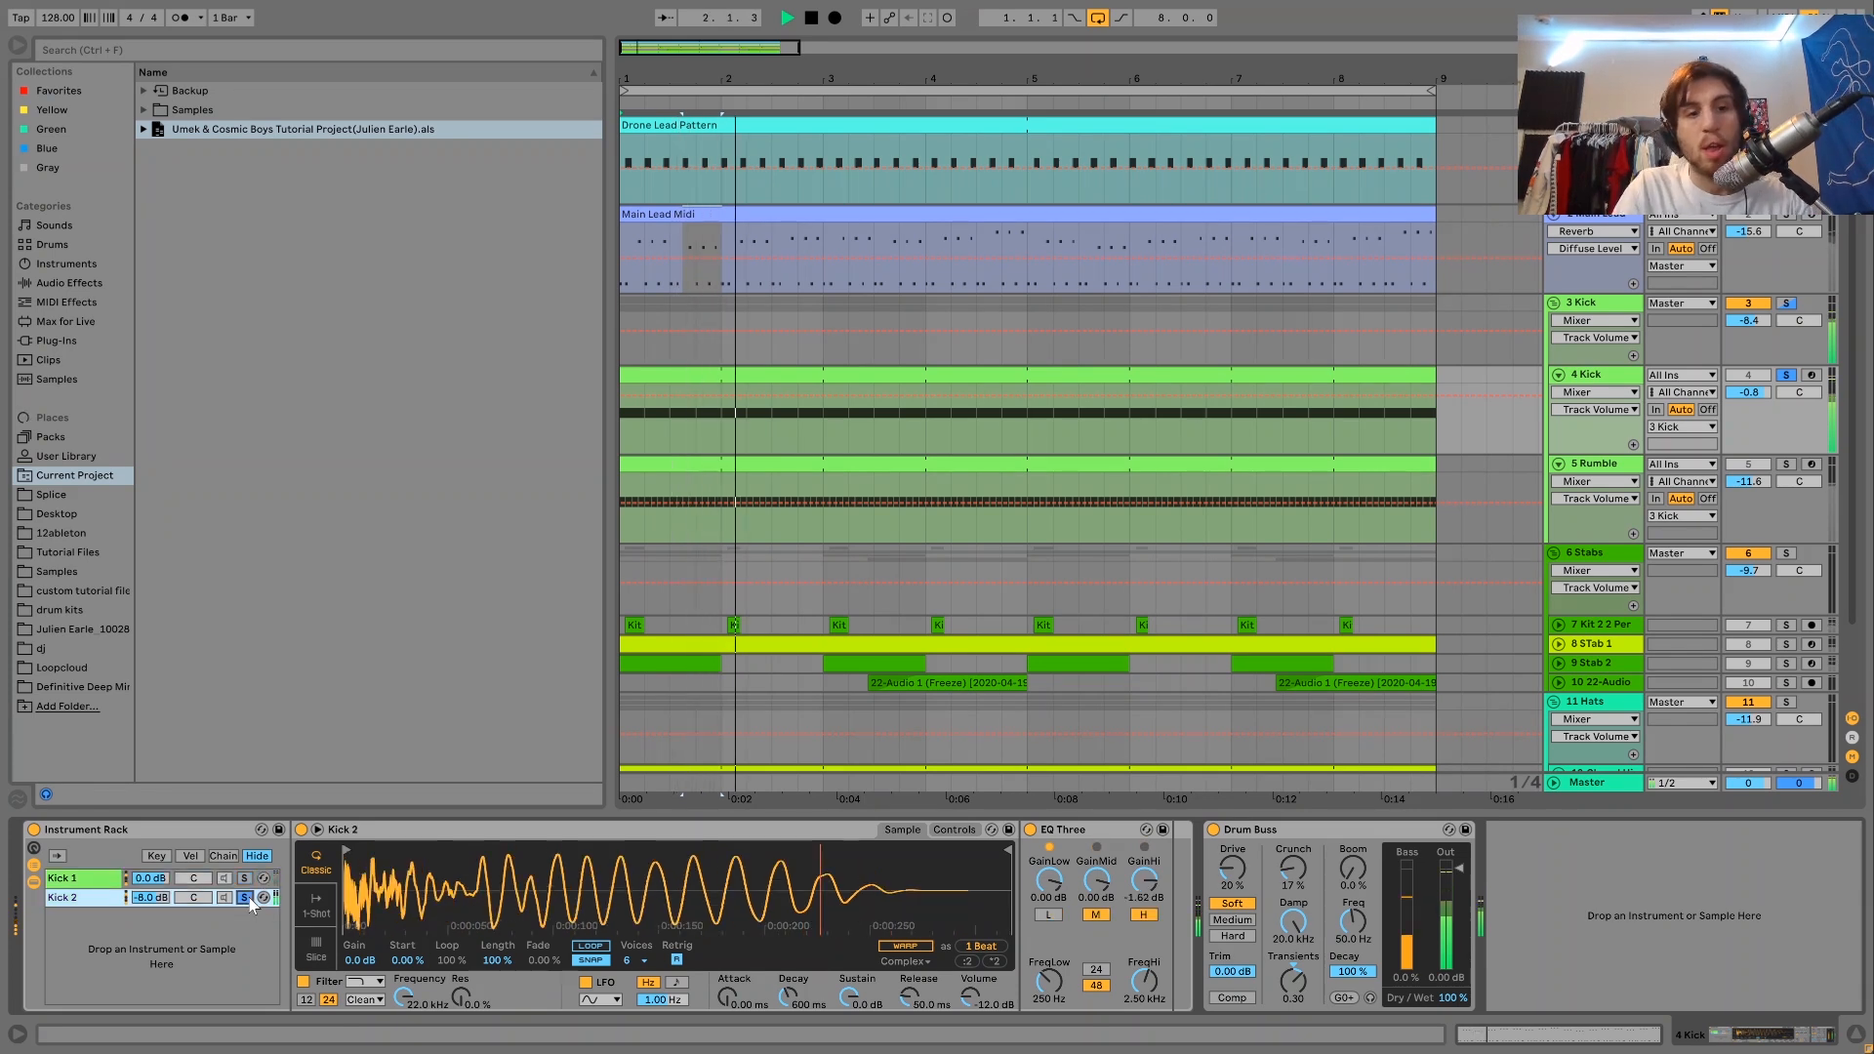
{"action": "left_click", "coordinate": [245, 898]}
{"action": "key", "text": "space"}
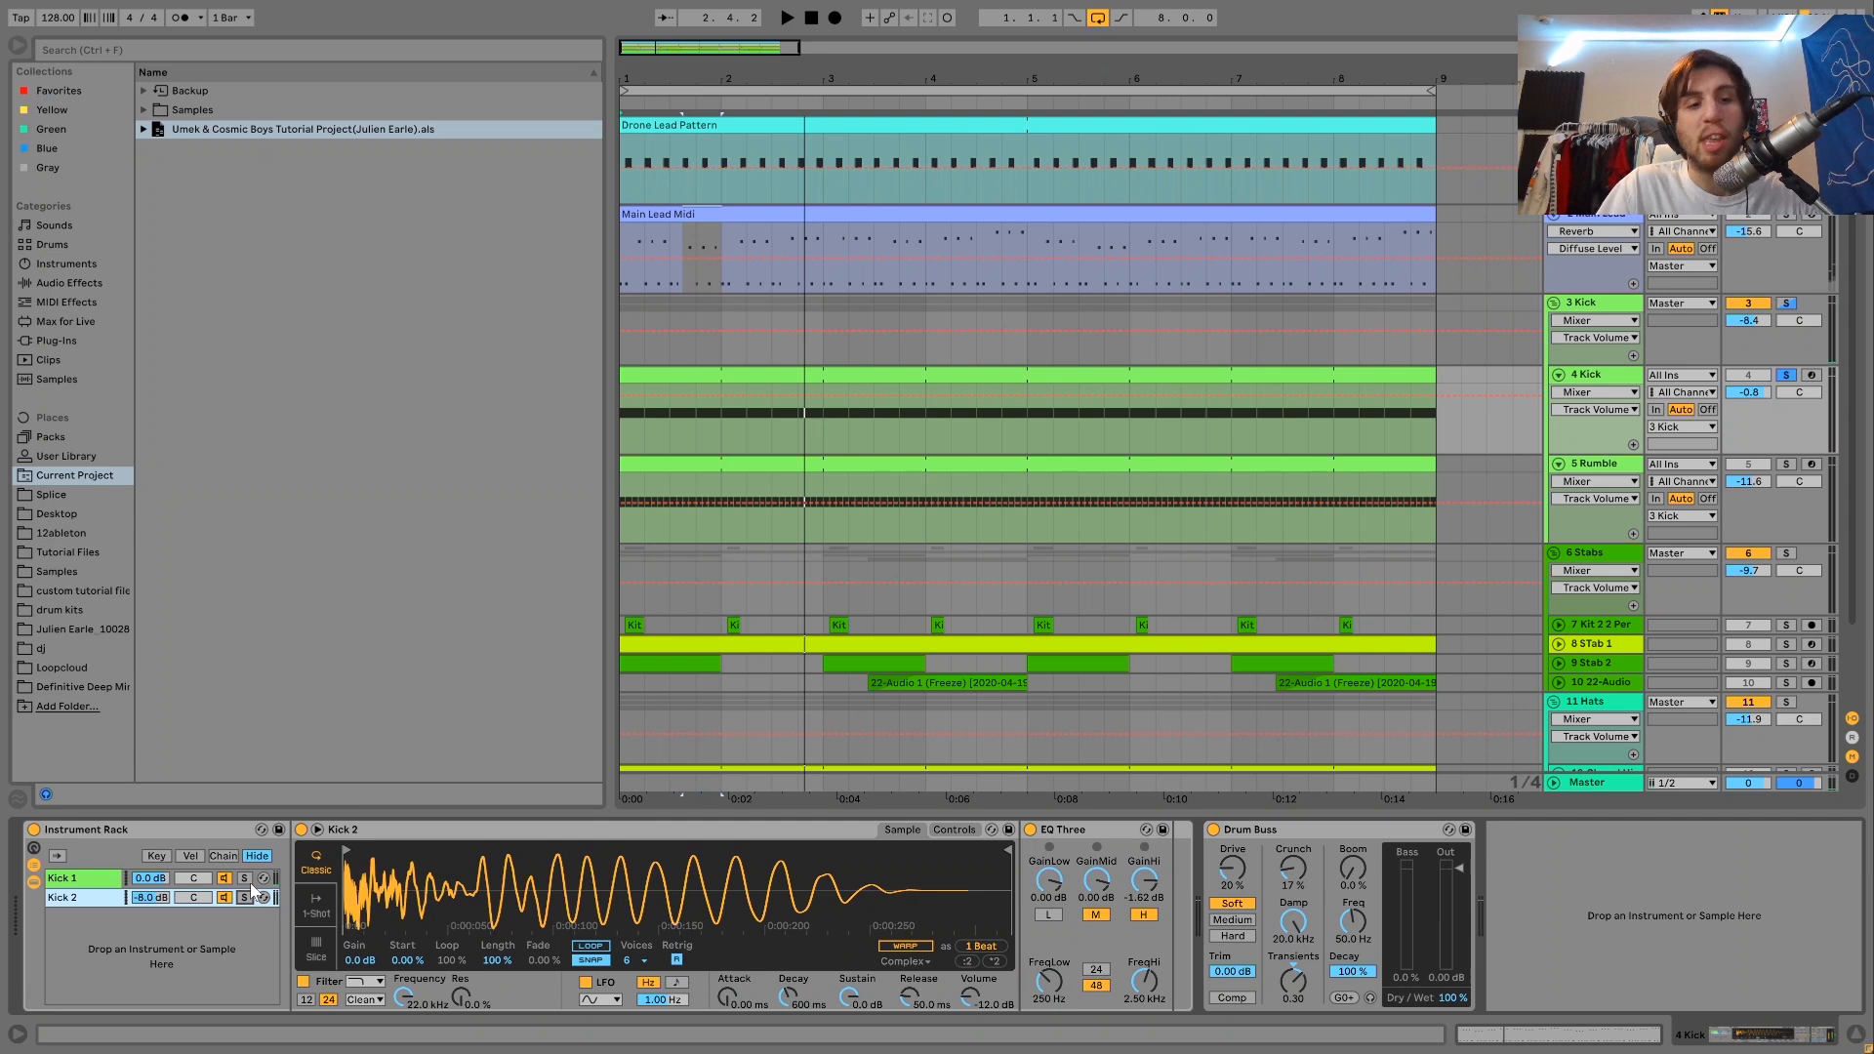
Solo the Kick 1 chain and compare its sound with EQ Three bypassed and enabled.
{"action": "left_click", "coordinate": [245, 880]}
{"action": "left_click", "coordinate": [1030, 829]}
{"action": "key", "text": "space"}
{"action": "left_click", "coordinate": [1030, 829]}
Solo the Kick 2 chain, compare it with its EQ Three off and on, and unsolo the chain.
{"action": "left_click", "coordinate": [244, 895]}
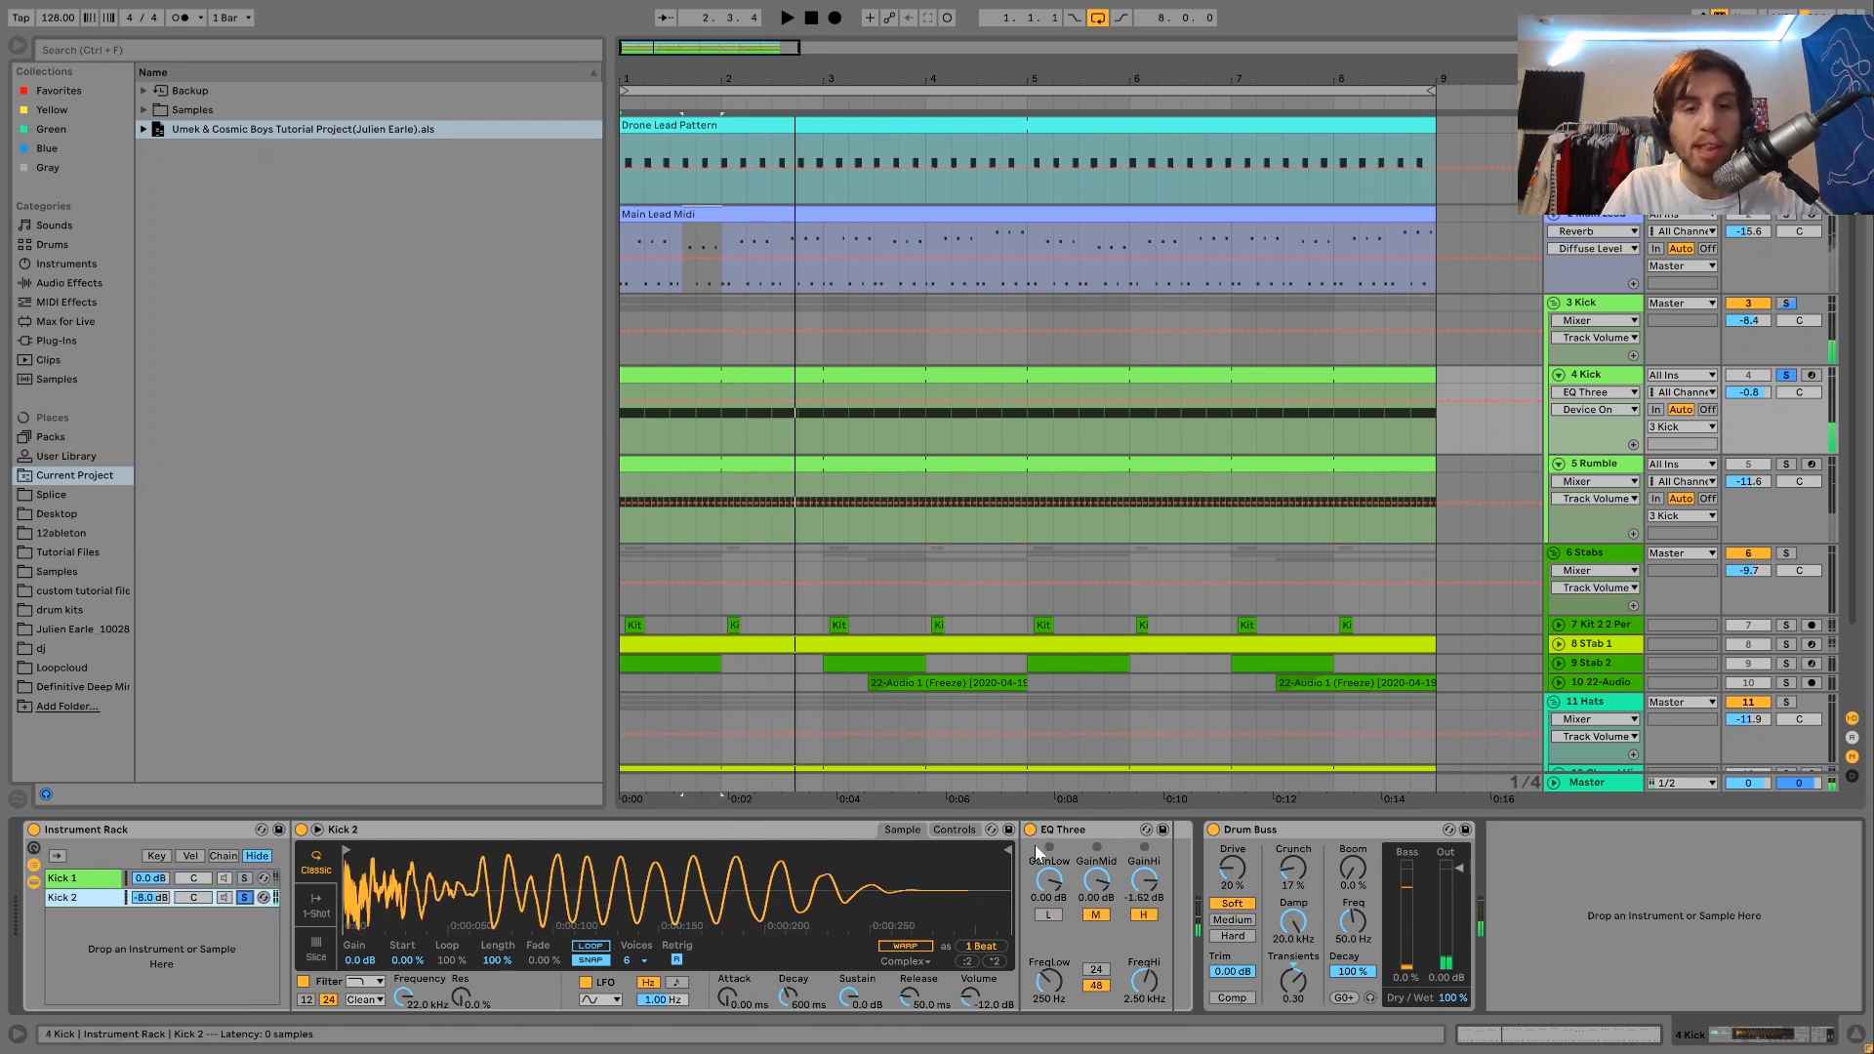
{"action": "left_click", "coordinate": [1034, 831]}
{"action": "left_click", "coordinate": [1031, 828]}
{"action": "key", "text": "space"}
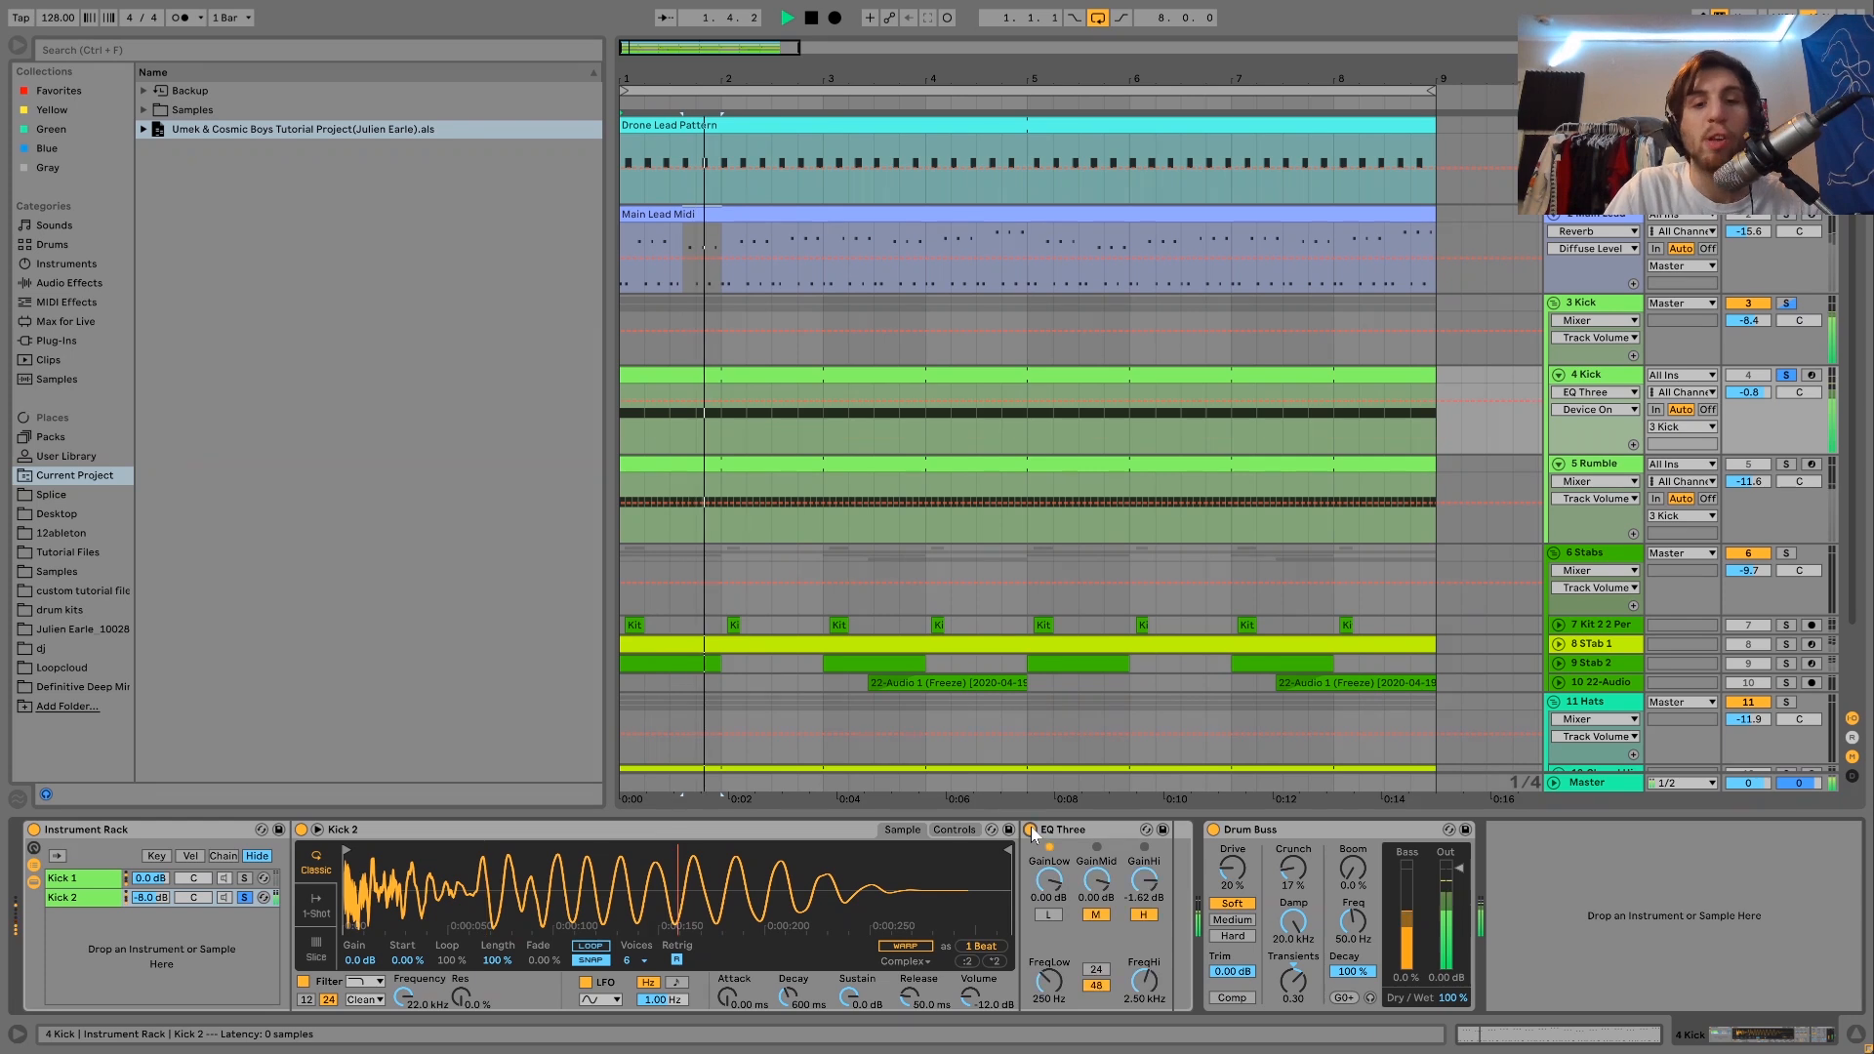
{"action": "key", "text": "space"}
{"action": "key", "text": "space"}
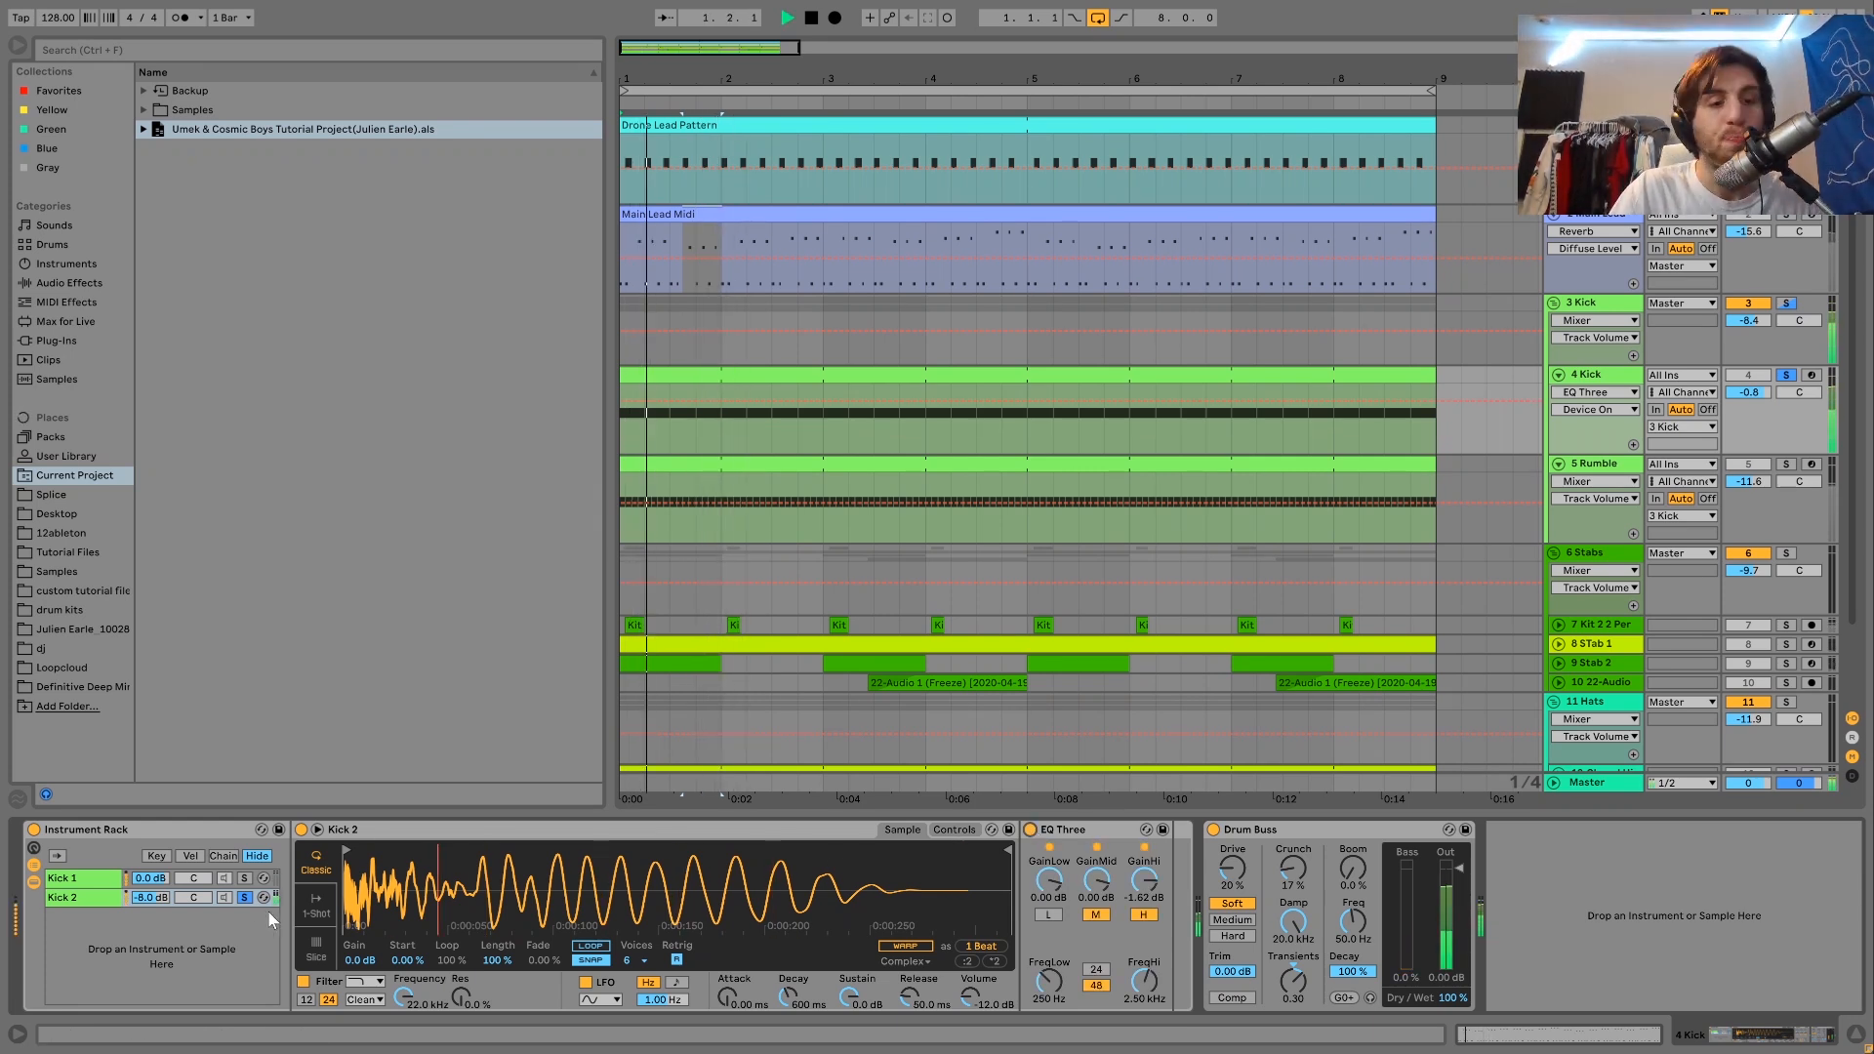
{"action": "left_click", "coordinate": [244, 896]}
{"action": "key", "text": "space"}
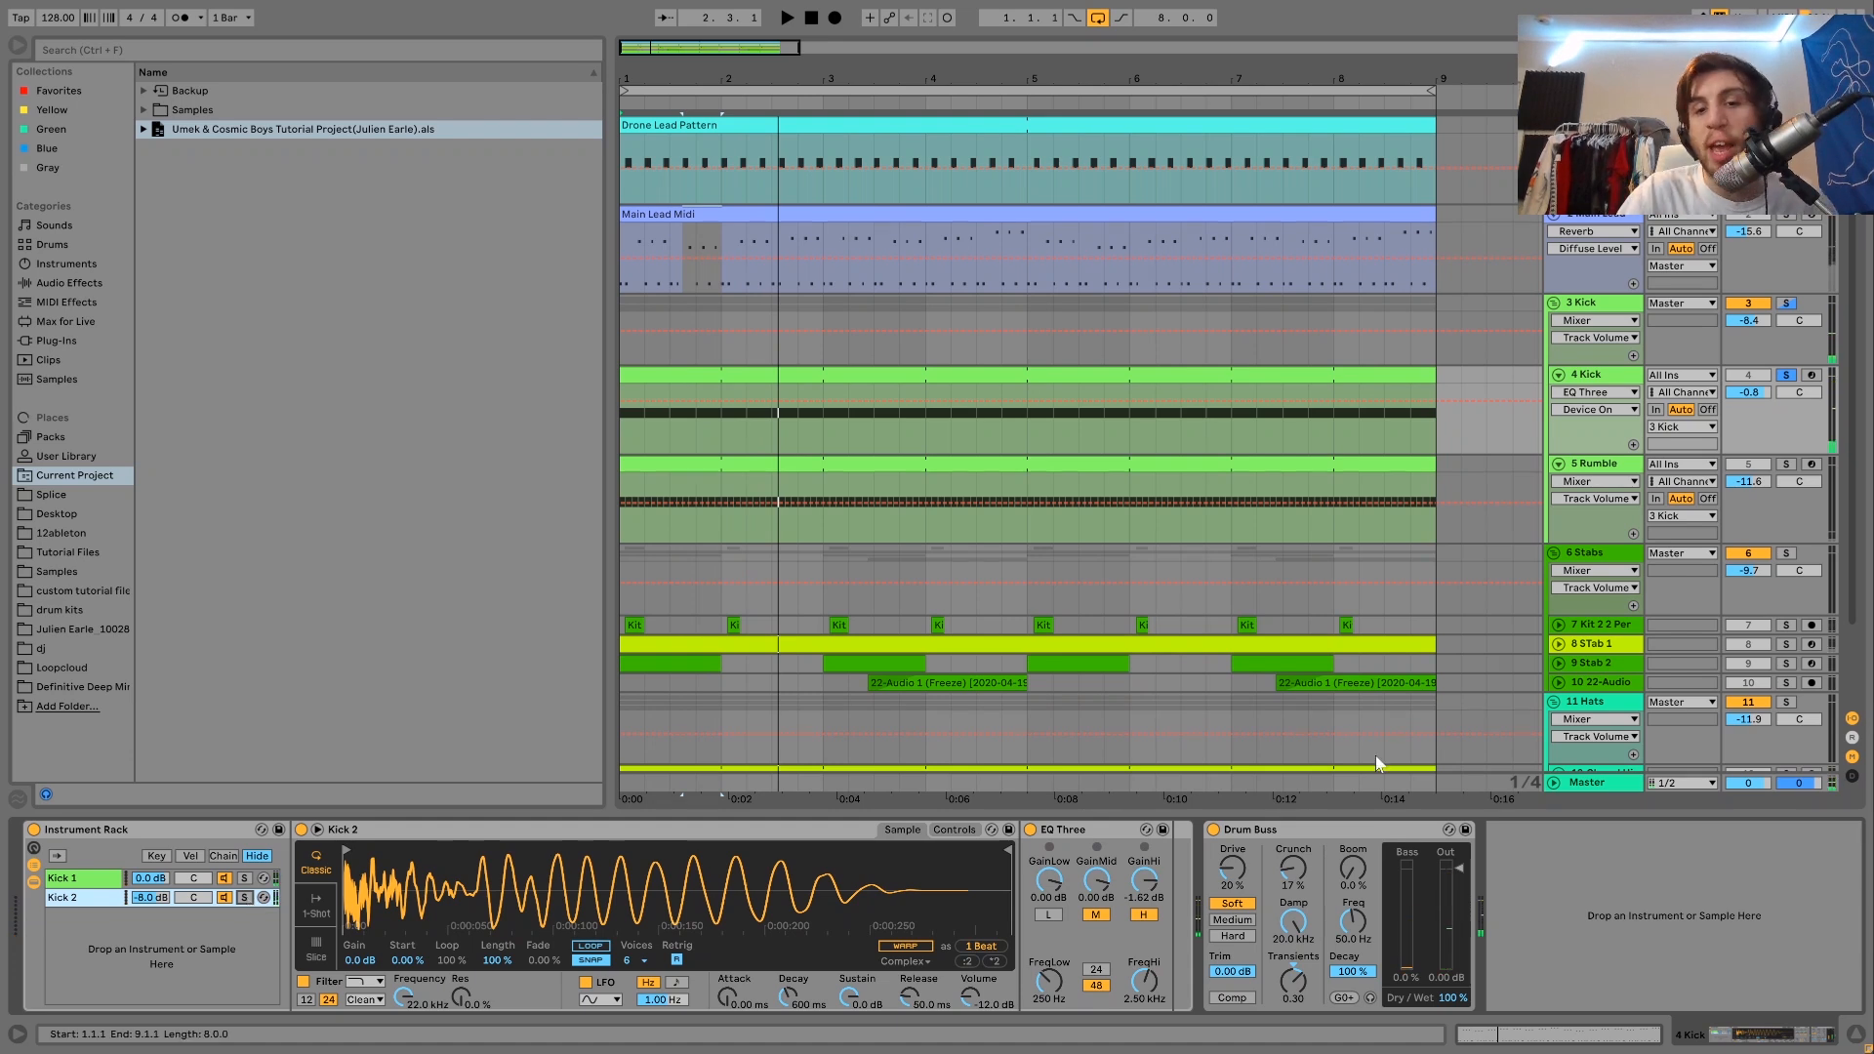
Play both kick layers together, then solo the Rumble track and view its devices and the MIDI notes of its clip.
{"action": "key", "text": "space"}
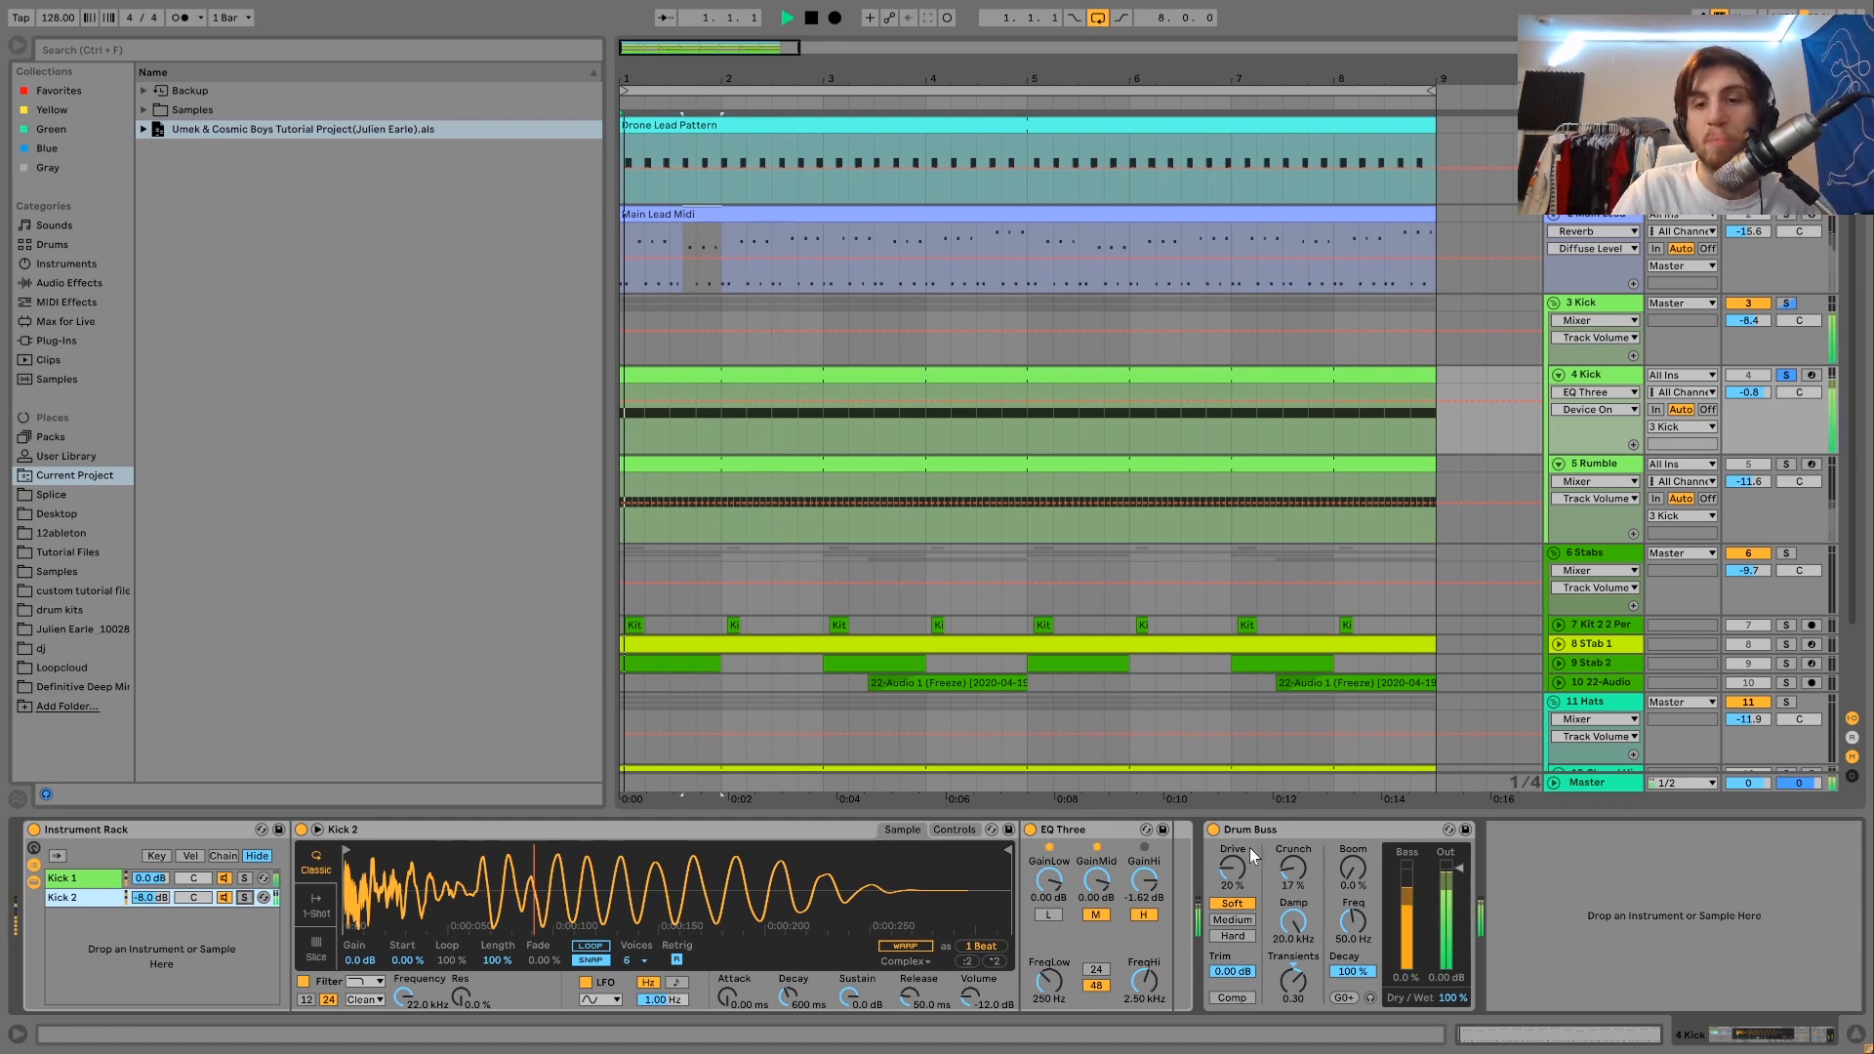
{"action": "left_click", "coordinate": [1786, 465]}
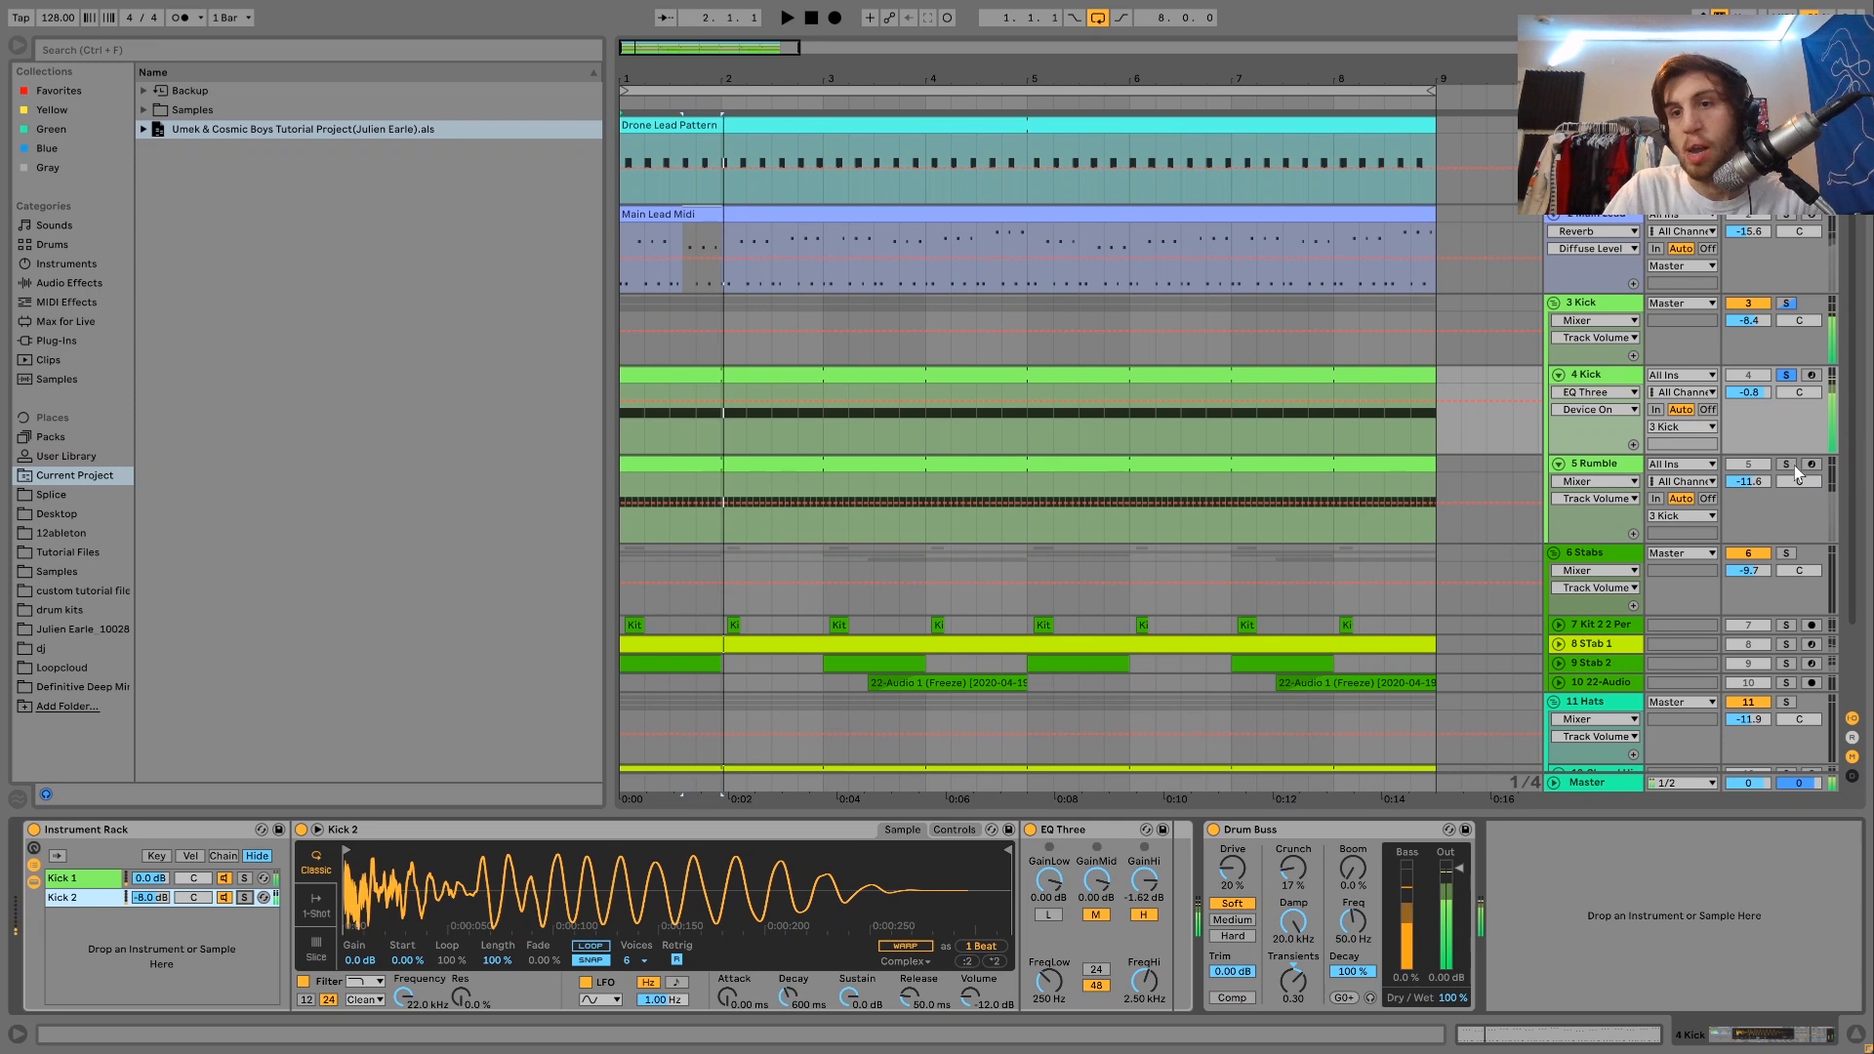
{"action": "key", "text": "space"}
{"action": "left_click", "coordinate": [1590, 465]}
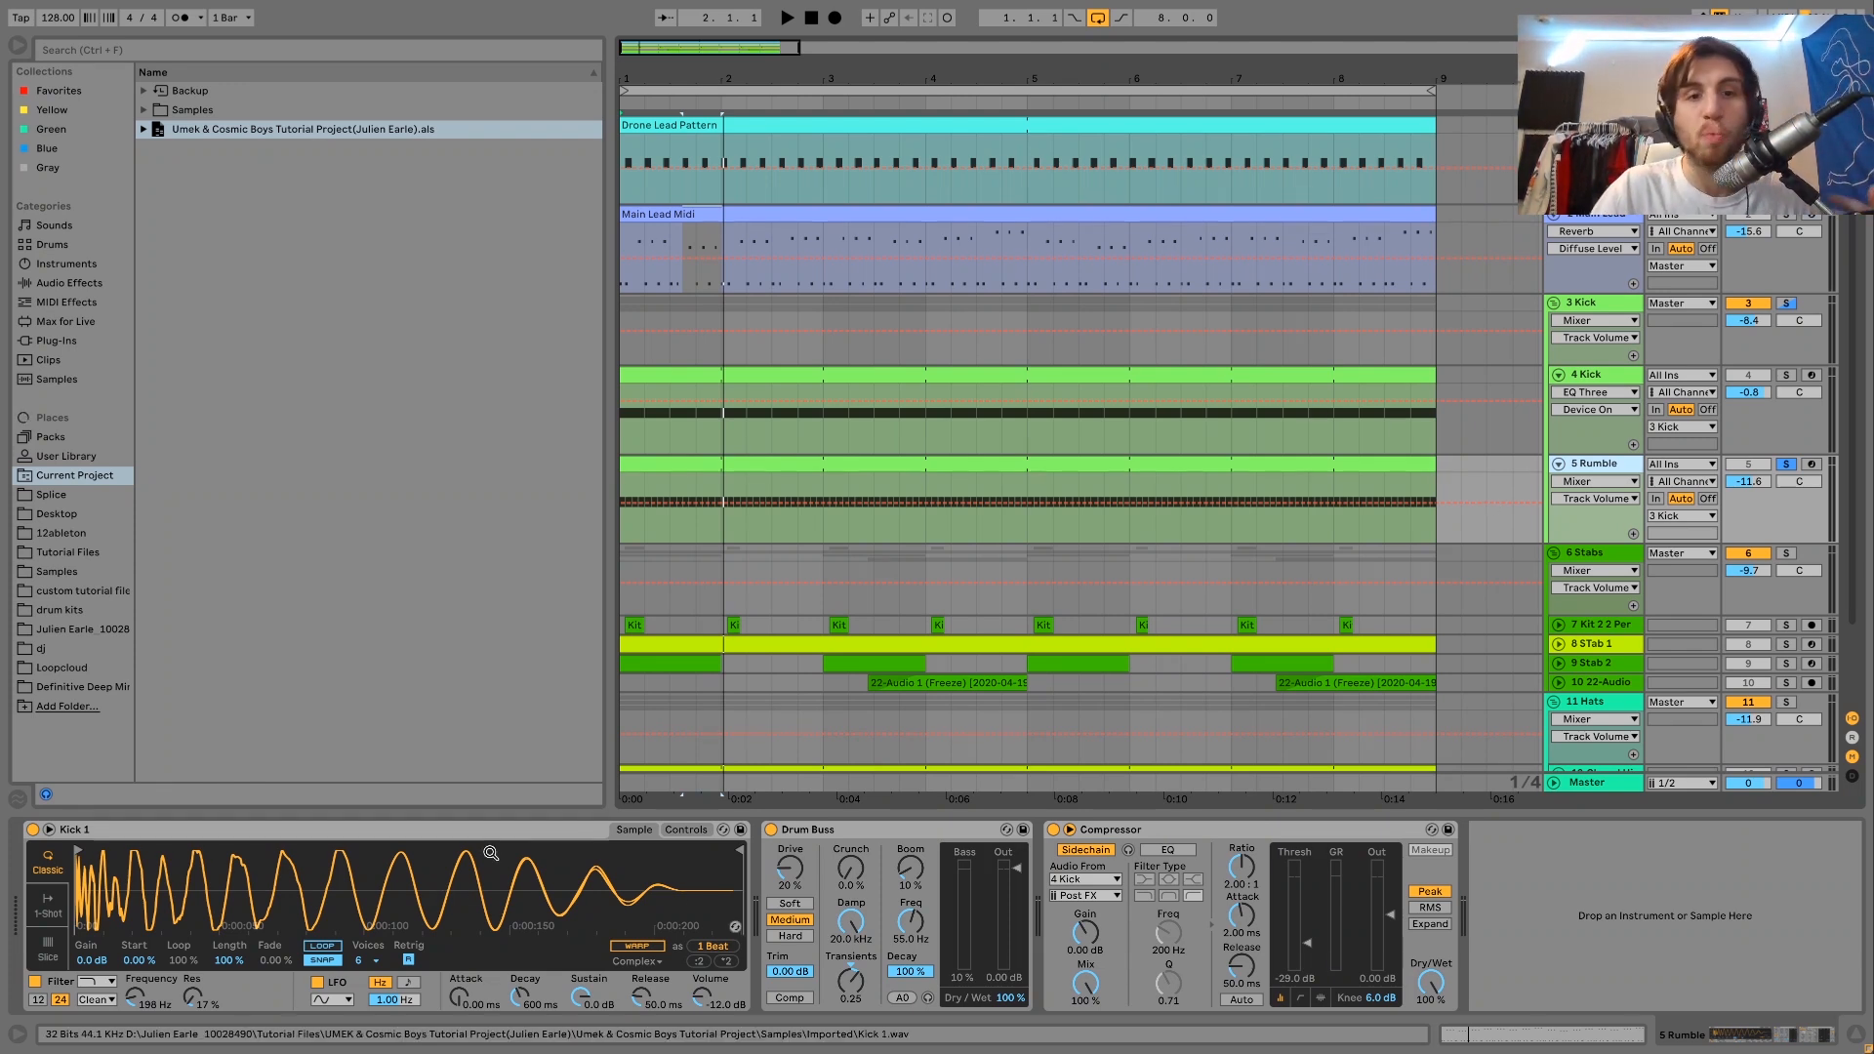
{"action": "double_click", "coordinate": [761, 452]}
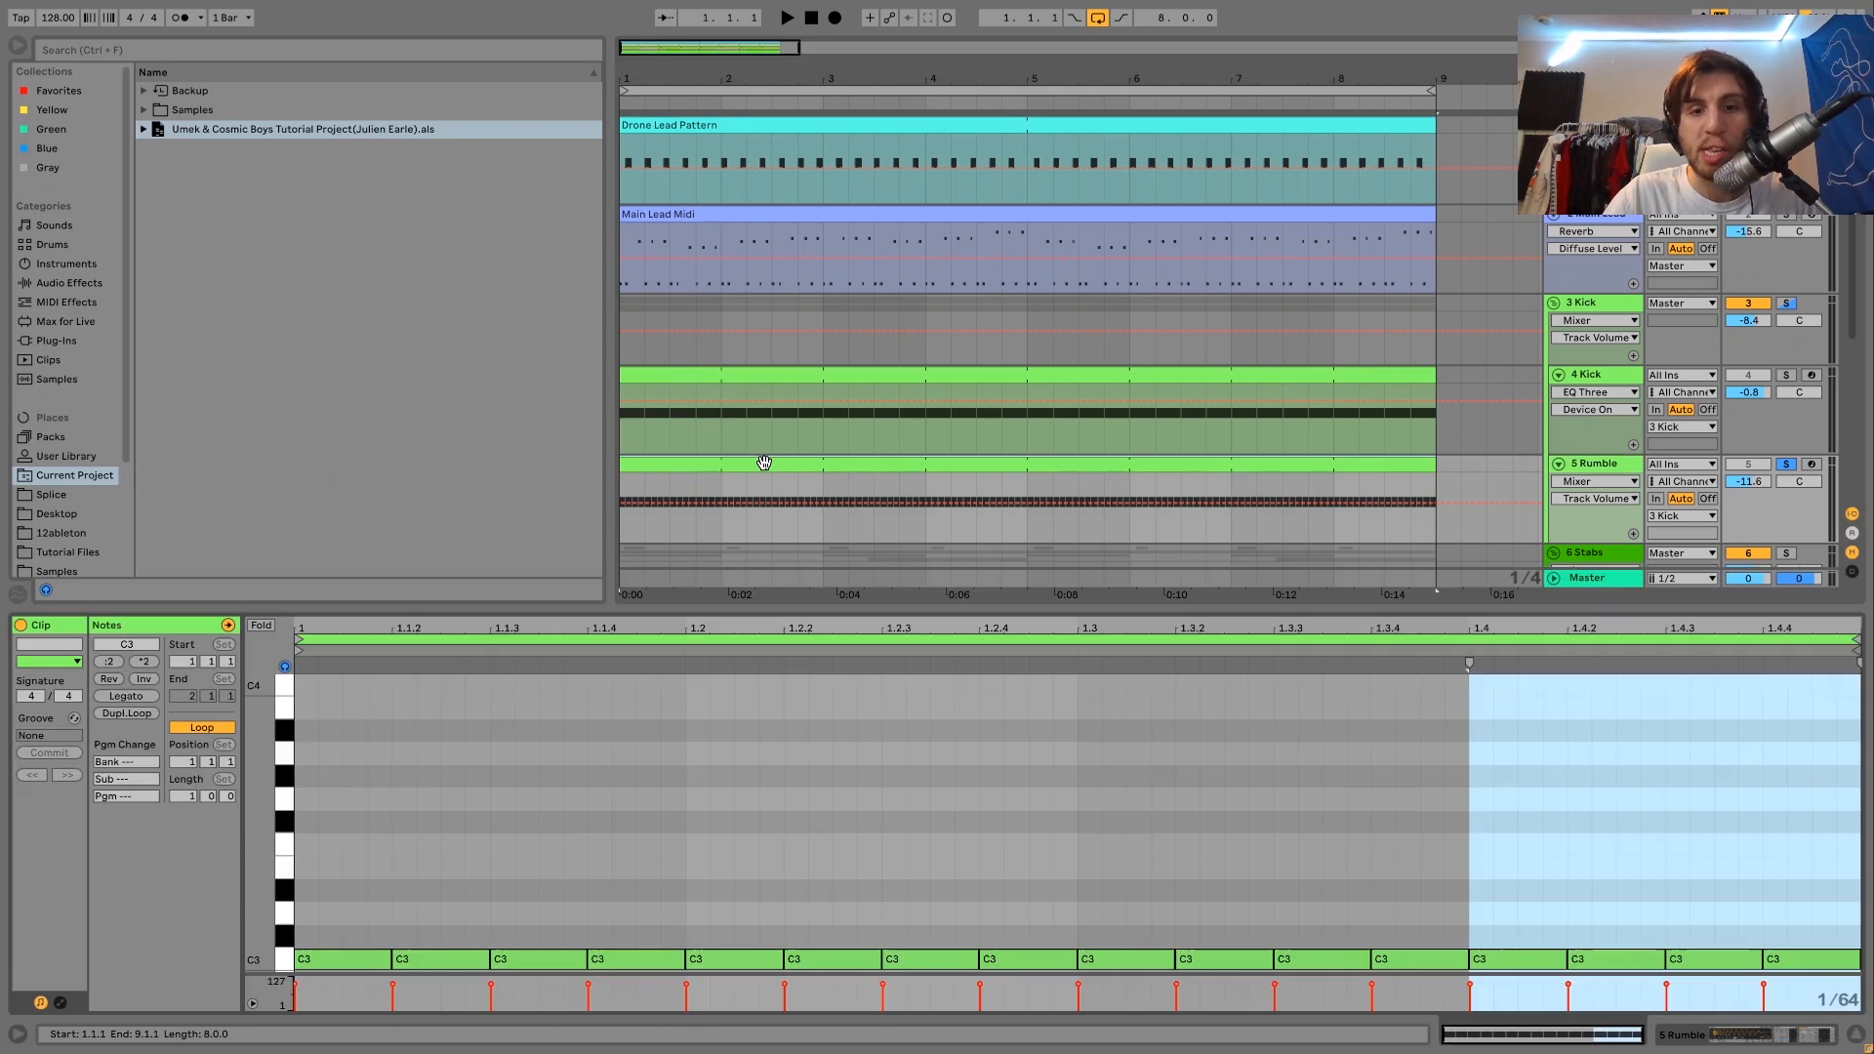
Toggle the Kick 1 sampler's filter on the soloed Rumble track, play it, and display the sampler's filter and envelope controls.
{"action": "left_click", "coordinate": [1600, 465]}
{"action": "left_click", "coordinate": [35, 984]}
{"action": "key", "text": "space"}
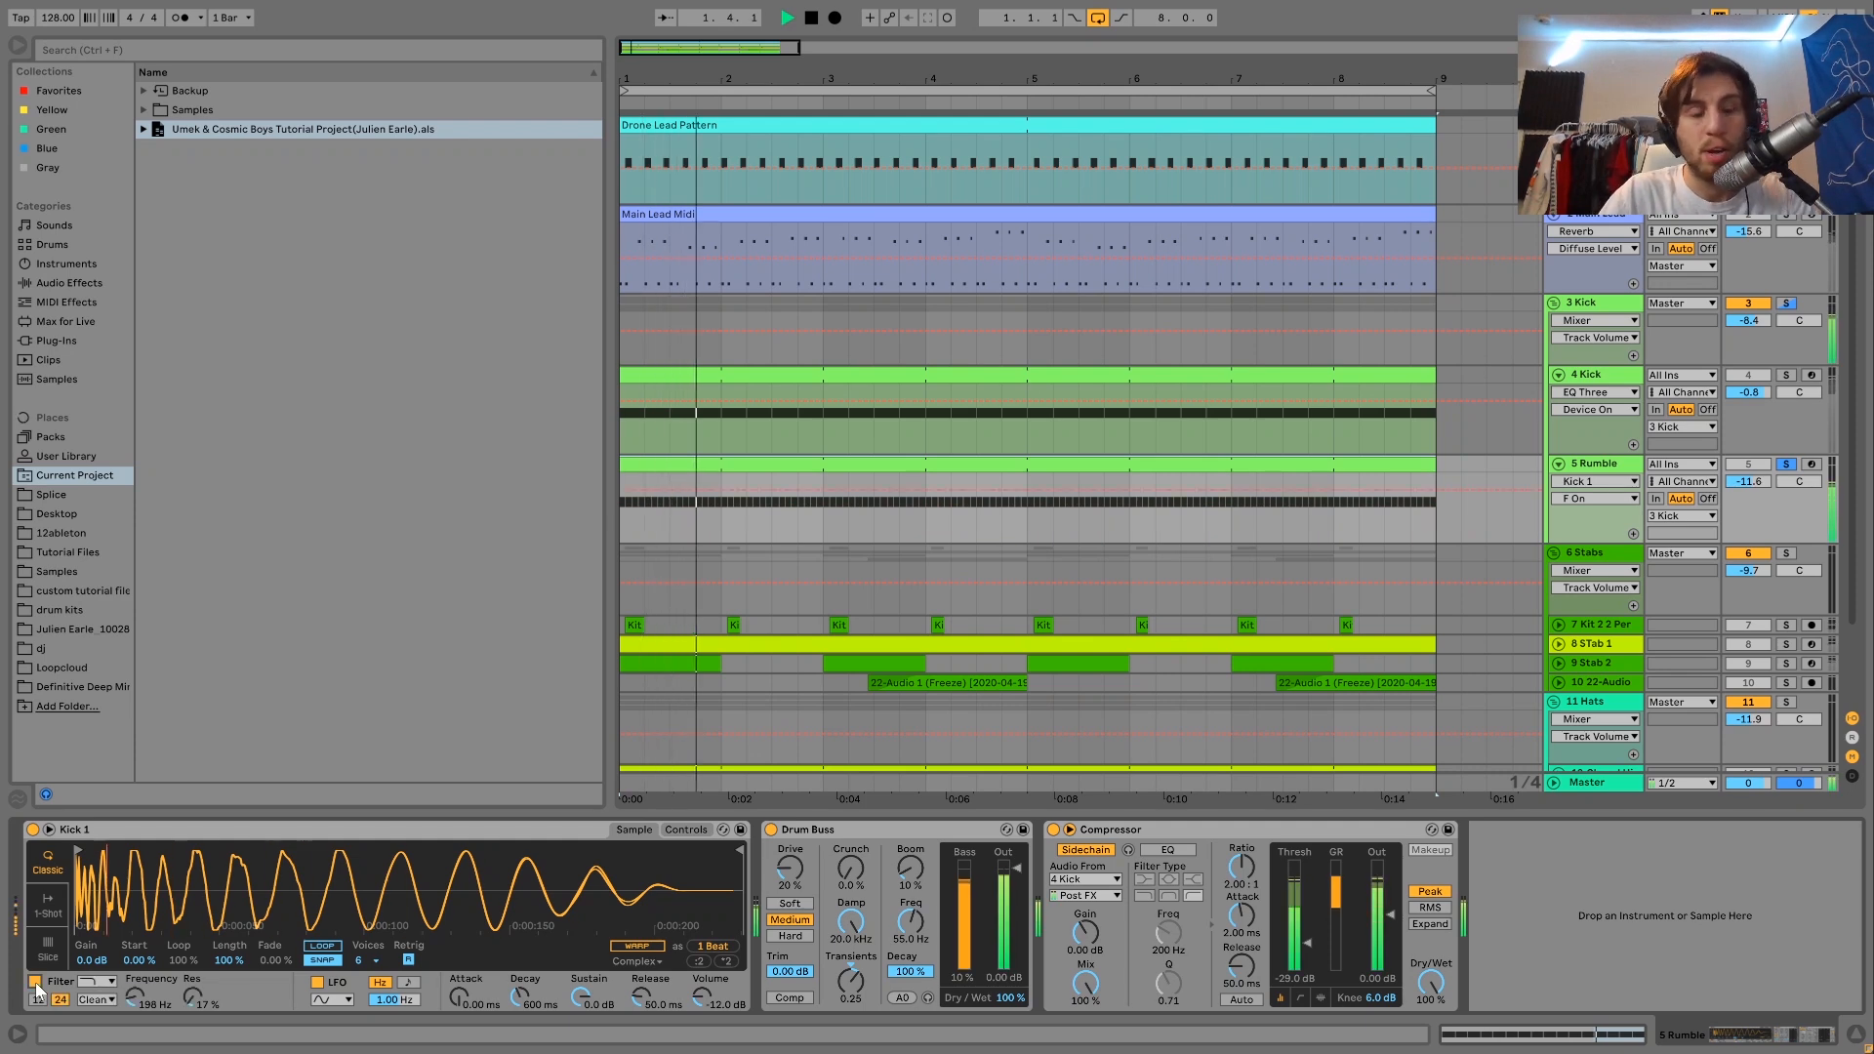
{"action": "key", "text": "space"}
{"action": "left_click", "coordinate": [703, 829]}
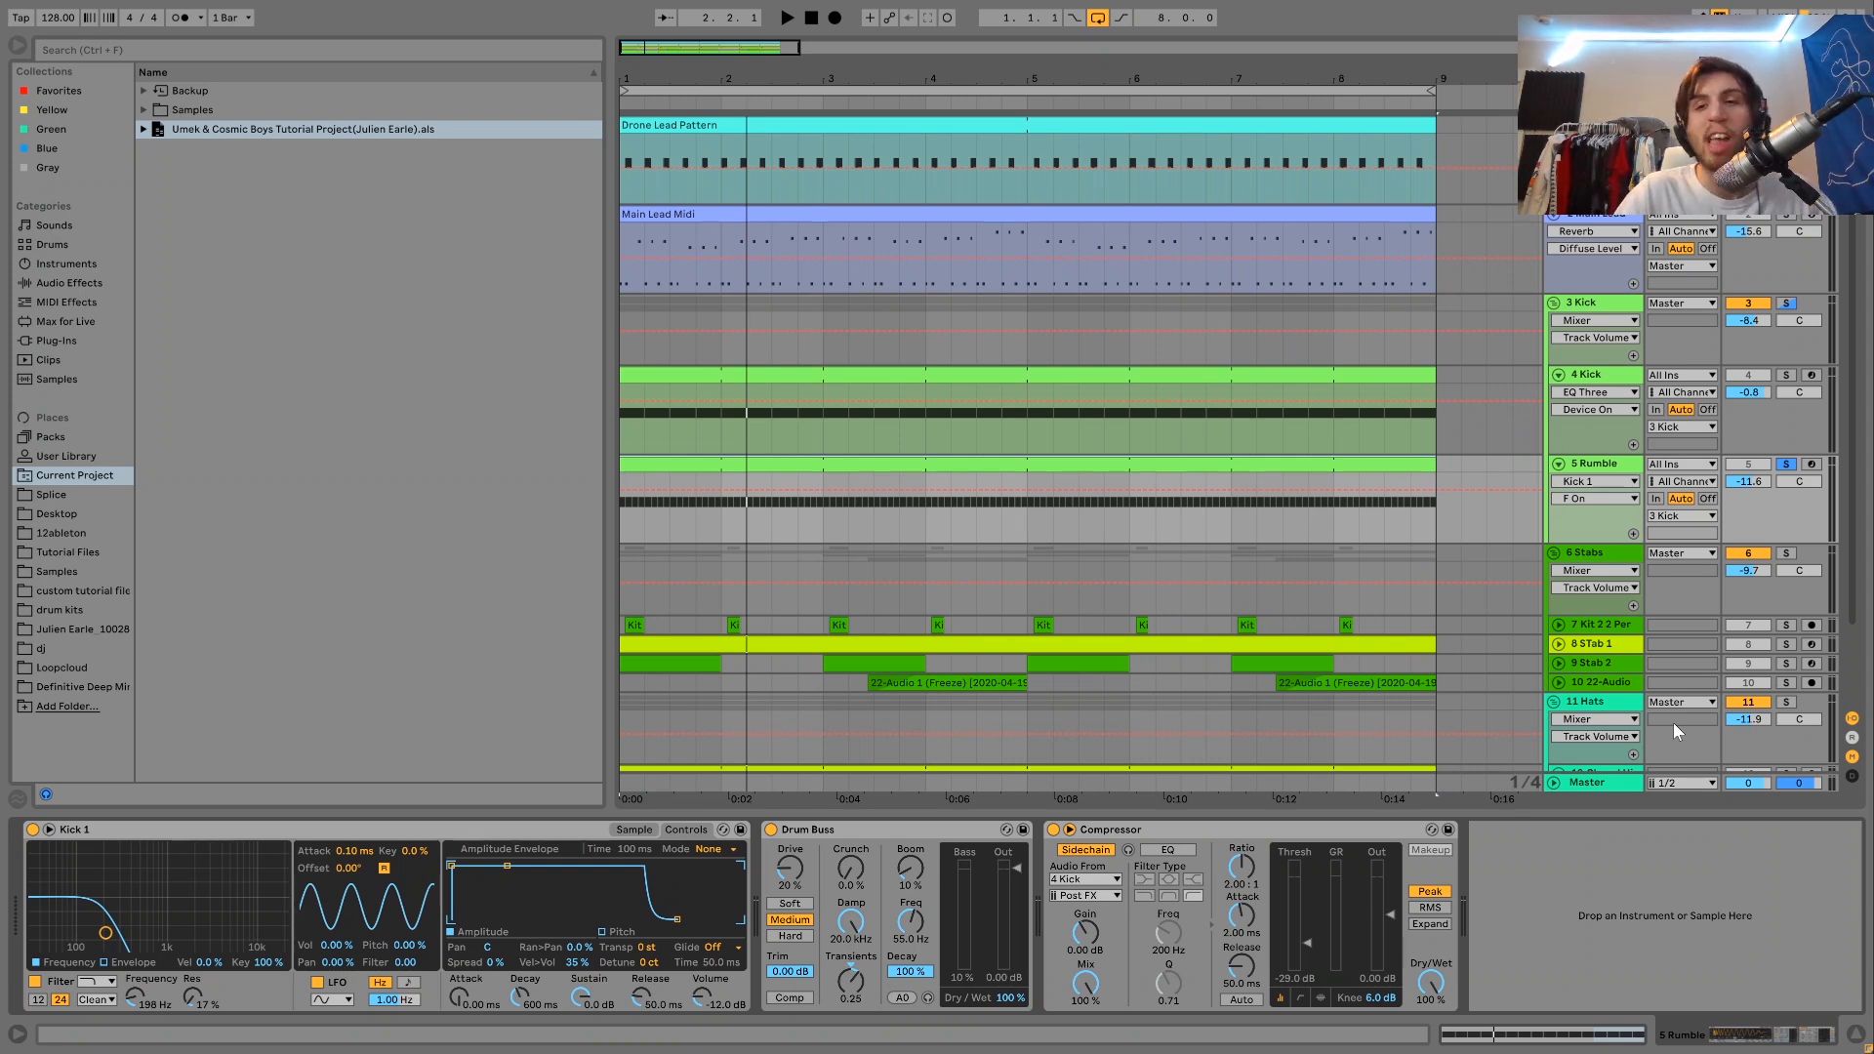
Solo the whole Kick group and play the Kick and Rumble tracks together.
{"action": "left_click", "coordinate": [1786, 304]}
{"action": "key", "text": "space"}
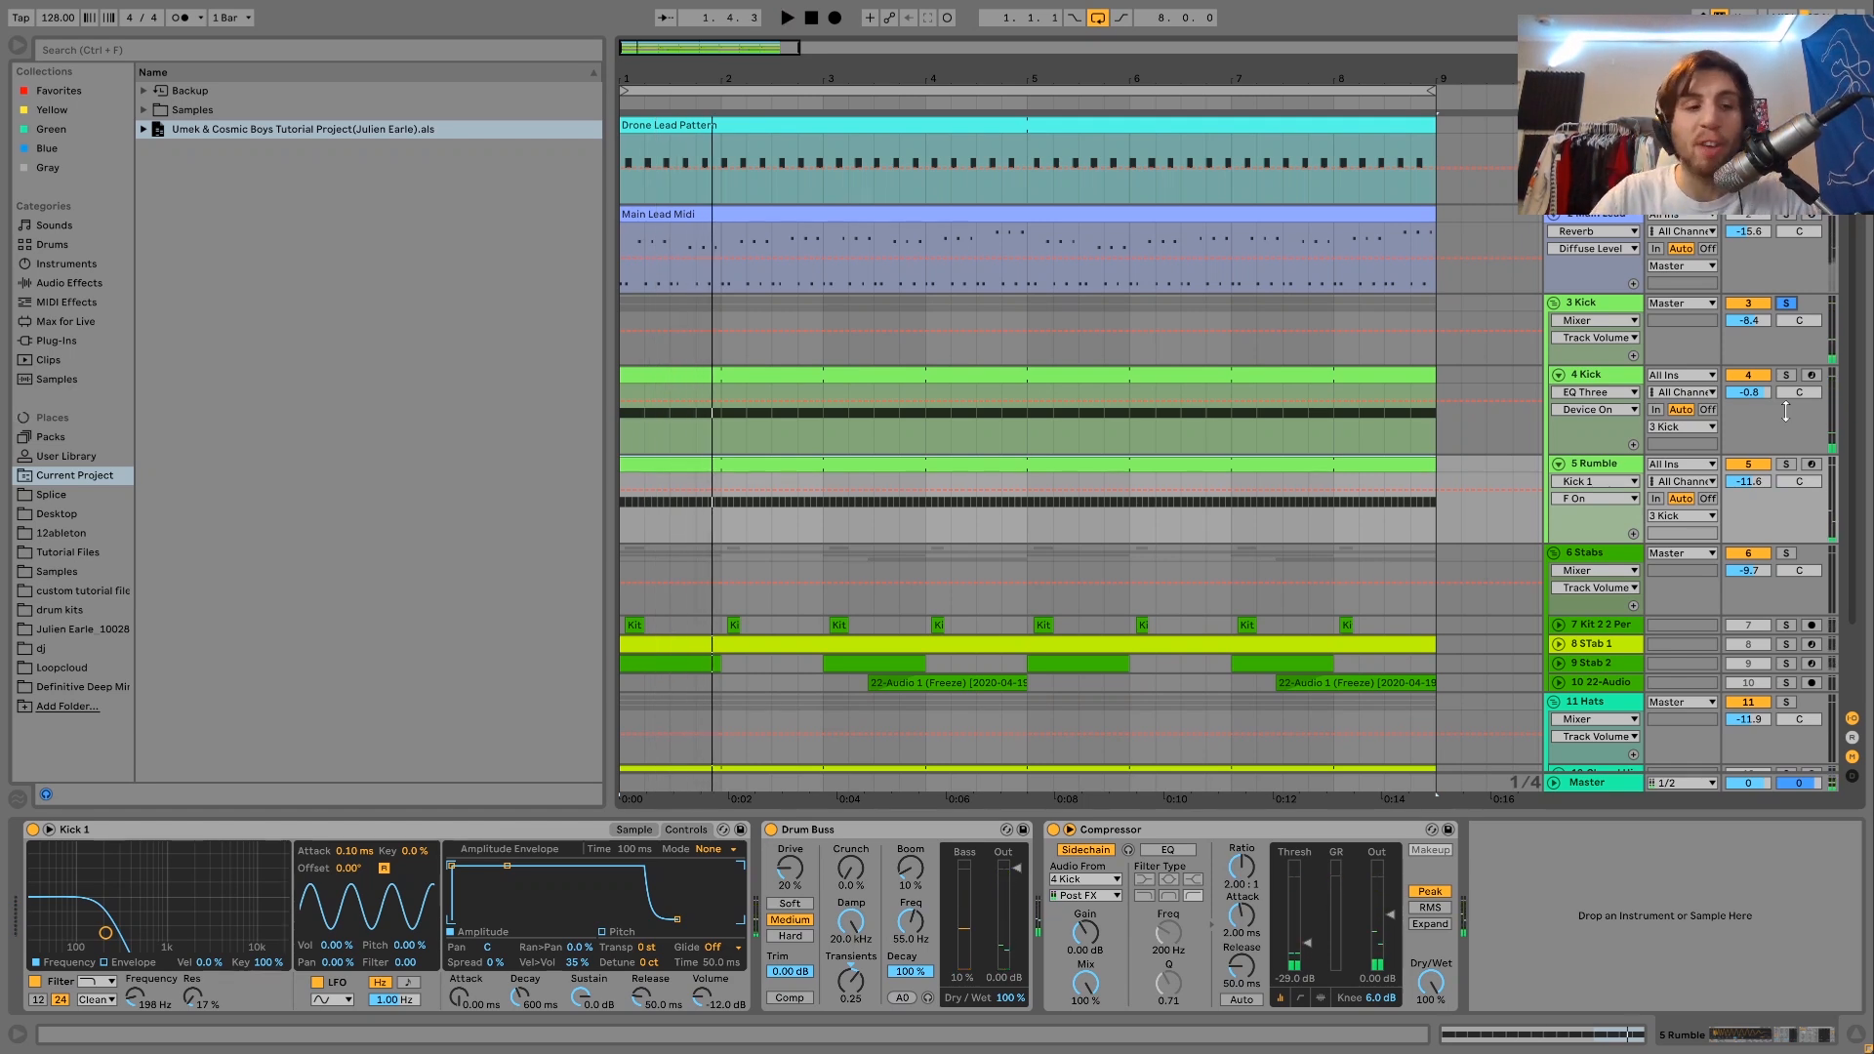
{"action": "key", "text": "space"}
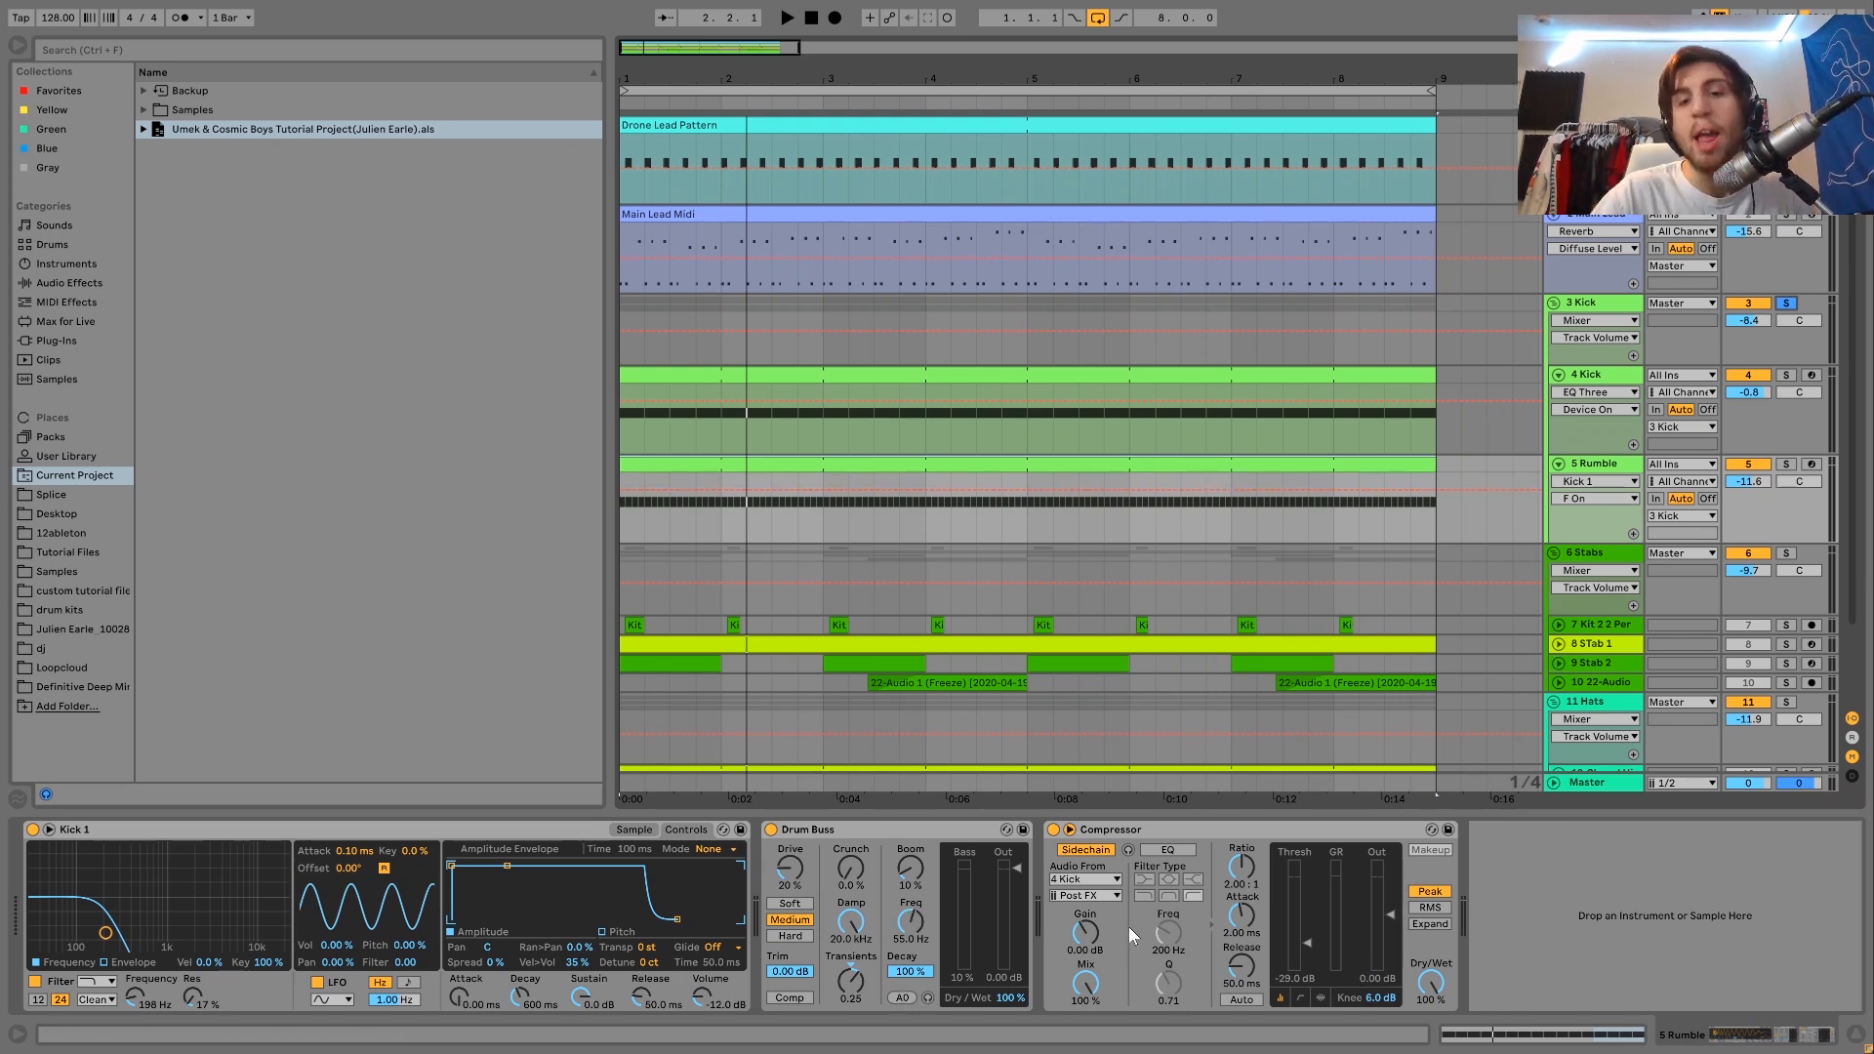
{"action": "key", "text": "space"}
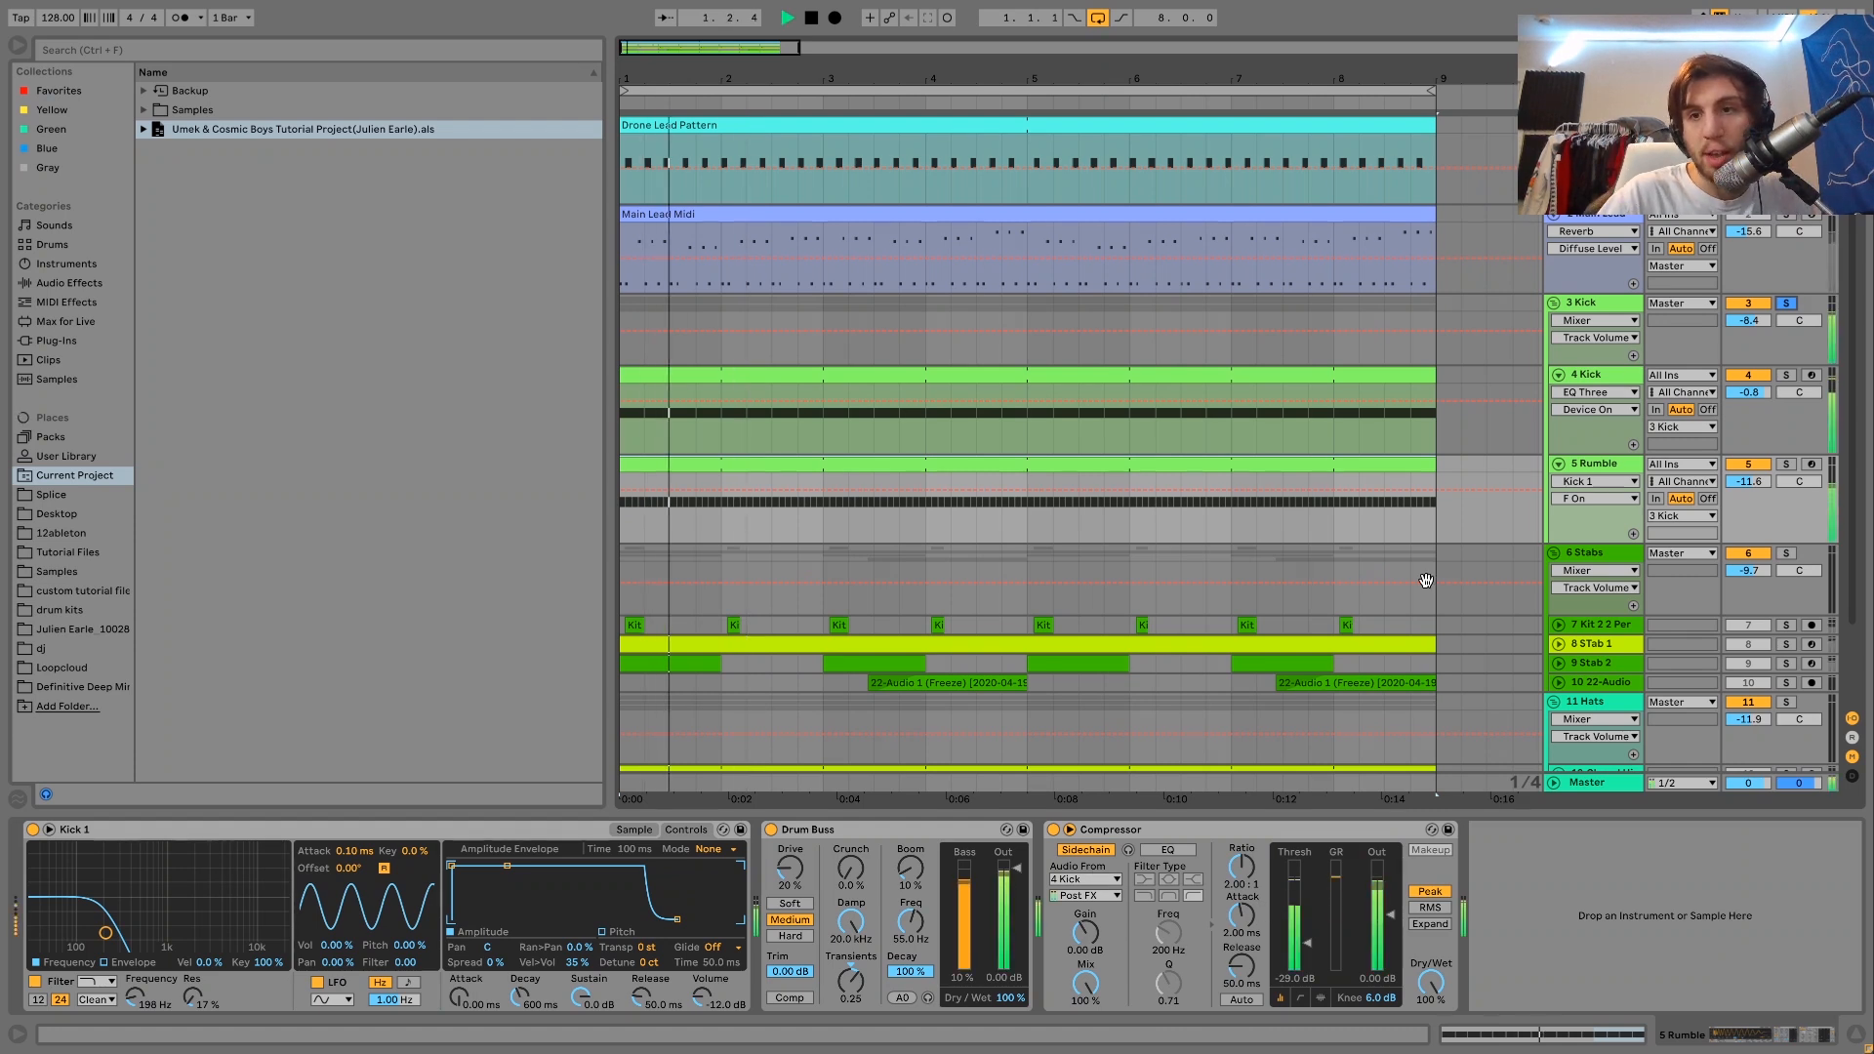
Show the Kick group's Drum Buss and compare the group's sound with the effect bypassed and enabled.
{"action": "left_click", "coordinate": [1582, 306]}
{"action": "key", "text": "space"}
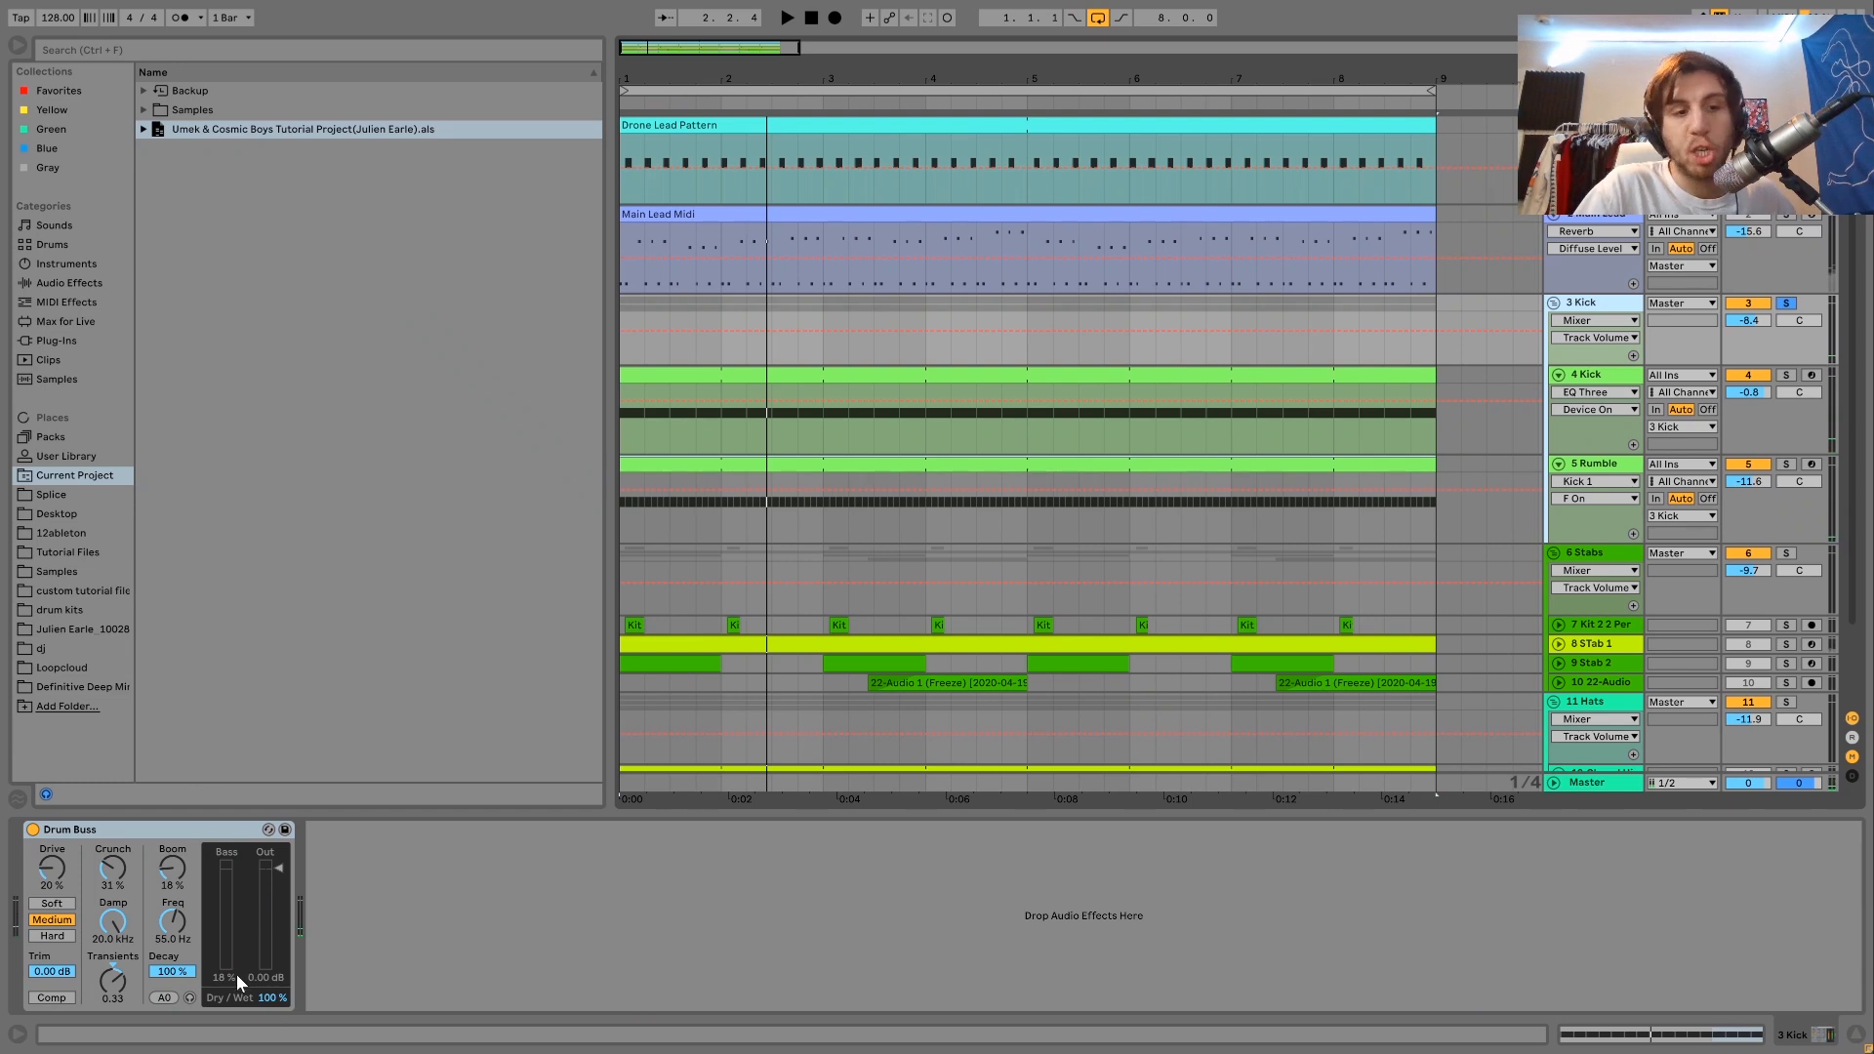
{"action": "left_click", "coordinate": [32, 829]}
{"action": "key", "text": "space"}
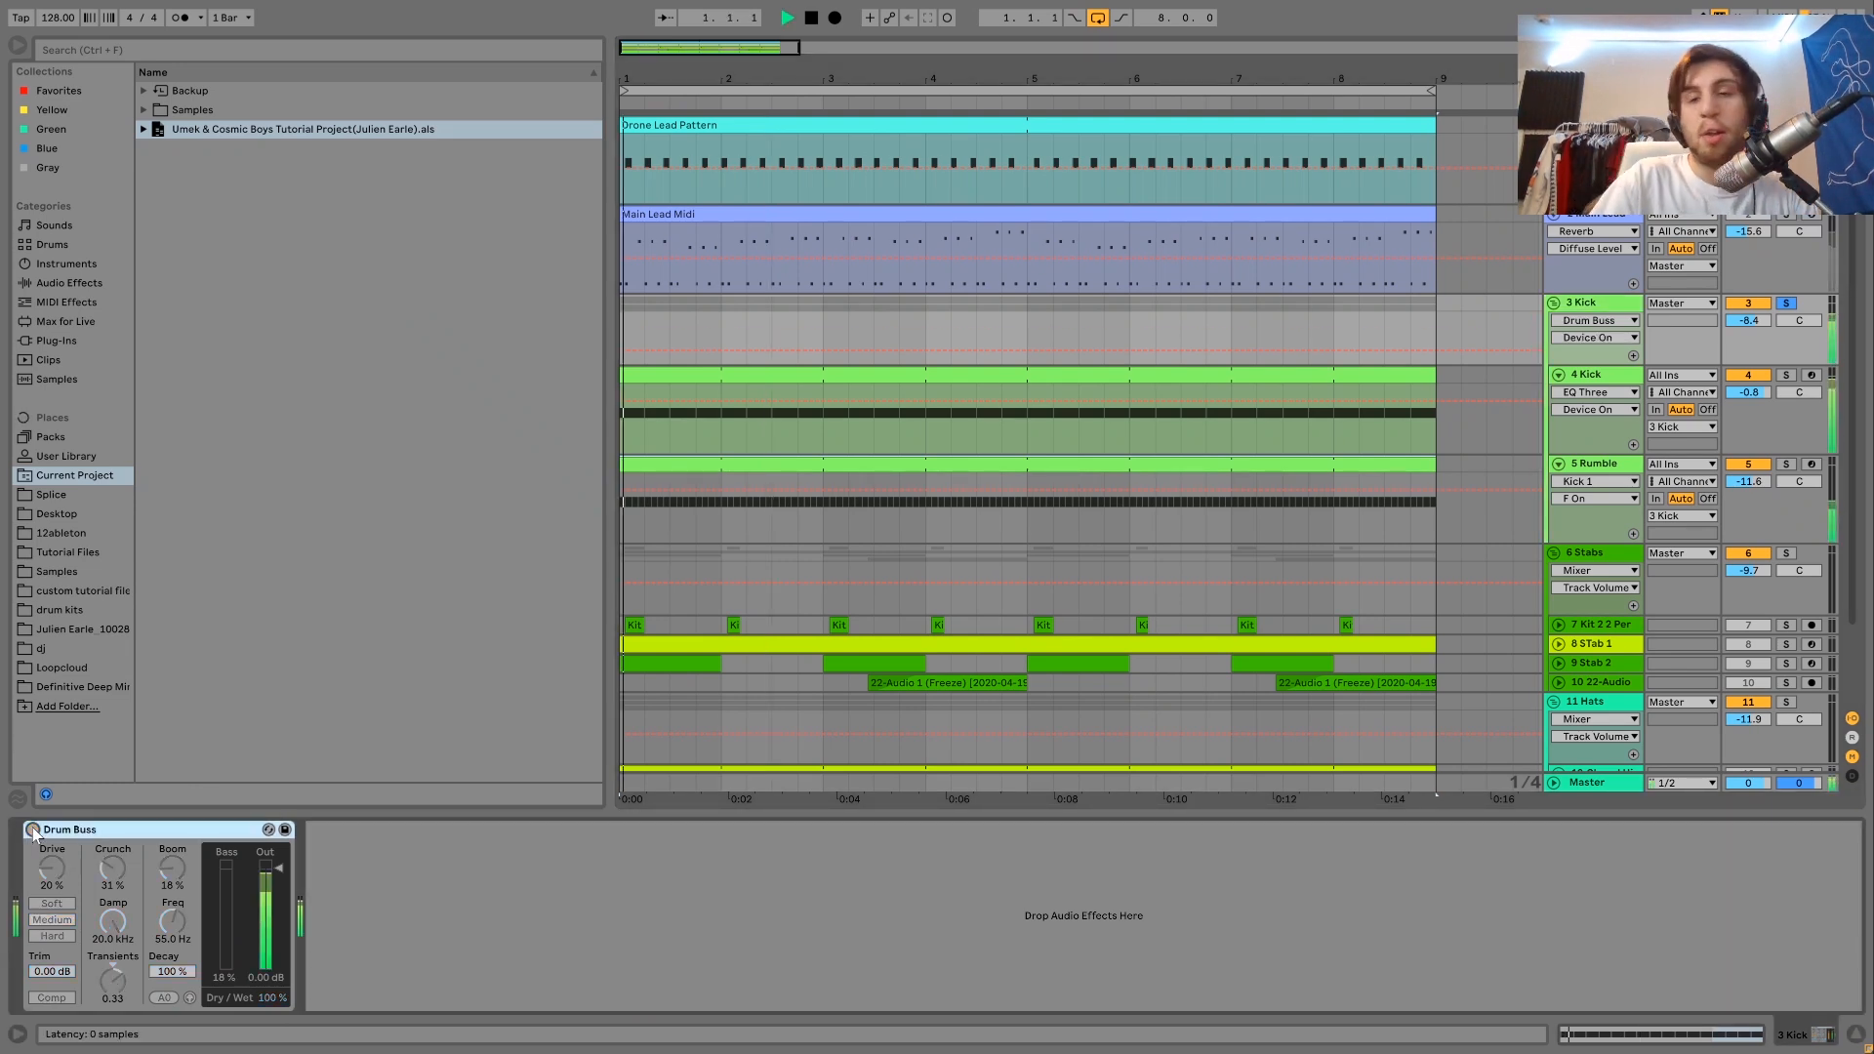
{"action": "left_click", "coordinate": [32, 830]}
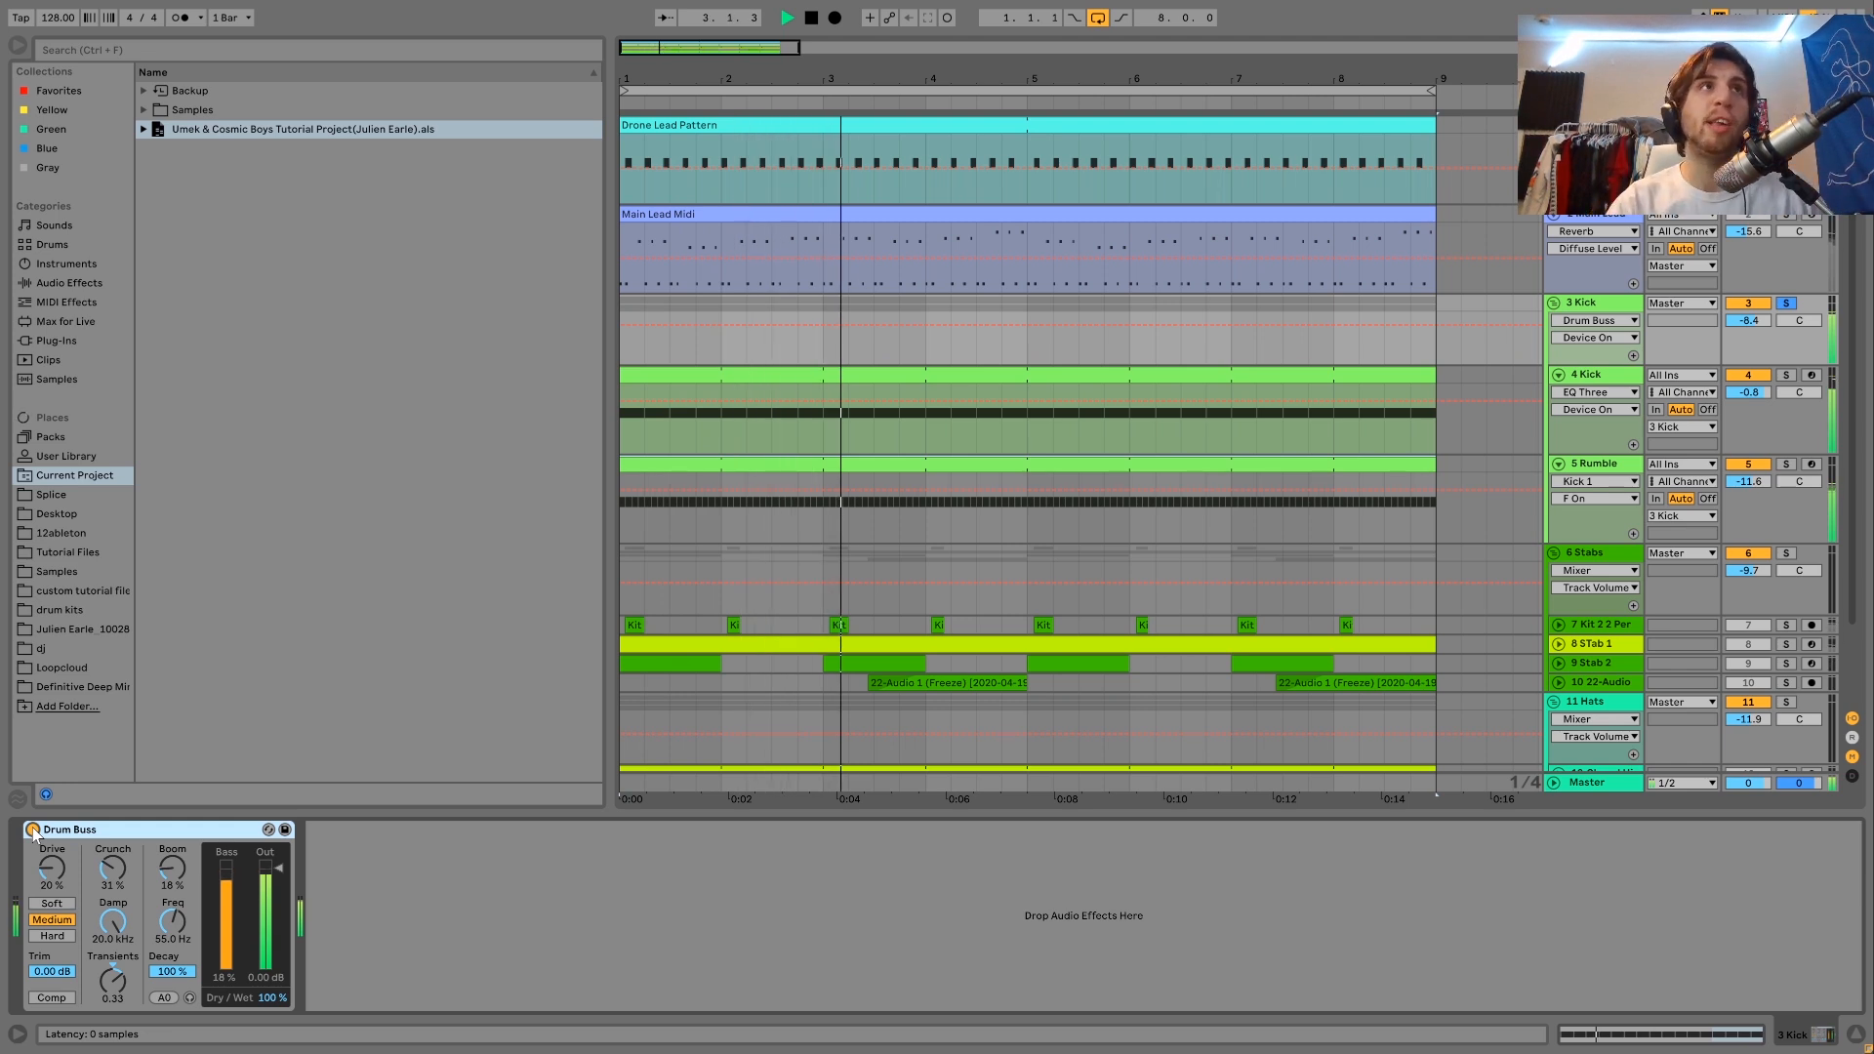
{"action": "key", "text": "space"}
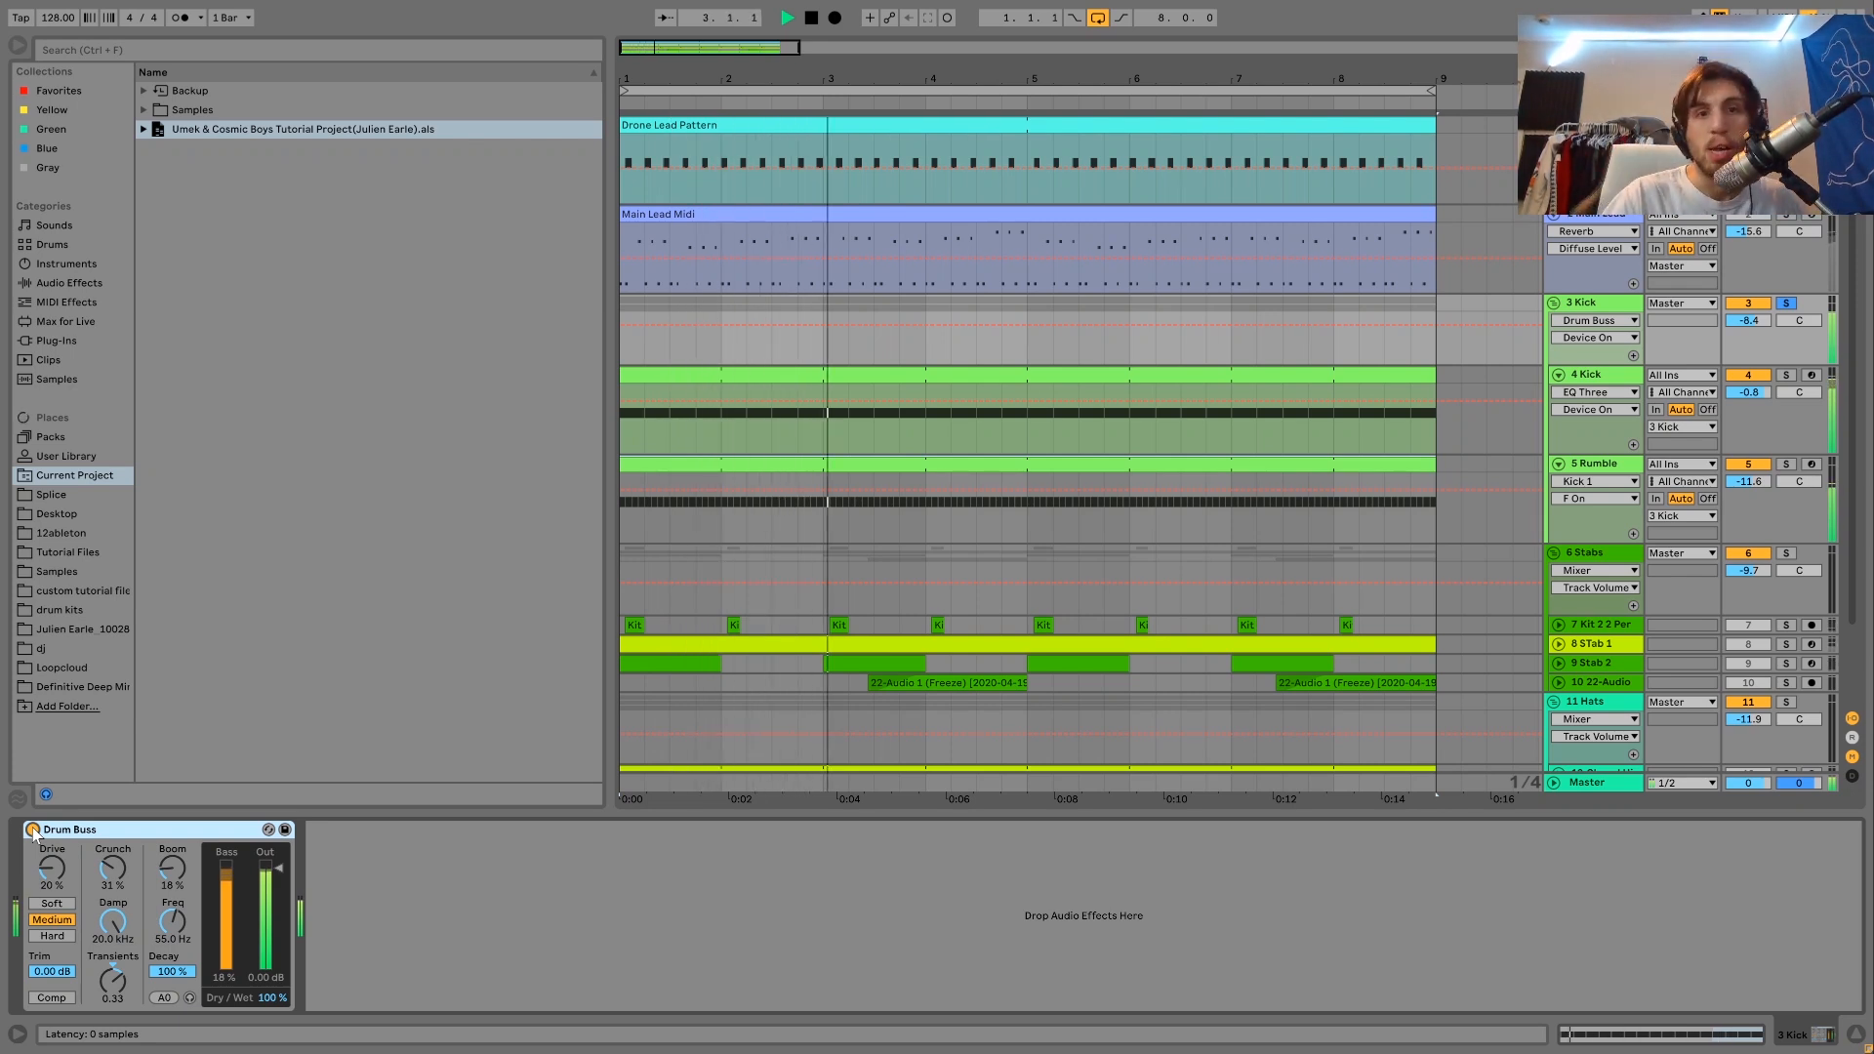
{"action": "key", "text": "space"}
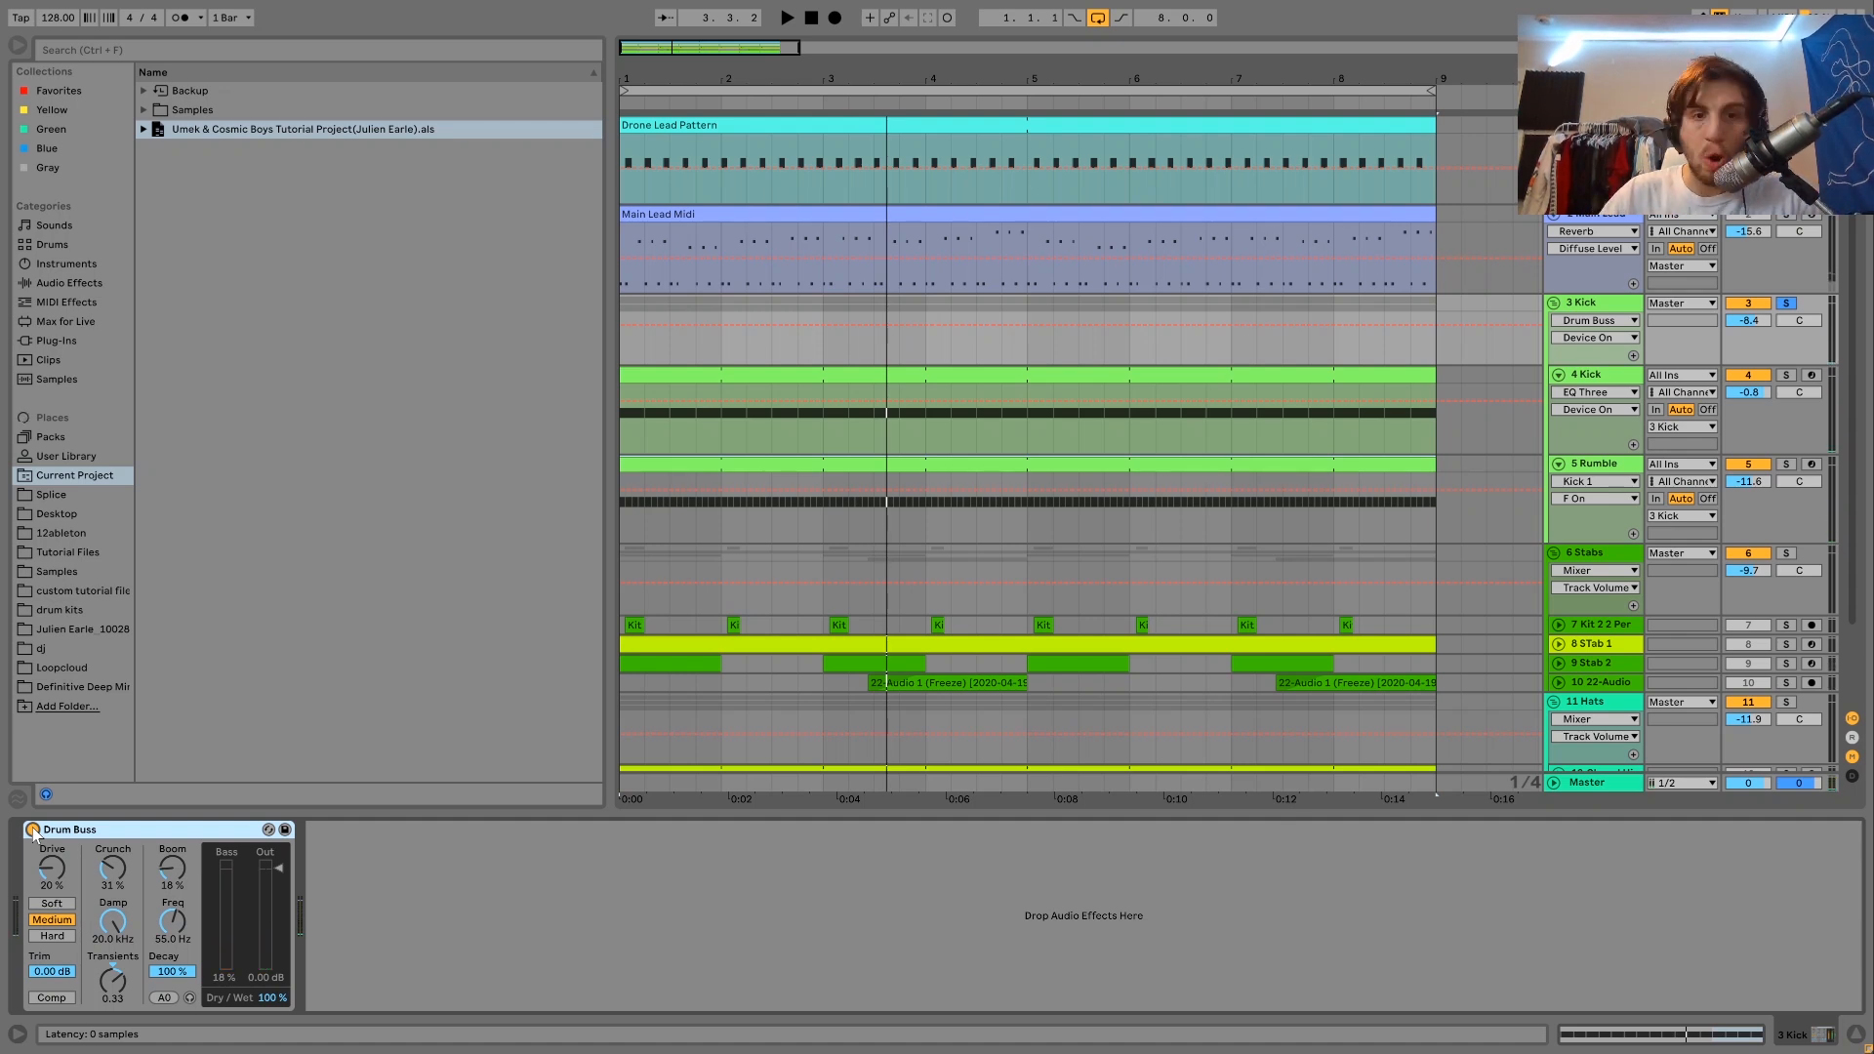
Unsolo the Kick group and listen to how the kick and rumble sit in the full mix.
{"action": "key", "text": "space"}
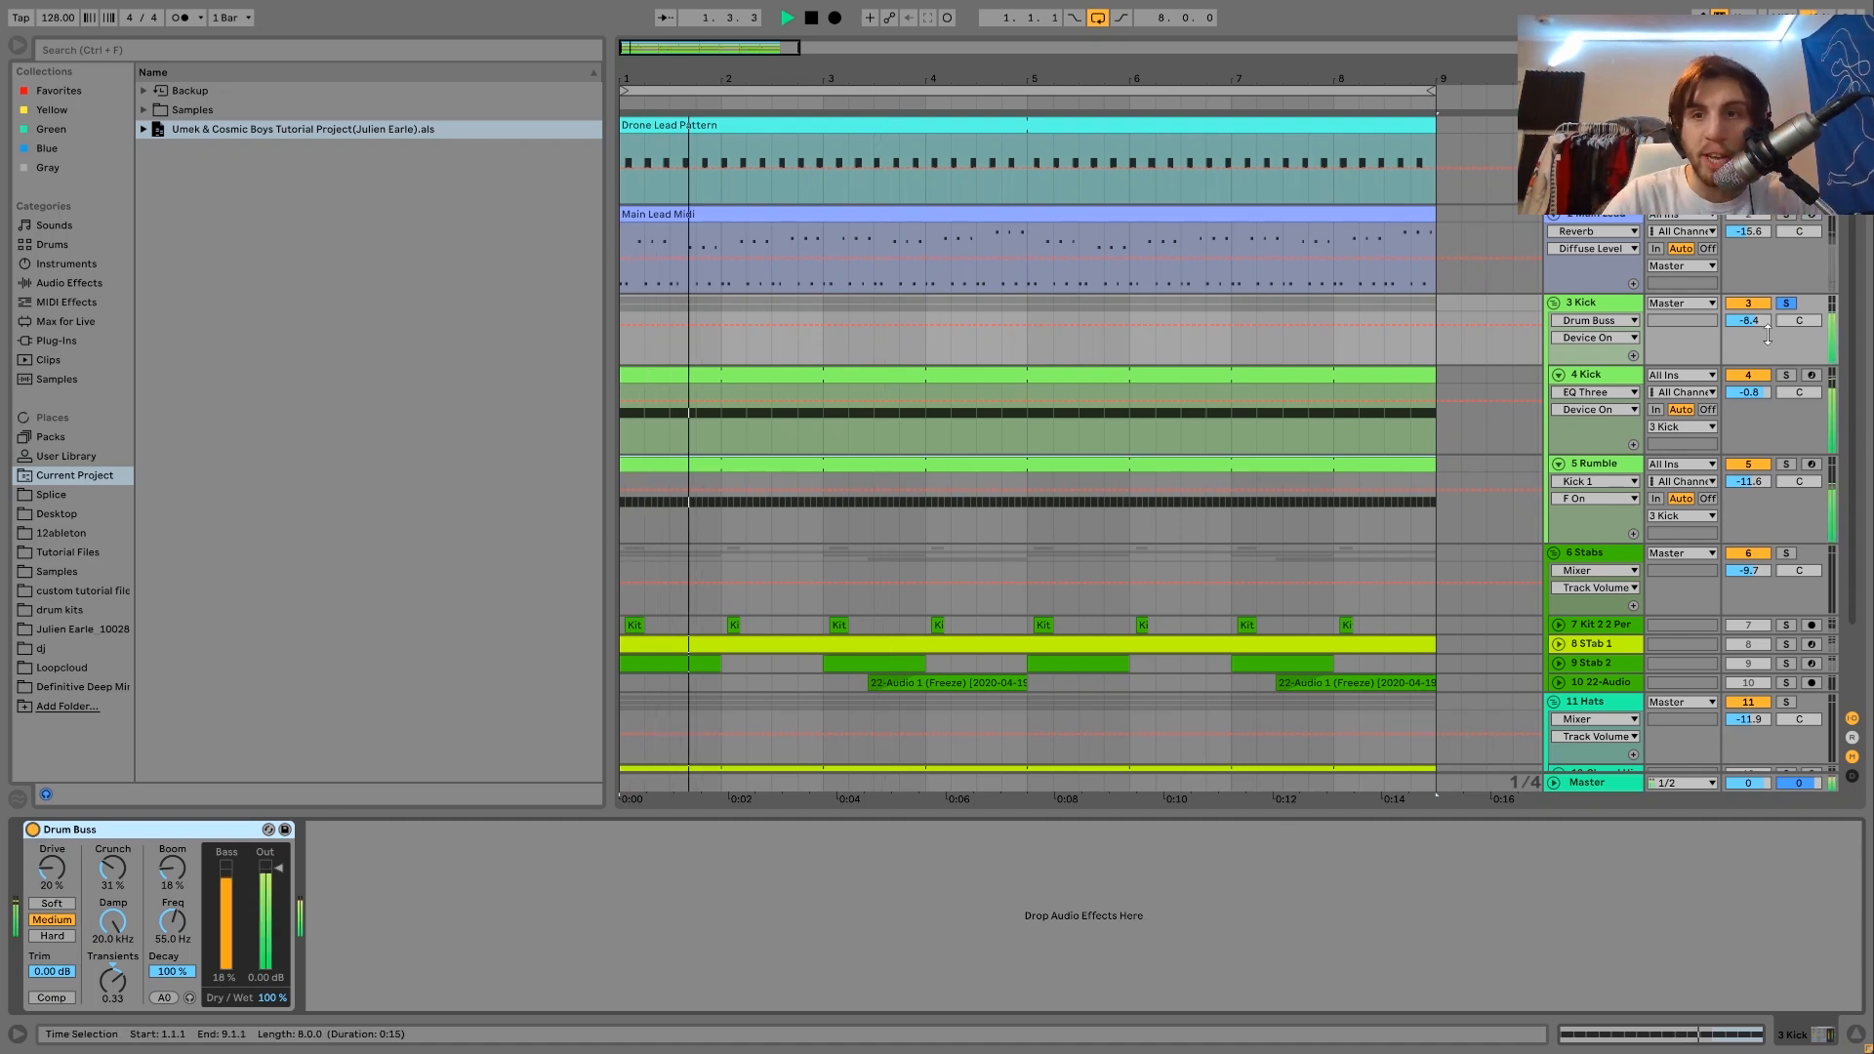
{"action": "left_click", "coordinate": [1588, 308]}
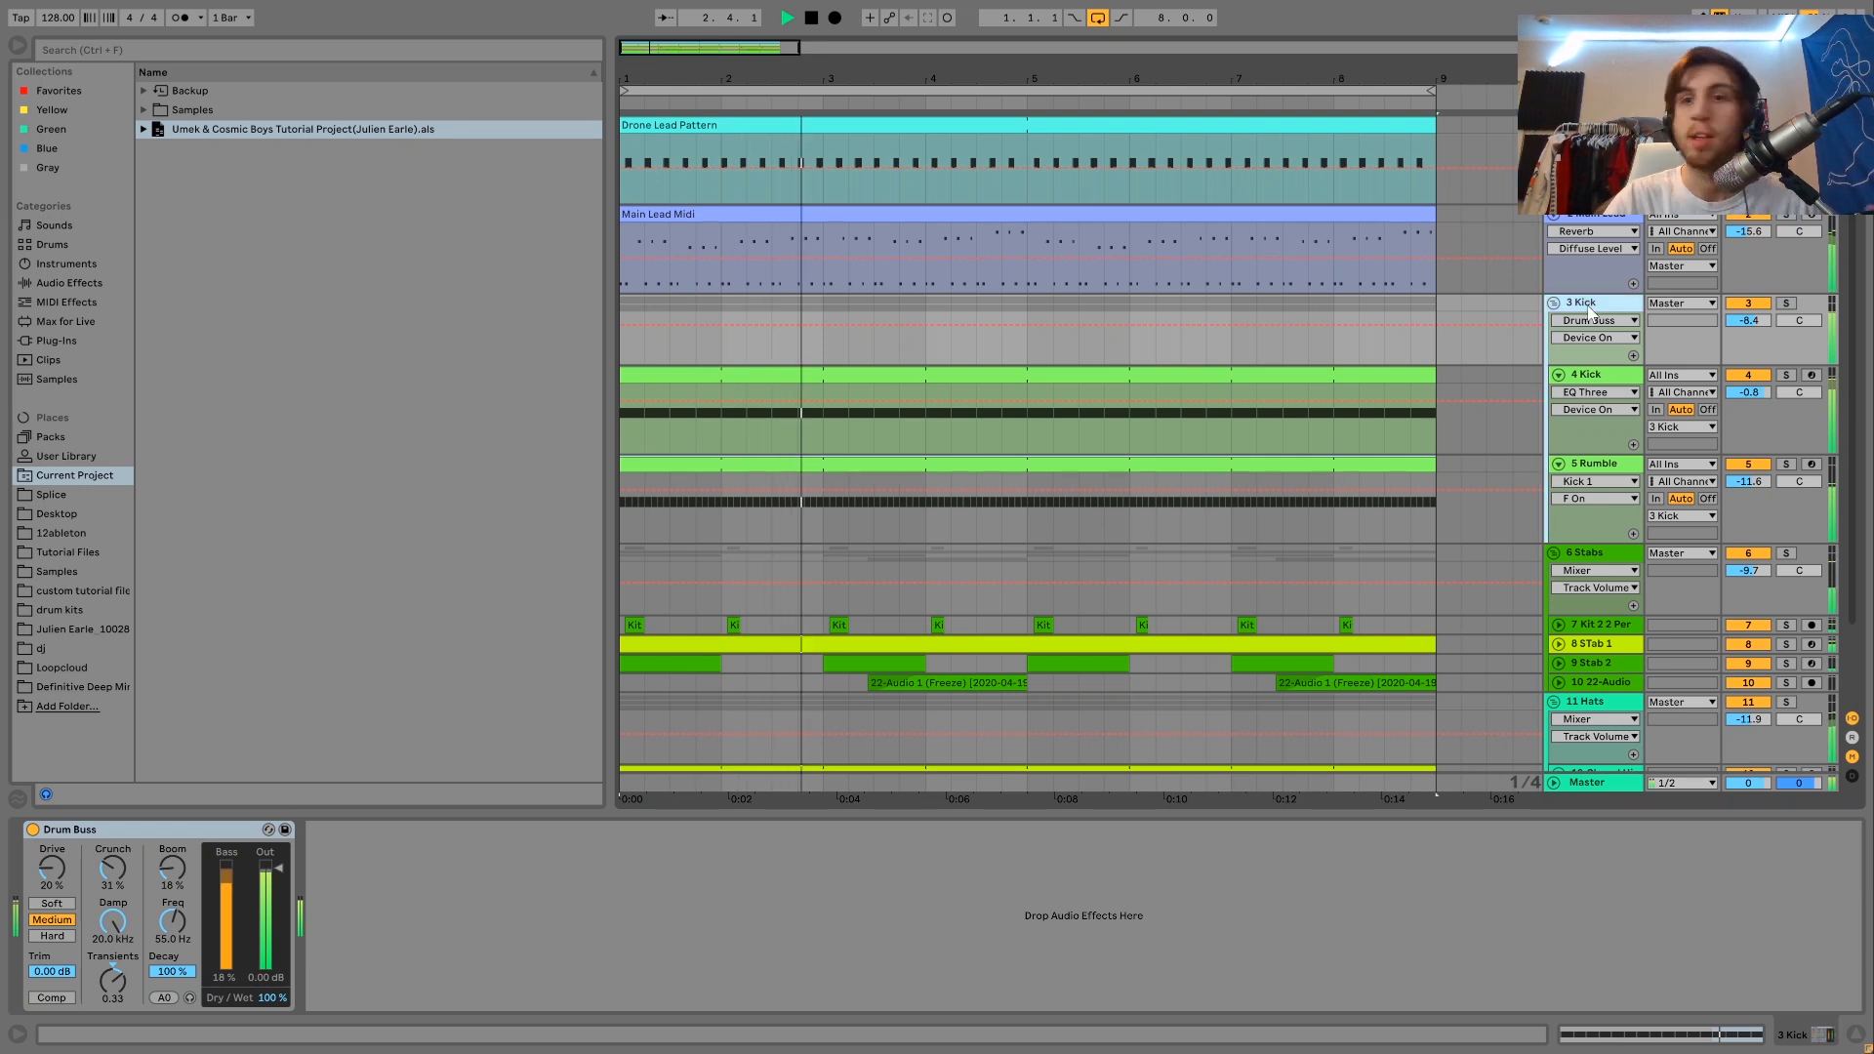
{"action": "key", "text": "space"}
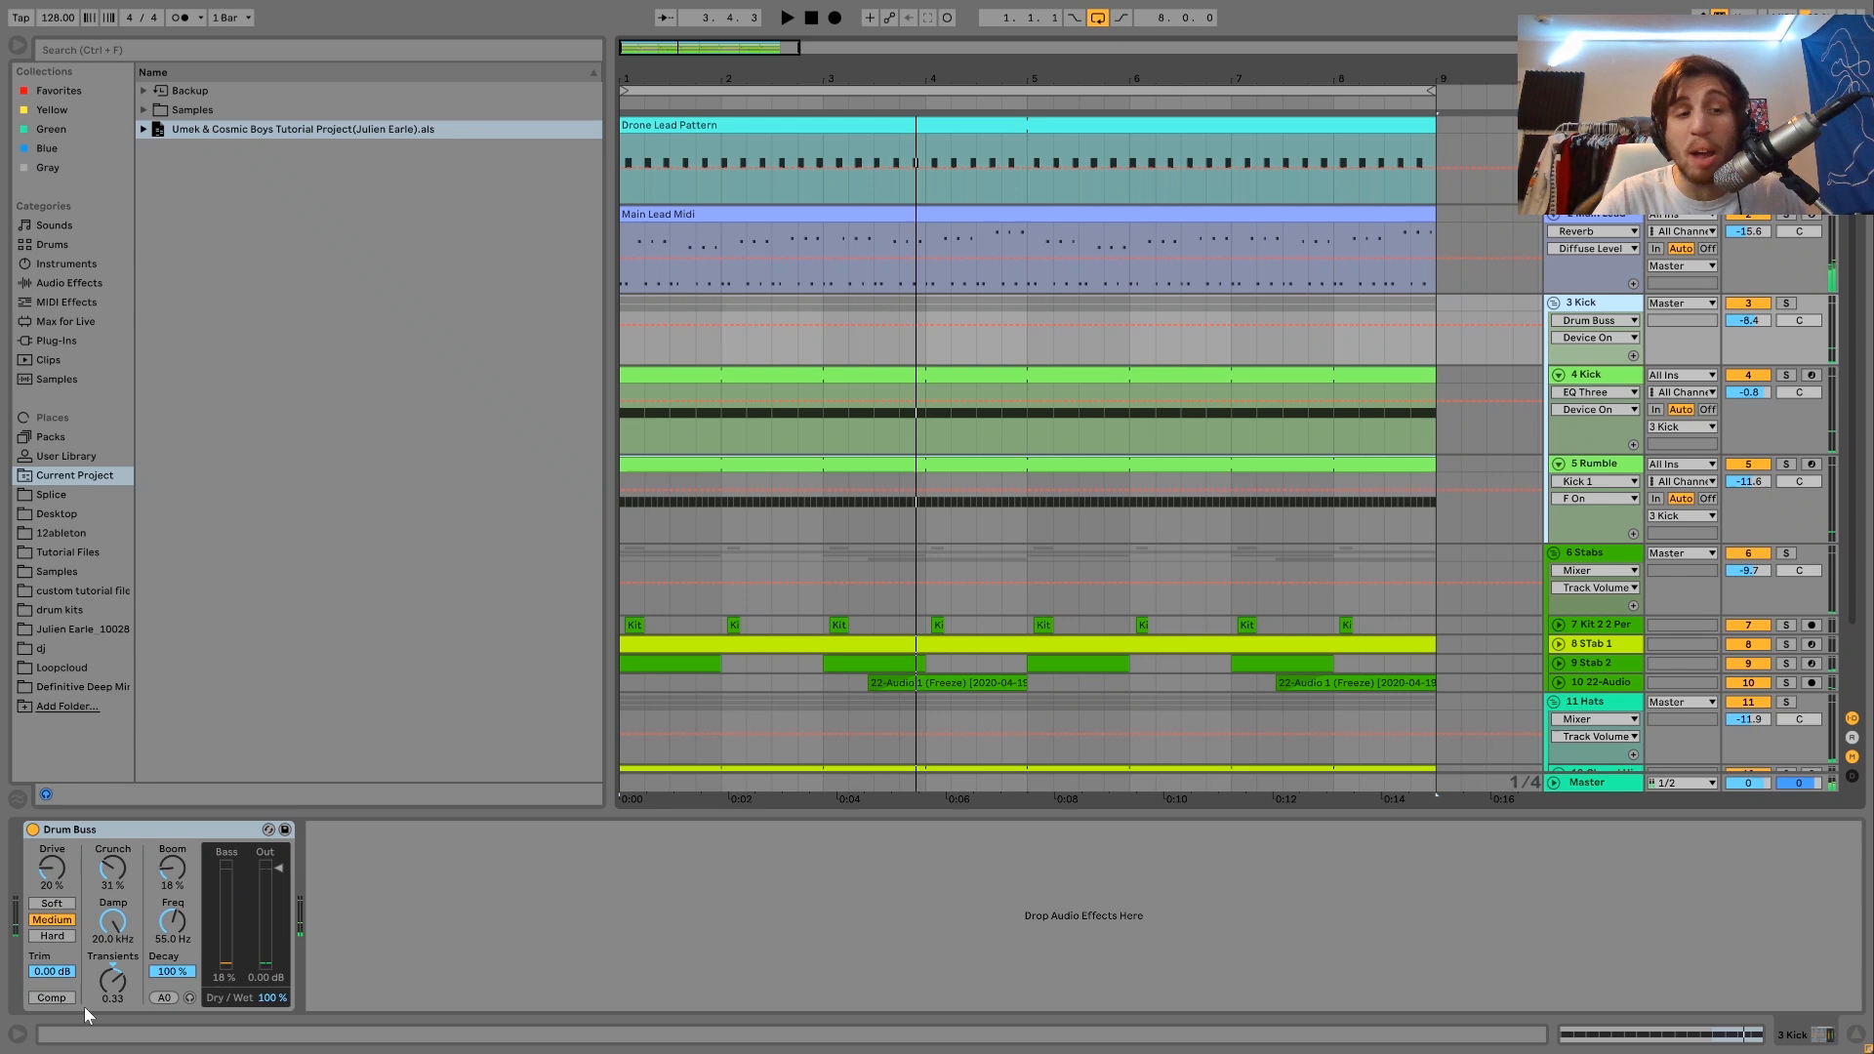
{"action": "left_click", "coordinate": [1785, 304]}
{"action": "left_click", "coordinate": [1785, 304]}
{"action": "key", "text": "space"}
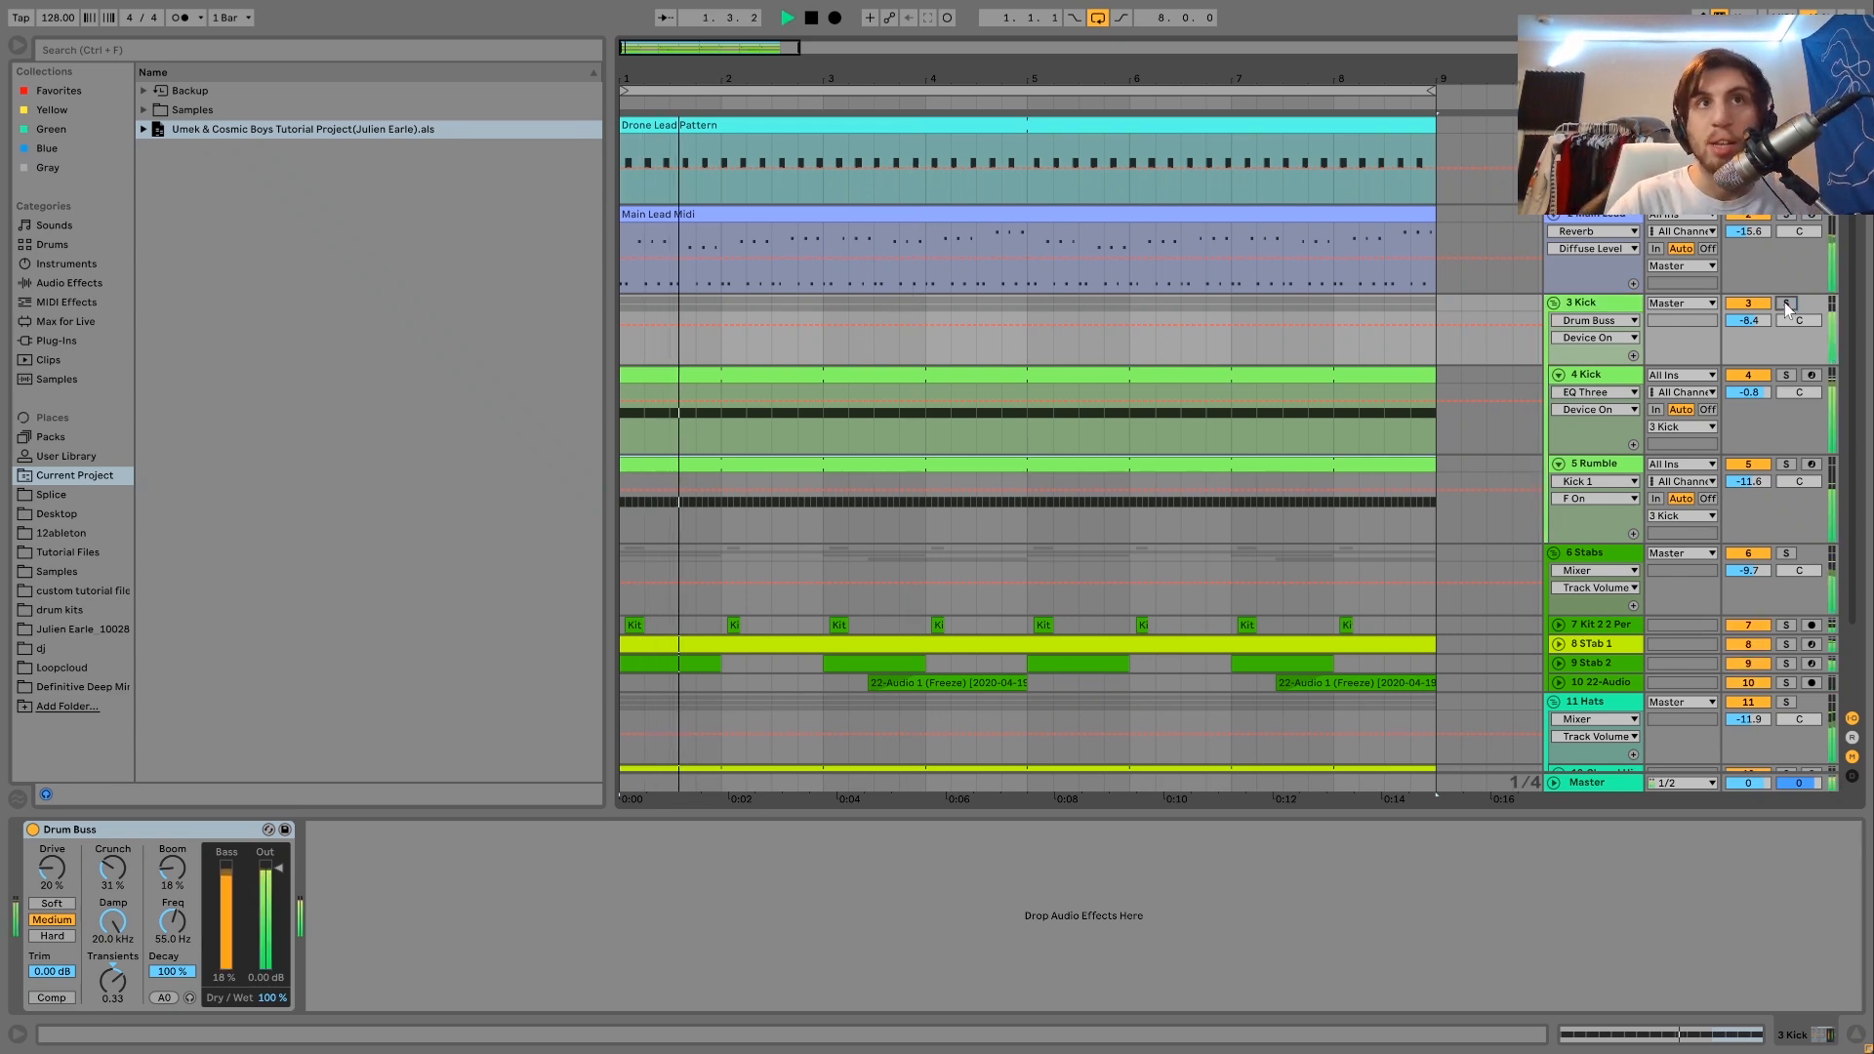
{"action": "key", "text": "space"}
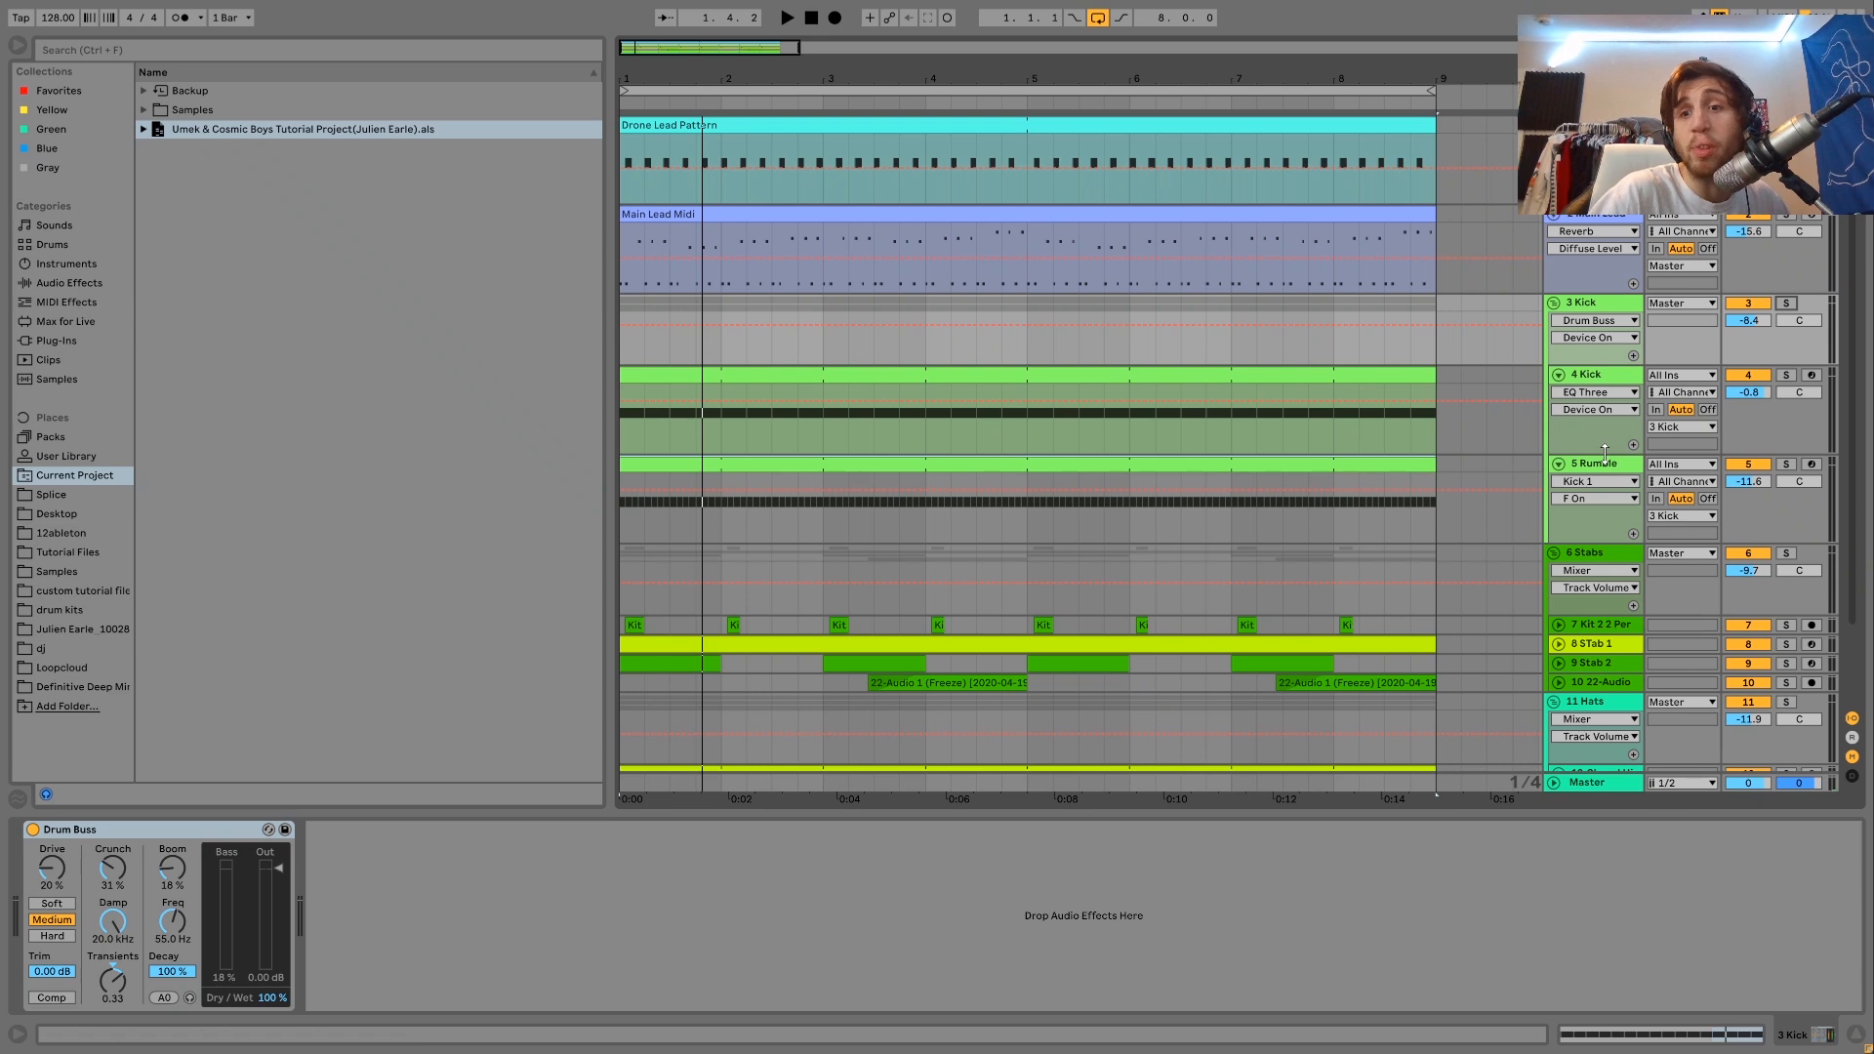
{"action": "key", "text": "space"}
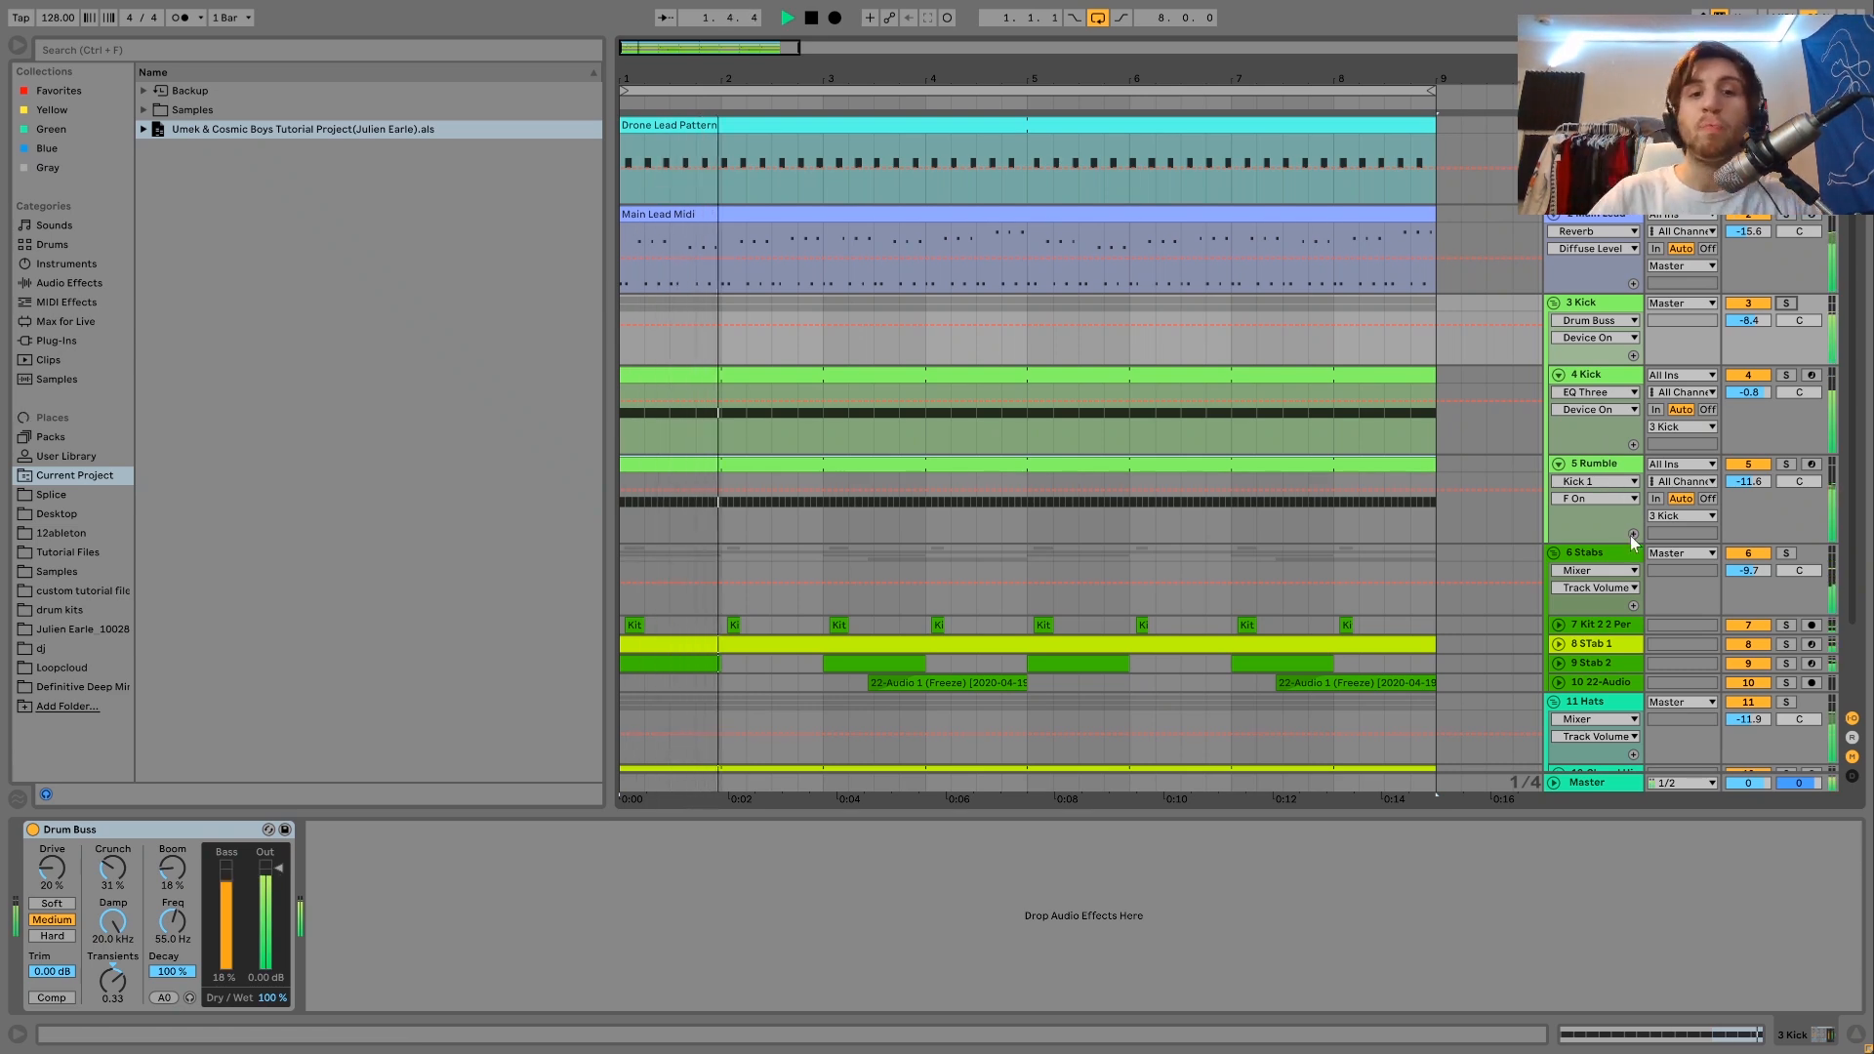
{"action": "key", "text": "space"}
Solo the Stabs group and play it while unfolding its Kit 2 2 Per, STab 1, Stab 2 and 22-Audio tracks.
{"action": "left_click", "coordinate": [1786, 553]}
{"action": "scroll", "coordinate": [1532, 615], "scroll_direction": "down", "scroll_amount": 2}
{"action": "scroll", "coordinate": [1532, 610], "scroll_direction": "down", "scroll_amount": 1}
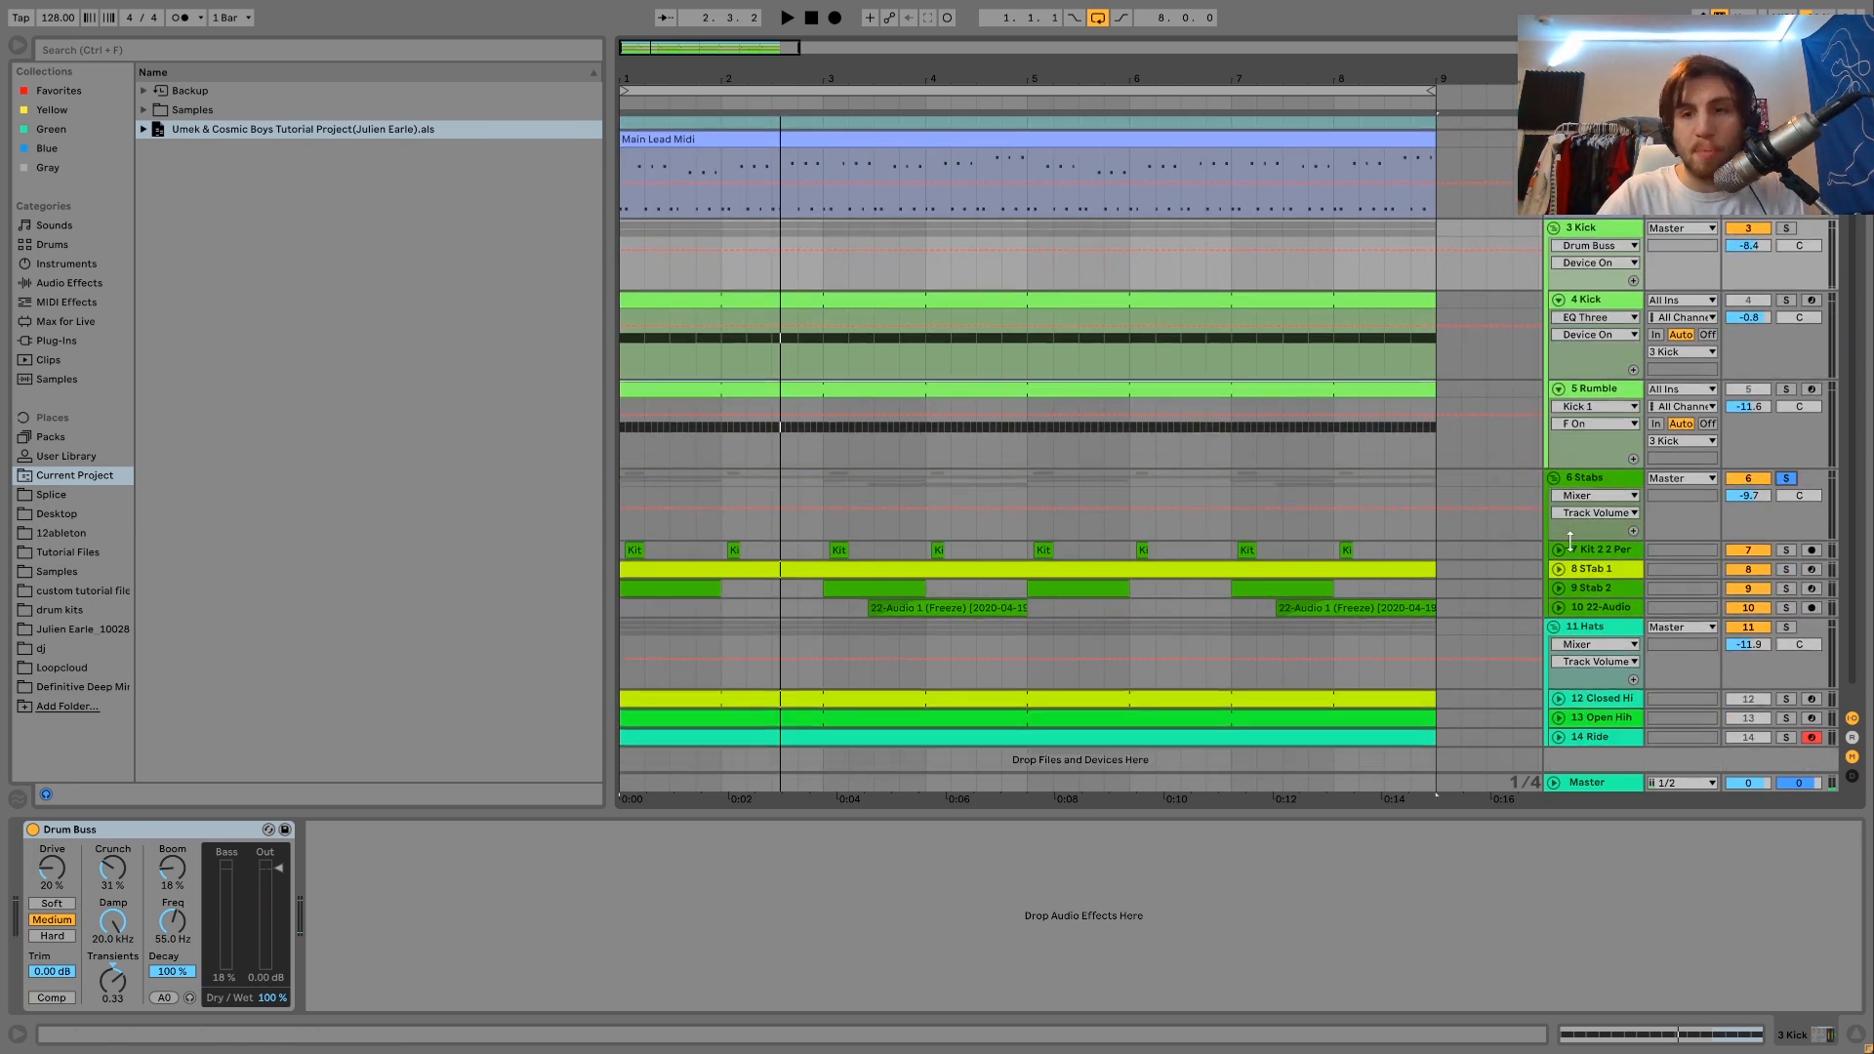
{"action": "left_click", "coordinate": [1557, 570]}
{"action": "left_click", "coordinate": [1558, 550]}
{"action": "key", "text": "space"}
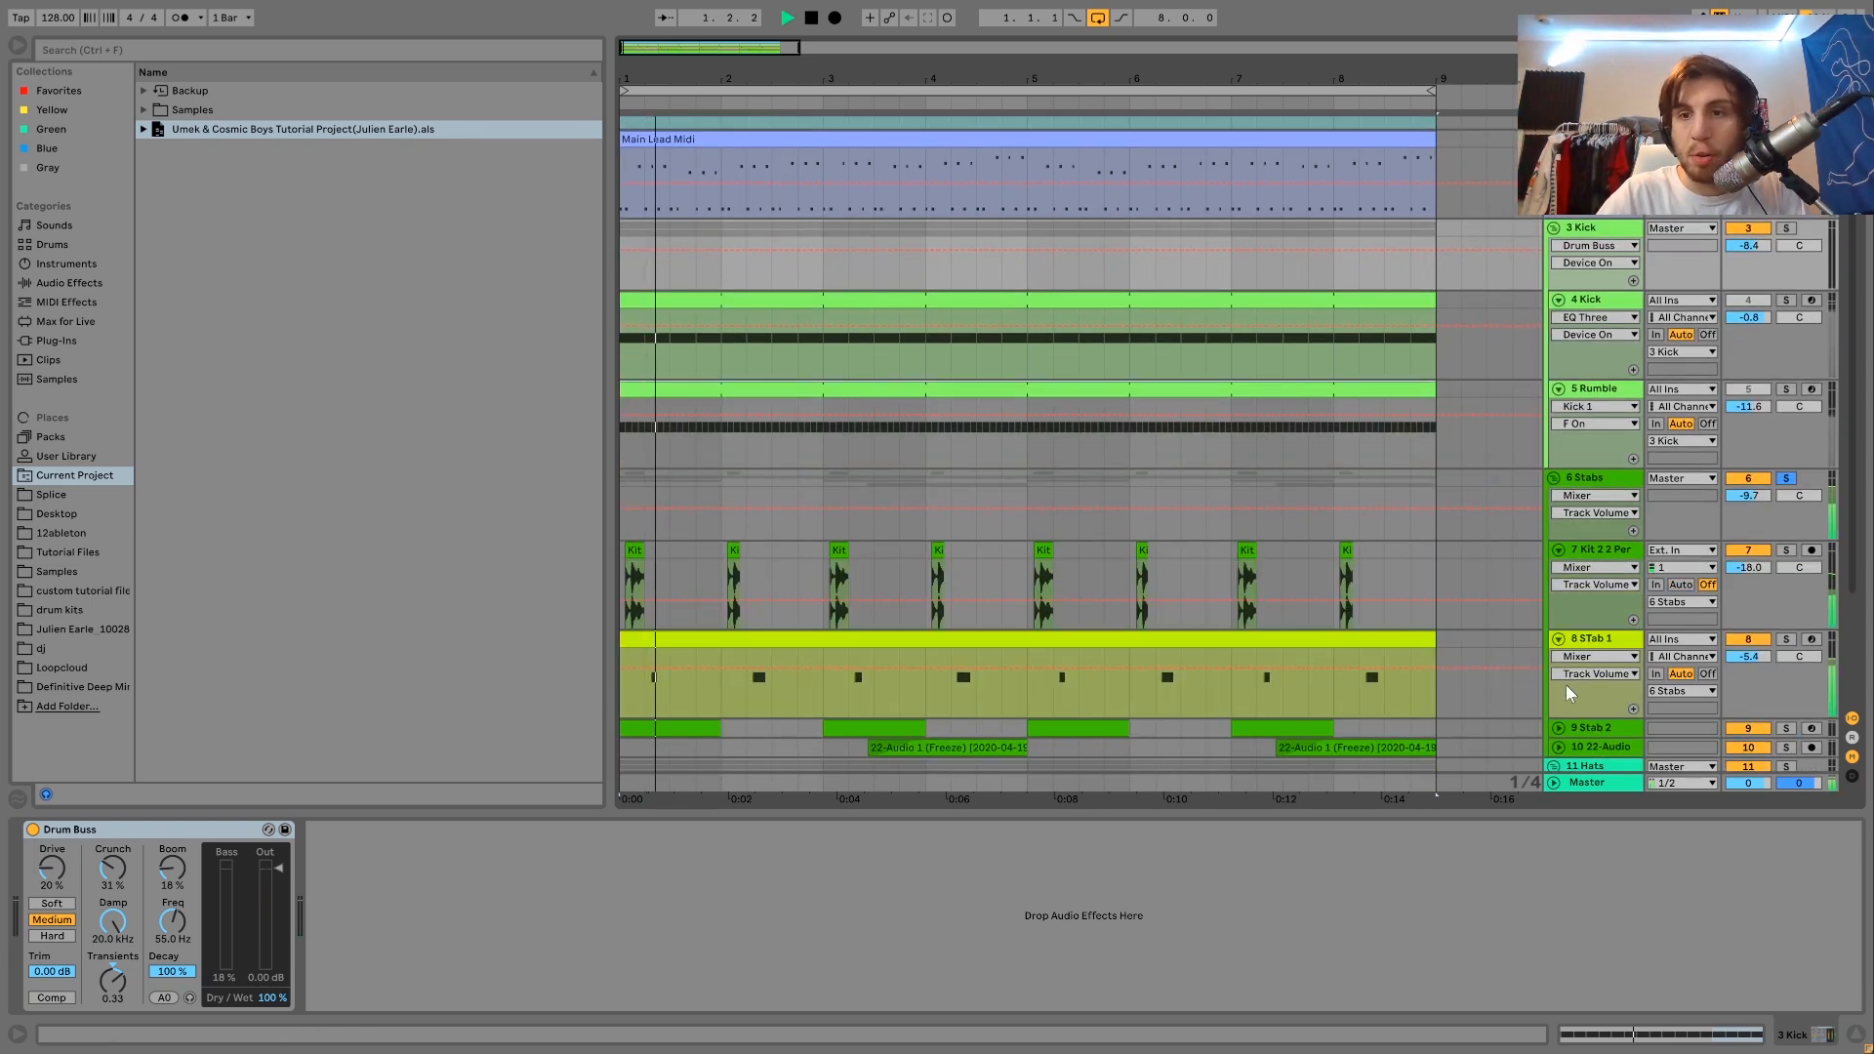
{"action": "scroll", "coordinate": [1562, 615], "scroll_direction": "down", "scroll_amount": 3}
{"action": "left_click", "coordinate": [1558, 634]}
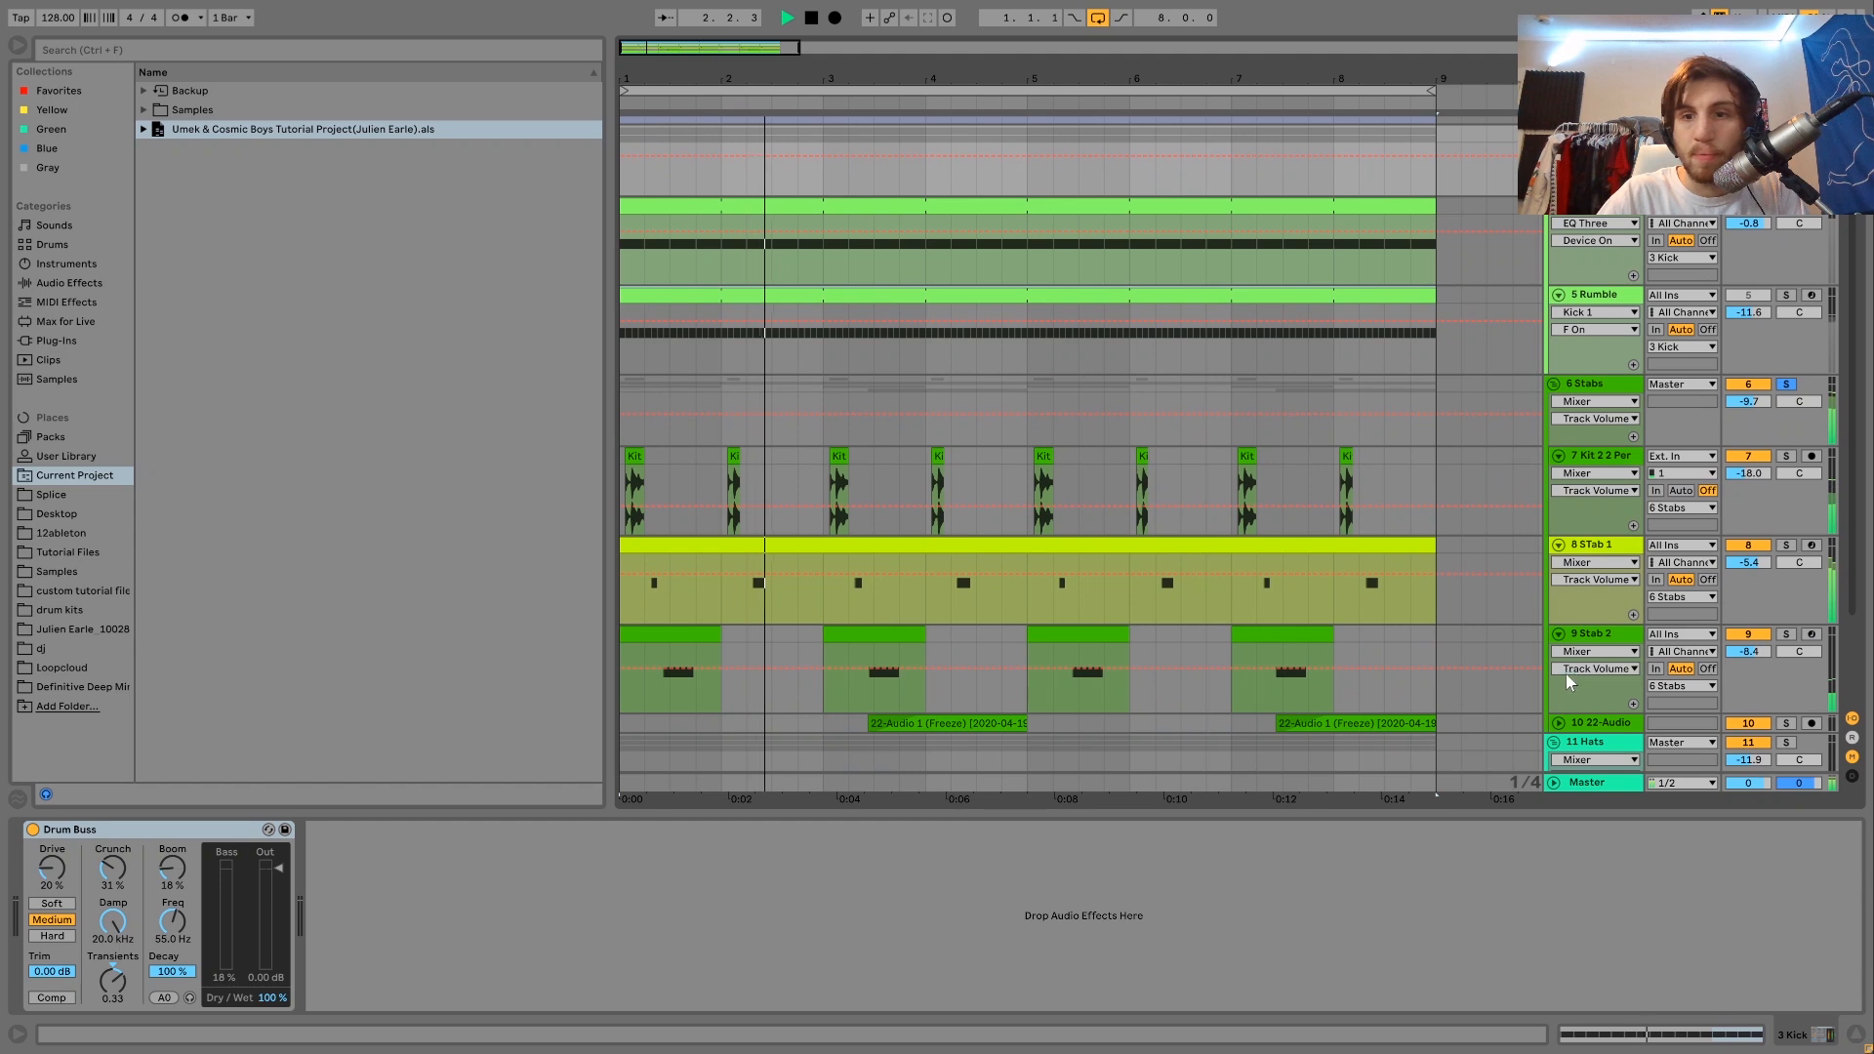
{"action": "left_click", "coordinate": [1559, 724]}
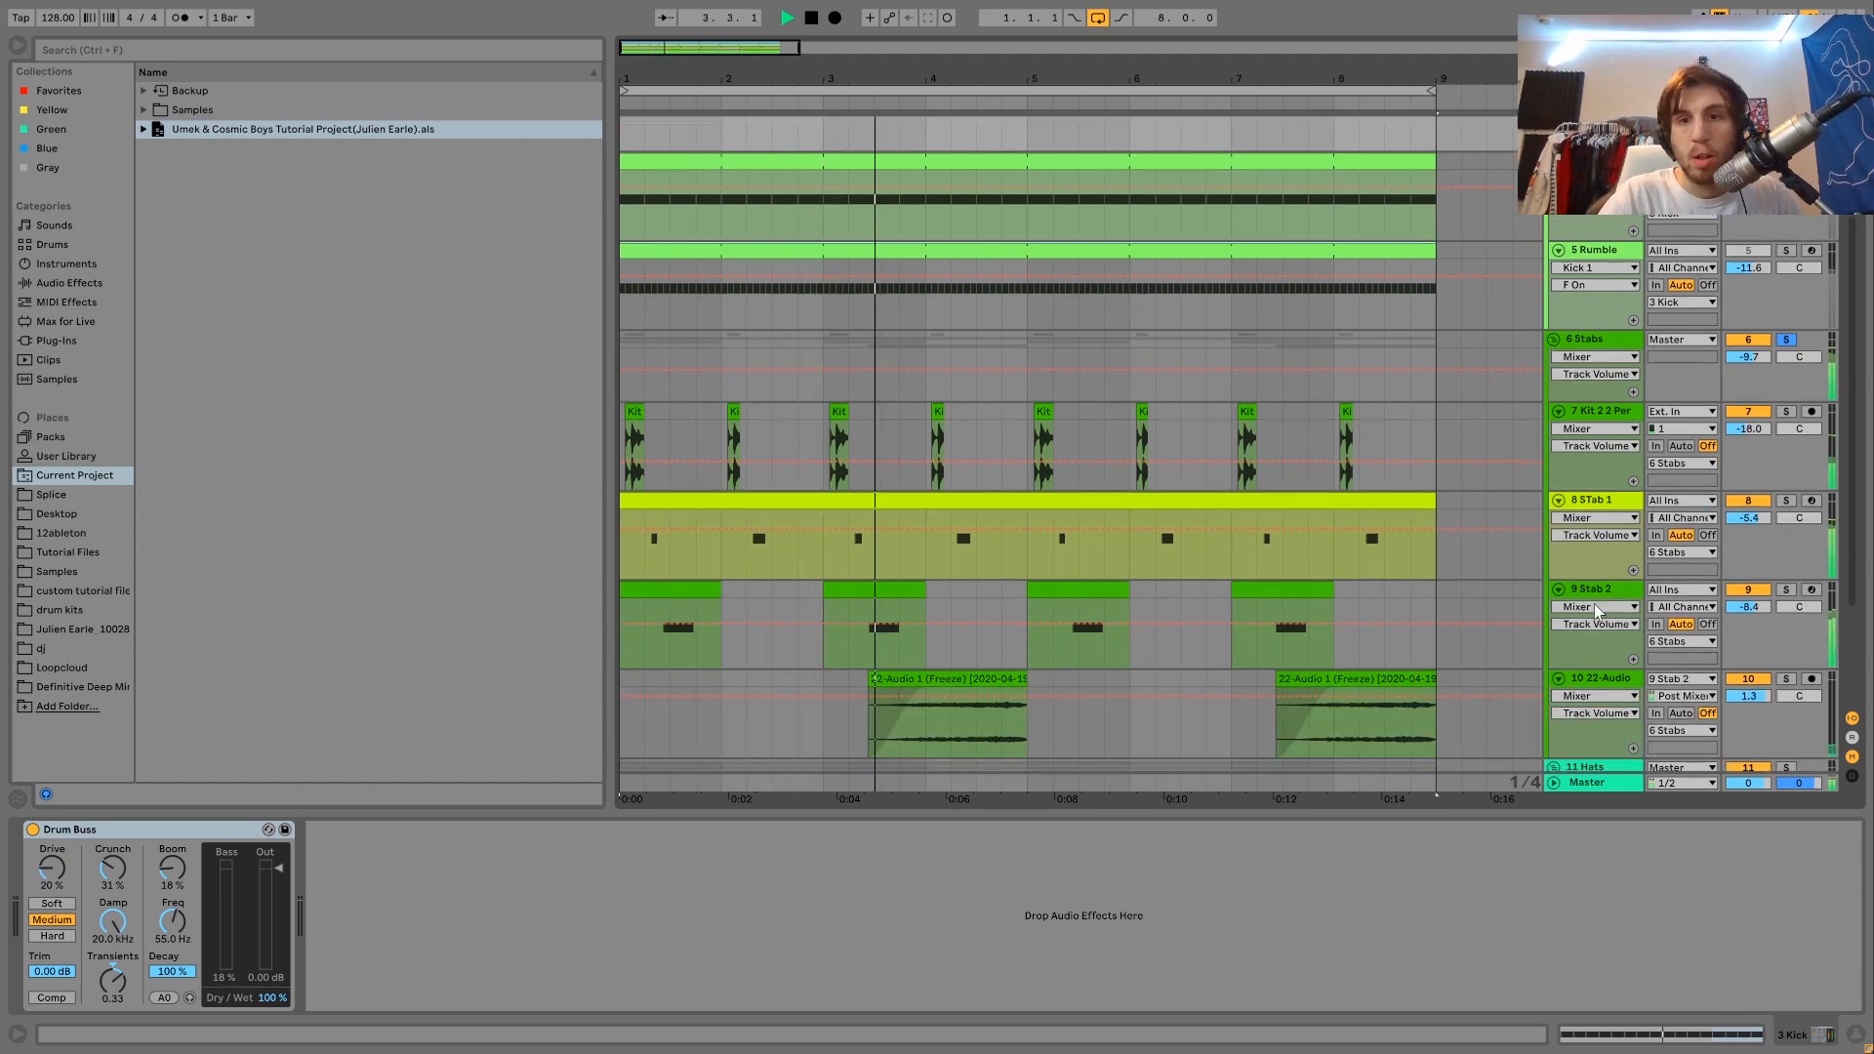
Select the STab 1, Stab 2, 22-Audio and Kit 2 2 Per tracks in turn to view their device chains.
{"action": "left_click", "coordinate": [1608, 504]}
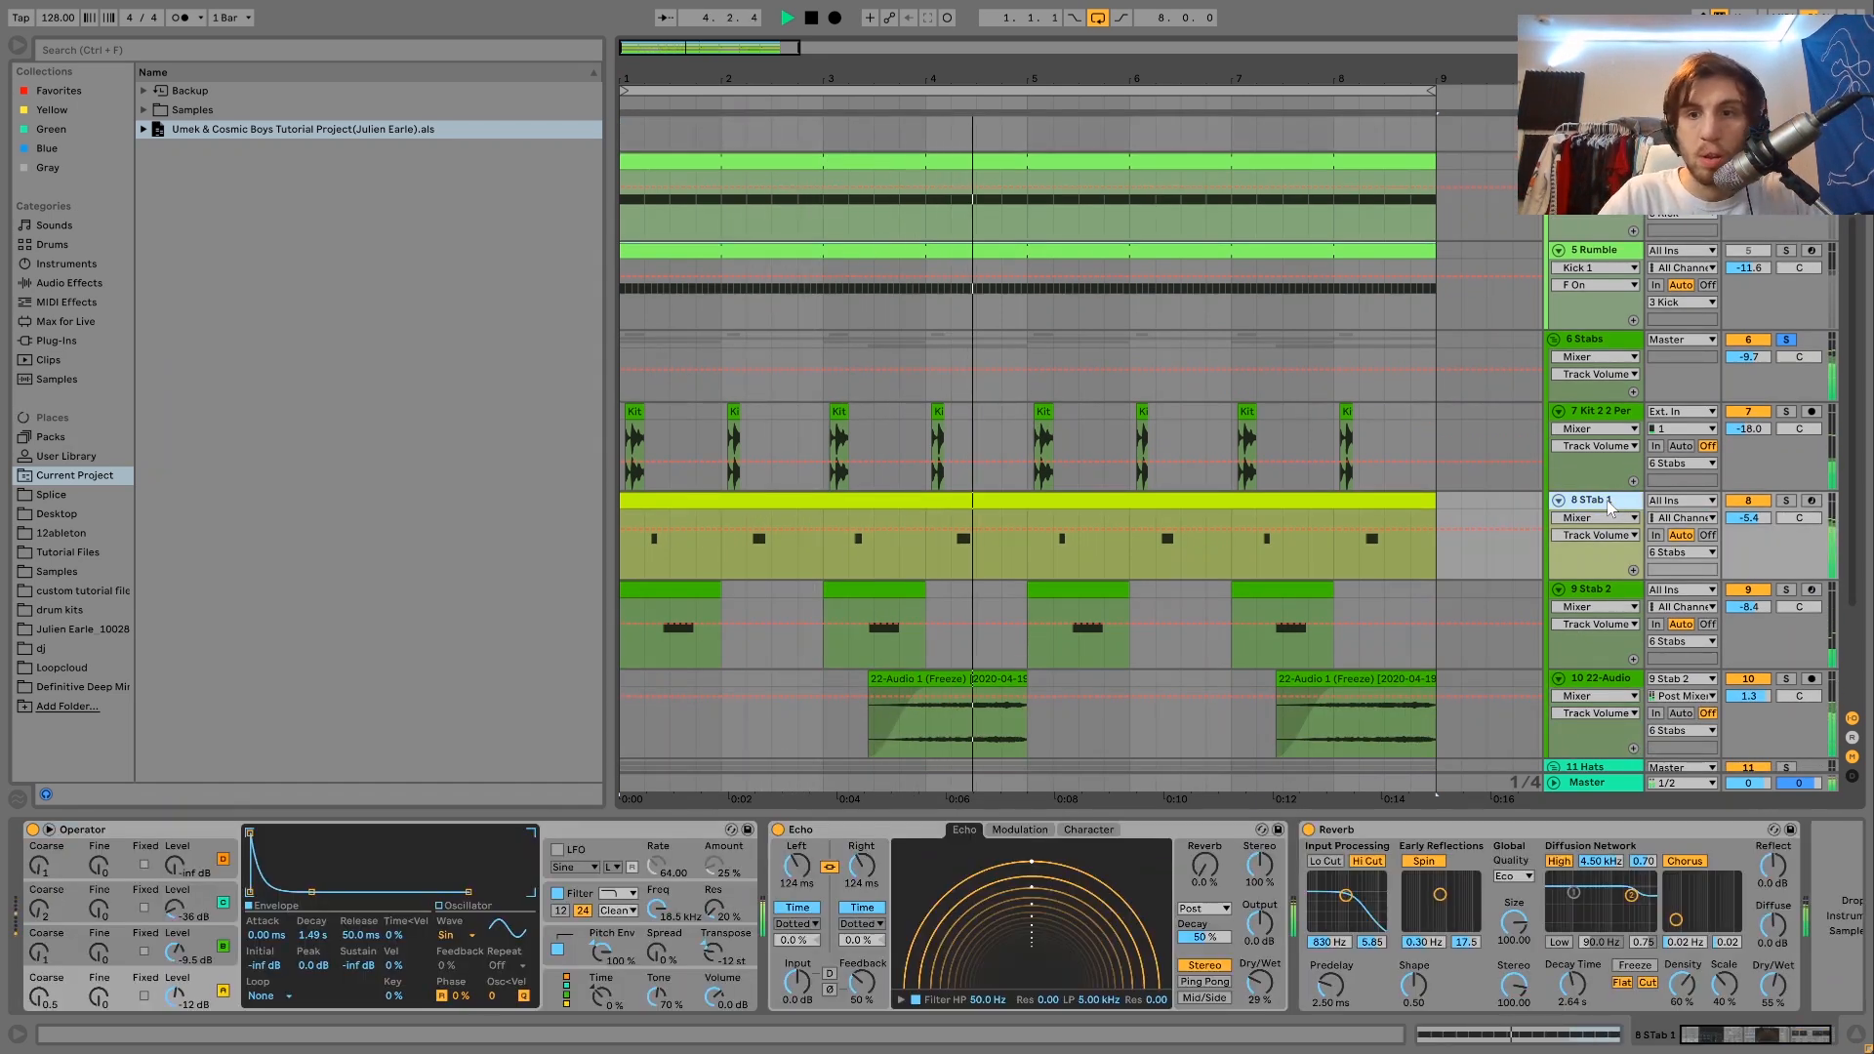
{"action": "key", "text": "Down"}
{"action": "key", "text": "Down"}
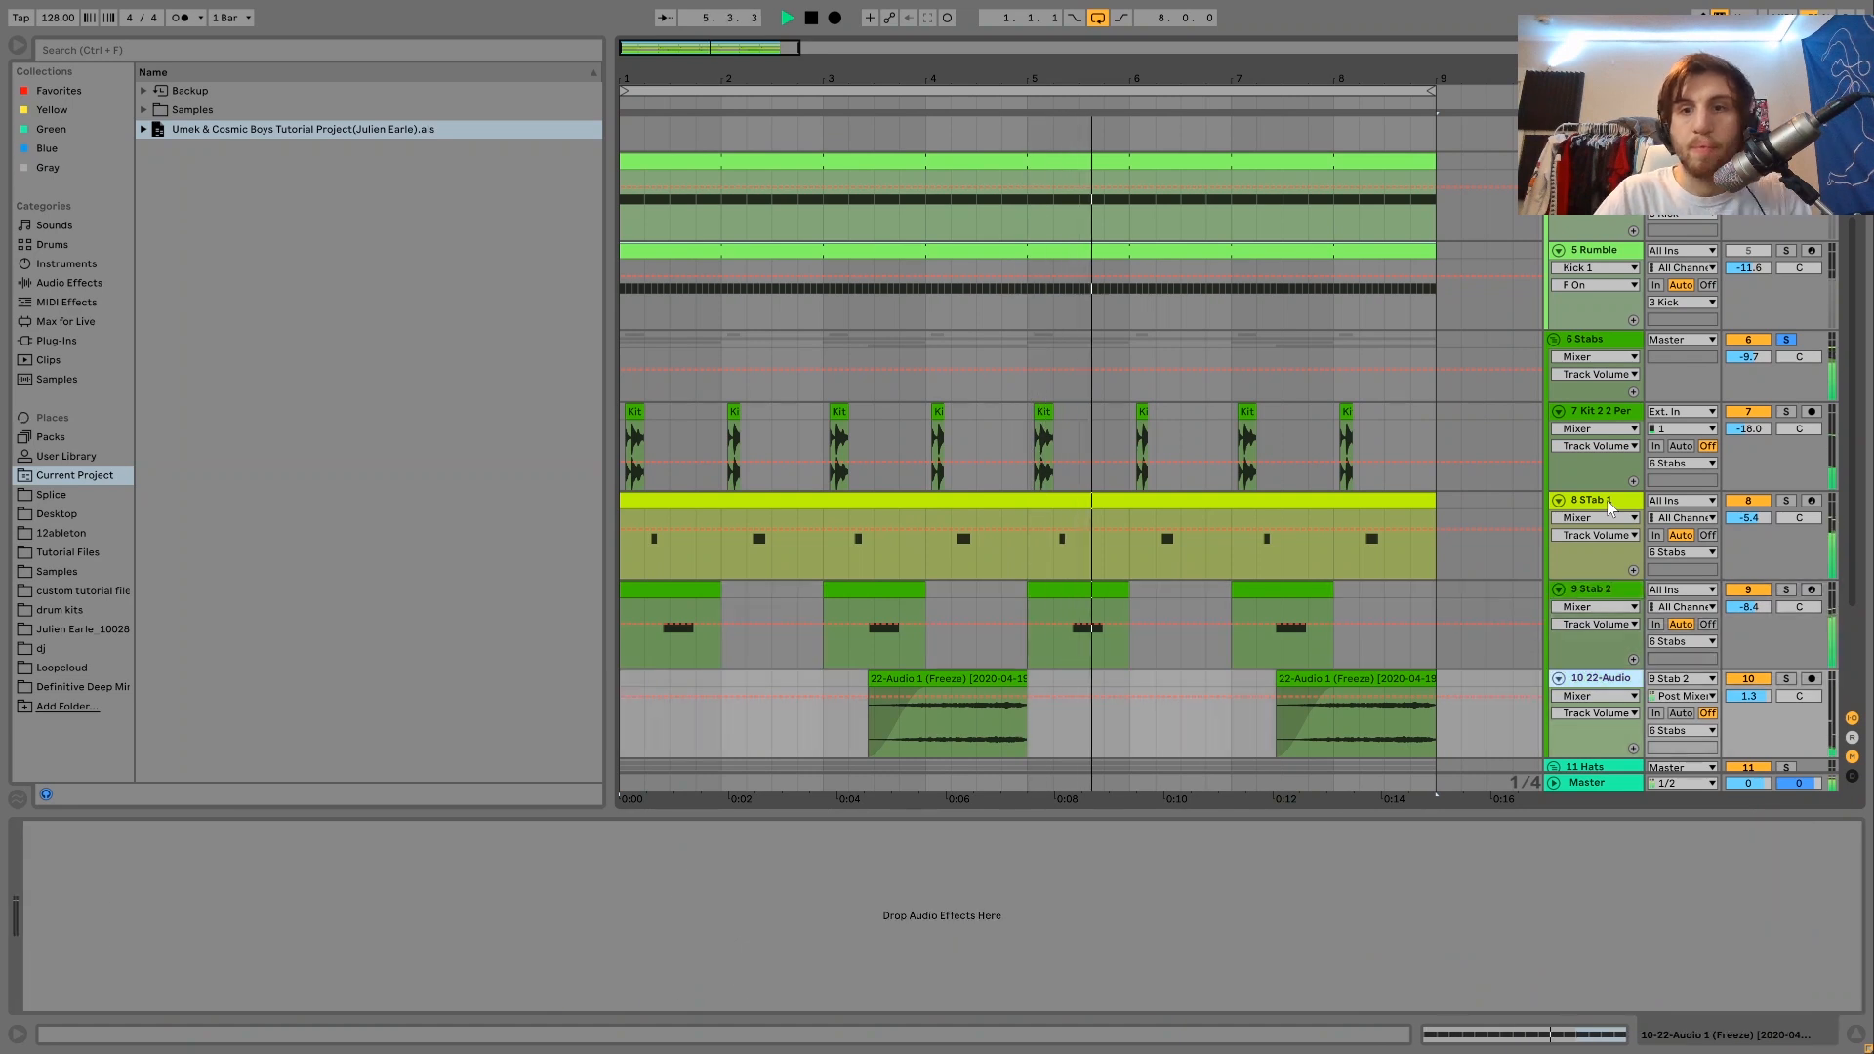
{"action": "left_click", "coordinate": [1612, 413]}
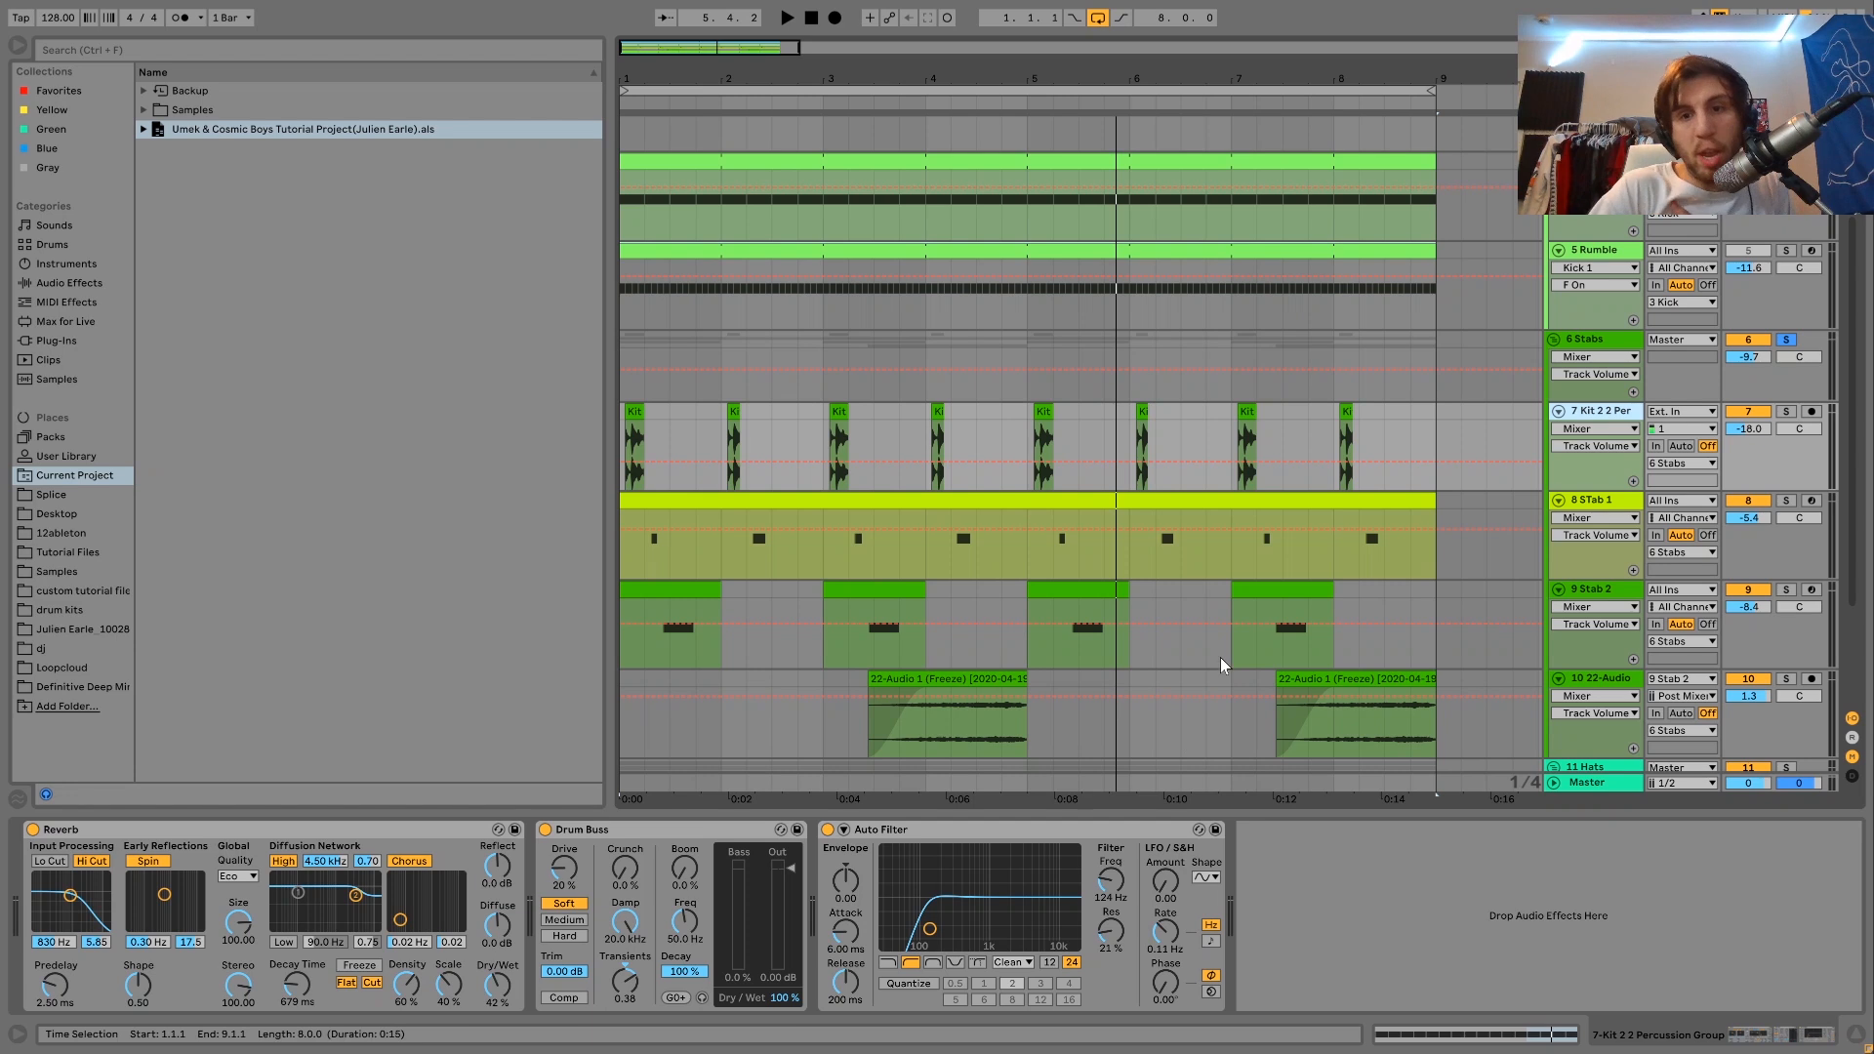
Solo the Kit 2 2 Per track and listen to its first clip.
{"action": "left_click", "coordinate": [1785, 411]}
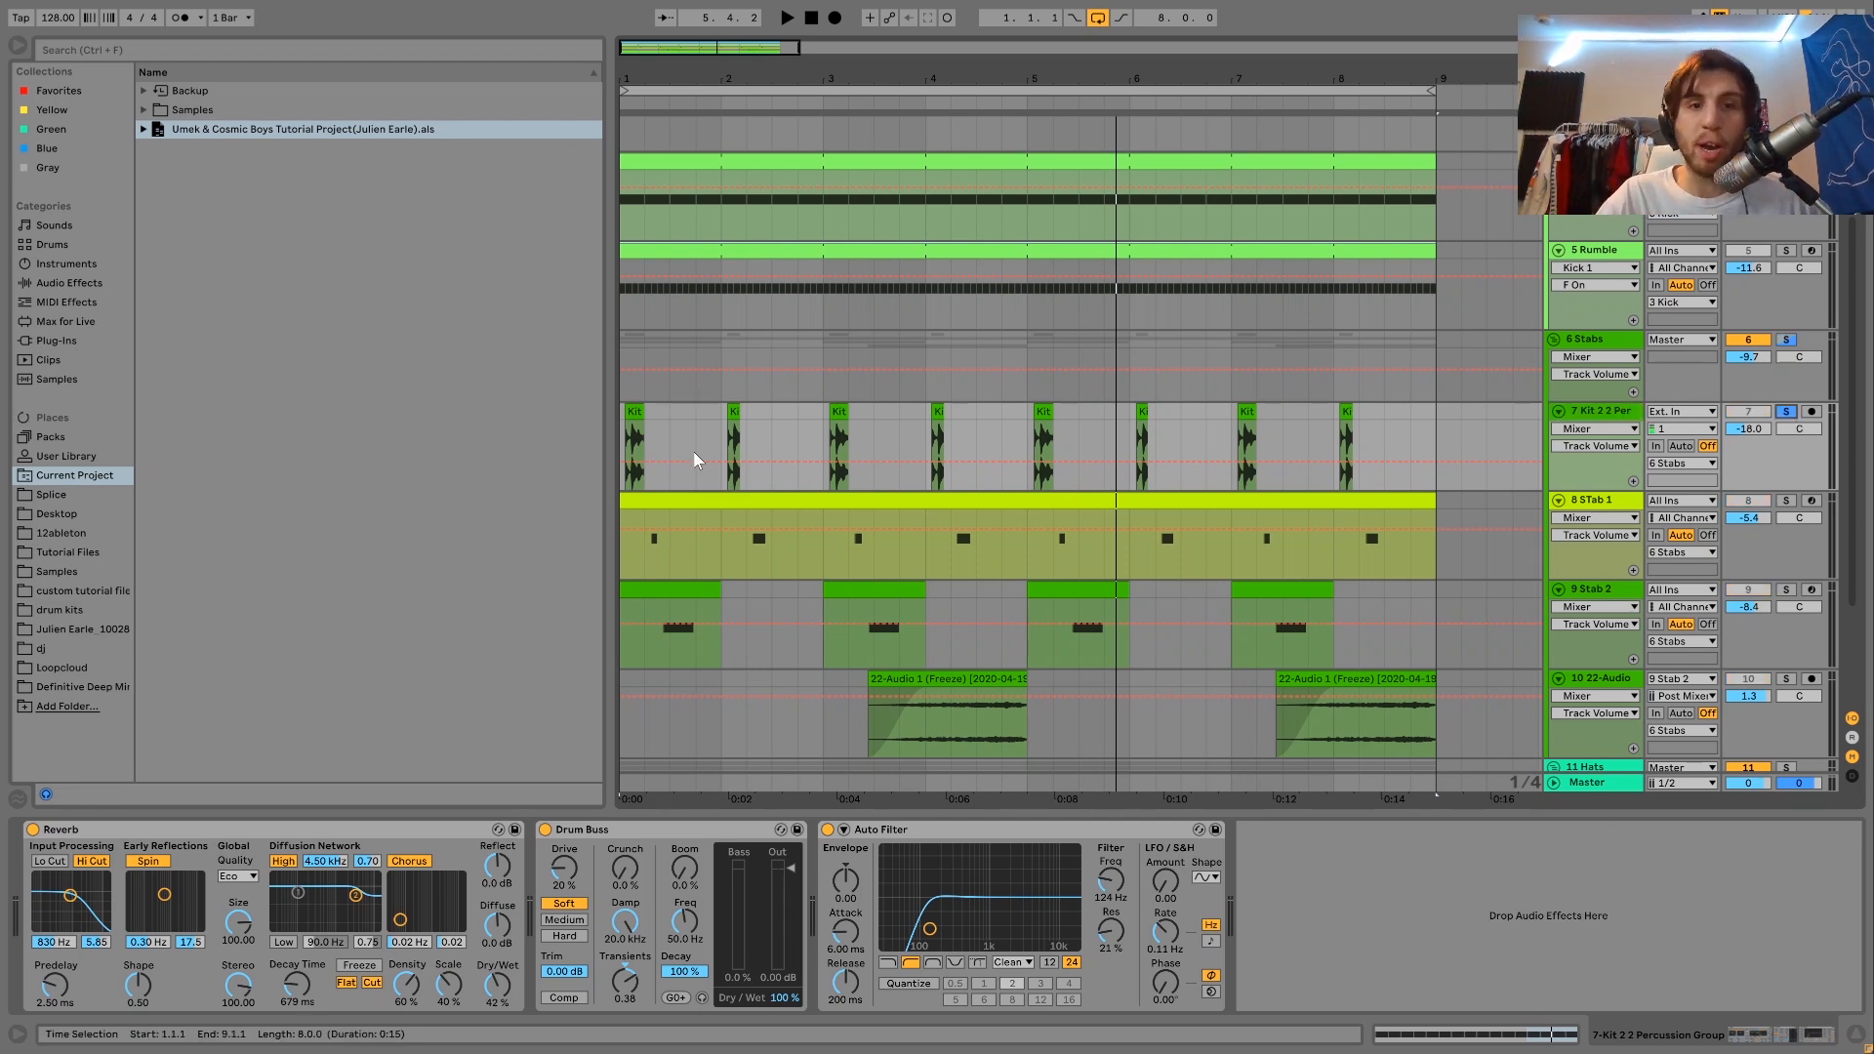
{"action": "left_click", "coordinate": [638, 411]}
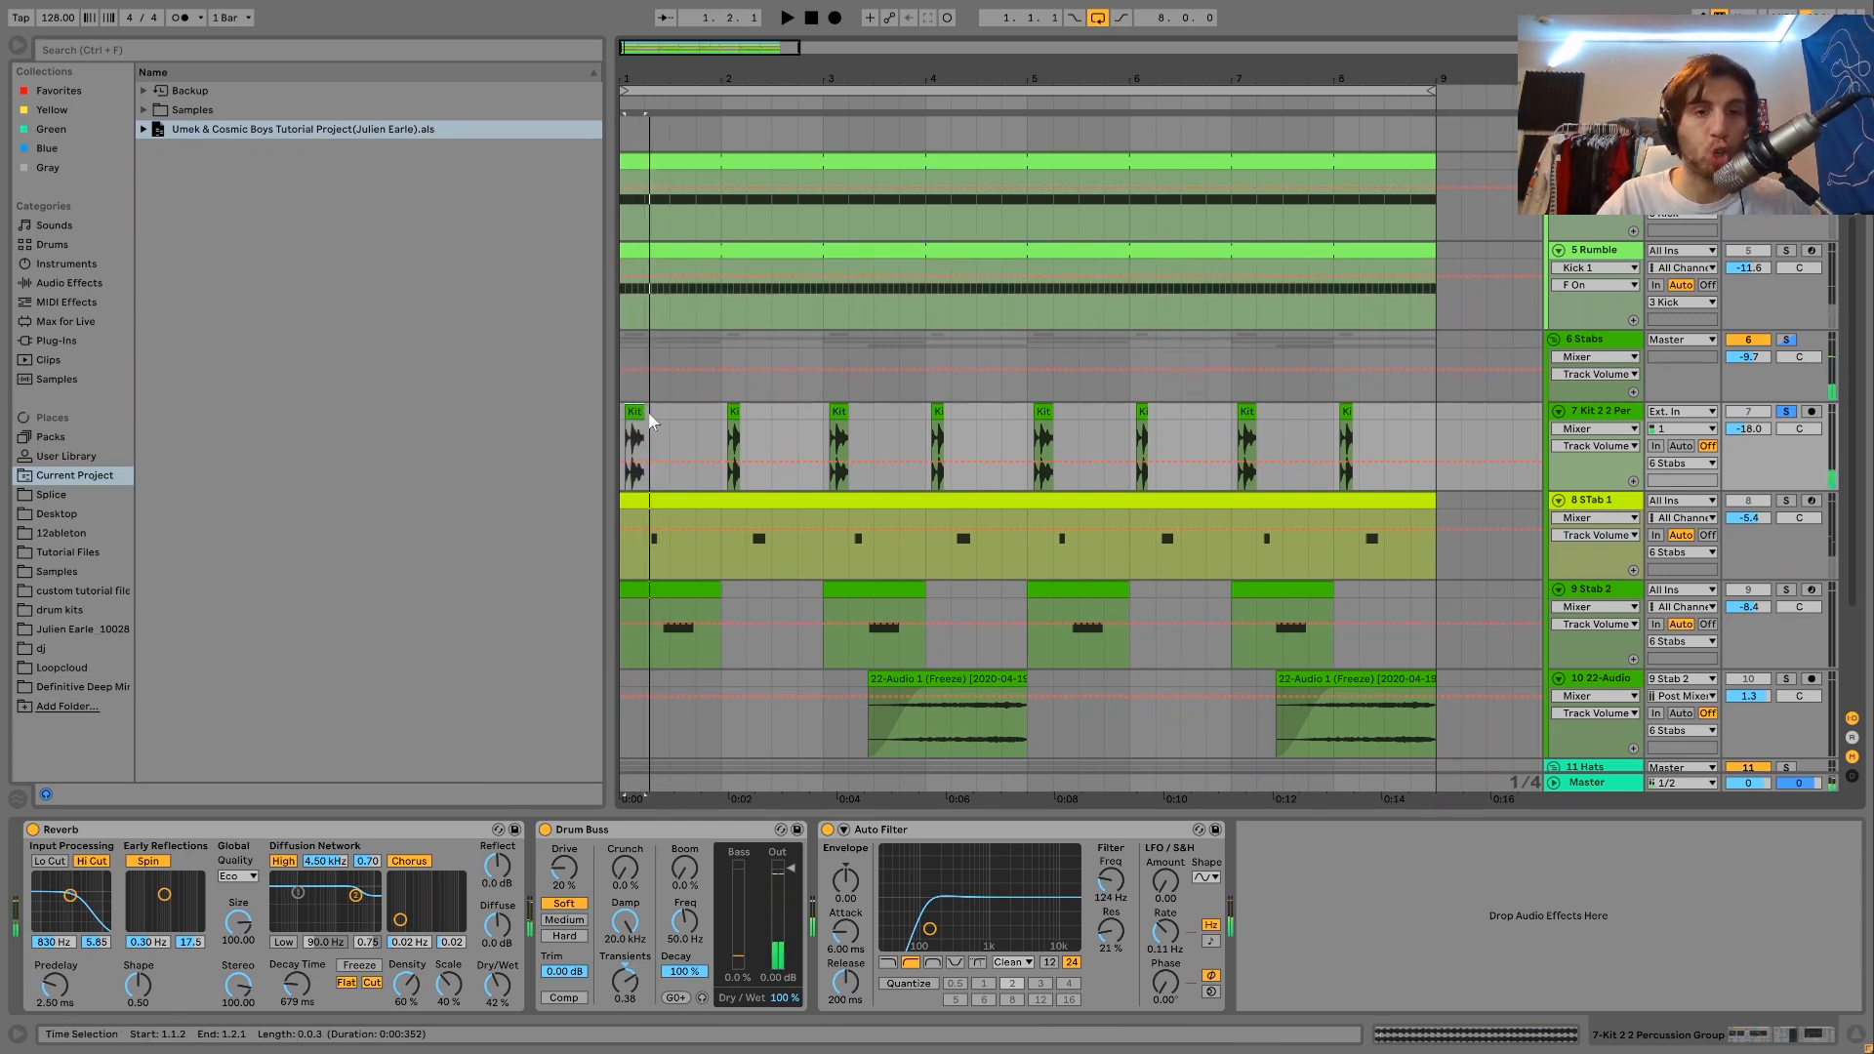
{"action": "left_click", "coordinate": [628, 406]}
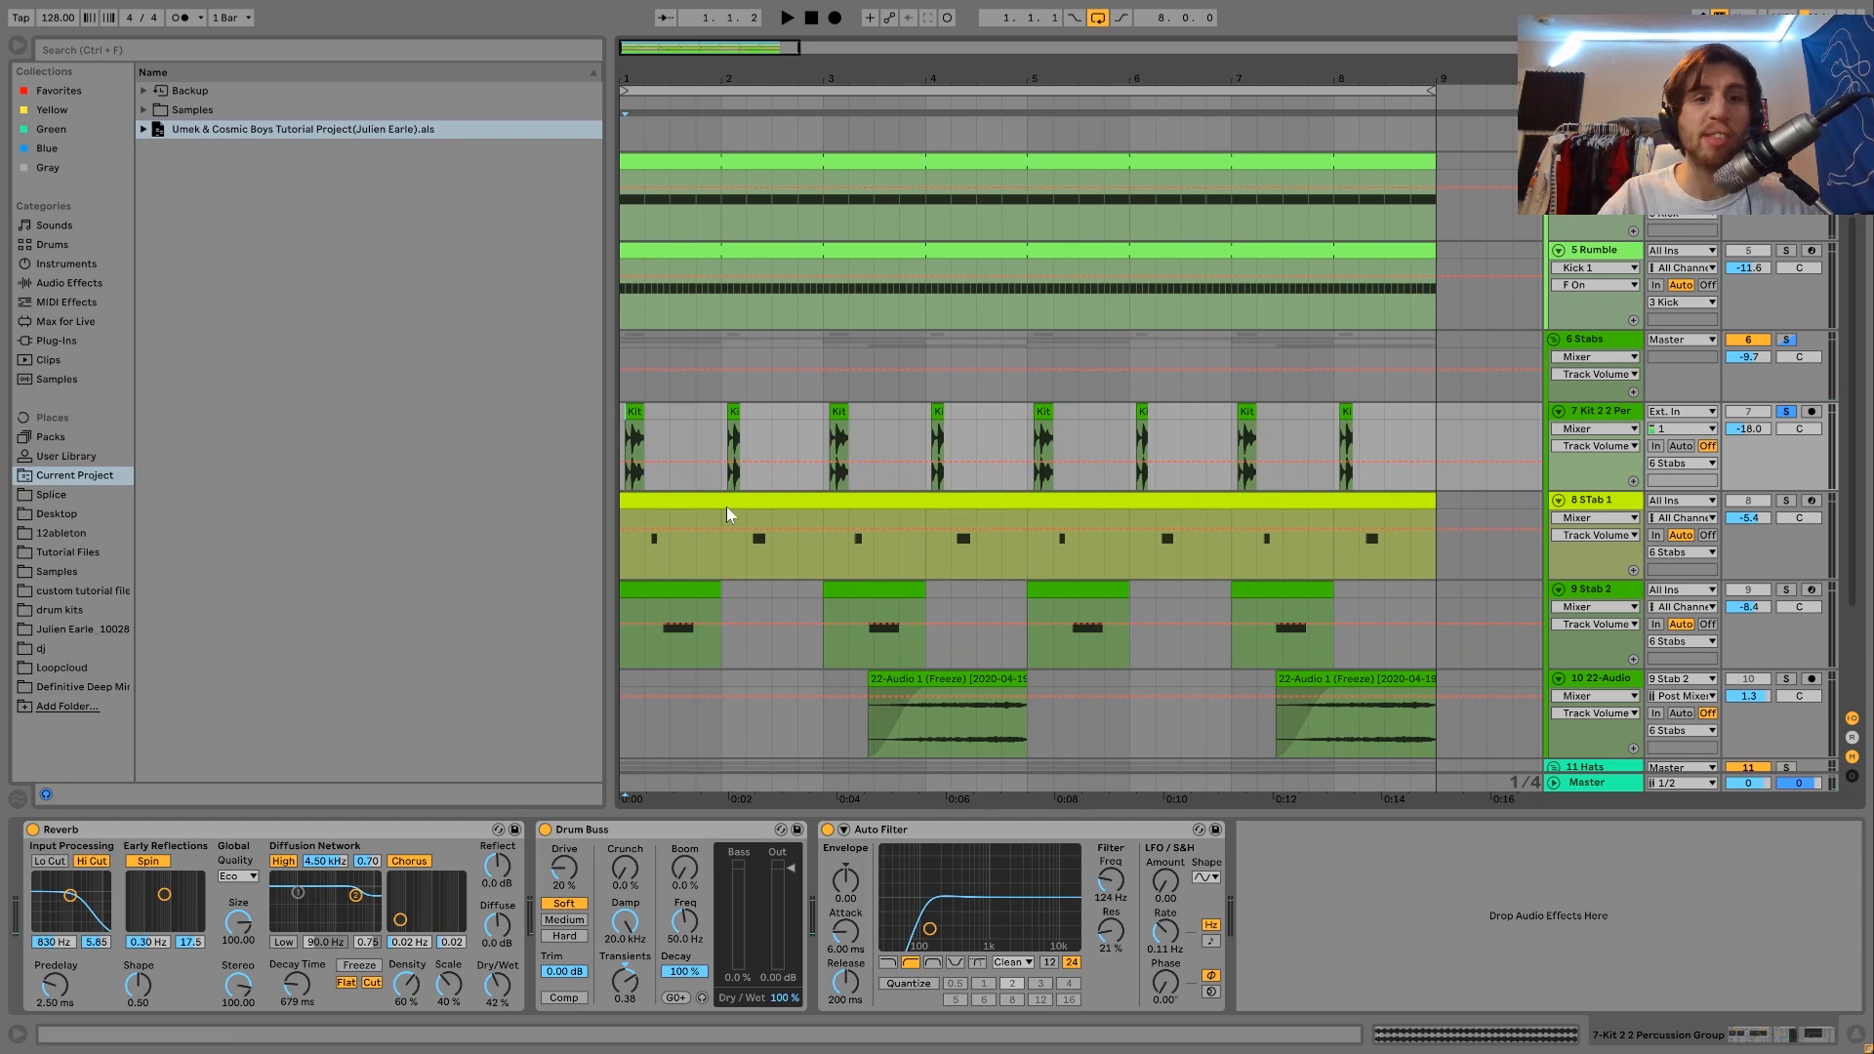
Locate the source sample Kit 2 2 Percussion Group.wav among the project's imported samples and preview it with the cue volume at 6.0.
{"action": "key", "text": "ctrl+b"}
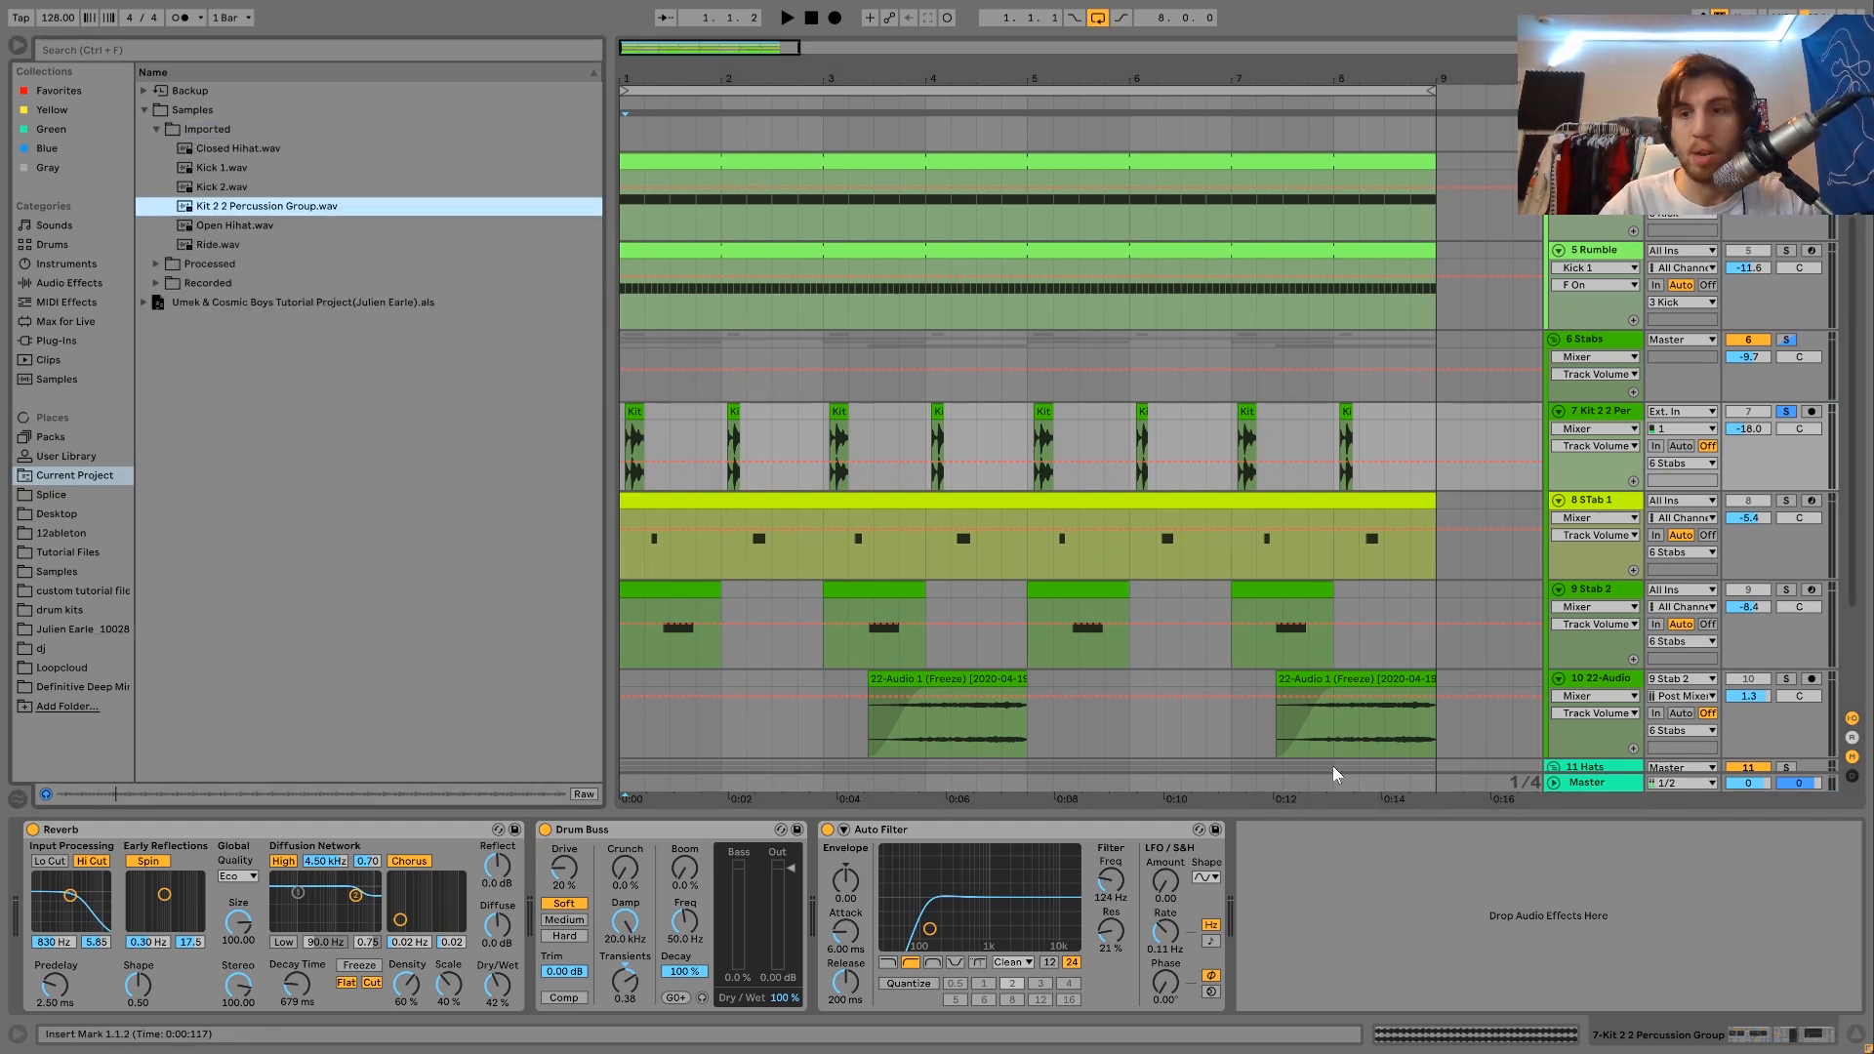
{"action": "left_click_drag", "start_coordinate": [1814, 785], "coordinate": [1814, 742]}
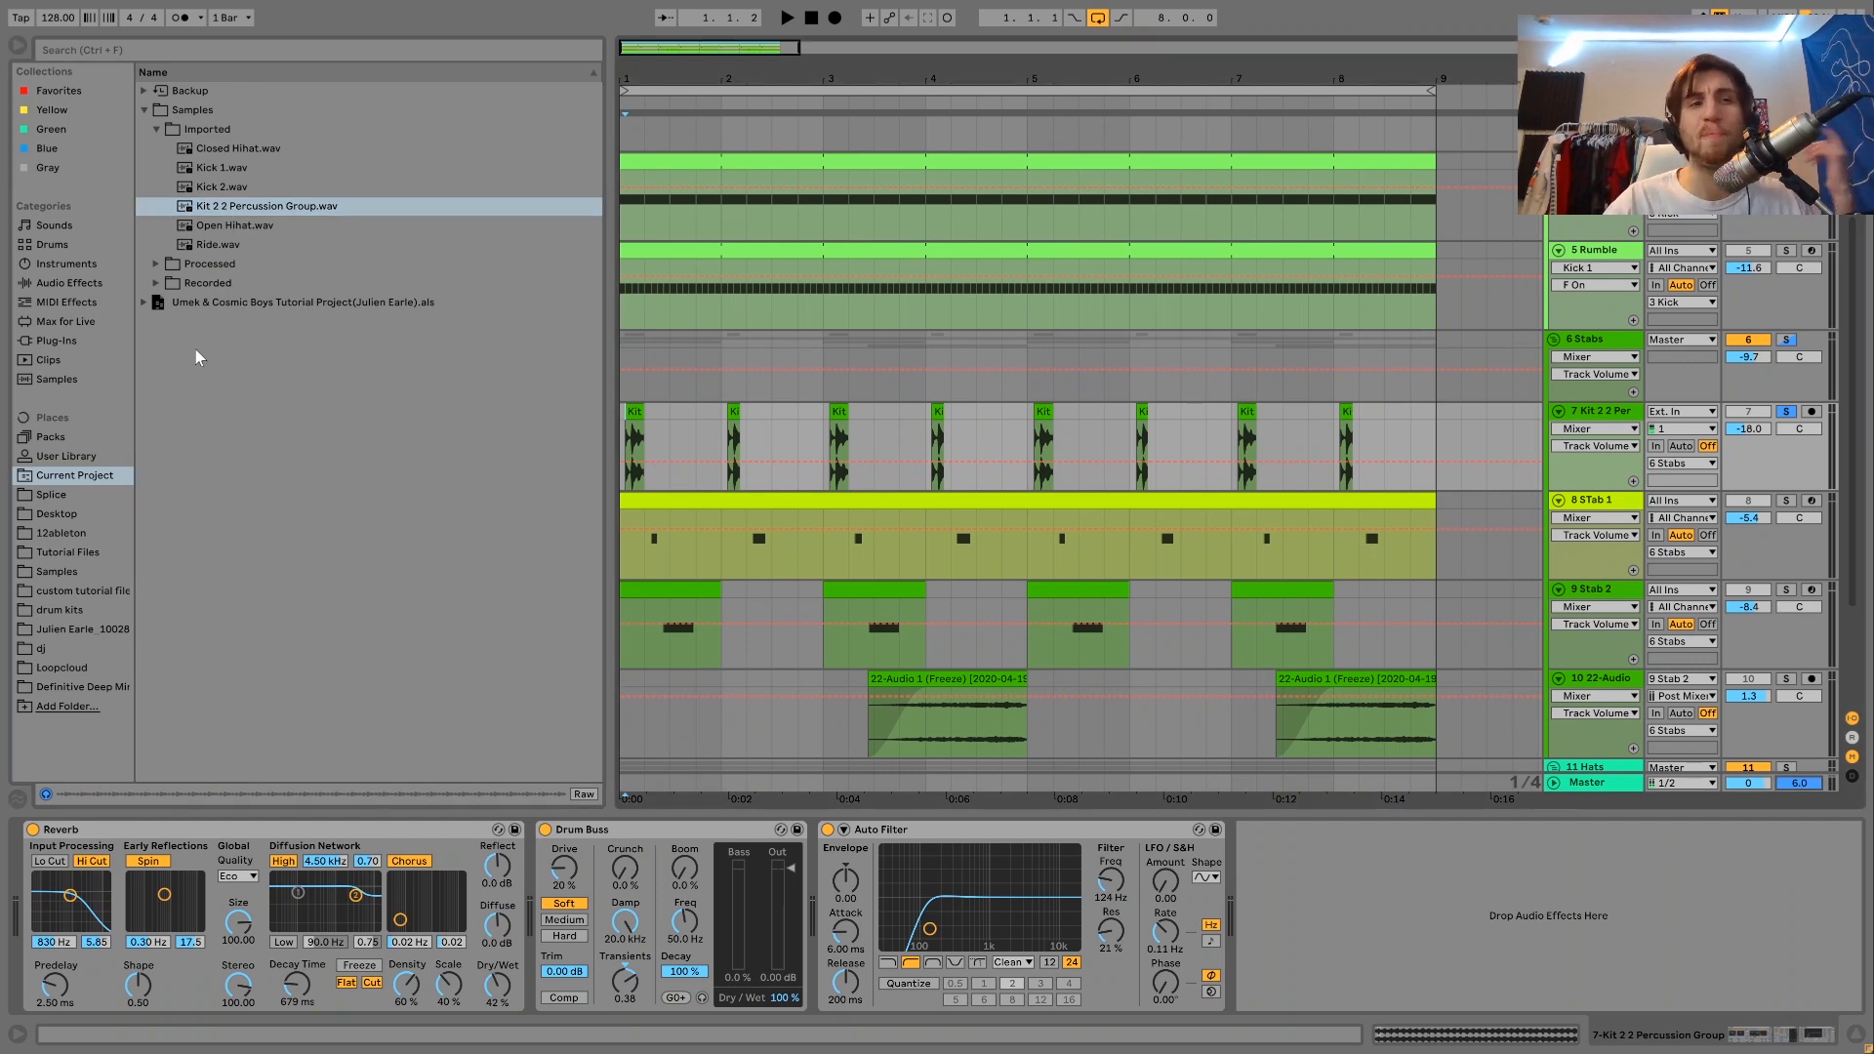
{"action": "left_click", "coordinate": [238, 215]}
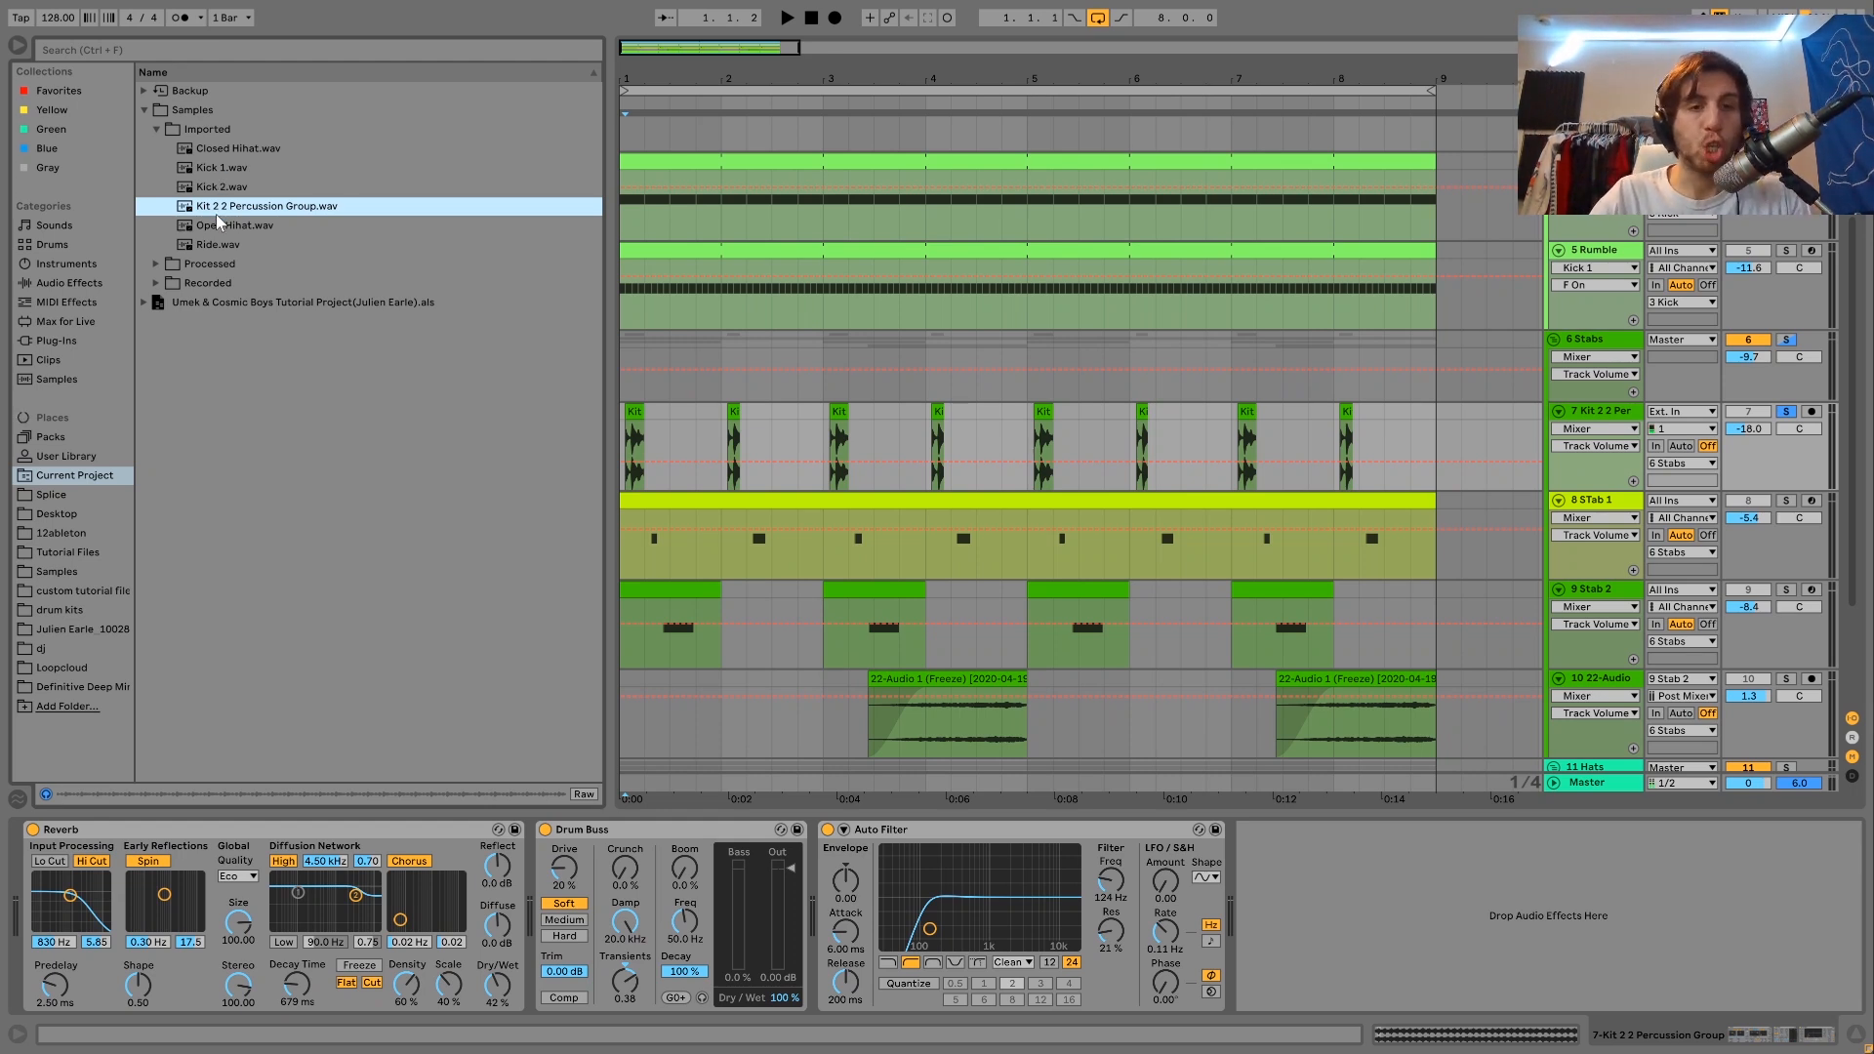
Inspect the first Kit 2 2 Per clip's waveform and sample settings, and play the track with its device chain shown.
{"action": "double_click", "coordinate": [636, 414]}
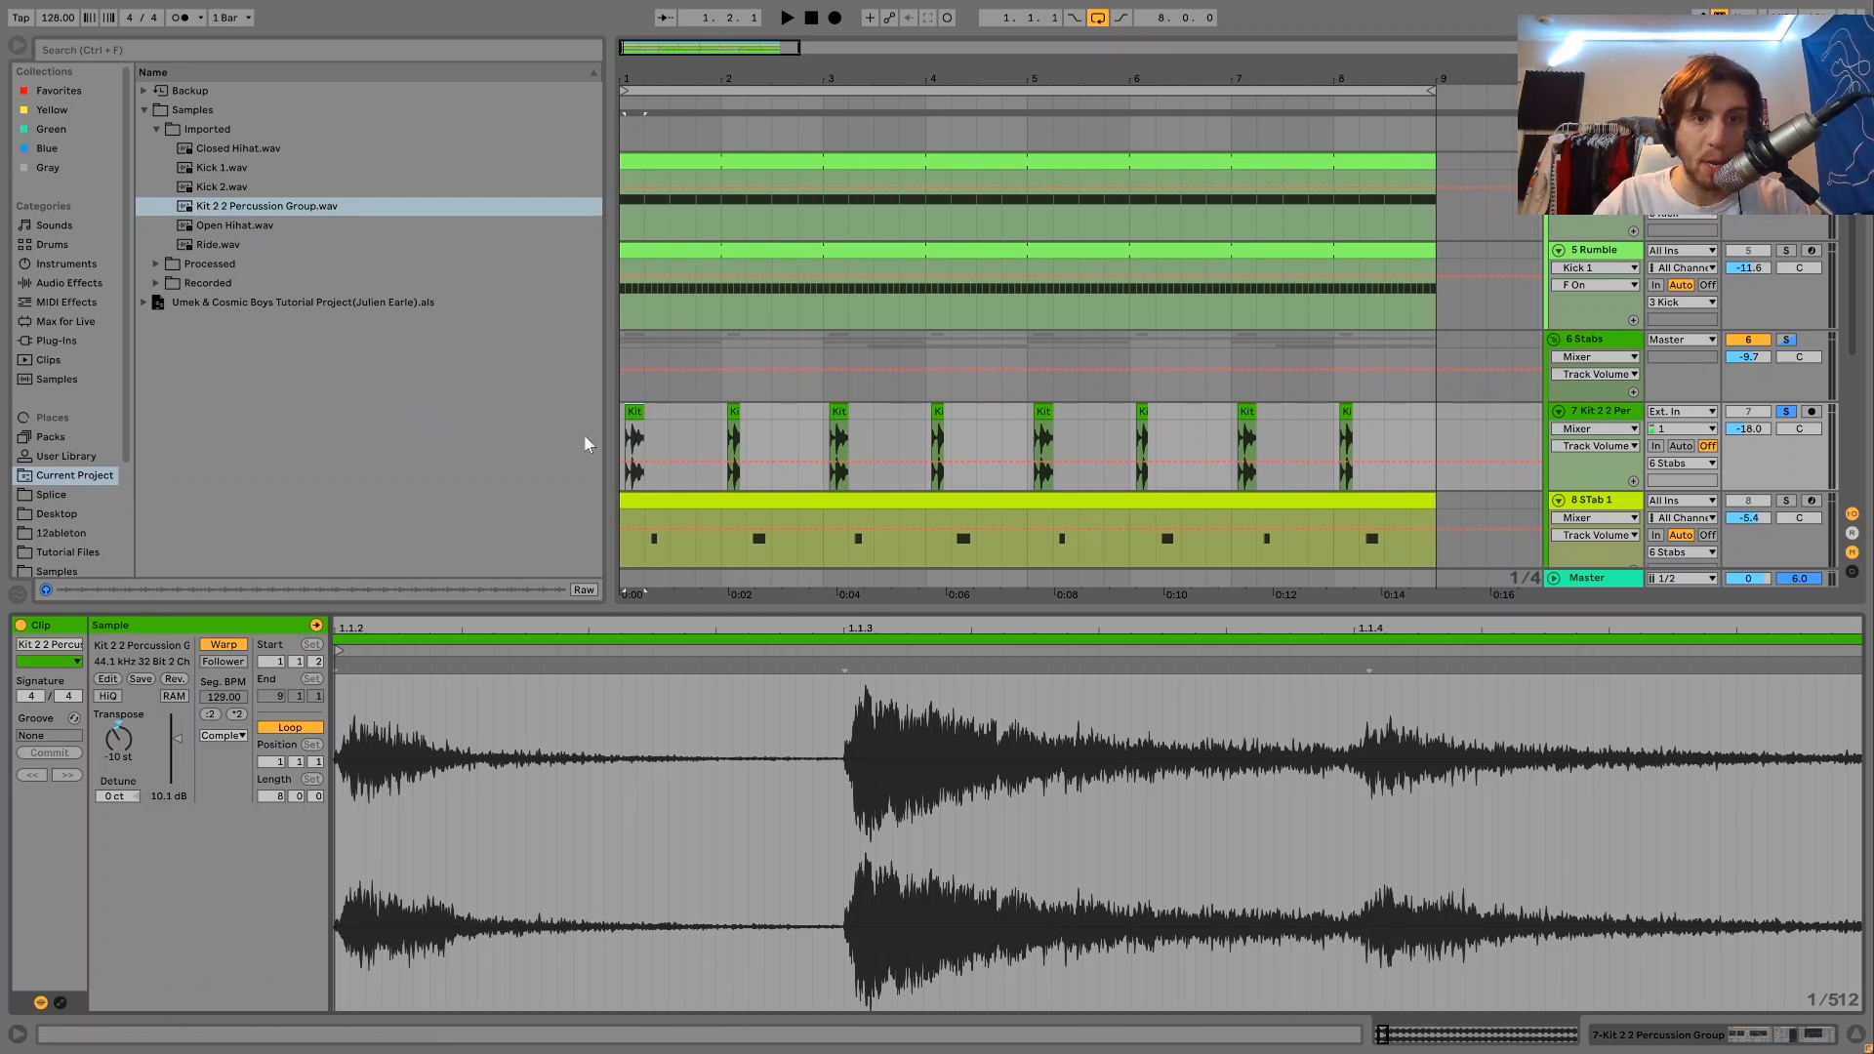
{"action": "key", "text": "space"}
{"action": "key", "text": "space"}
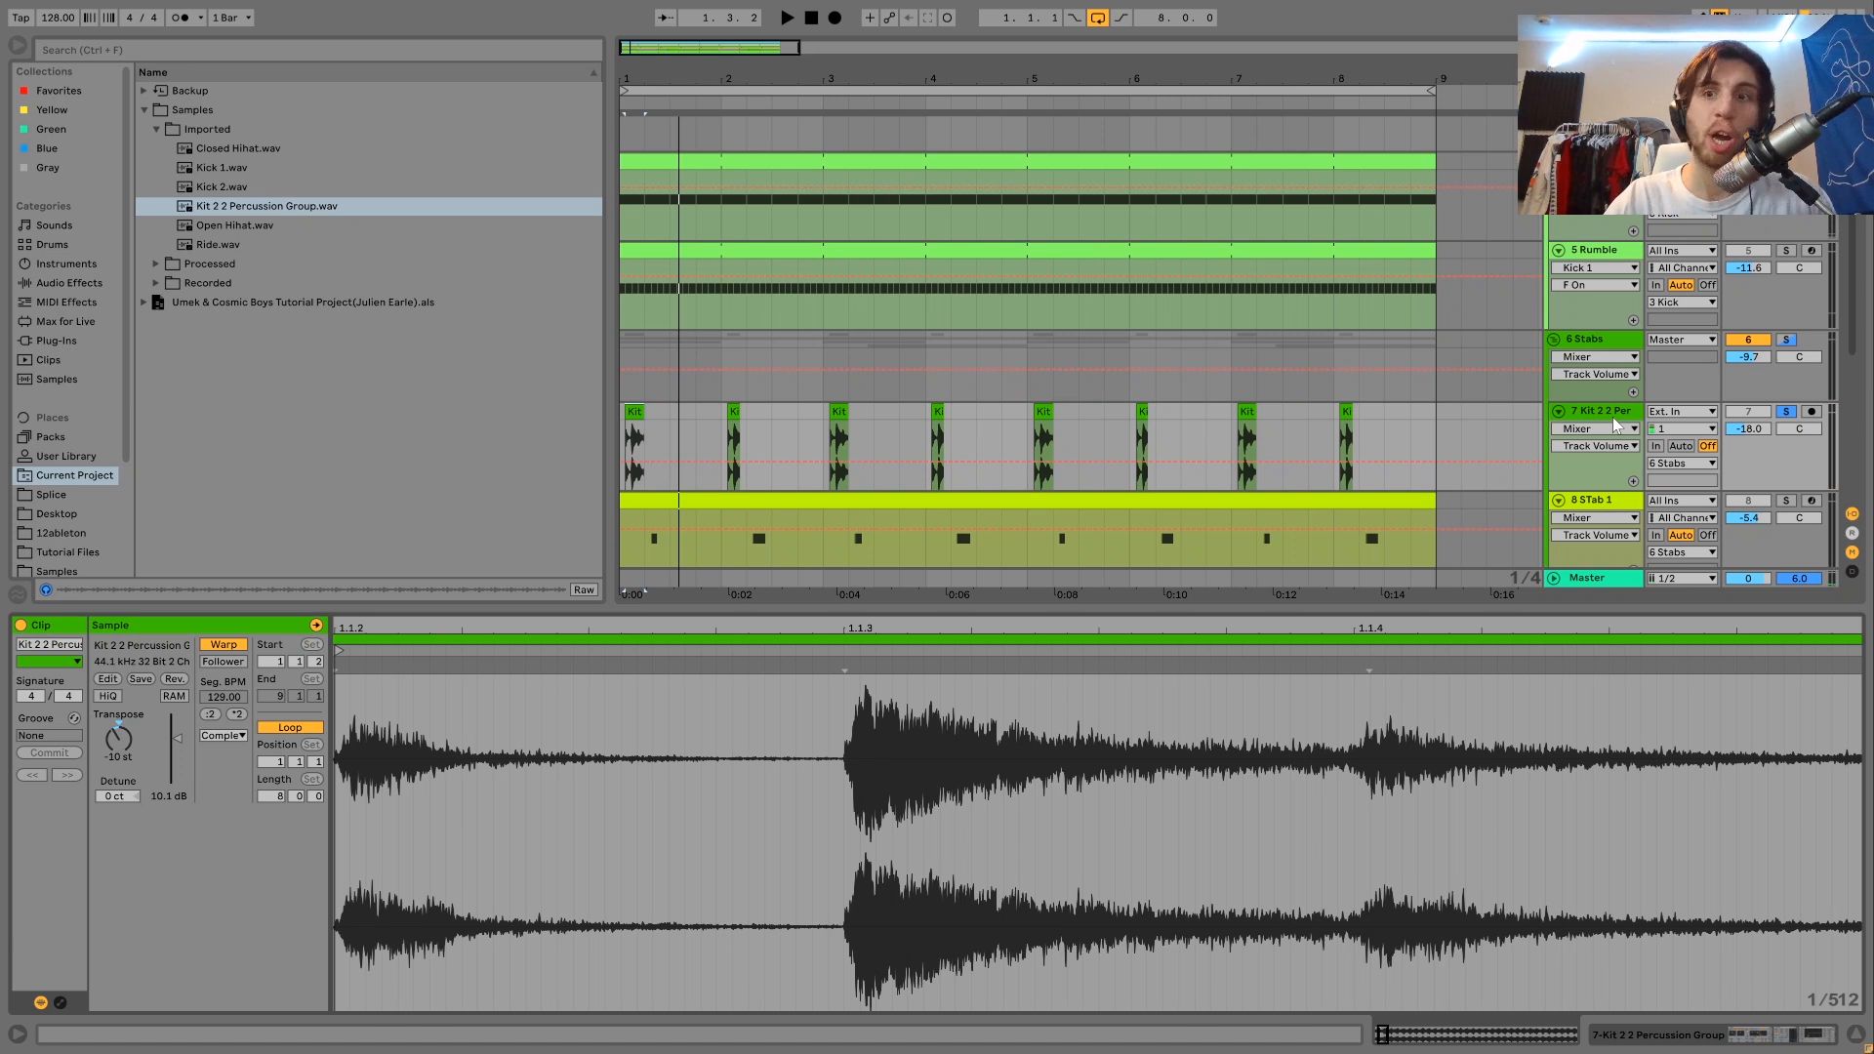
{"action": "key", "text": "shift+Tab"}
{"action": "key", "text": "space"}
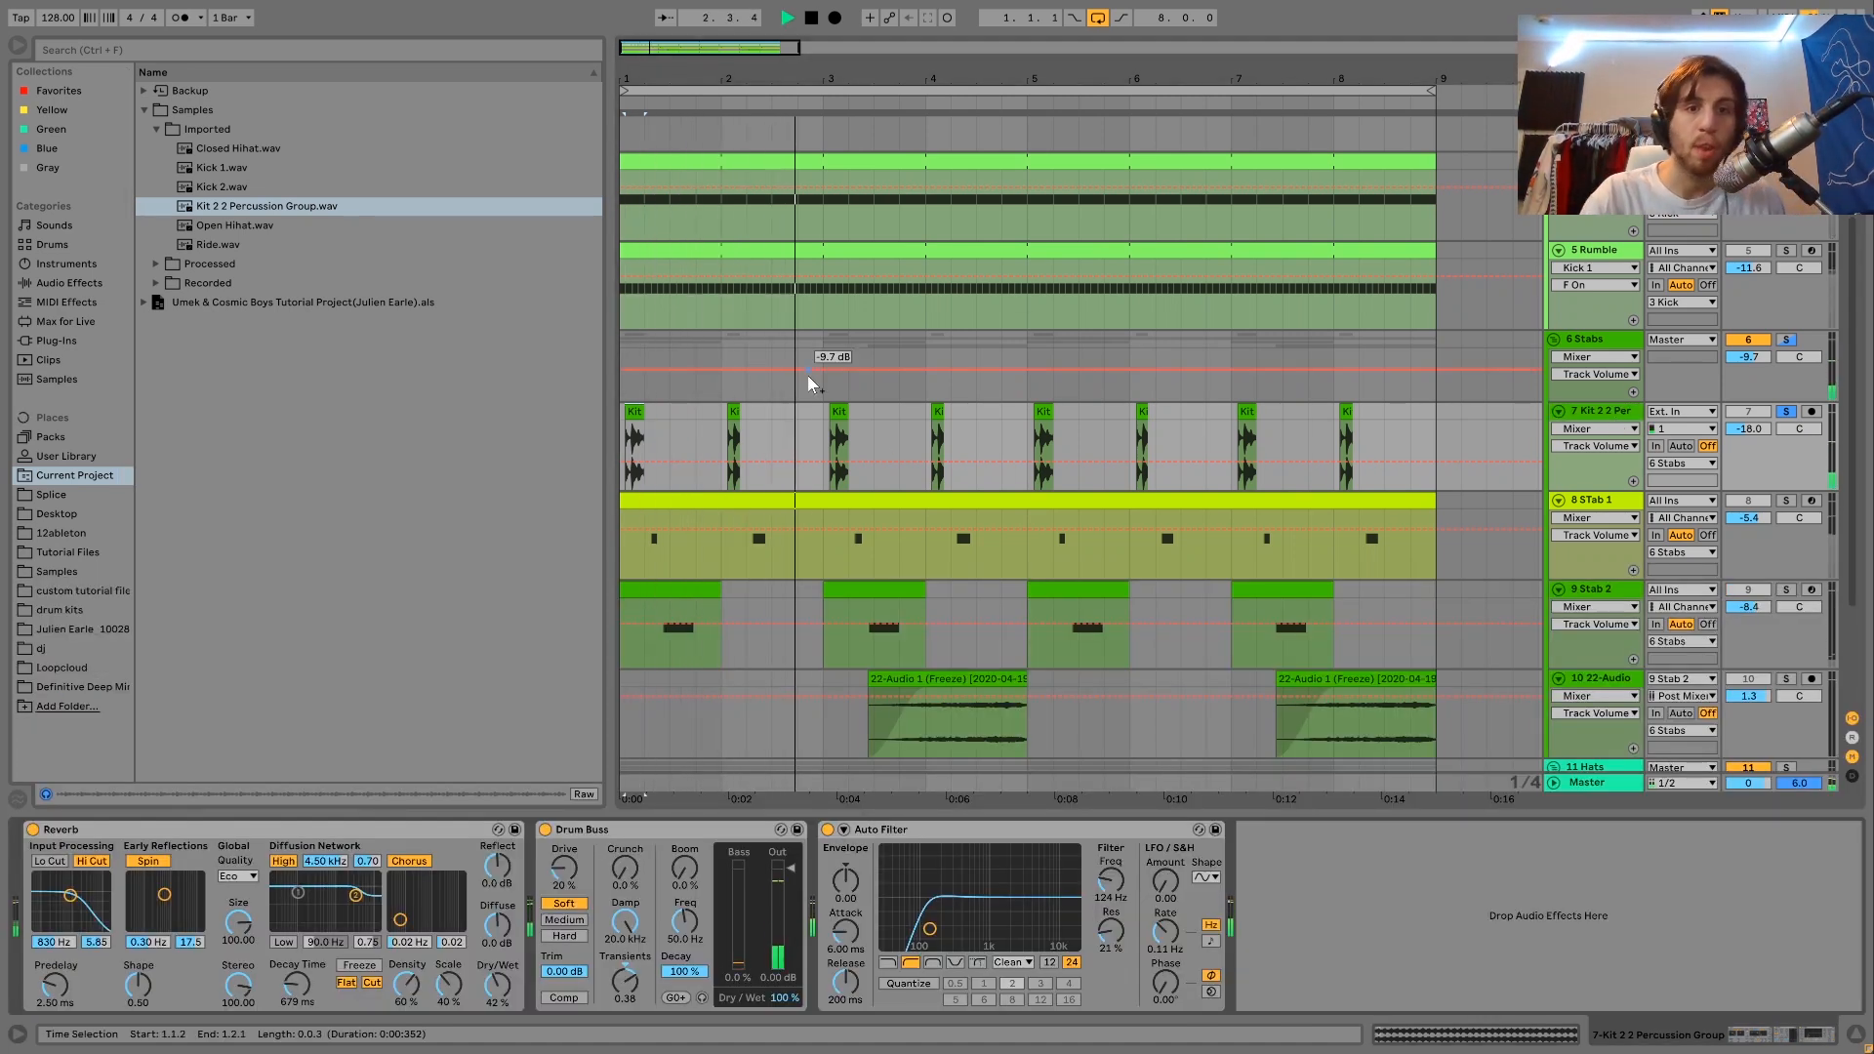
{"action": "key", "text": "space"}
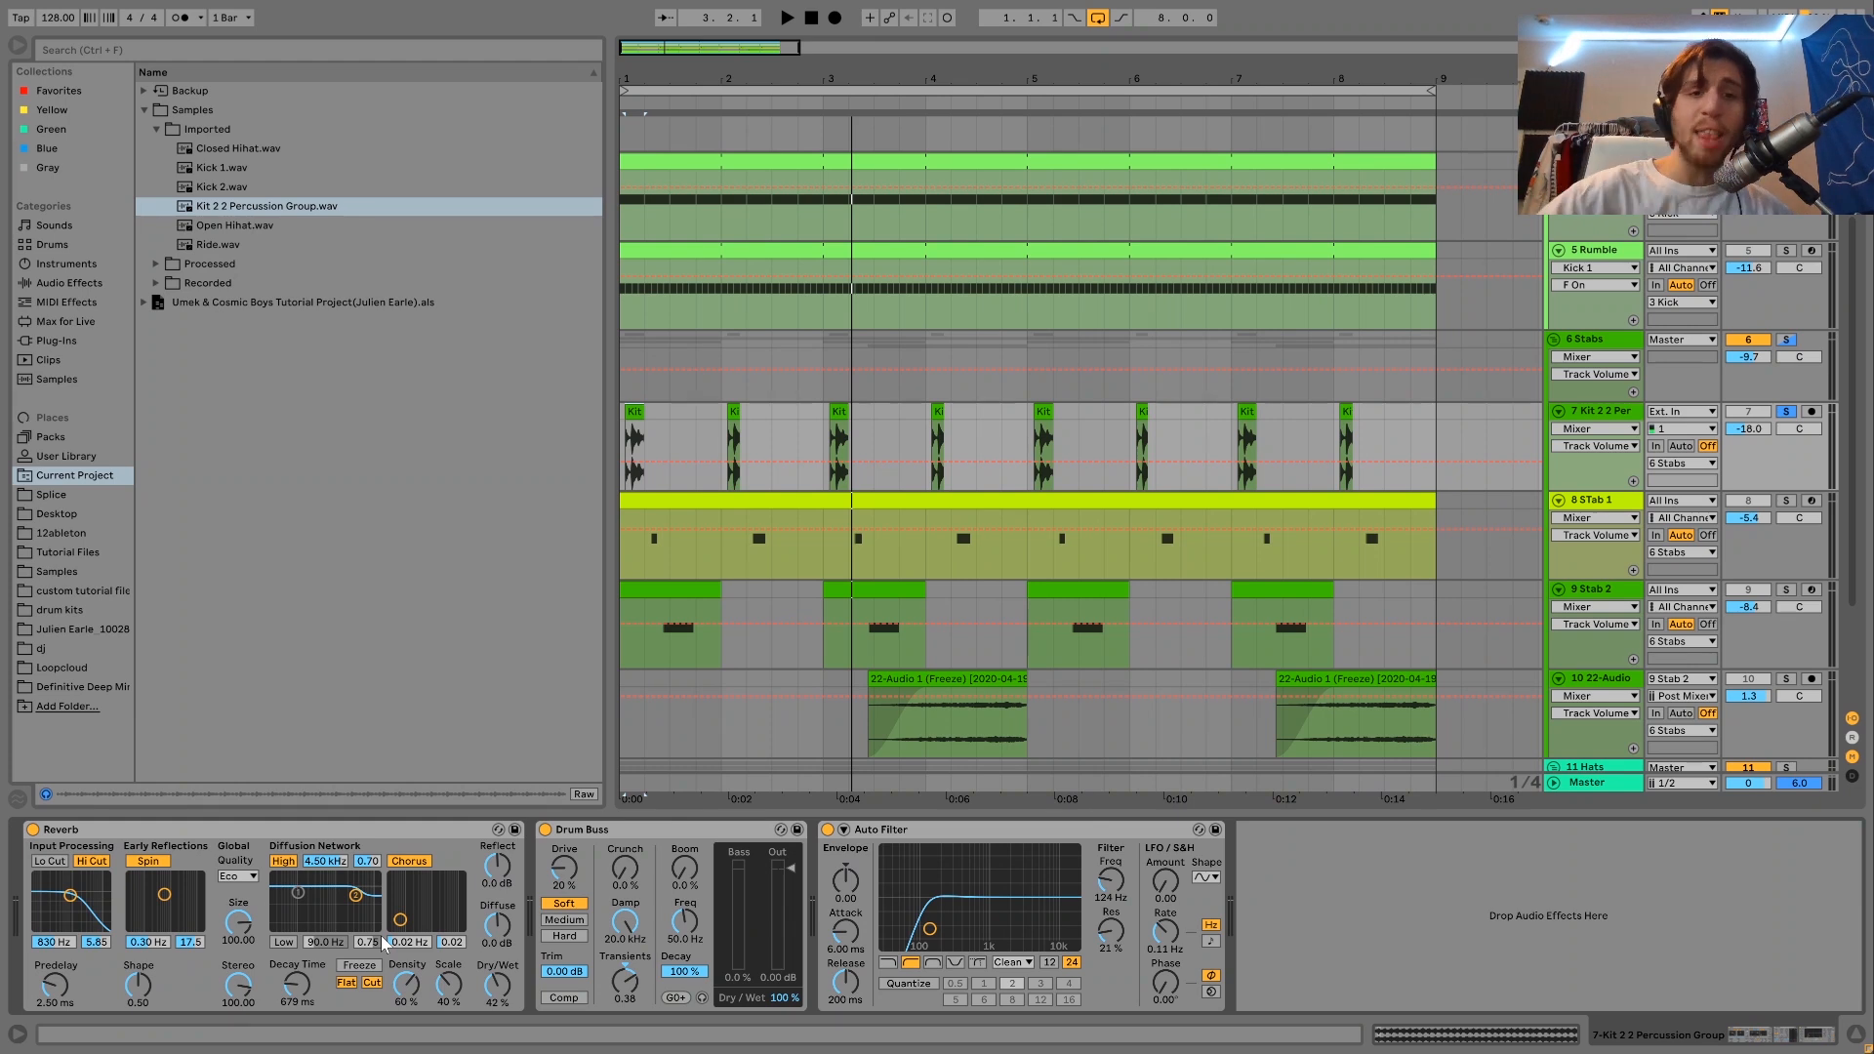
Solo the STab 1 track, listen to it and open its clip to view the MIDI notes.
{"action": "left_click", "coordinate": [1785, 500]}
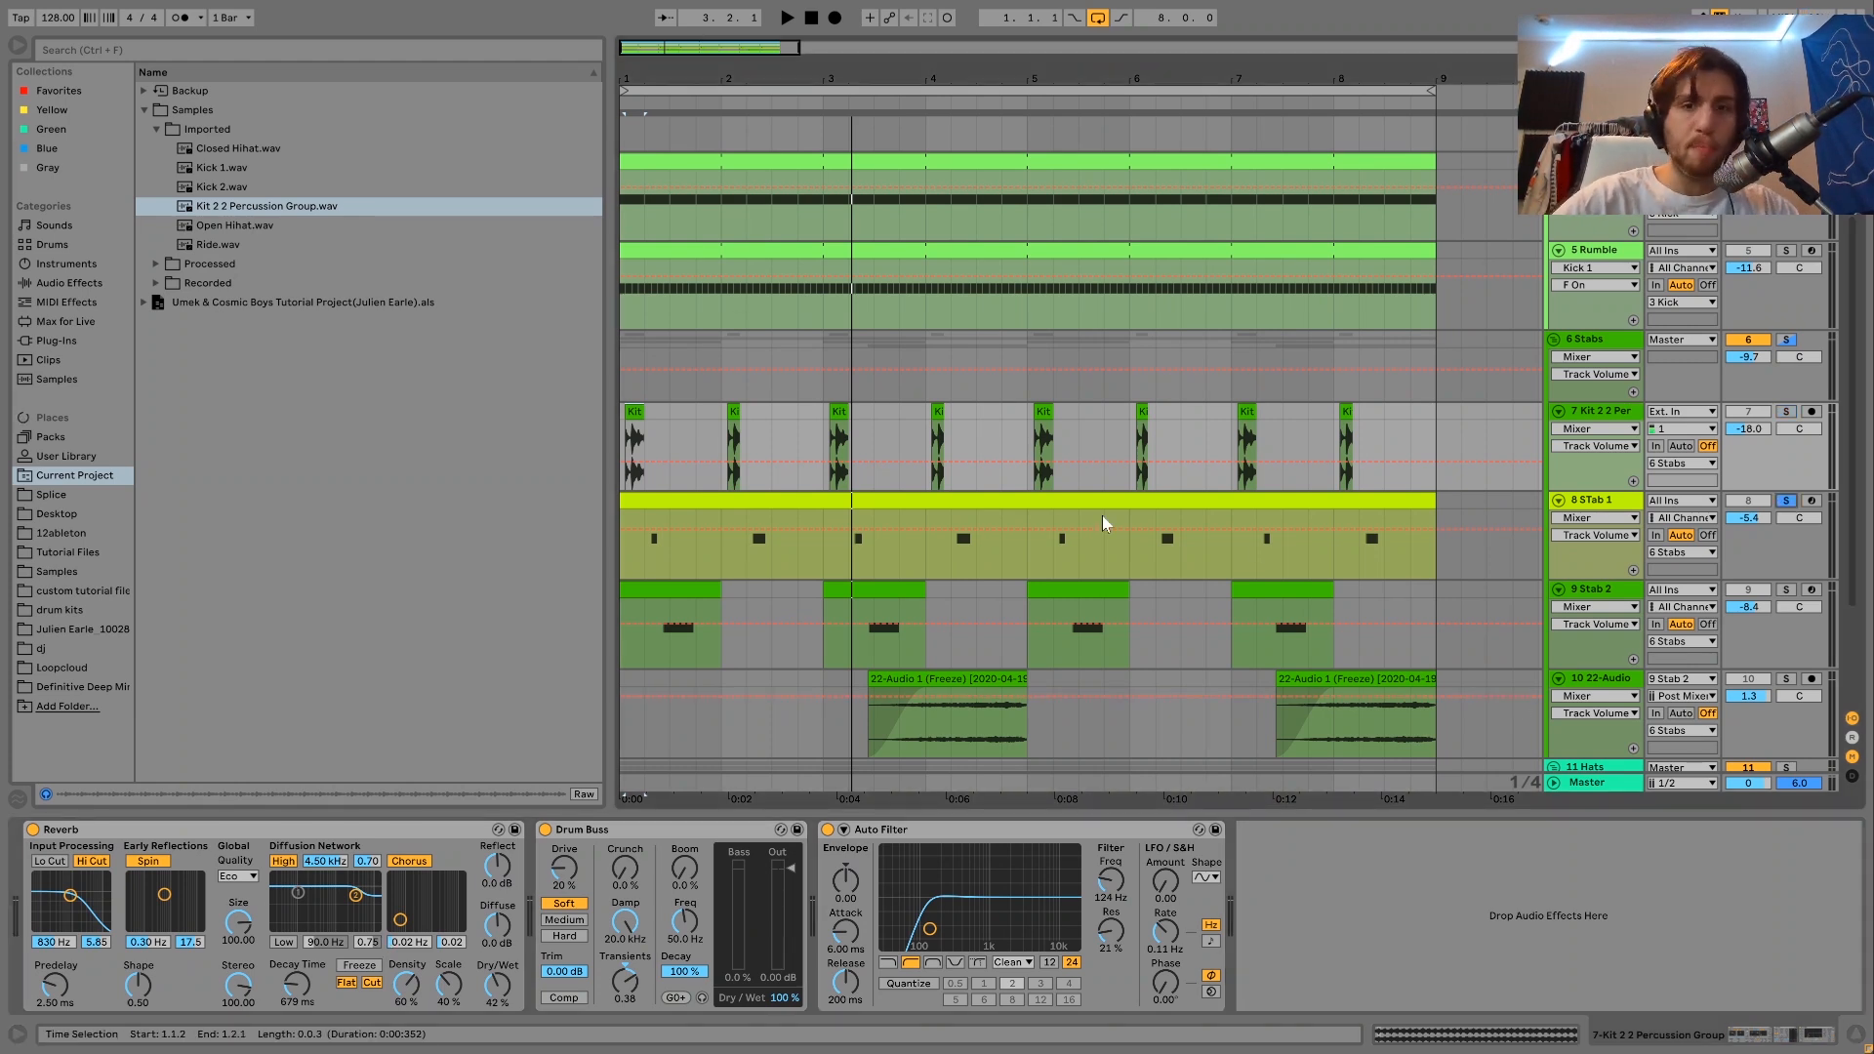
{"action": "left_click", "coordinate": [1051, 500]}
{"action": "key", "text": "space"}
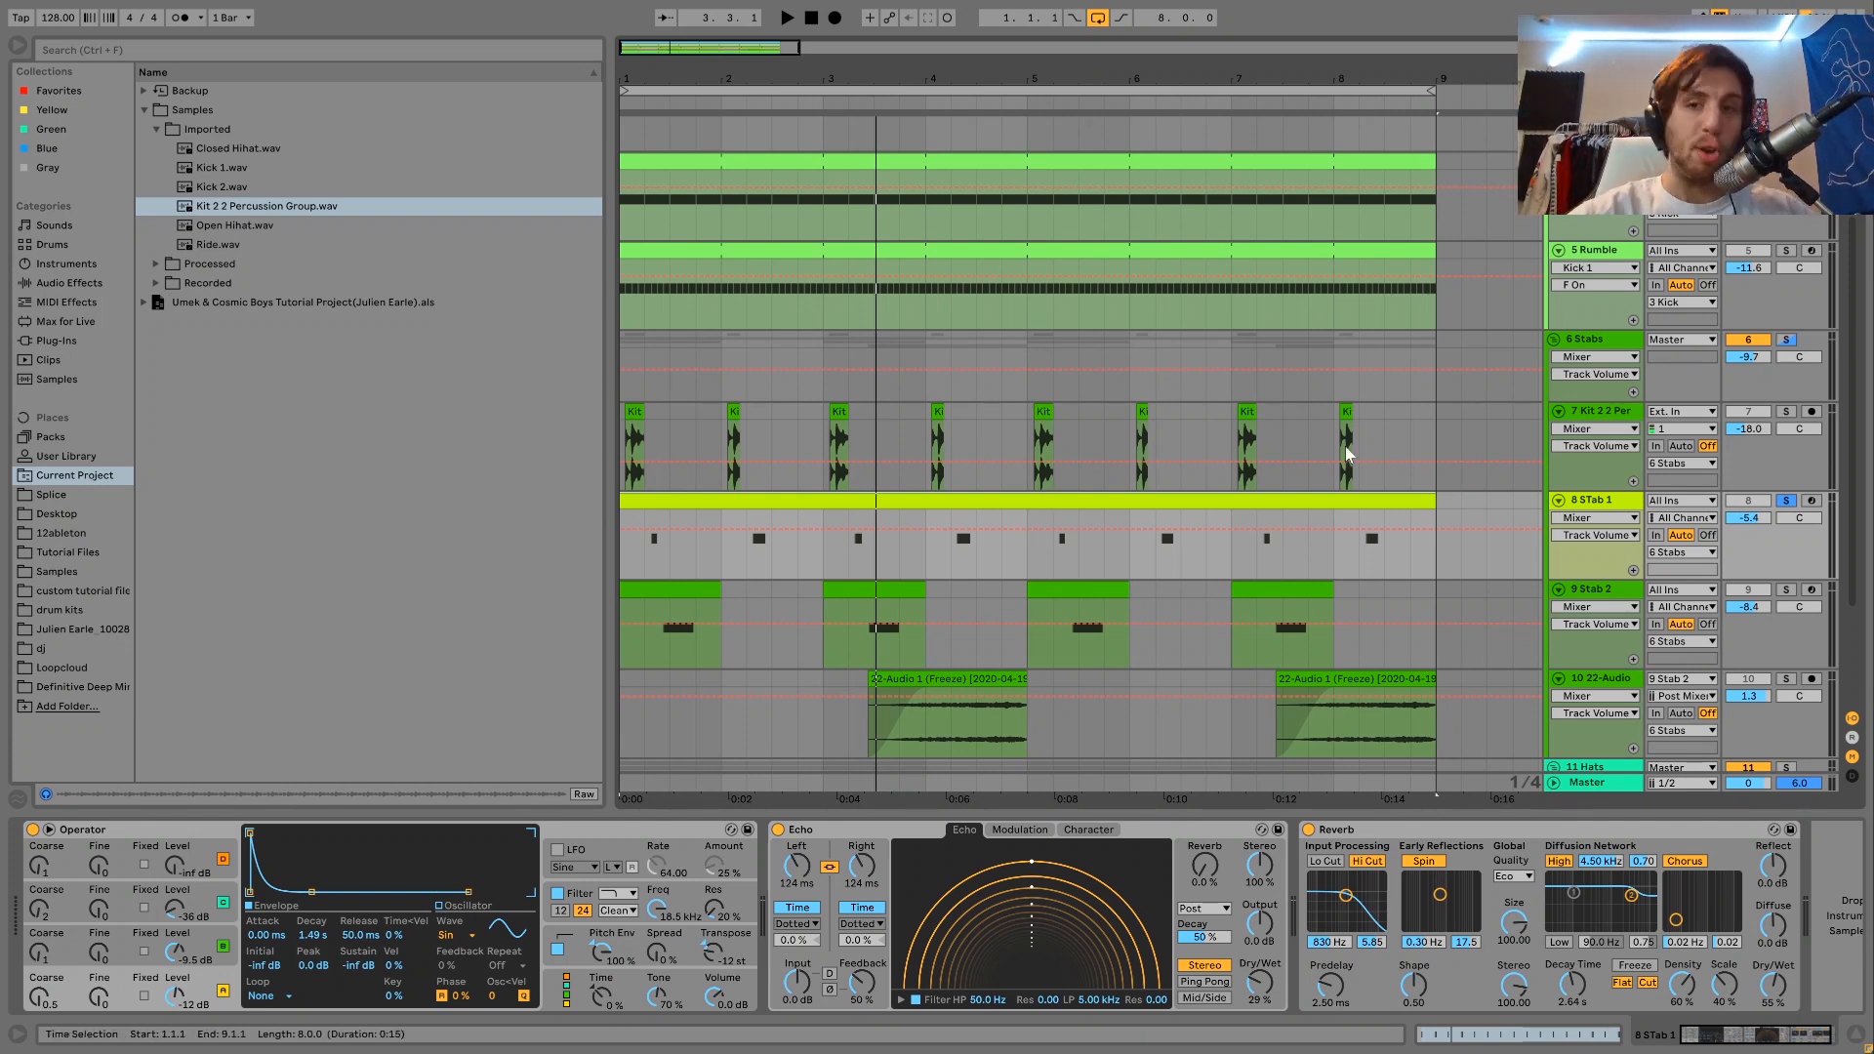
{"action": "left_click", "coordinate": [1601, 503]}
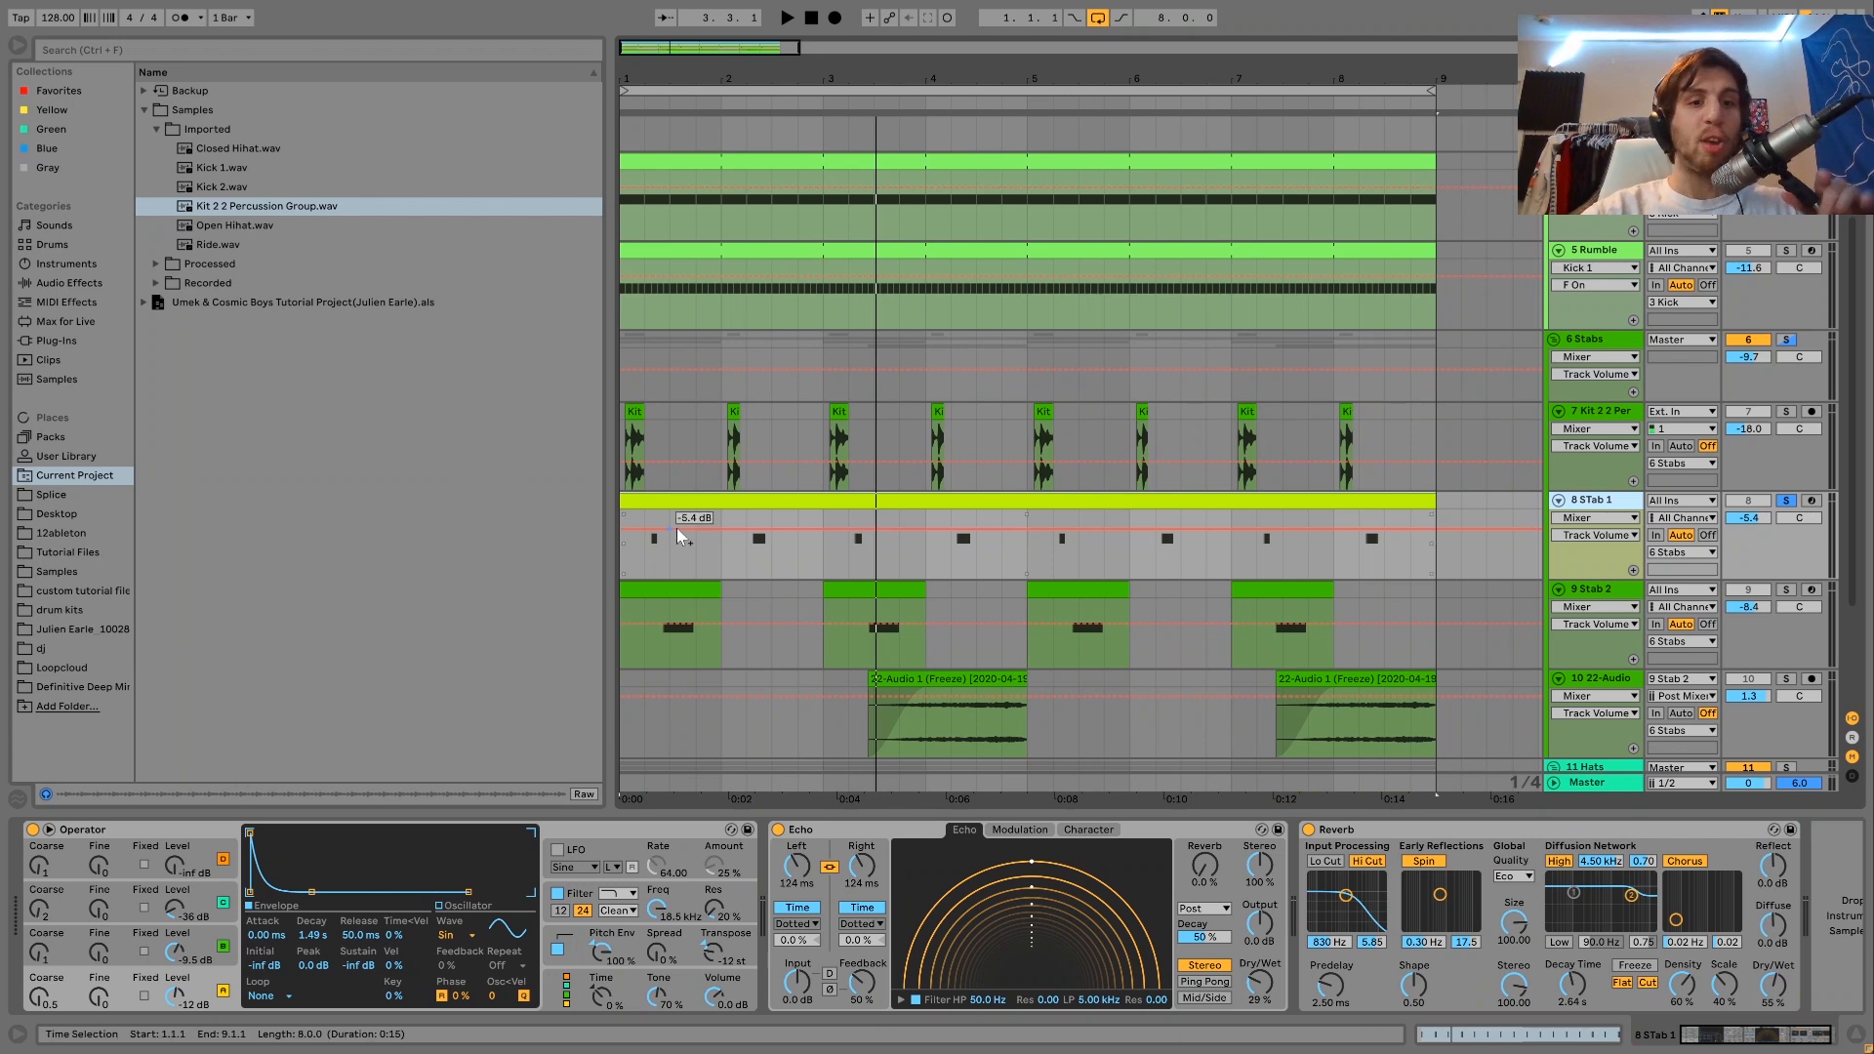
{"action": "double_click", "coordinate": [670, 503]}
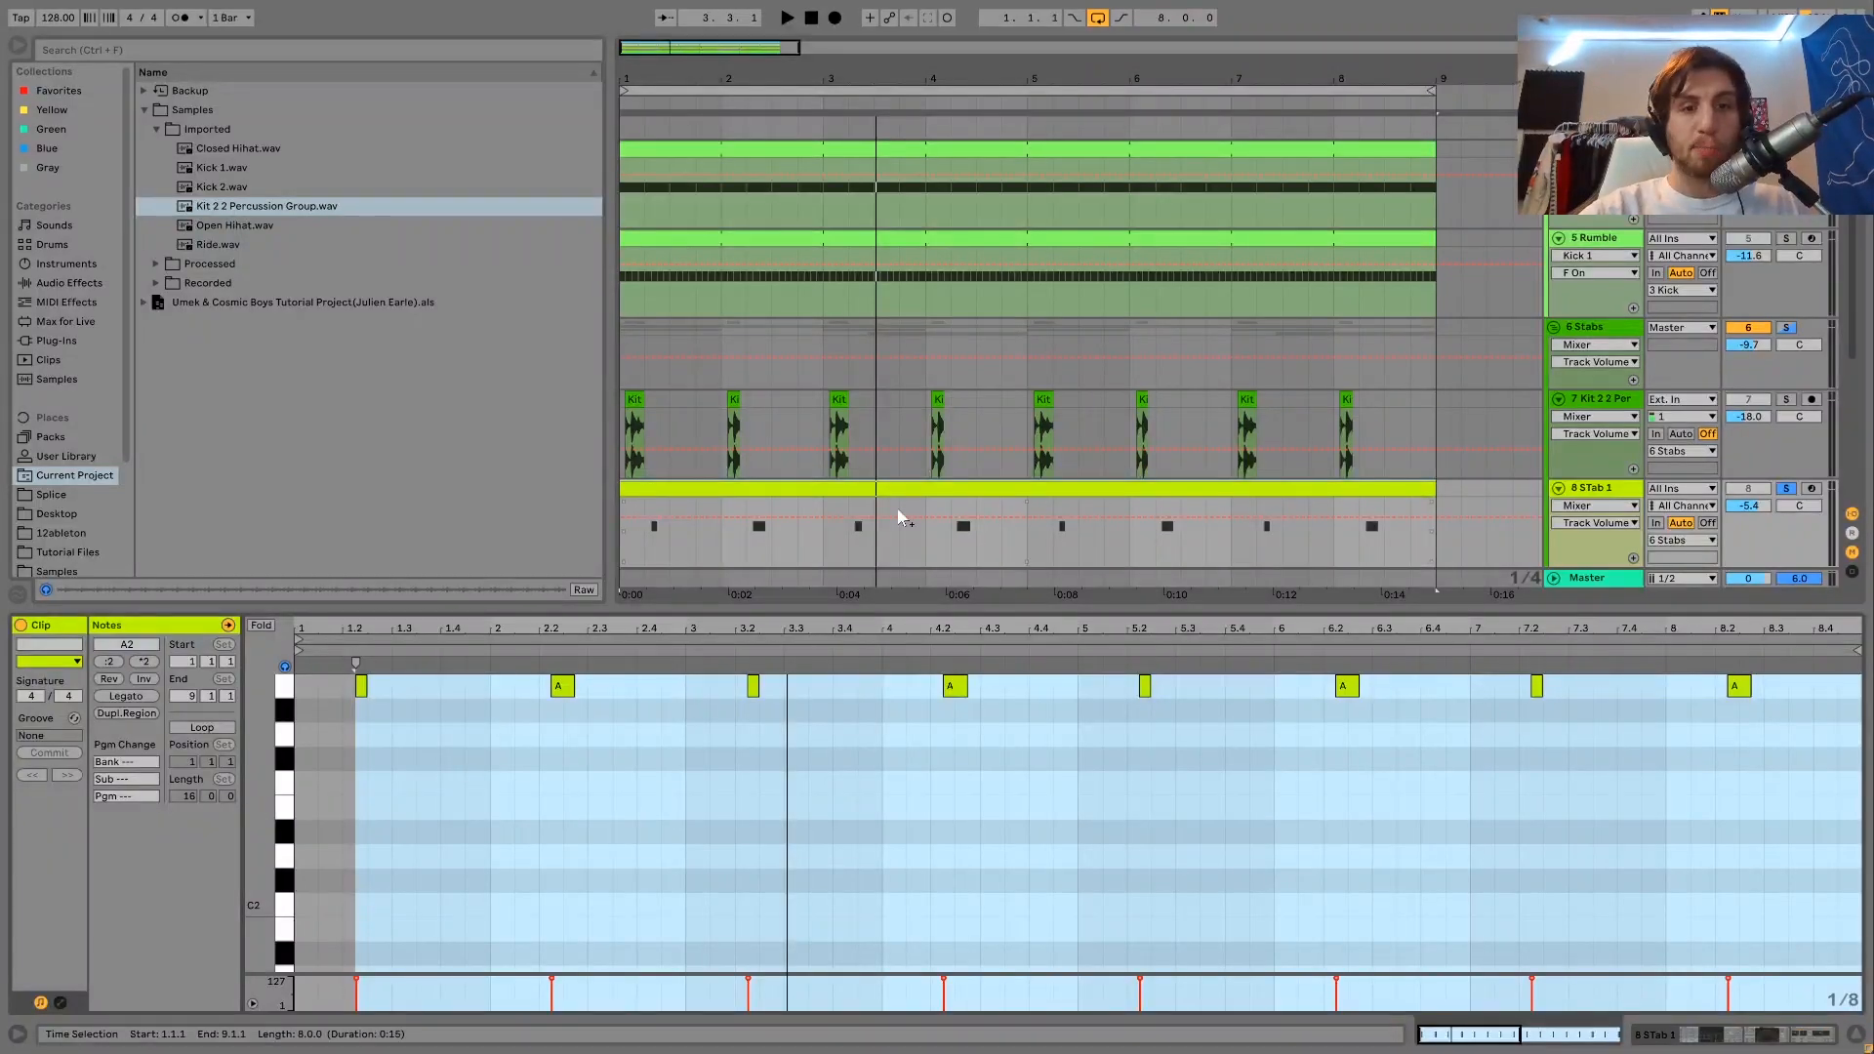
{"action": "scroll", "coordinate": [1220, 537], "scroll_direction": "down", "scroll_amount": 2}
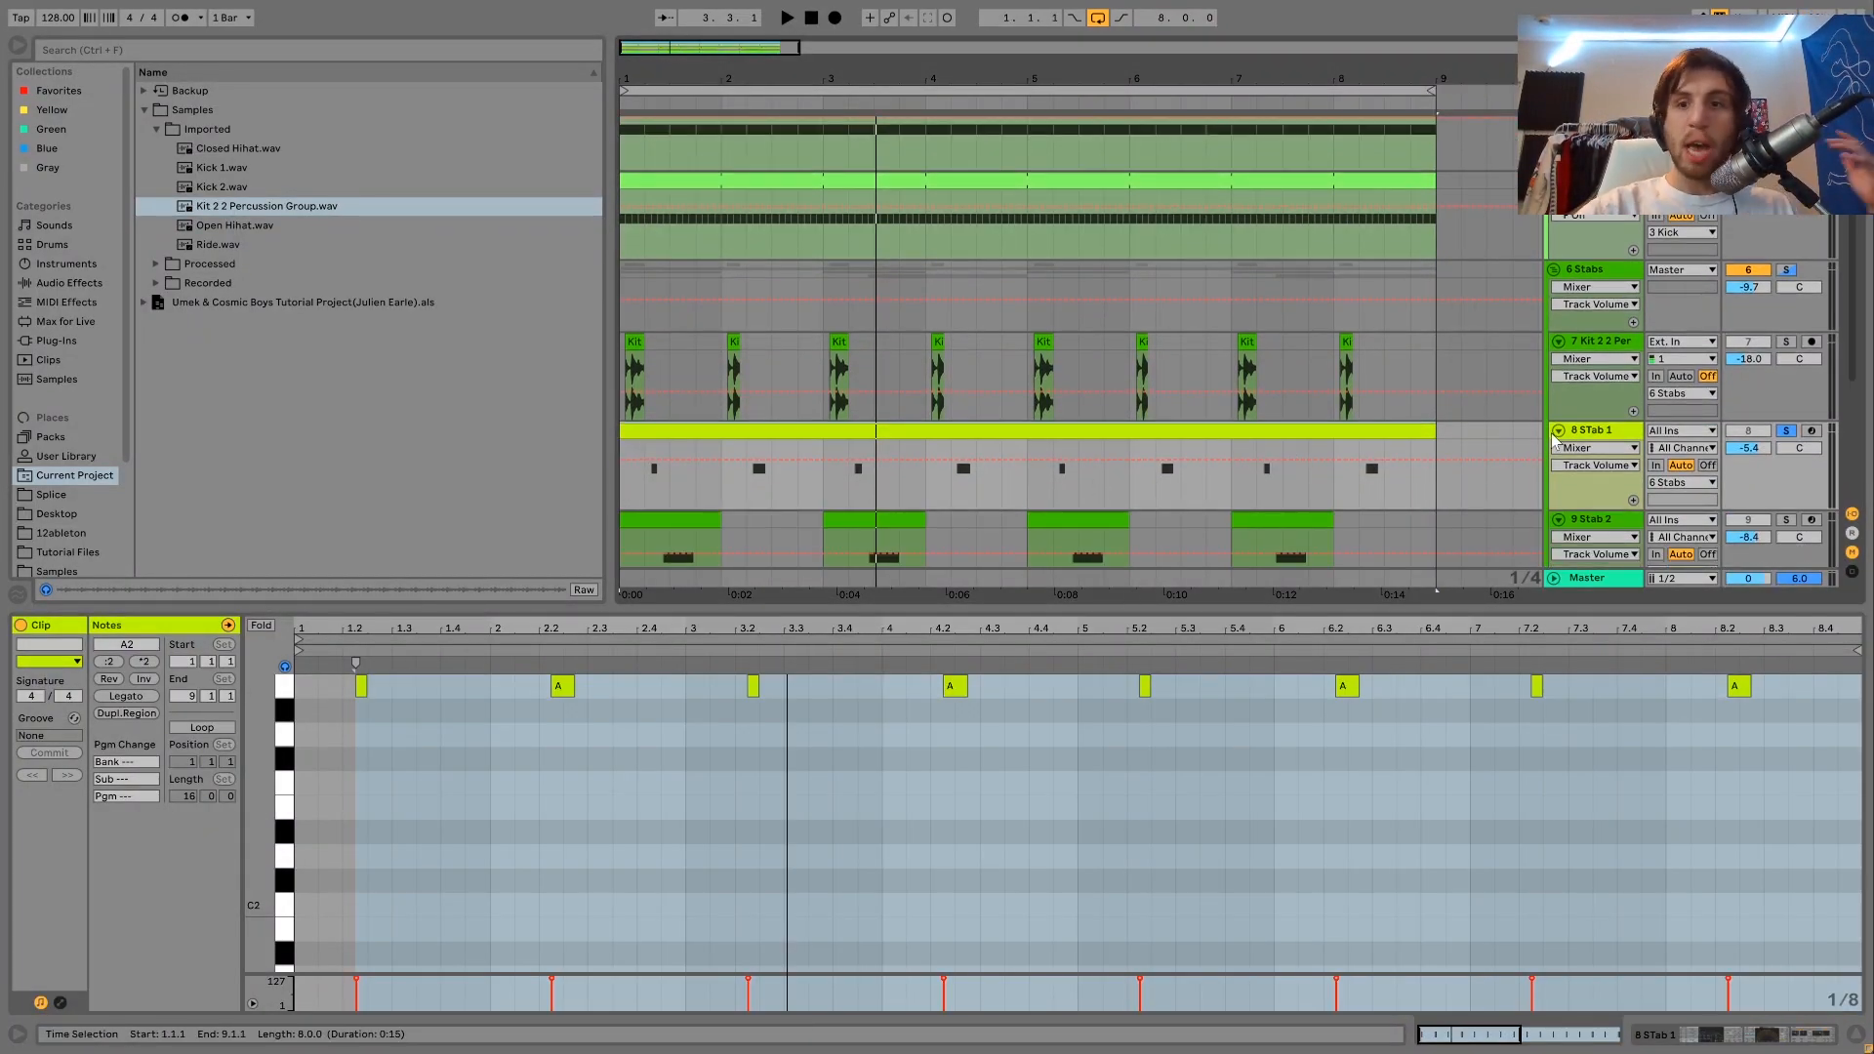
Arm the STab 1 track and step through the C, B and A oscillator settings of its Operator.
{"action": "left_click", "coordinate": [1597, 433]}
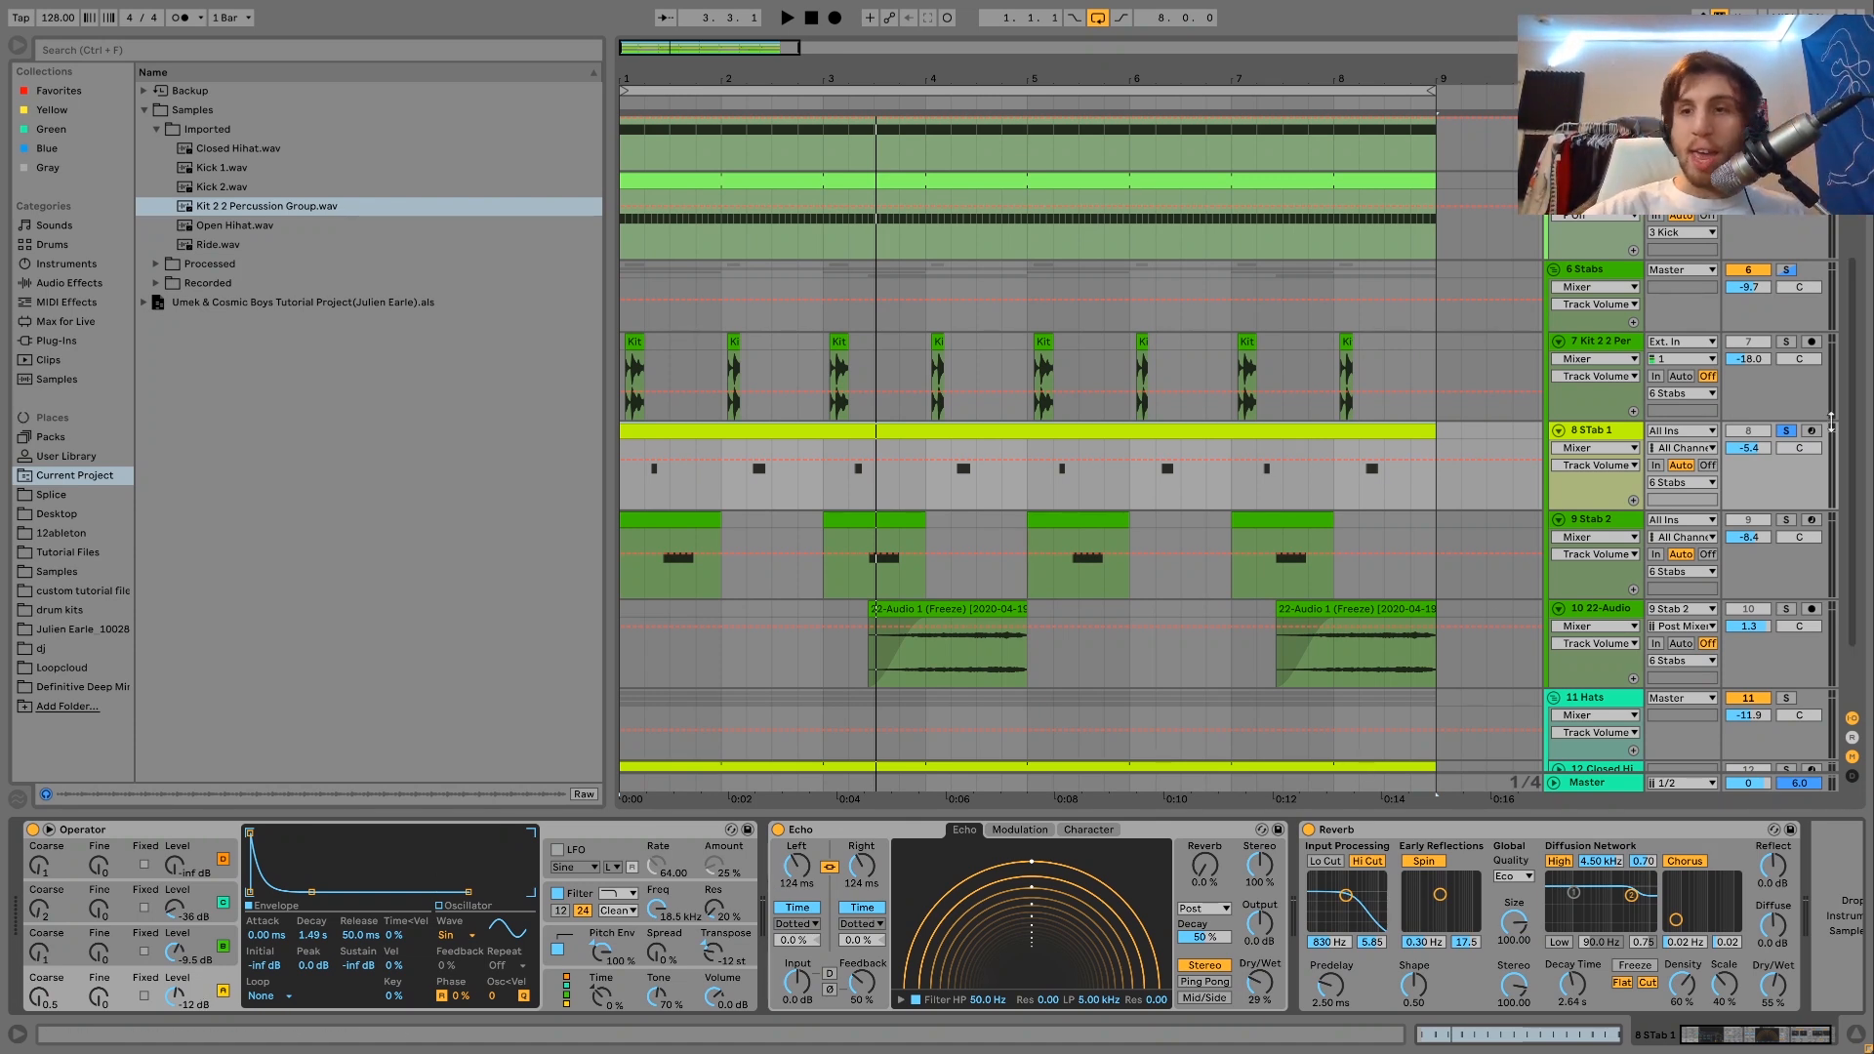
{"action": "left_click", "coordinate": [1811, 432]}
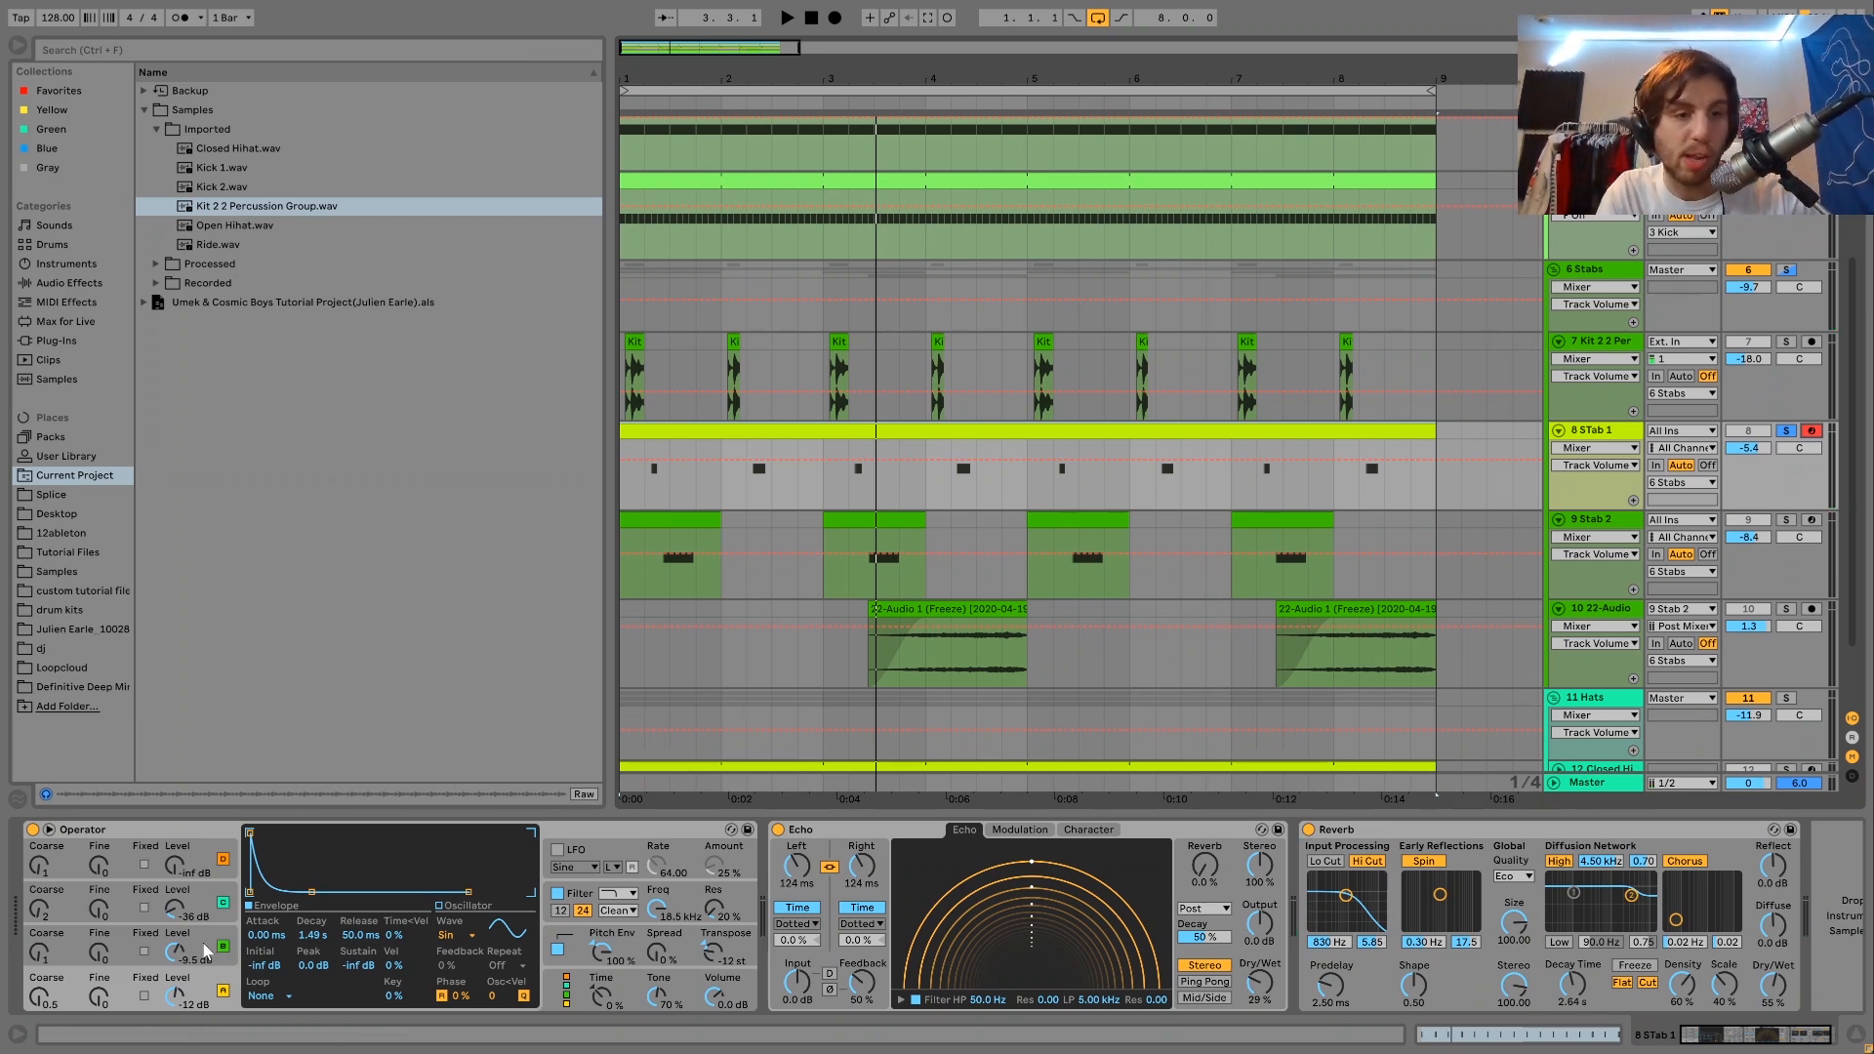
{"action": "left_click", "coordinate": [197, 913]}
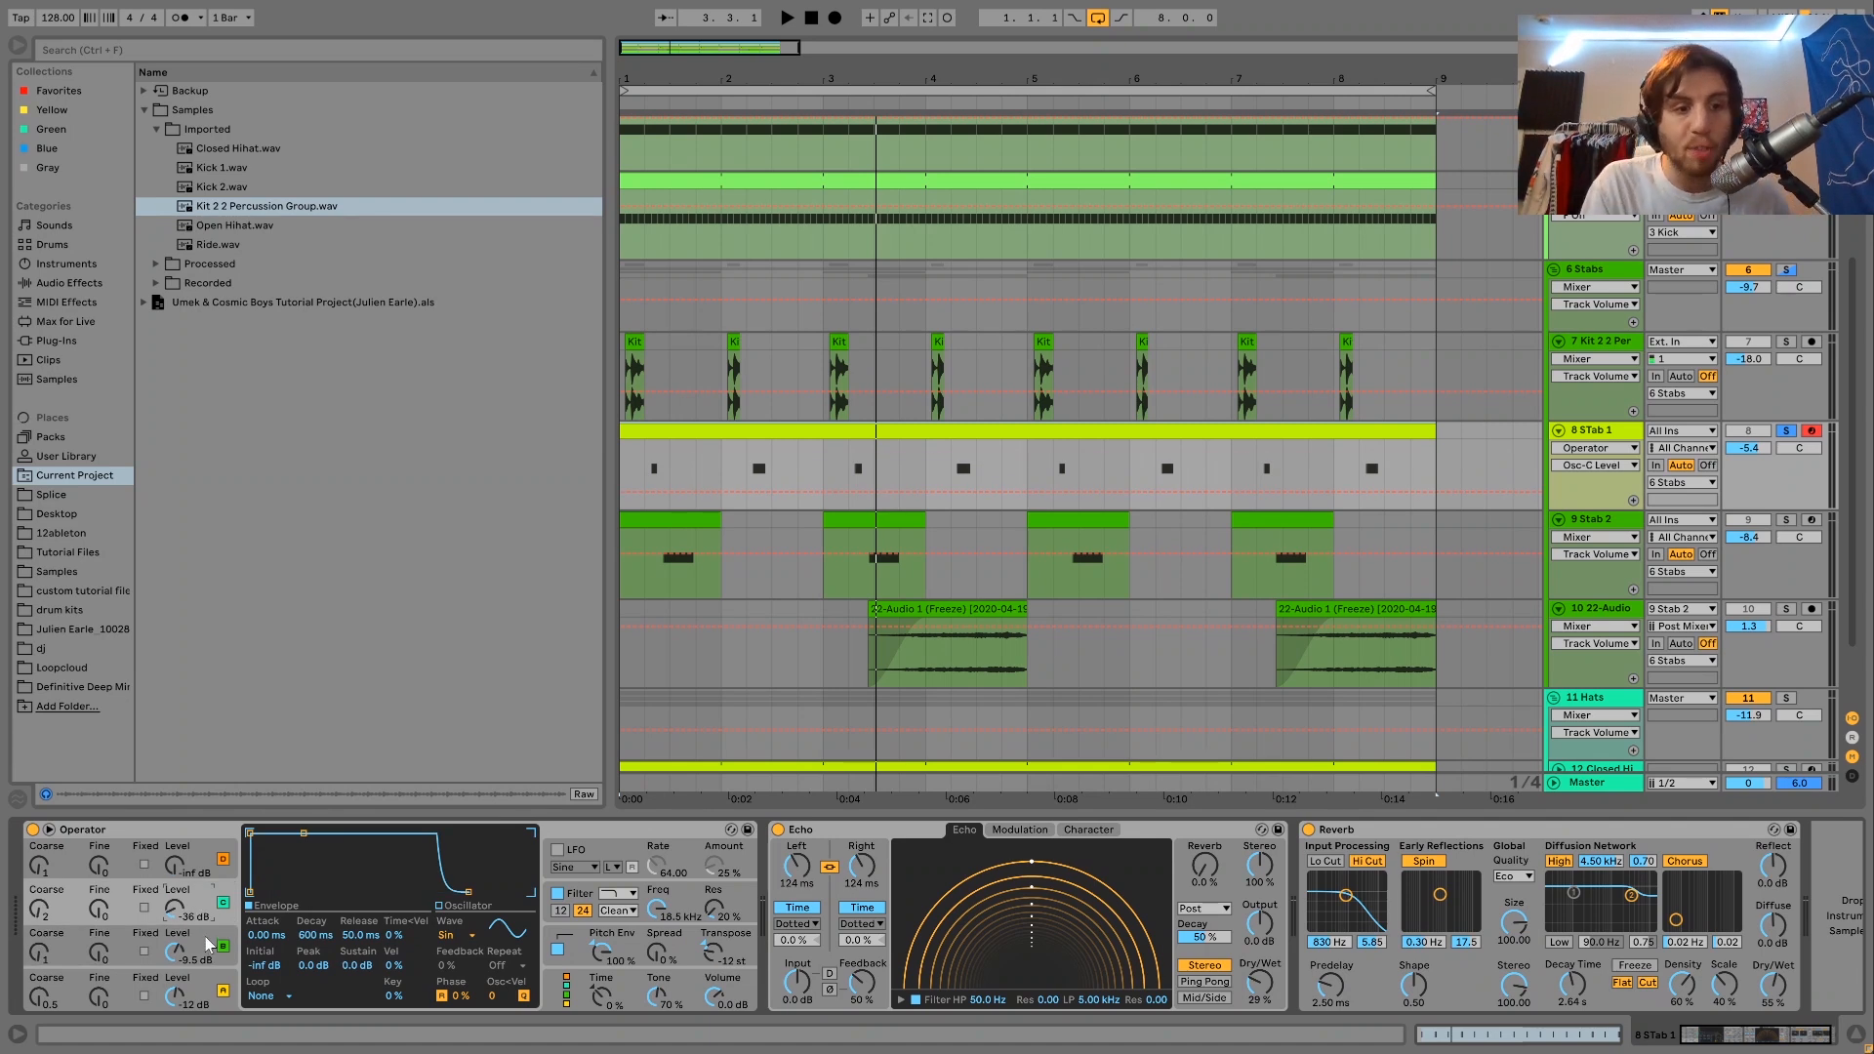
{"action": "left_click", "coordinate": [199, 951]}
{"action": "left_click", "coordinate": [207, 991]}
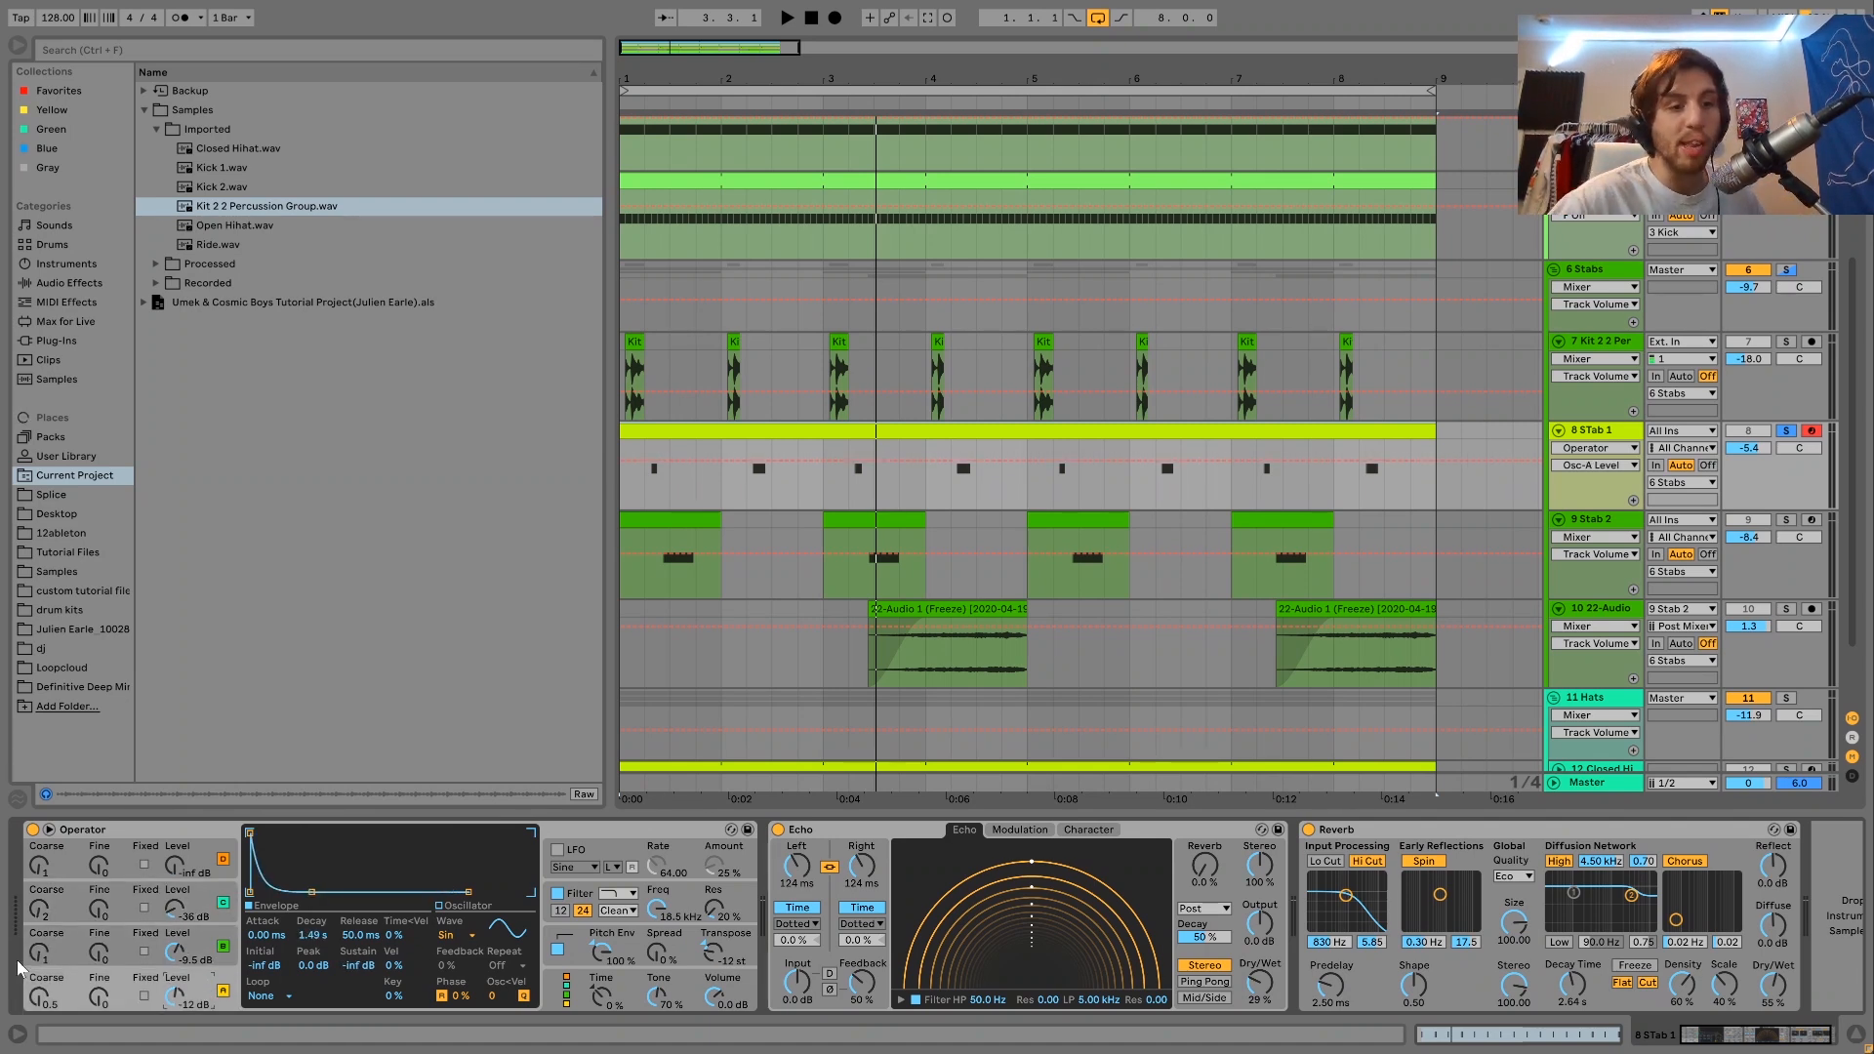
{"action": "left_click", "coordinate": [39, 949]}
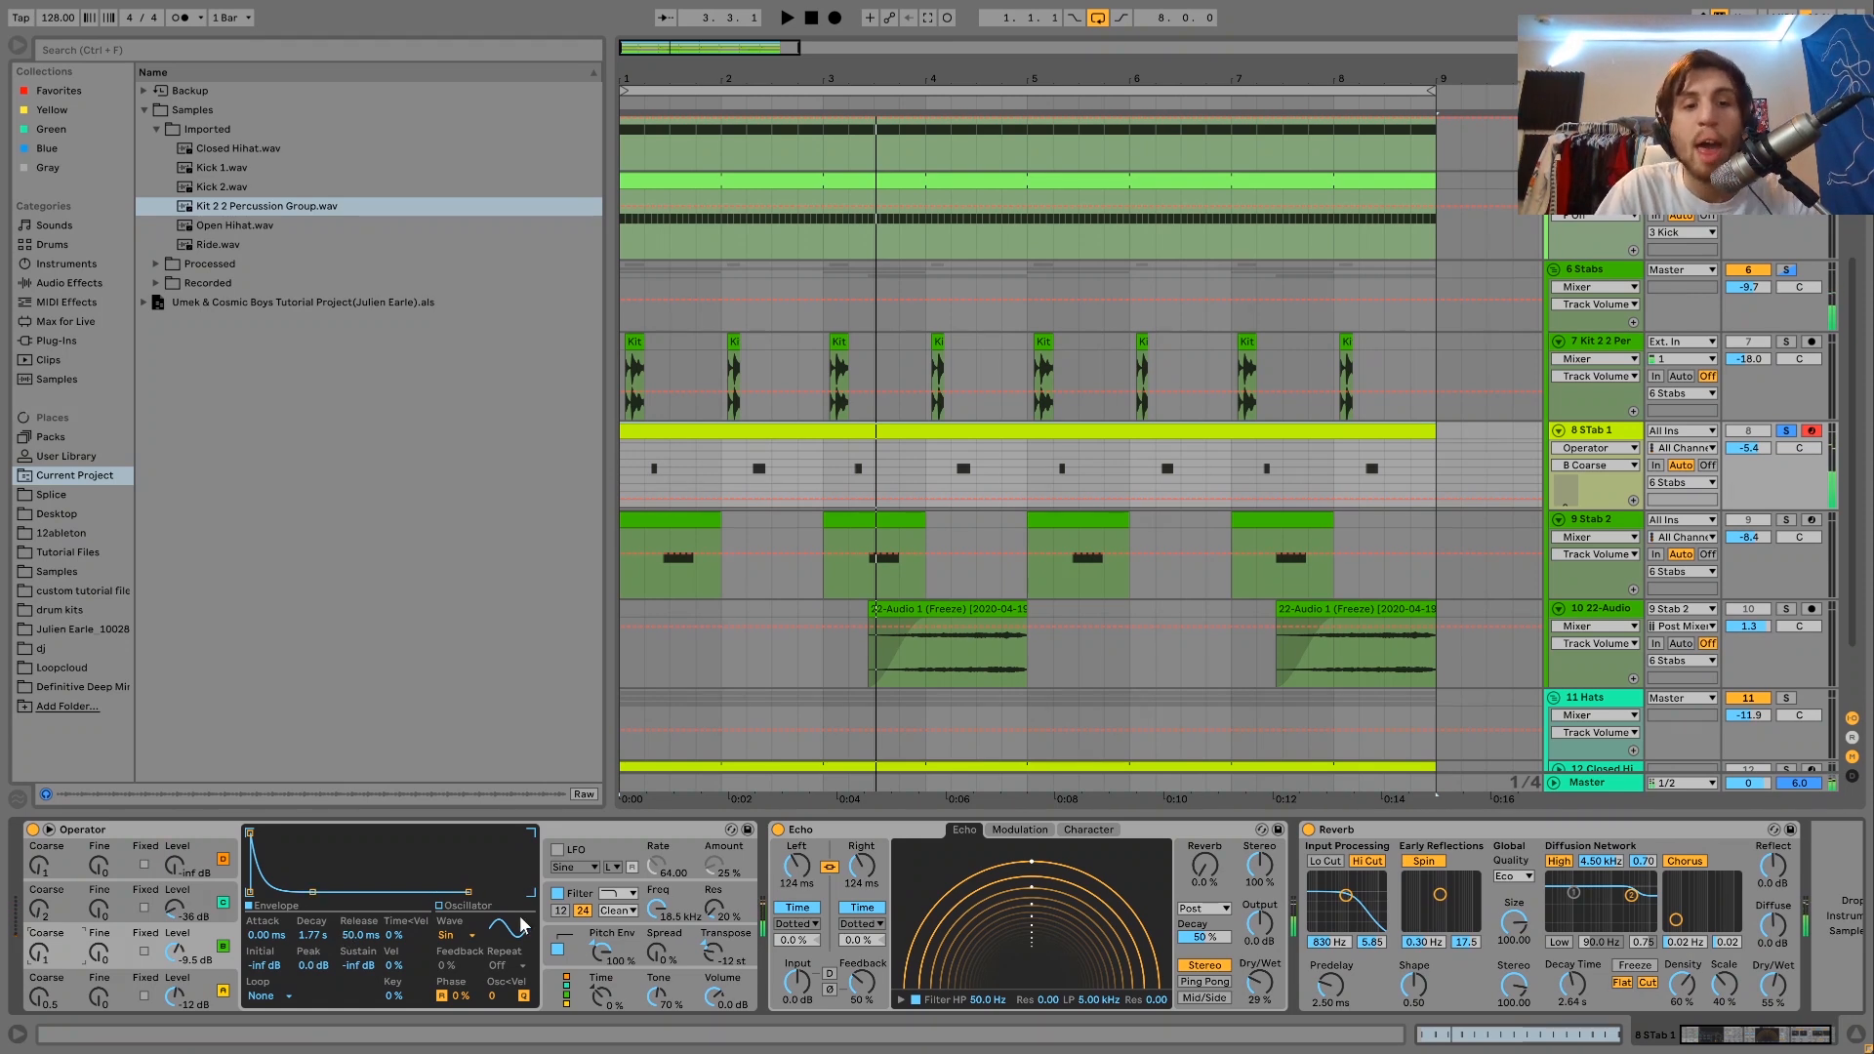
Show the filter settings of STab 1's Operator and examine its shaper type and drive.
{"action": "left_click", "coordinate": [574, 910]}
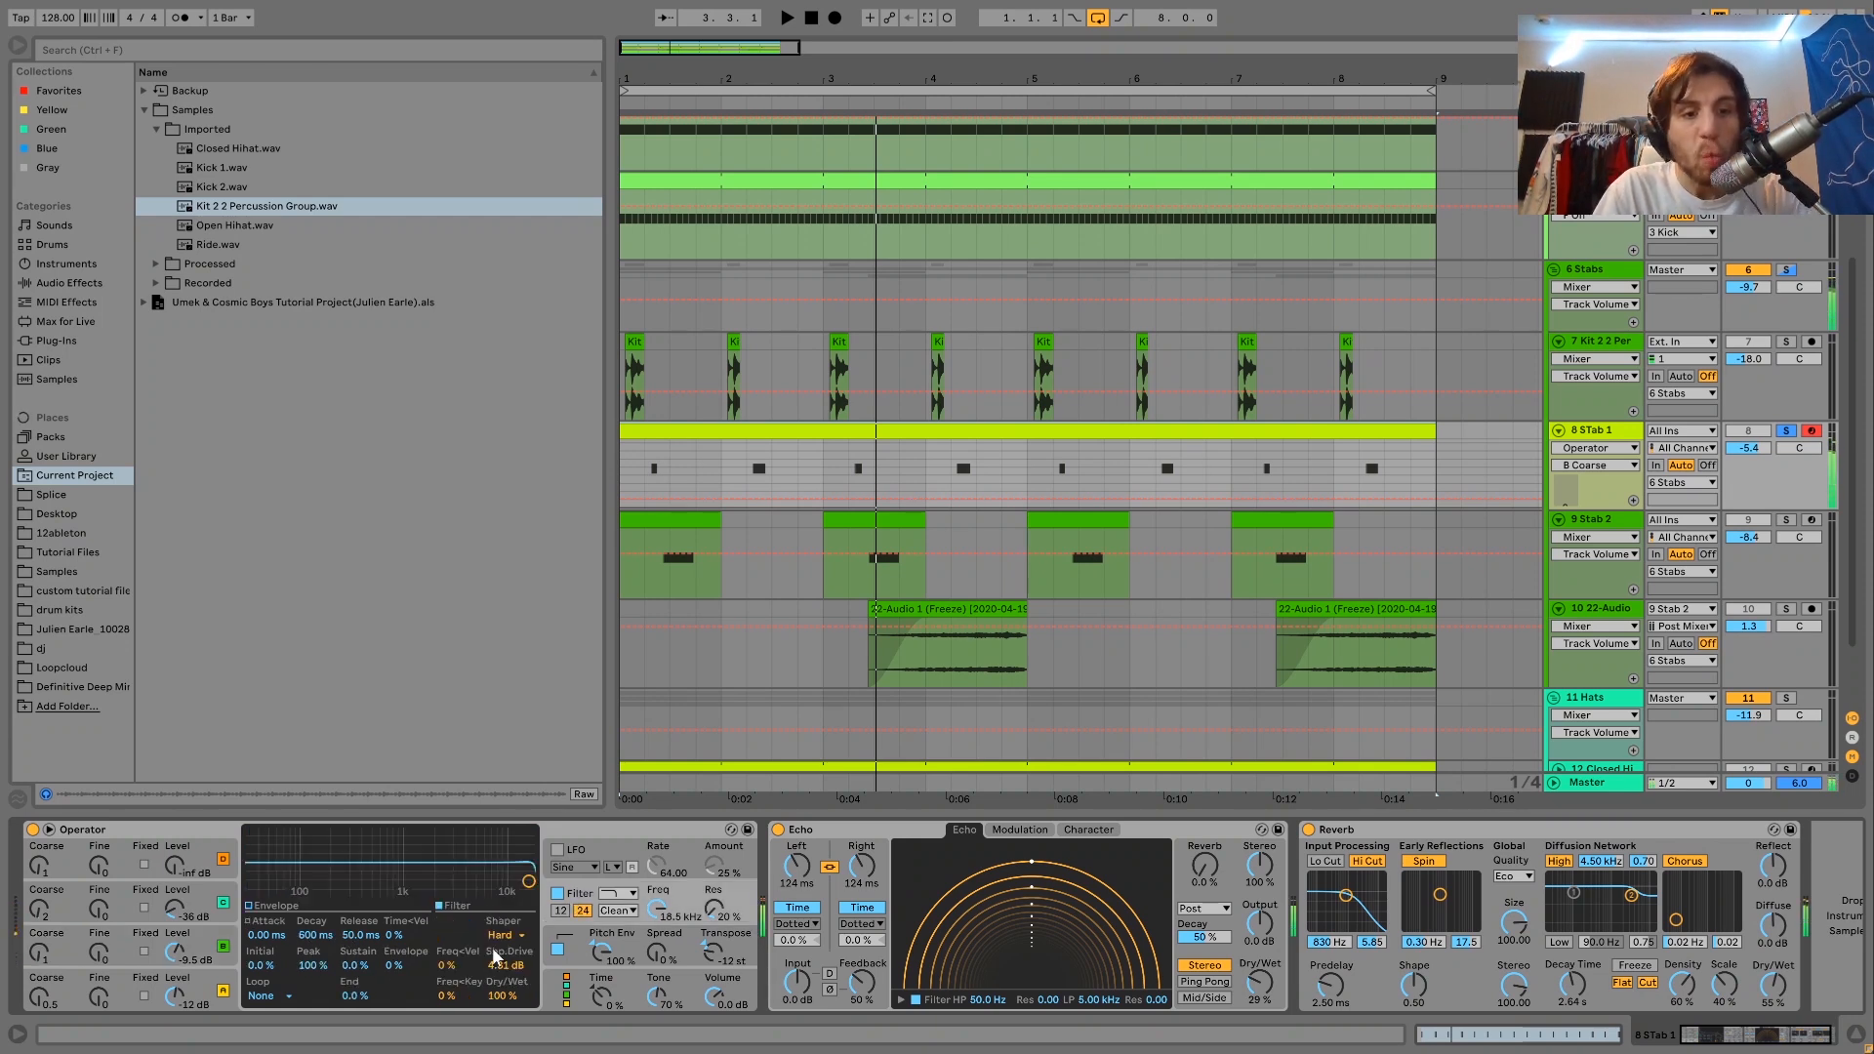
{"action": "left_click_drag", "start_coordinate": [509, 944], "coordinate": [495, 856]}
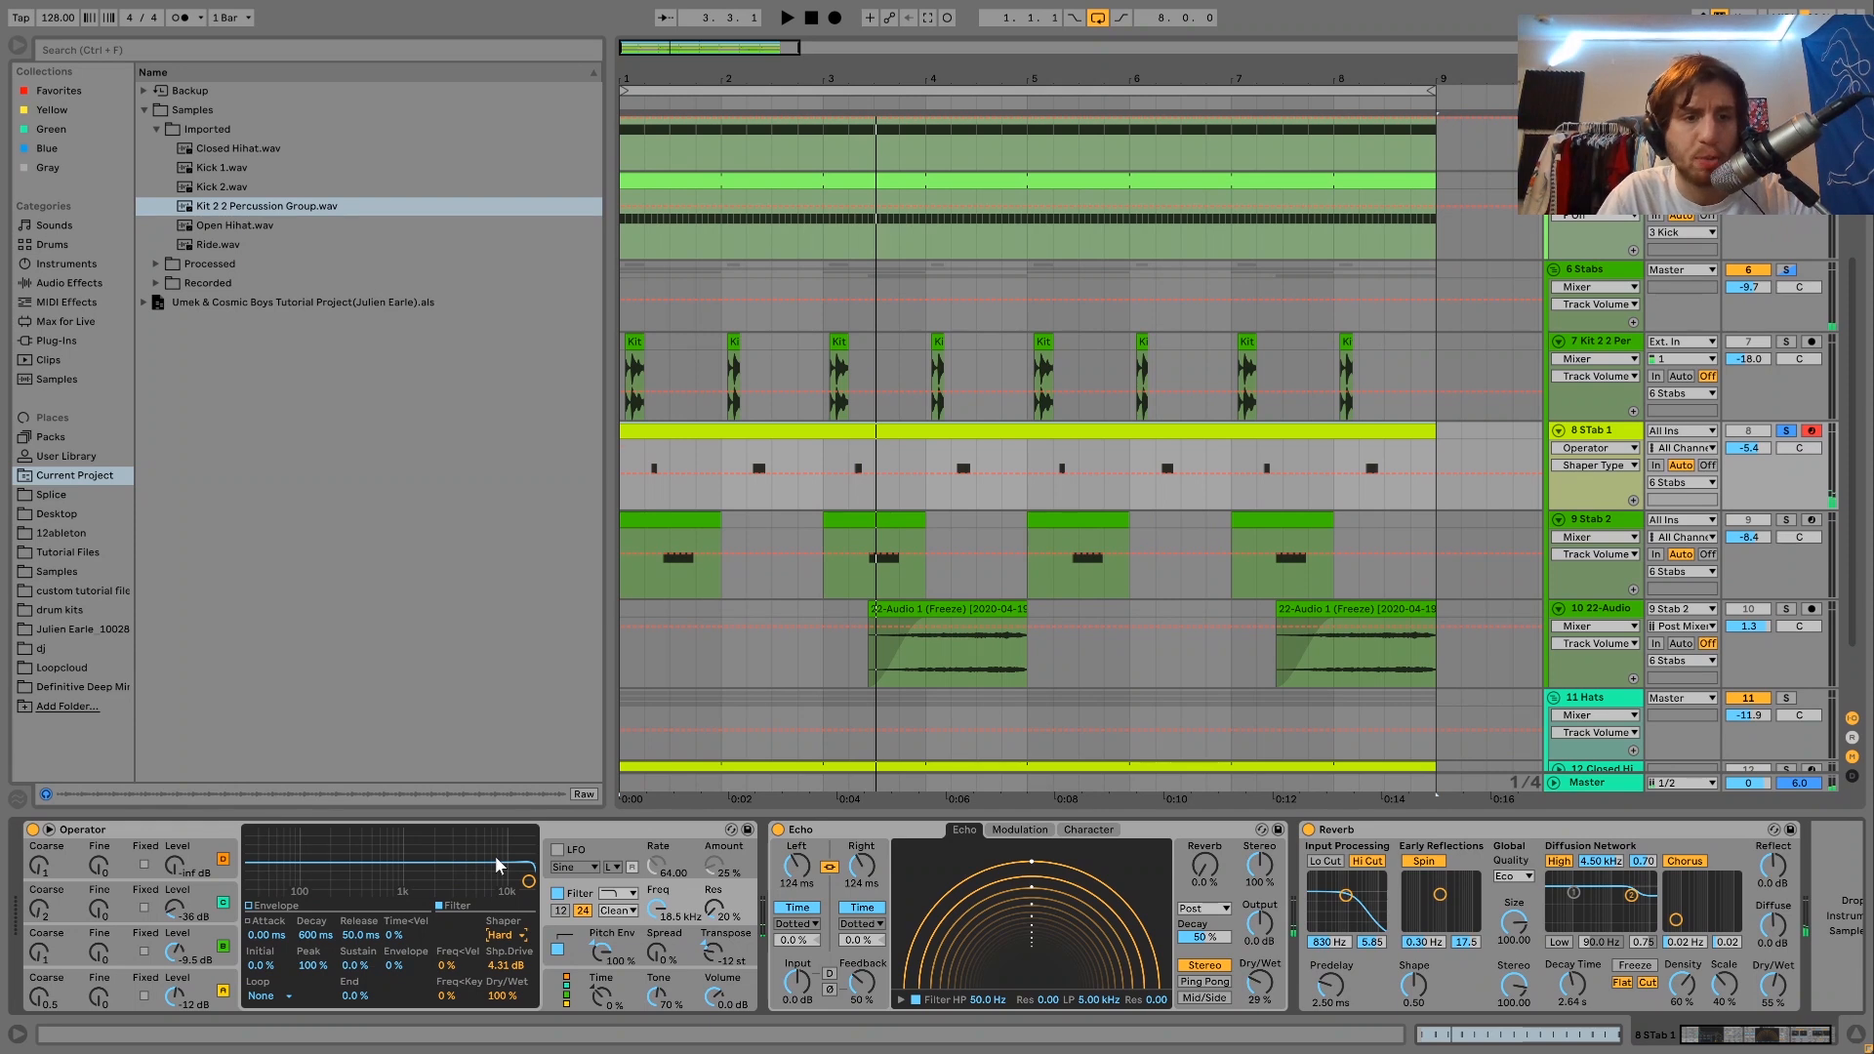
{"action": "key", "text": "Down"}
{"action": "key", "text": "Down"}
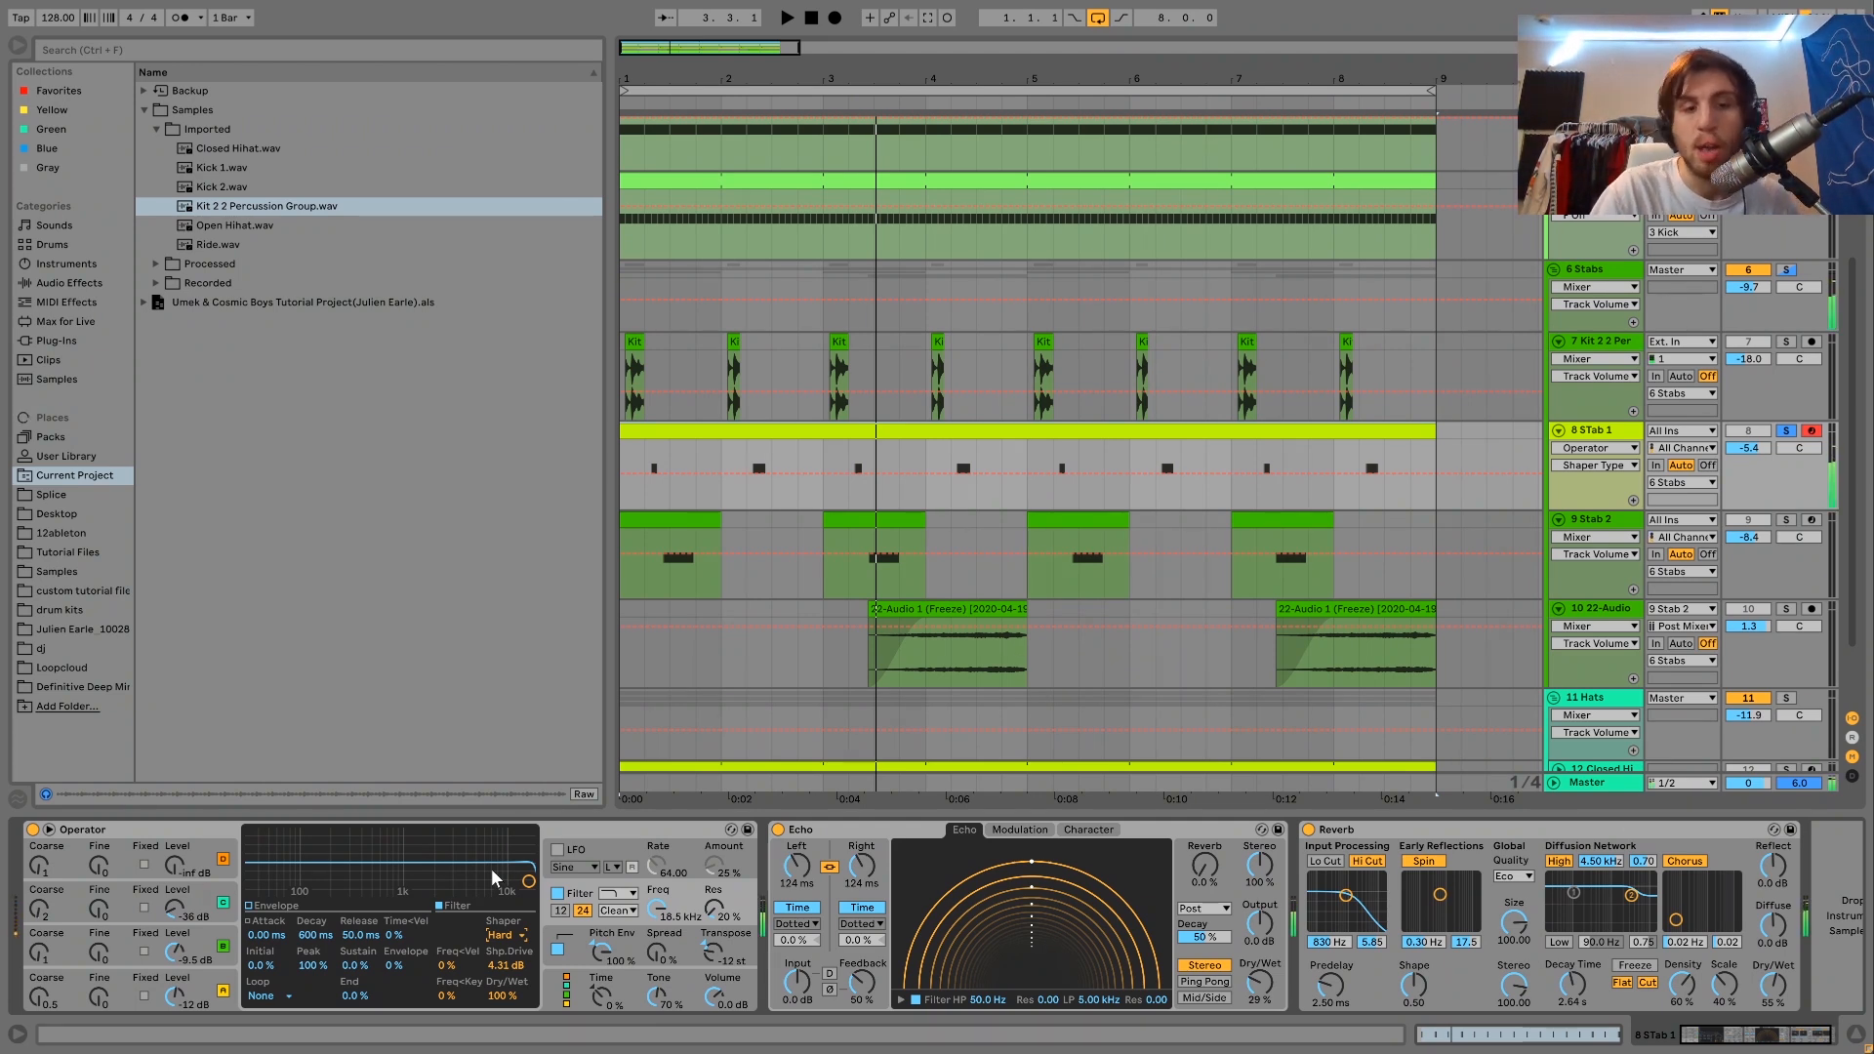
Show the pitch envelope of STab 1's Operator and compare the stab with the envelope off and on.
{"action": "left_click", "coordinate": [570, 935]}
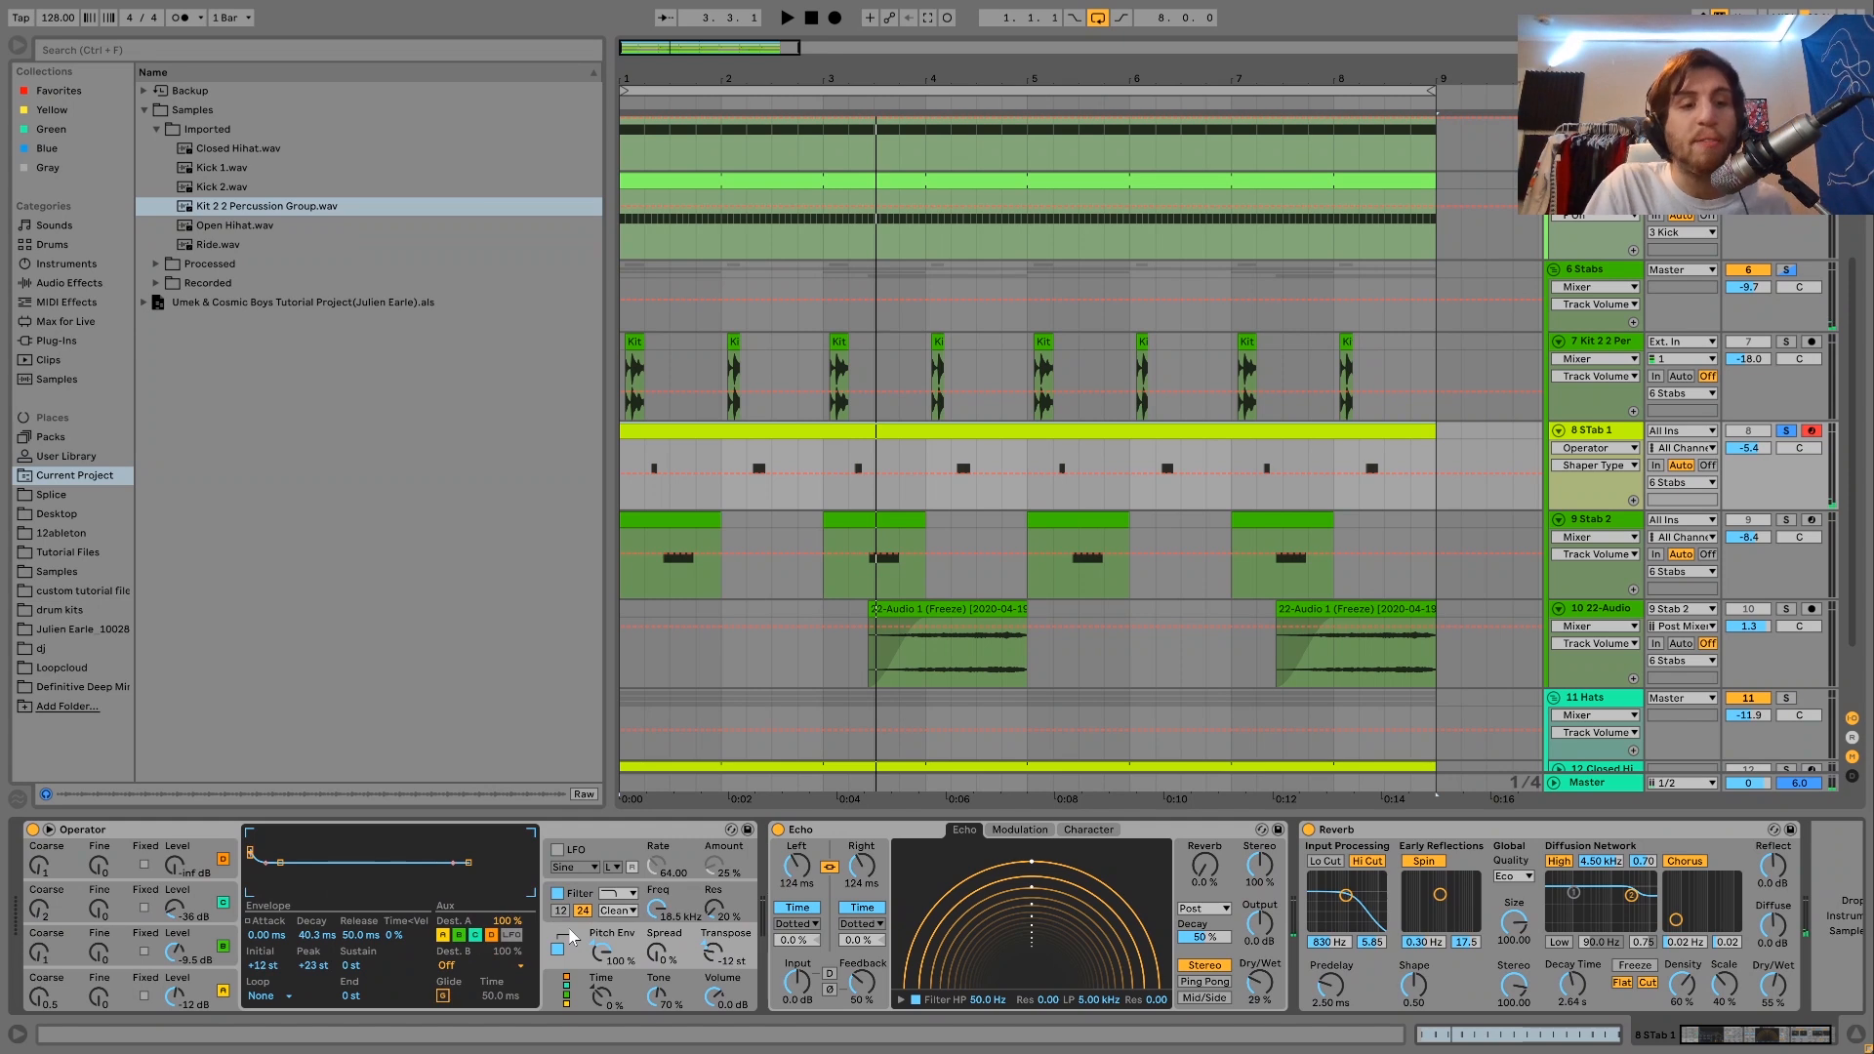
{"action": "left_click", "coordinate": [558, 951]}
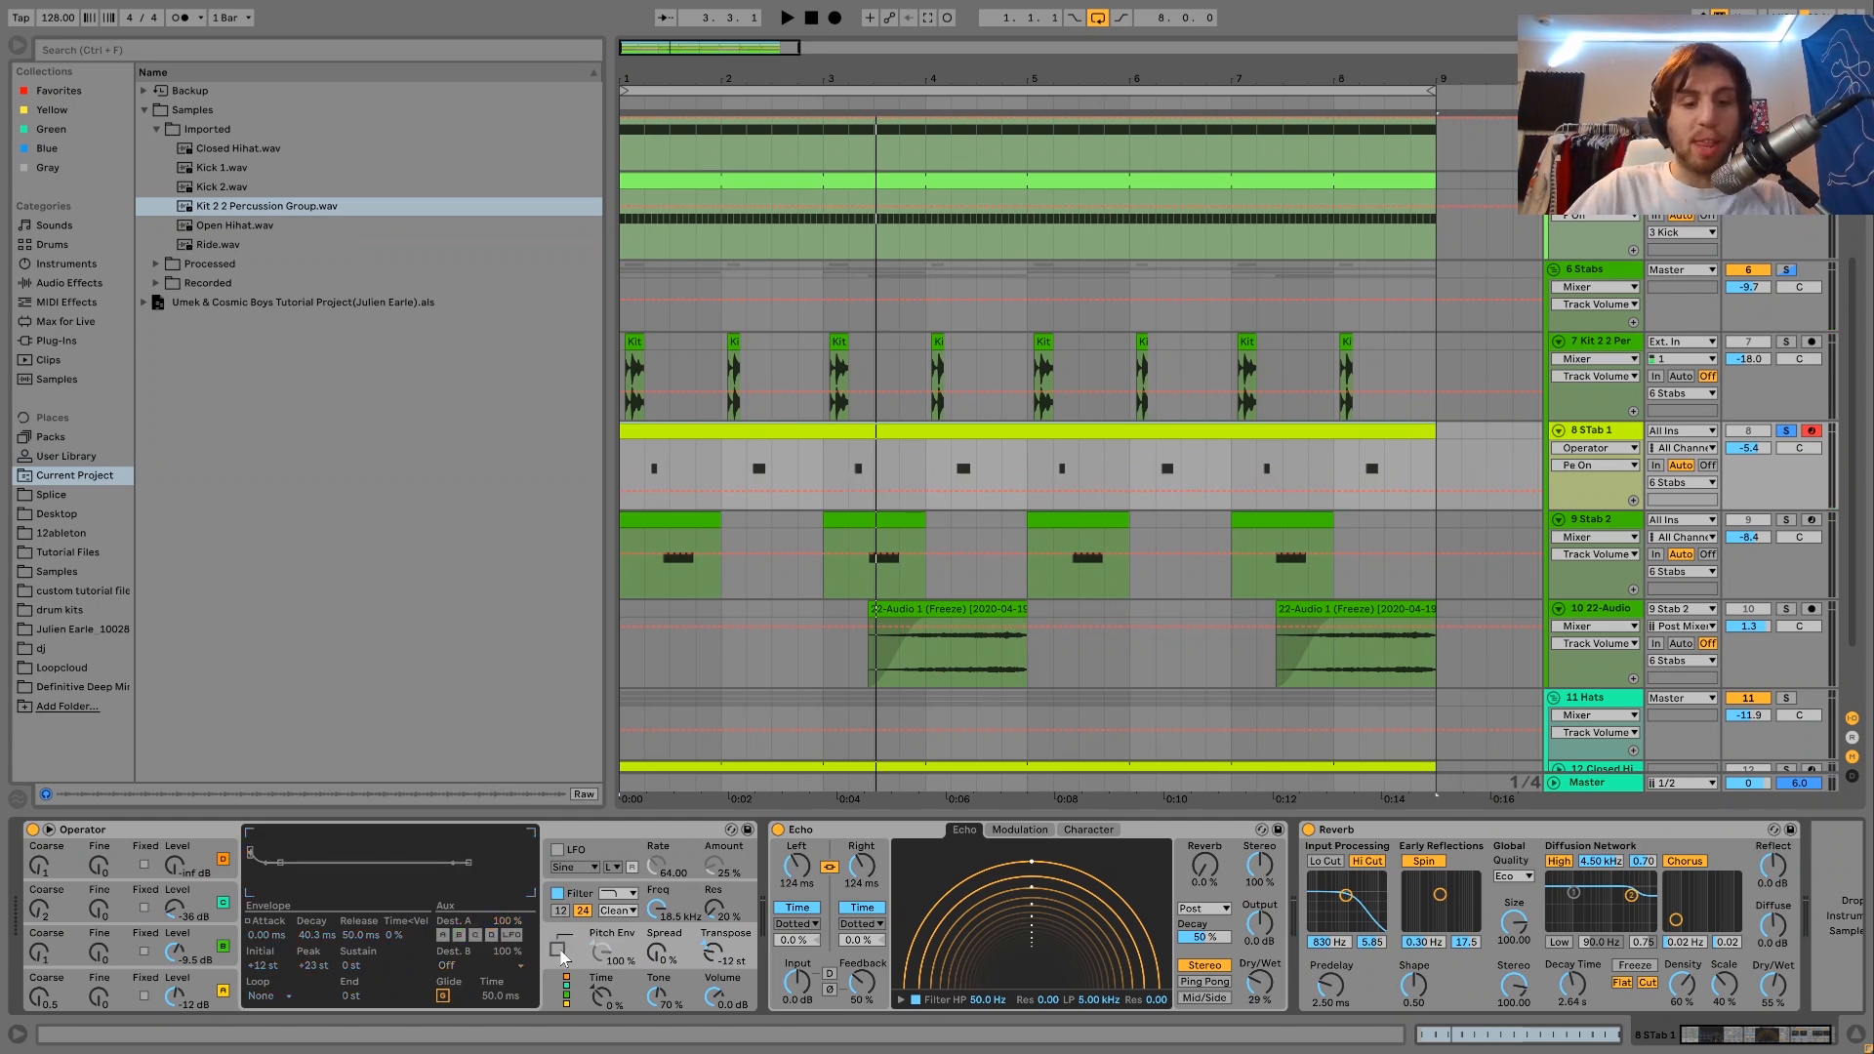
{"action": "left_click", "coordinate": [559, 951]}
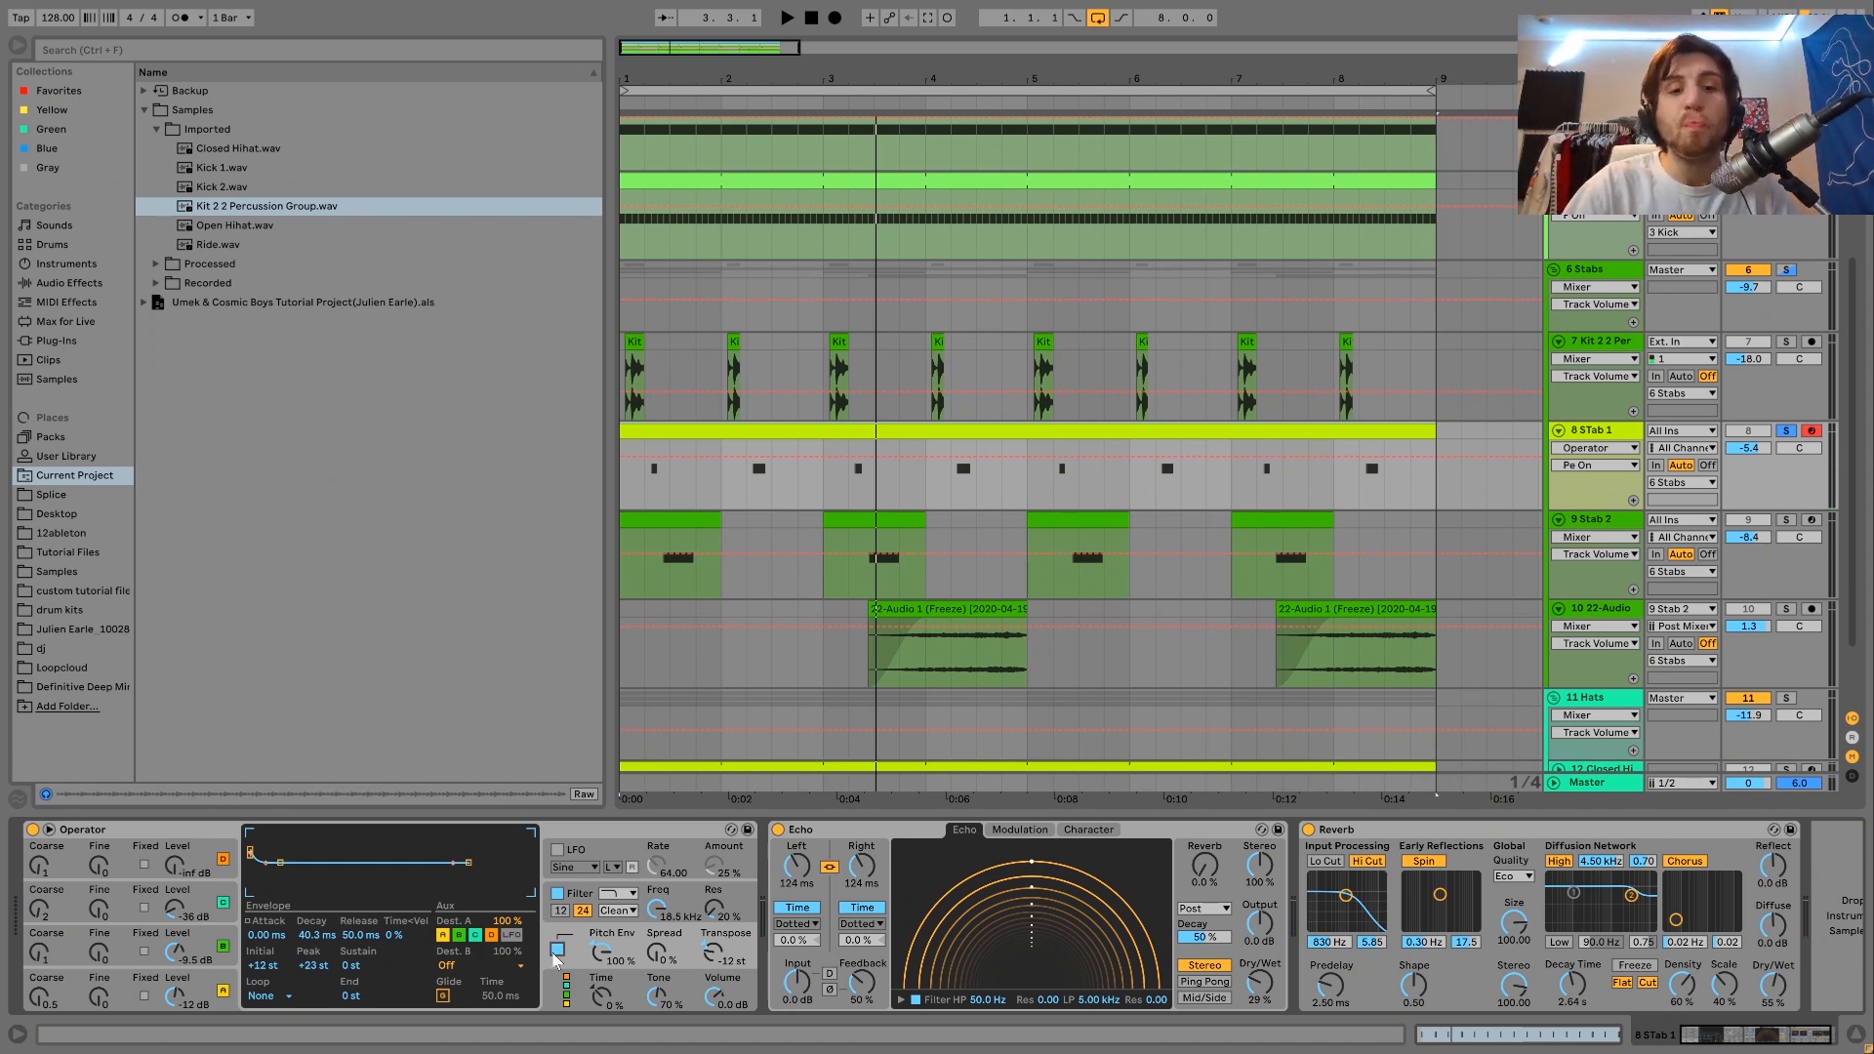
{"action": "scroll", "coordinate": [771, 900], "scroll_direction": "right", "scroll_amount": 2}
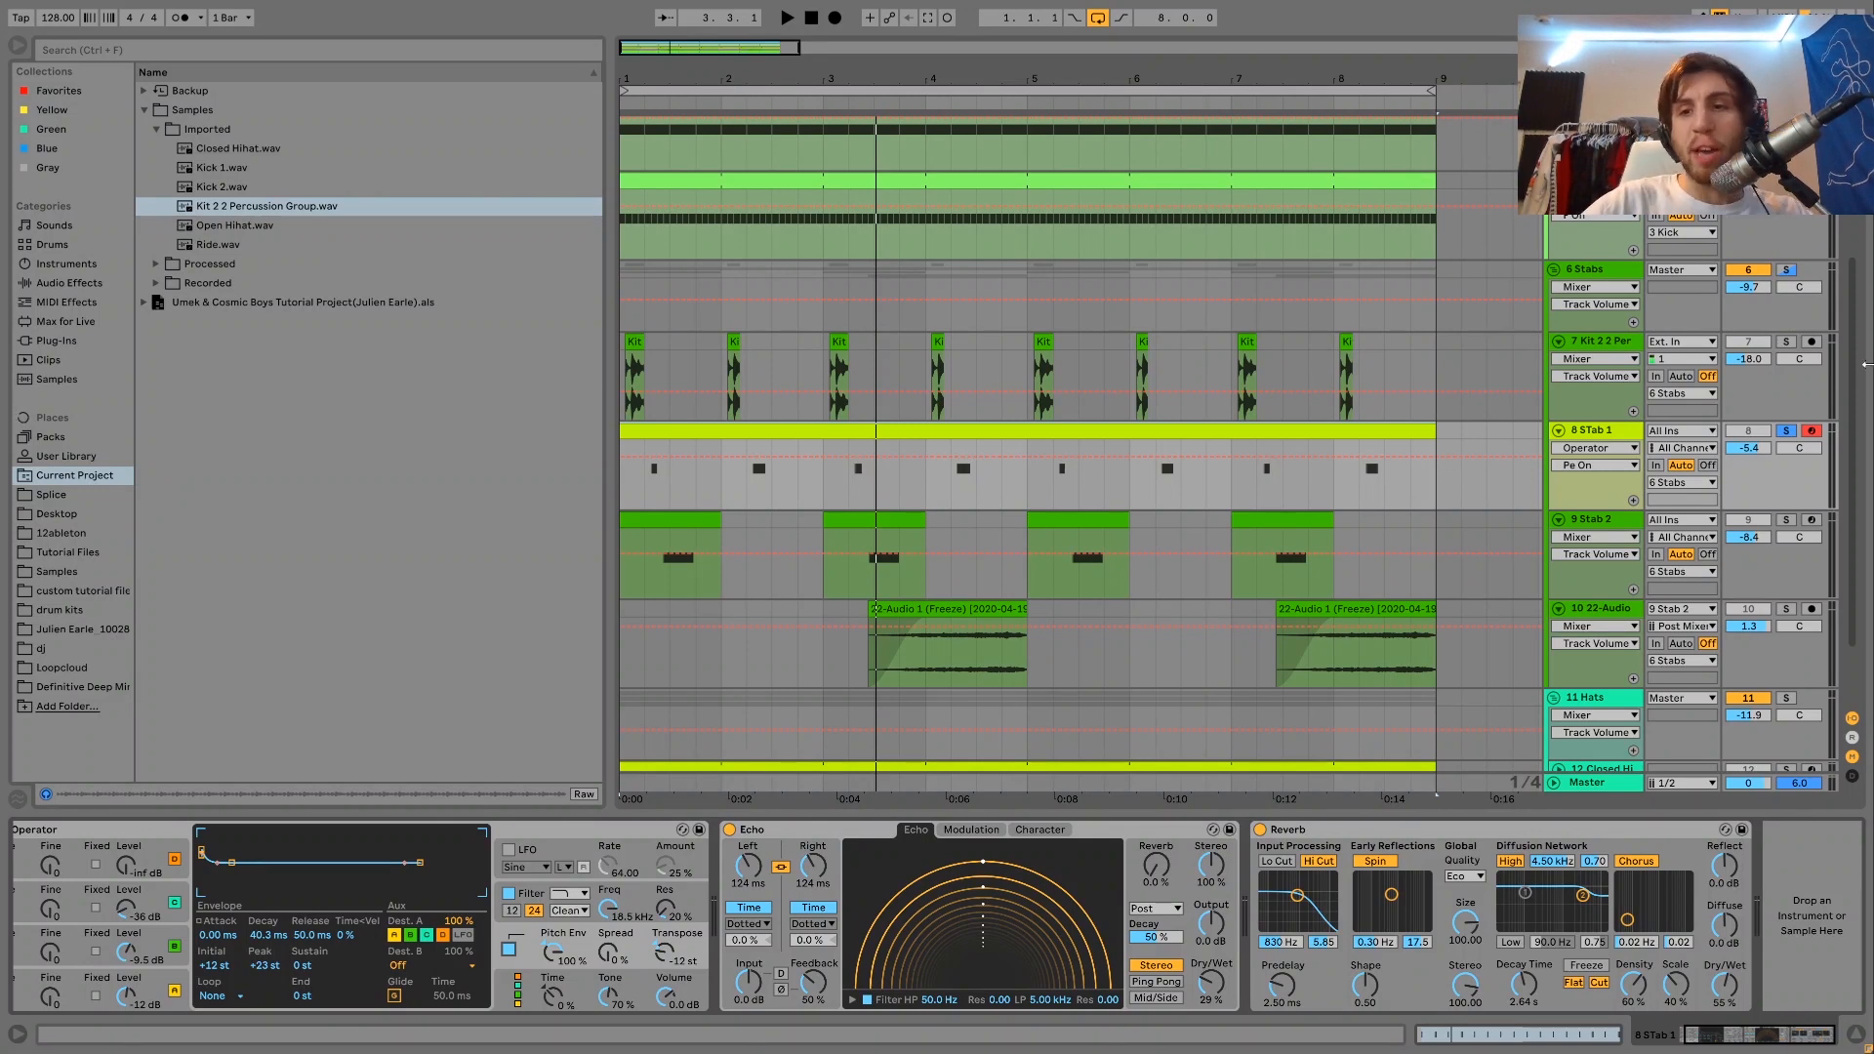
Unsolo the STab 1 track and listen to the stab in the full mix.
{"action": "left_click", "coordinate": [1789, 432]}
{"action": "key", "text": "space"}
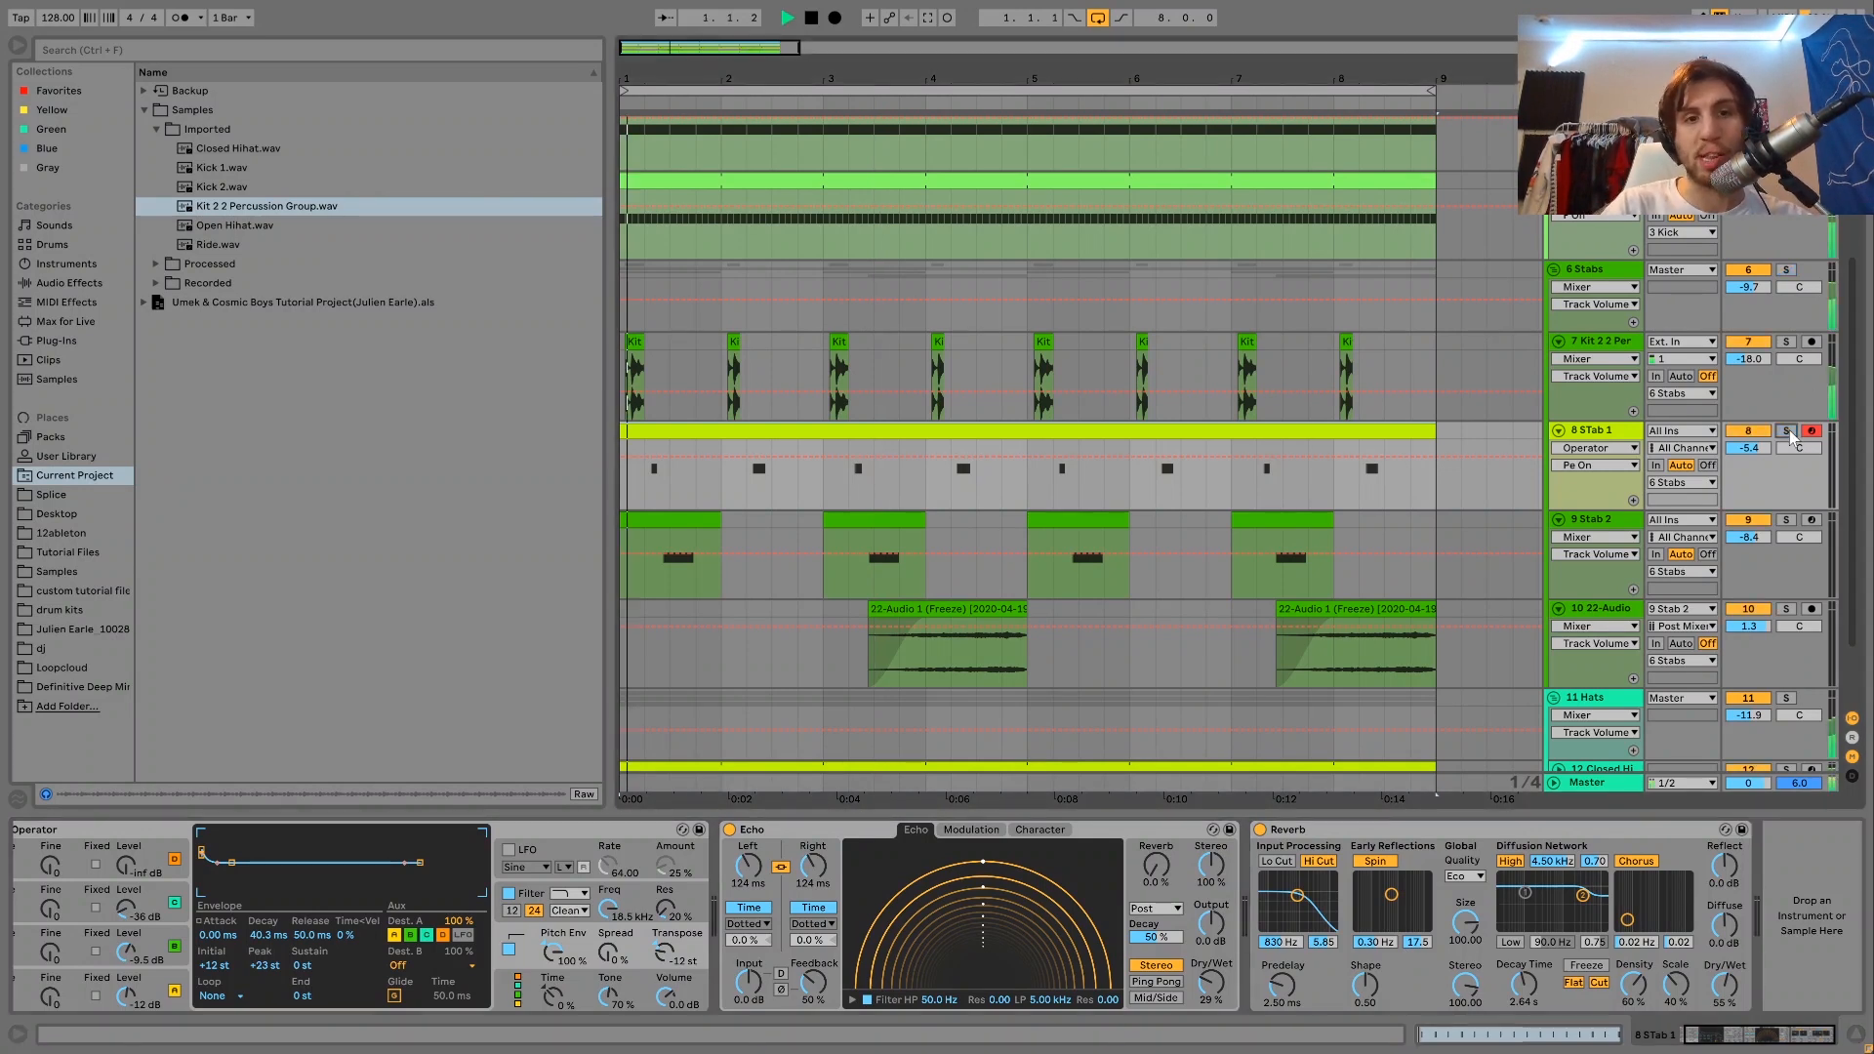
{"action": "key", "text": "space"}
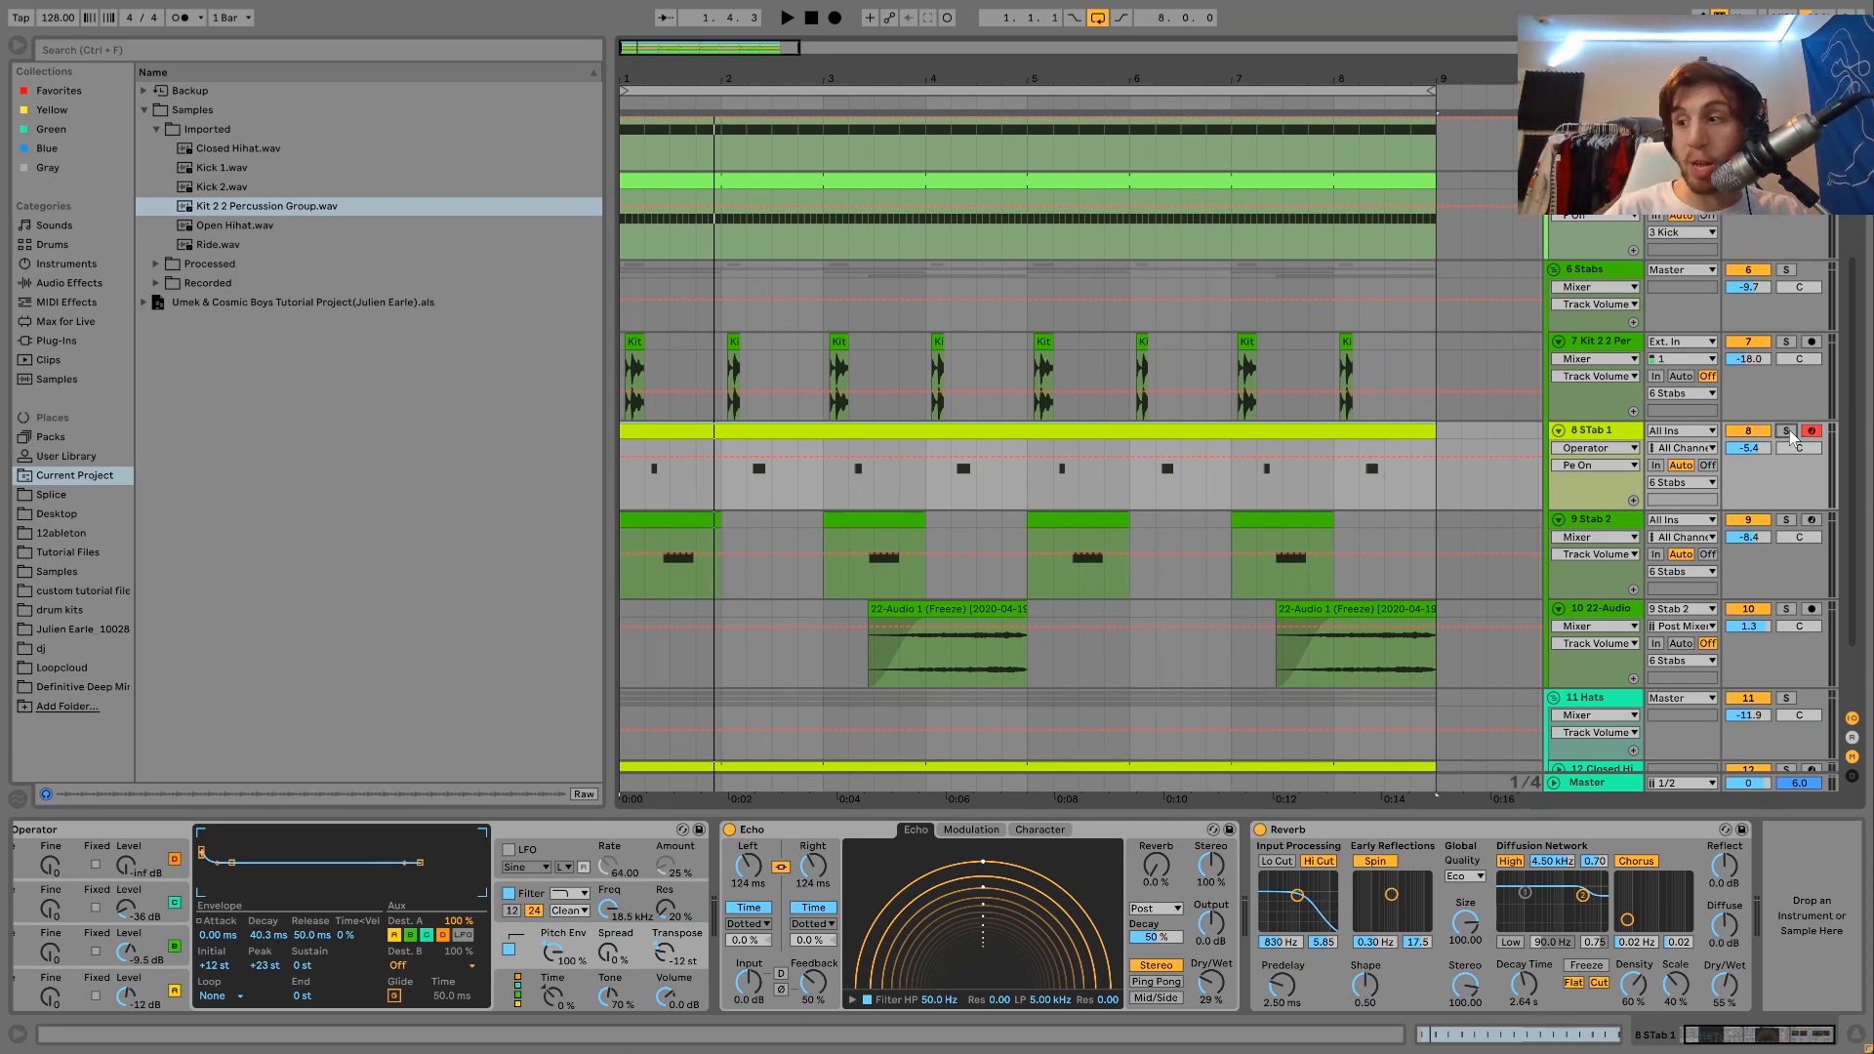
Solo the Stab 2 track, listen to it and open its clip at bar 3 to view the MIDI note.
{"action": "left_click", "coordinate": [1784, 520]}
{"action": "left_click", "coordinate": [1632, 527]}
{"action": "key", "text": "space"}
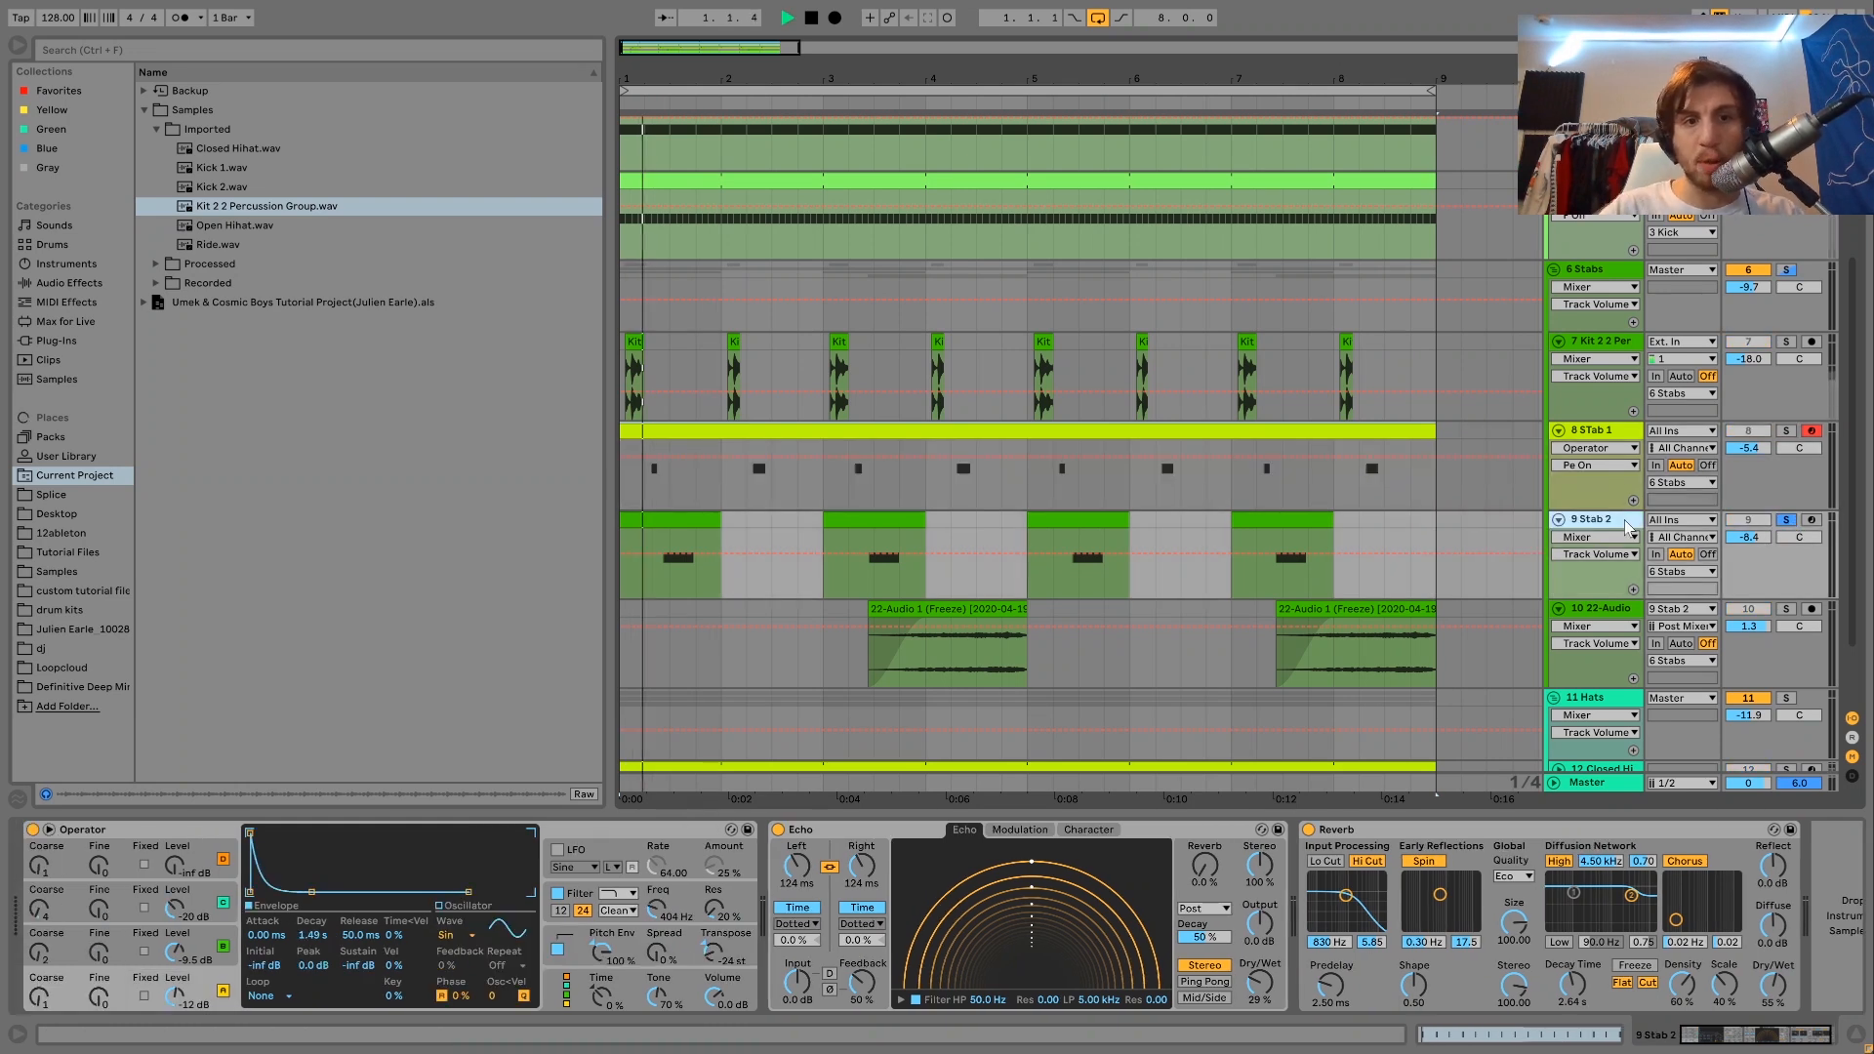
{"action": "left_click", "coordinate": [847, 578]}
{"action": "key", "text": "space"}
{"action": "double_click", "coordinate": [847, 576]}
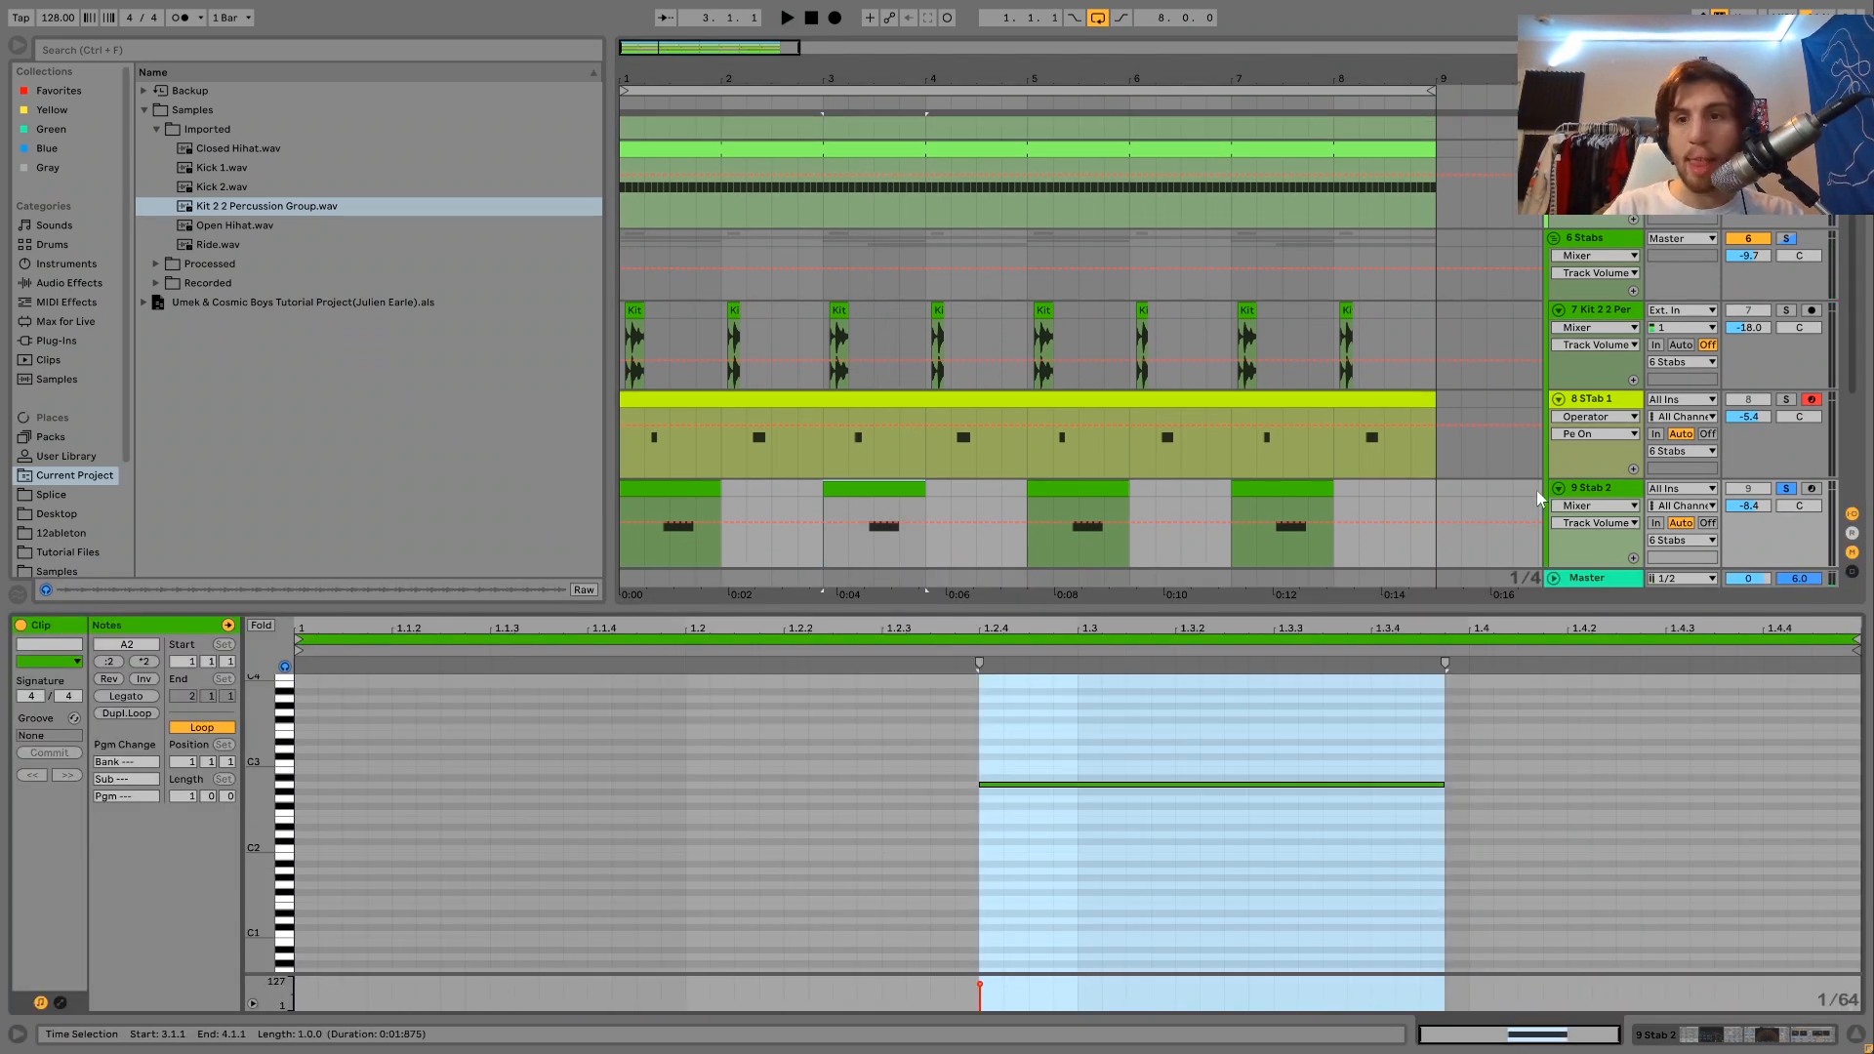
Return to Stab 2's device chain and inspect the B and C oscillator settings of its Operator.
{"action": "left_click", "coordinate": [1600, 494]}
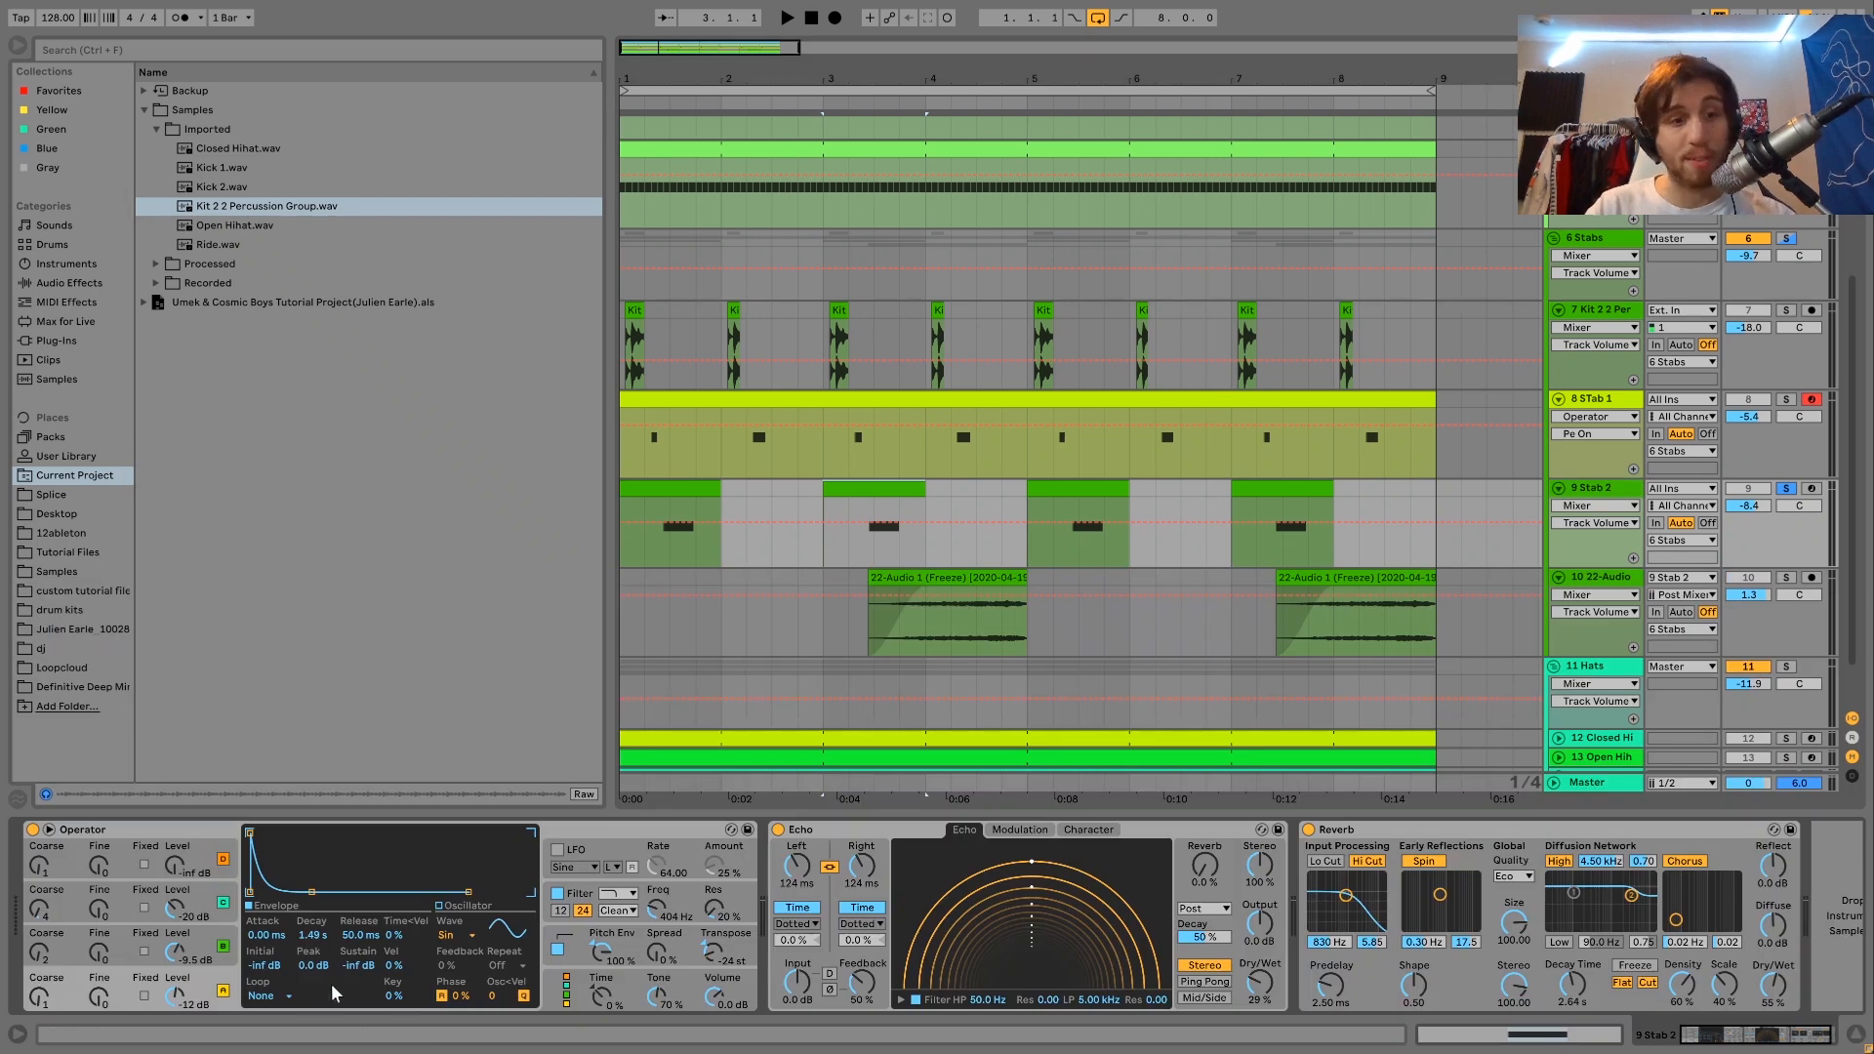
{"action": "left_click", "coordinate": [196, 956]}
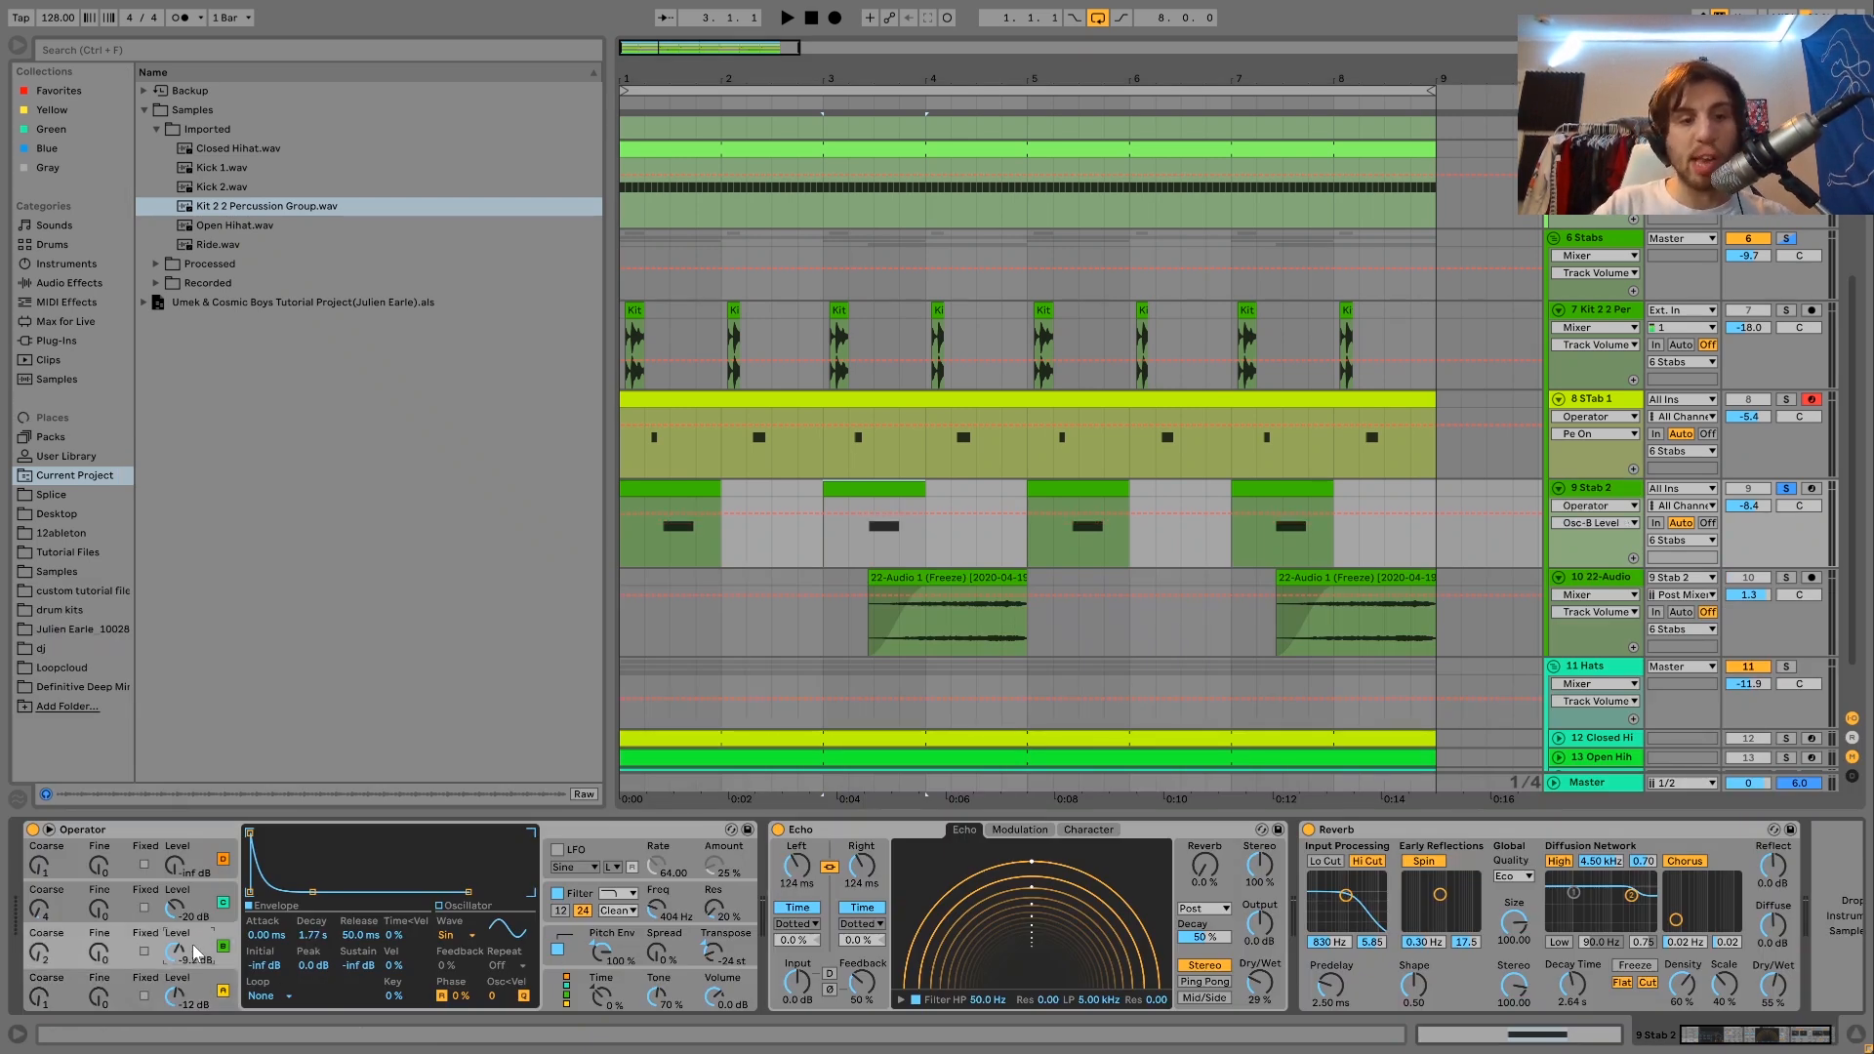
{"action": "left_click", "coordinate": [199, 914]}
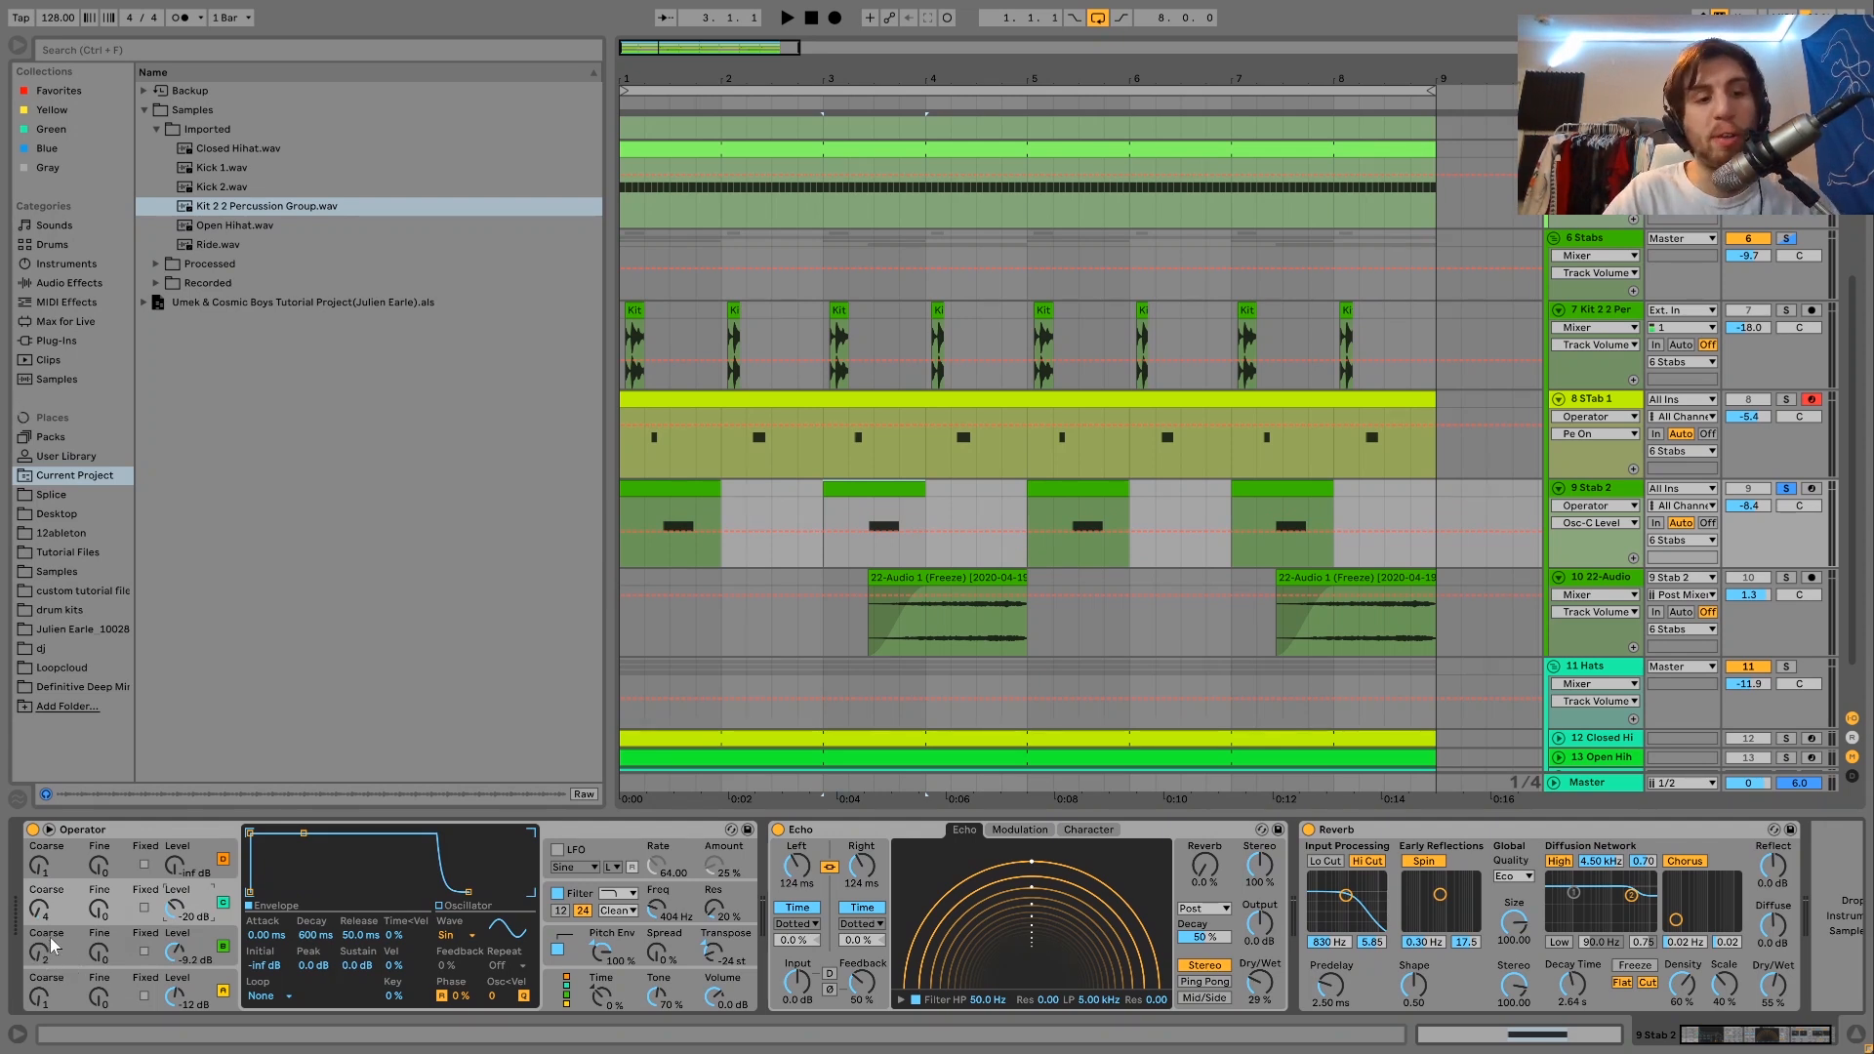
{"action": "left_click", "coordinate": [207, 952]}
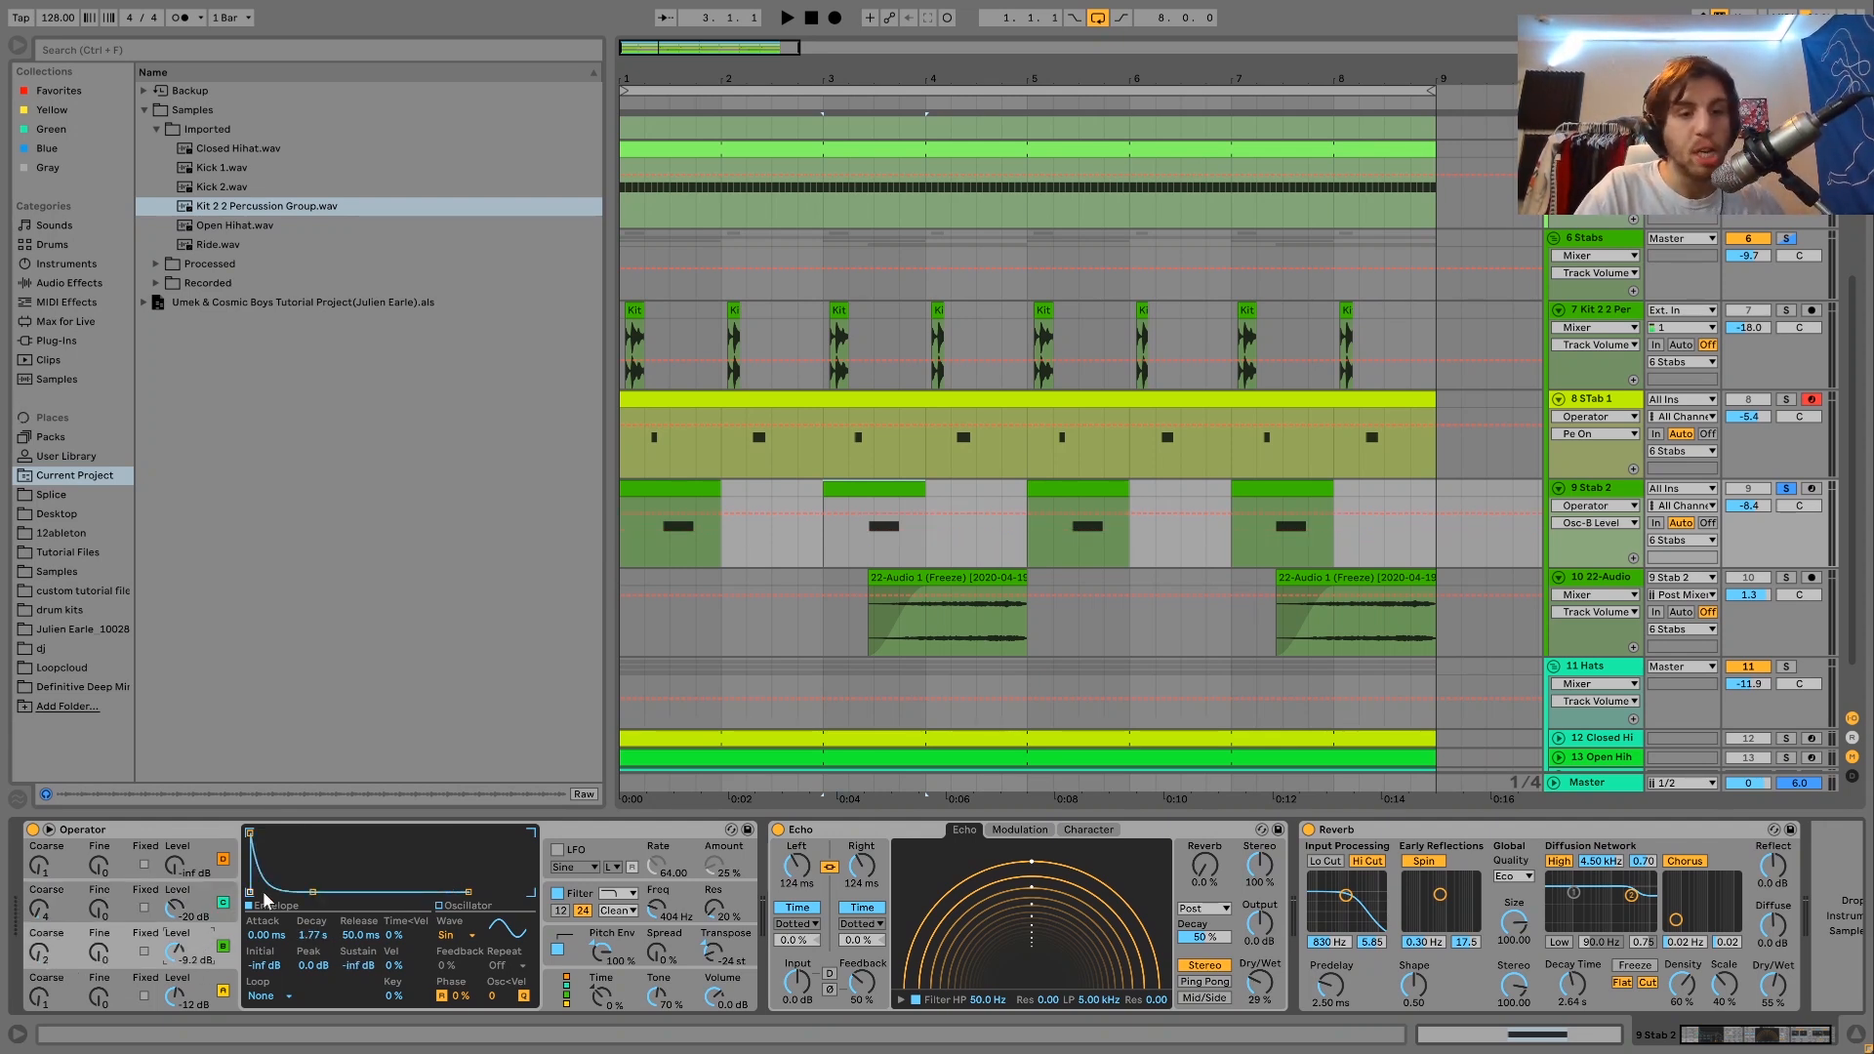
Inspect the A oscillator and filter settings of Stab 2's Operator and compare the stab with the filter off and on.
{"action": "left_click", "coordinate": [215, 978]}
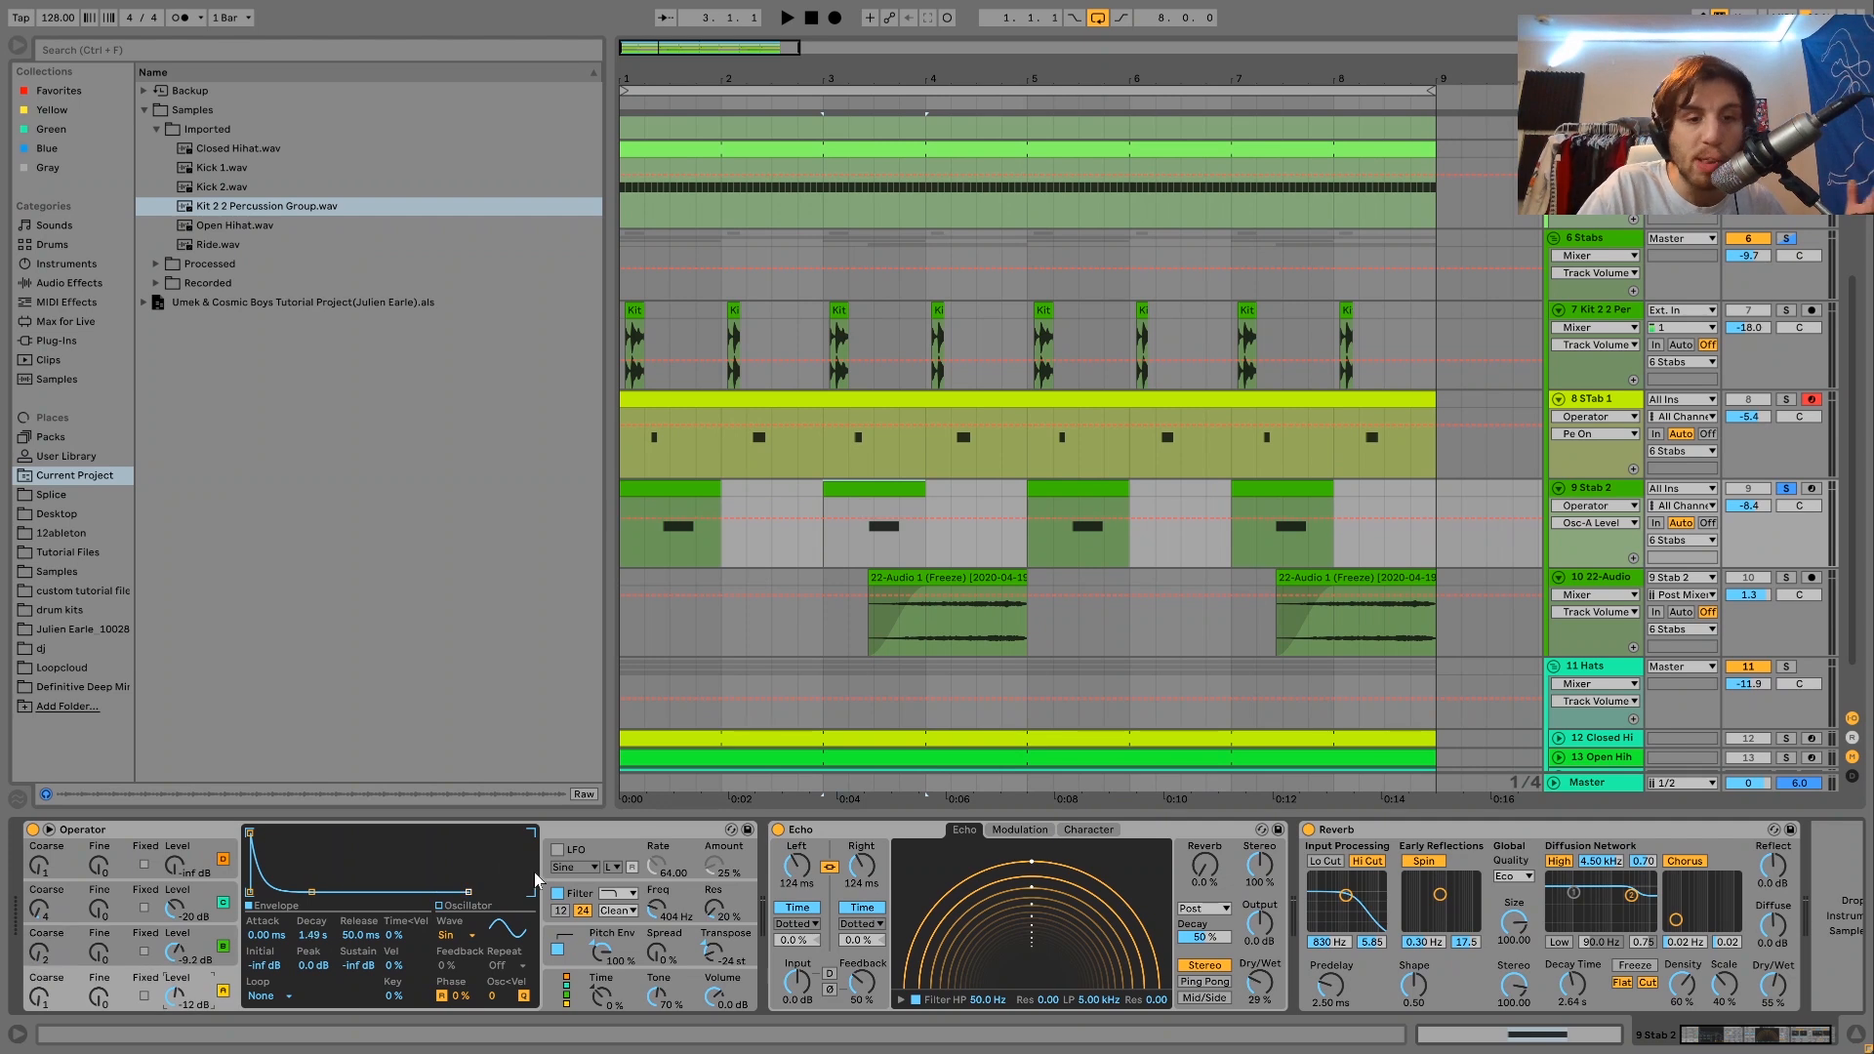
{"action": "left_click", "coordinate": [585, 893]}
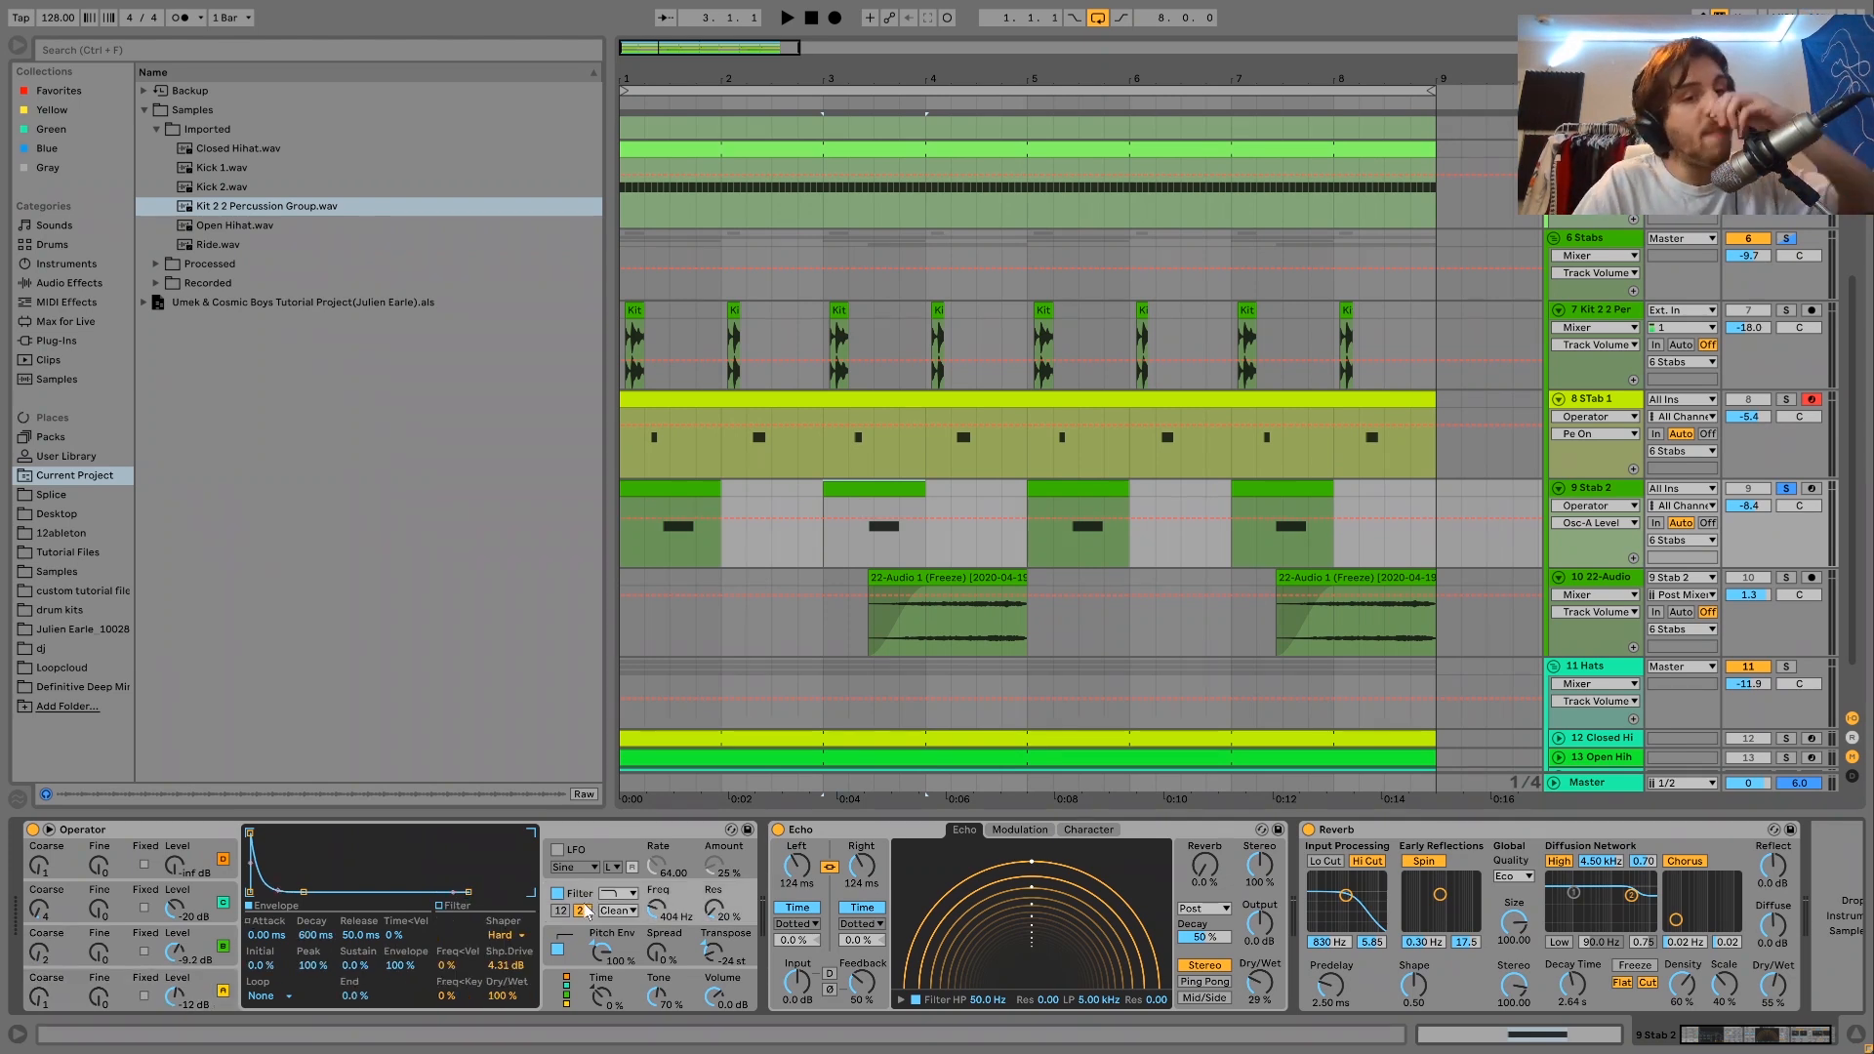
{"action": "key", "text": "space"}
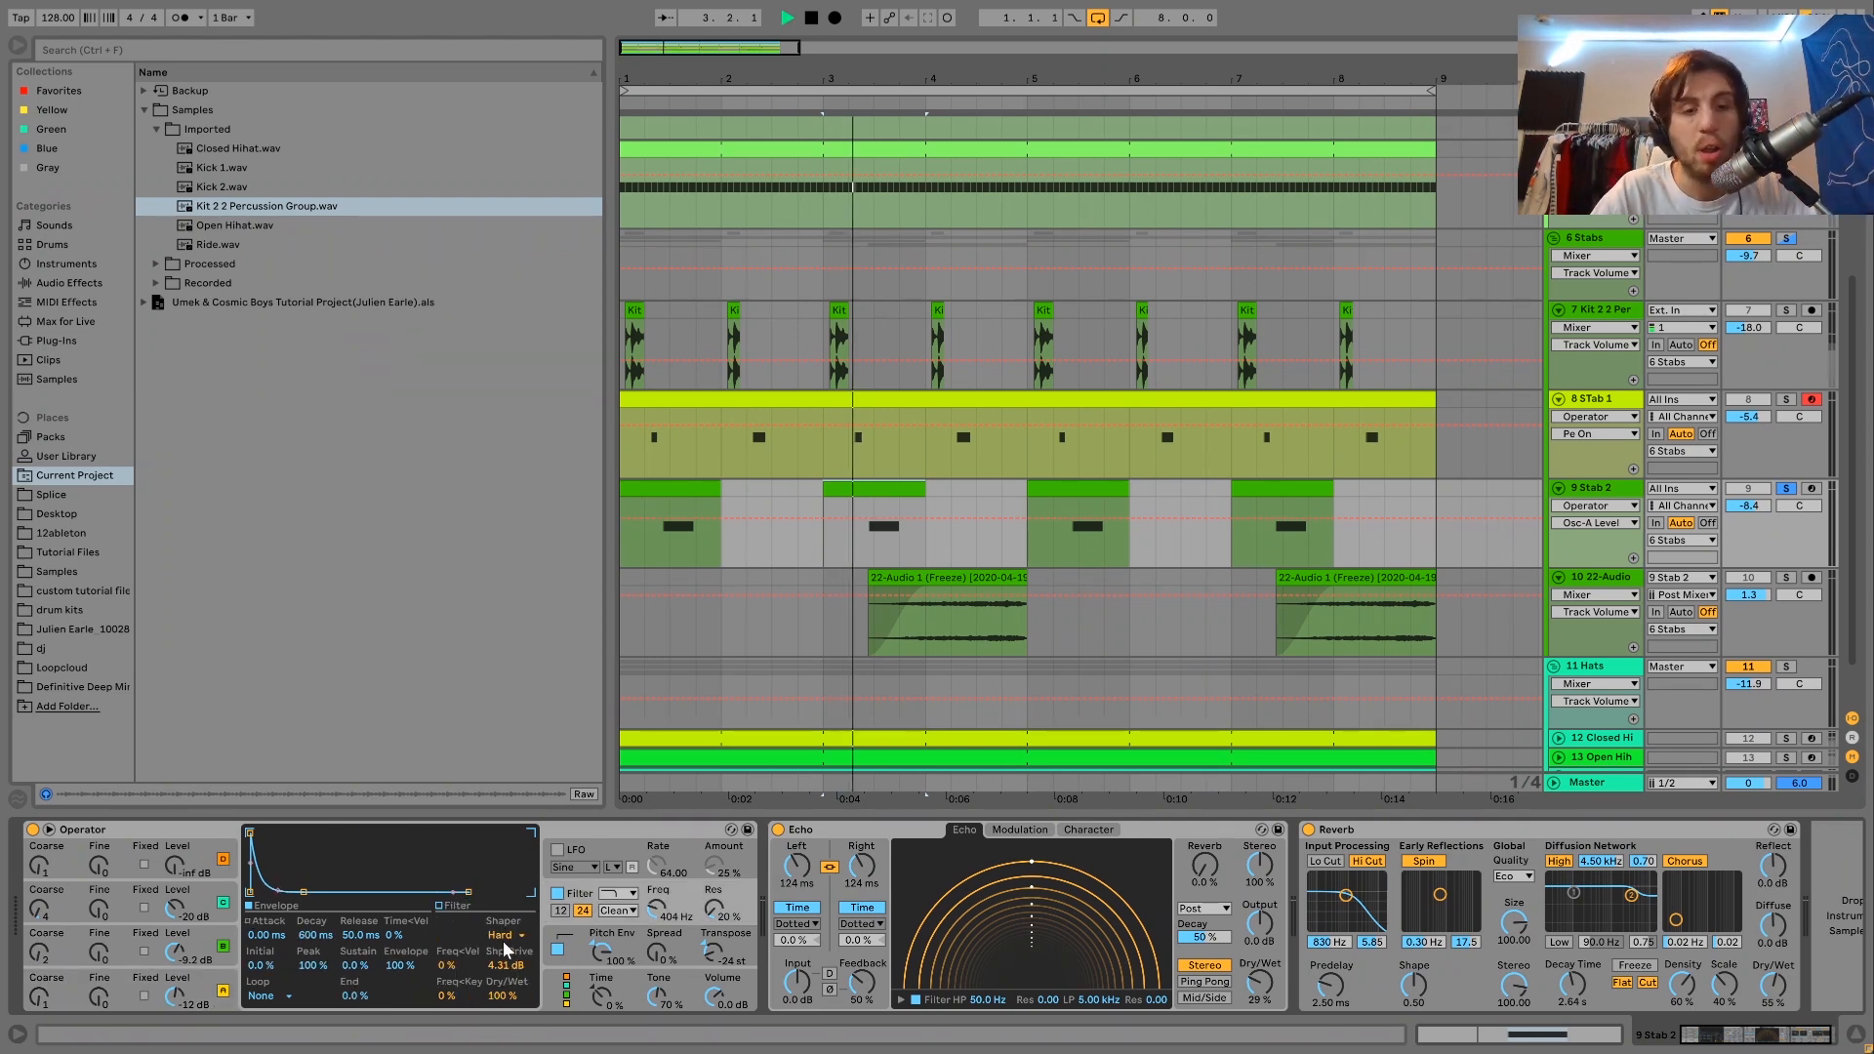
{"action": "left_click", "coordinate": [557, 893]}
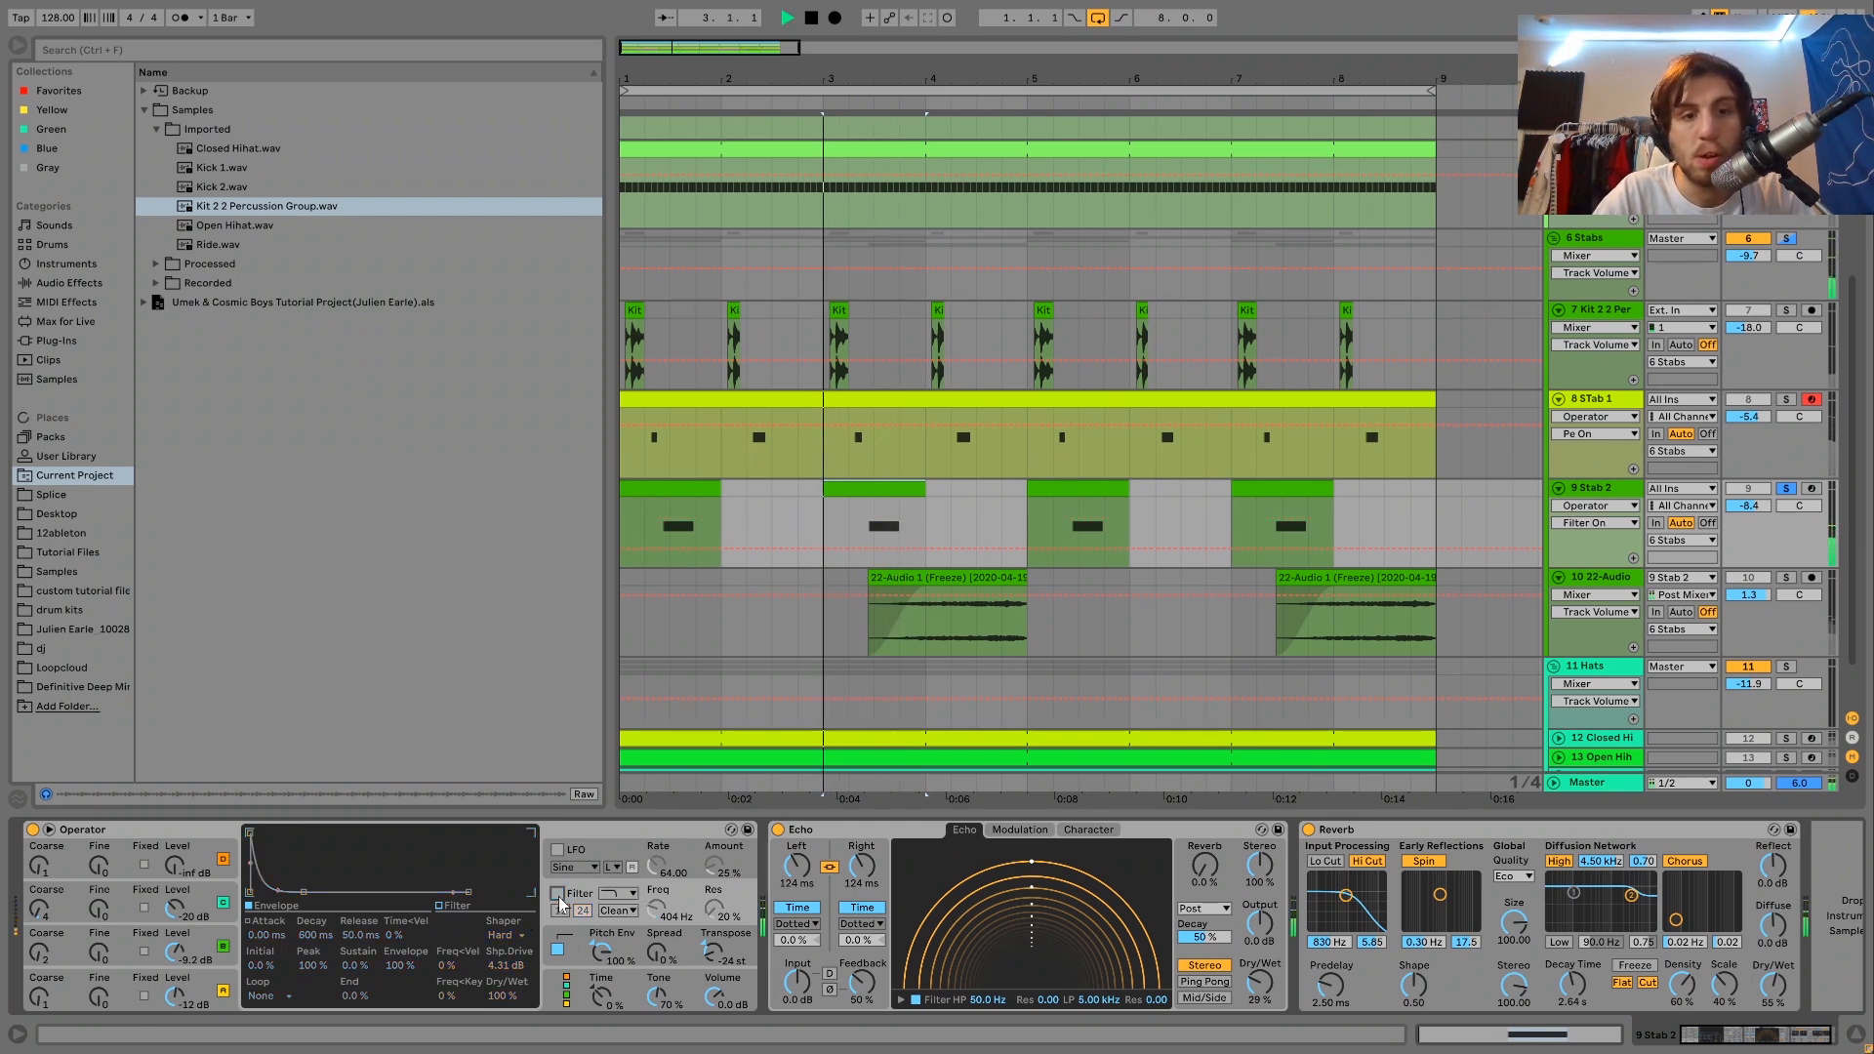
{"action": "left_click", "coordinate": [558, 895]}
{"action": "key", "text": "space"}
{"action": "key", "text": "space"}
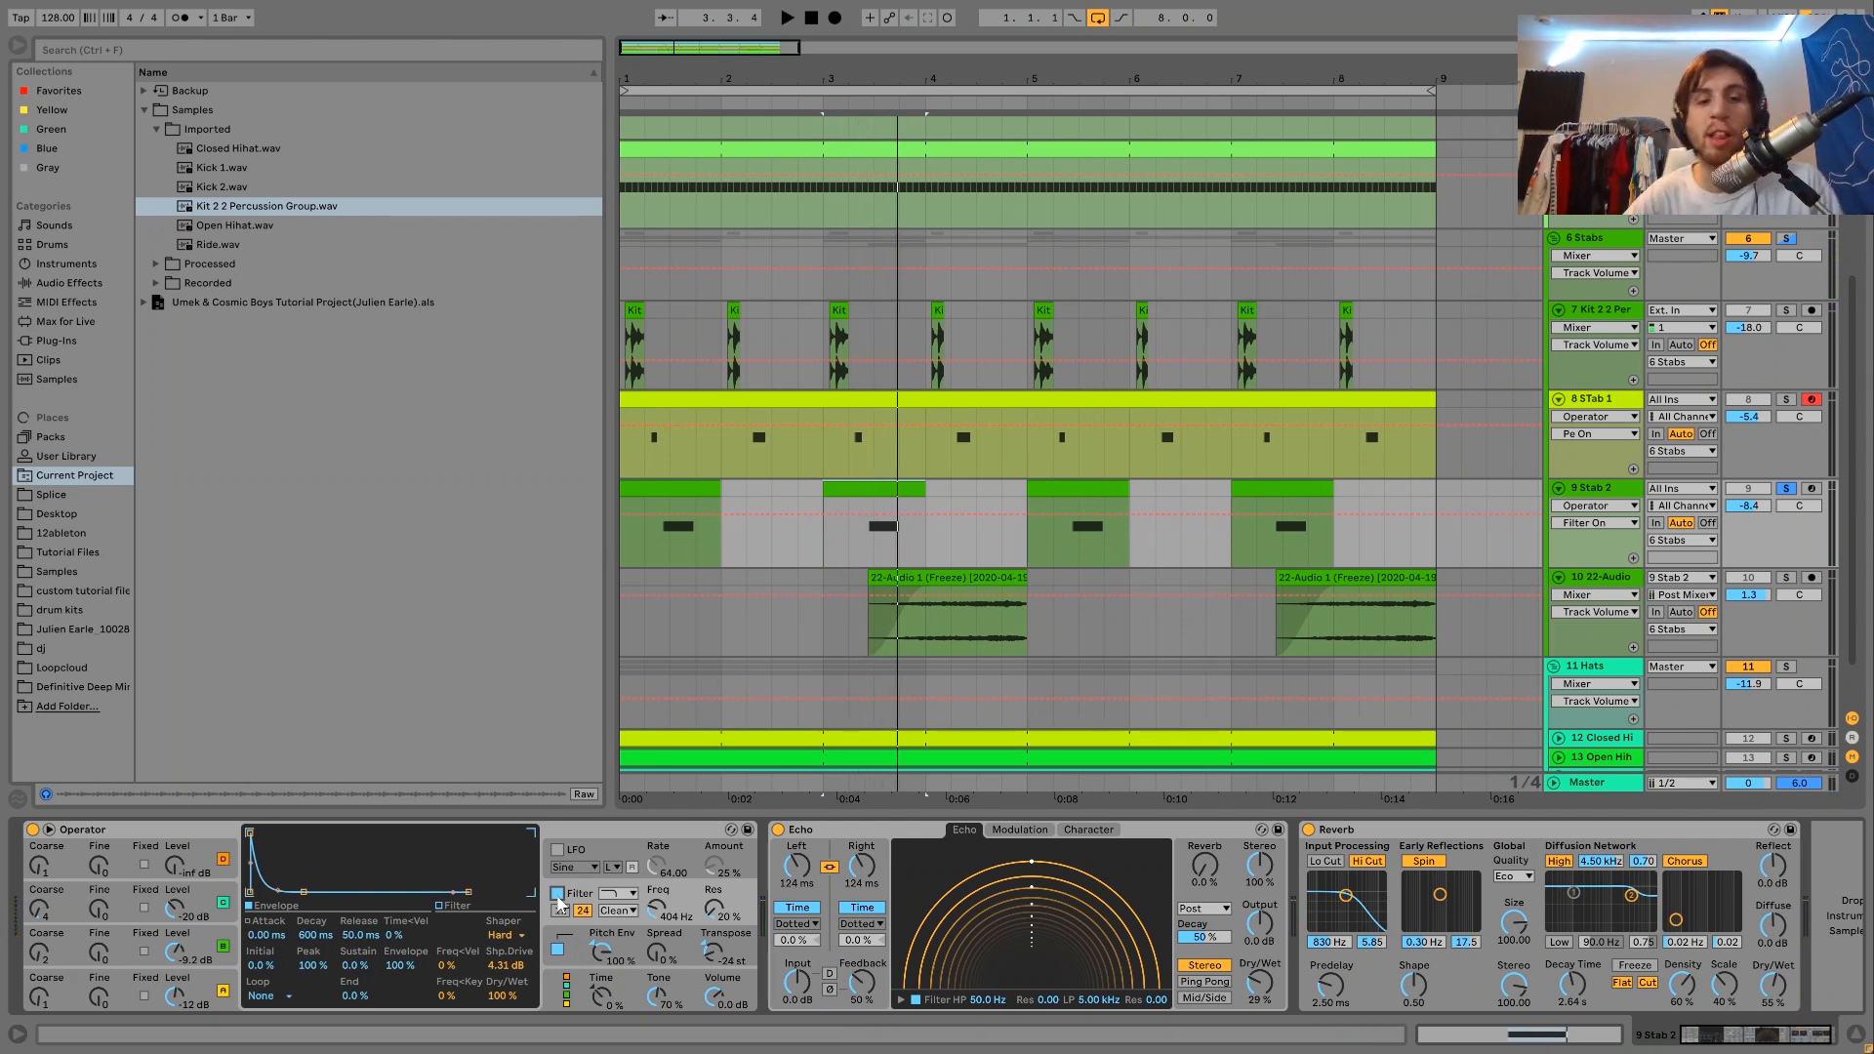
Compare the stab with the Operator filter's shaper set to Off and back at Hard.
{"action": "left_click_drag", "start_coordinate": [510, 942], "coordinate": [495, 861]}
{"action": "key", "text": "space"}
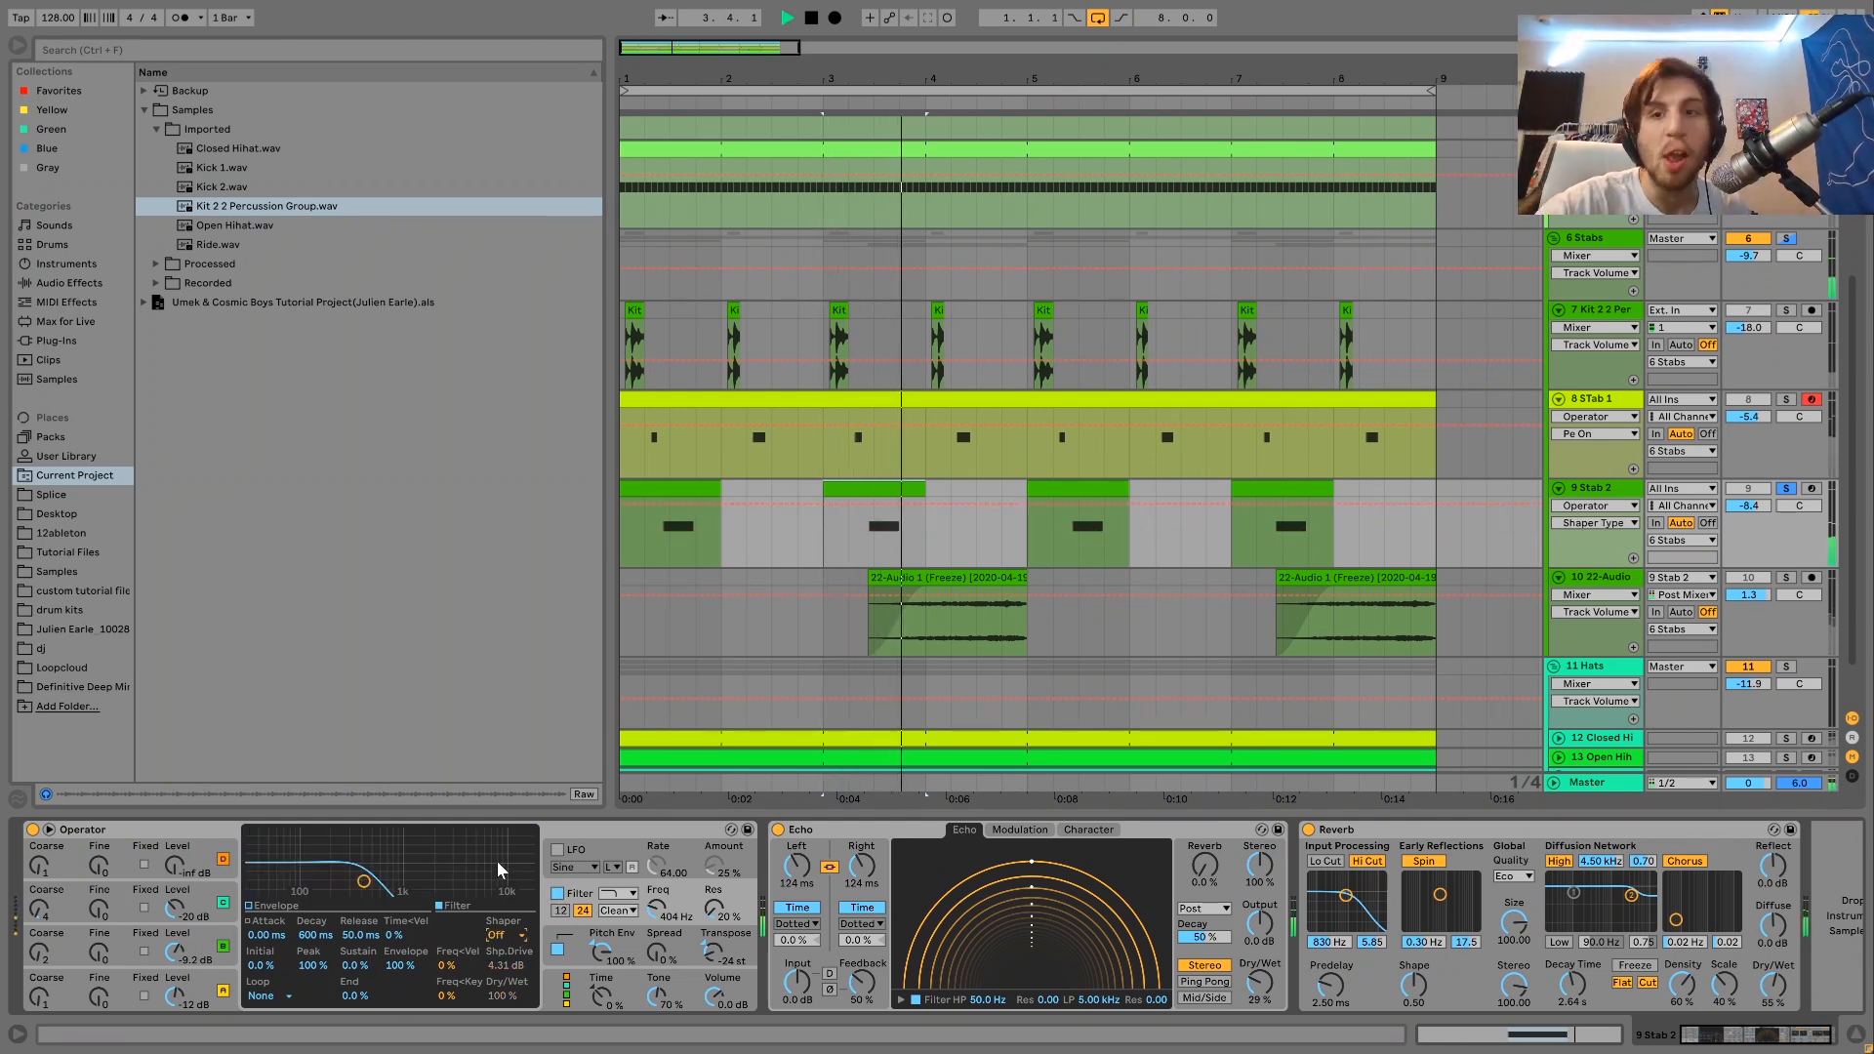
{"action": "key", "text": "space"}
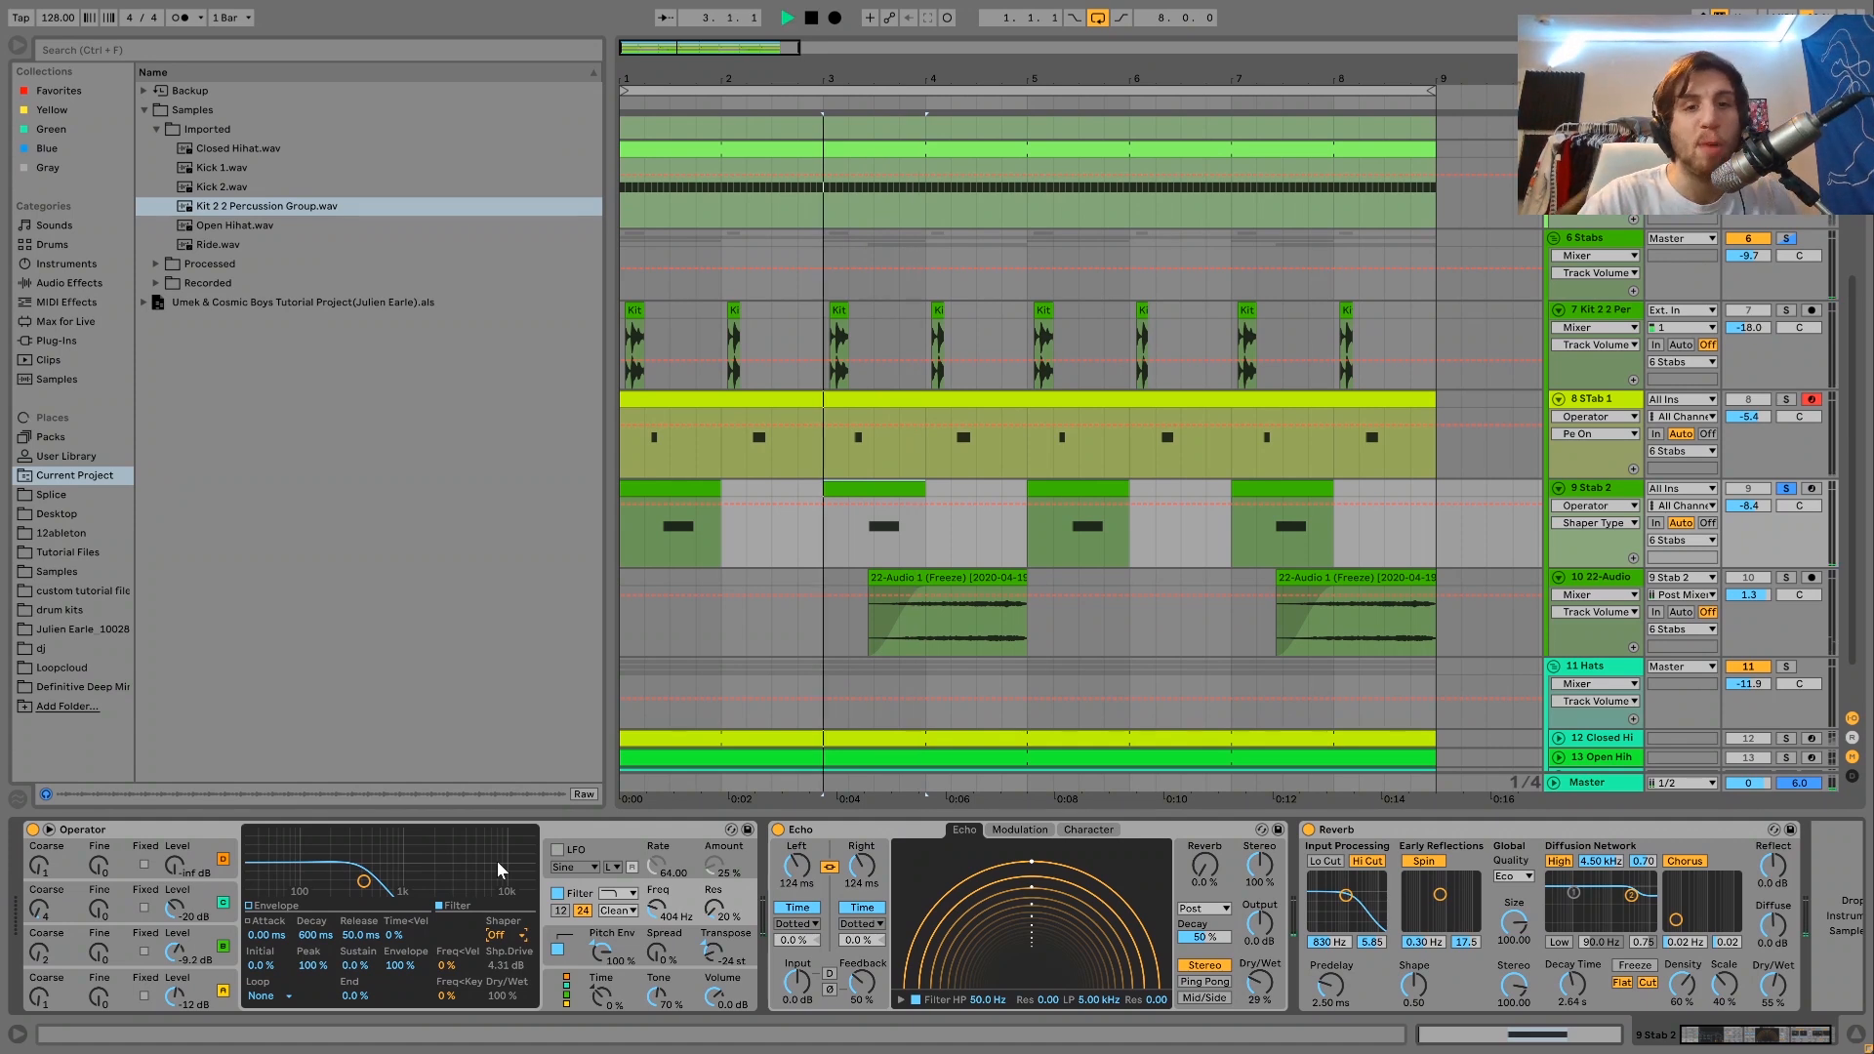
{"action": "key", "text": "space"}
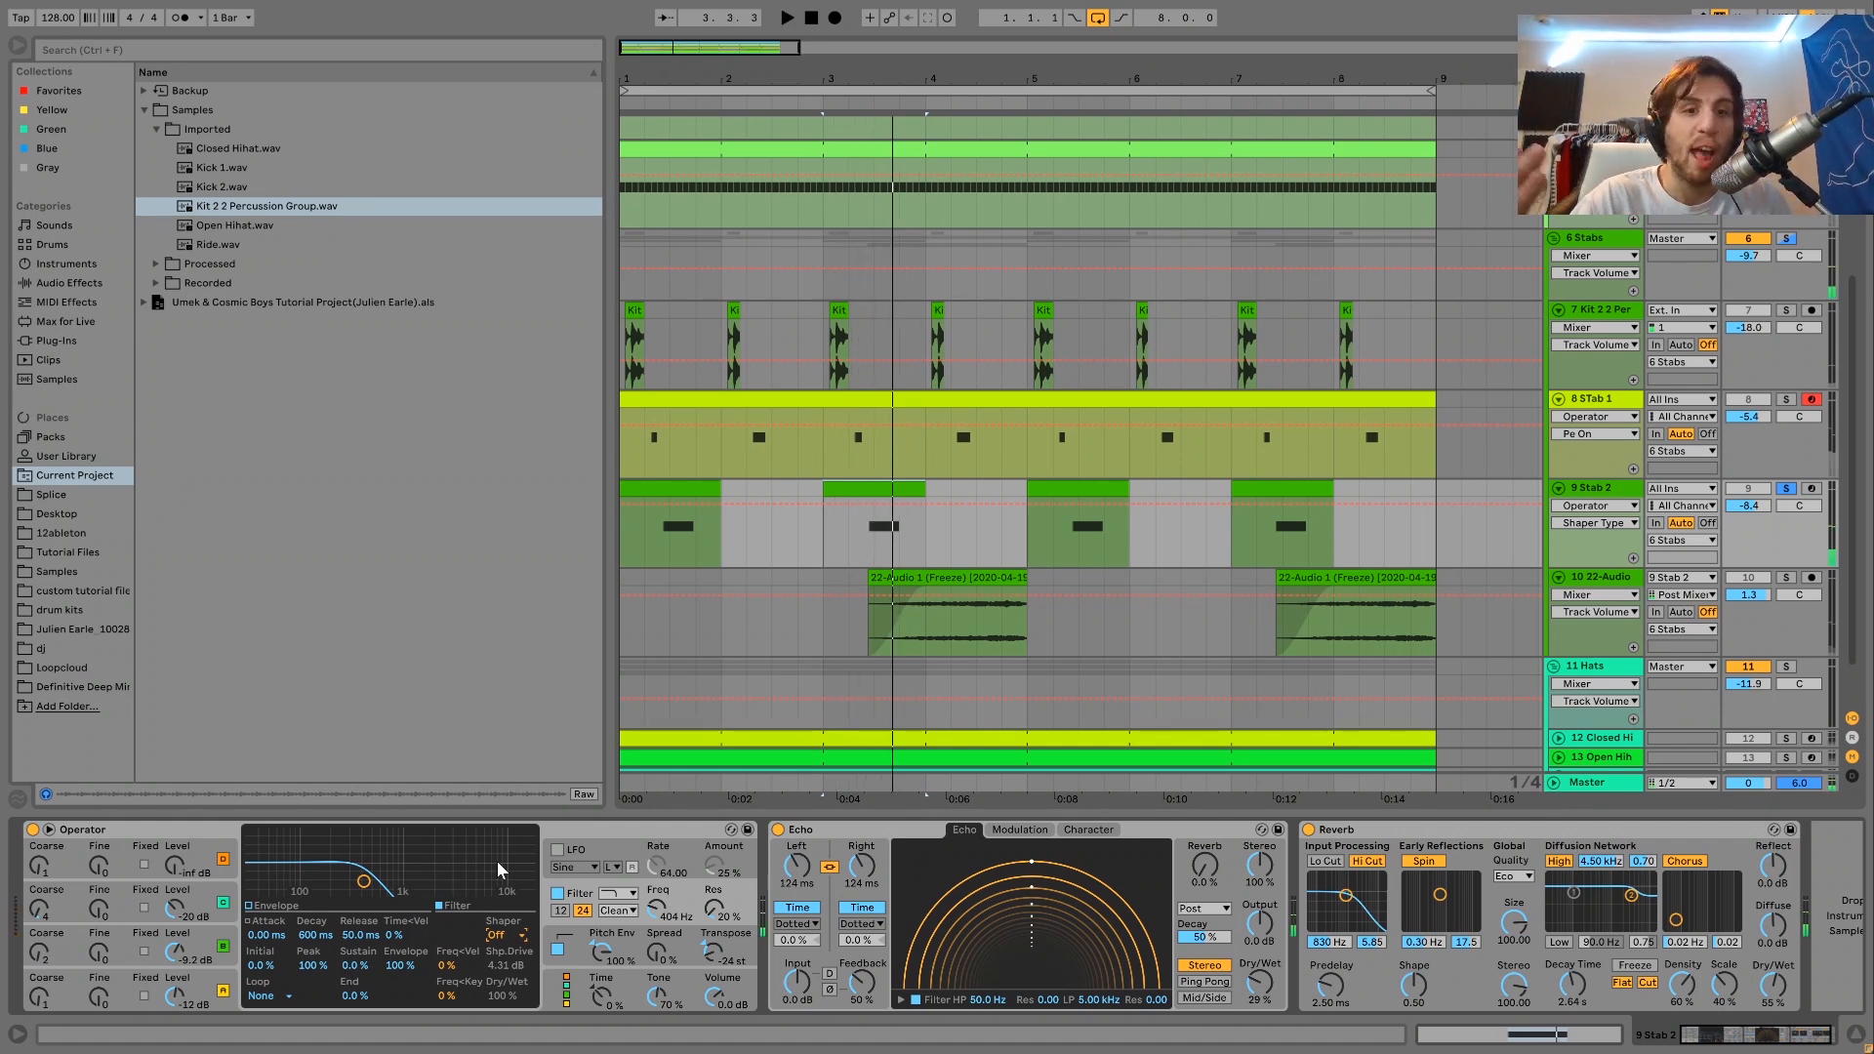
{"action": "key", "text": "space"}
{"action": "key", "text": "space"}
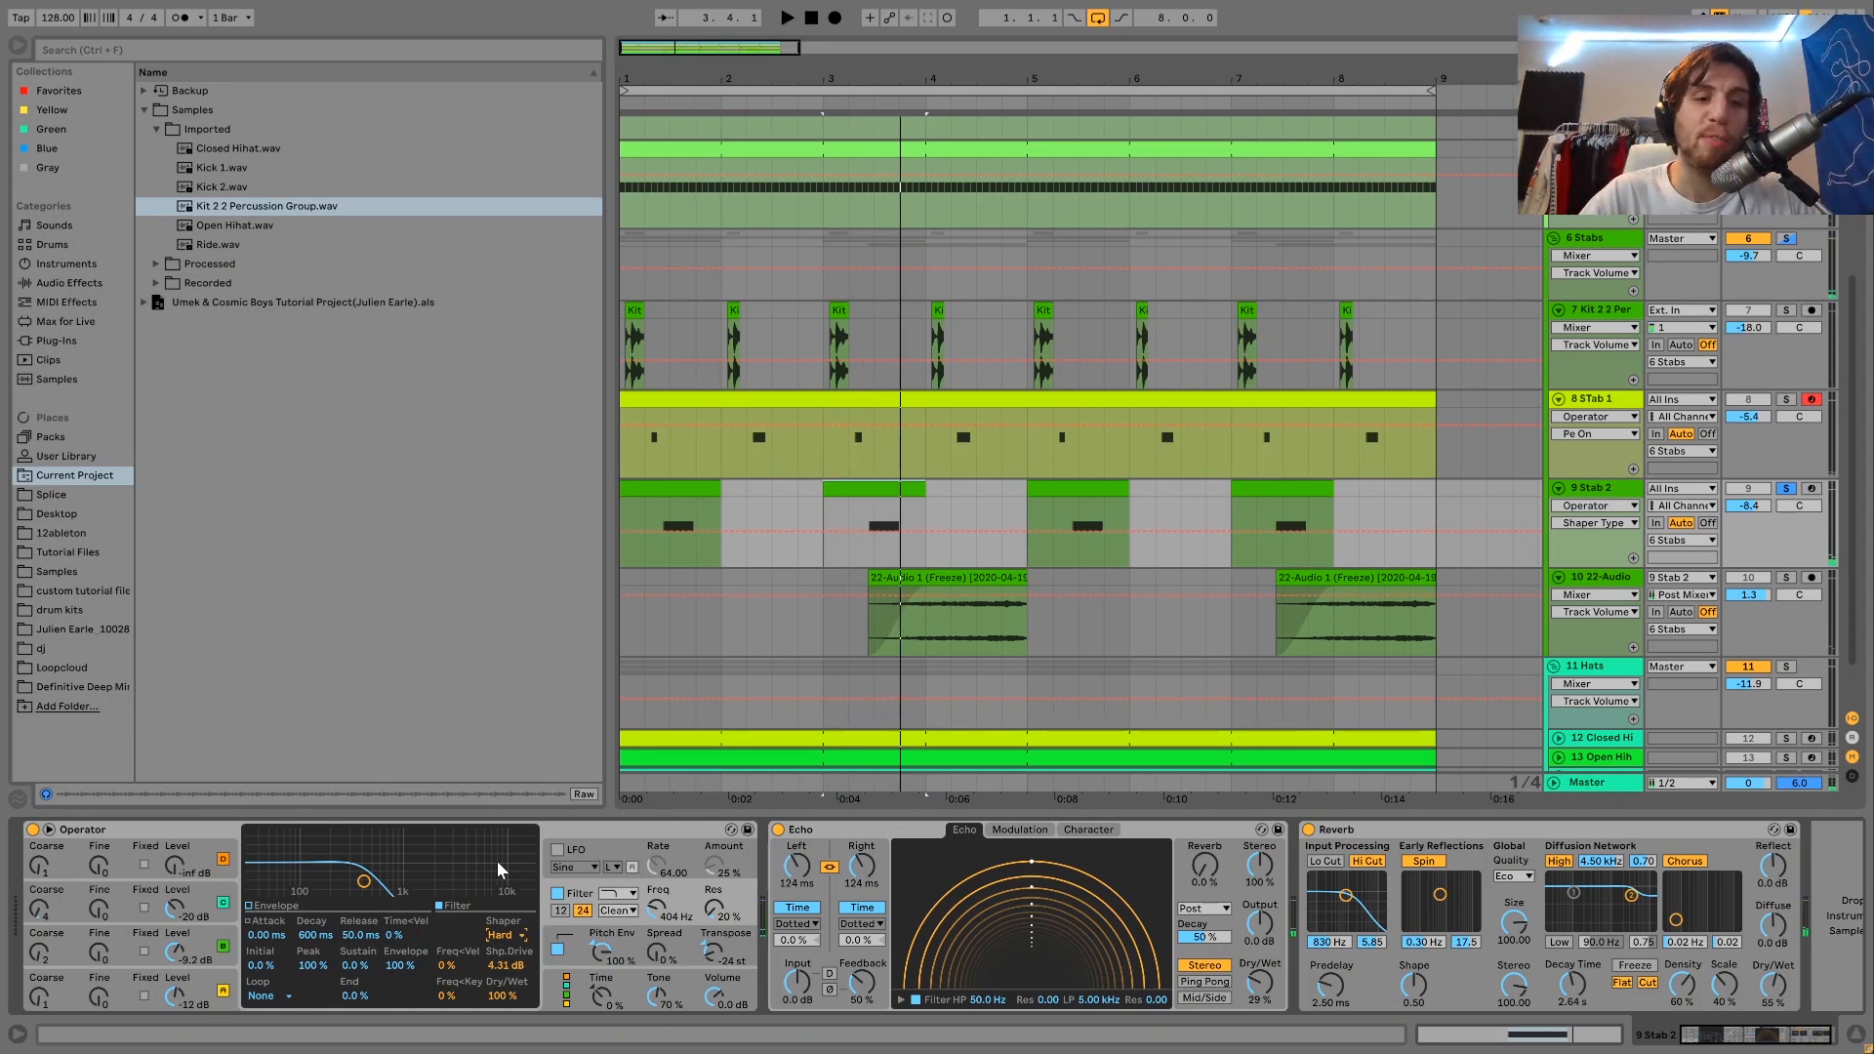
View the rest of Stab 2's device chain, then solo STab 1 alongside Stab 2 and listen from bar 3.
{"action": "scroll", "coordinate": [913, 893], "scroll_direction": "right", "scroll_amount": 2}
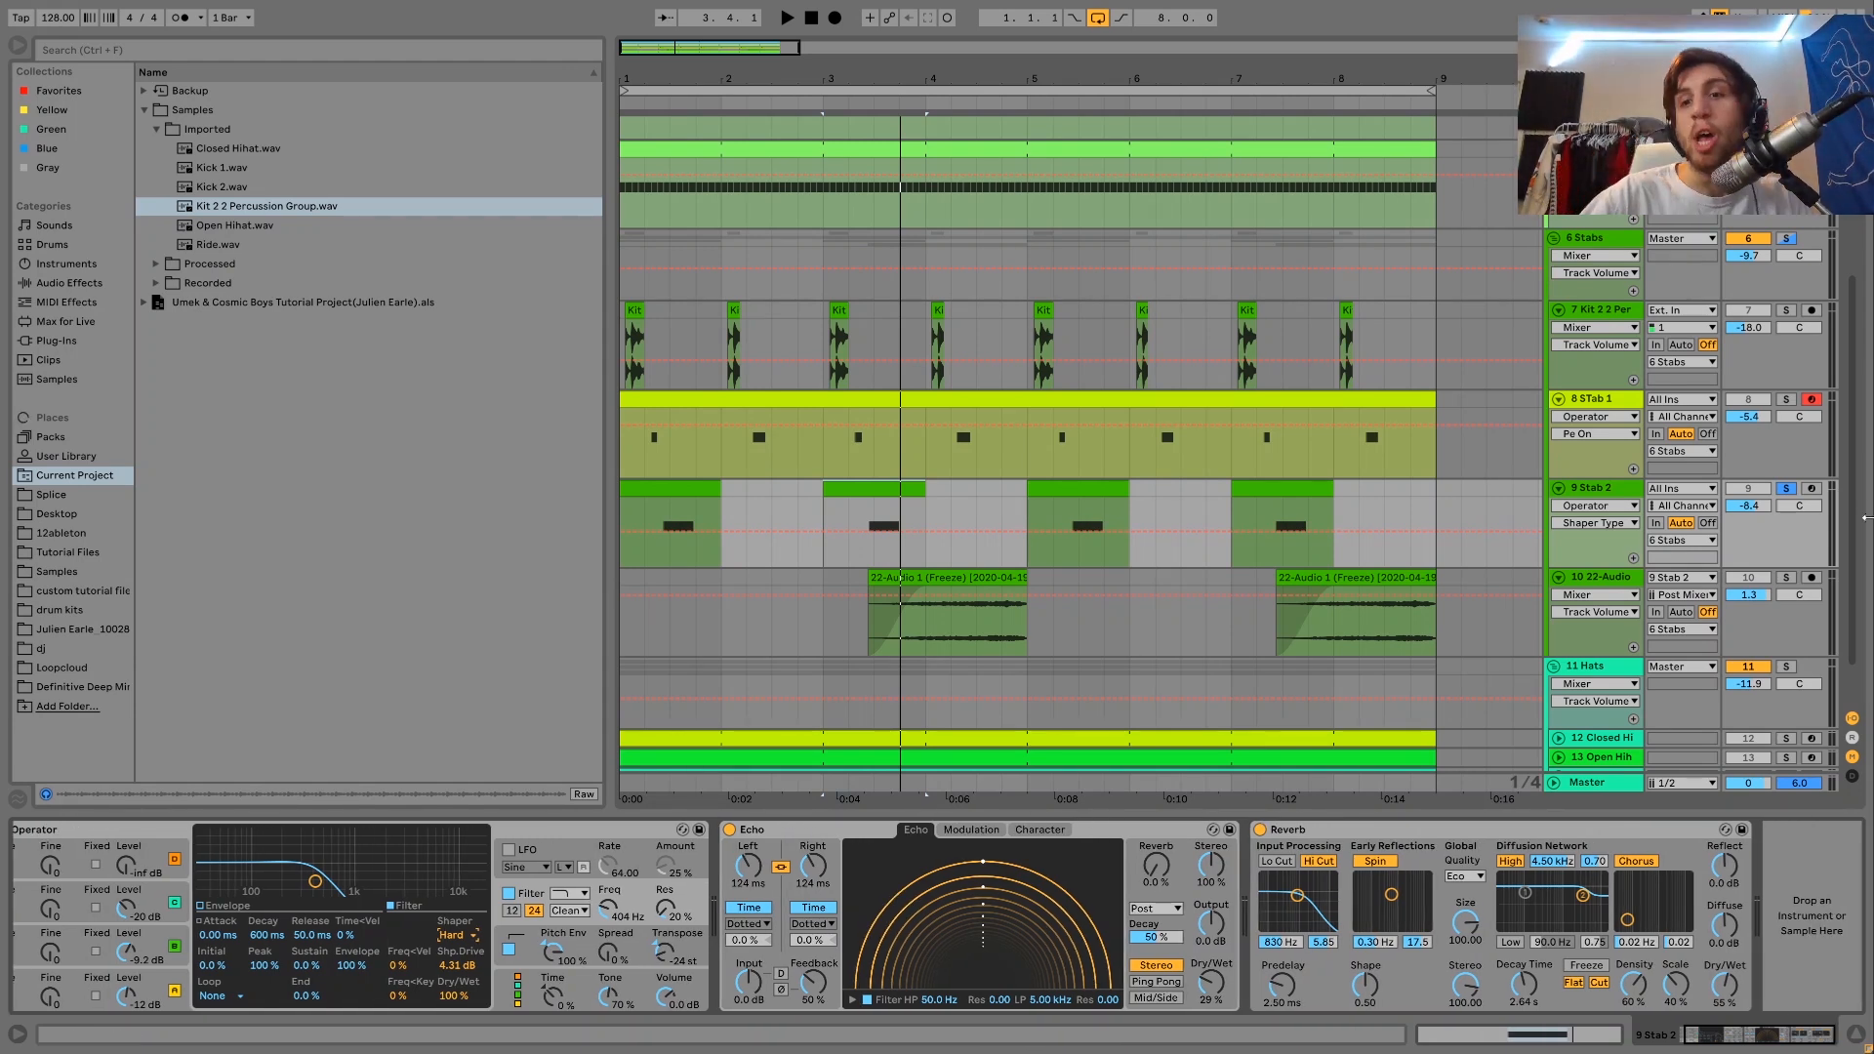
{"action": "left_click", "coordinate": [1786, 399]}
{"action": "left_click", "coordinate": [830, 456]}
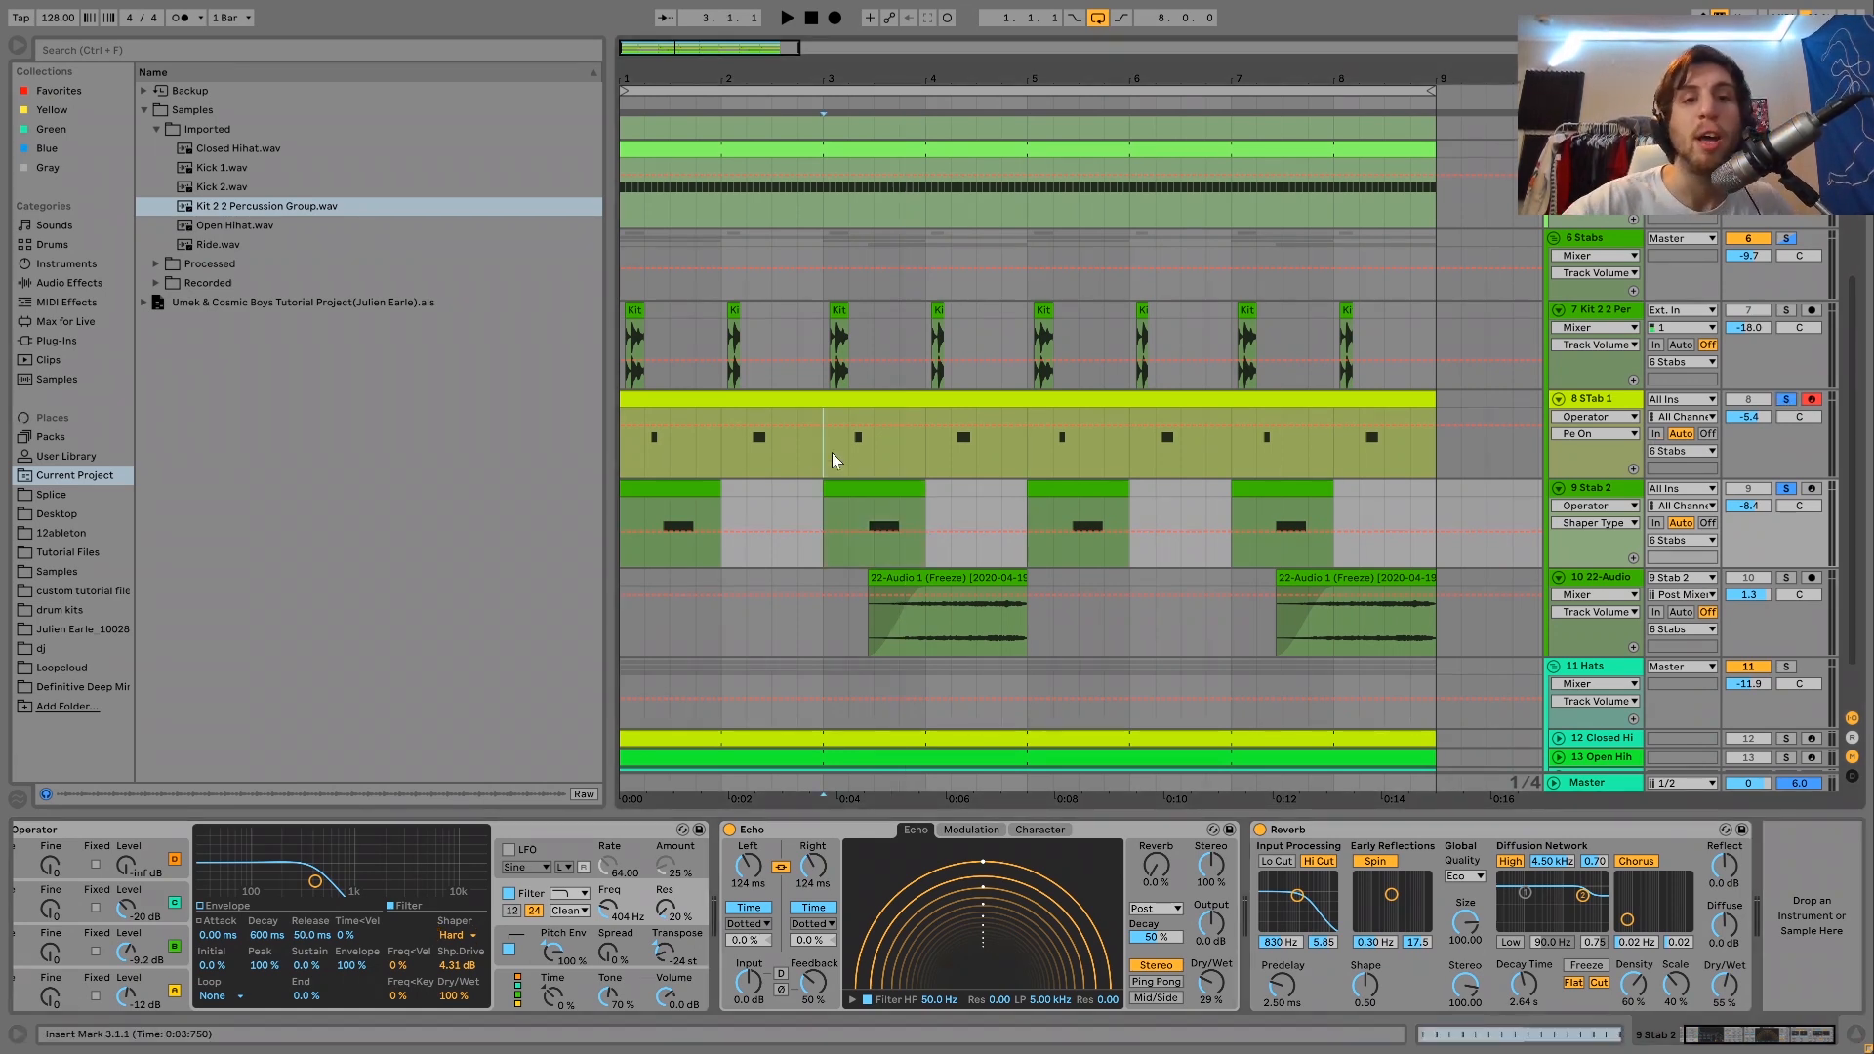
{"action": "key", "text": "space"}
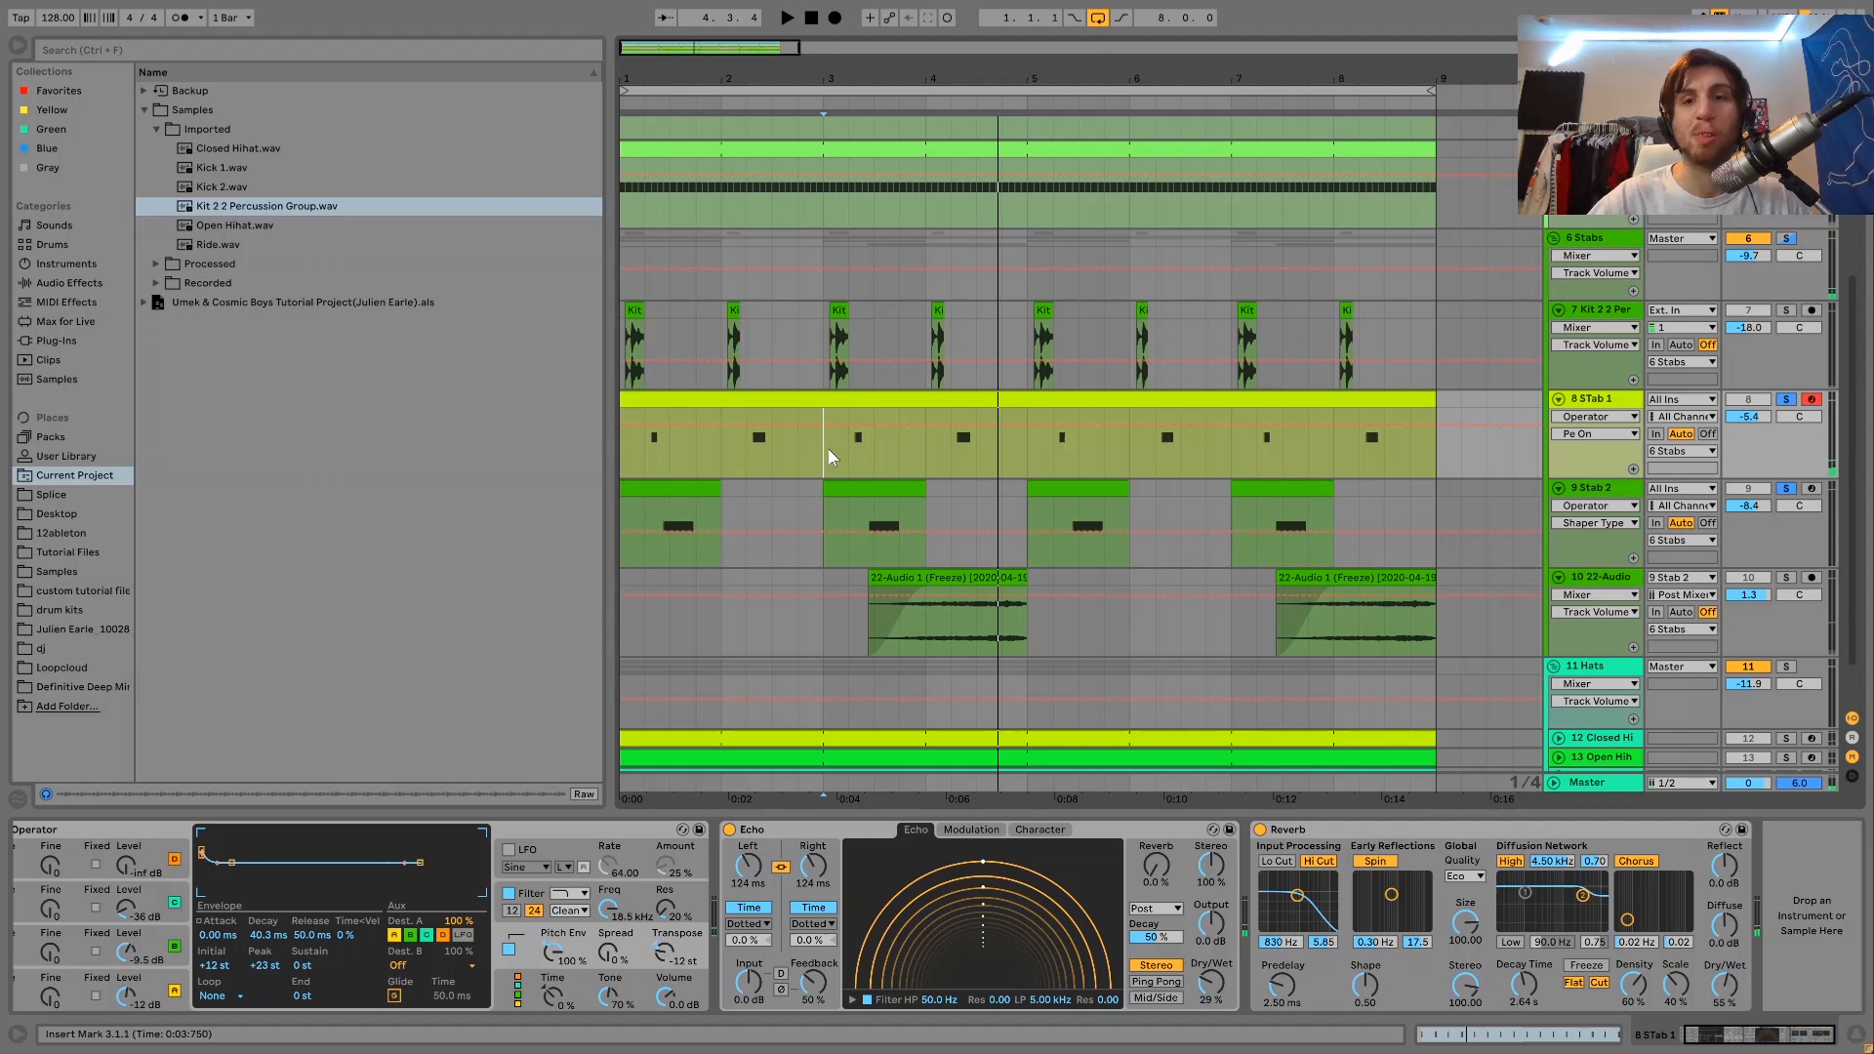
Solo the frozen 22-Audio track together with Stab 2 and listen to its swell between the stabs.
{"action": "left_click", "coordinate": [1786, 577]}
{"action": "left_click", "coordinate": [953, 595]}
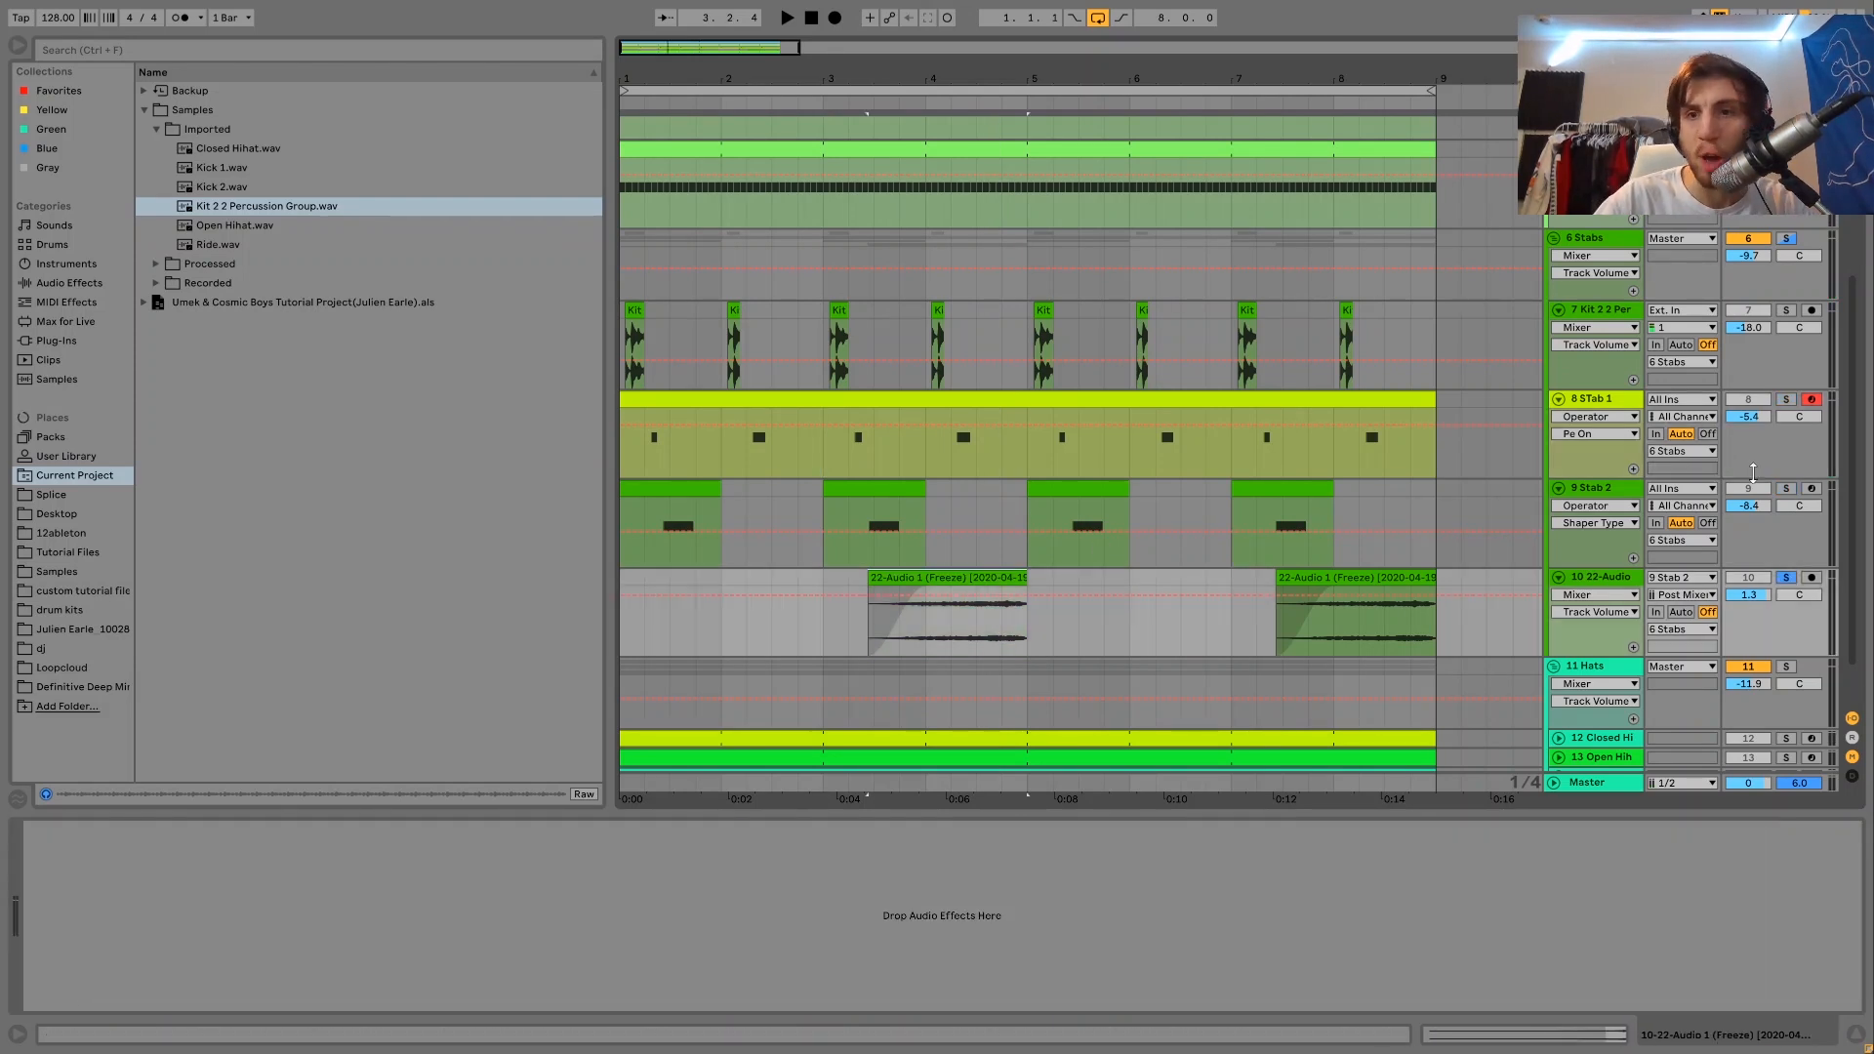
{"action": "left_click", "coordinate": [1787, 489]}
{"action": "left_click", "coordinate": [1785, 578], "text": "ctrl"}
{"action": "key", "text": "space"}
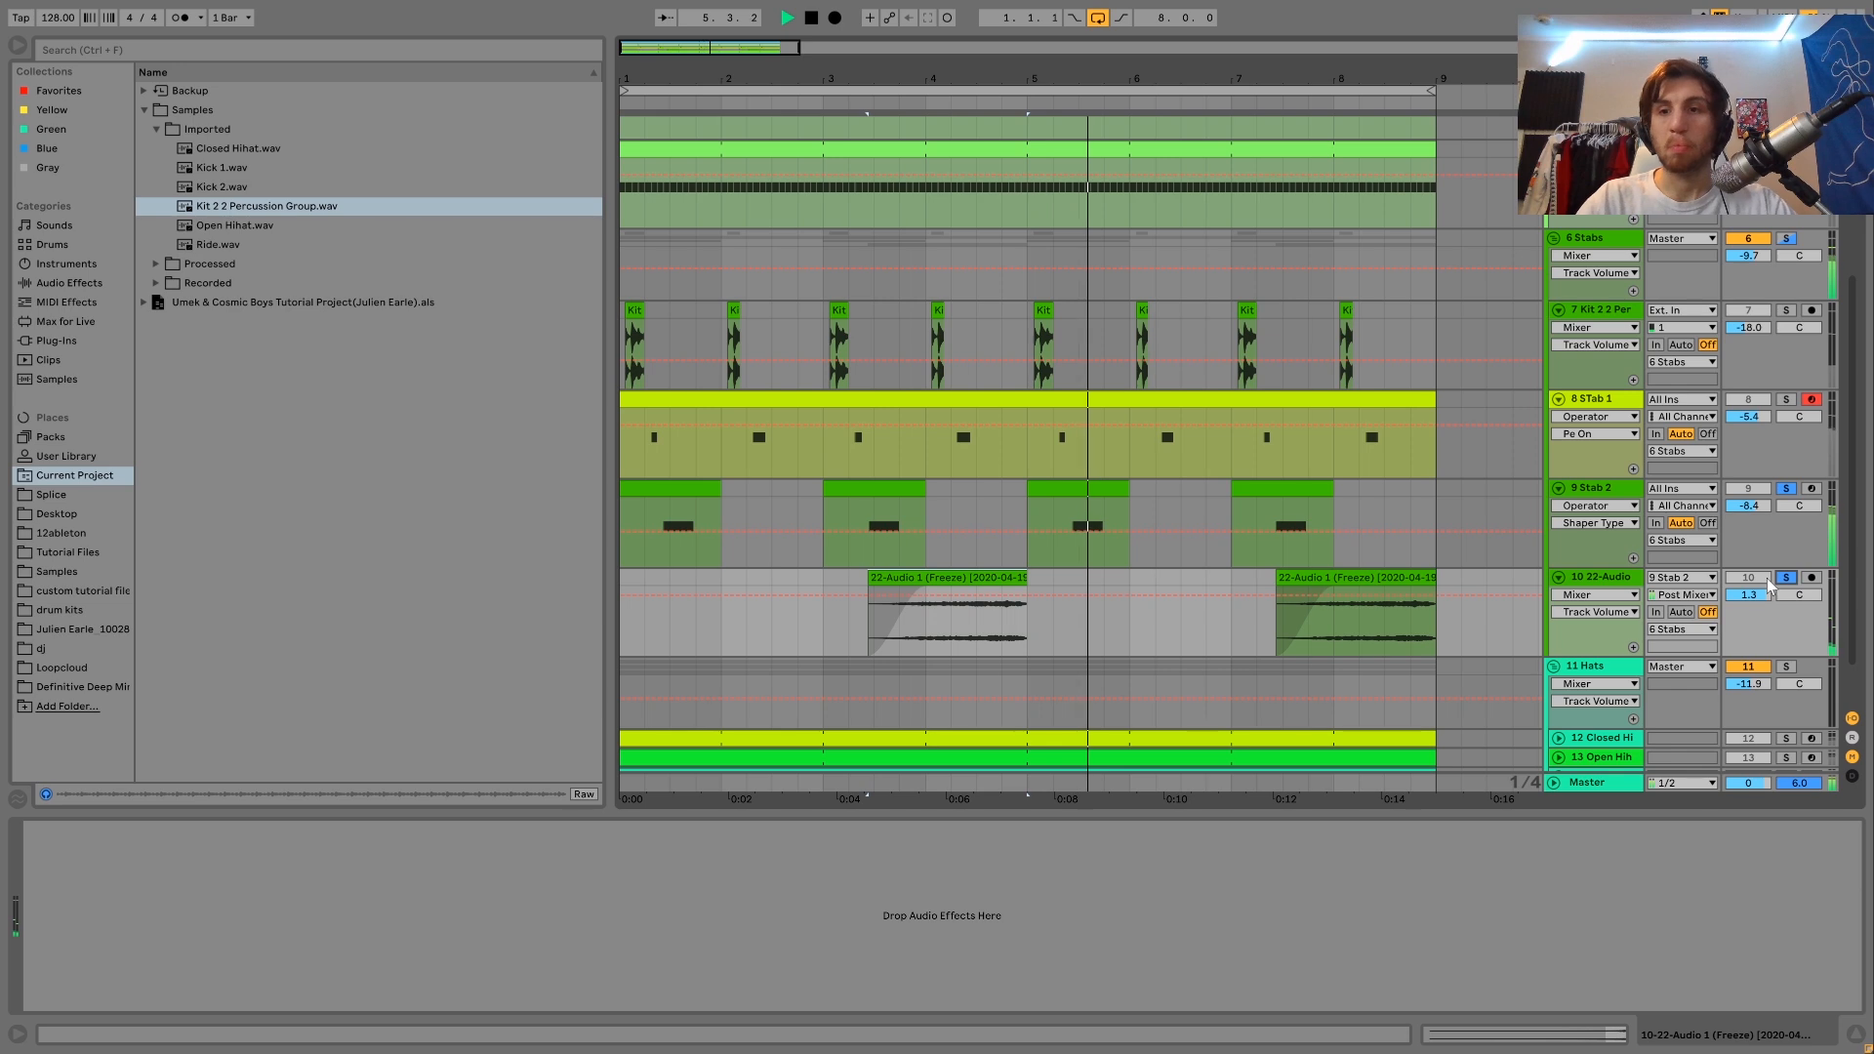
{"action": "key", "text": "space"}
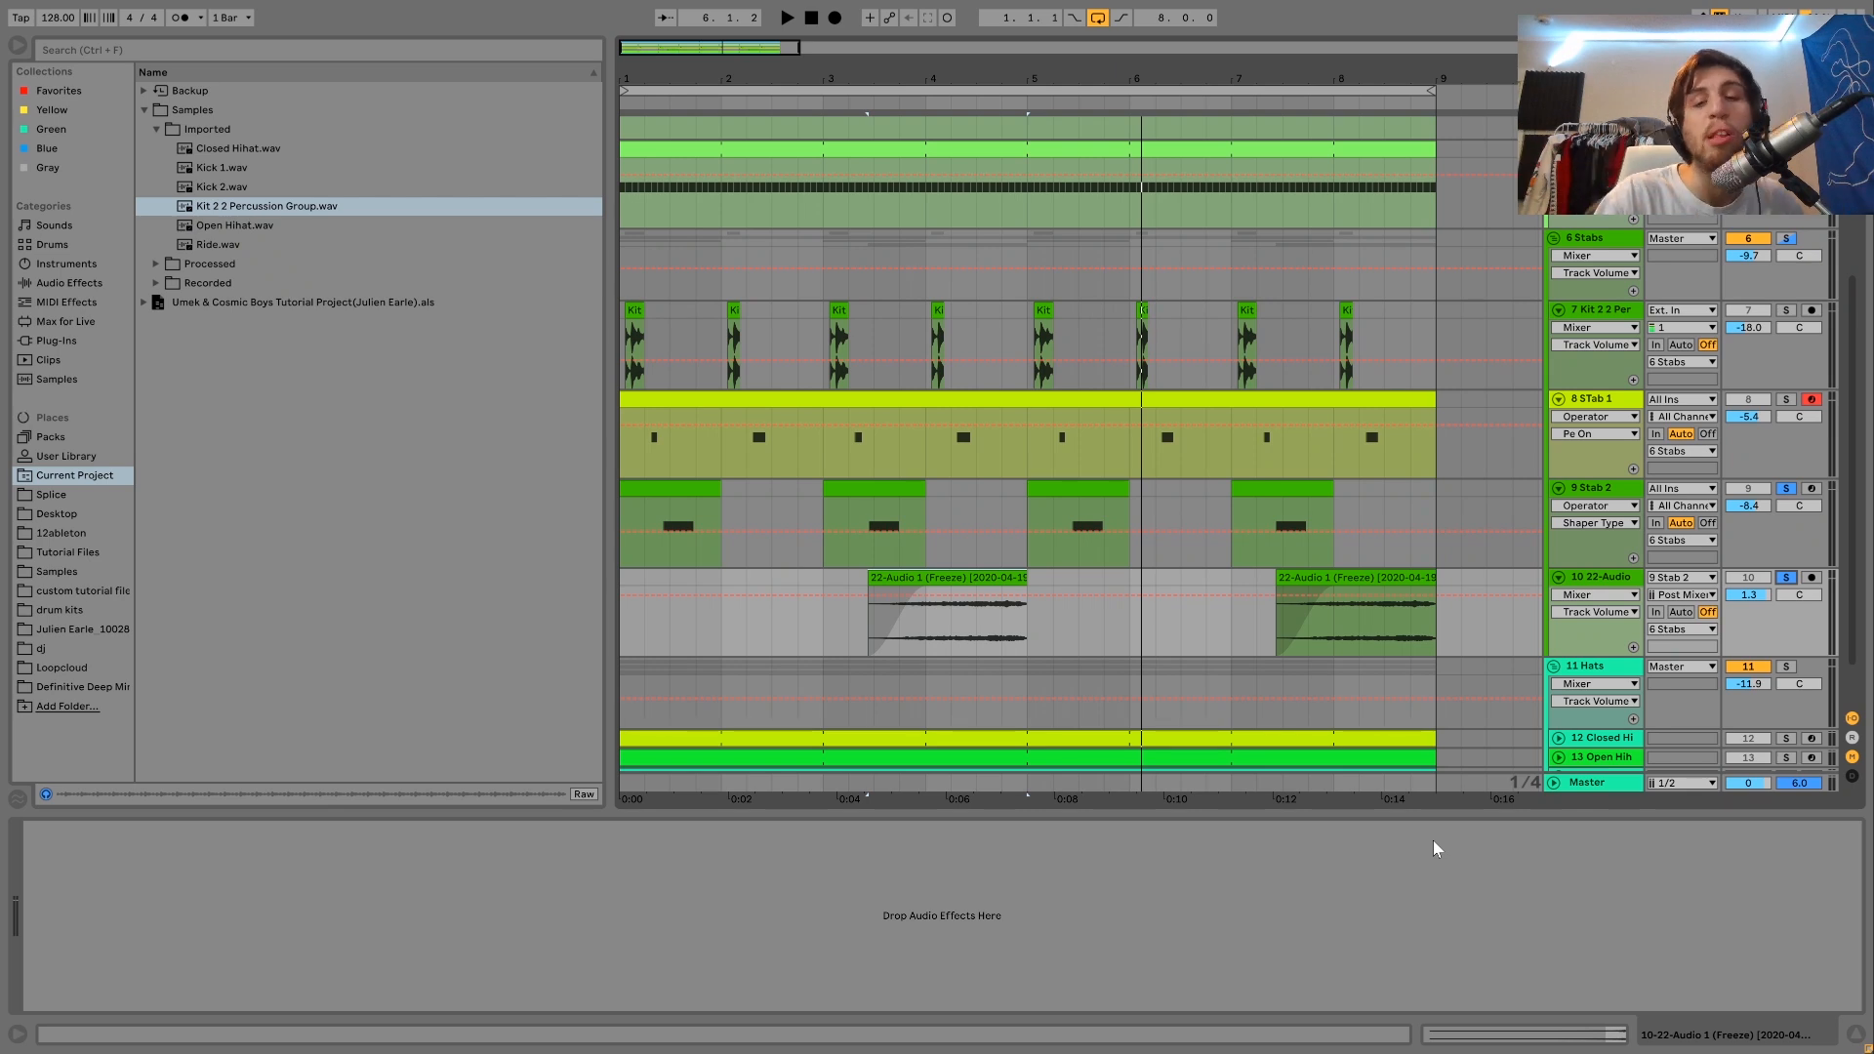
Insert an audio track below Stab 2, set its input to 9 Stab 2 Post Mixer, arm it and record the stab.
{"action": "left_click", "coordinate": [1593, 497]}
{"action": "key", "text": "ctrl+t"}
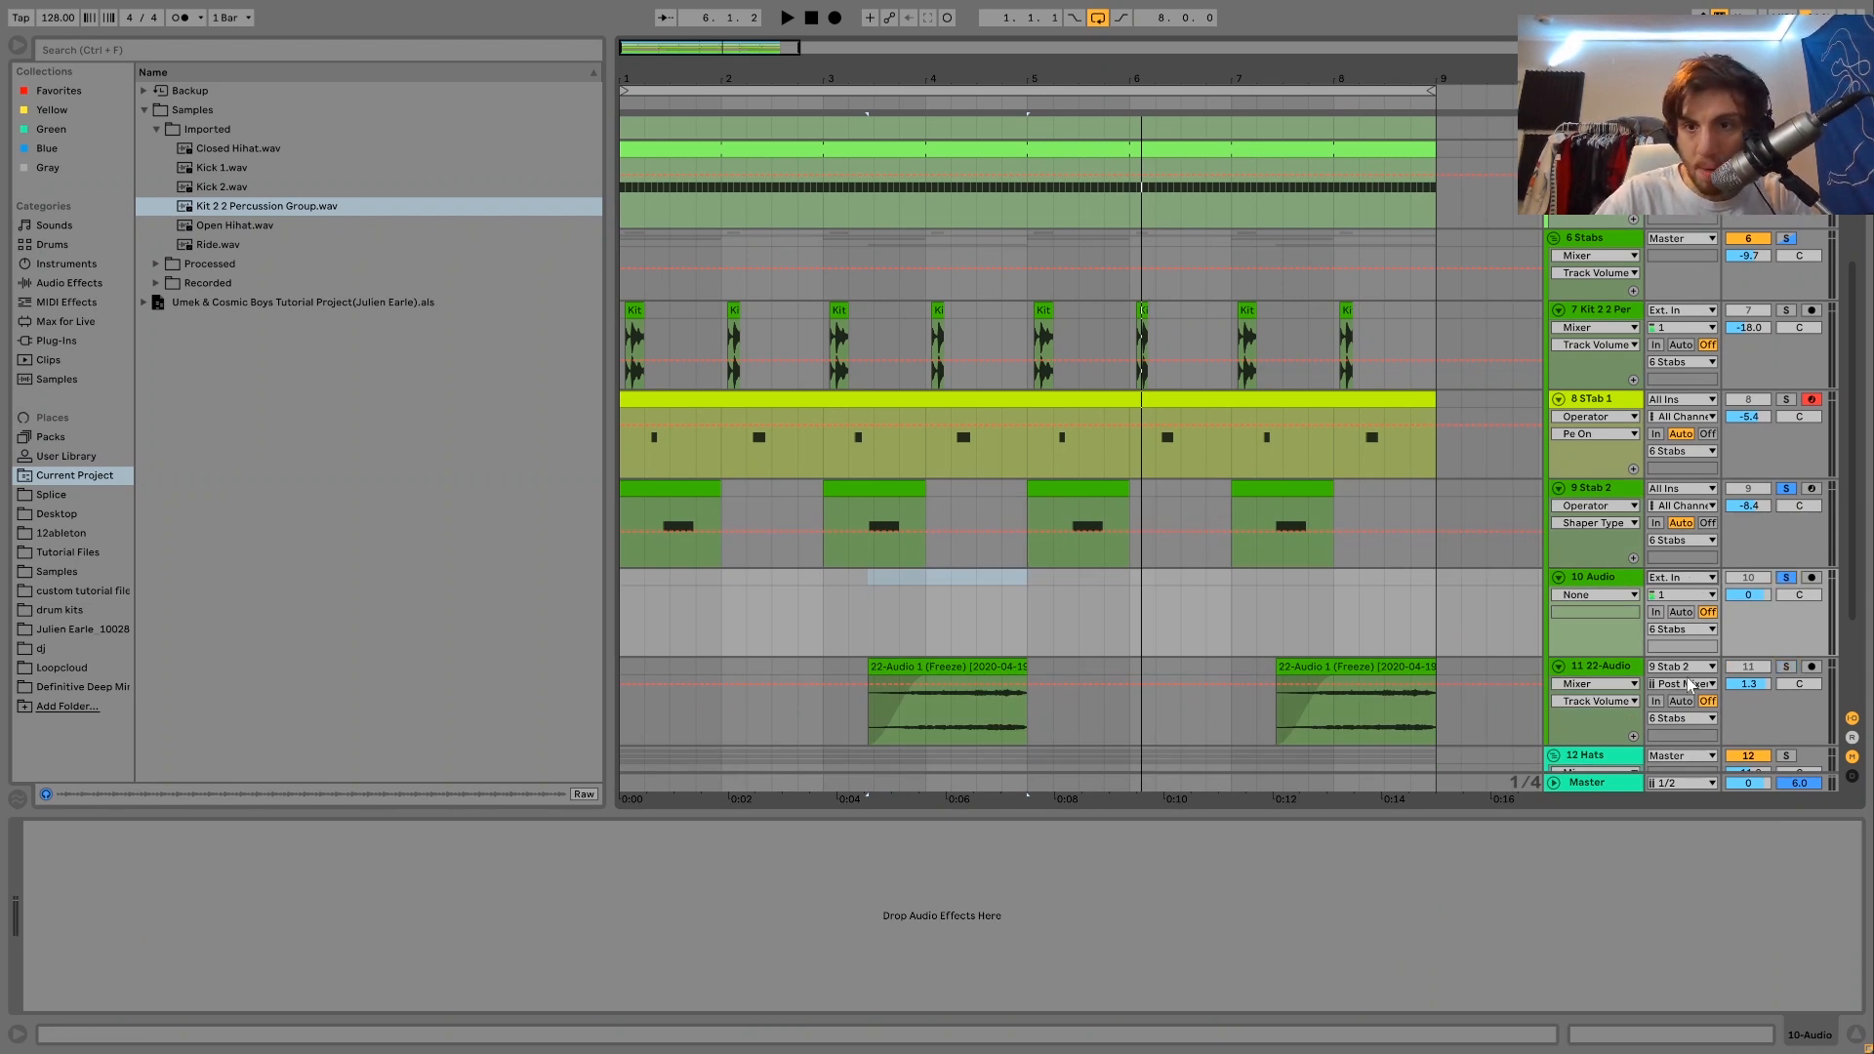
{"action": "left_click", "coordinate": [1756, 654]}
{"action": "left_click", "coordinate": [1812, 582]}
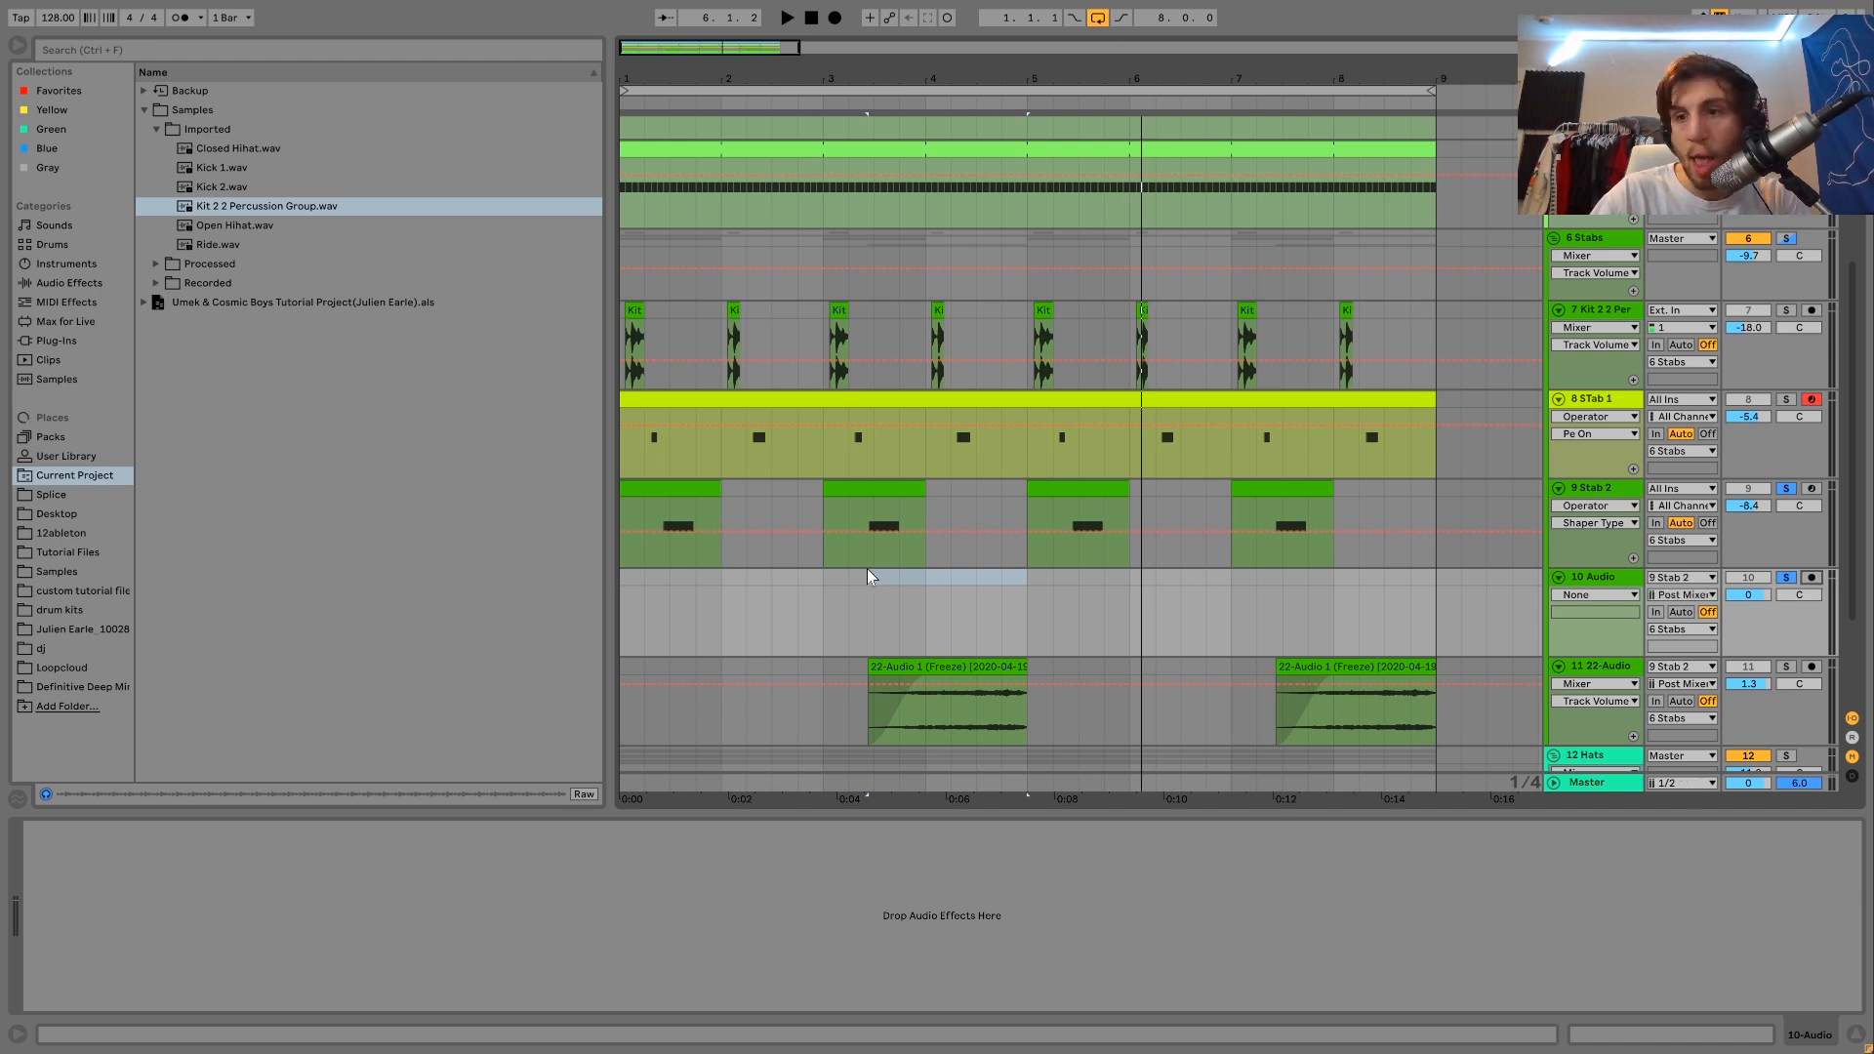
{"action": "left_click", "coordinate": [832, 18]}
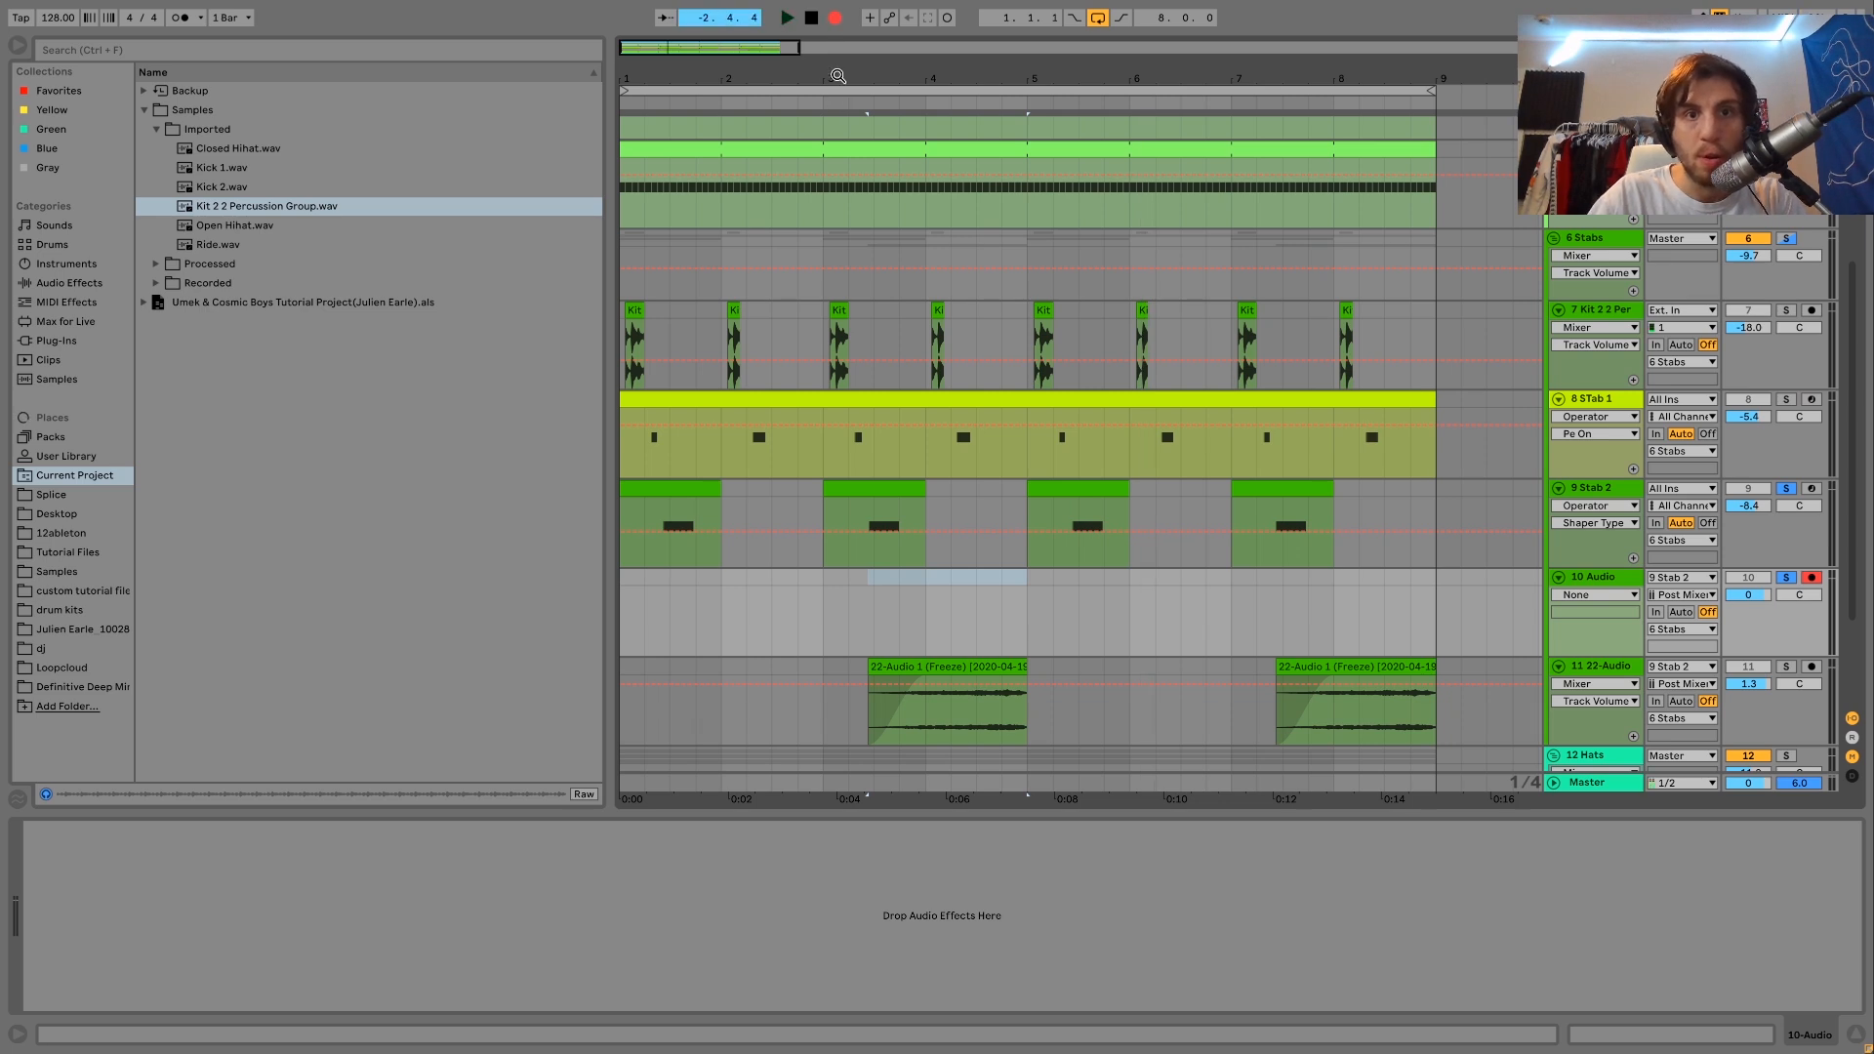
{"action": "key", "text": "space"}
Split the recorded clip just after 3.2.4 and delete the remainder, keeping only a short slice of the stab's attack.
{"action": "left_click_drag", "start_coordinate": [840, 74], "coordinate": [844, 185]}
{"action": "left_click", "coordinate": [1051, 616]}
{"action": "key", "text": "ctrl+e"}
{"action": "left_click", "coordinate": [1062, 580]}
{"action": "key", "text": "Delete"}
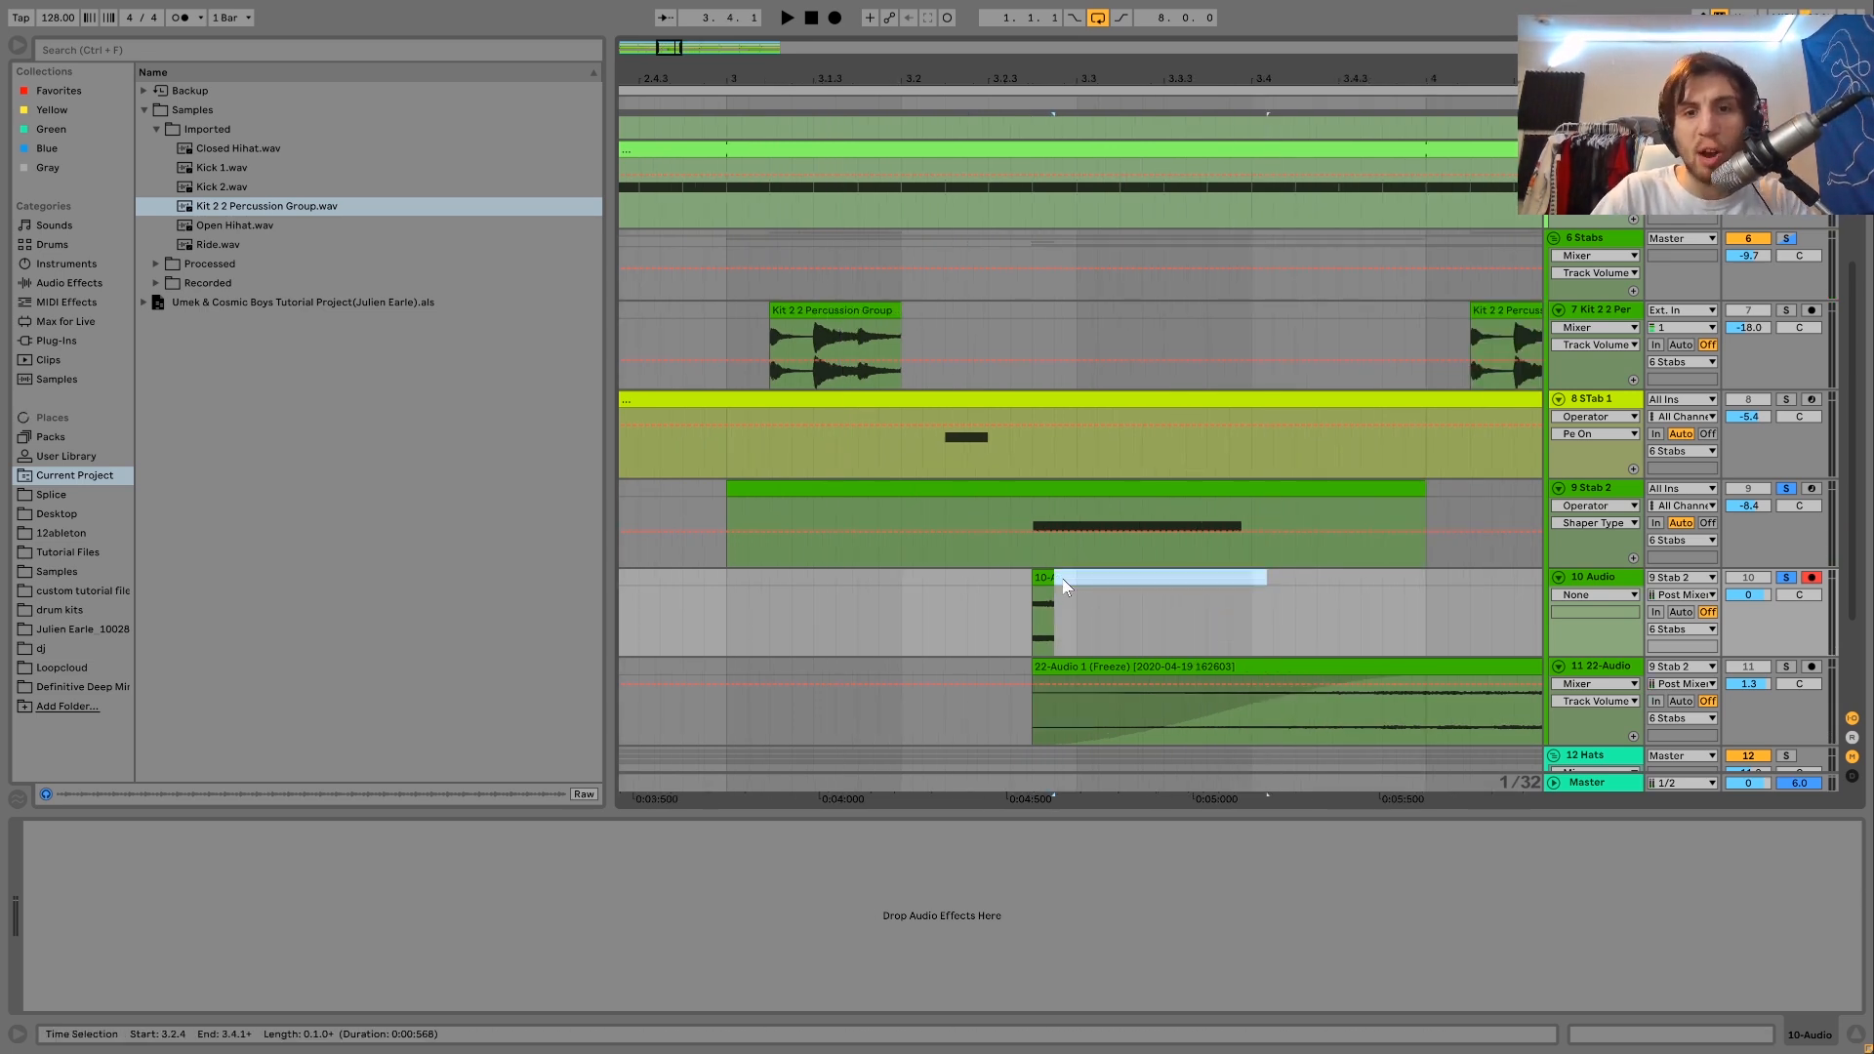
Listen to the short recorded slice on the 10 Audio track.
{"action": "left_click", "coordinate": [1042, 577]}
{"action": "left_click", "coordinate": [1786, 560]}
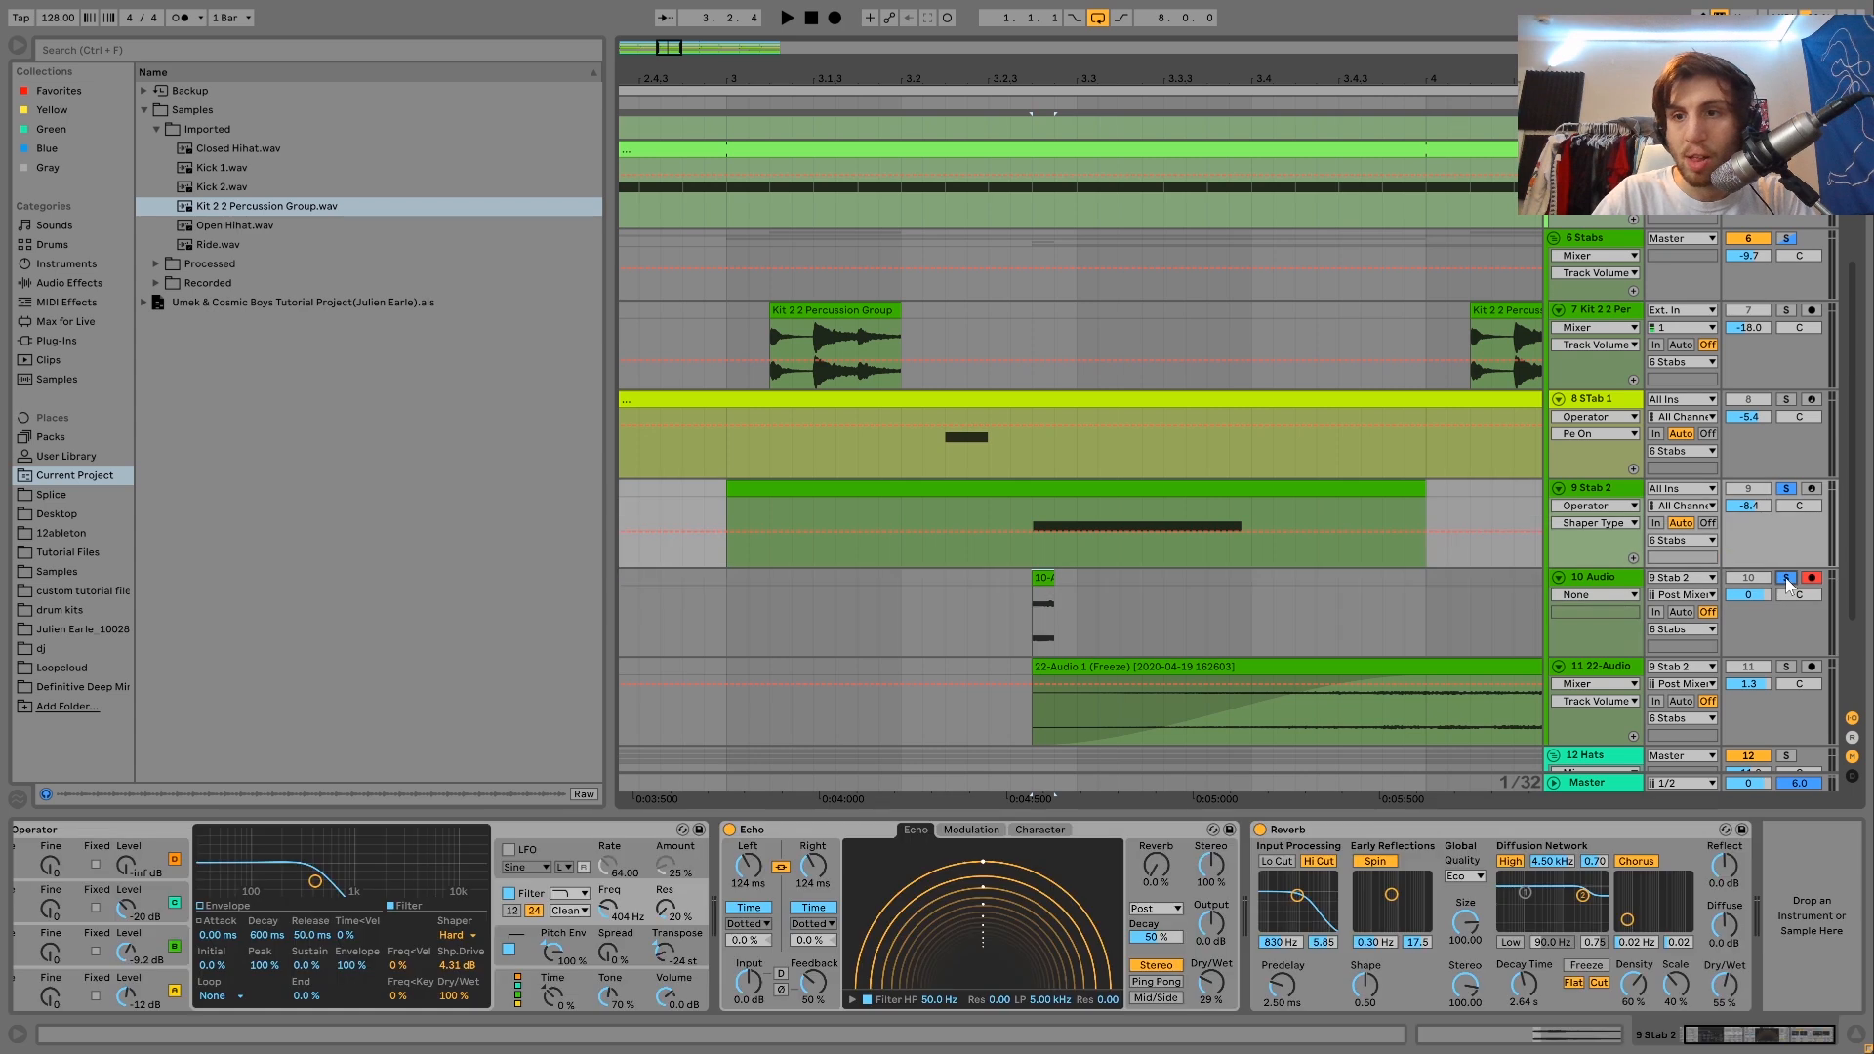
{"action": "key", "text": "space"}
{"action": "key", "text": "space"}
{"action": "key", "text": "space"}
{"action": "key", "text": "space"}
{"action": "left_click", "coordinate": [1612, 578]}
{"action": "key", "text": "space"}
{"action": "key", "text": "space"}
Add a Reverb to the 10 Audio track with Dry/Wet at 100% and Decay Time at 5.45 s, and listen to its tail.
{"action": "left_click", "coordinate": [74, 282]}
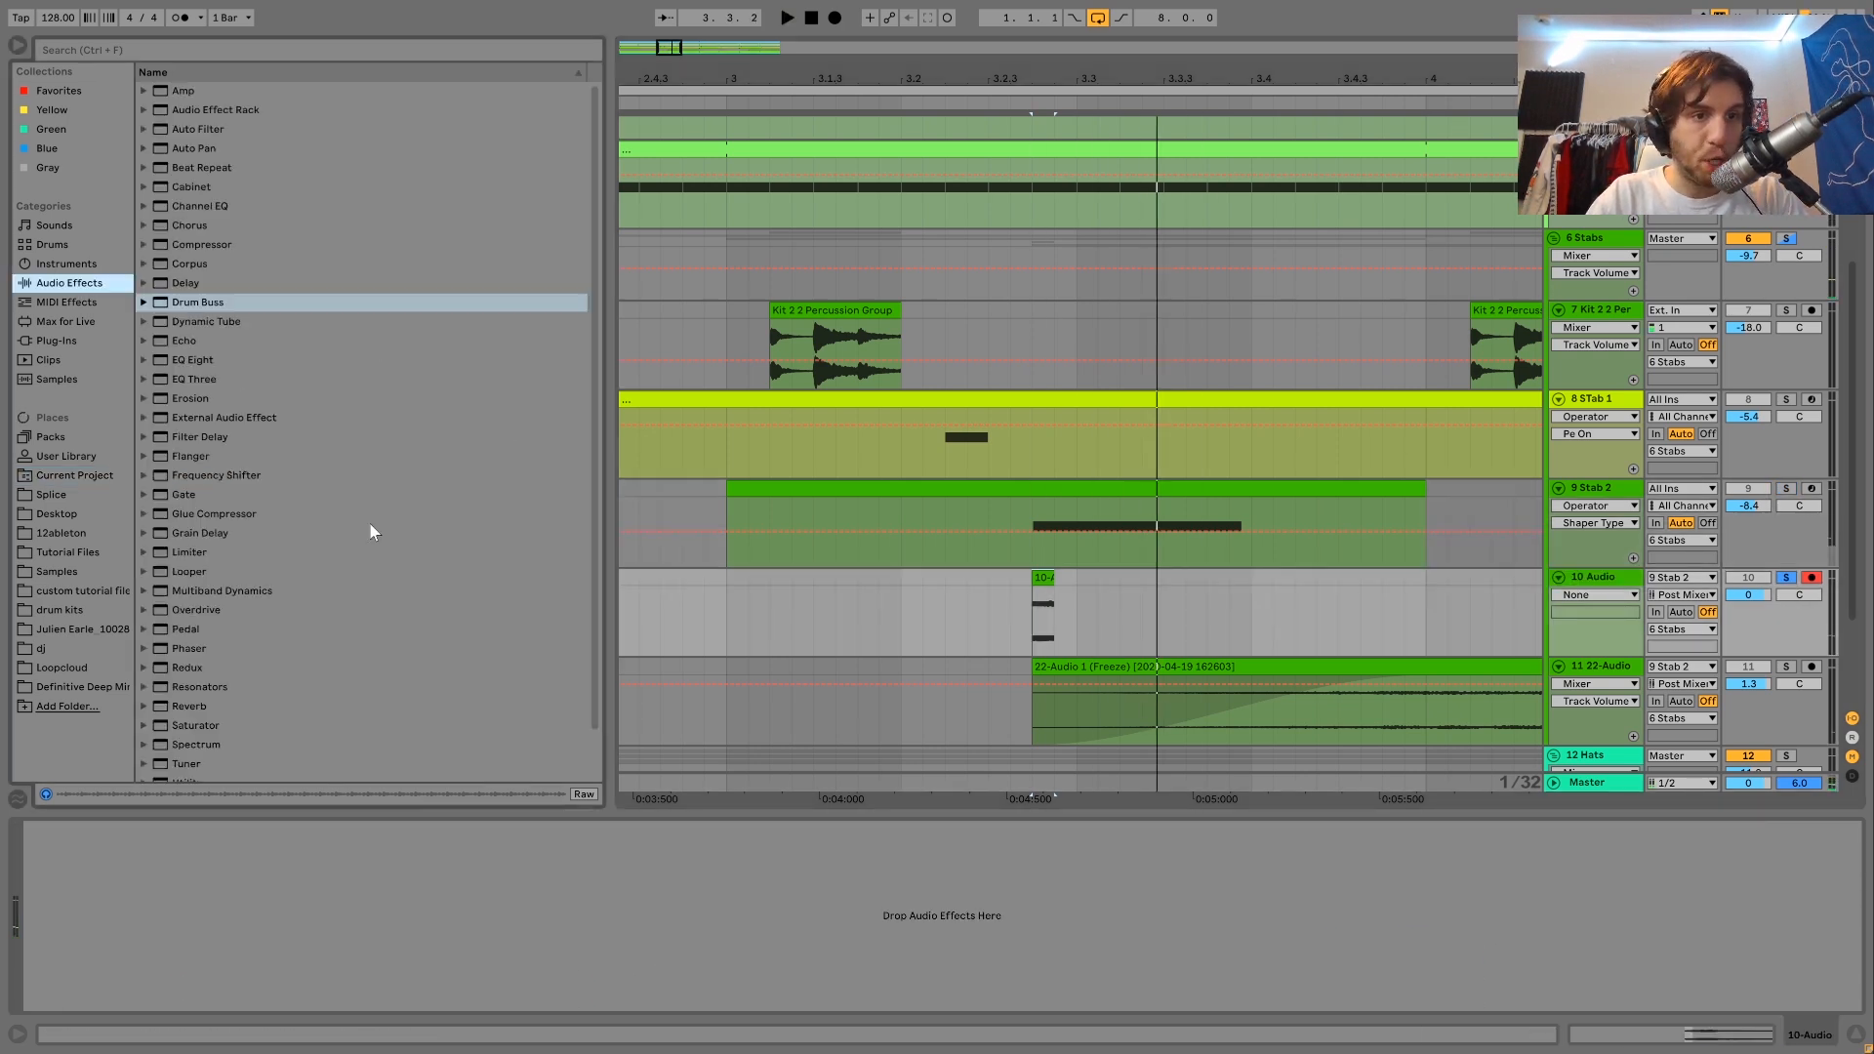
{"action": "scroll", "coordinate": [368, 531], "scroll_direction": "down", "scroll_amount": 2}
{"action": "left_click", "coordinate": [185, 656]}
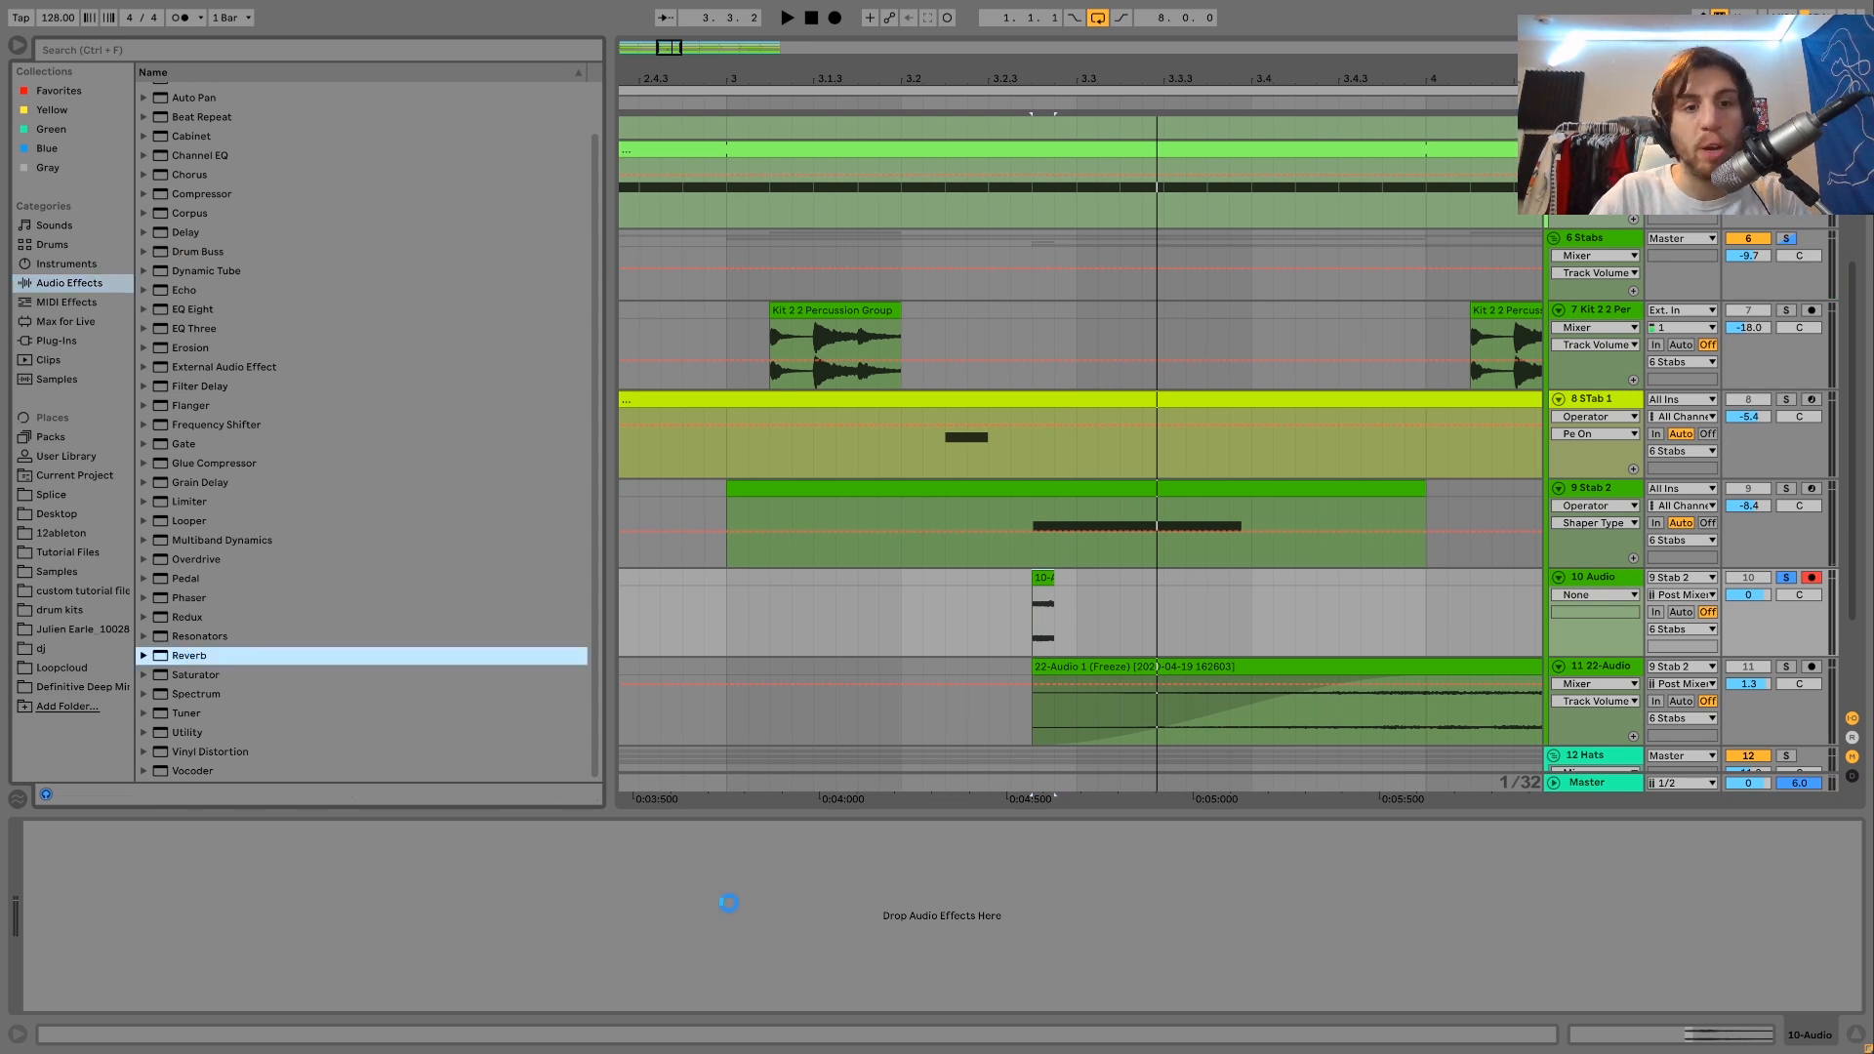
{"action": "left_click_drag", "start_coordinate": [497, 986], "coordinate": [497, 918]}
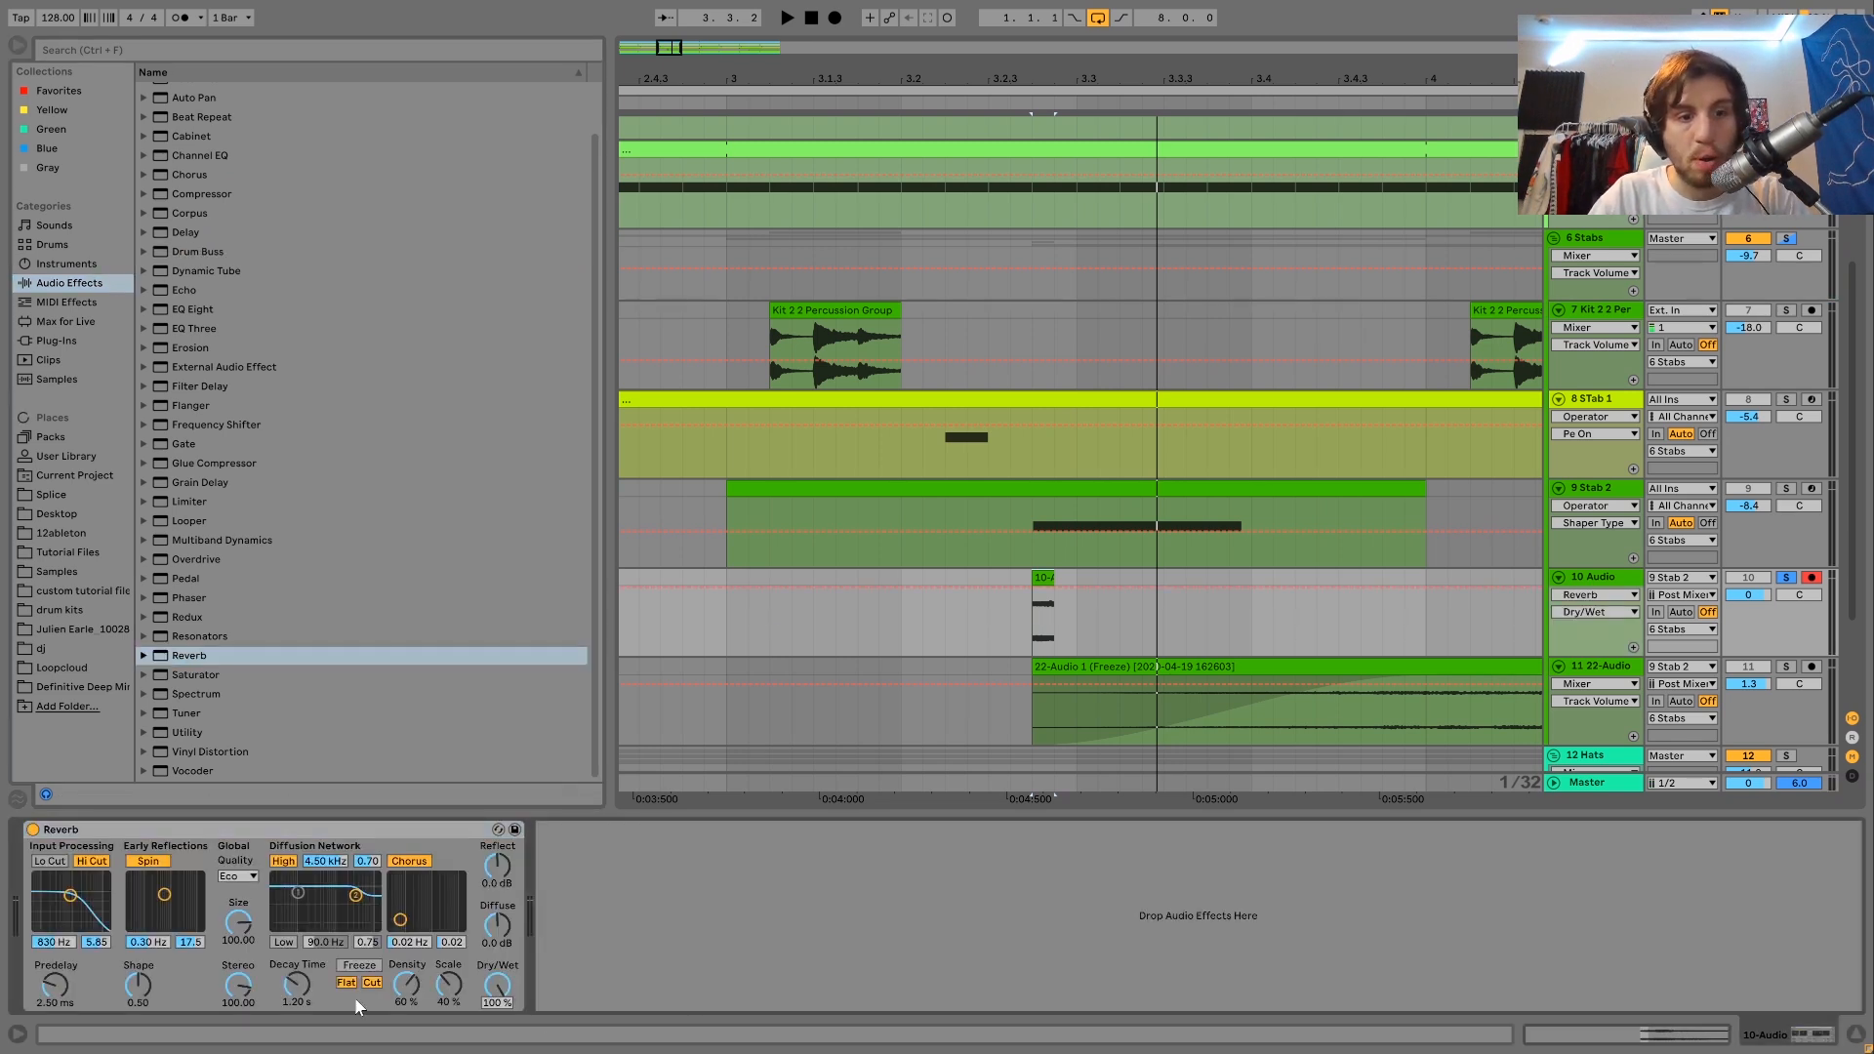
{"action": "left_click_drag", "start_coordinate": [297, 983], "coordinate": [297, 946]}
{"action": "key", "text": "space"}
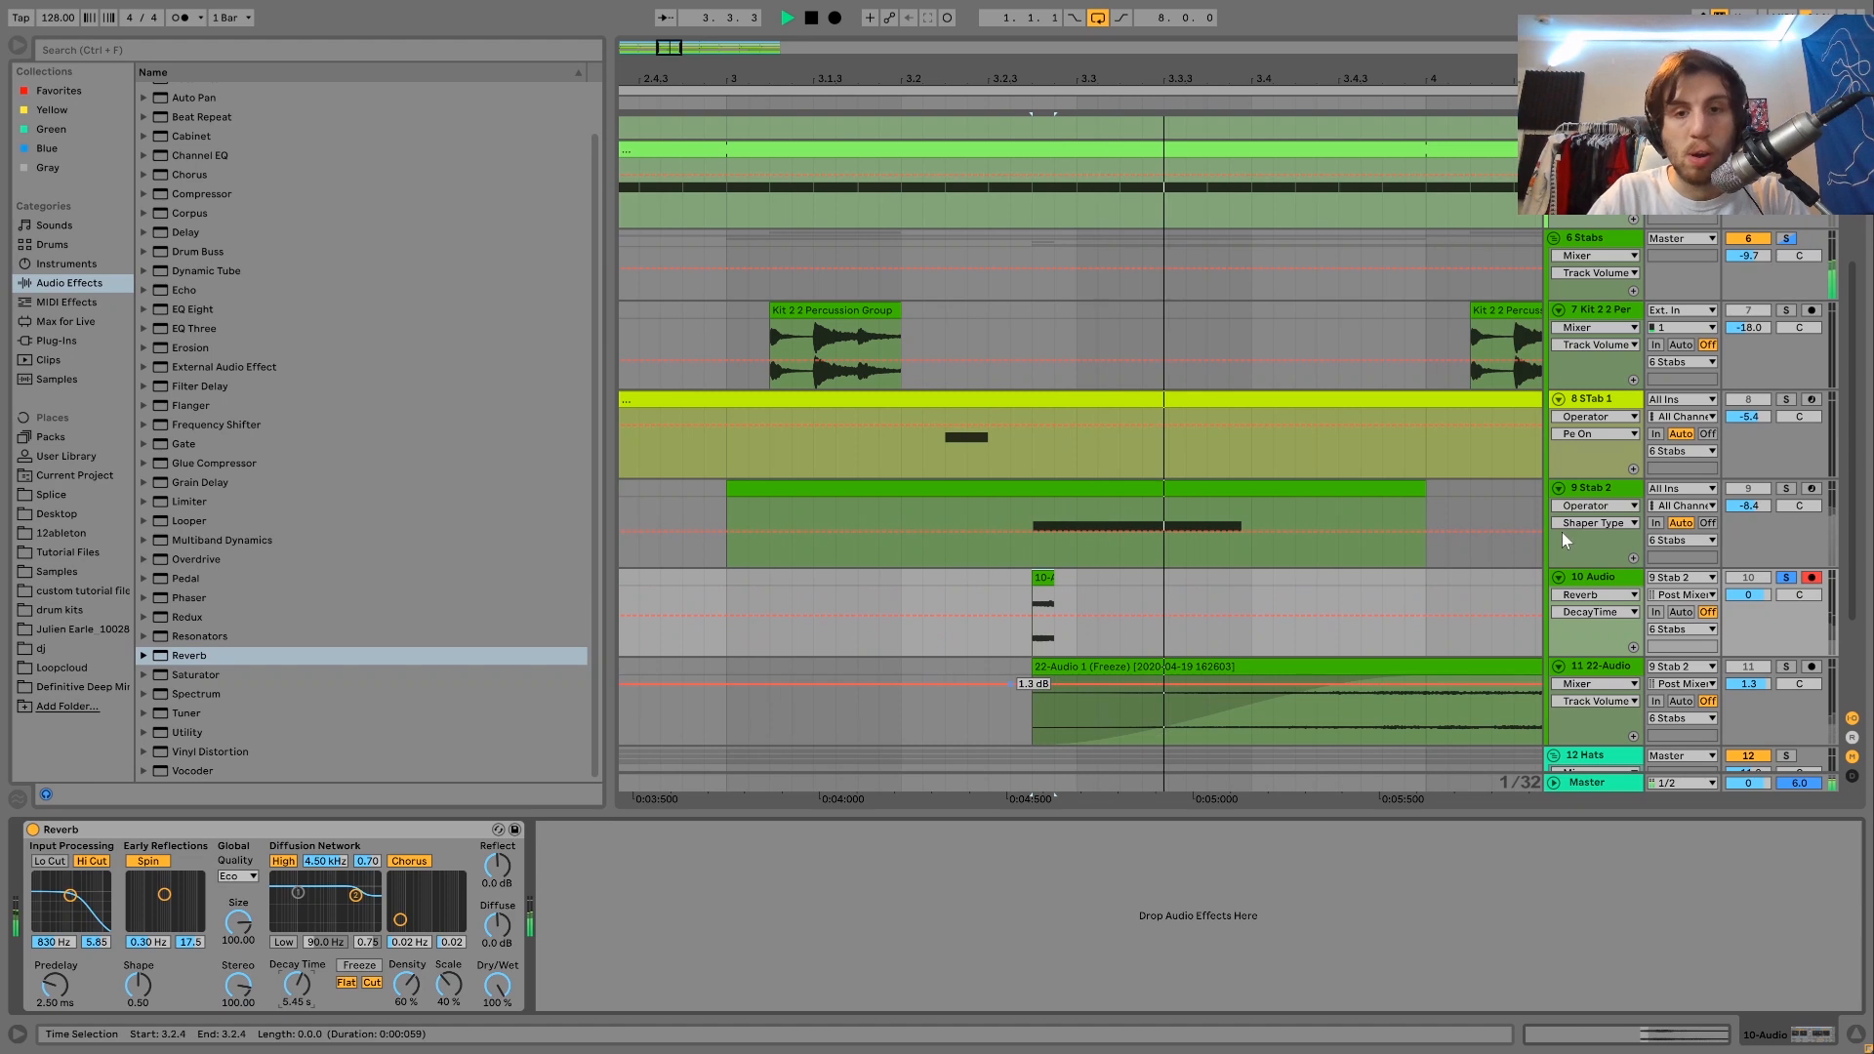
Freeze and flatten the 10 Audio track to render the slice's reverb tail as audio.
{"action": "left_click", "coordinate": [1588, 582]}
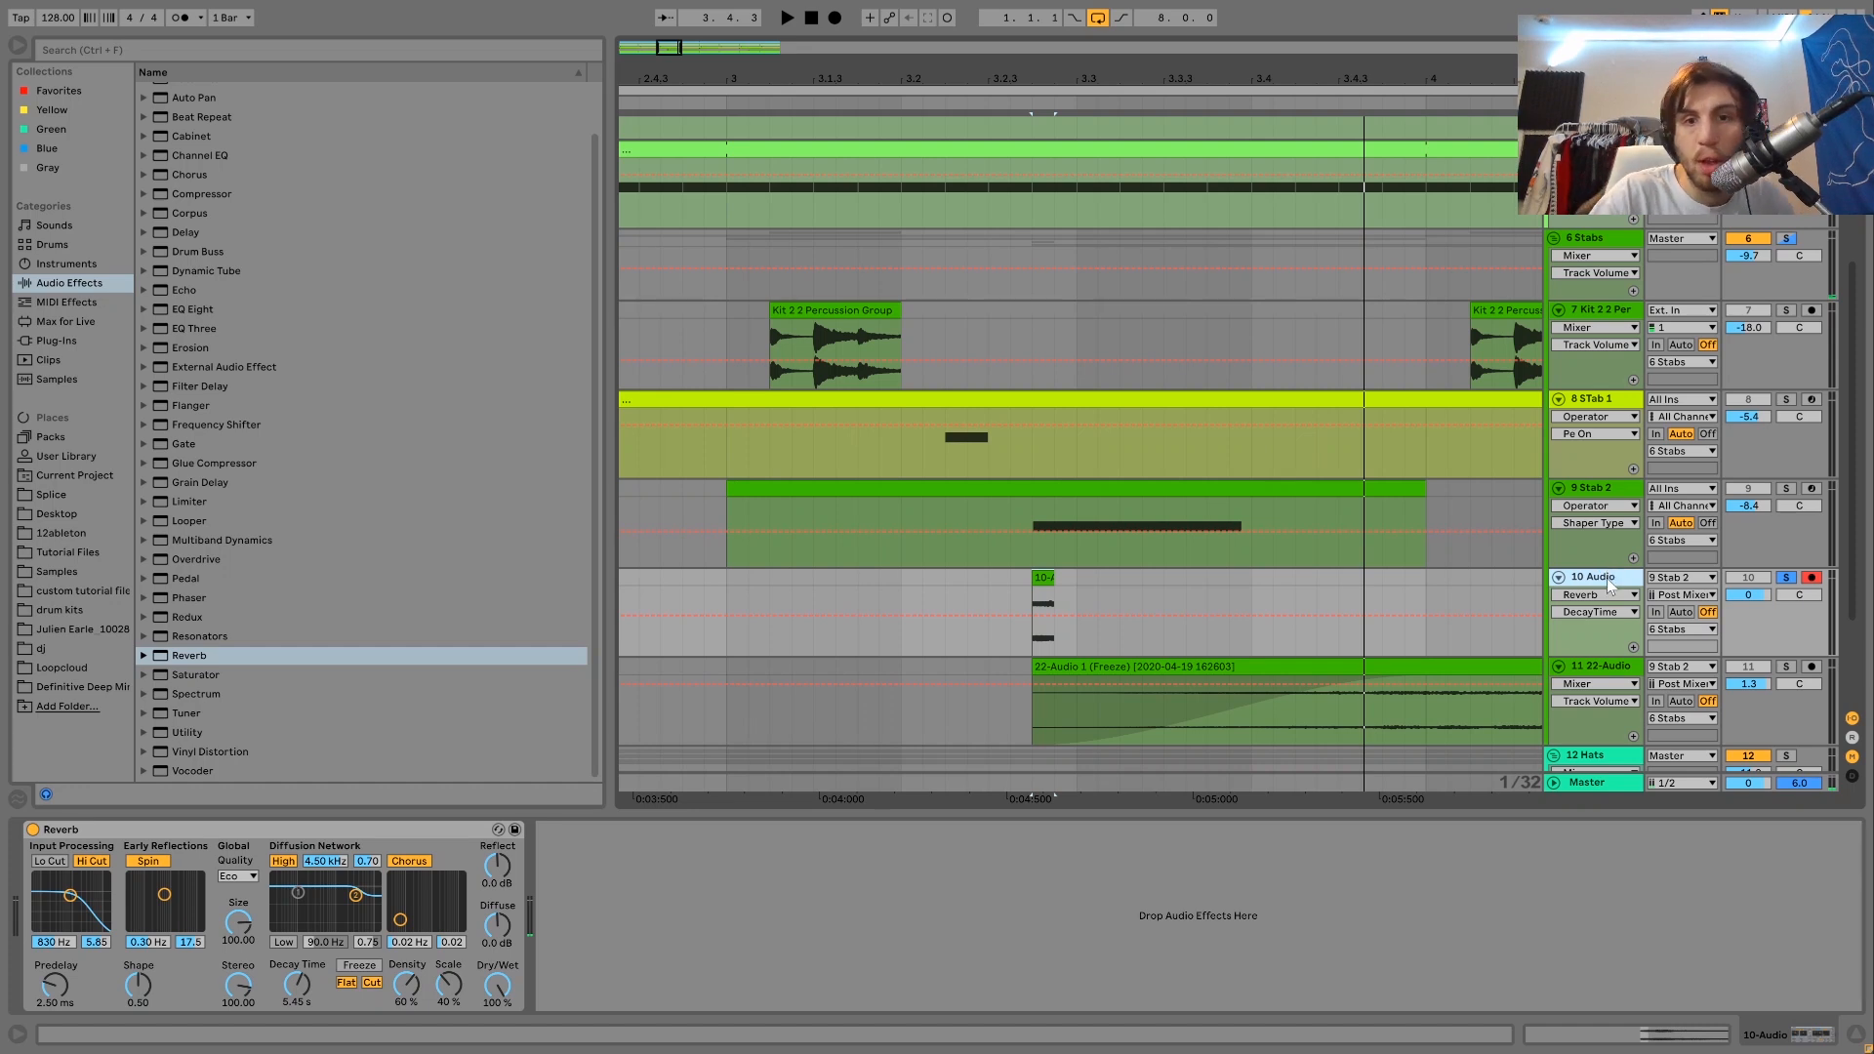
{"action": "left_click", "coordinate": [1603, 583]}
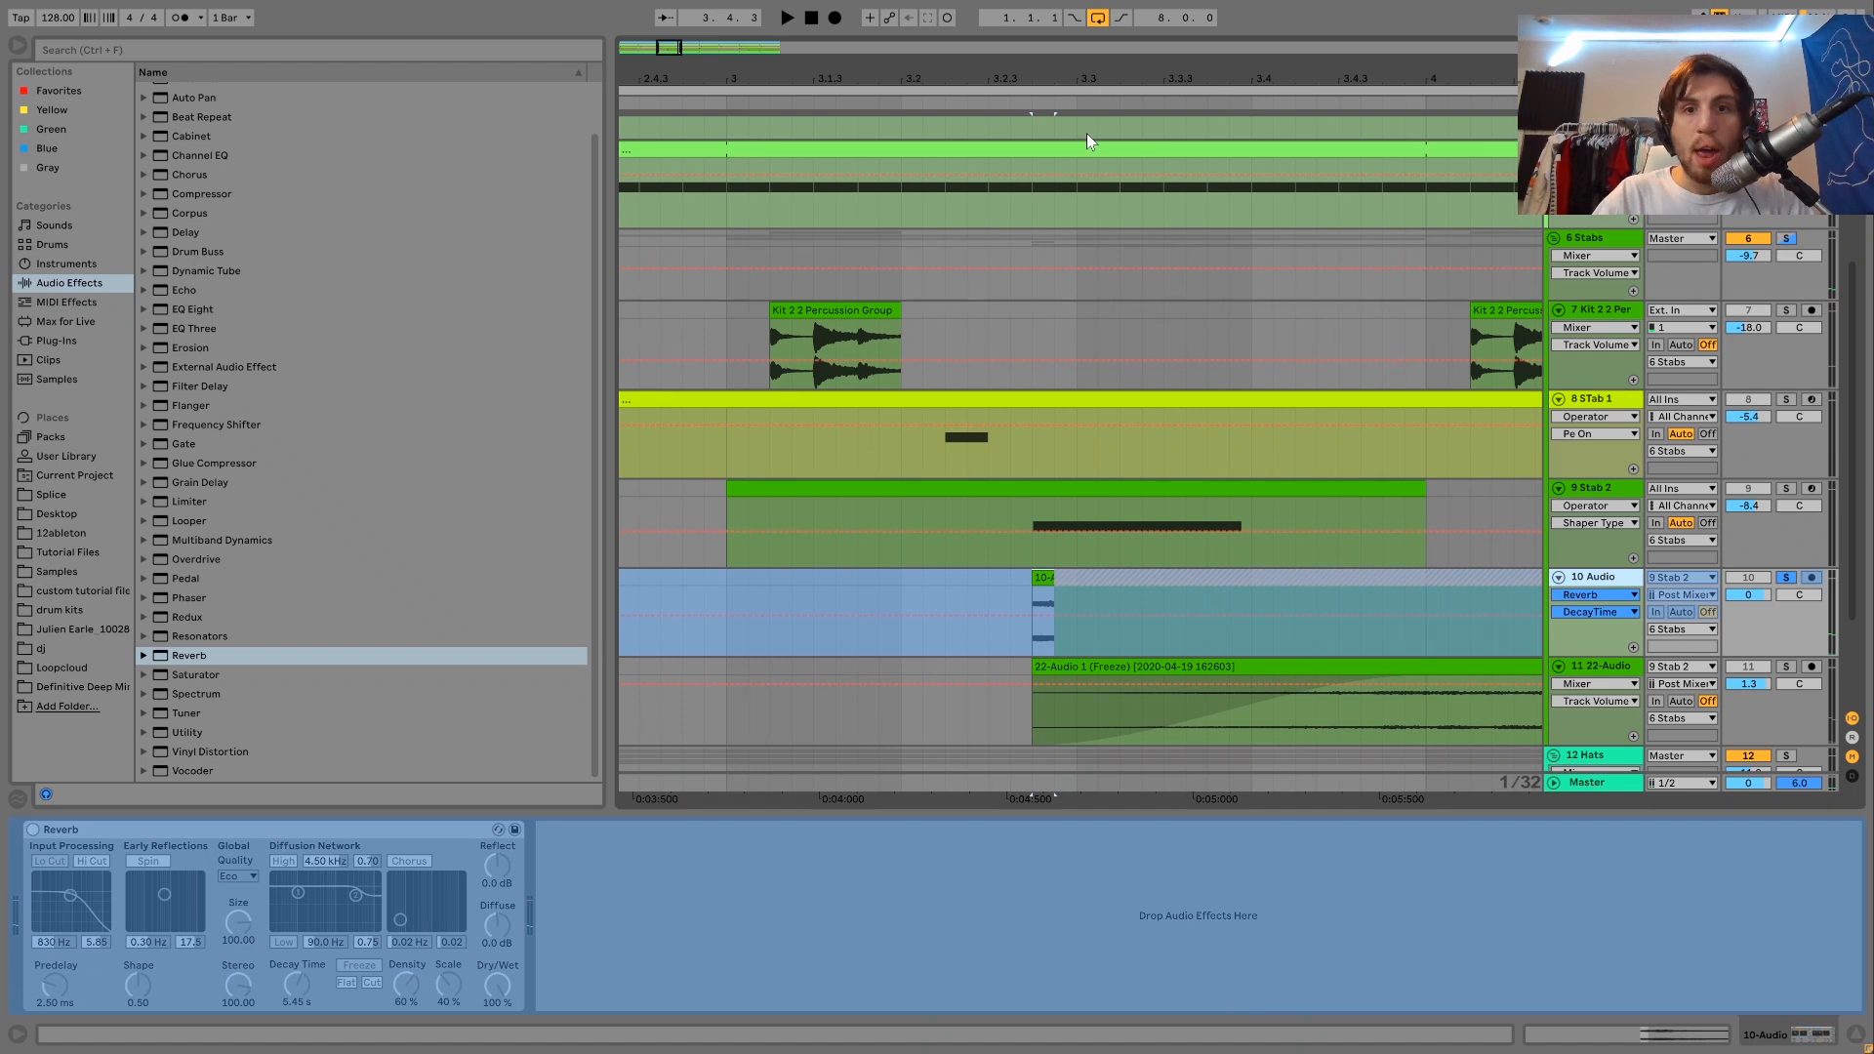
{"action": "left_click_drag", "start_coordinate": [1045, 74], "coordinate": [768, 139]}
{"action": "mouse_move", "coordinate": [933, 576]}
{"action": "left_mouse_down"}
{"action": "mouse_move", "coordinate": [912, 576]}
{"action": "mouse_move", "coordinate": [928, 575]}
{"action": "left_mouse_up"}
Split the Freeze tail clip at 5.1.1 and delete everything after that point.
{"action": "left_click", "coordinate": [1348, 630]}
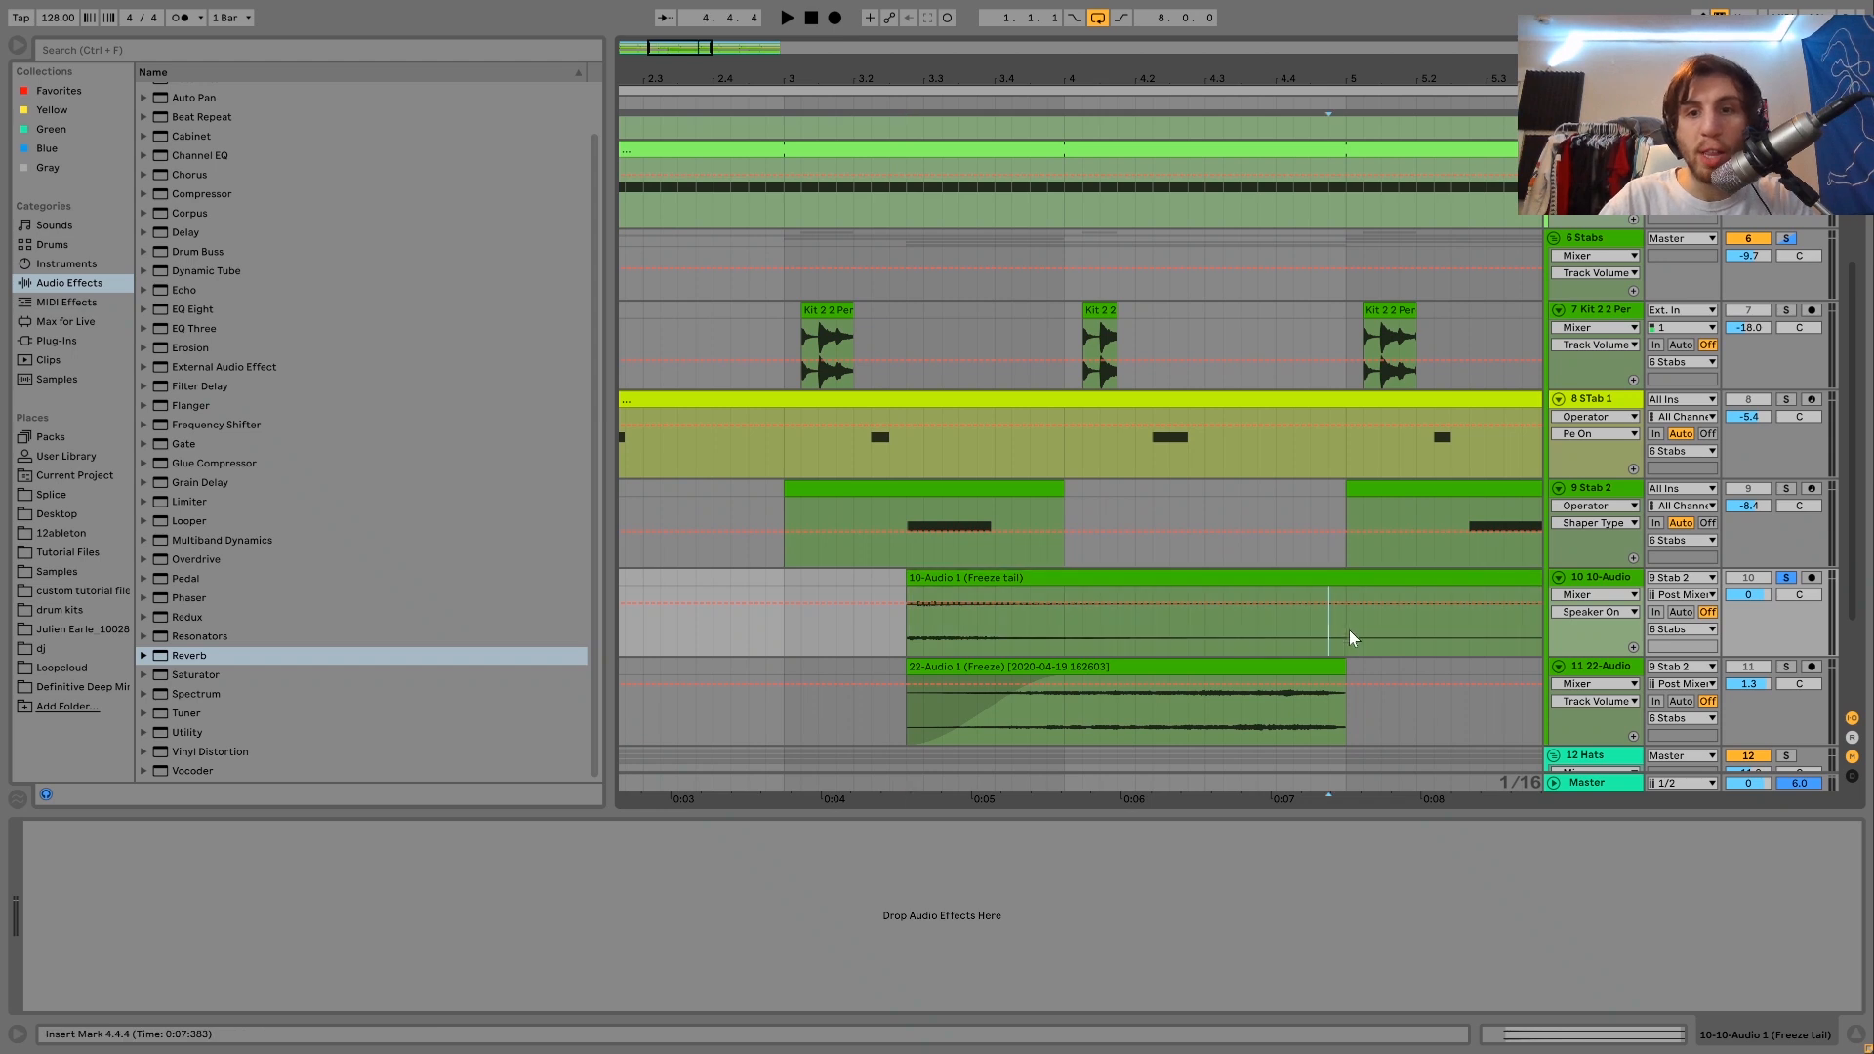
{"action": "key", "text": "ctrl+e"}
{"action": "left_click", "coordinate": [1364, 576]}
{"action": "key", "text": "Delete"}
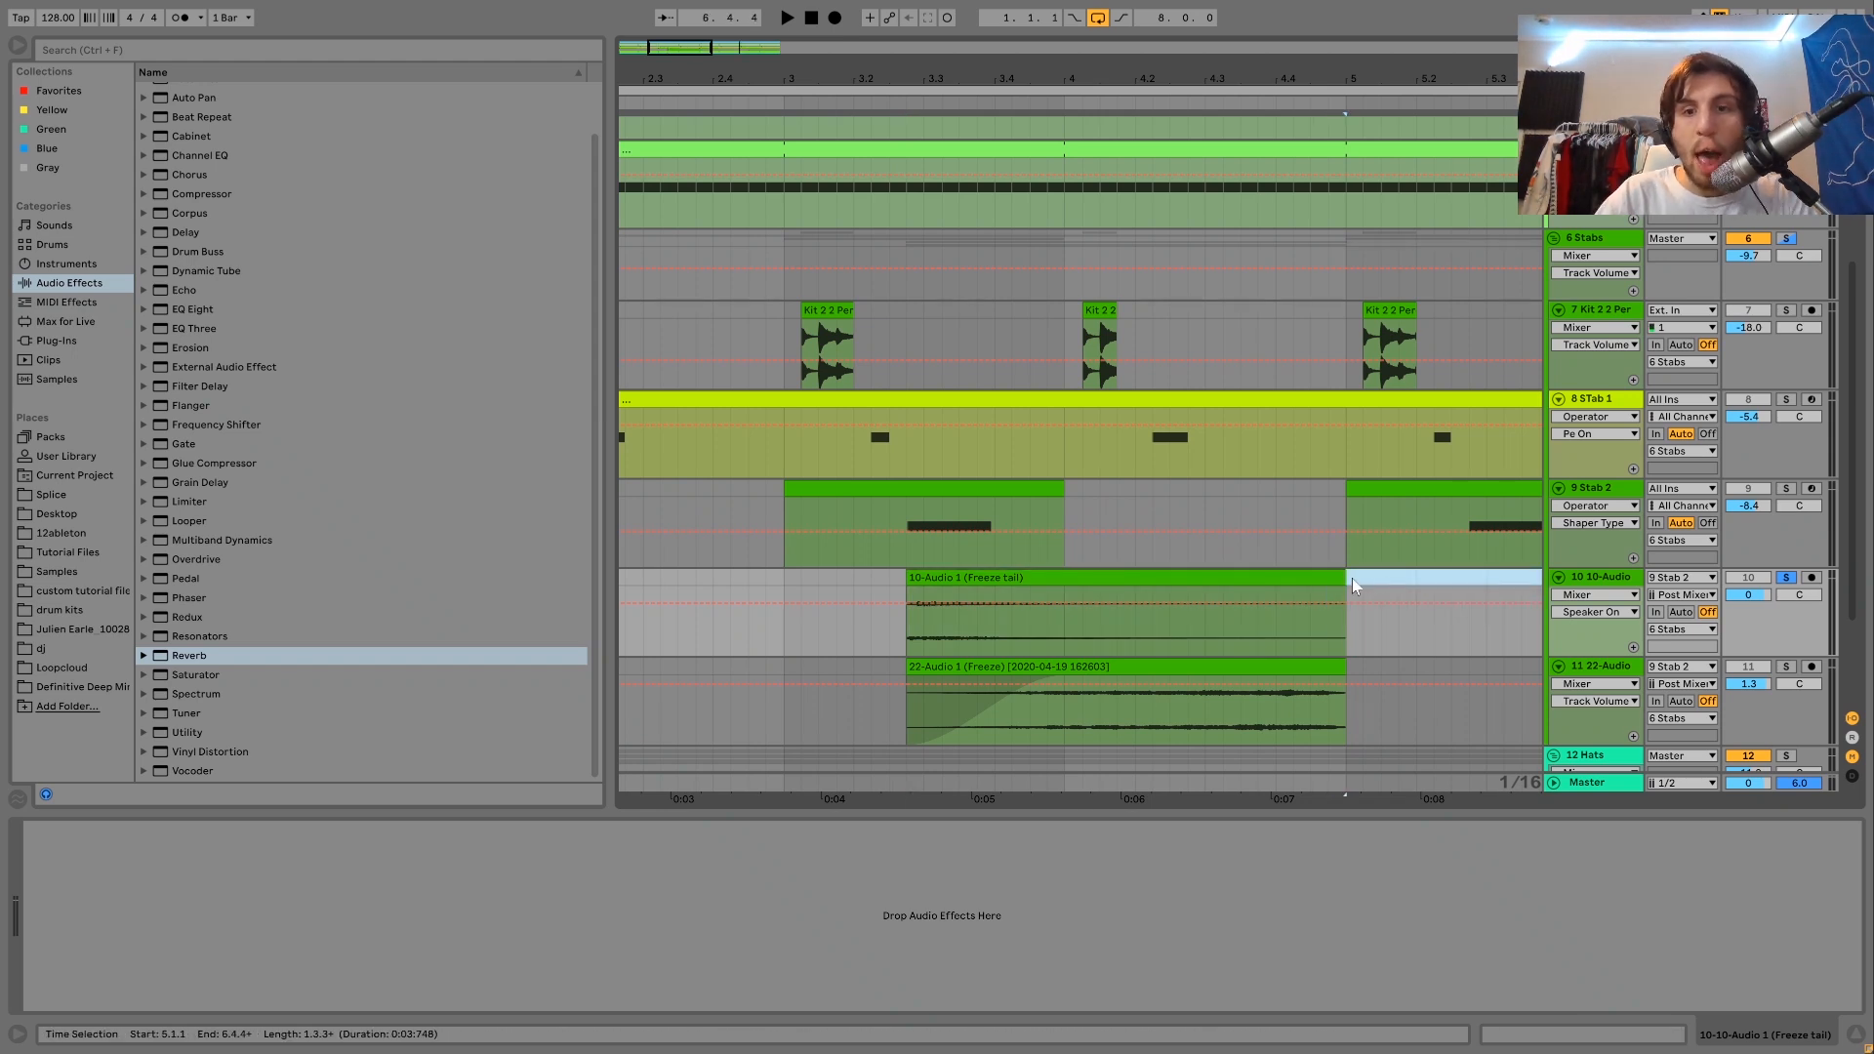
Reverse the trimmed reverb tail clip and listen to it together with the soloed Stab 2 track.
{"action": "left_click", "coordinate": [1293, 580]}
{"action": "key", "text": "r"}
{"action": "key", "text": "space"}
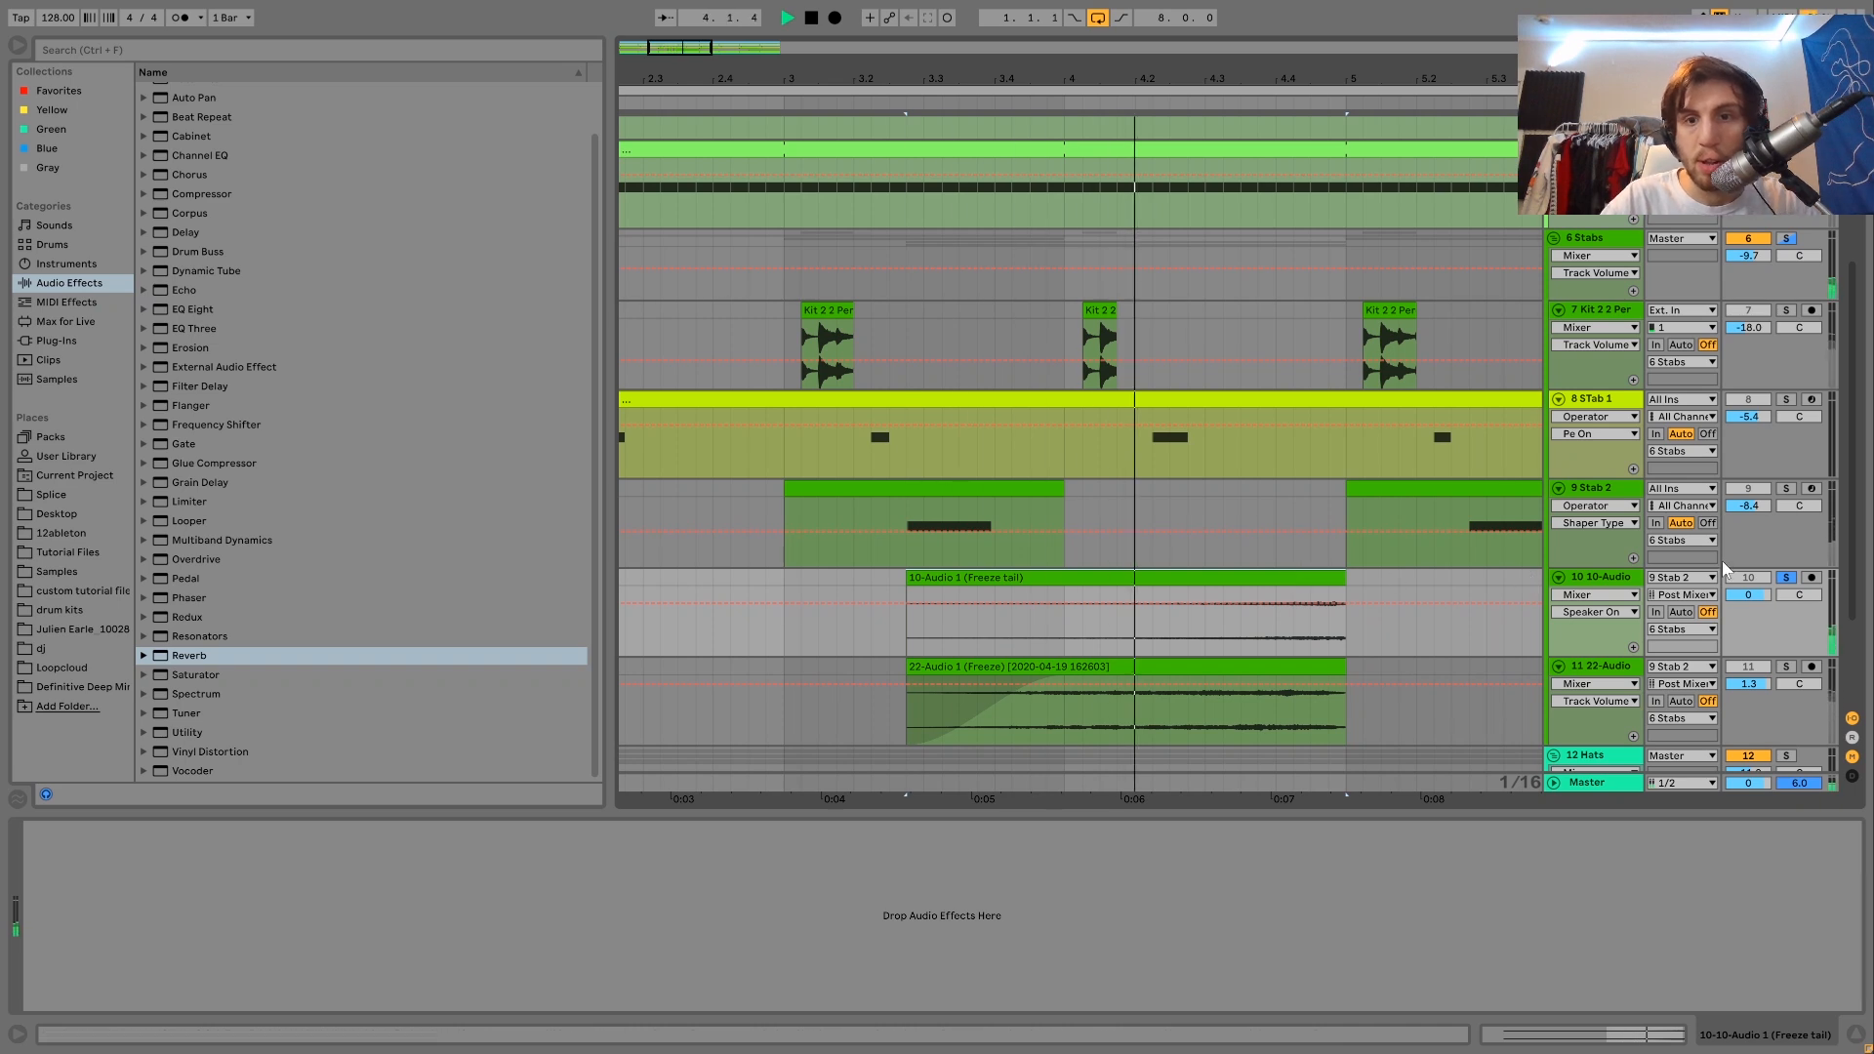
{"action": "left_click", "coordinate": [1788, 491], "text": "ctrl"}
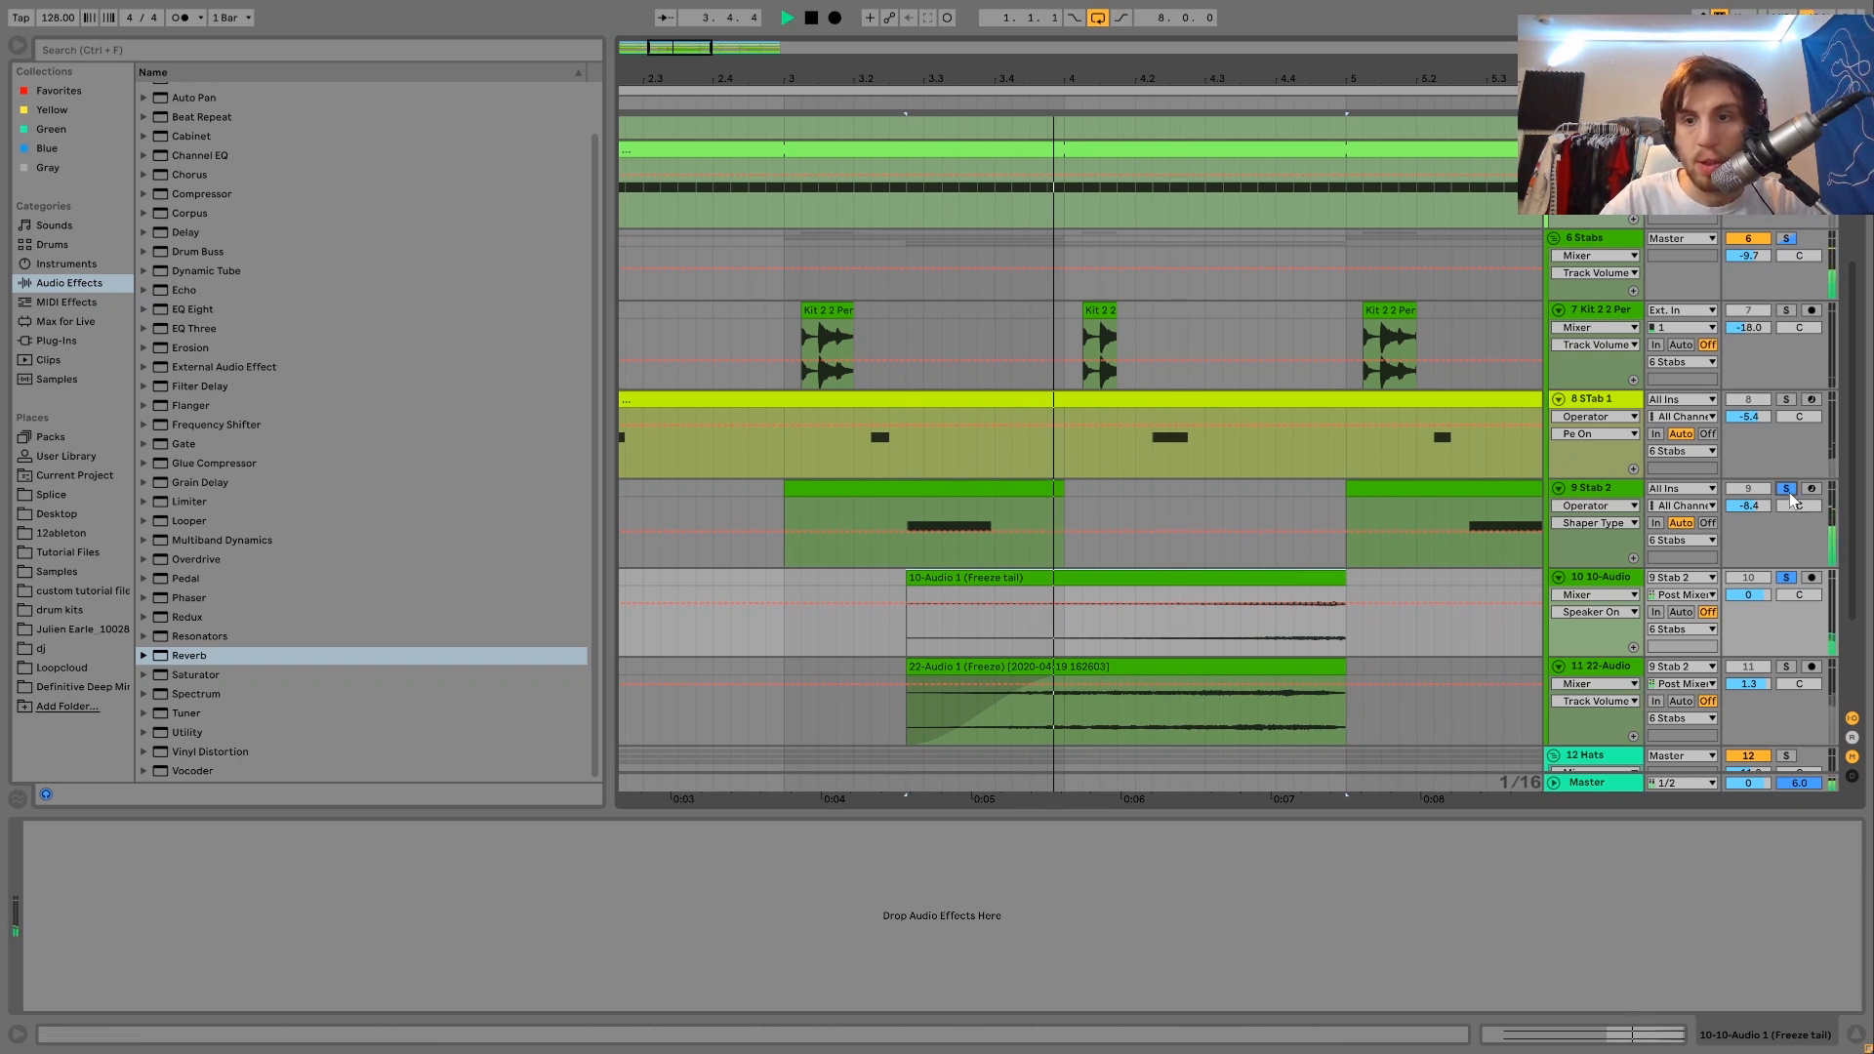
{"action": "key", "text": "space"}
Delete the 10-Audio demonstration track holding the reversed reverb tail.
{"action": "left_click", "coordinate": [1610, 580]}
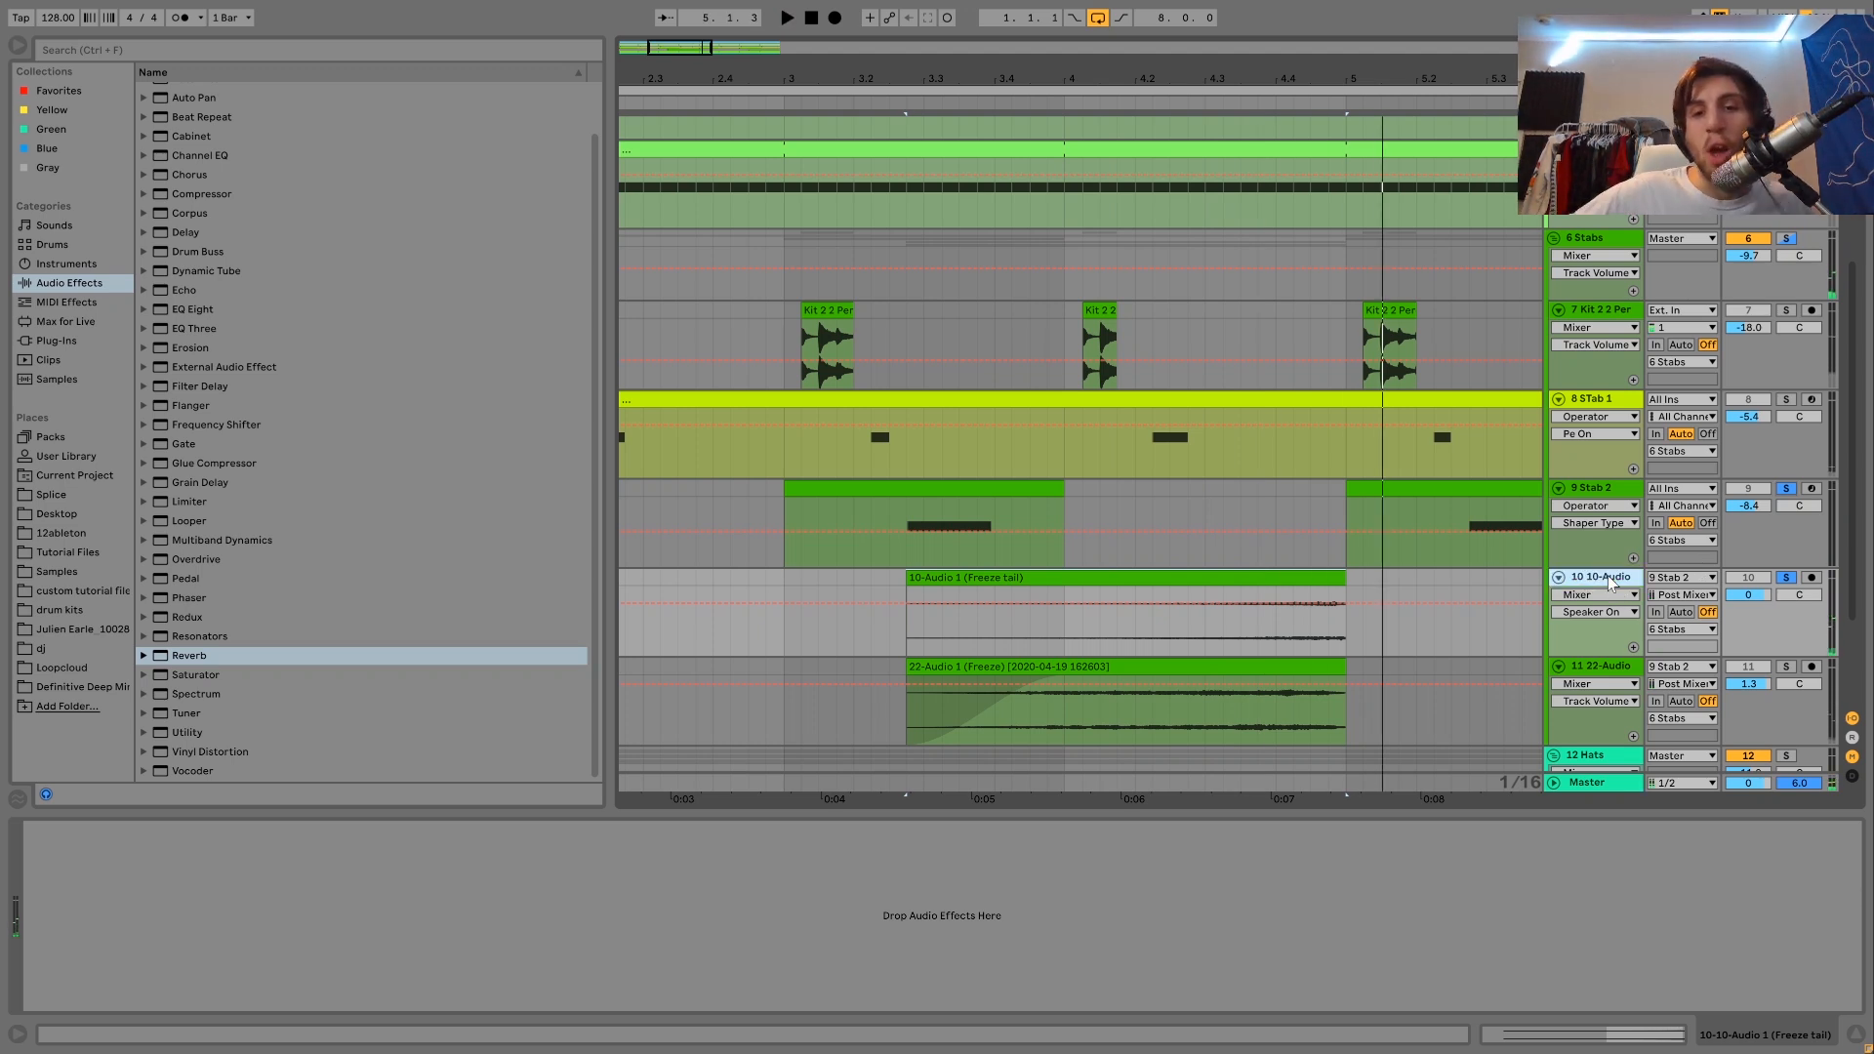
{"action": "key", "text": "Delete"}
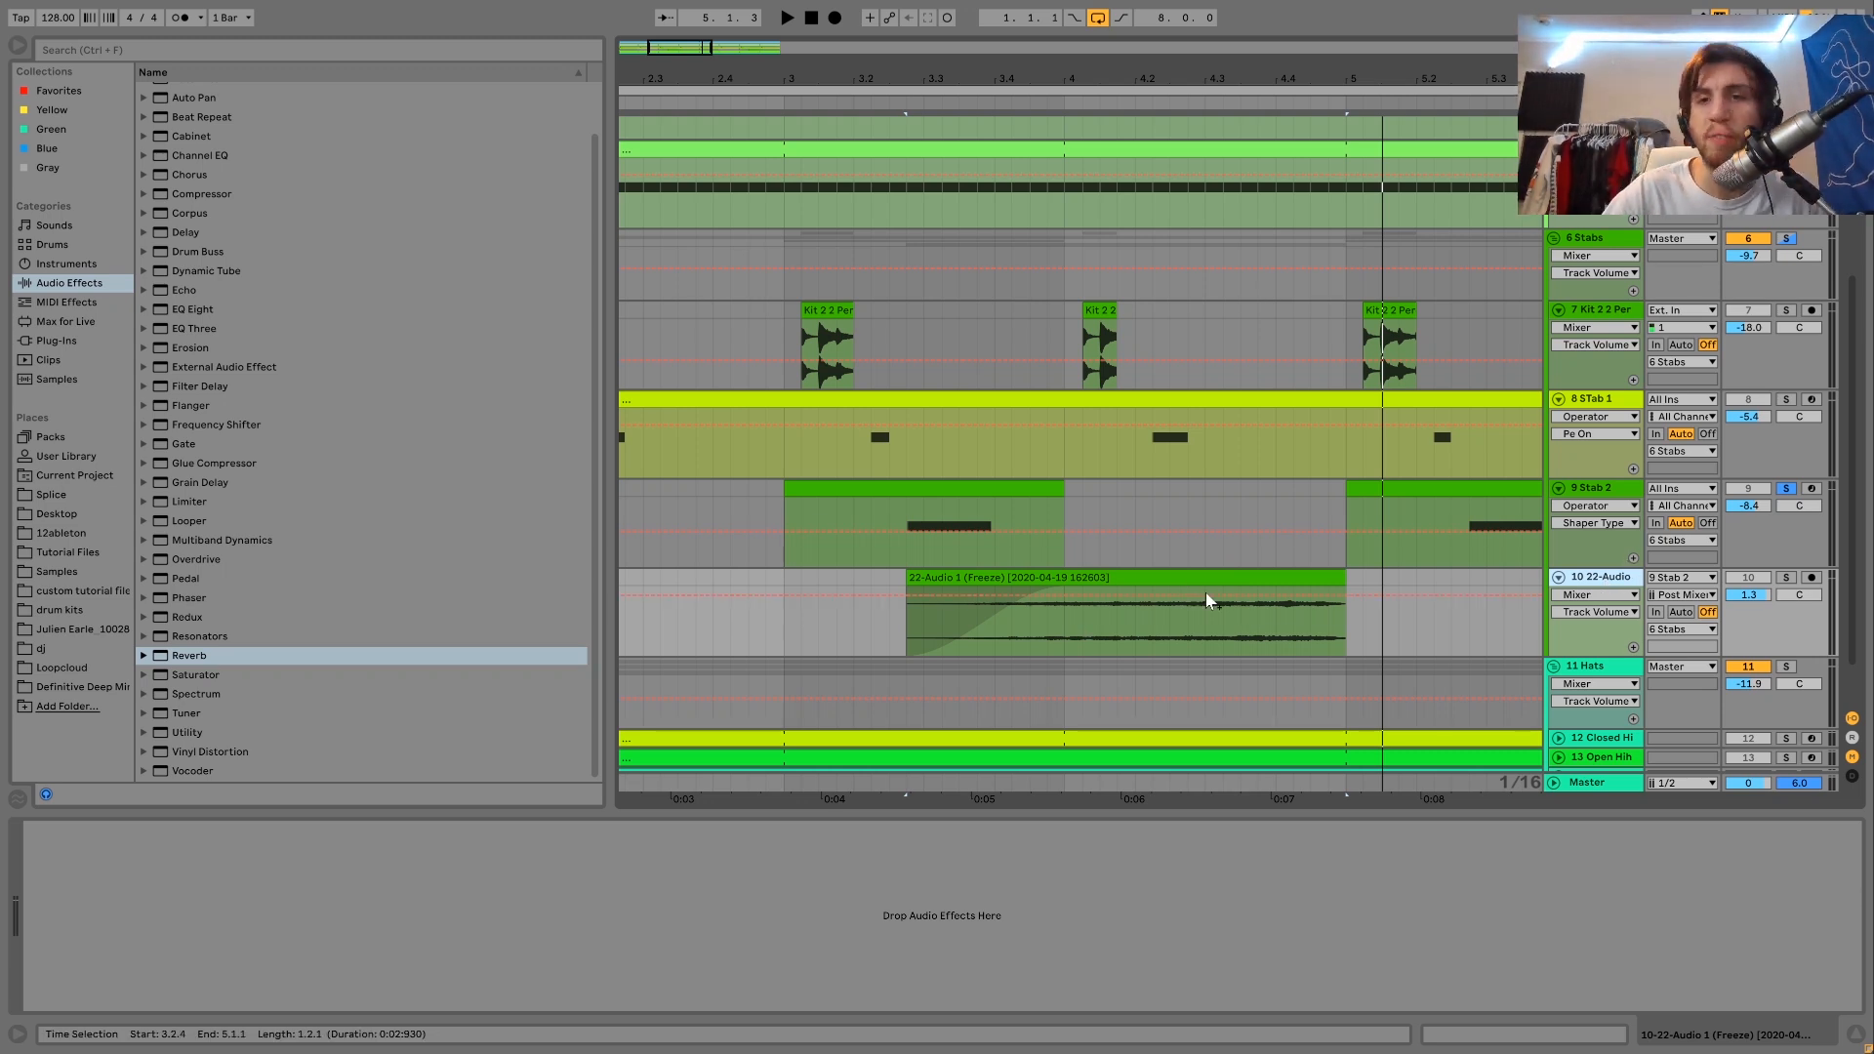
Solo the whole 6 Stabs group and play its tracks together from Stab 2's clip at bar 3.
{"action": "scroll", "coordinate": [1186, 623], "scroll_direction": "up", "scroll_amount": 1}
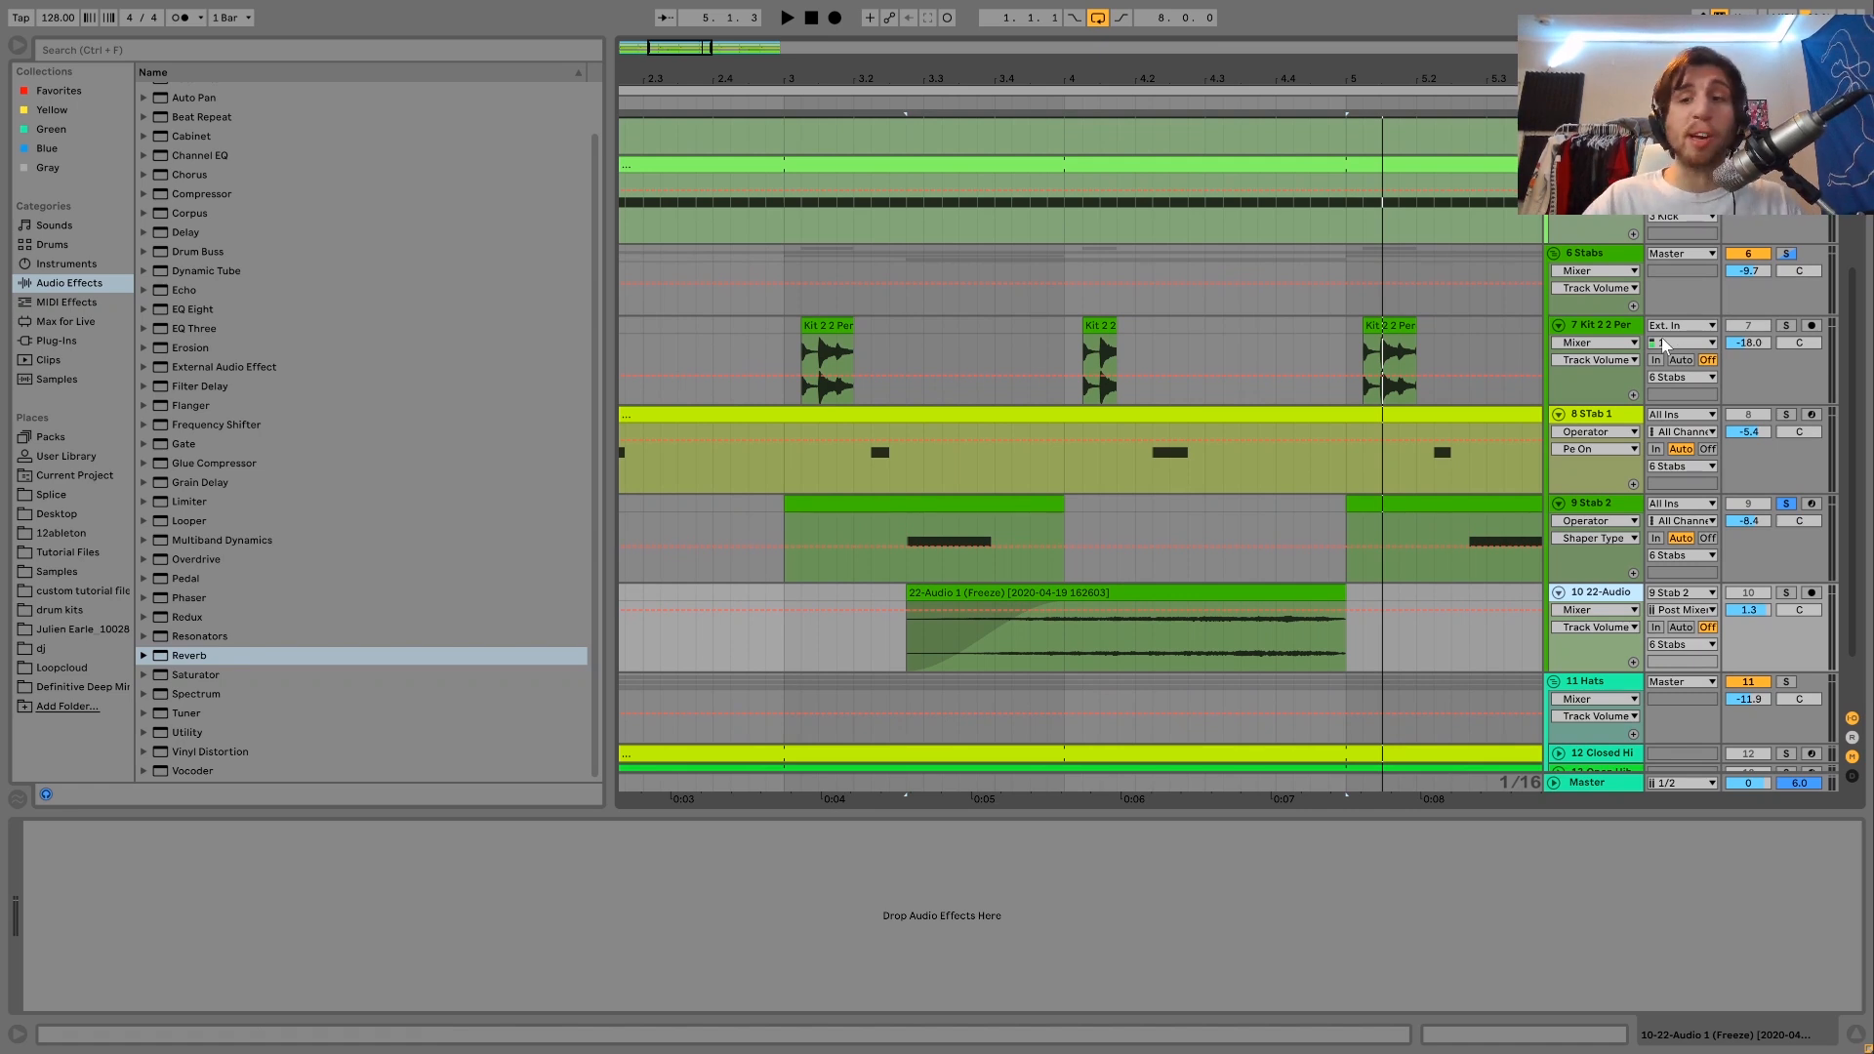
{"action": "left_click", "coordinate": [1785, 254]}
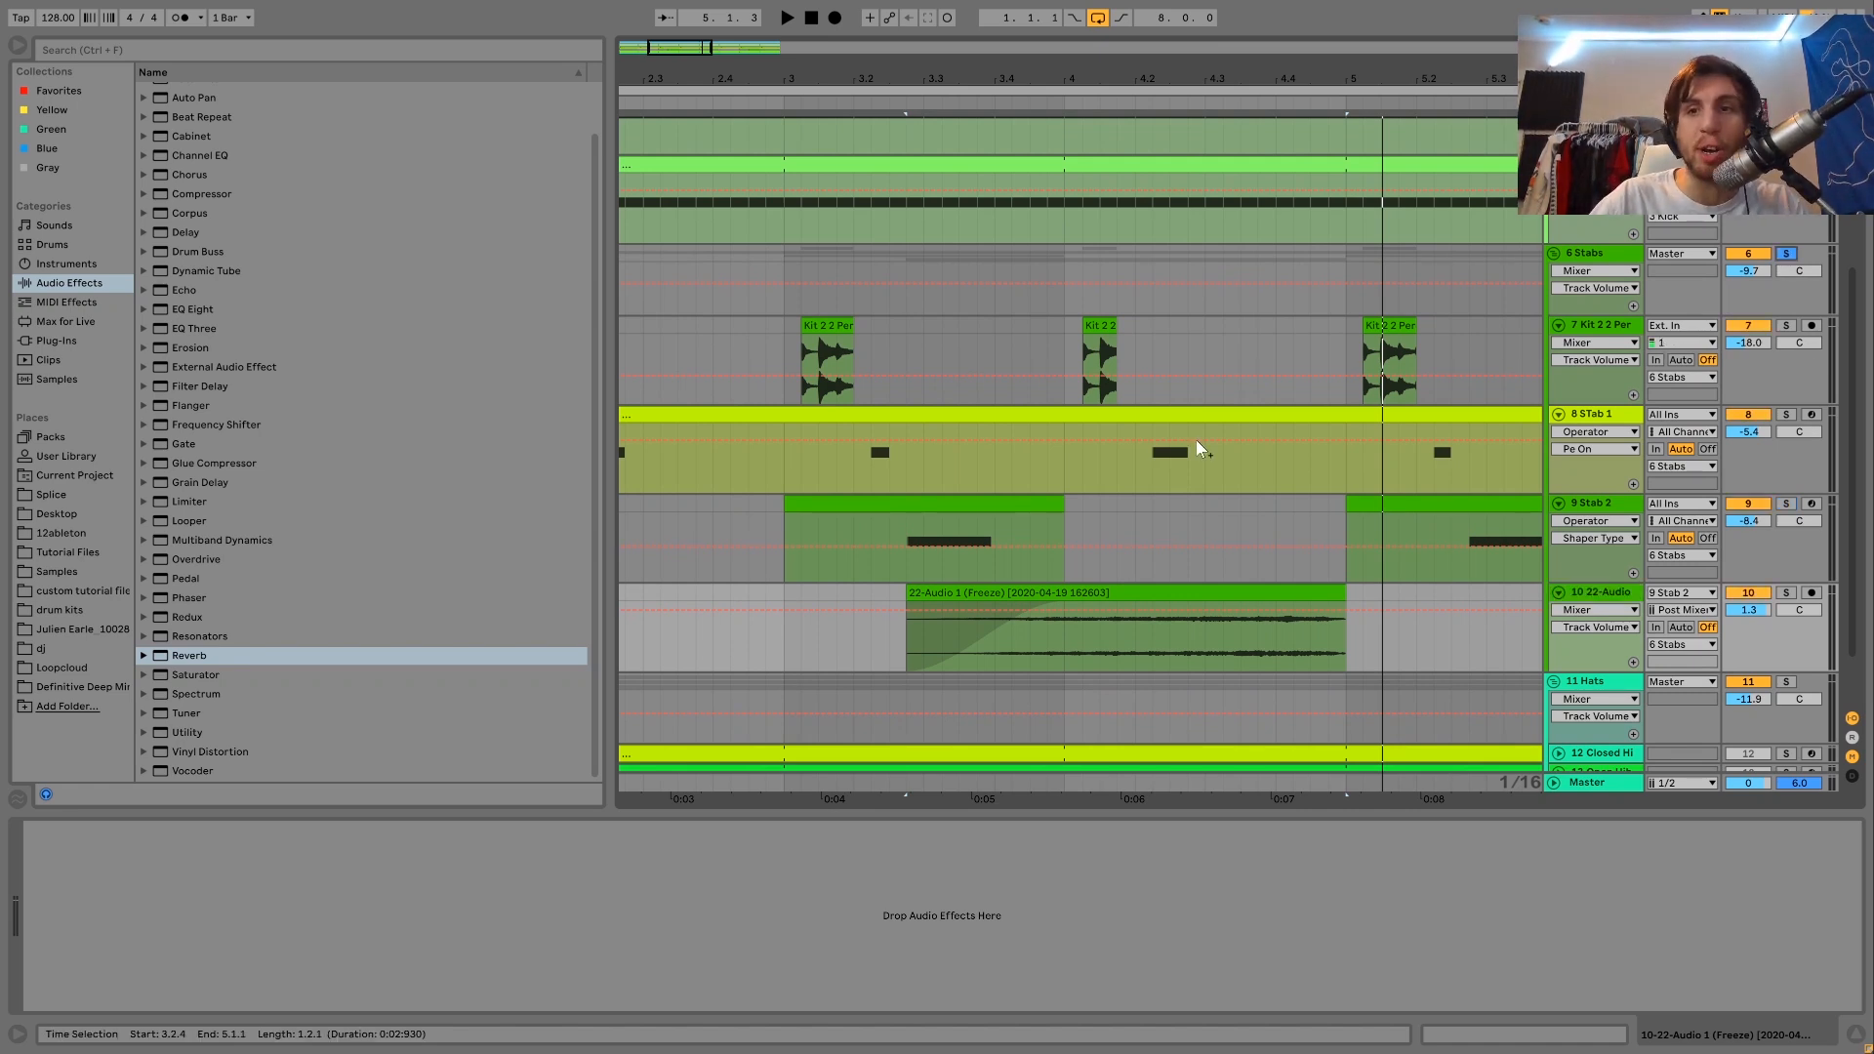
{"action": "left_click", "coordinate": [899, 506]}
{"action": "key", "text": "space"}
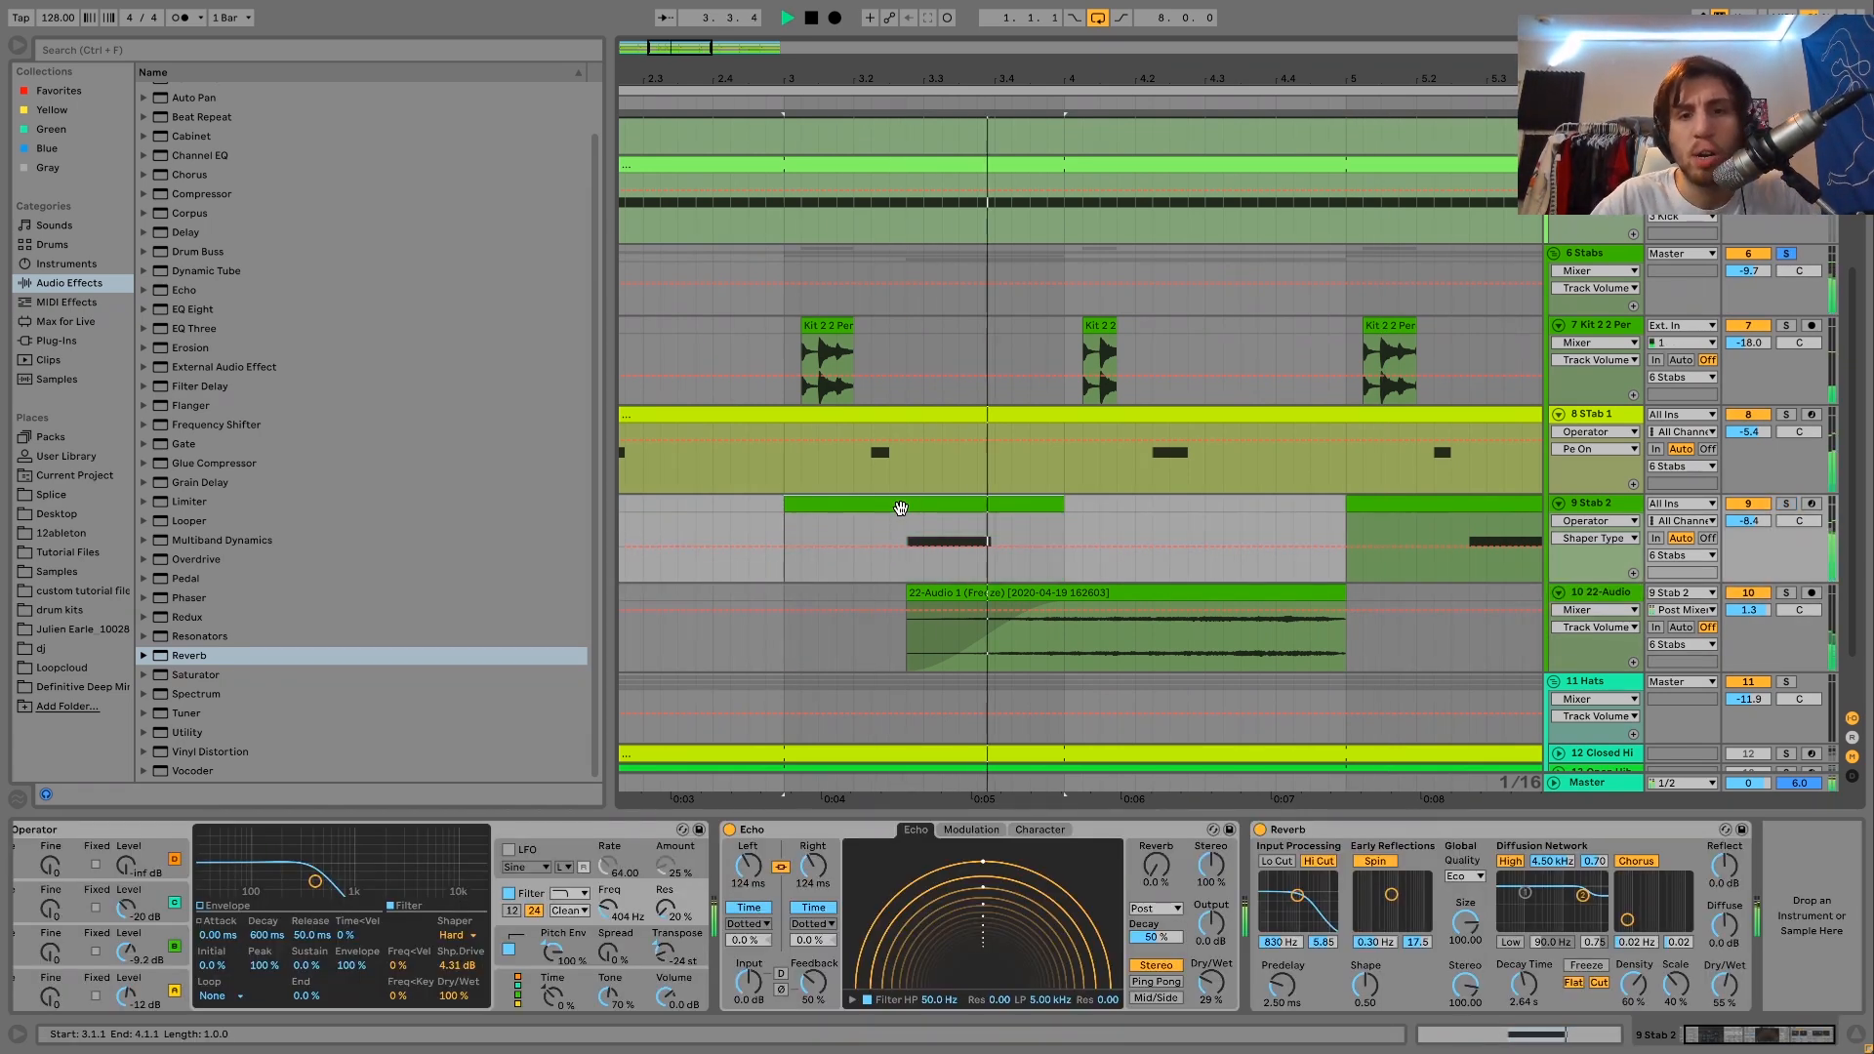
Compare the 6 Stabs group's playback with its Drum Buss and Auto Filter both bypassed and switched back on.
{"action": "key", "text": "space"}
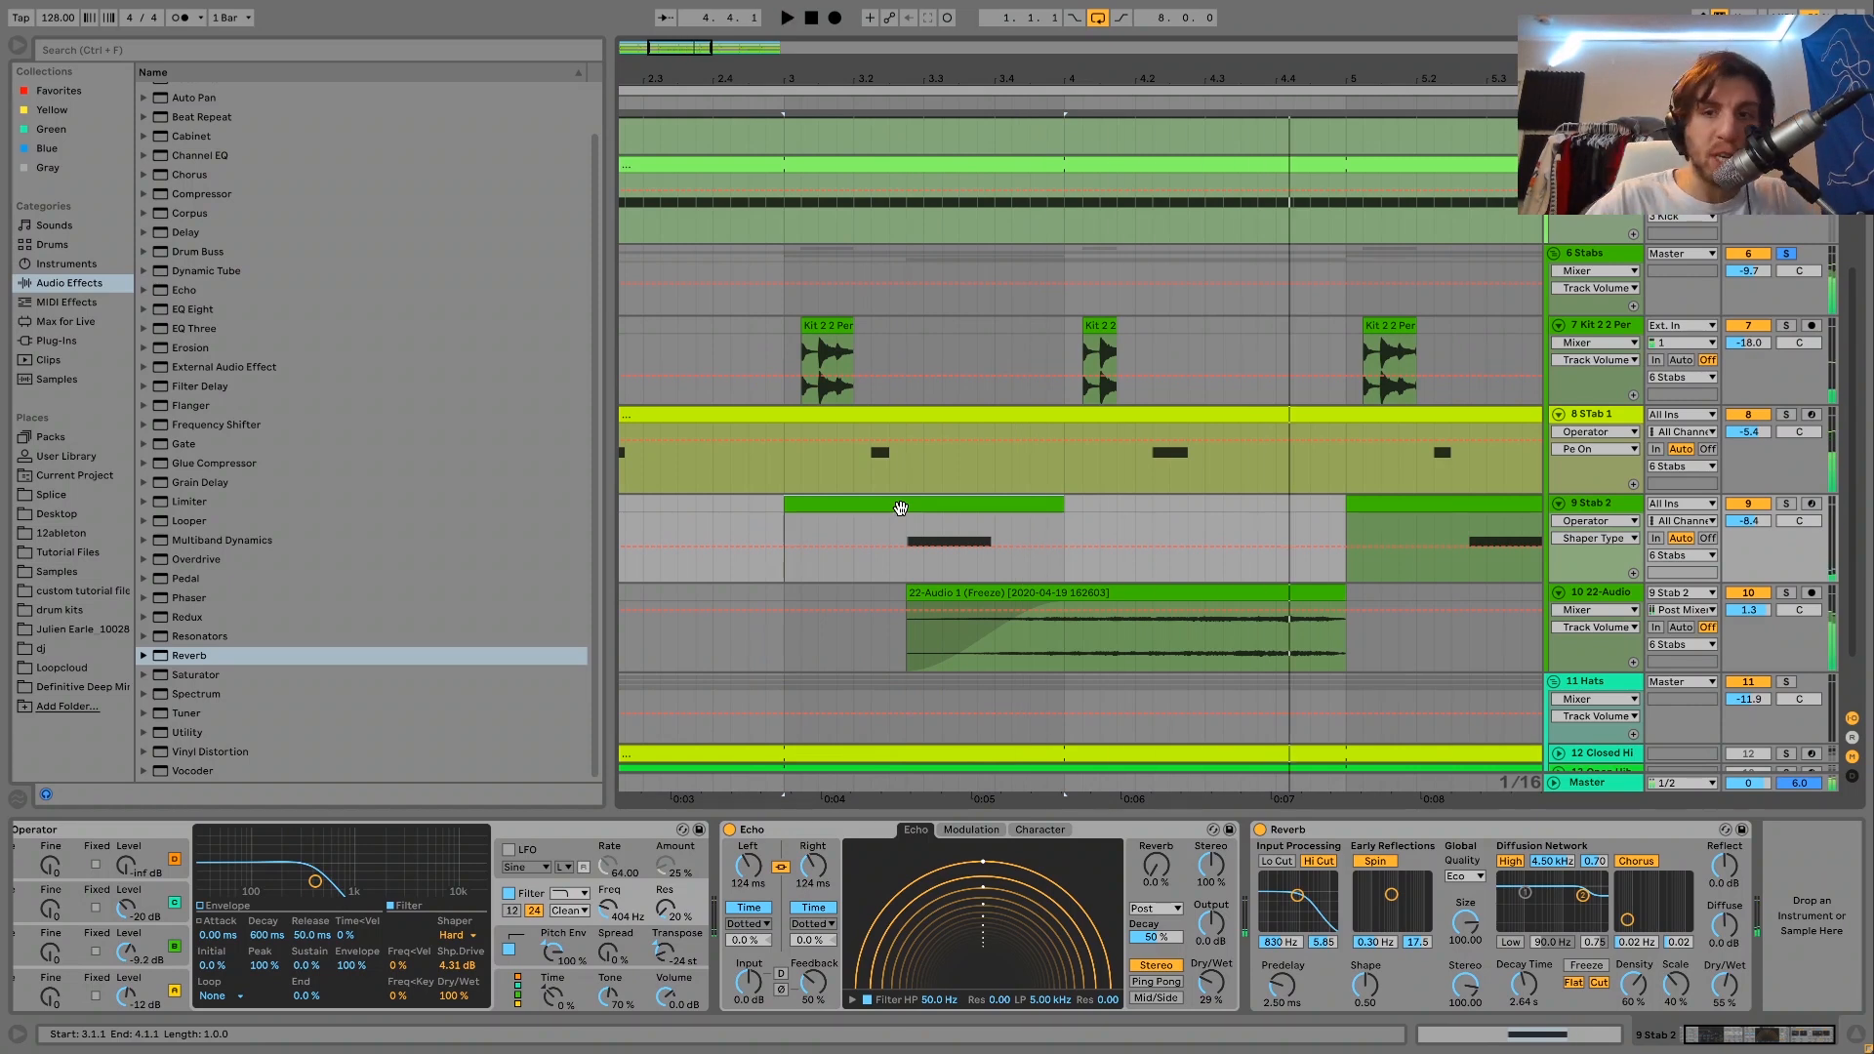
{"action": "left_click", "coordinate": [1592, 253]}
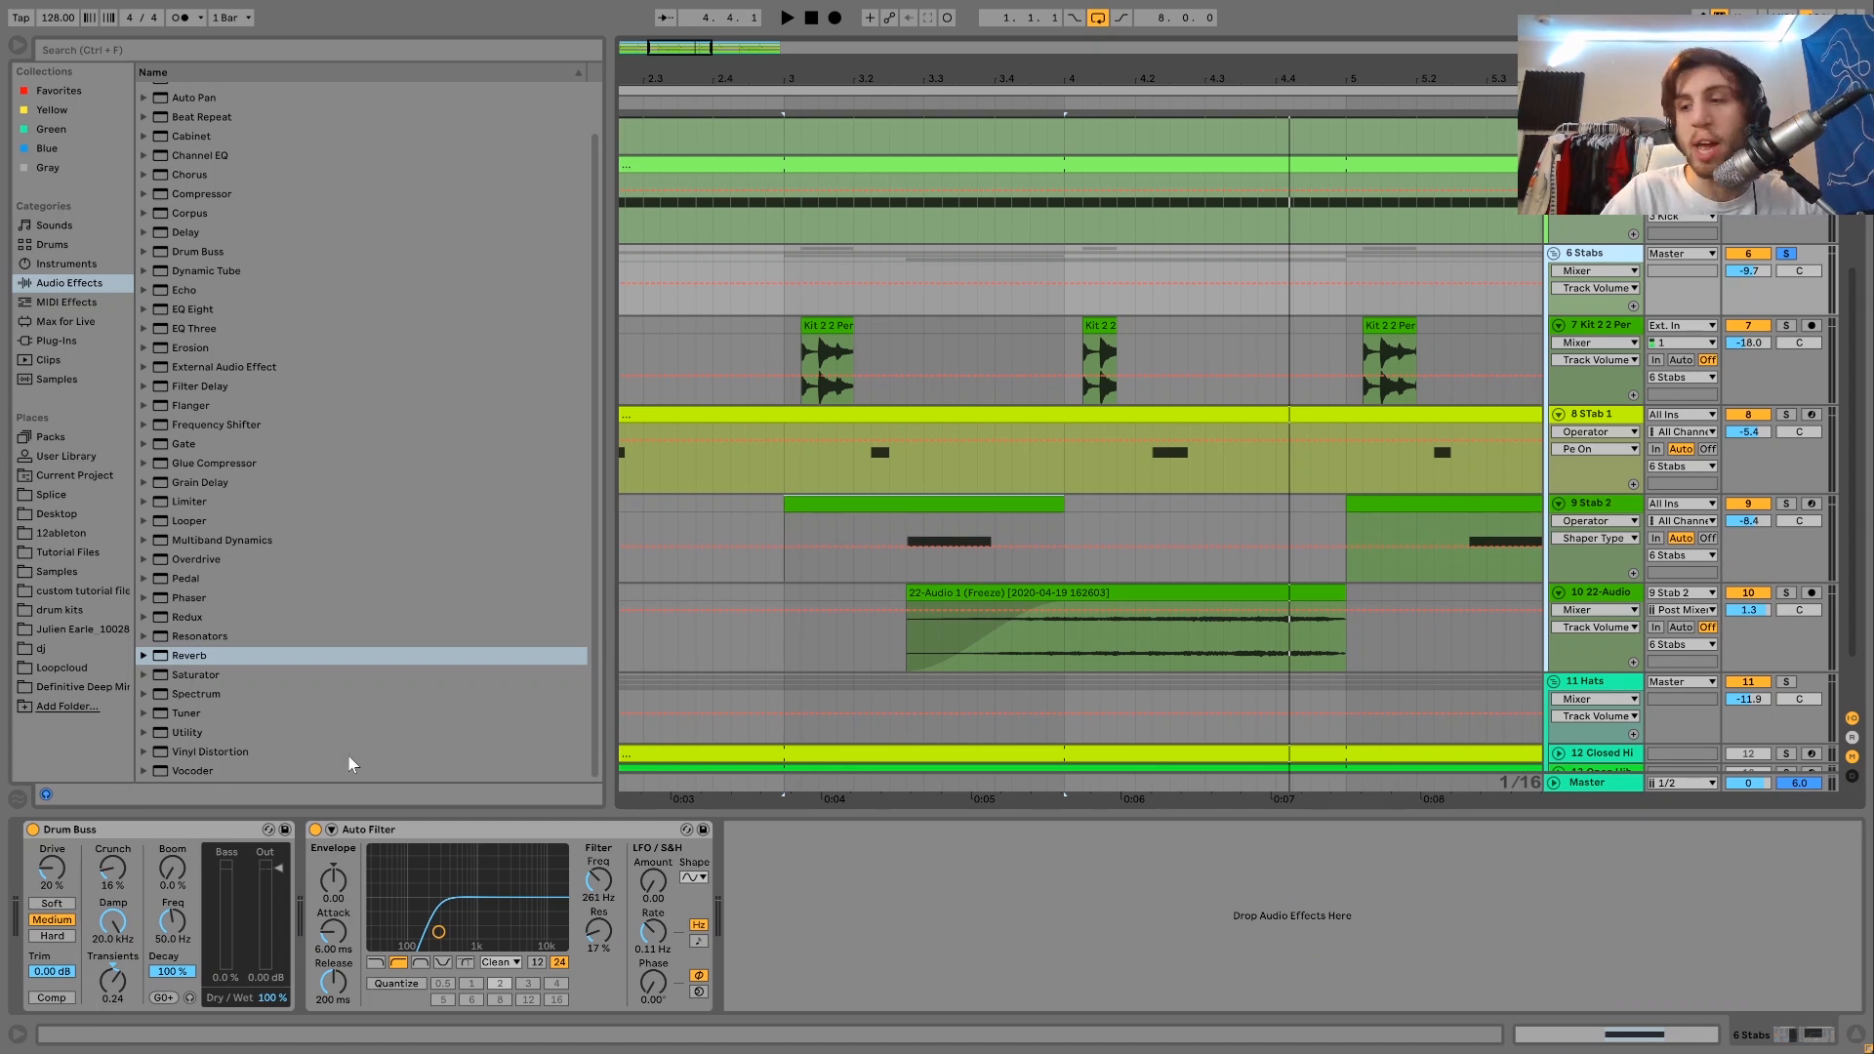
{"action": "left_click", "coordinate": [315, 828]}
{"action": "left_click", "coordinate": [32, 829]}
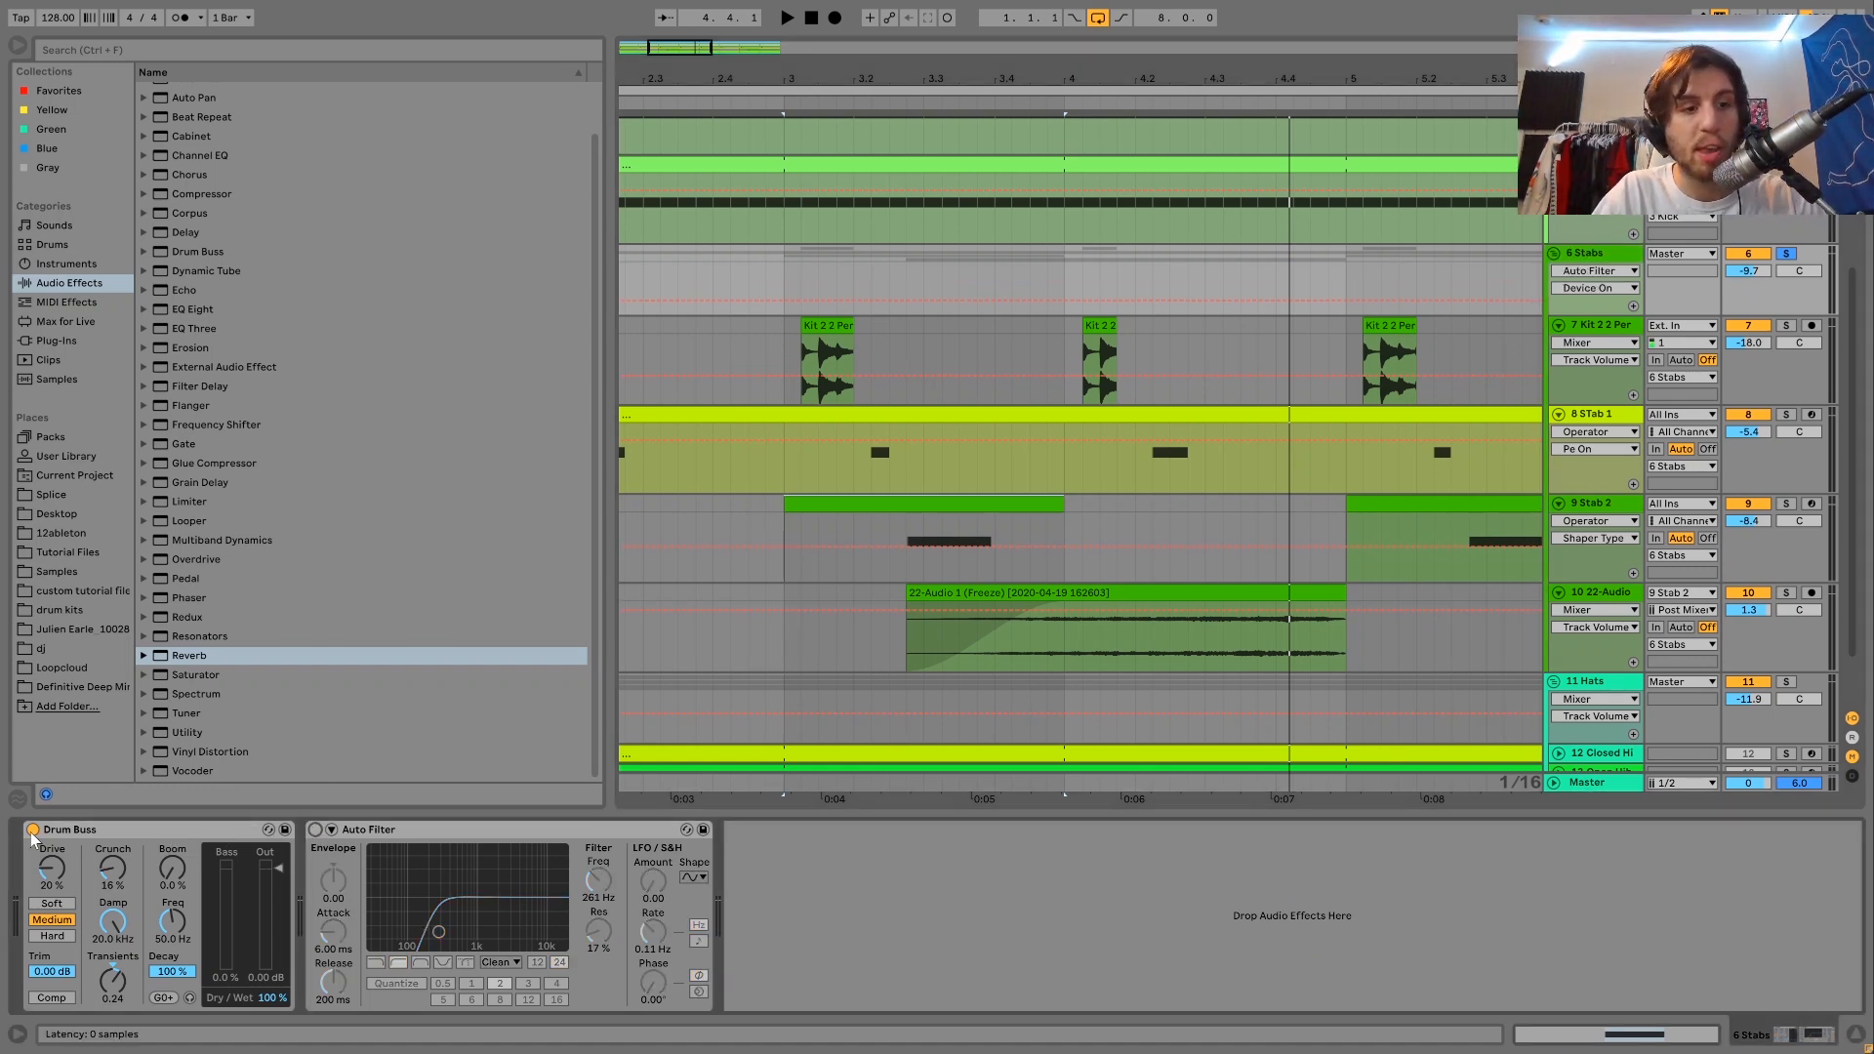
{"action": "key", "text": "space"}
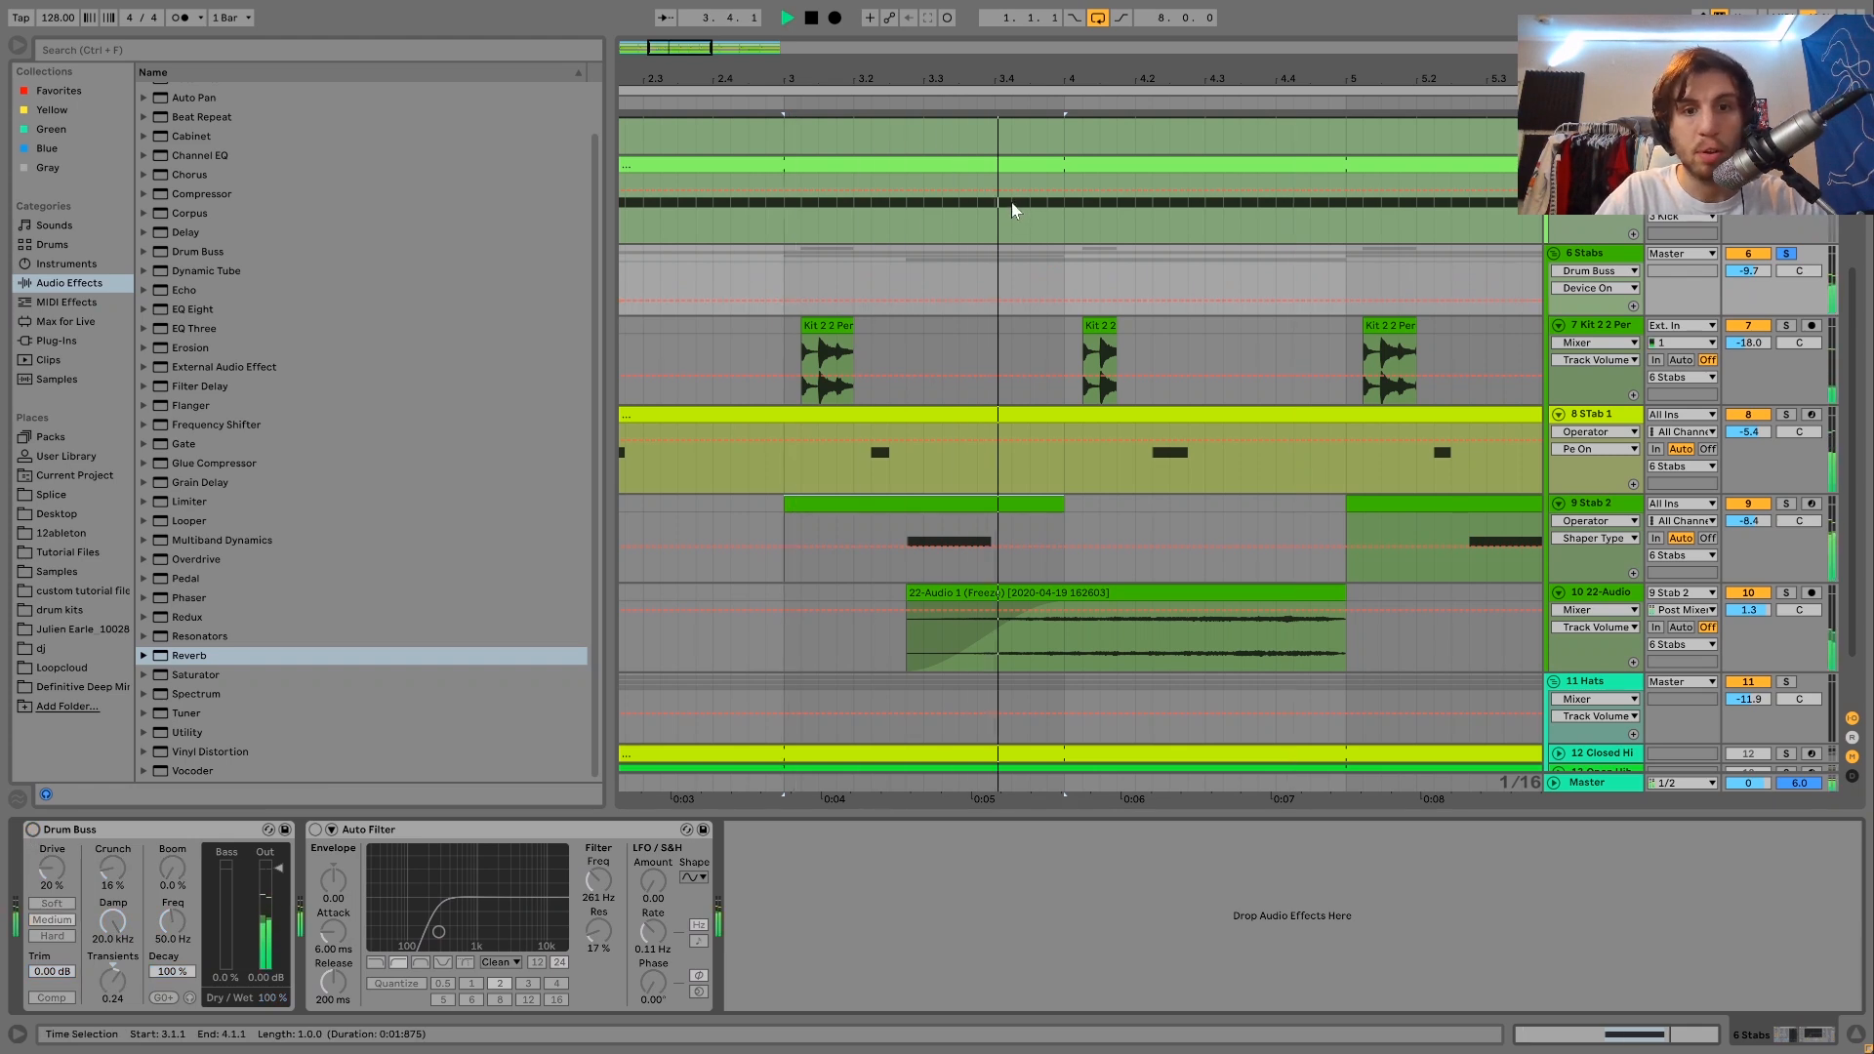
{"action": "key", "text": "ctrl+z"}
{"action": "key", "text": "ctrl+z"}
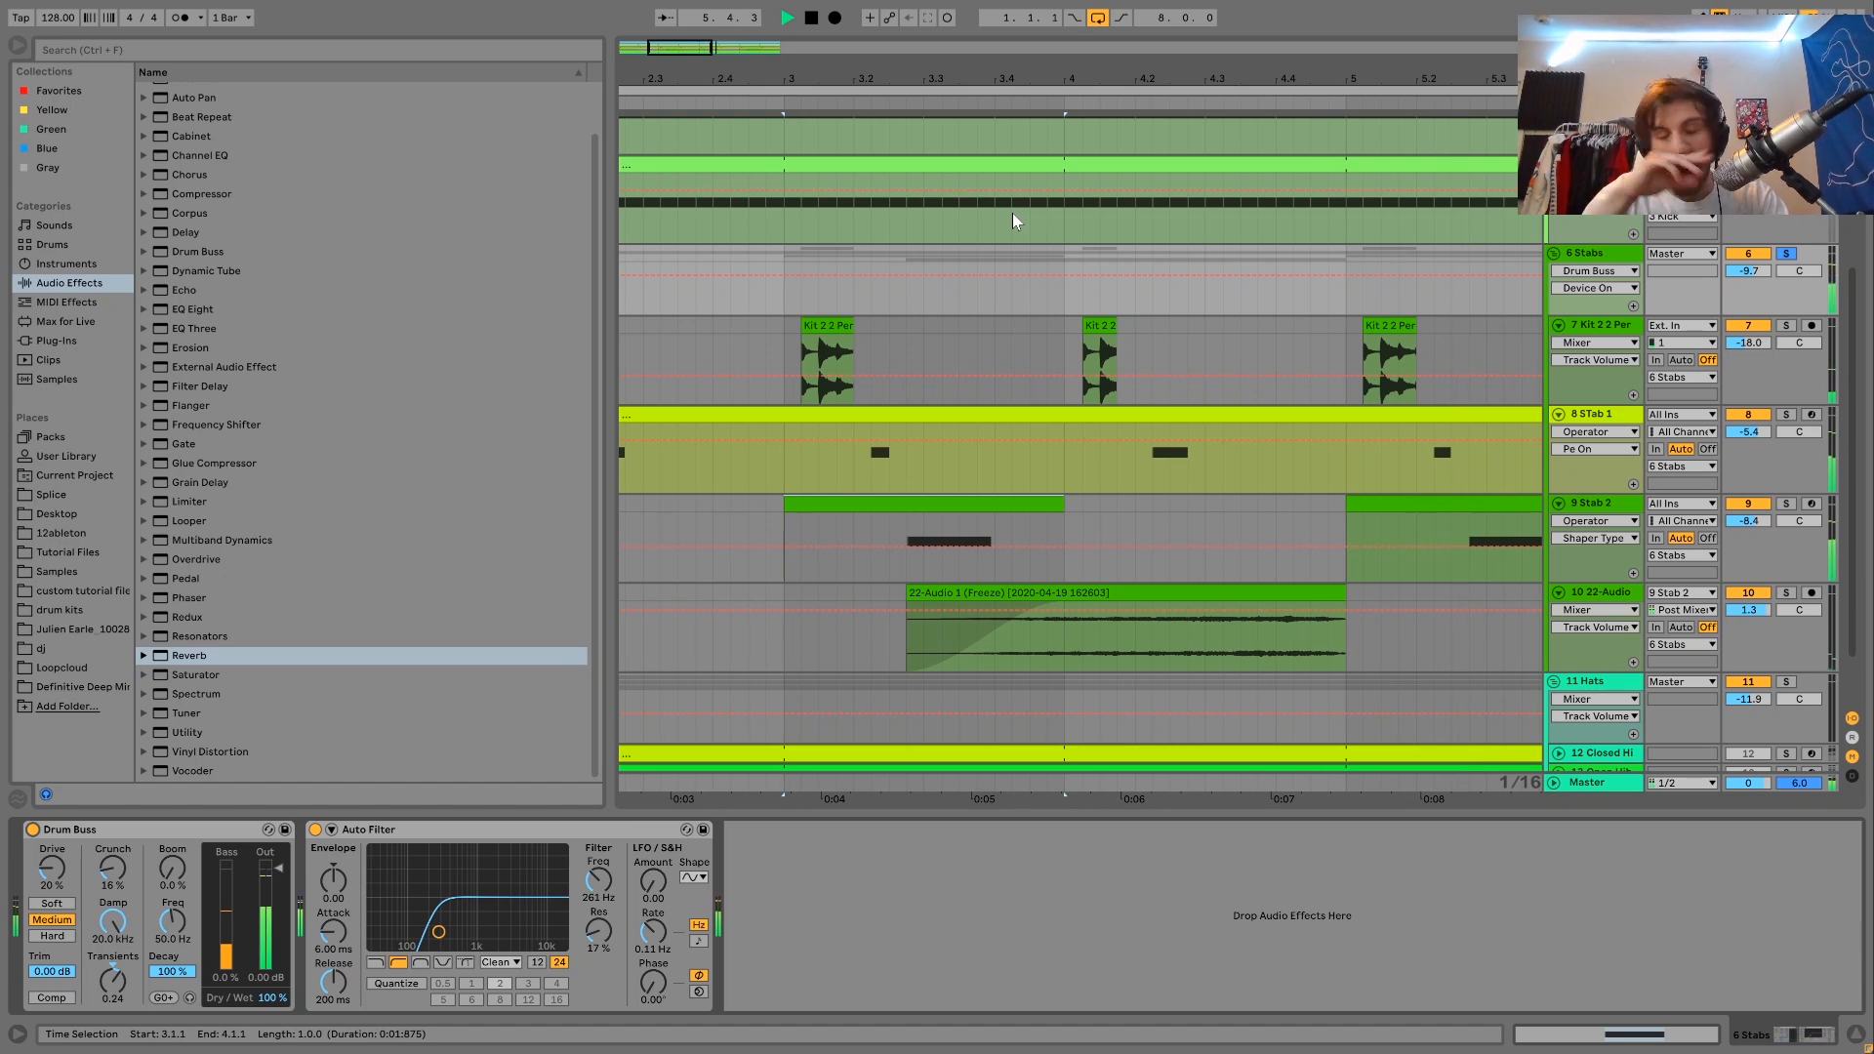
{"action": "key", "text": "space"}
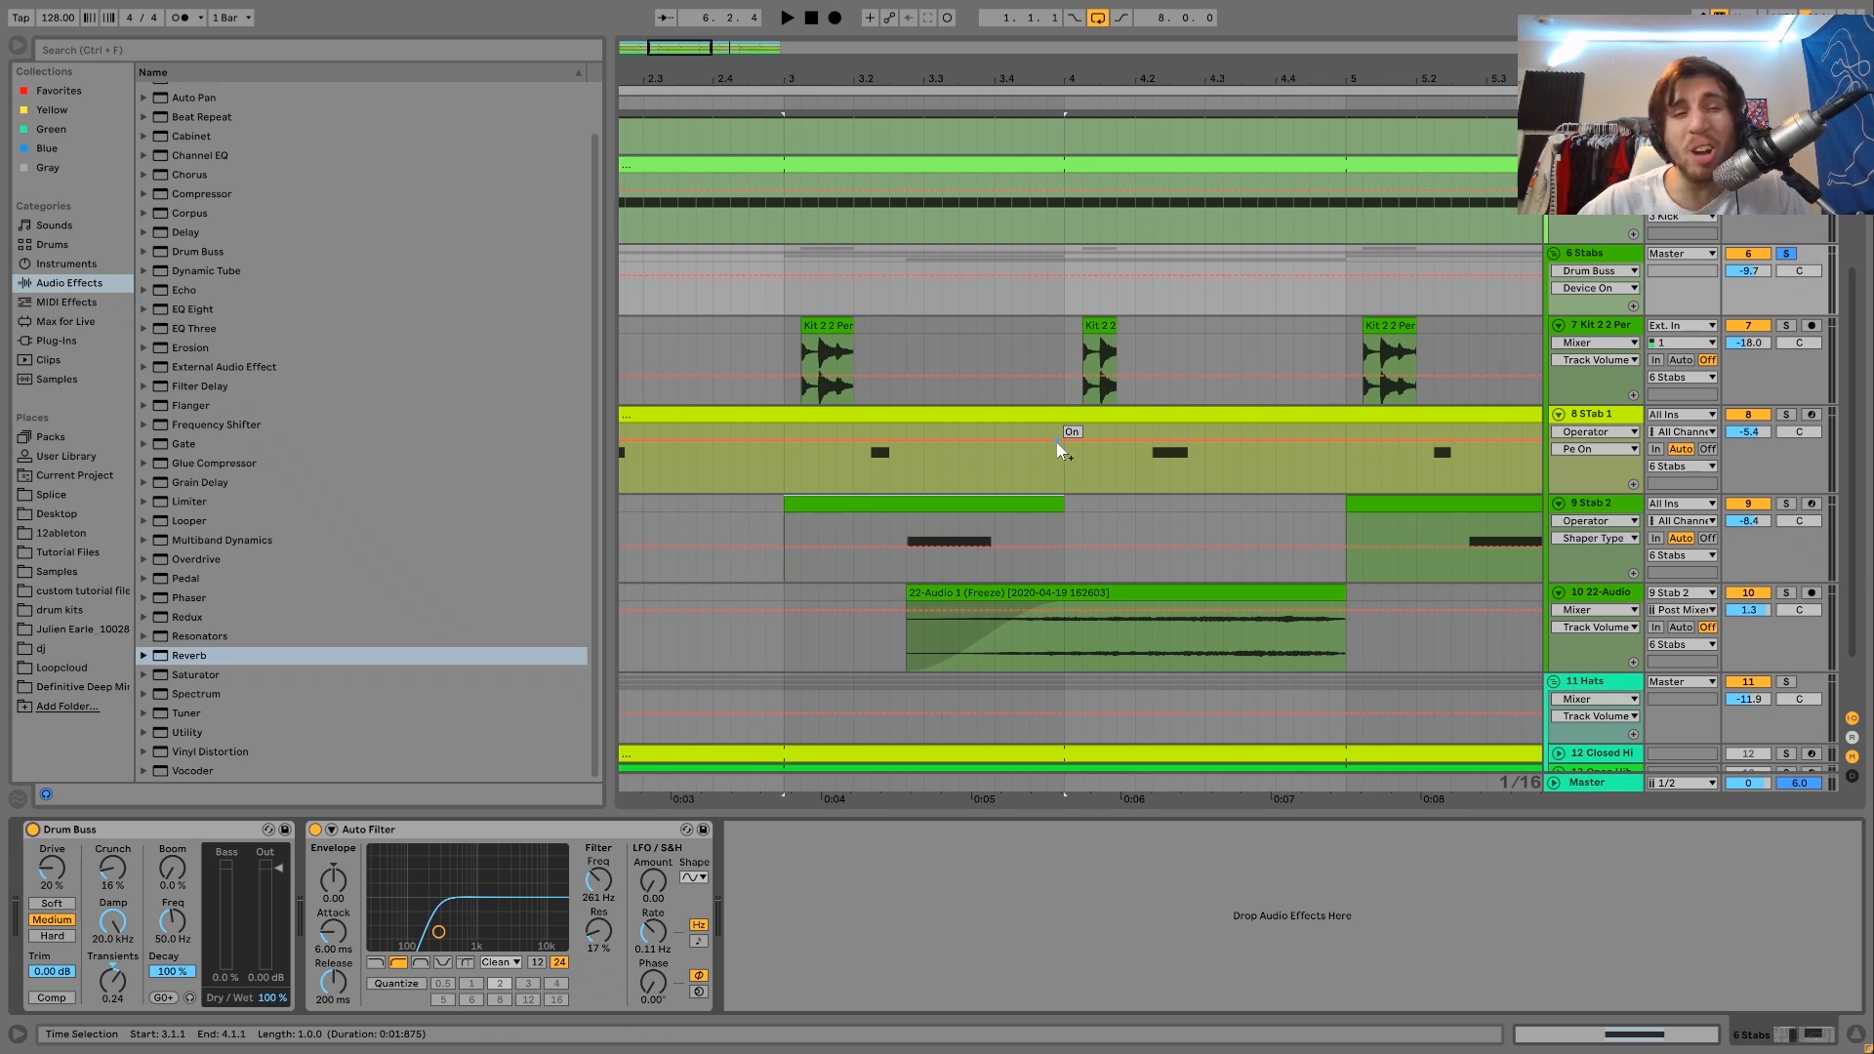
Listen to the Stabs group with only its Auto Filter bypassed, and again with the filter enabled.
{"action": "left_click", "coordinate": [315, 829]}
{"action": "key", "text": "space"}
{"action": "key", "text": "space"}
{"action": "left_click", "coordinate": [316, 828]}
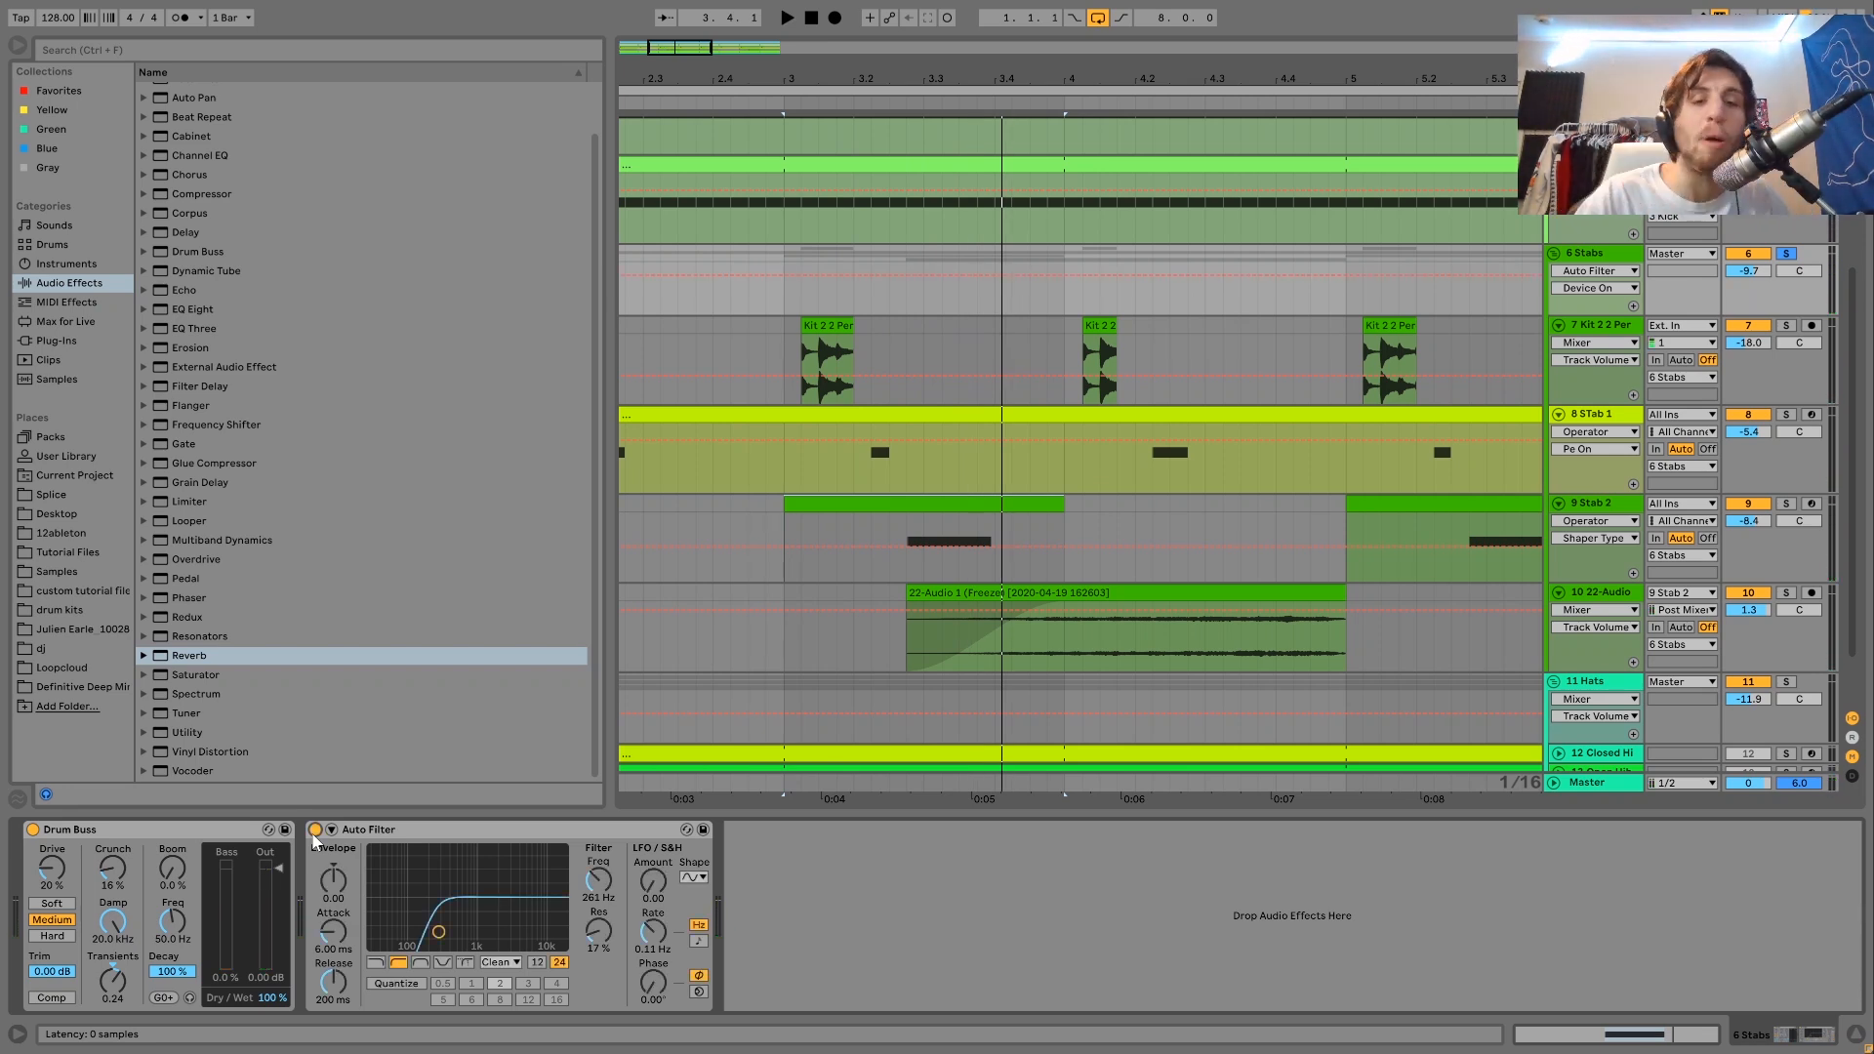
{"action": "key", "text": "space"}
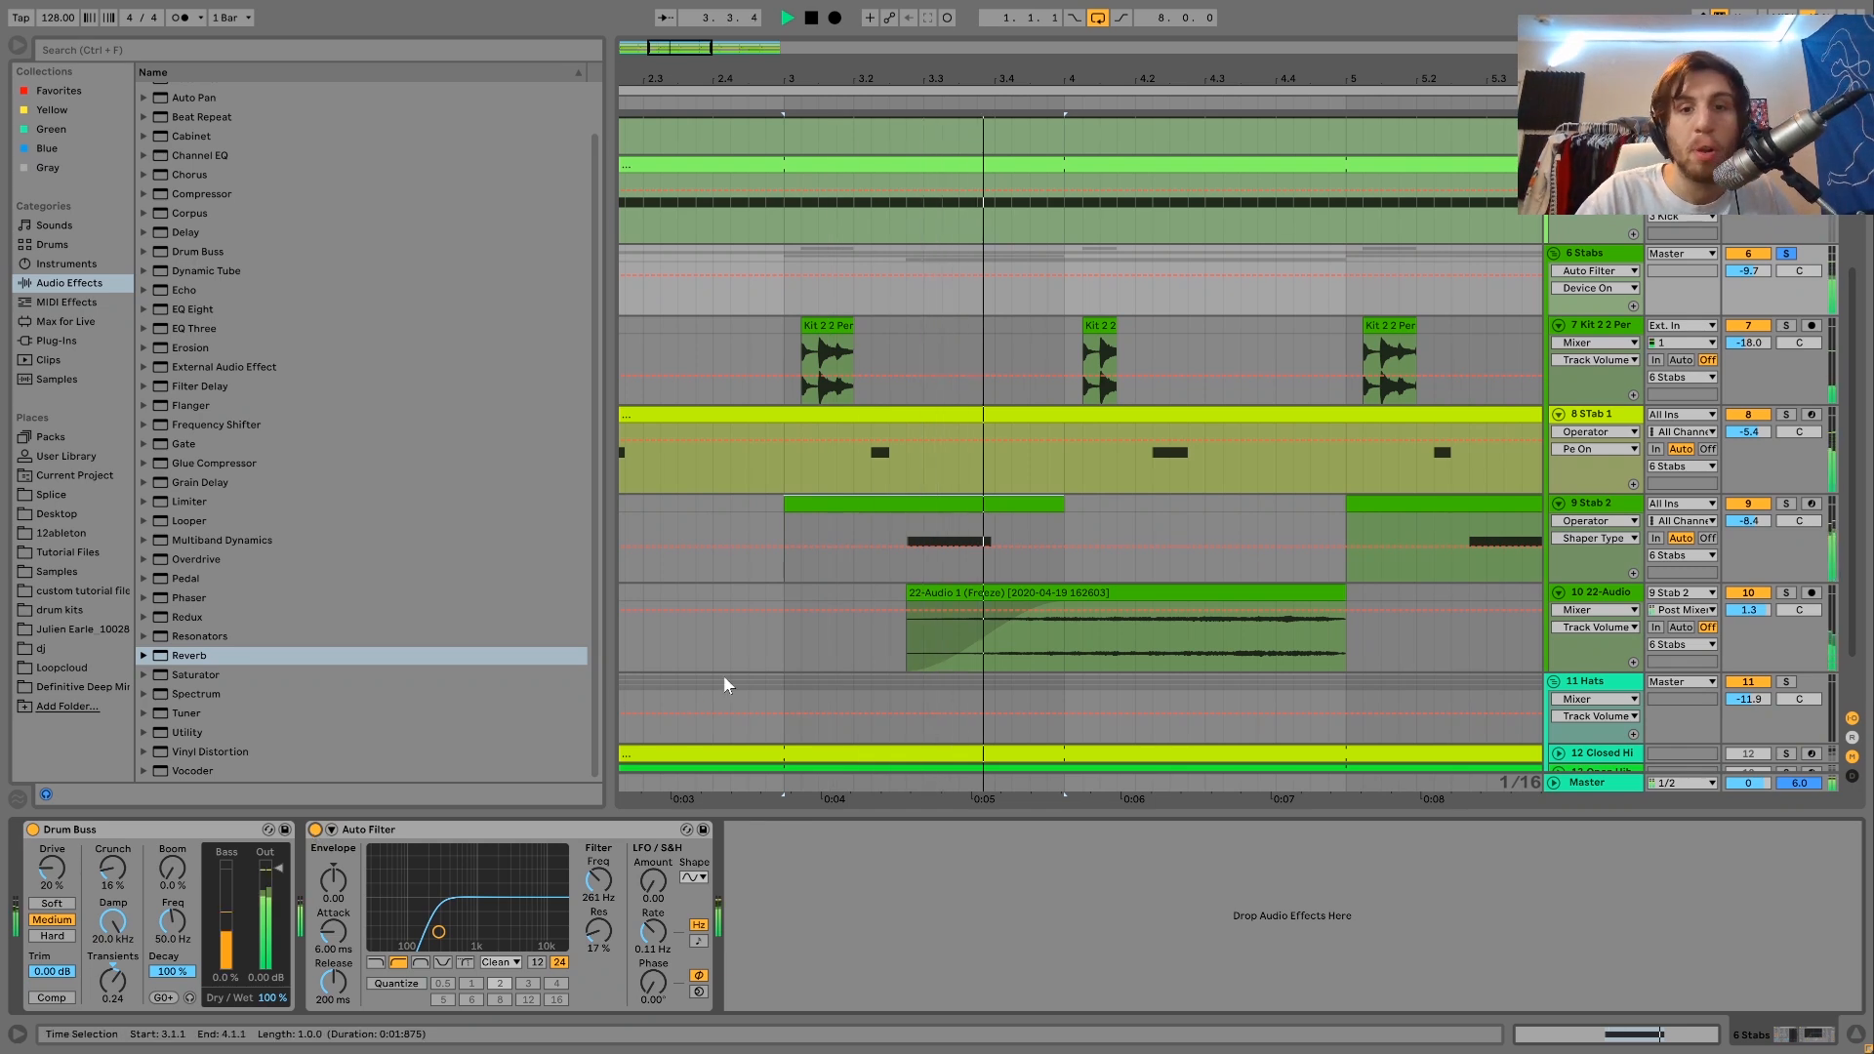
Clear the Stabs group's solo, solo the 11 Hats group and play it from 1.1.1.
{"action": "left_click", "coordinate": [1790, 254]}
{"action": "left_click_drag", "start_coordinate": [1092, 81], "coordinate": [889, 78]}
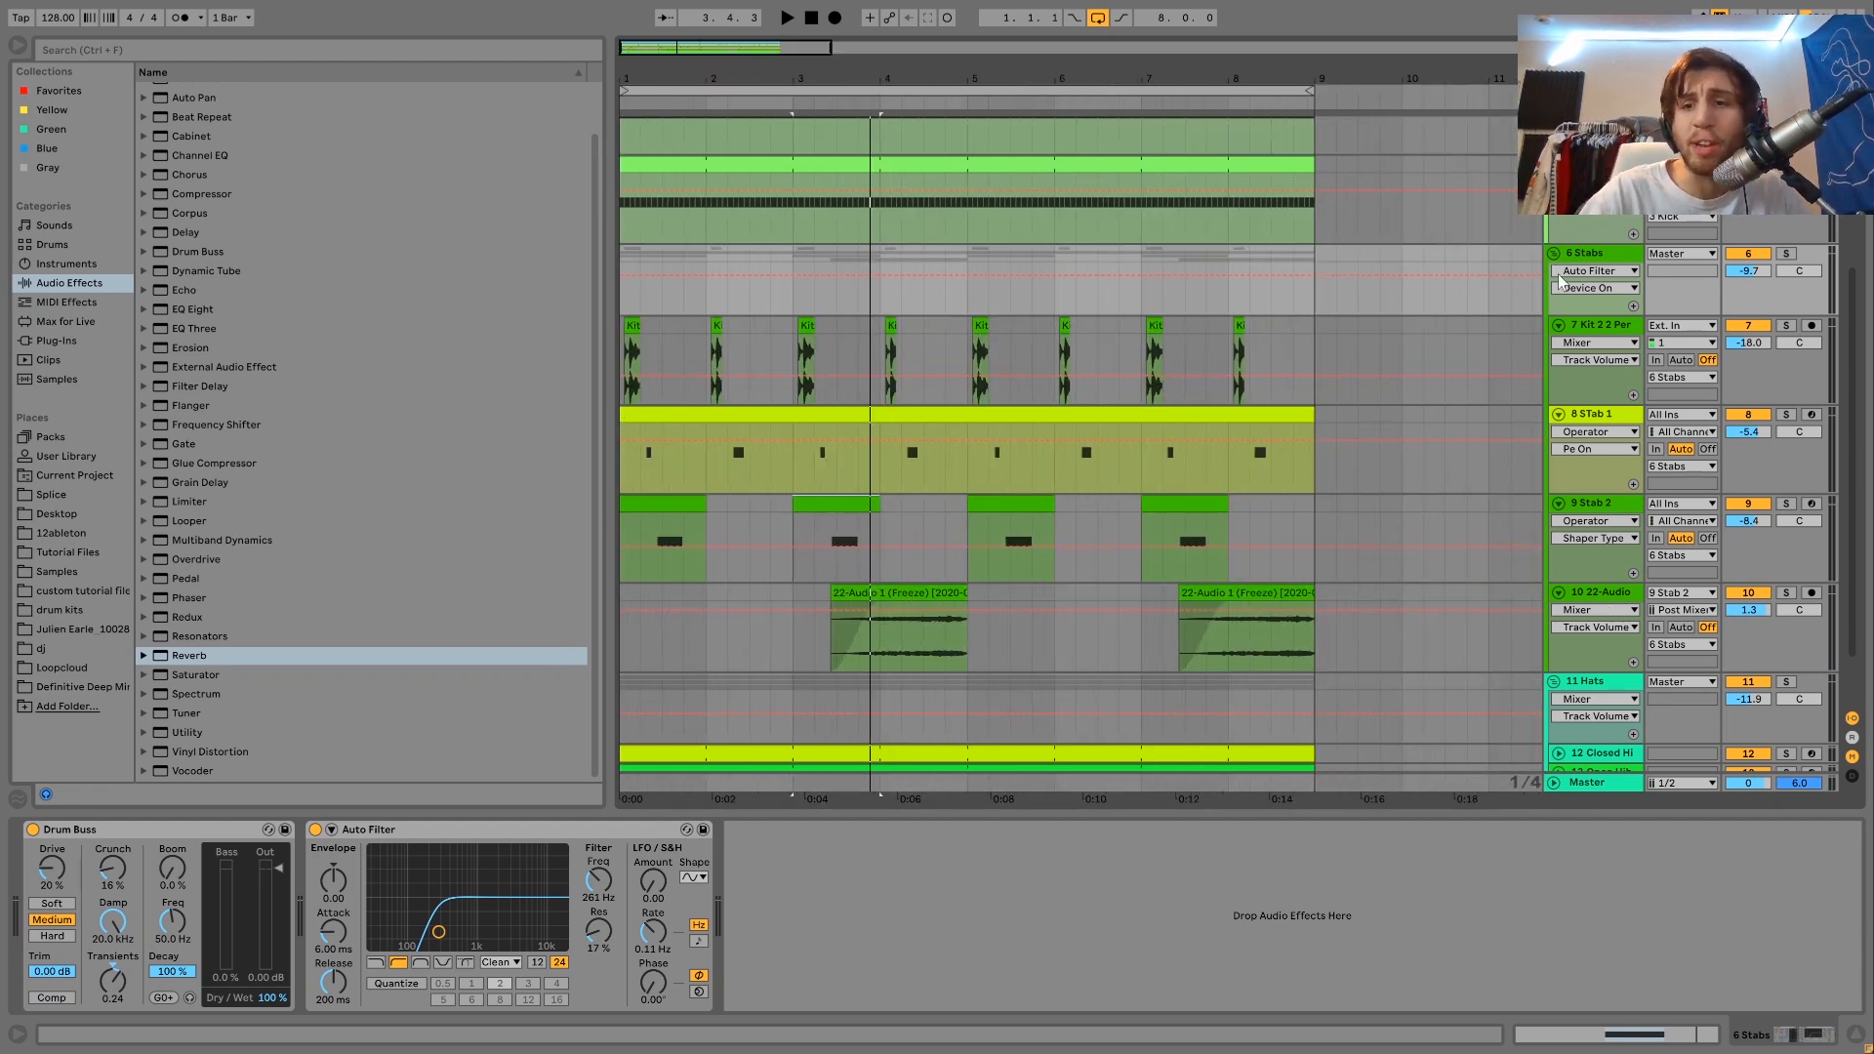
{"action": "scroll", "coordinate": [1560, 282], "scroll_direction": "down", "scroll_amount": 2}
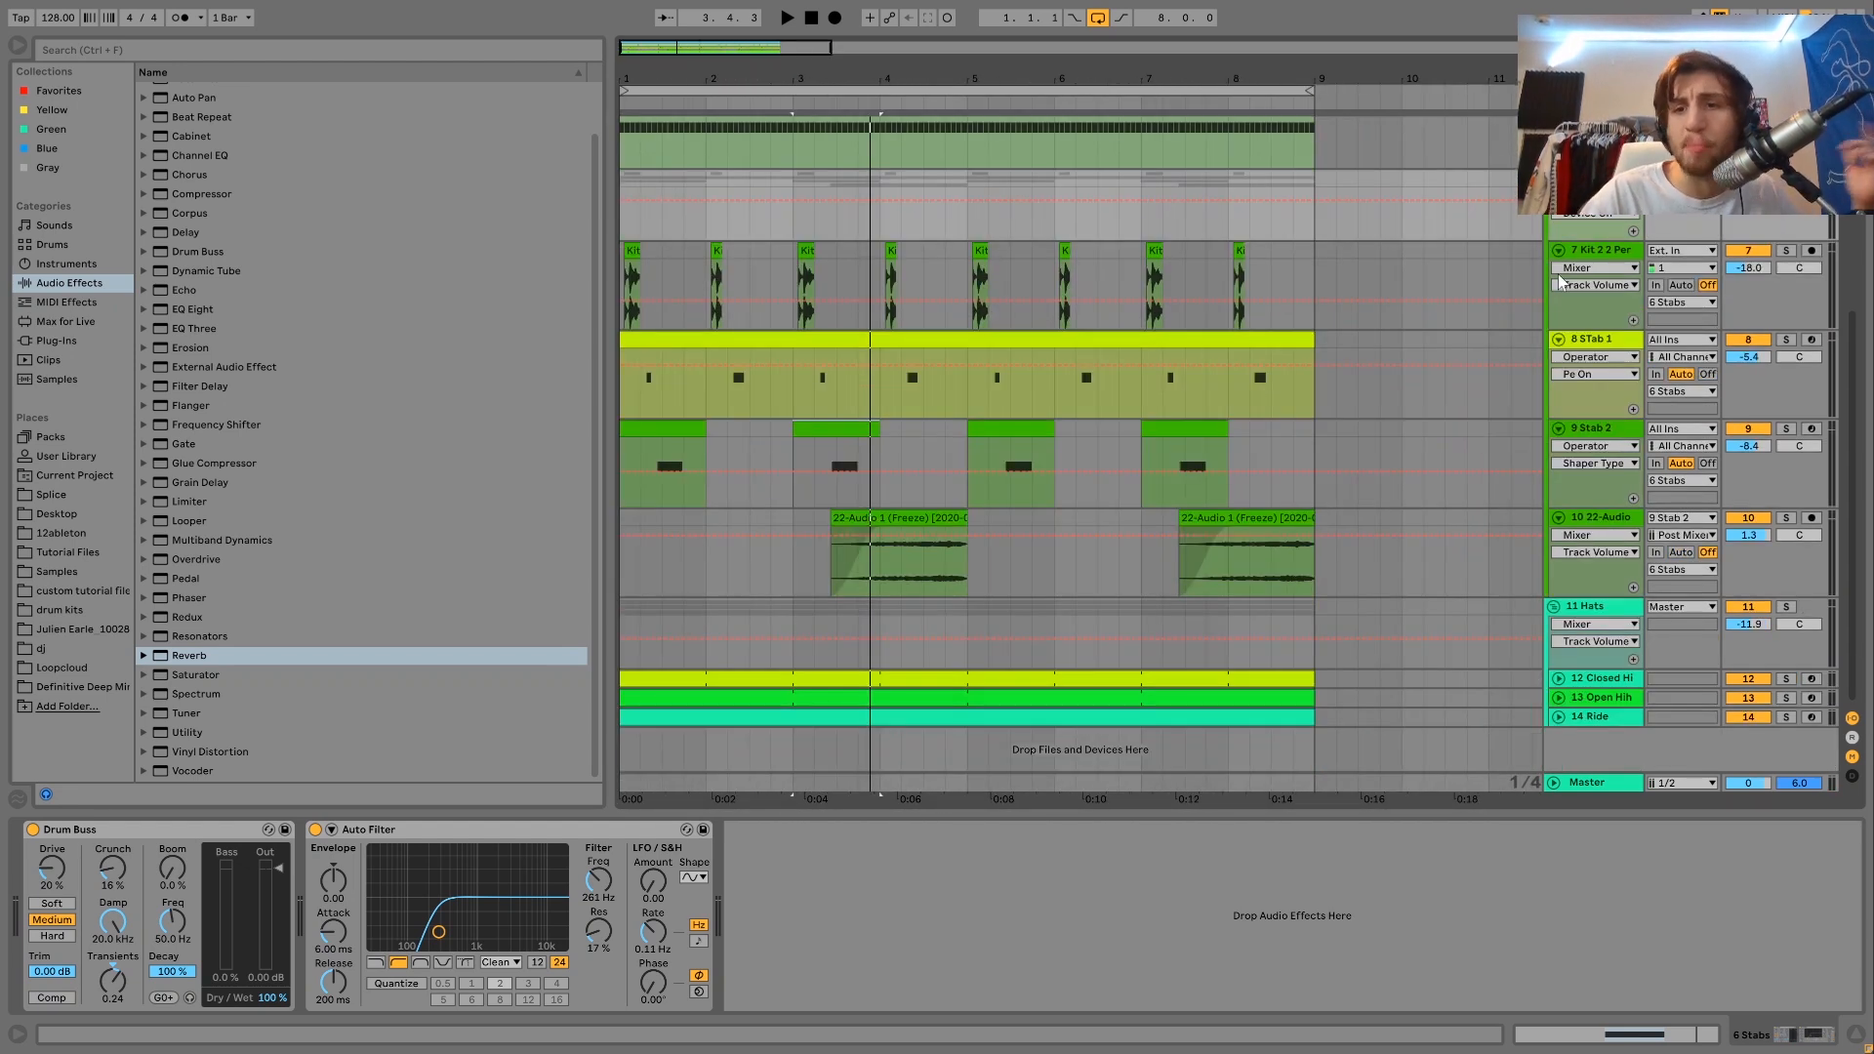
{"action": "left_click", "coordinate": [624, 621]}
{"action": "left_click", "coordinate": [1786, 607]}
{"action": "key", "text": "space"}
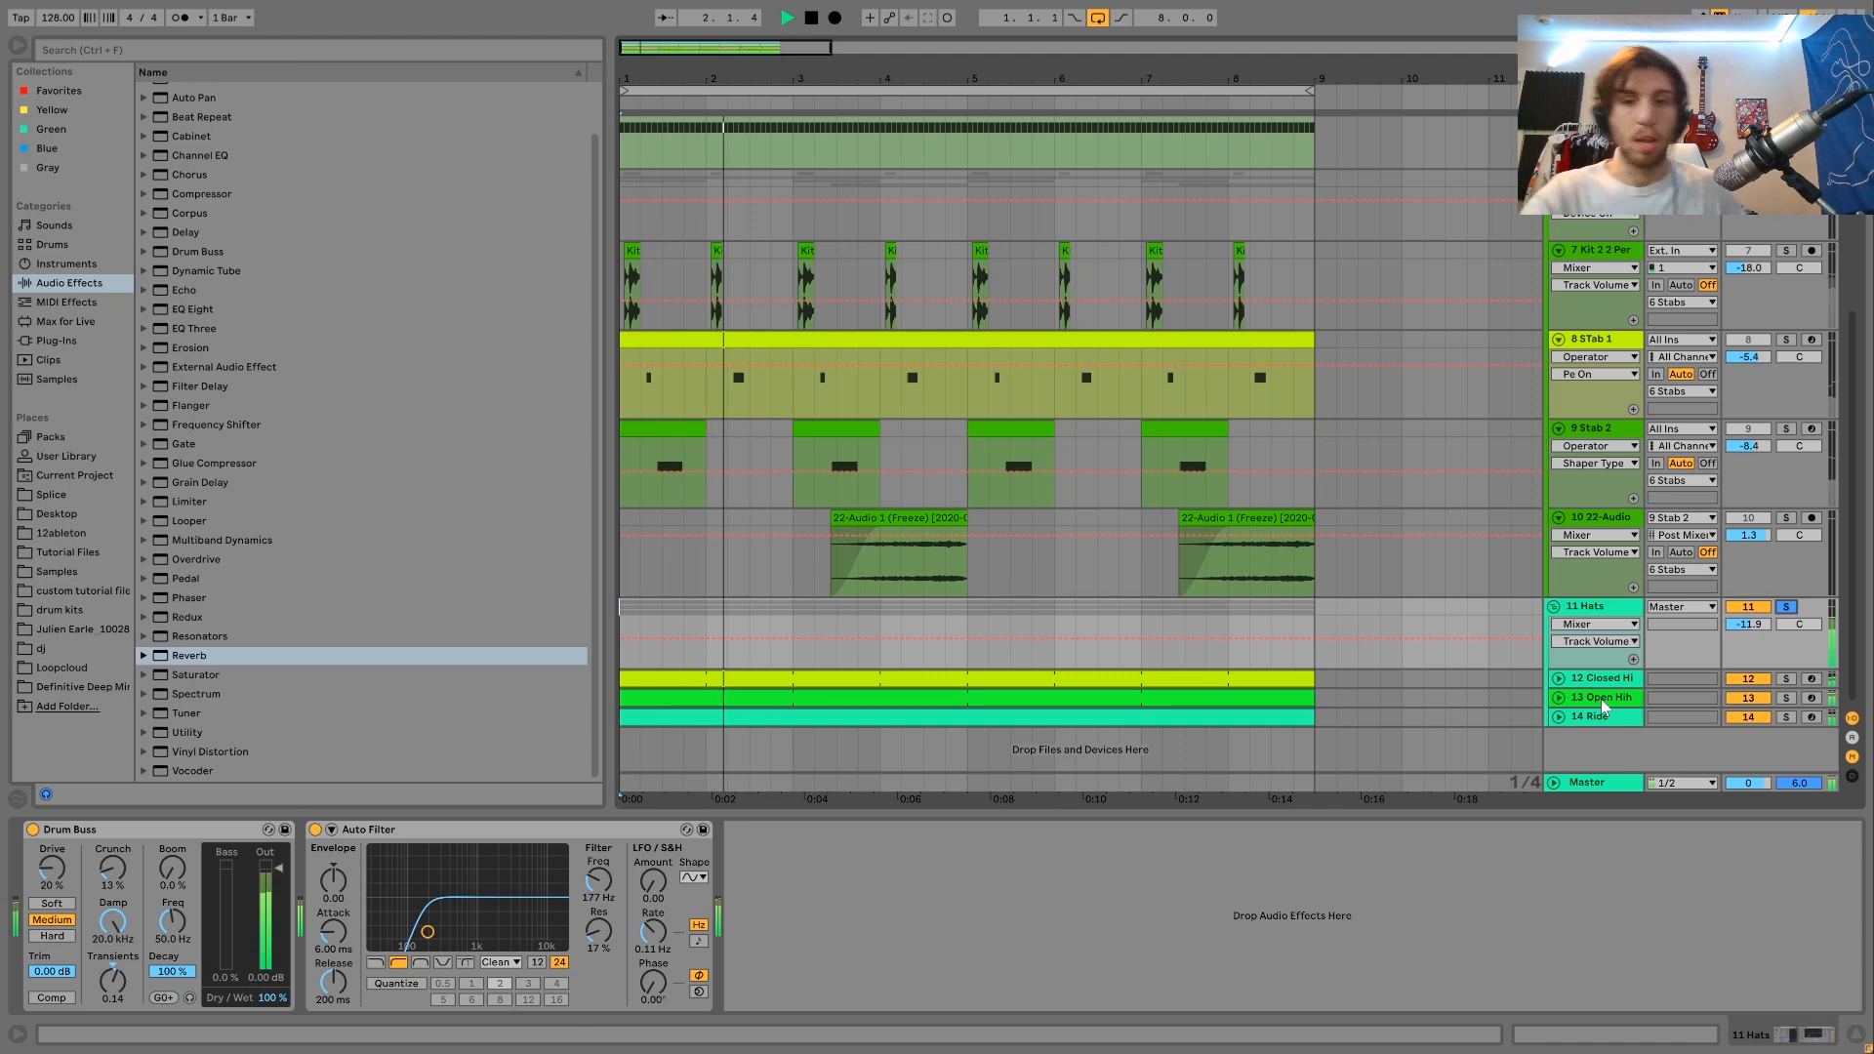
Stop playback and unfold the Closed Hihat, Open Hihat and Ride tracks inside the Hats group.
{"action": "left_click", "coordinate": [1558, 678]}
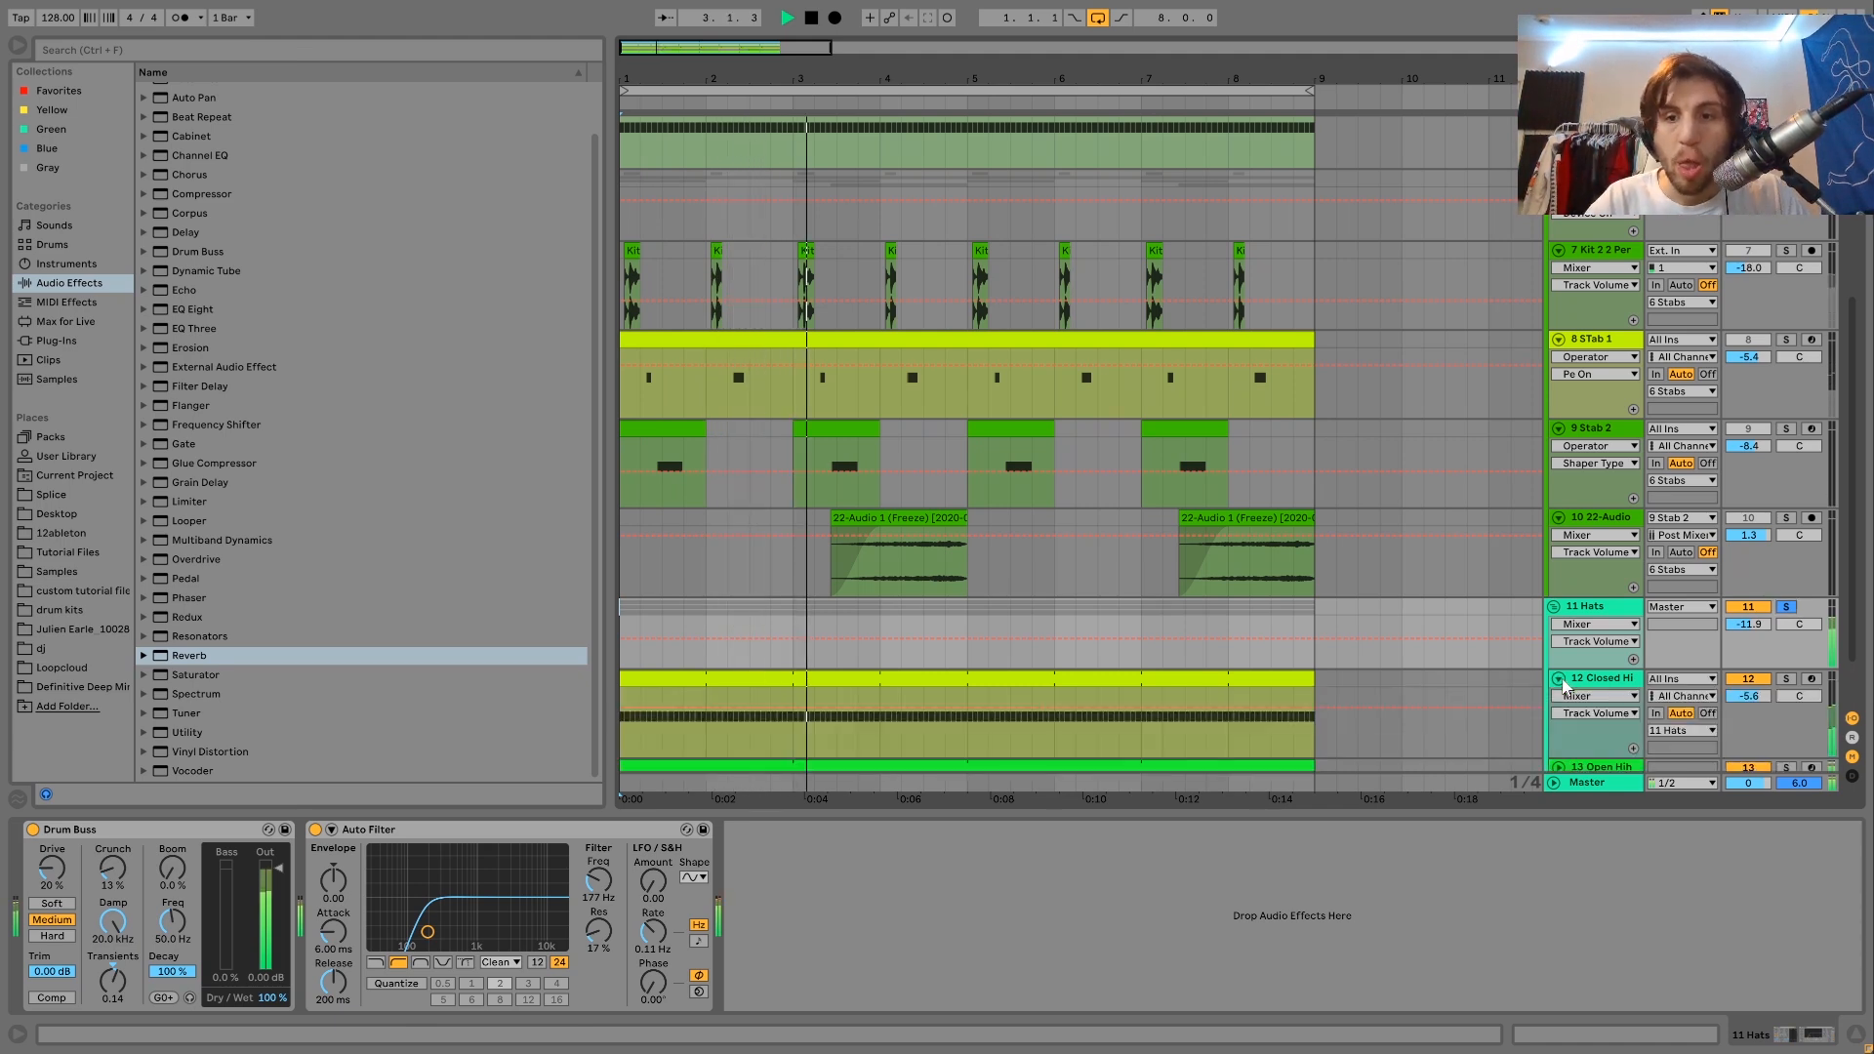
{"action": "scroll", "coordinate": [1562, 680], "scroll_direction": "down", "scroll_amount": 2}
{"action": "key", "text": "space"}
{"action": "left_click", "coordinate": [1559, 697]}
{"action": "scroll", "coordinate": [1561, 703], "scroll_direction": "down", "scroll_amount": 2}
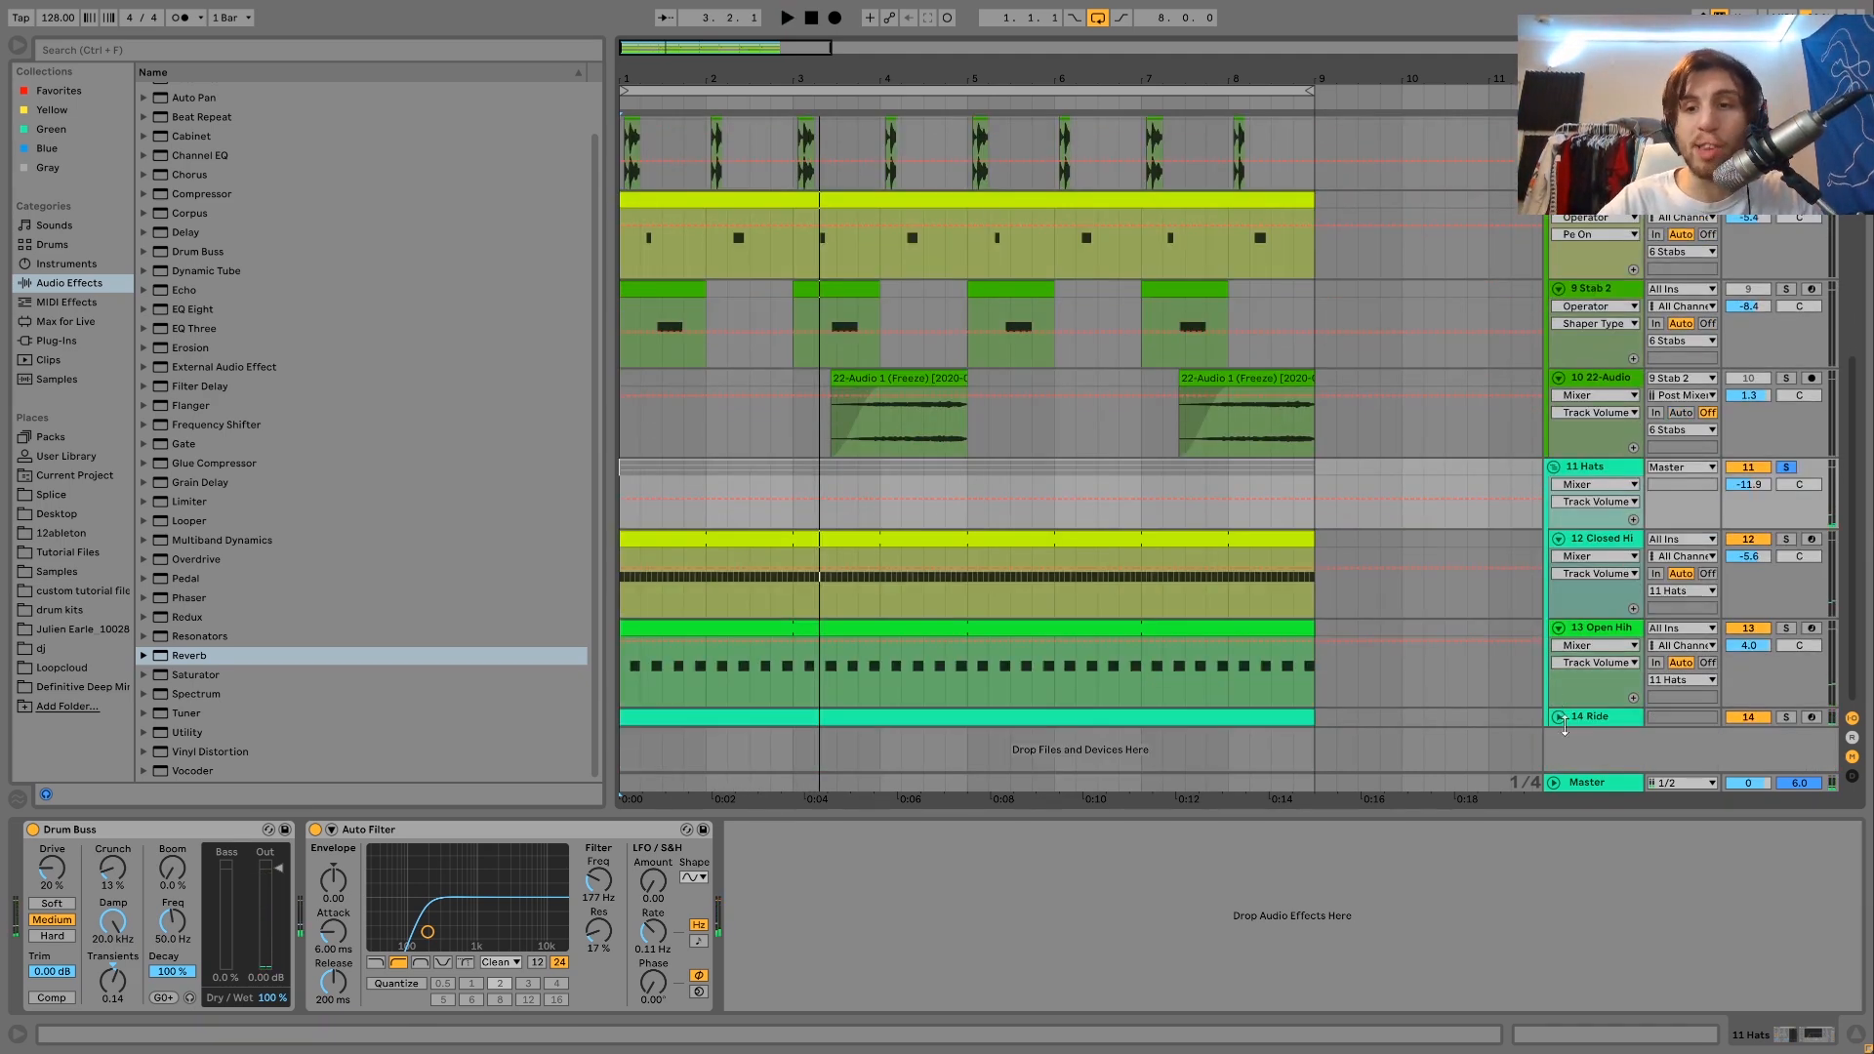
{"action": "left_click", "coordinate": [1558, 716]}
Solo the 12 Closed Hihat track, play it and show its sampler device.
{"action": "left_click", "coordinate": [1785, 538]}
{"action": "key", "text": "space"}
{"action": "left_click", "coordinate": [1600, 539]}
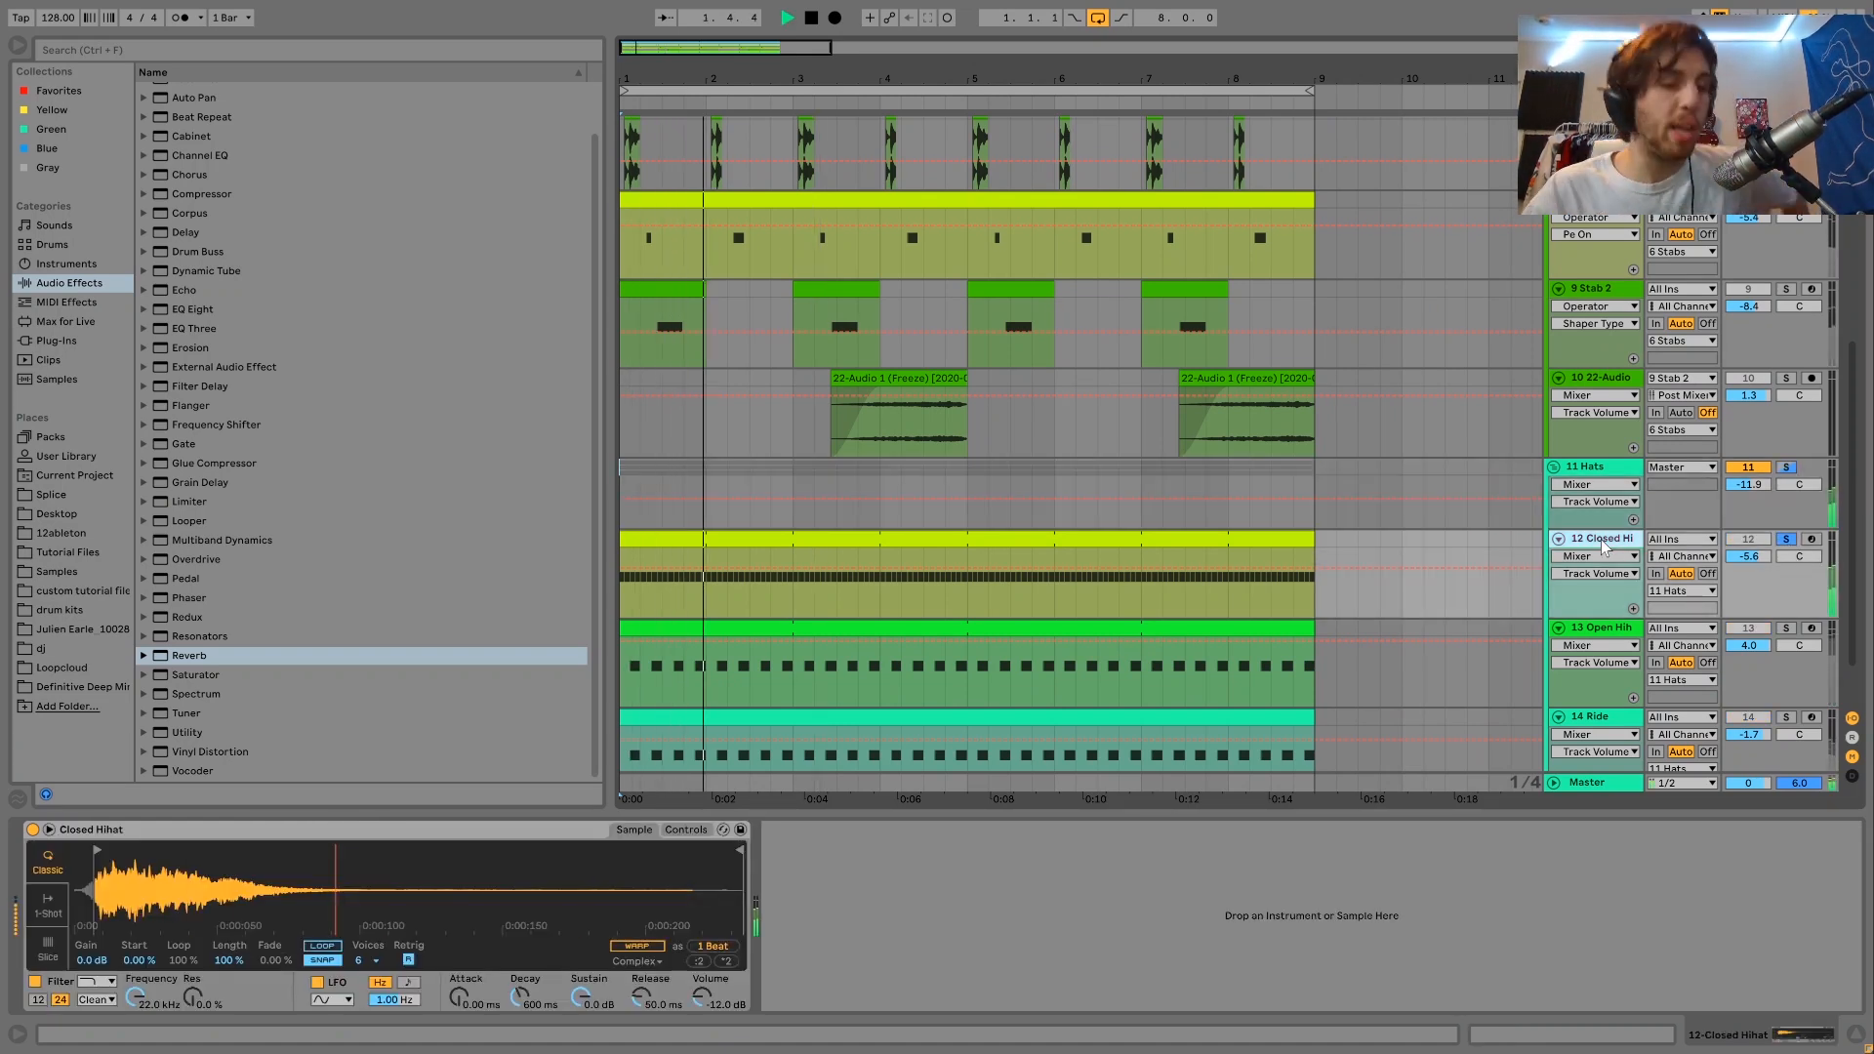
{"action": "key", "text": "space"}
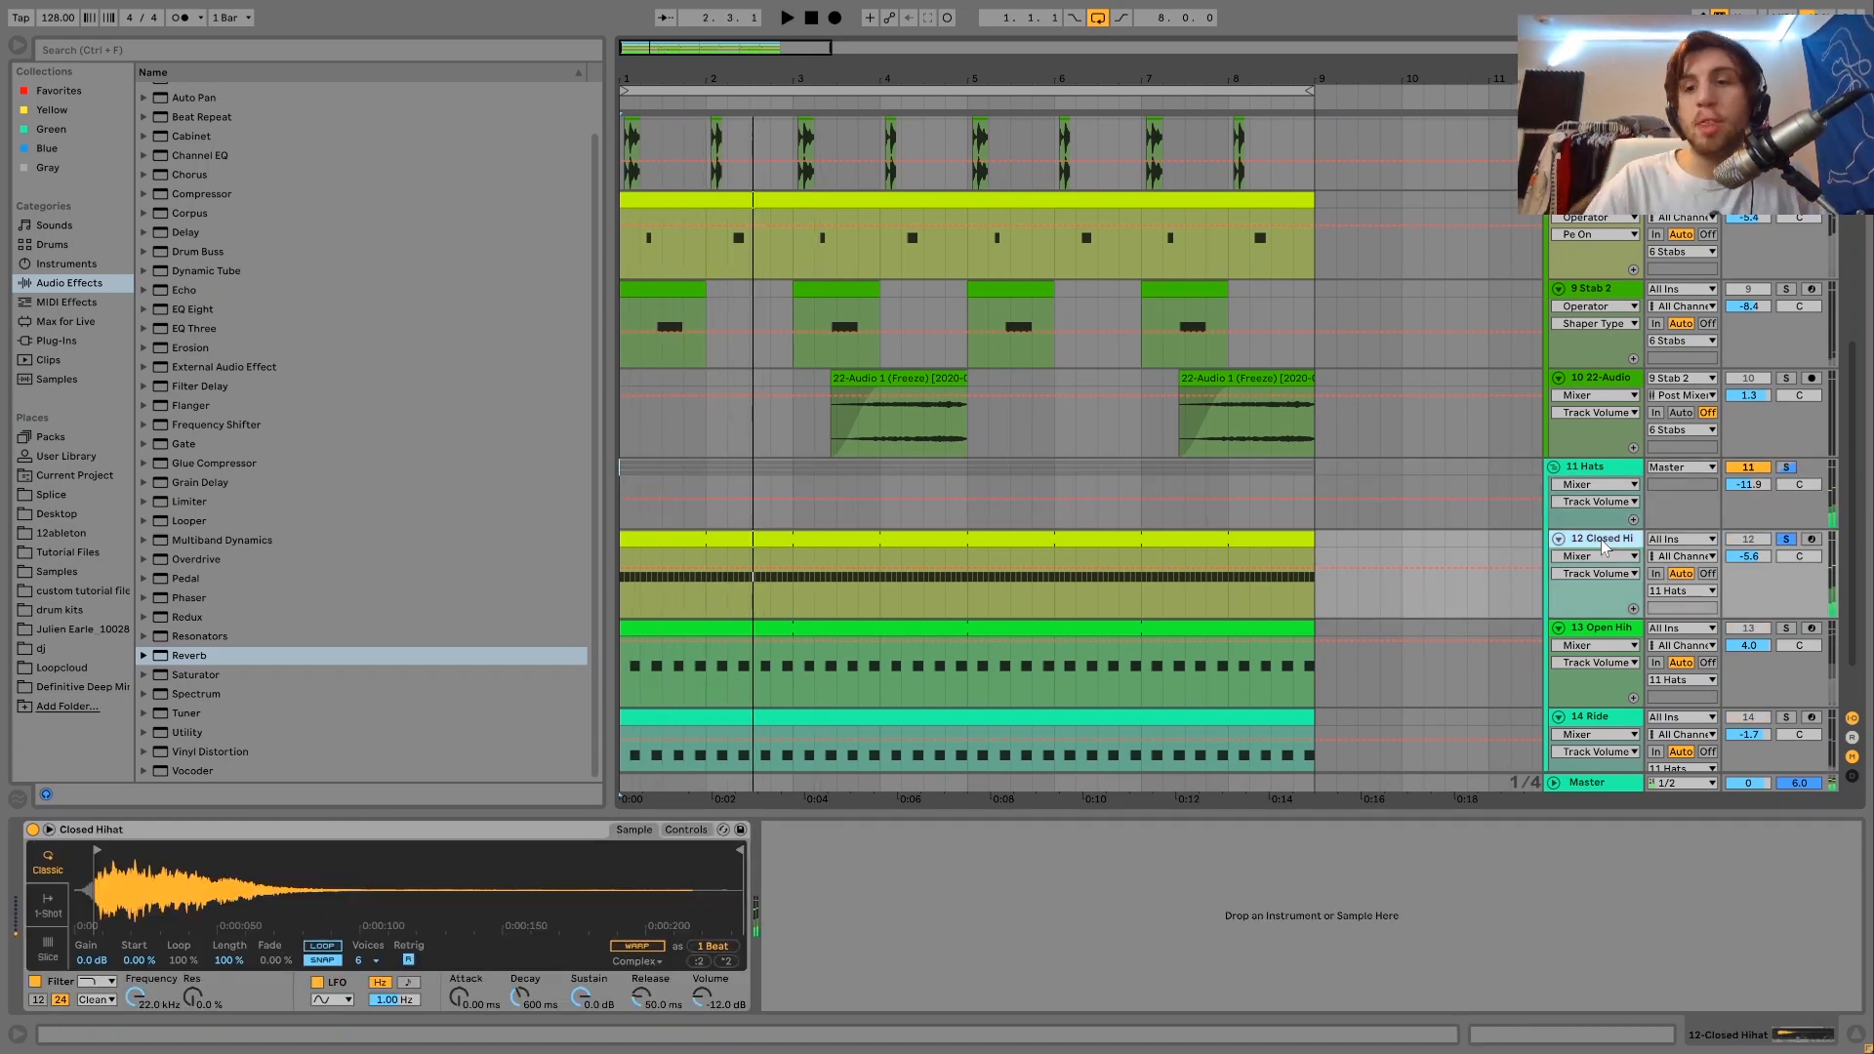
Solo the 13 Open Hihat track, show its sampler and Auto Filter devices and play it.
{"action": "left_click", "coordinate": [1786, 628]}
{"action": "left_click", "coordinate": [1627, 639]}
{"action": "key", "text": "space"}
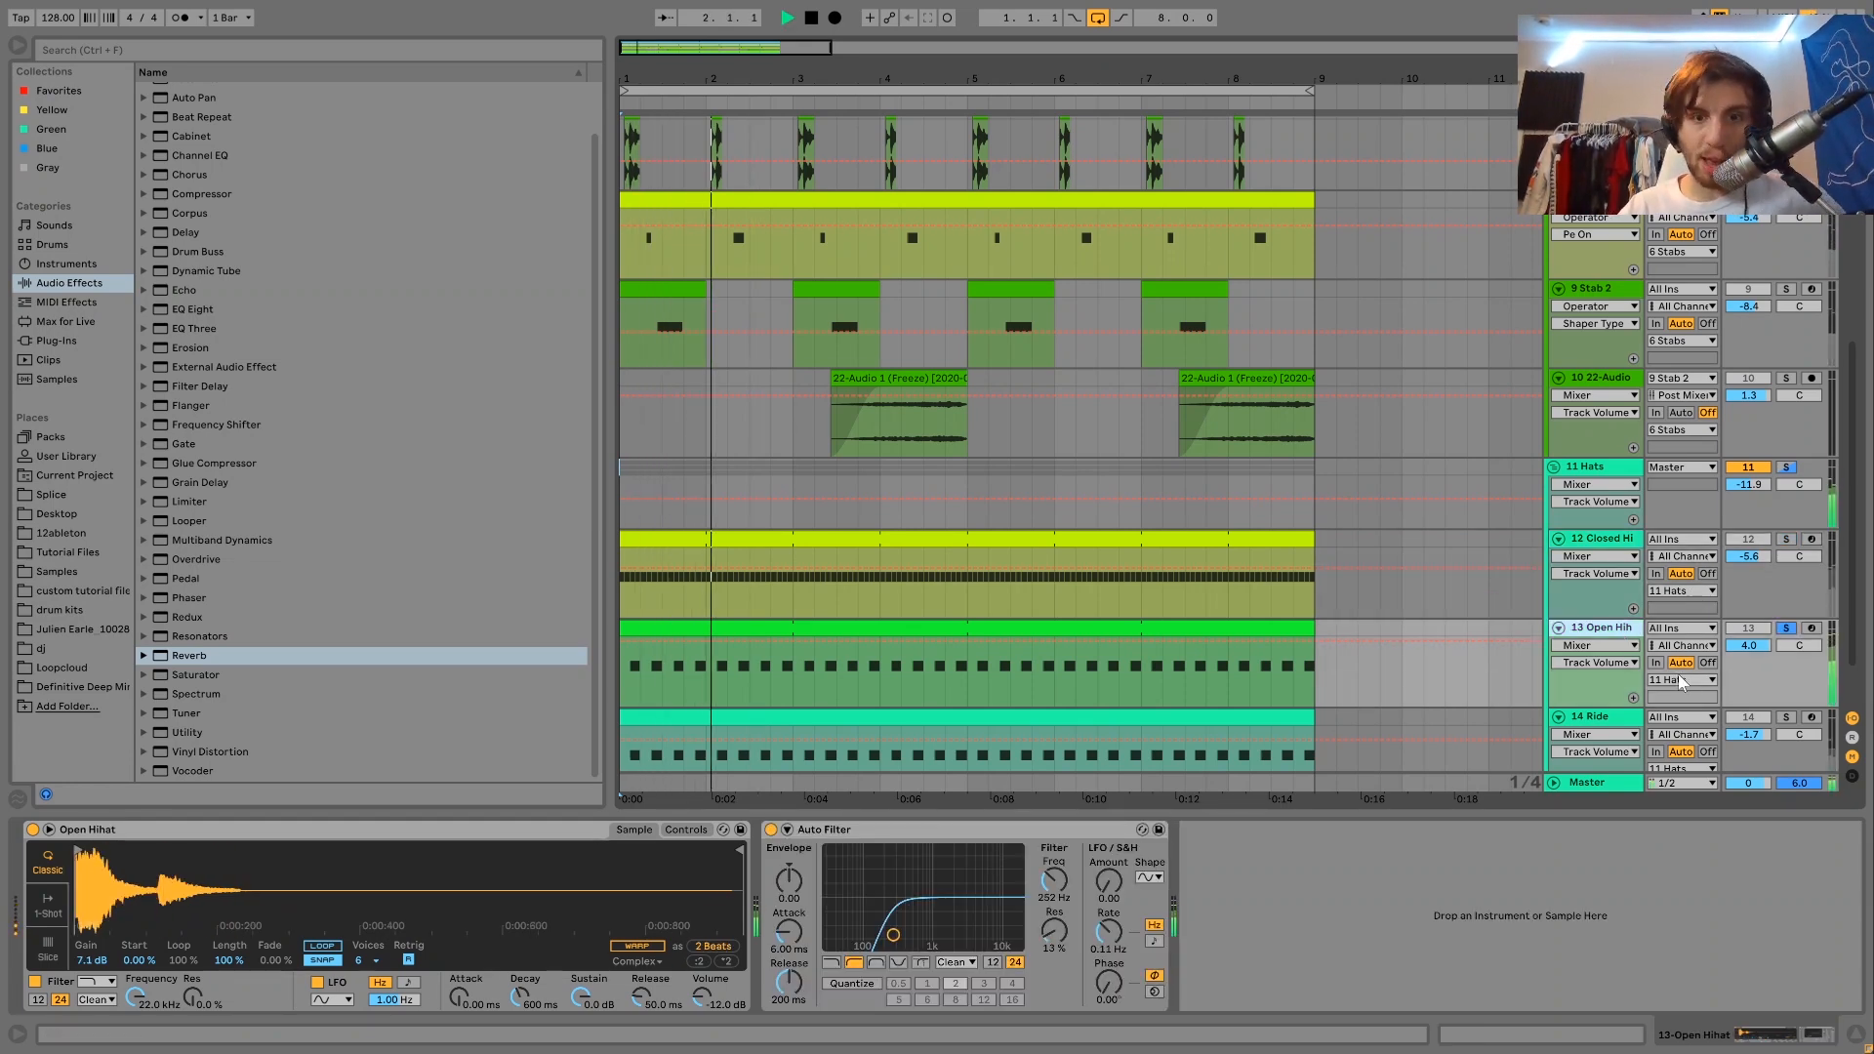
Solo the 14 Ride track during playback and show its device chain.
{"action": "left_click", "coordinate": [1785, 716]}
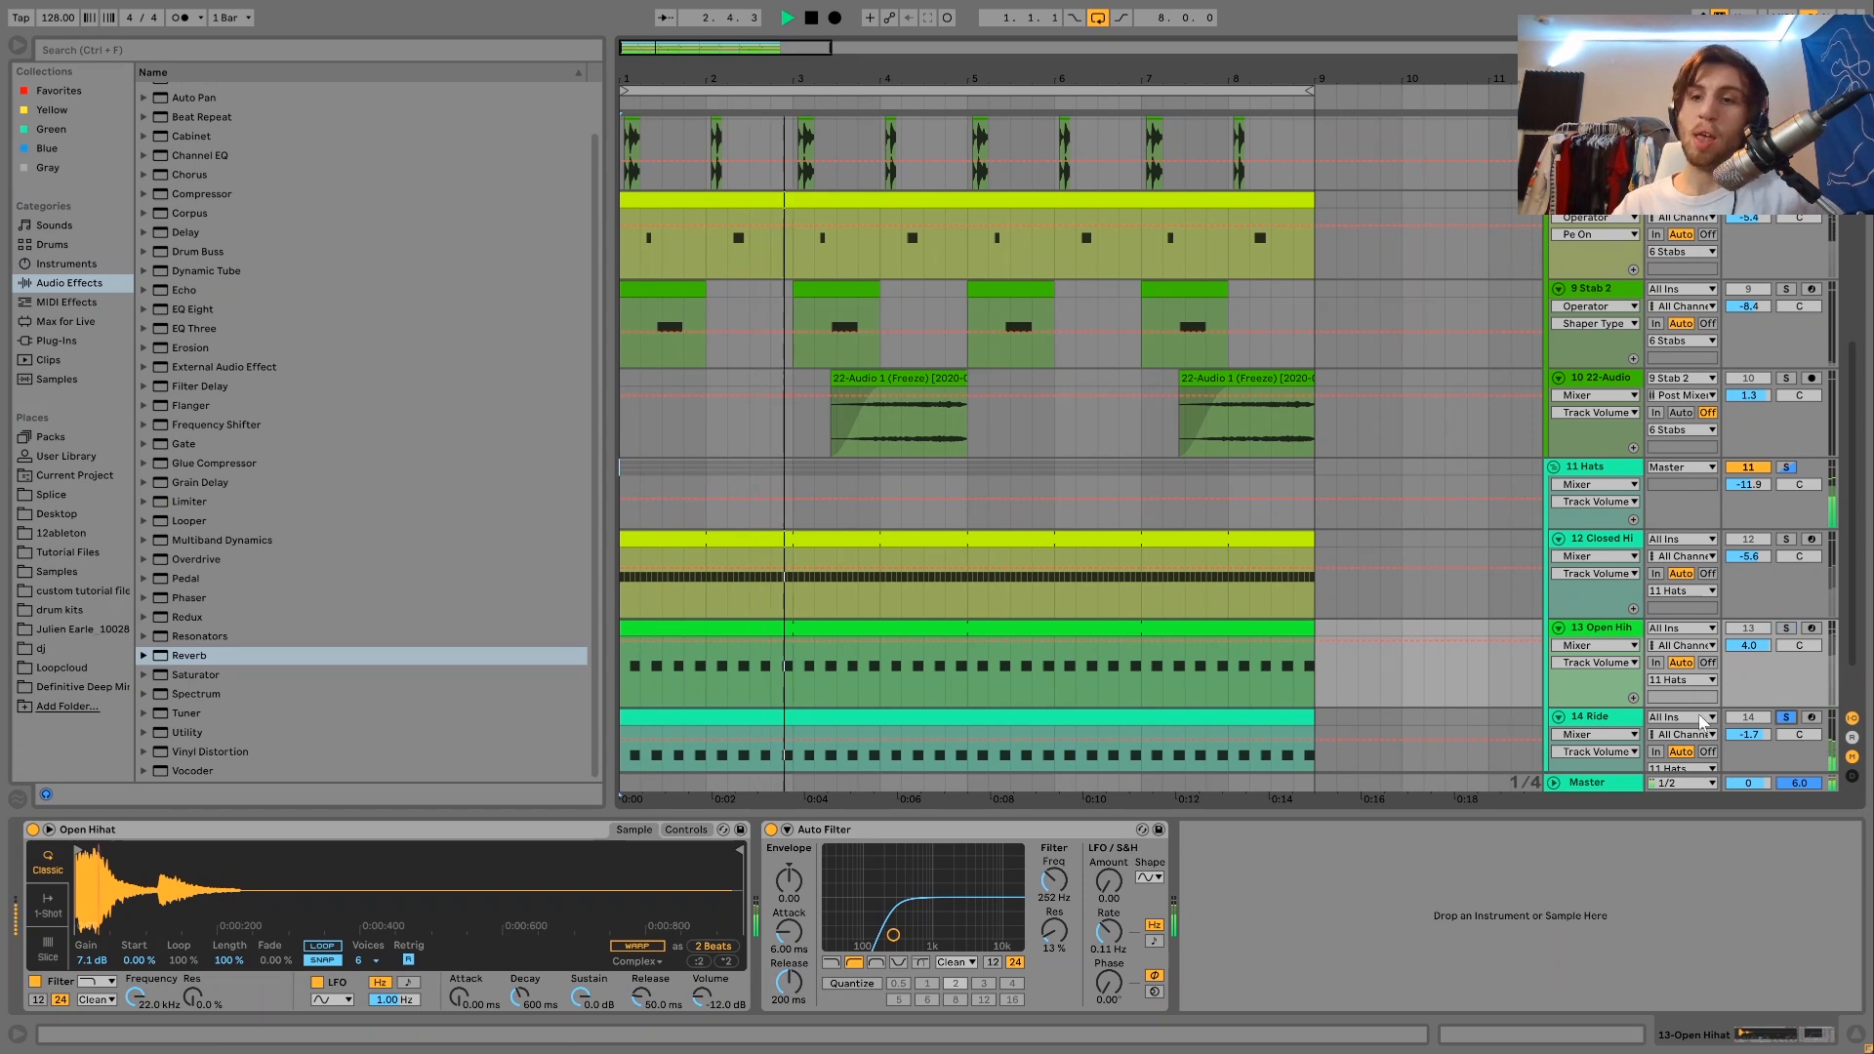
{"action": "left_click", "coordinate": [1596, 718]}
{"action": "key", "text": "space"}
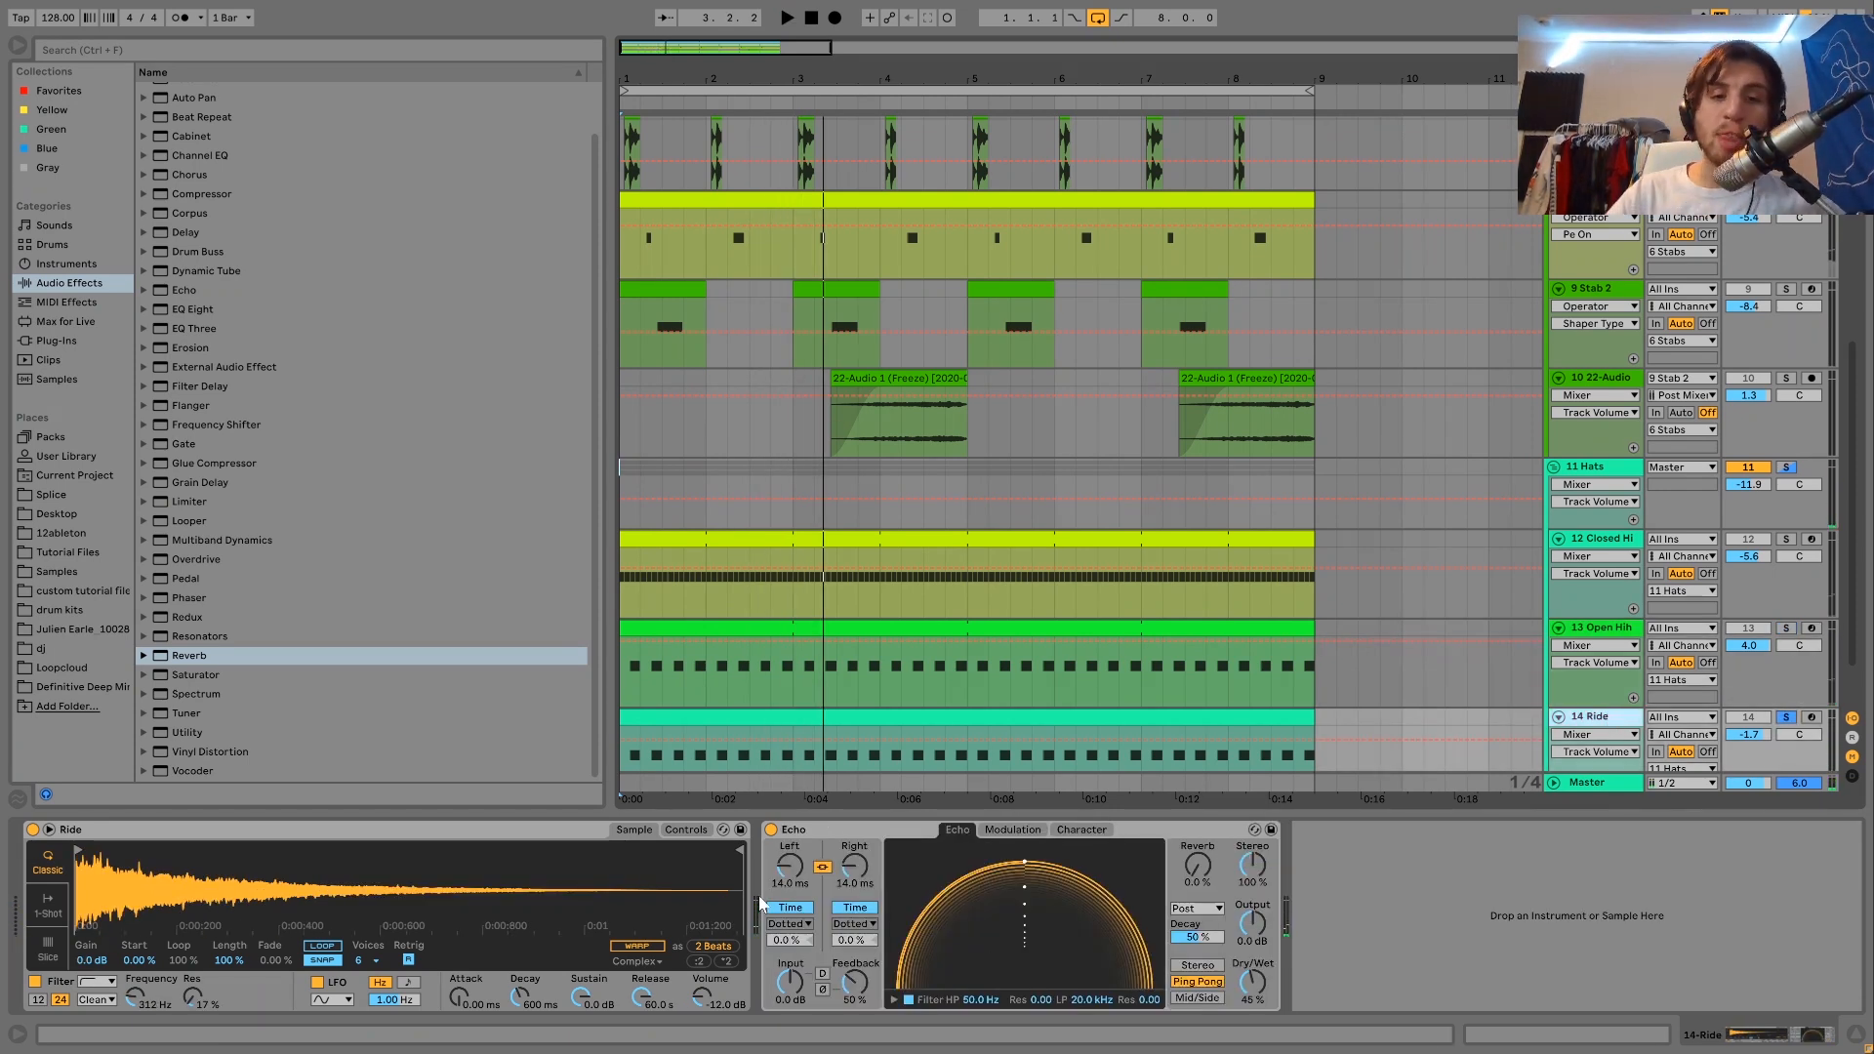
Compare the soloed Ride's playback with its Echo switched off and on, leaving Echo enabled.
{"action": "left_click", "coordinate": [772, 830]}
{"action": "left_click", "coordinate": [772, 830]}
{"action": "key", "text": "space"}
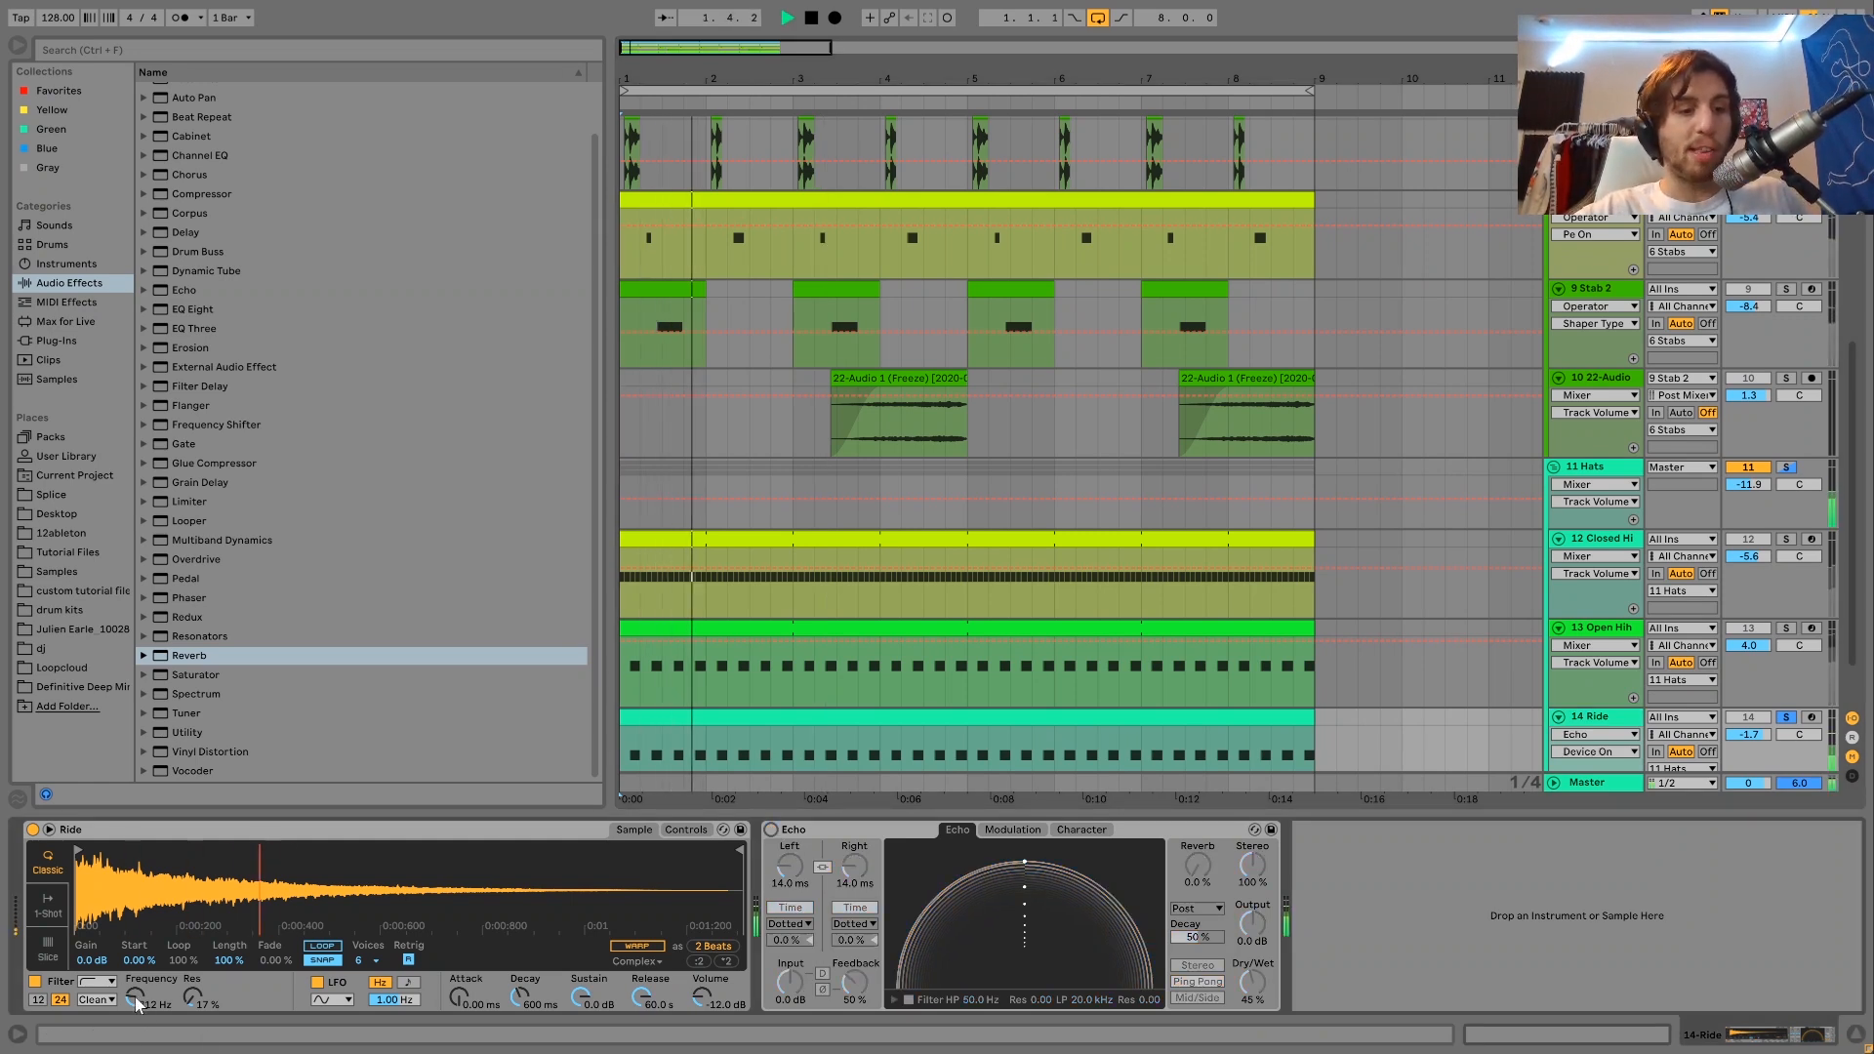
{"action": "key", "text": "space"}
{"action": "left_click", "coordinate": [772, 830]}
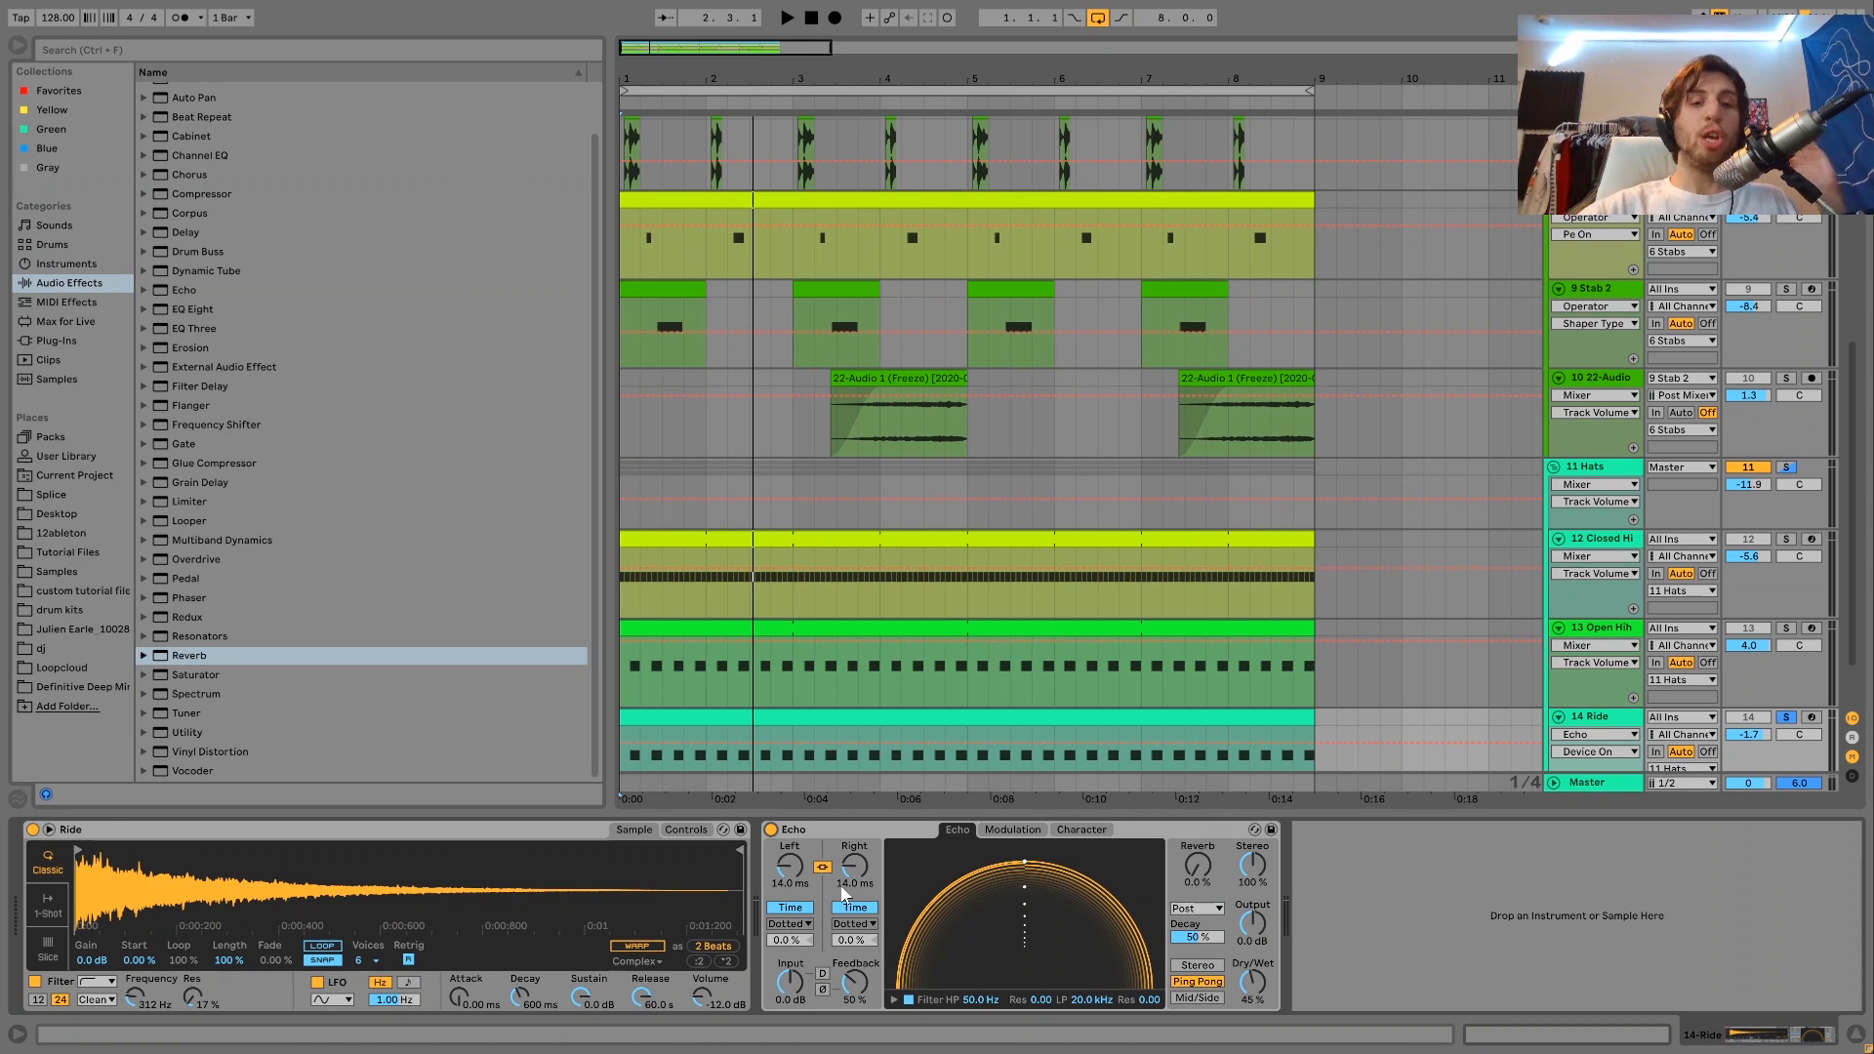
{"action": "key", "text": "space"}
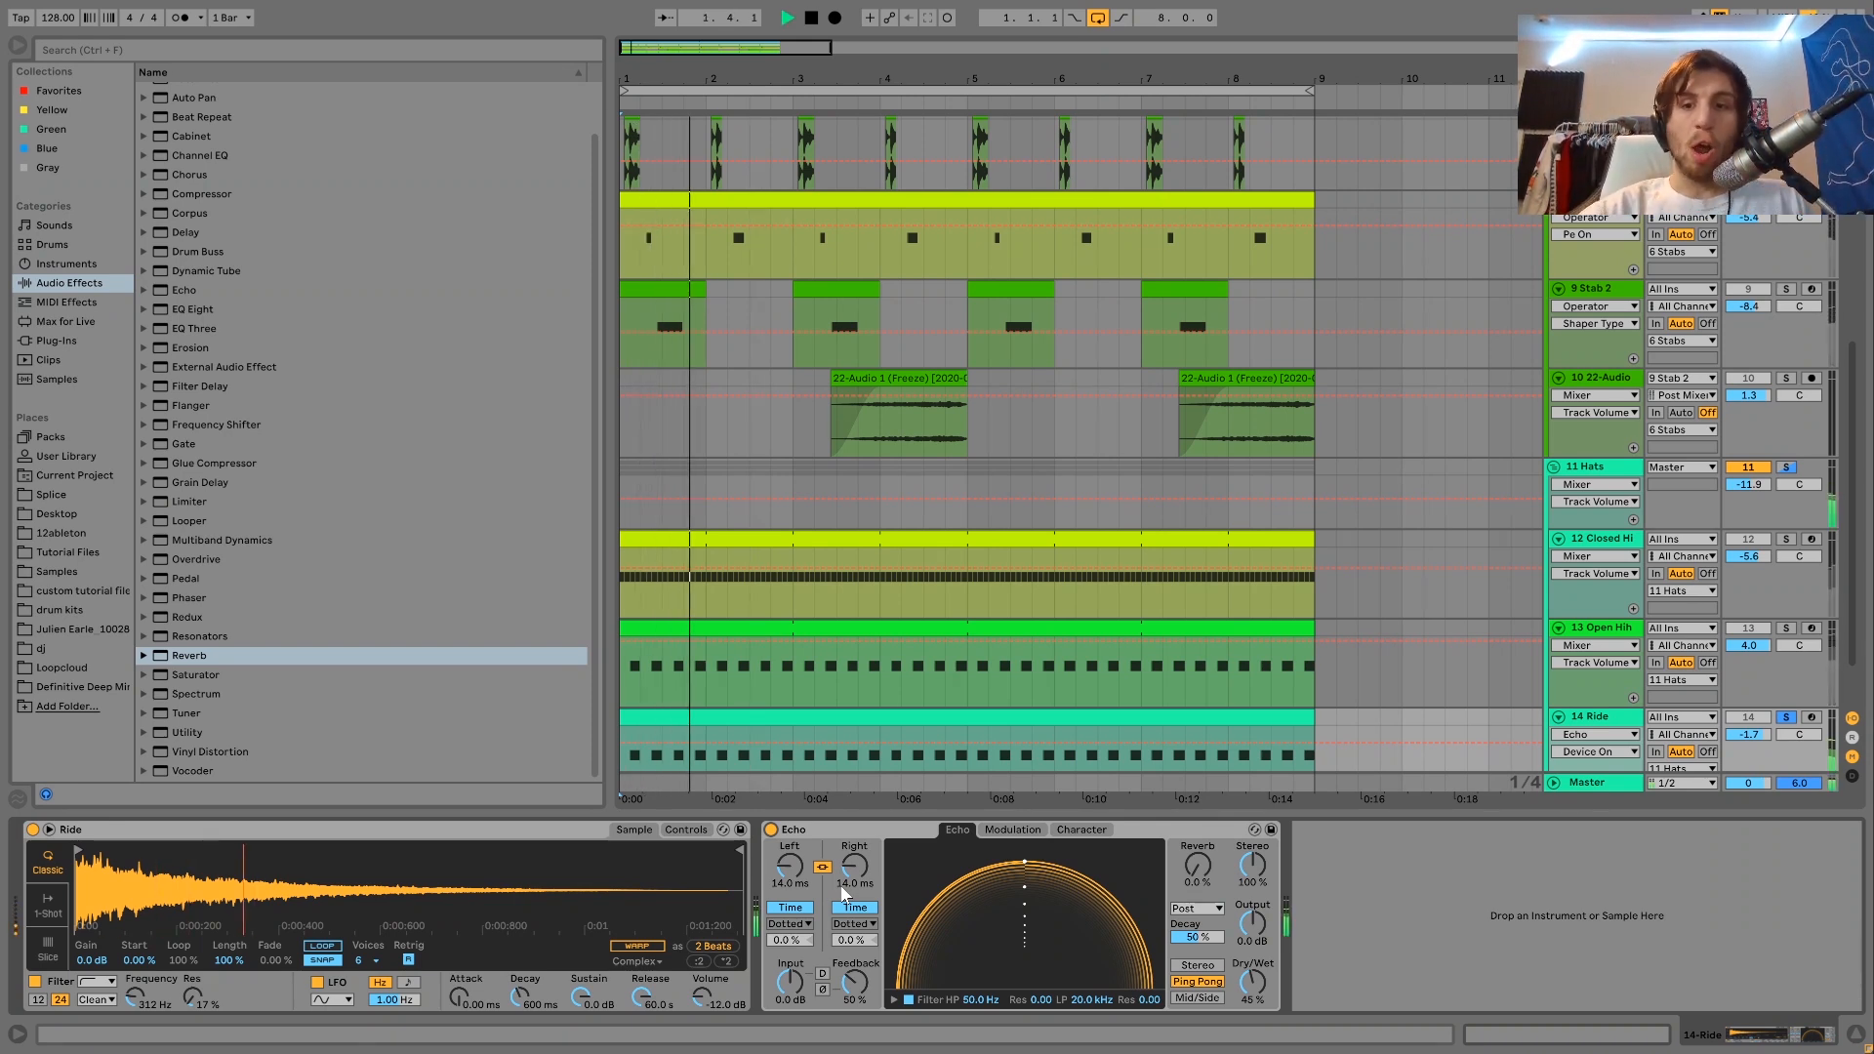
{"action": "key", "text": "space"}
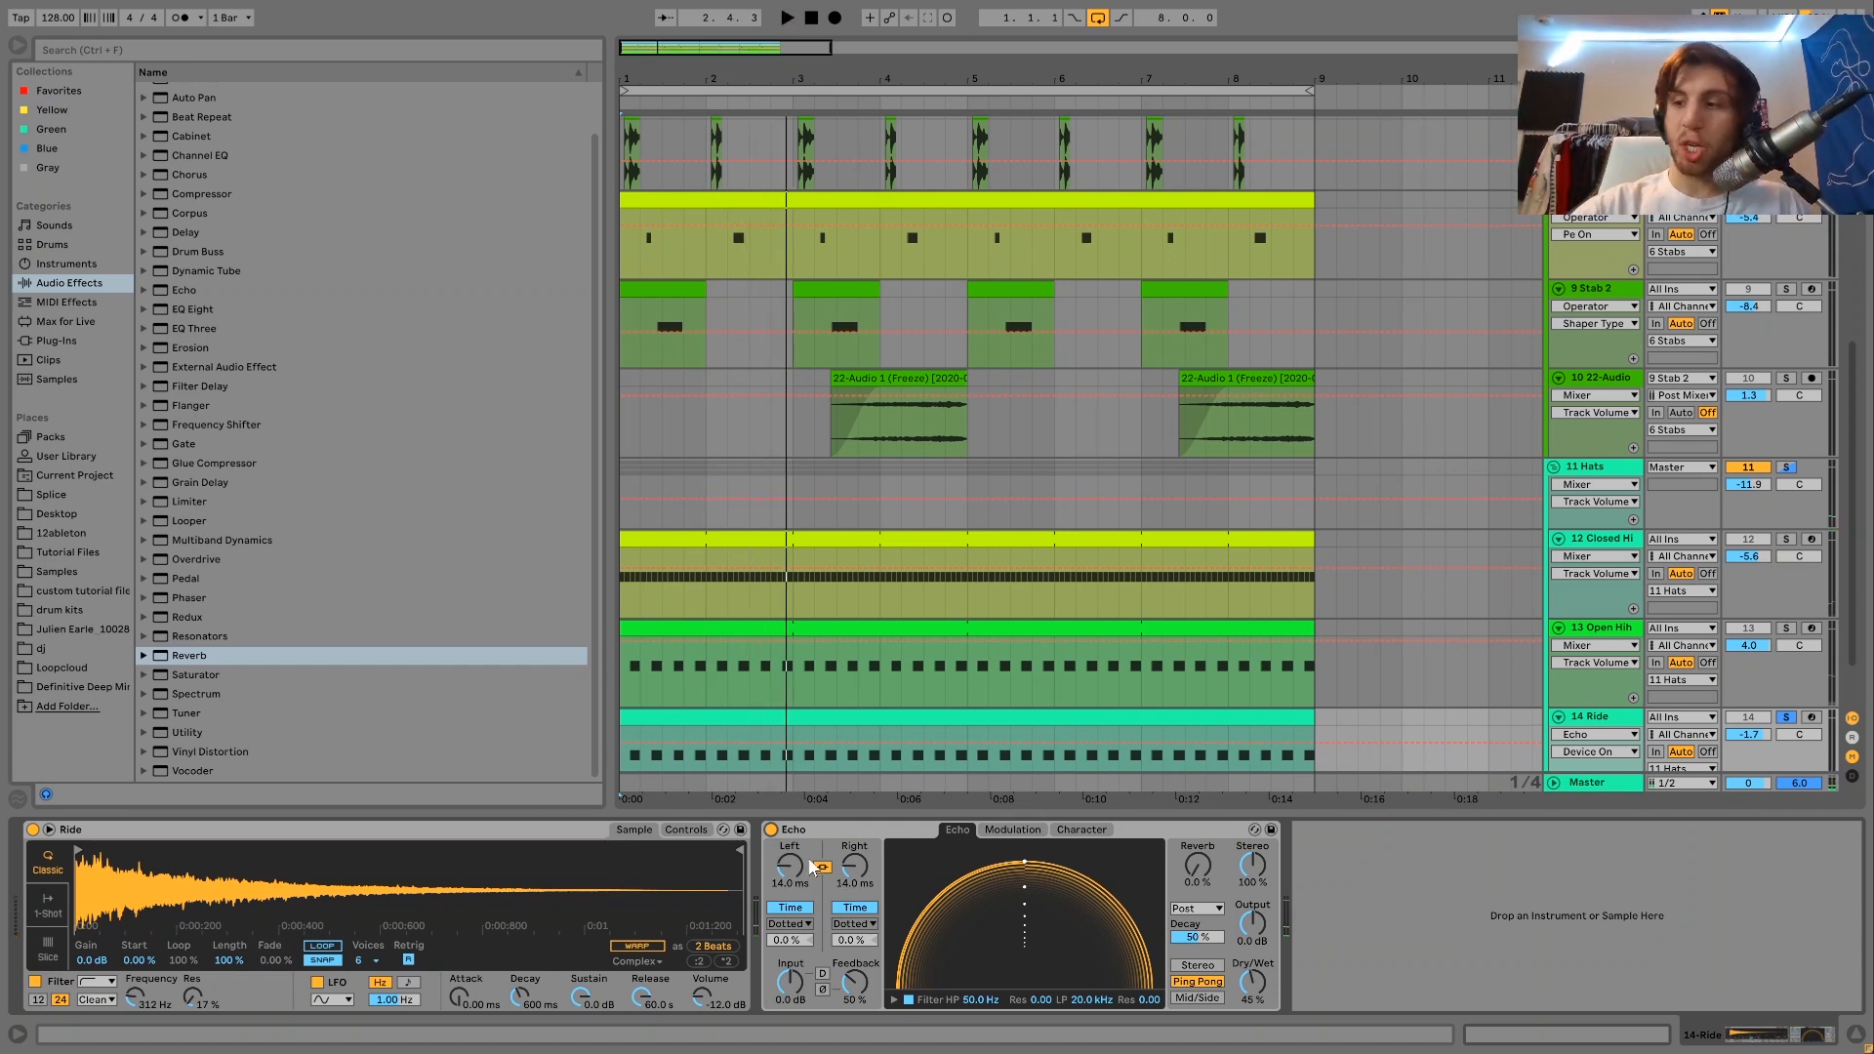
{"action": "left_click", "coordinate": [771, 828]}
{"action": "key", "text": "space"}
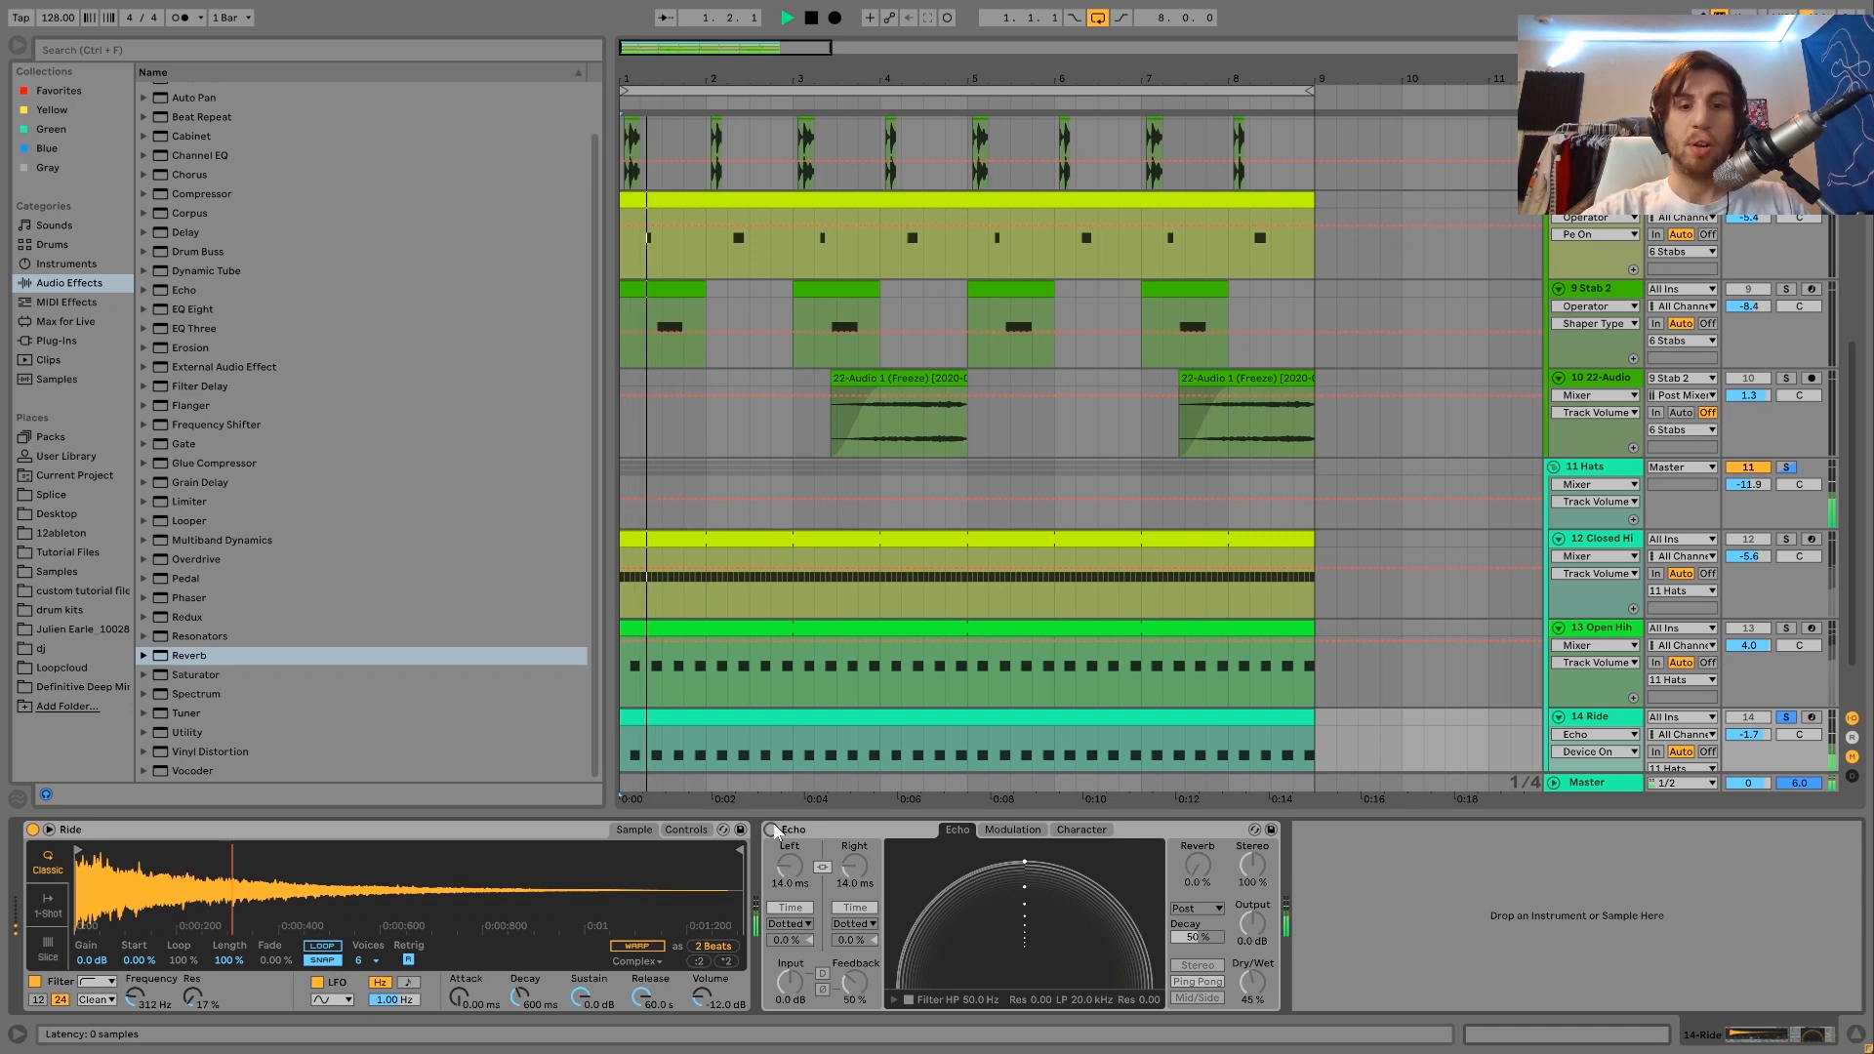
{"action": "left_click", "coordinate": [771, 828]}
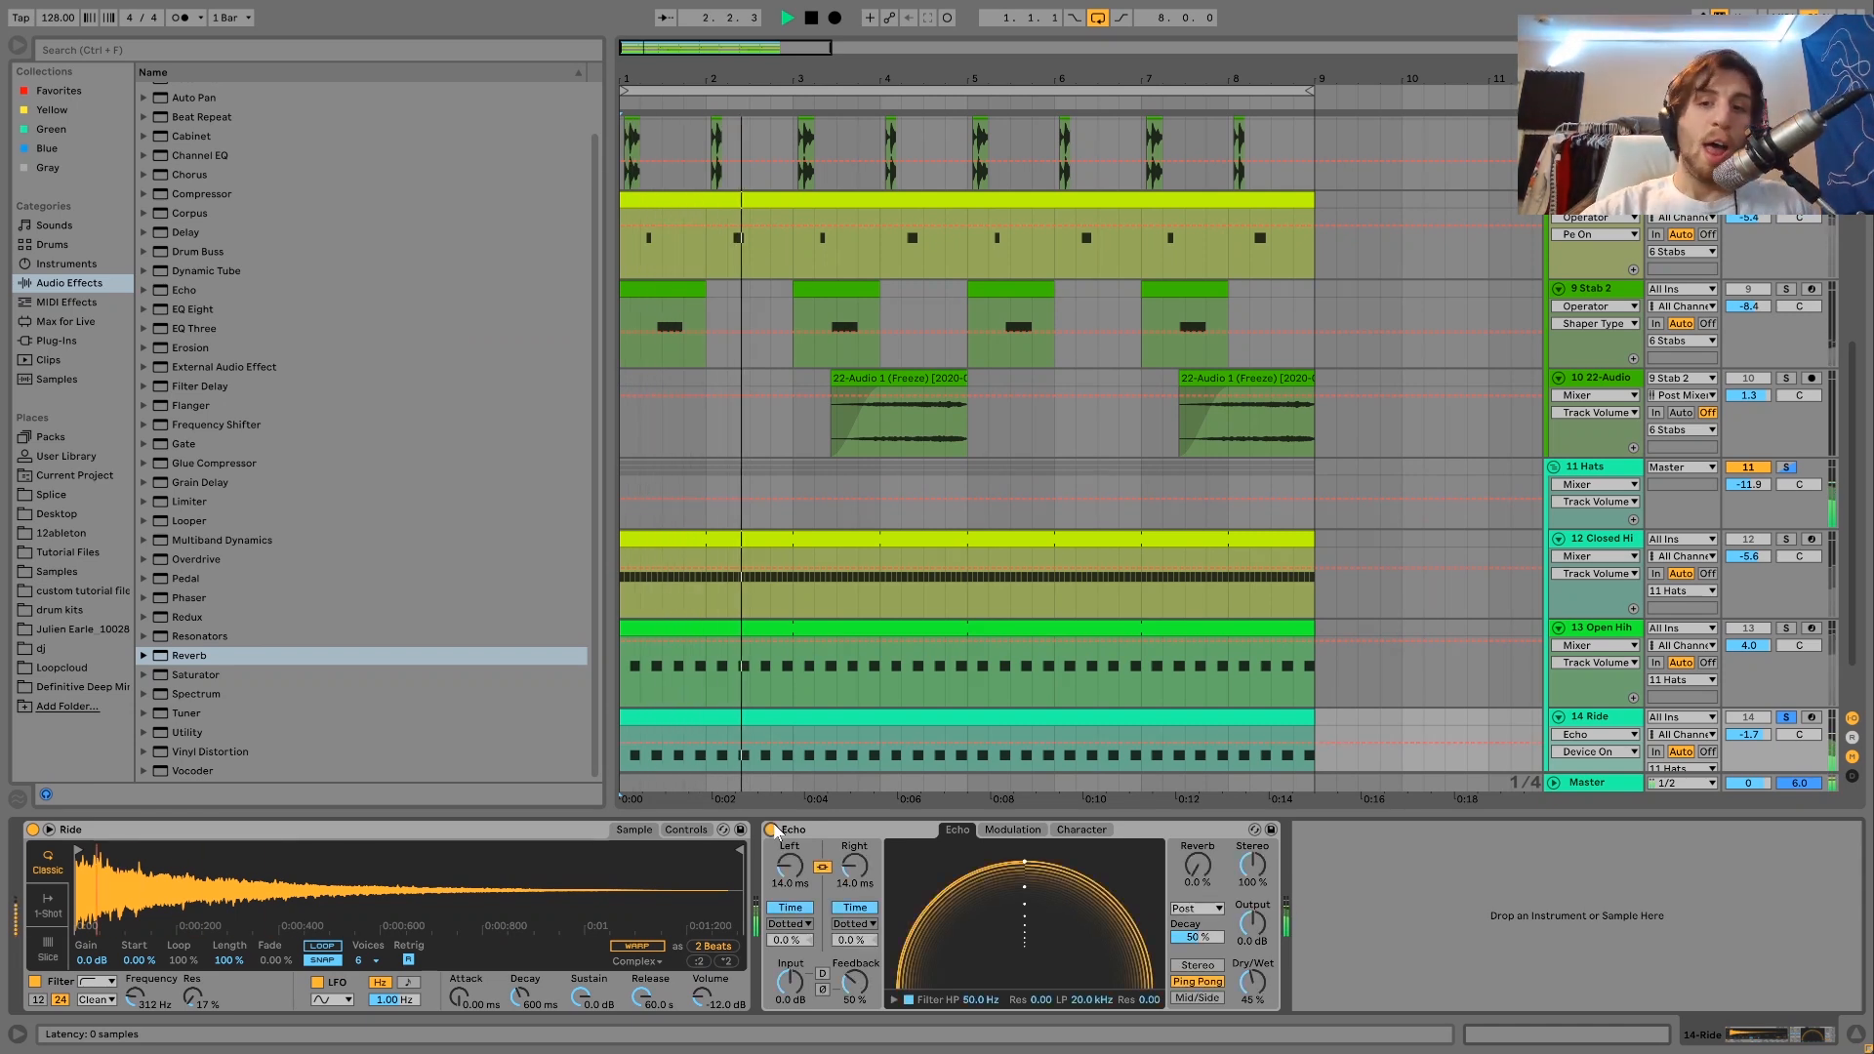
{"action": "key", "text": "space"}
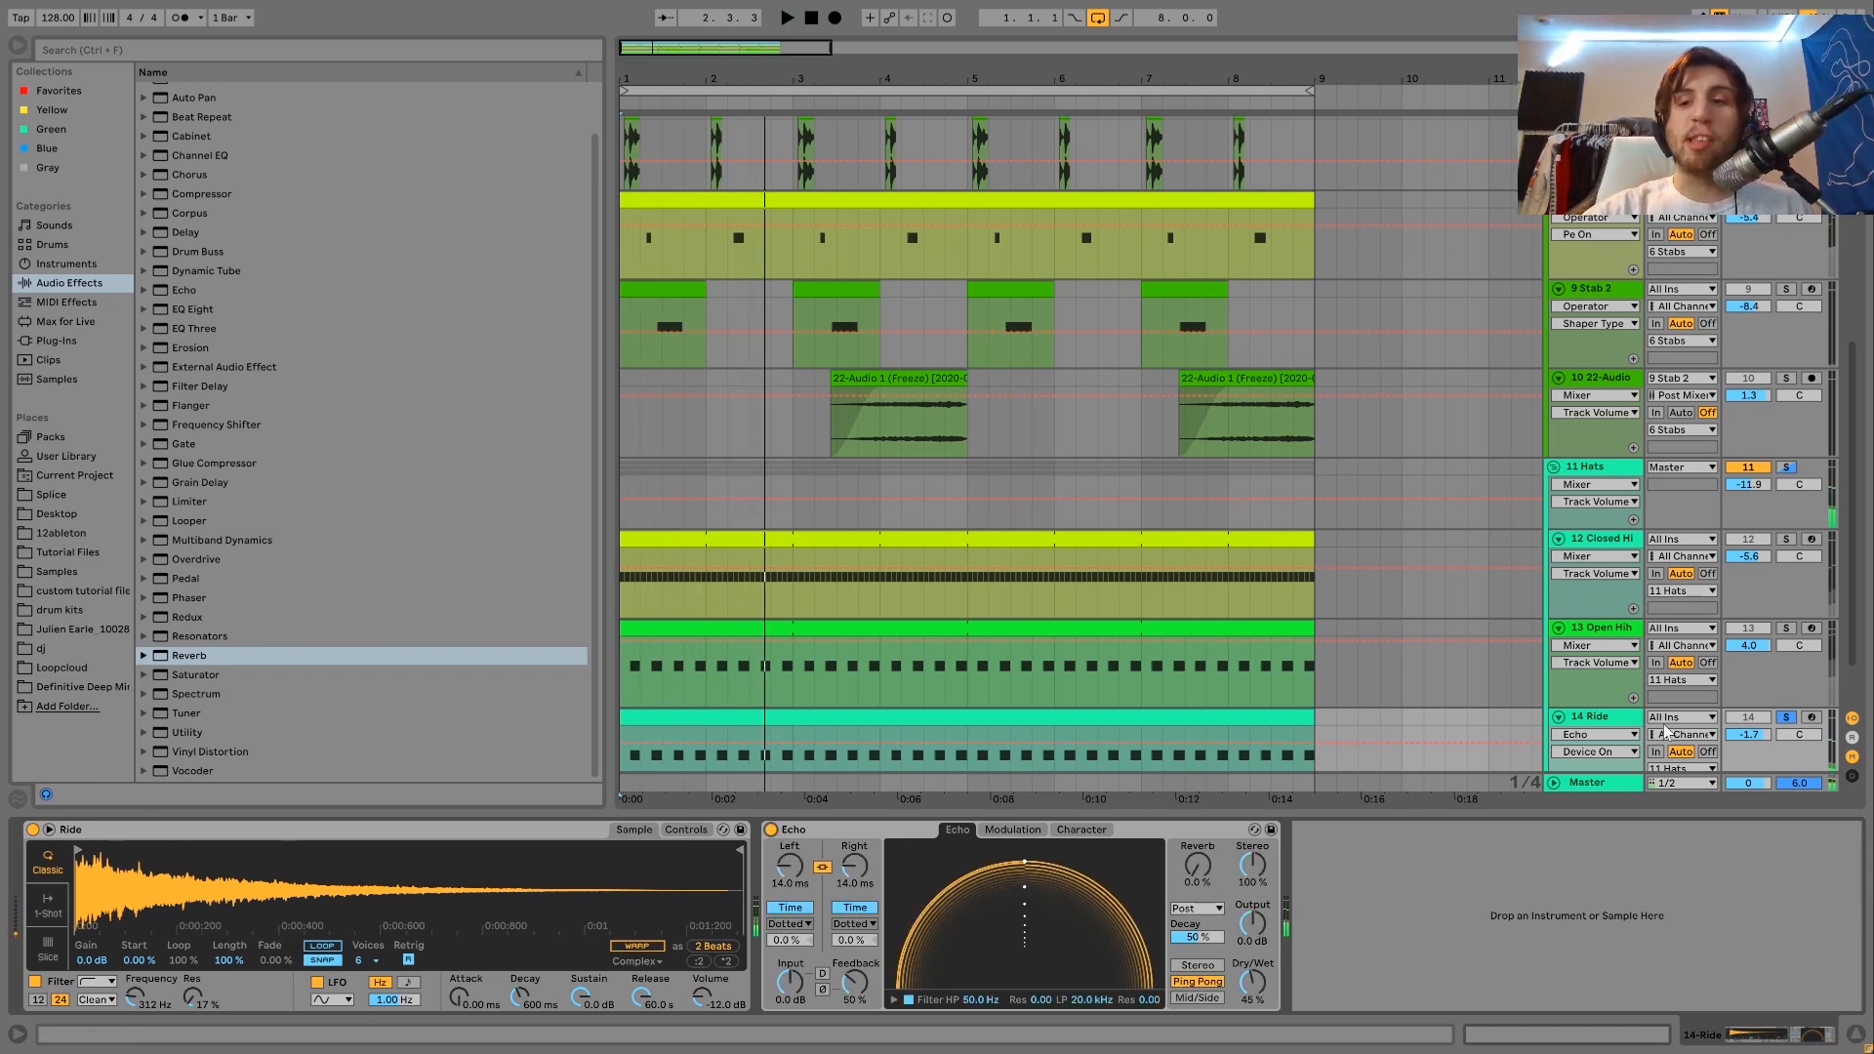
Clear the Ride track's solo and play the full arrangement from the start.
{"action": "left_click", "coordinate": [1786, 719]}
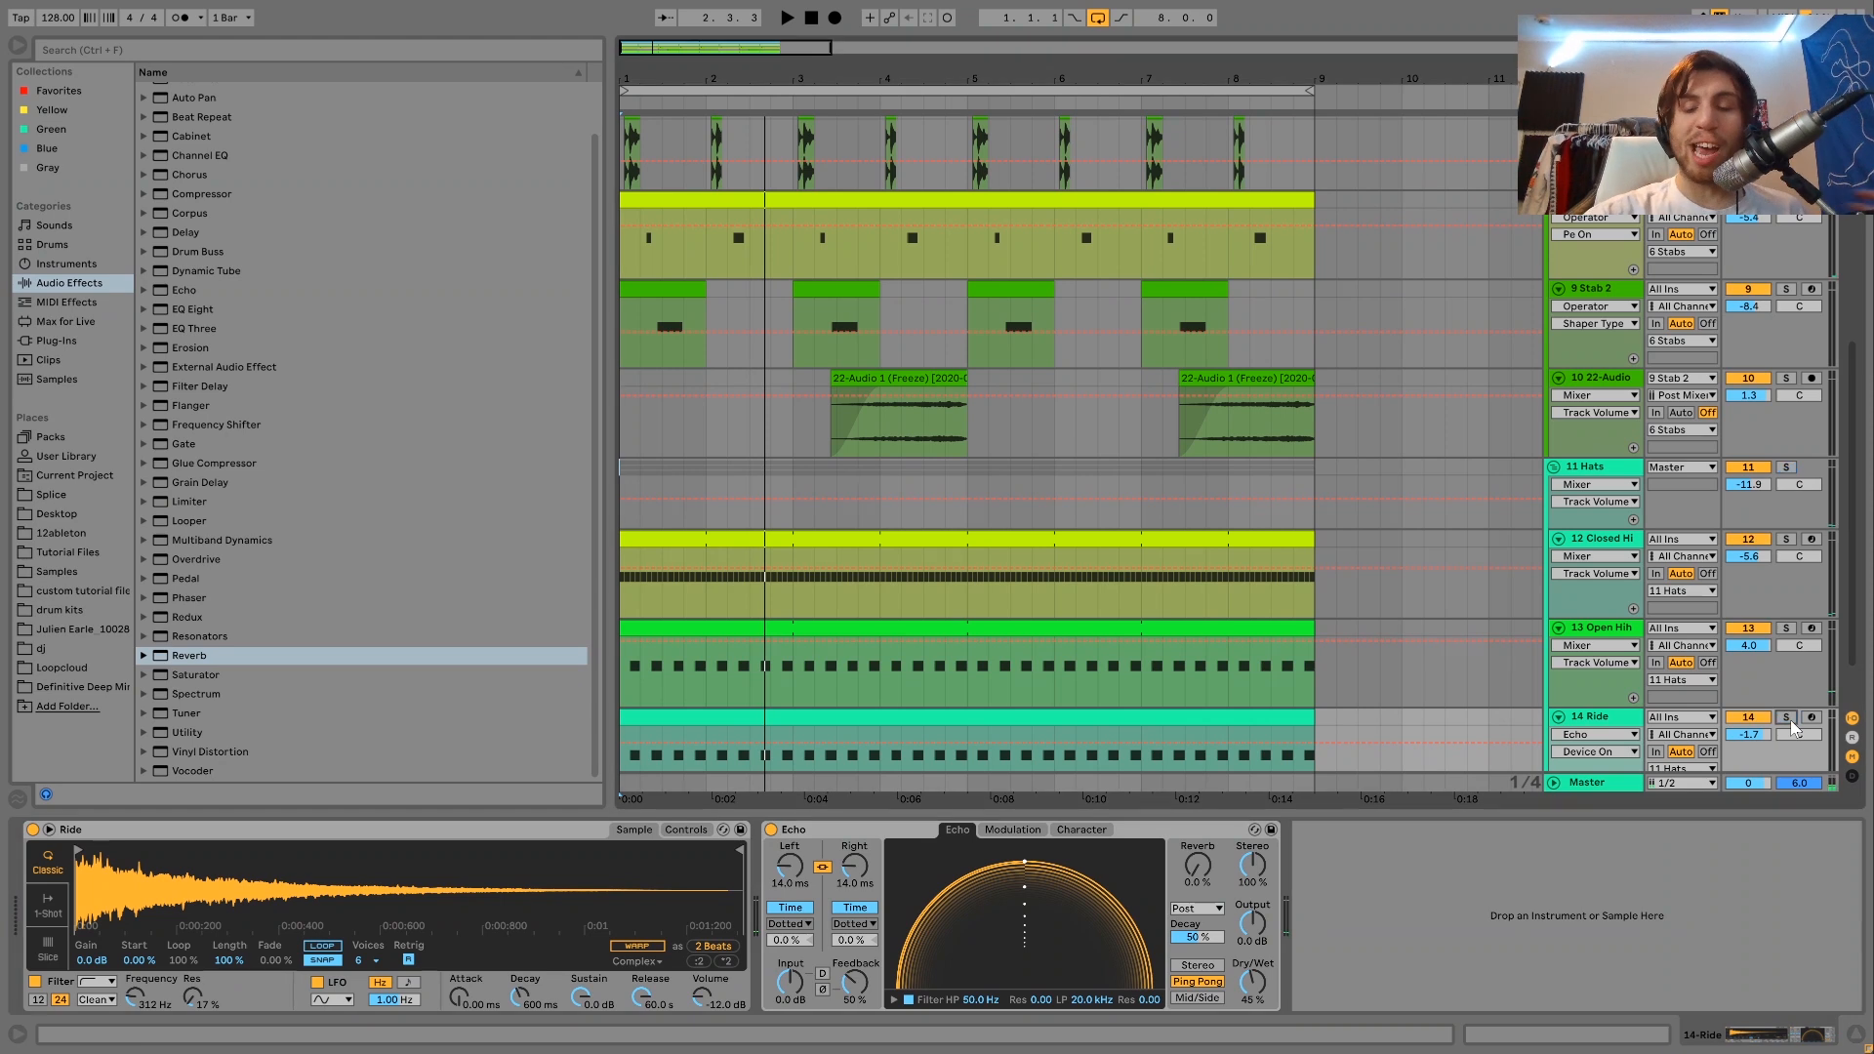
{"action": "left_click", "coordinate": [1591, 723]}
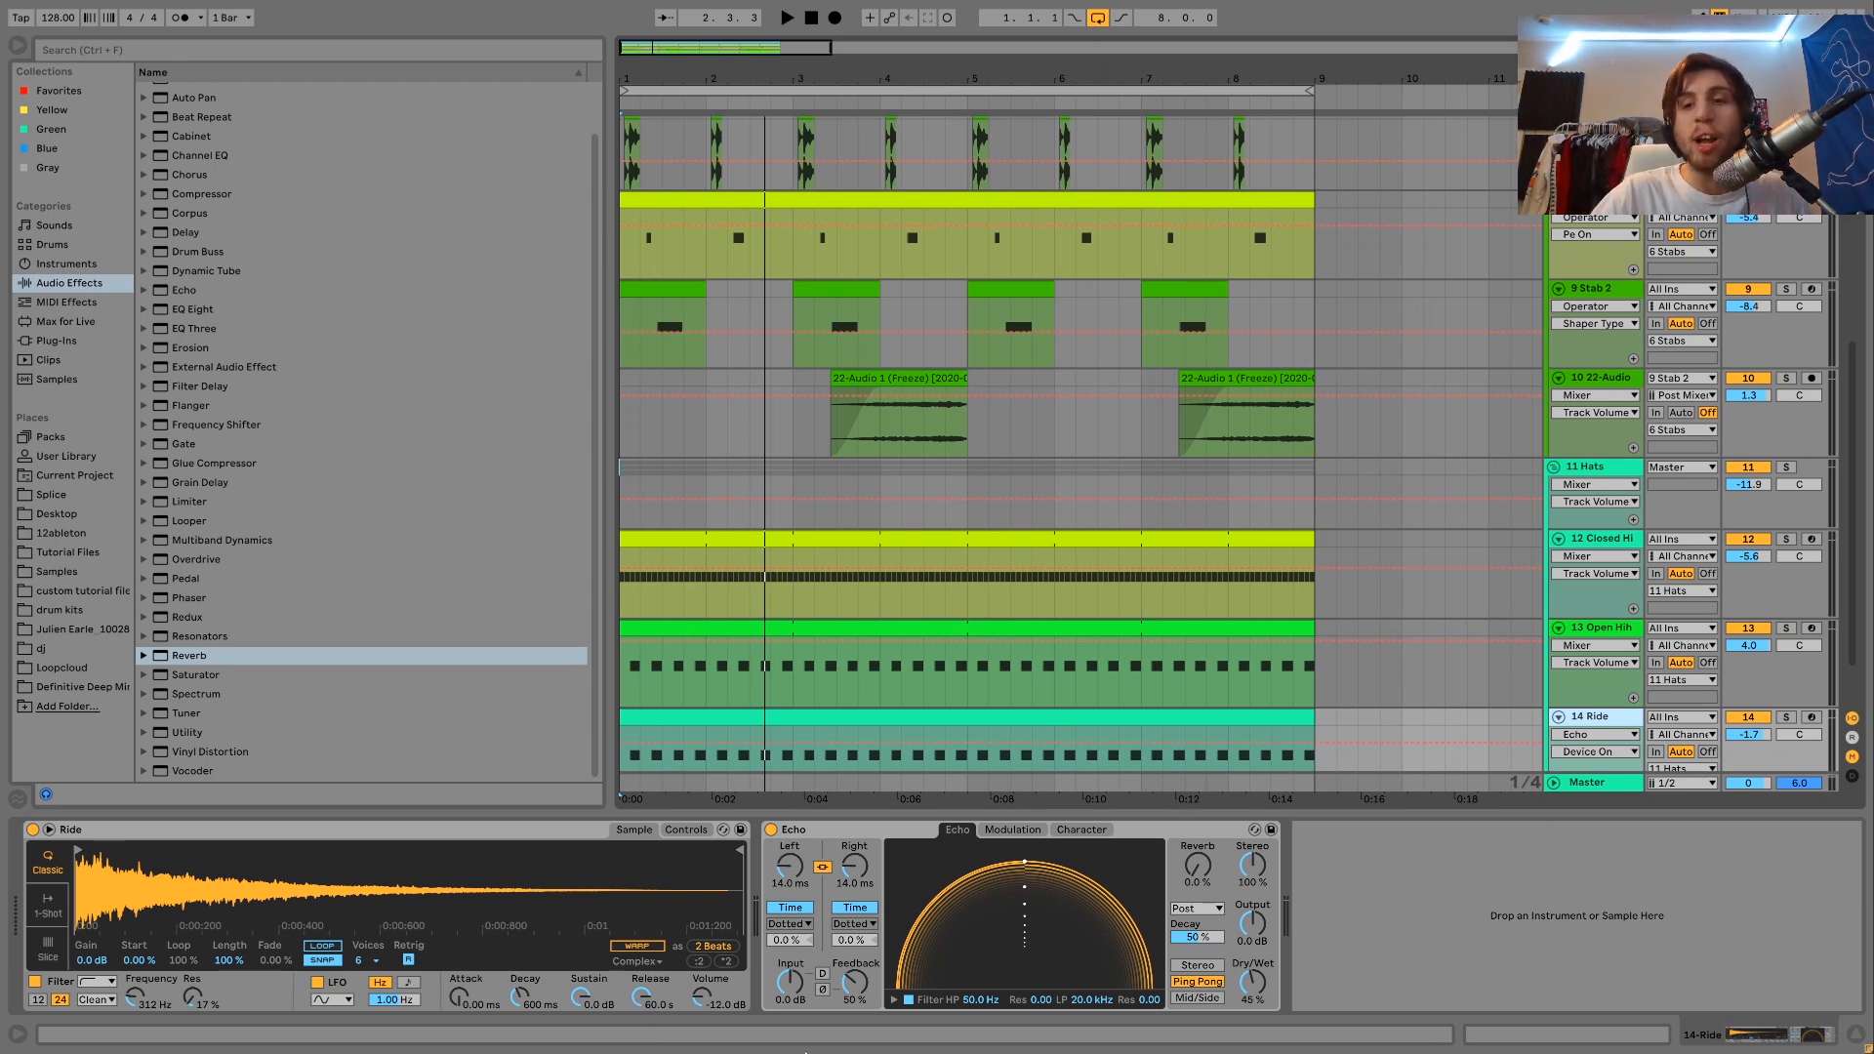
{"action": "key", "text": "space"}
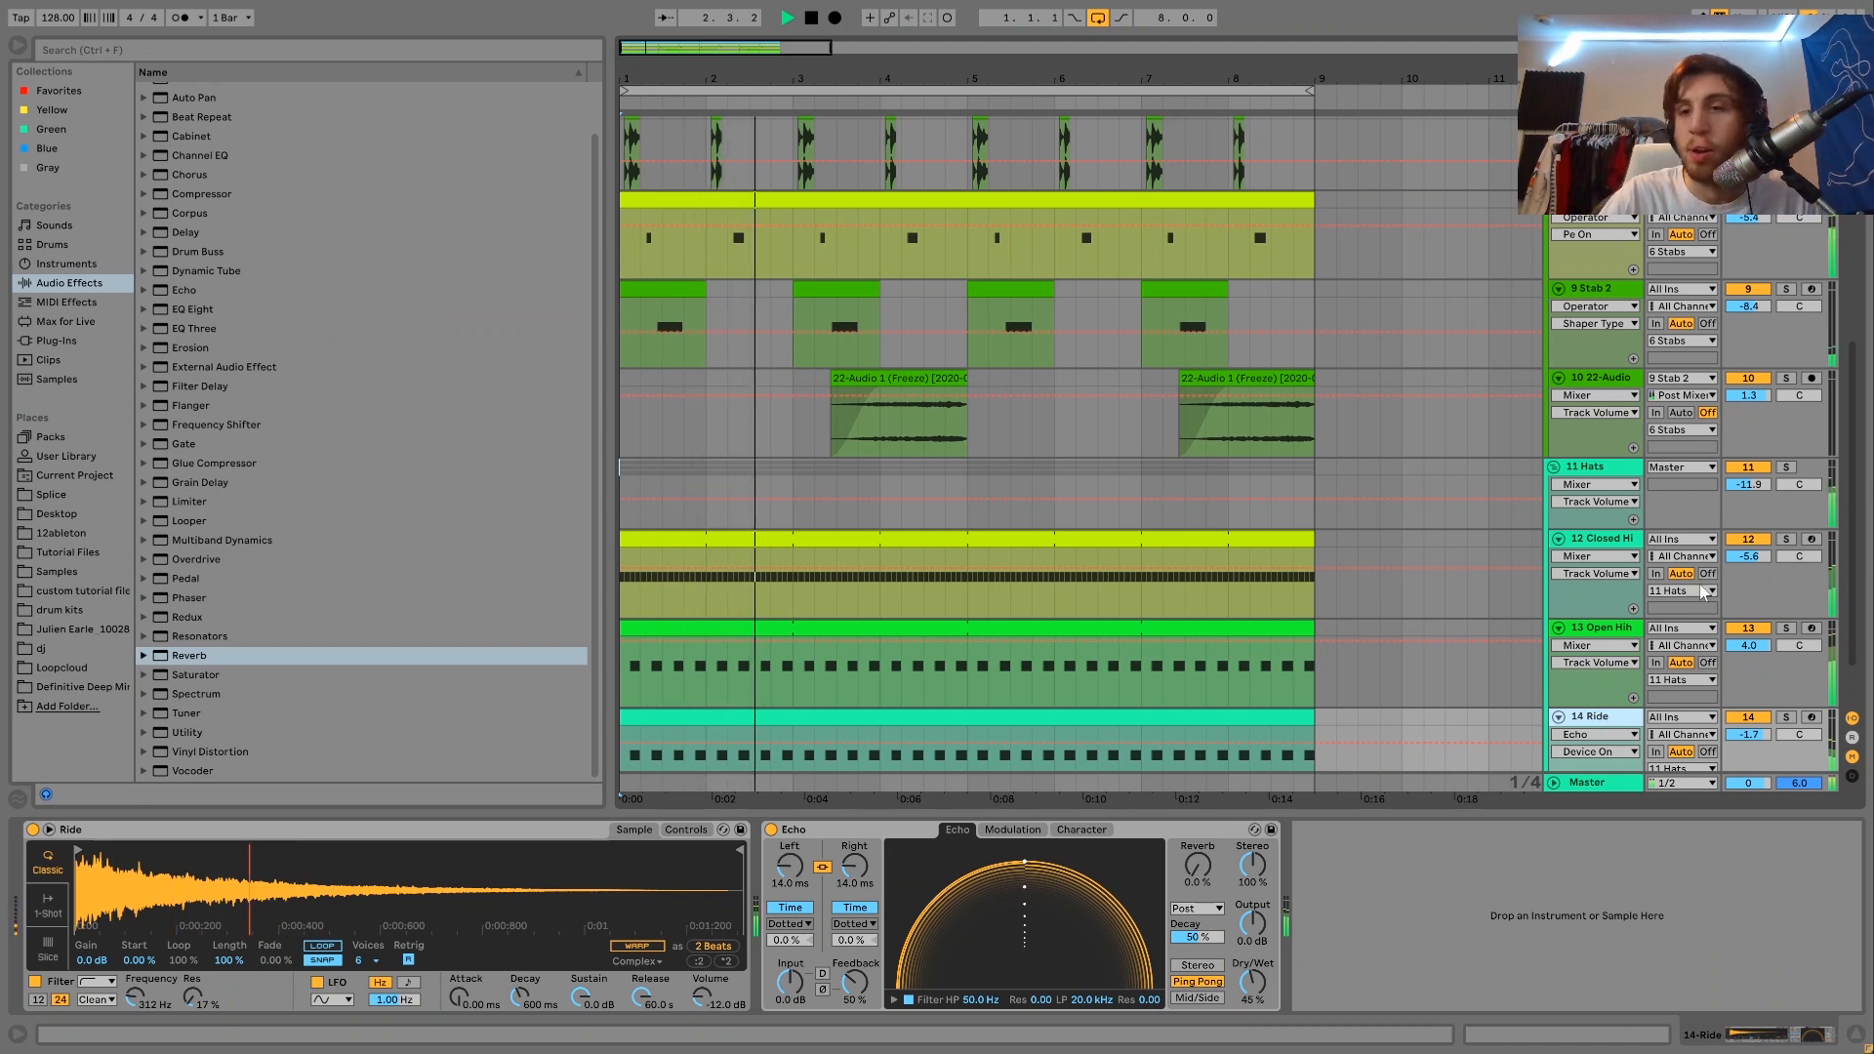
Solo the 11 Hats group and compare its playback with its Drum Buss and Auto Filter bypassed and enabled.
{"action": "left_click", "coordinate": [1787, 468]}
{"action": "key", "text": "space"}
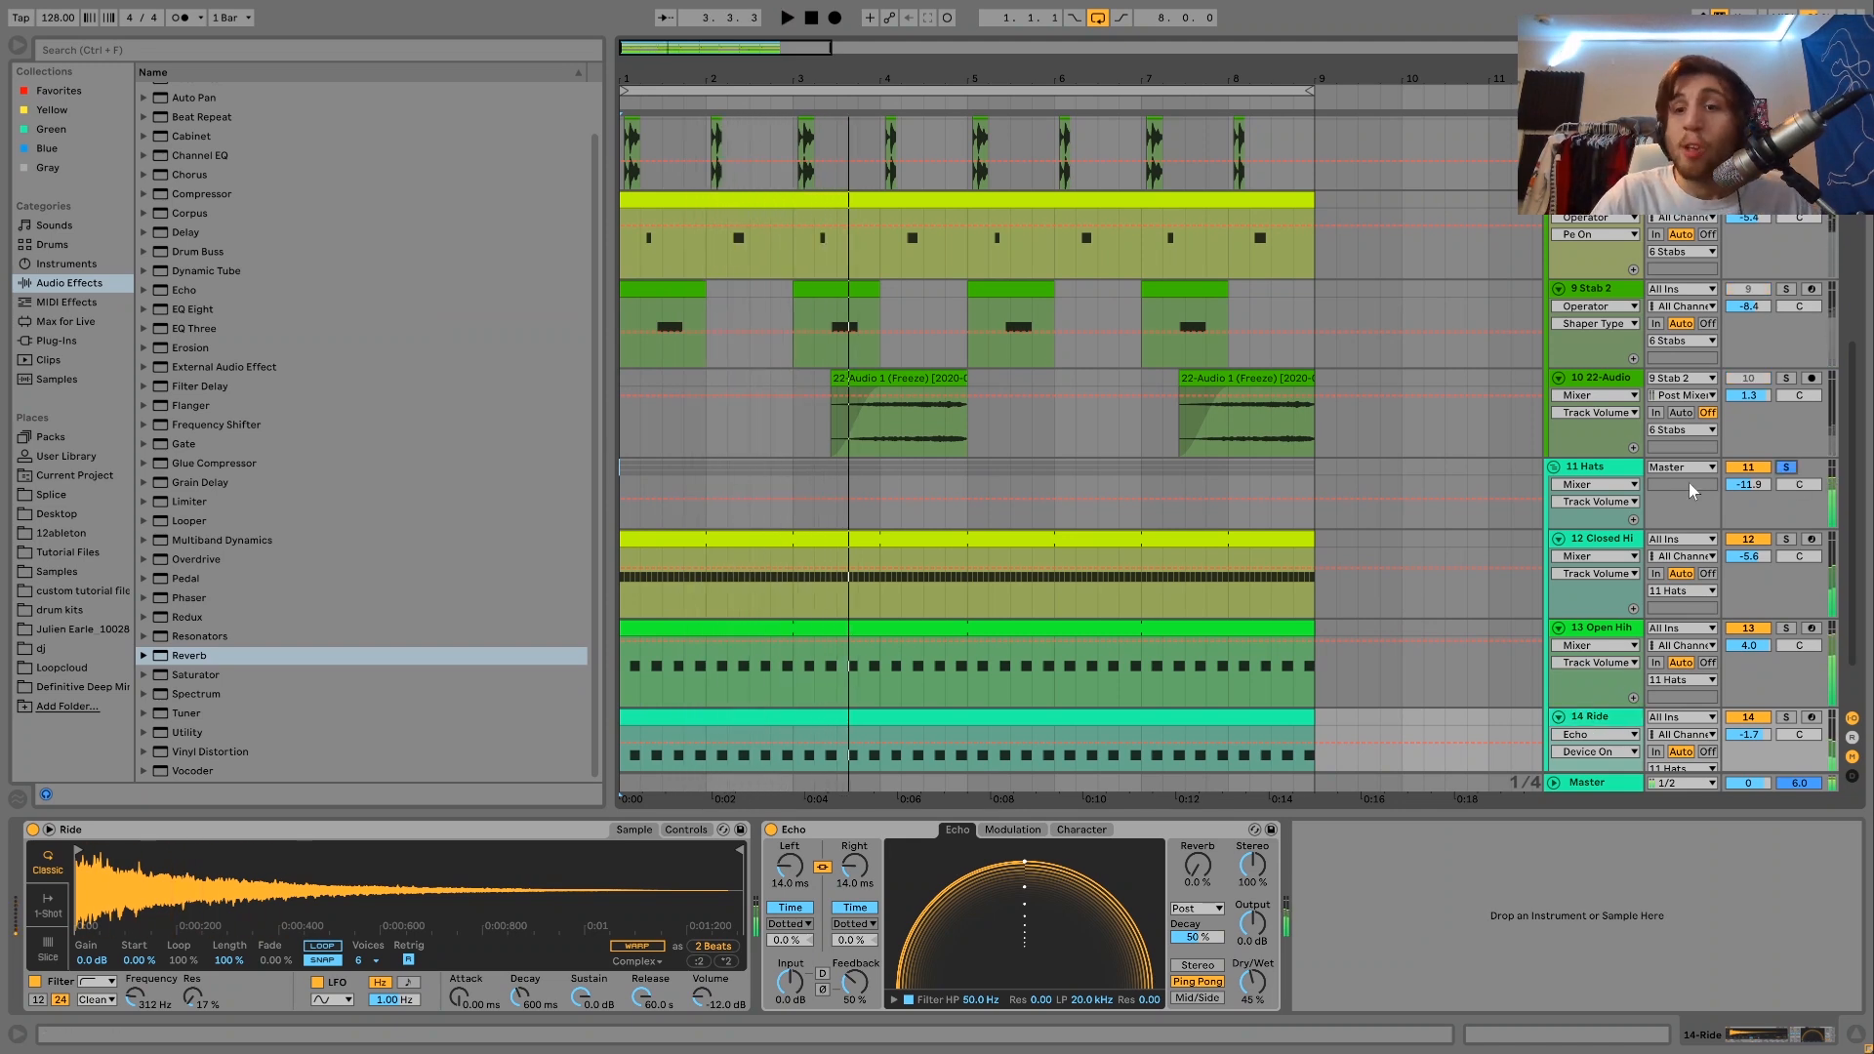
{"action": "left_click", "coordinate": [1622, 480]}
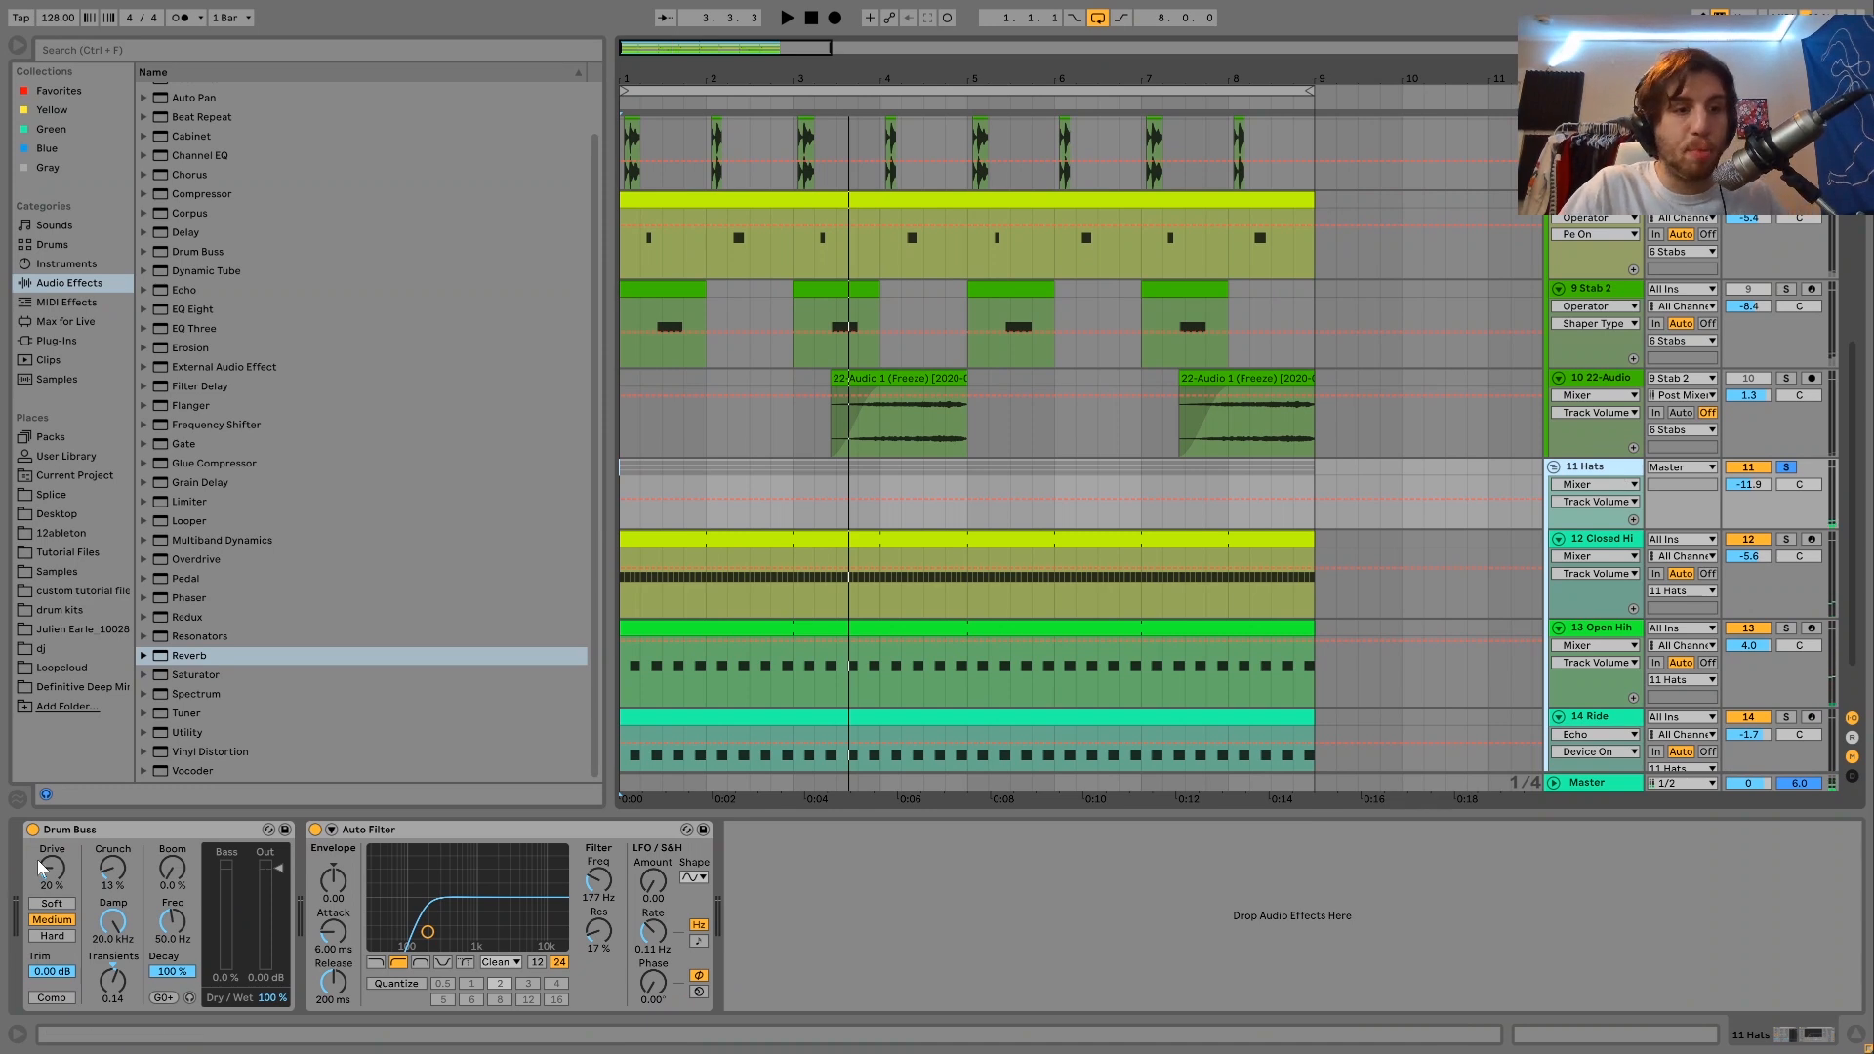
{"action": "left_click", "coordinate": [317, 830]}
{"action": "left_click", "coordinate": [27, 837]}
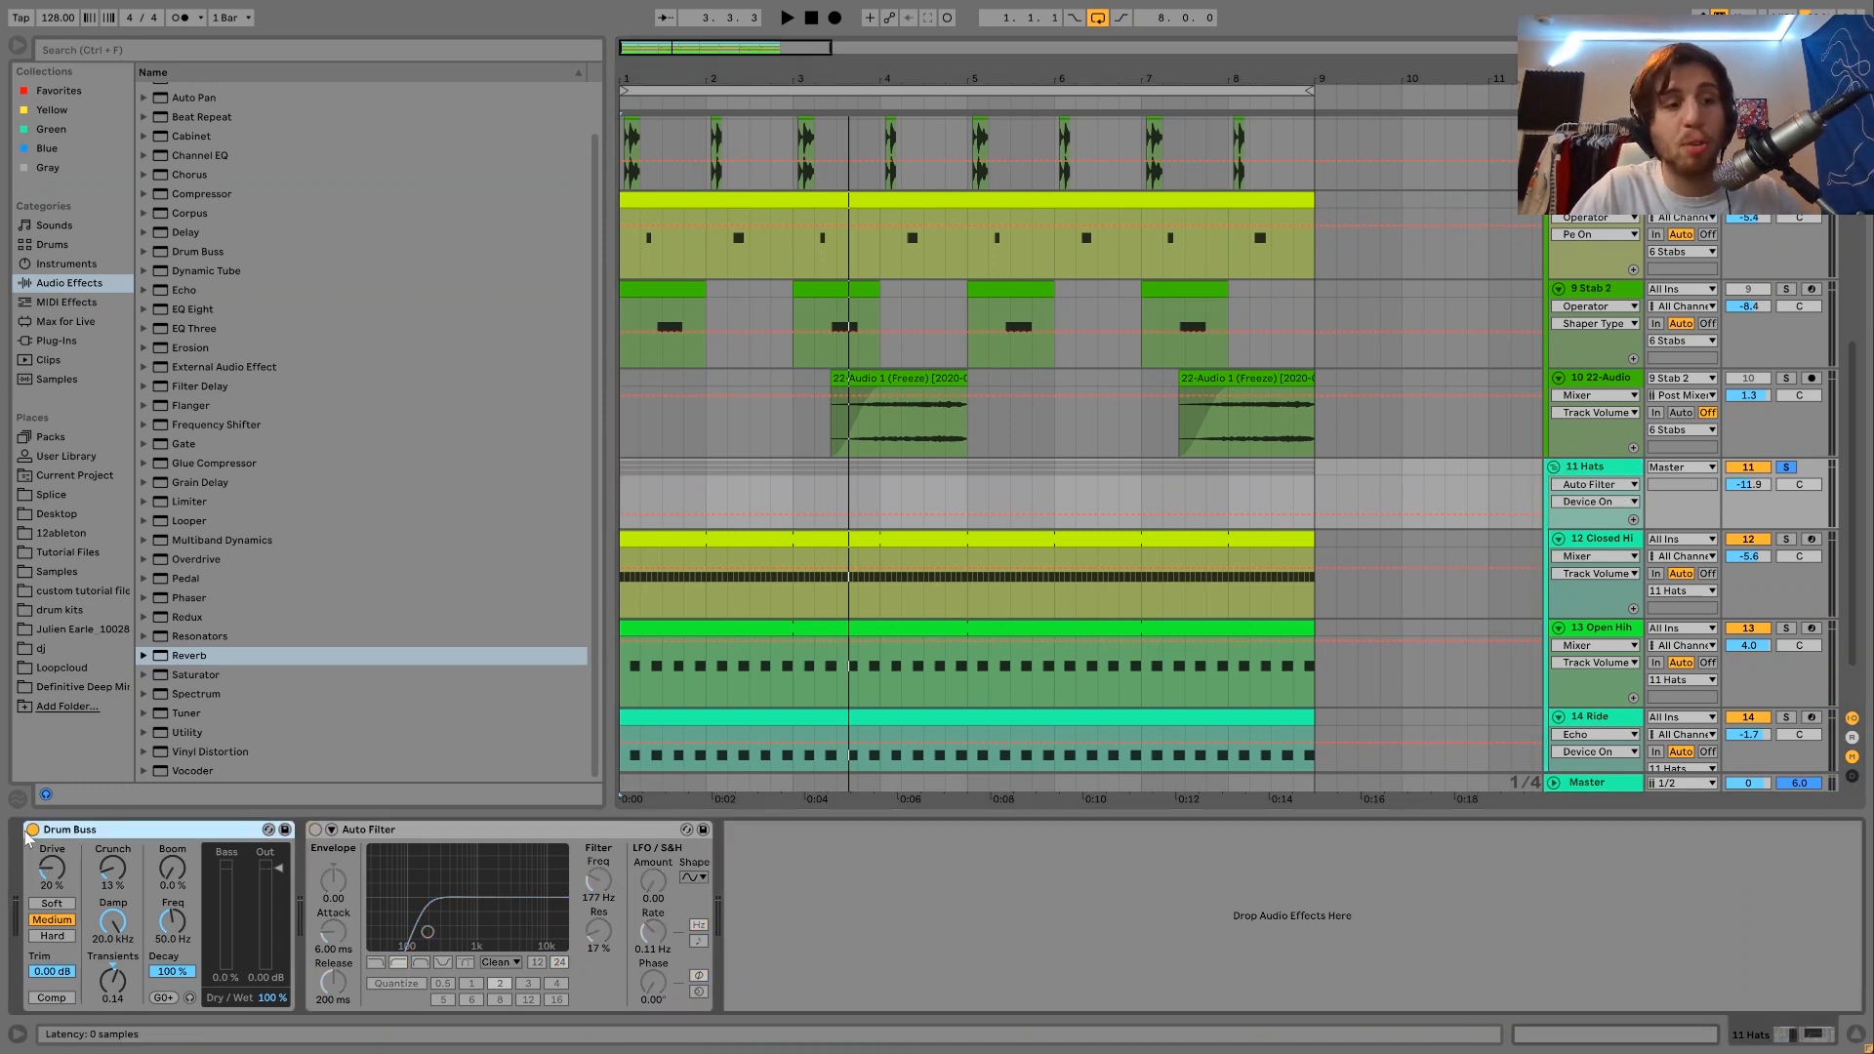
{"action": "left_click", "coordinate": [32, 831]}
{"action": "key", "text": "space"}
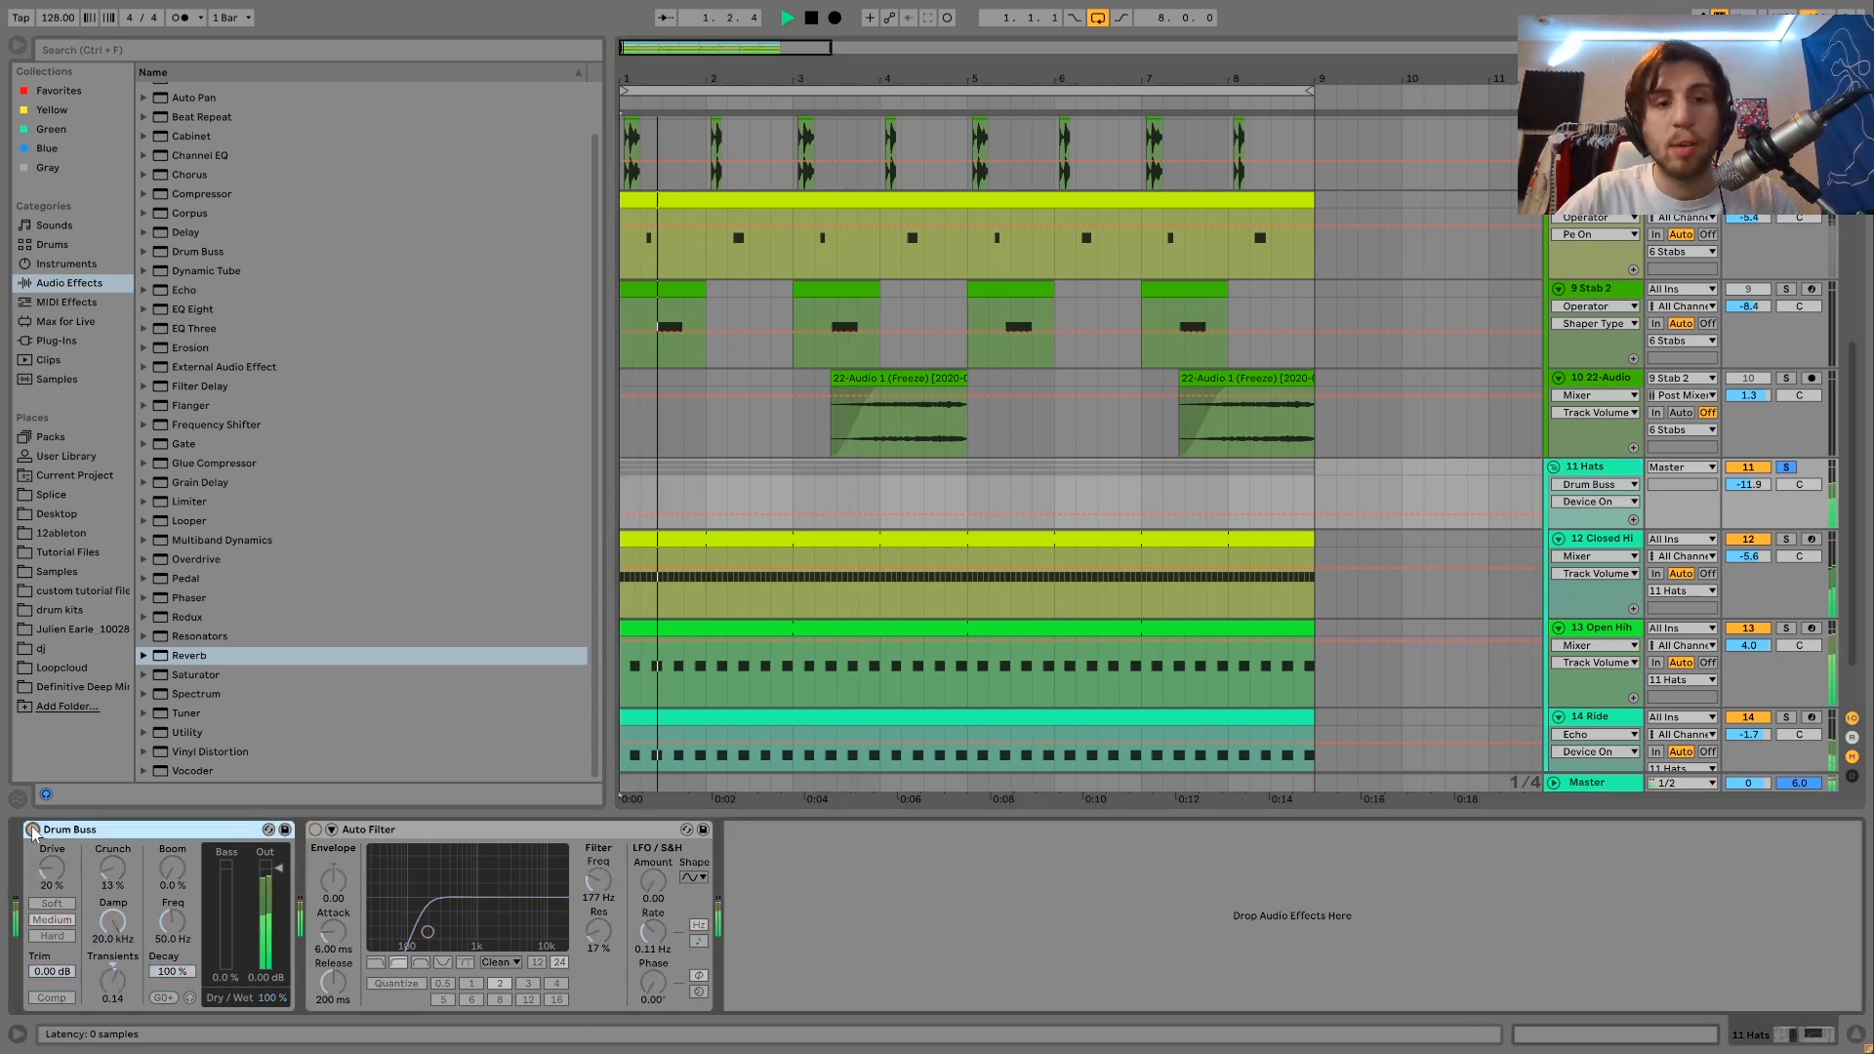
{"action": "left_click", "coordinate": [32, 831]}
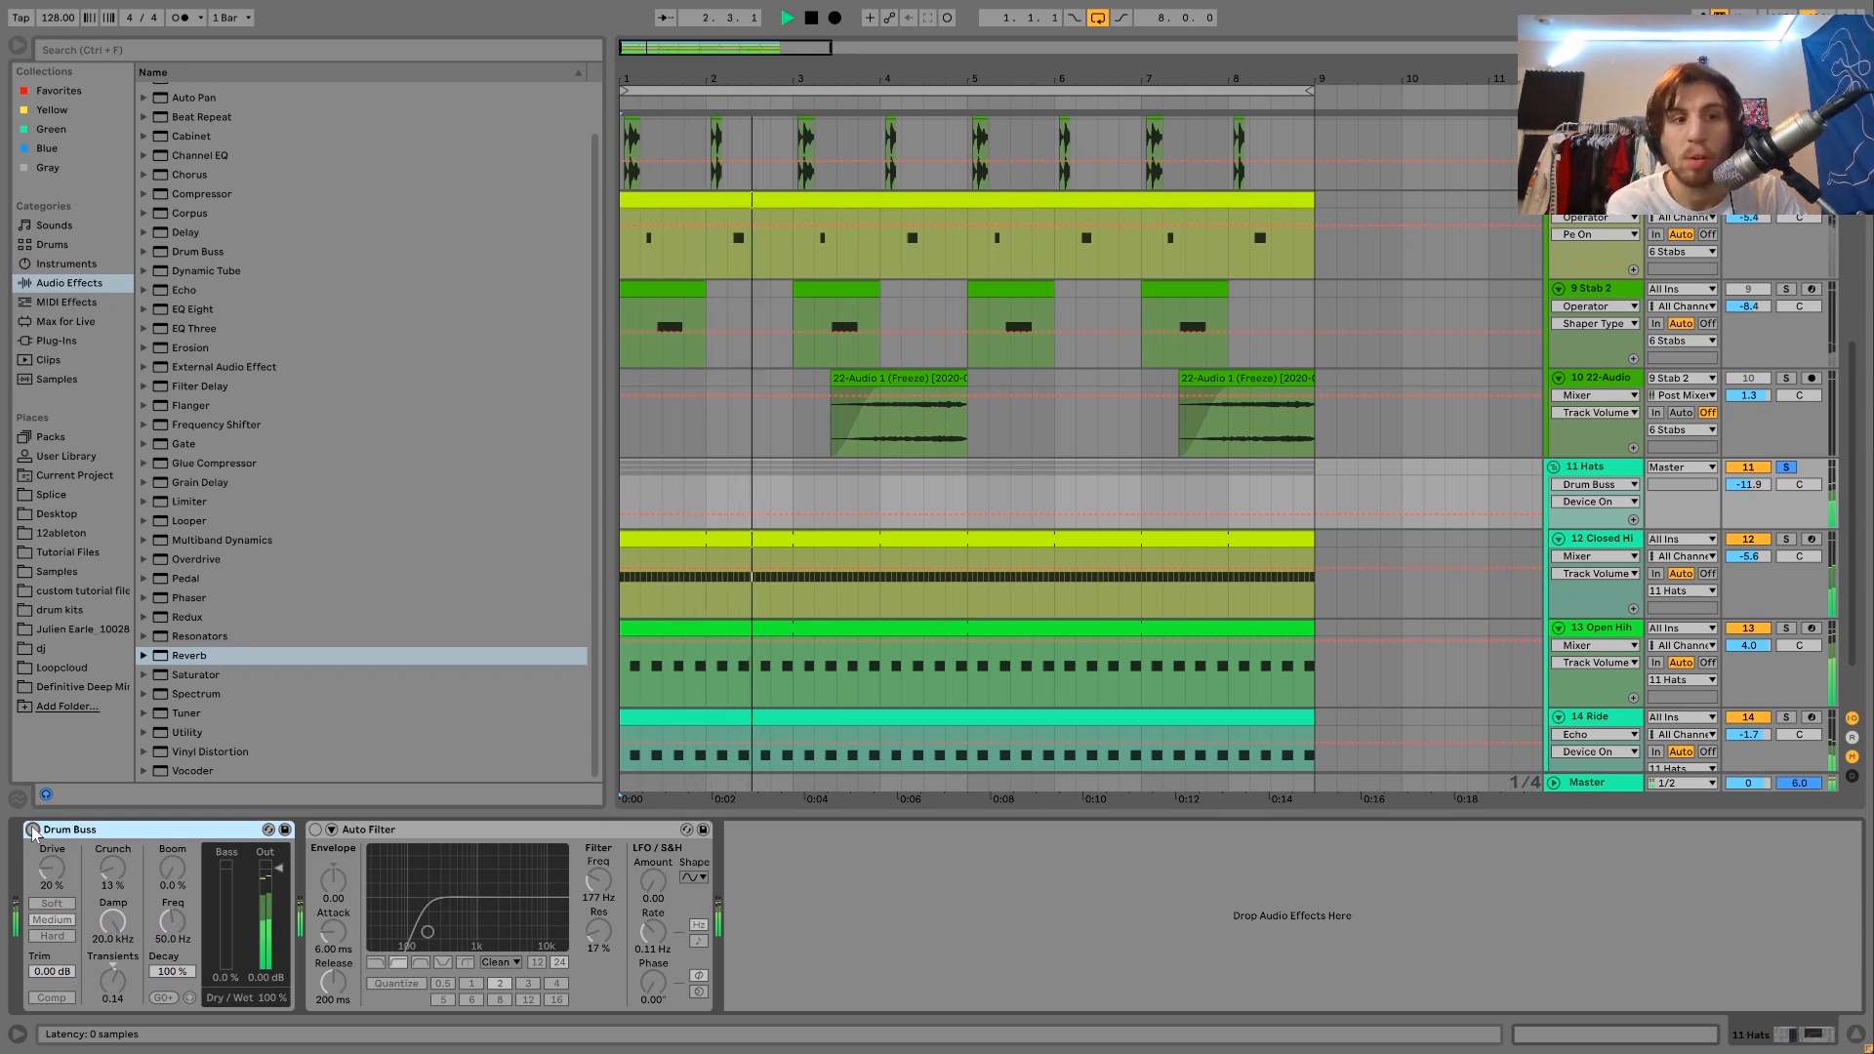
{"action": "key", "text": "ctrl+z"}
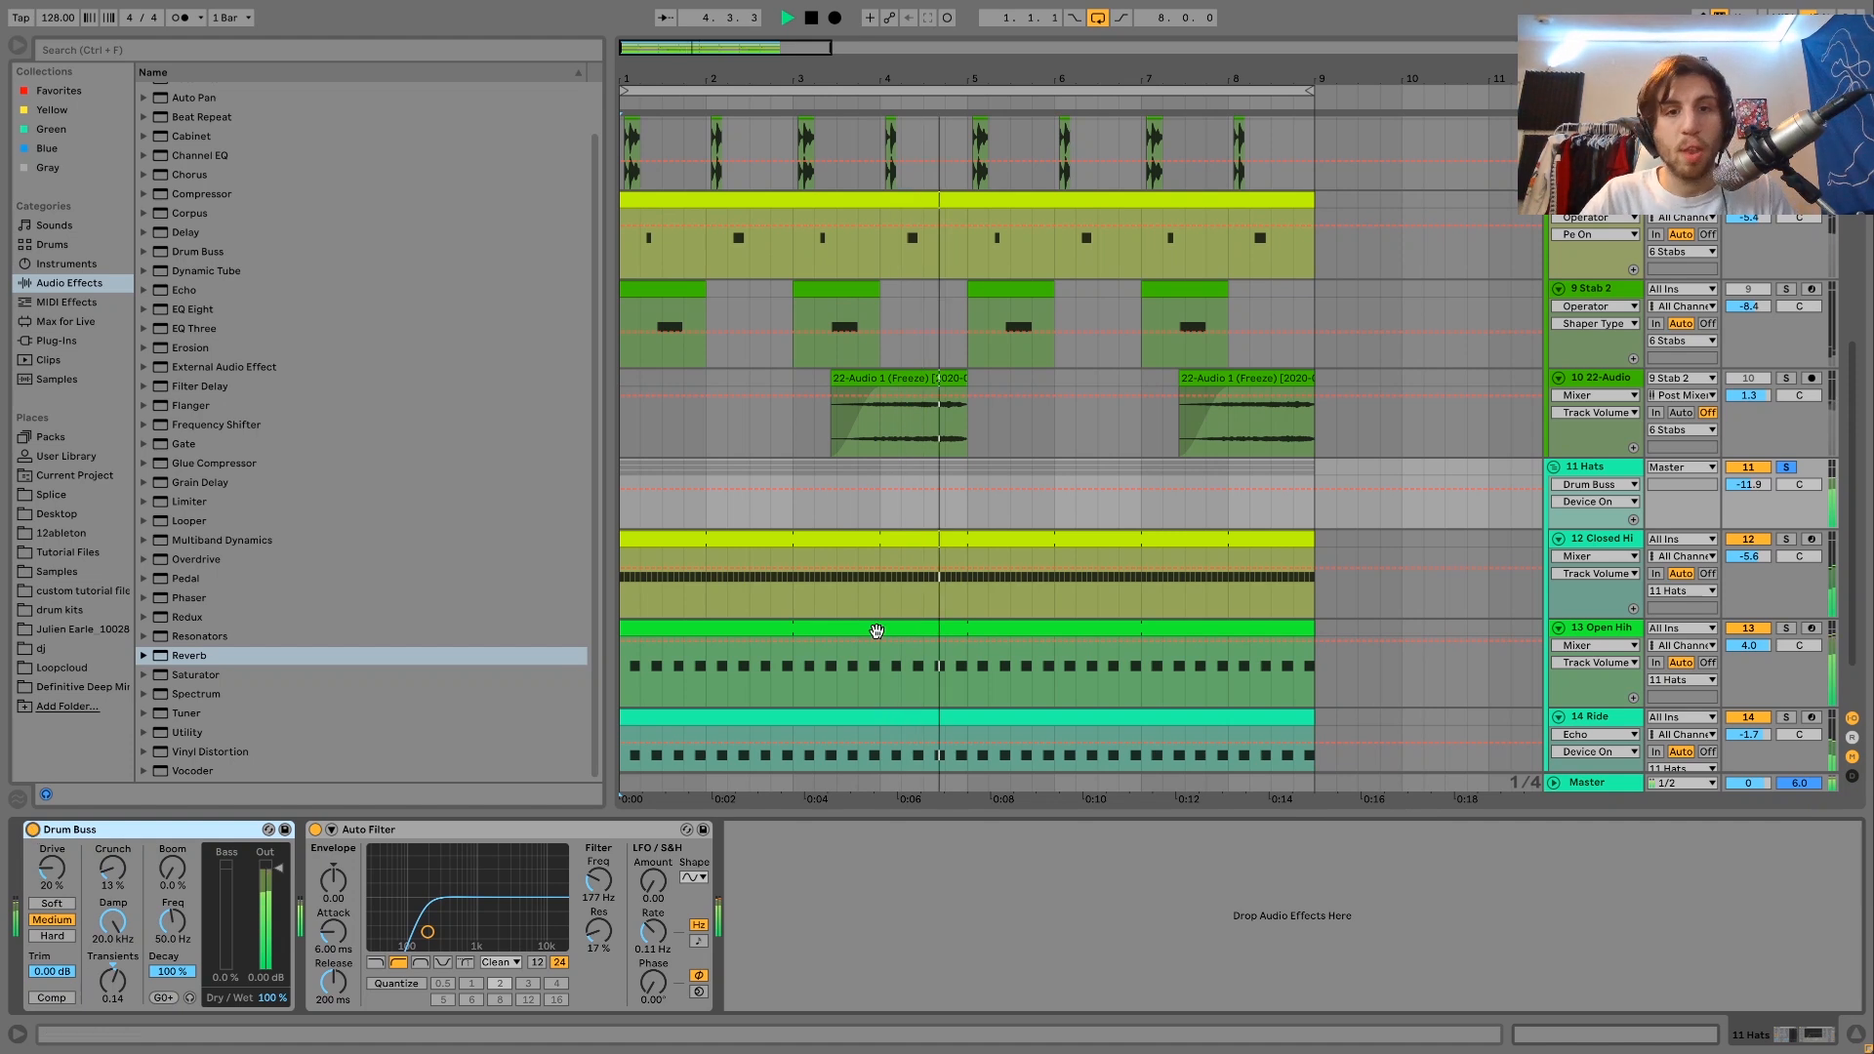
{"action": "scroll", "coordinate": [1012, 612], "scroll_direction": "up", "scroll_amount": 5}
{"action": "scroll", "coordinate": [1013, 612], "scroll_direction": "down", "scroll_amount": 5}
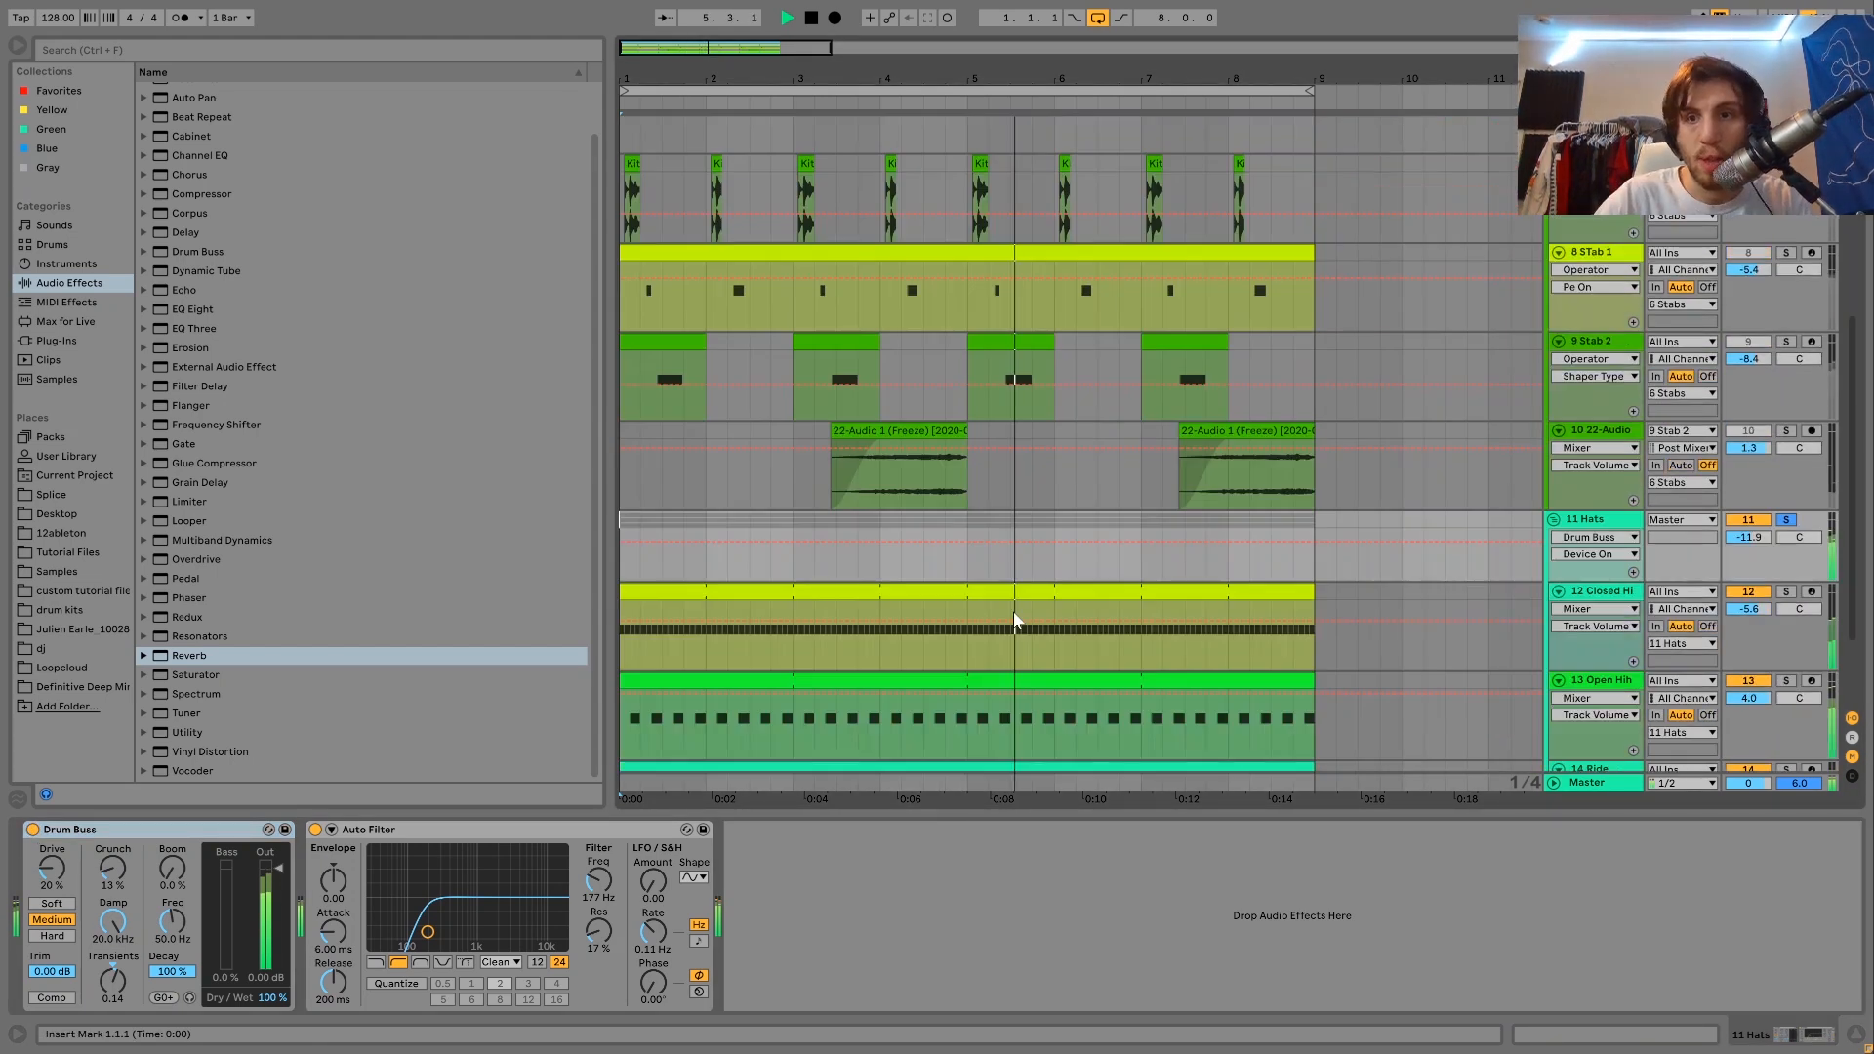
Solo the 12 Closed Hihat track and play it from the start of the arrangement.
{"action": "key", "text": "space"}
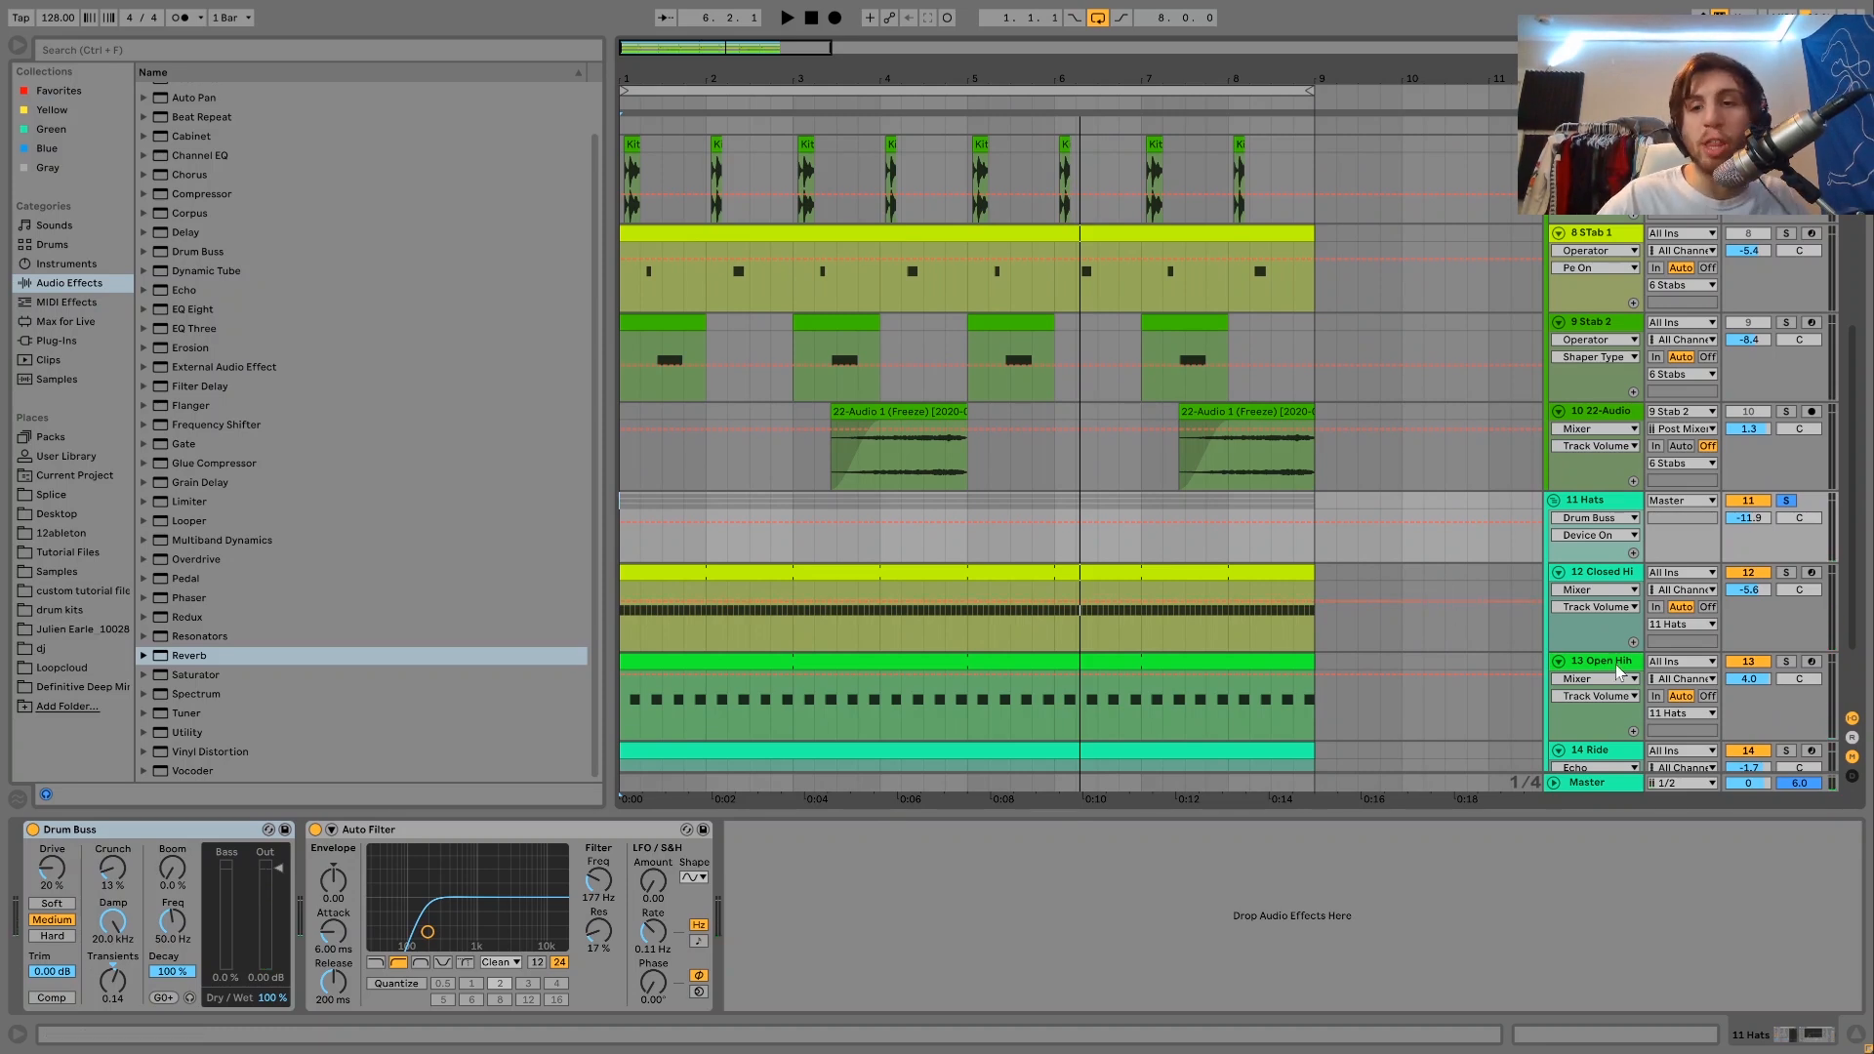
{"action": "left_click", "coordinate": [1784, 662]}
{"action": "key", "text": "space"}
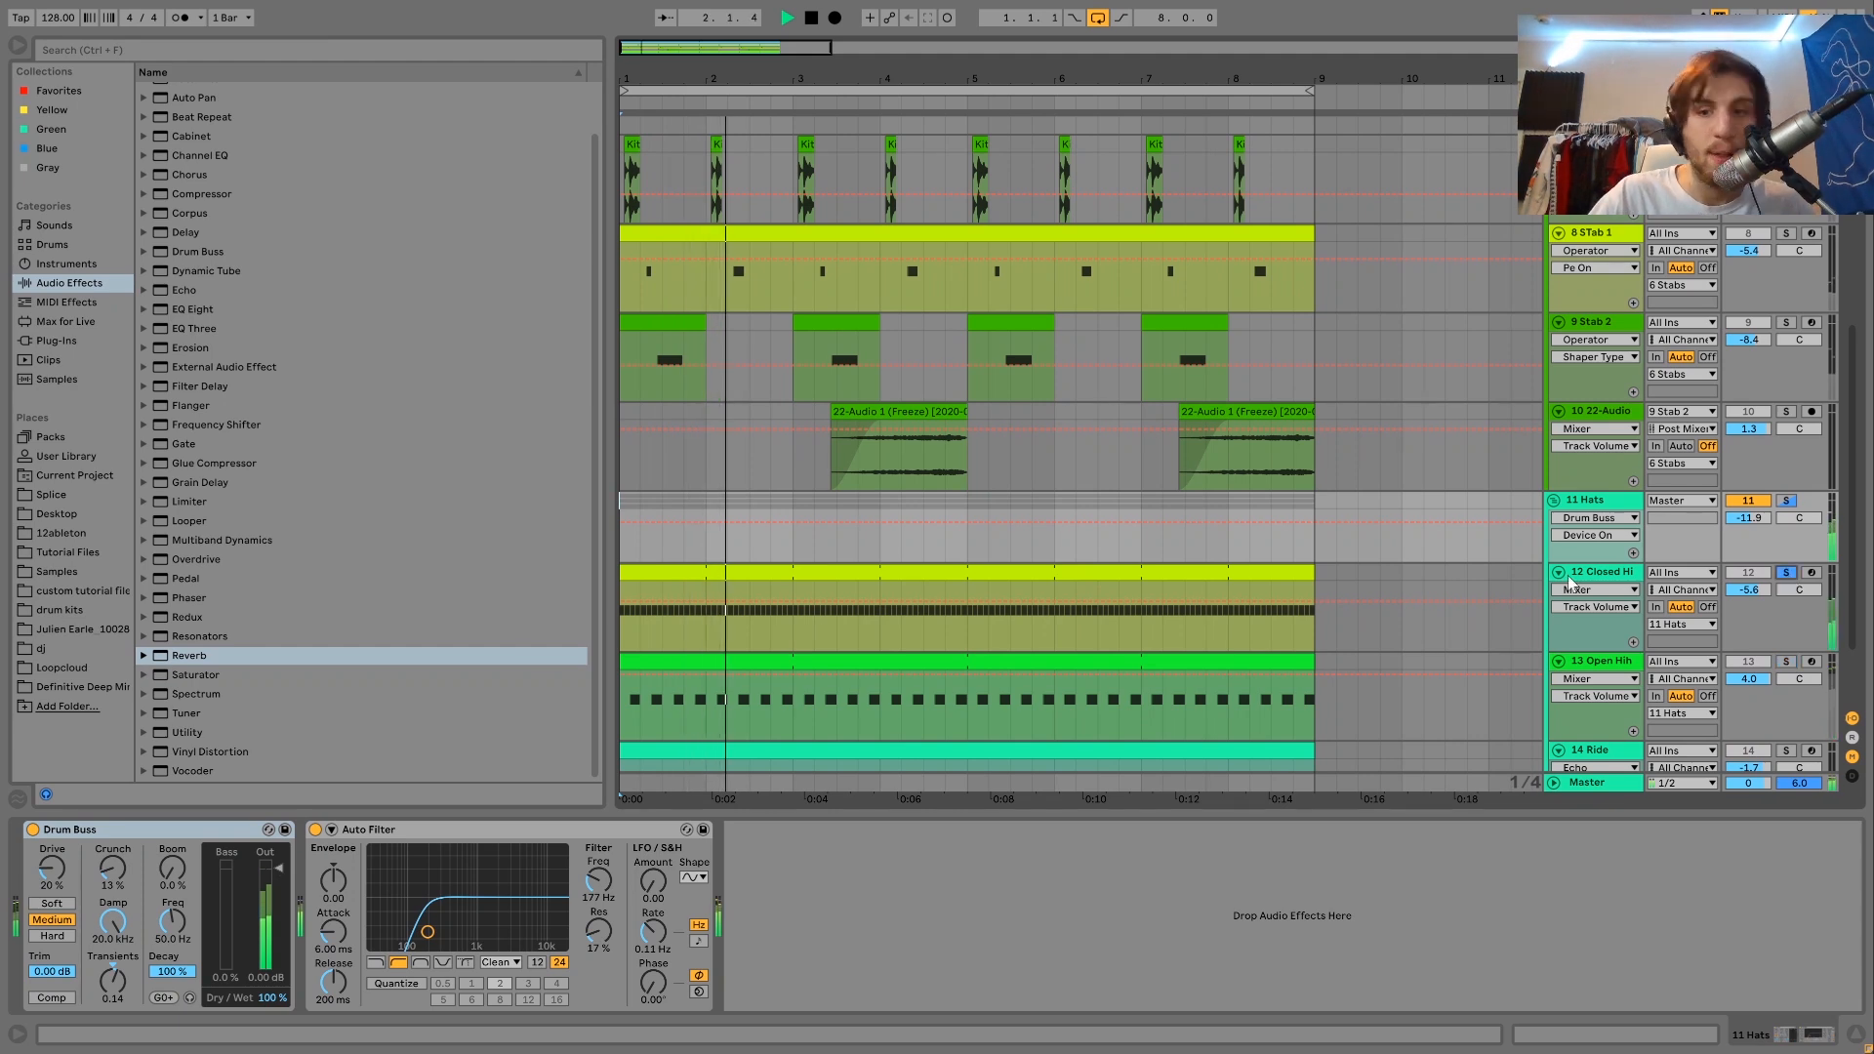
{"action": "left_click", "coordinate": [1785, 574]}
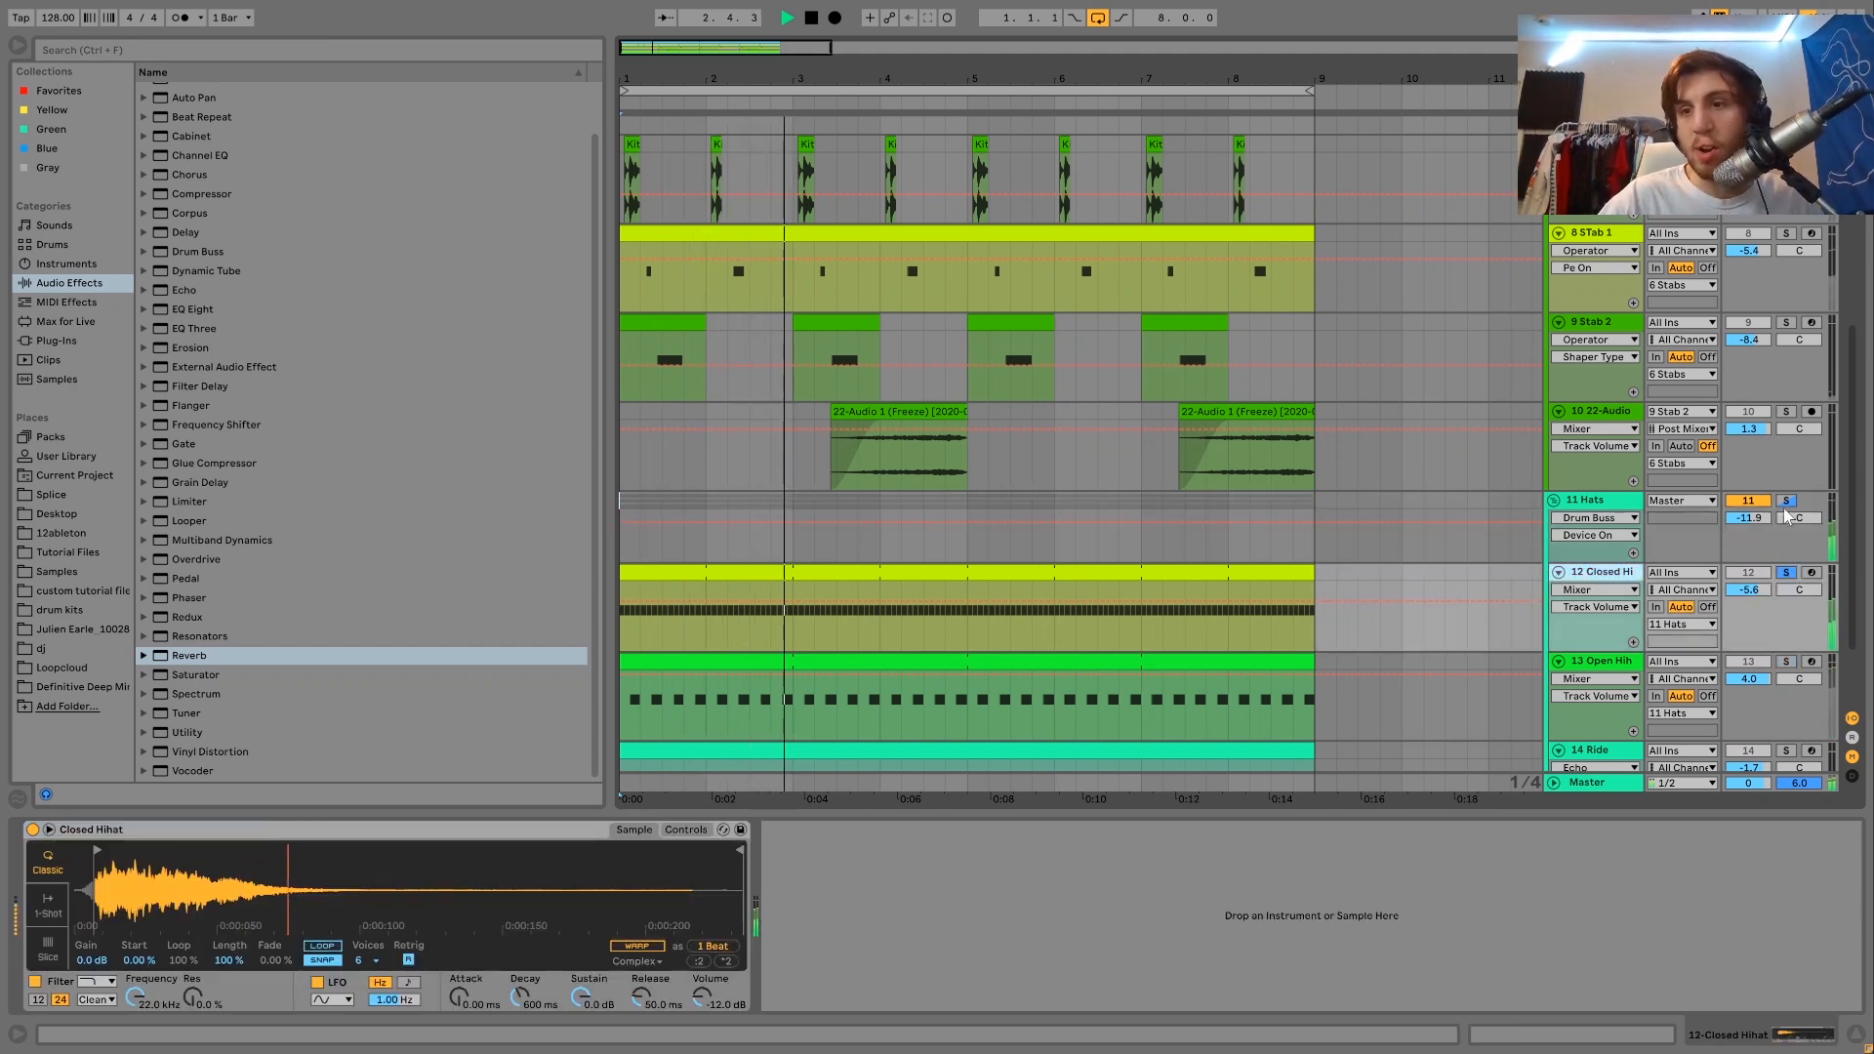
Switch the solo back to the 11 Hats group, show its device chain and audition the grouped hats.
{"action": "left_click", "coordinate": [1786, 502]}
{"action": "left_click", "coordinate": [1625, 503]}
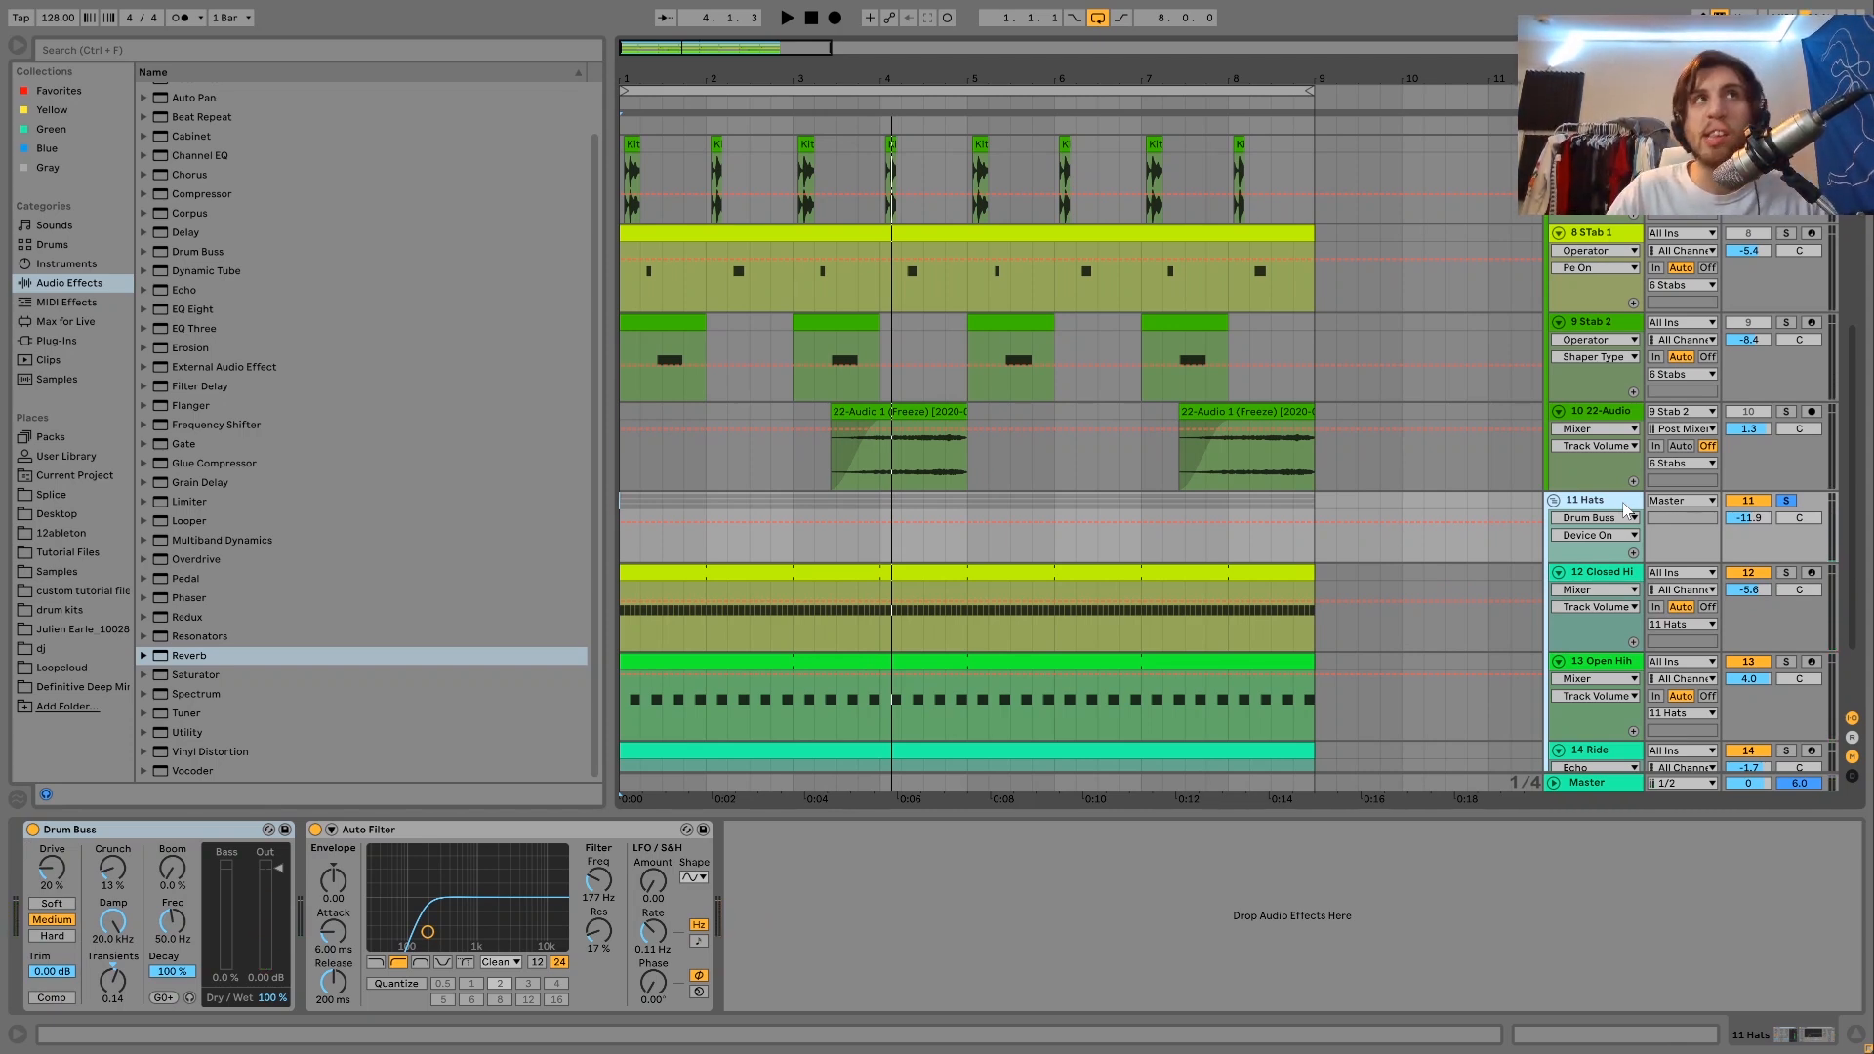
{"action": "key", "text": "space"}
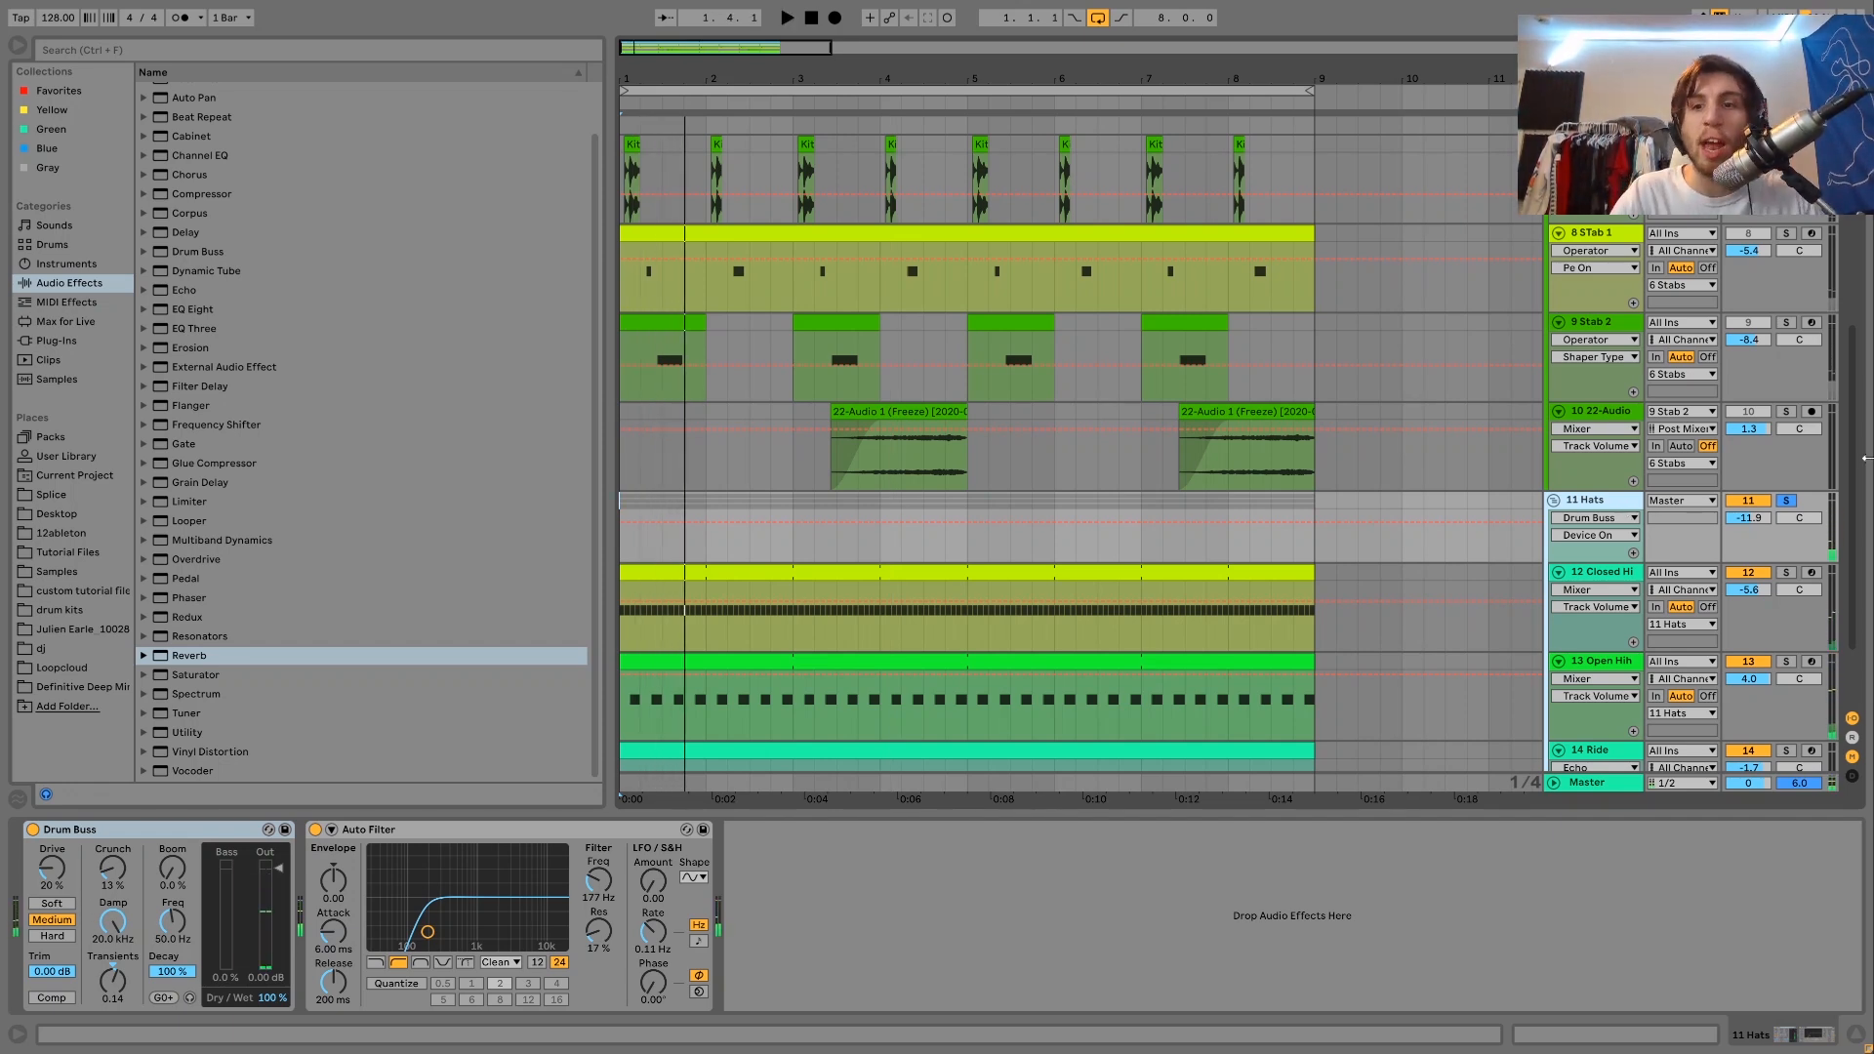
Clear the 11 Hats group's solo and play the full arrangement from the start, keeping the group's devices in view.
{"action": "left_click", "coordinate": [1786, 500]}
{"action": "key", "text": "space"}
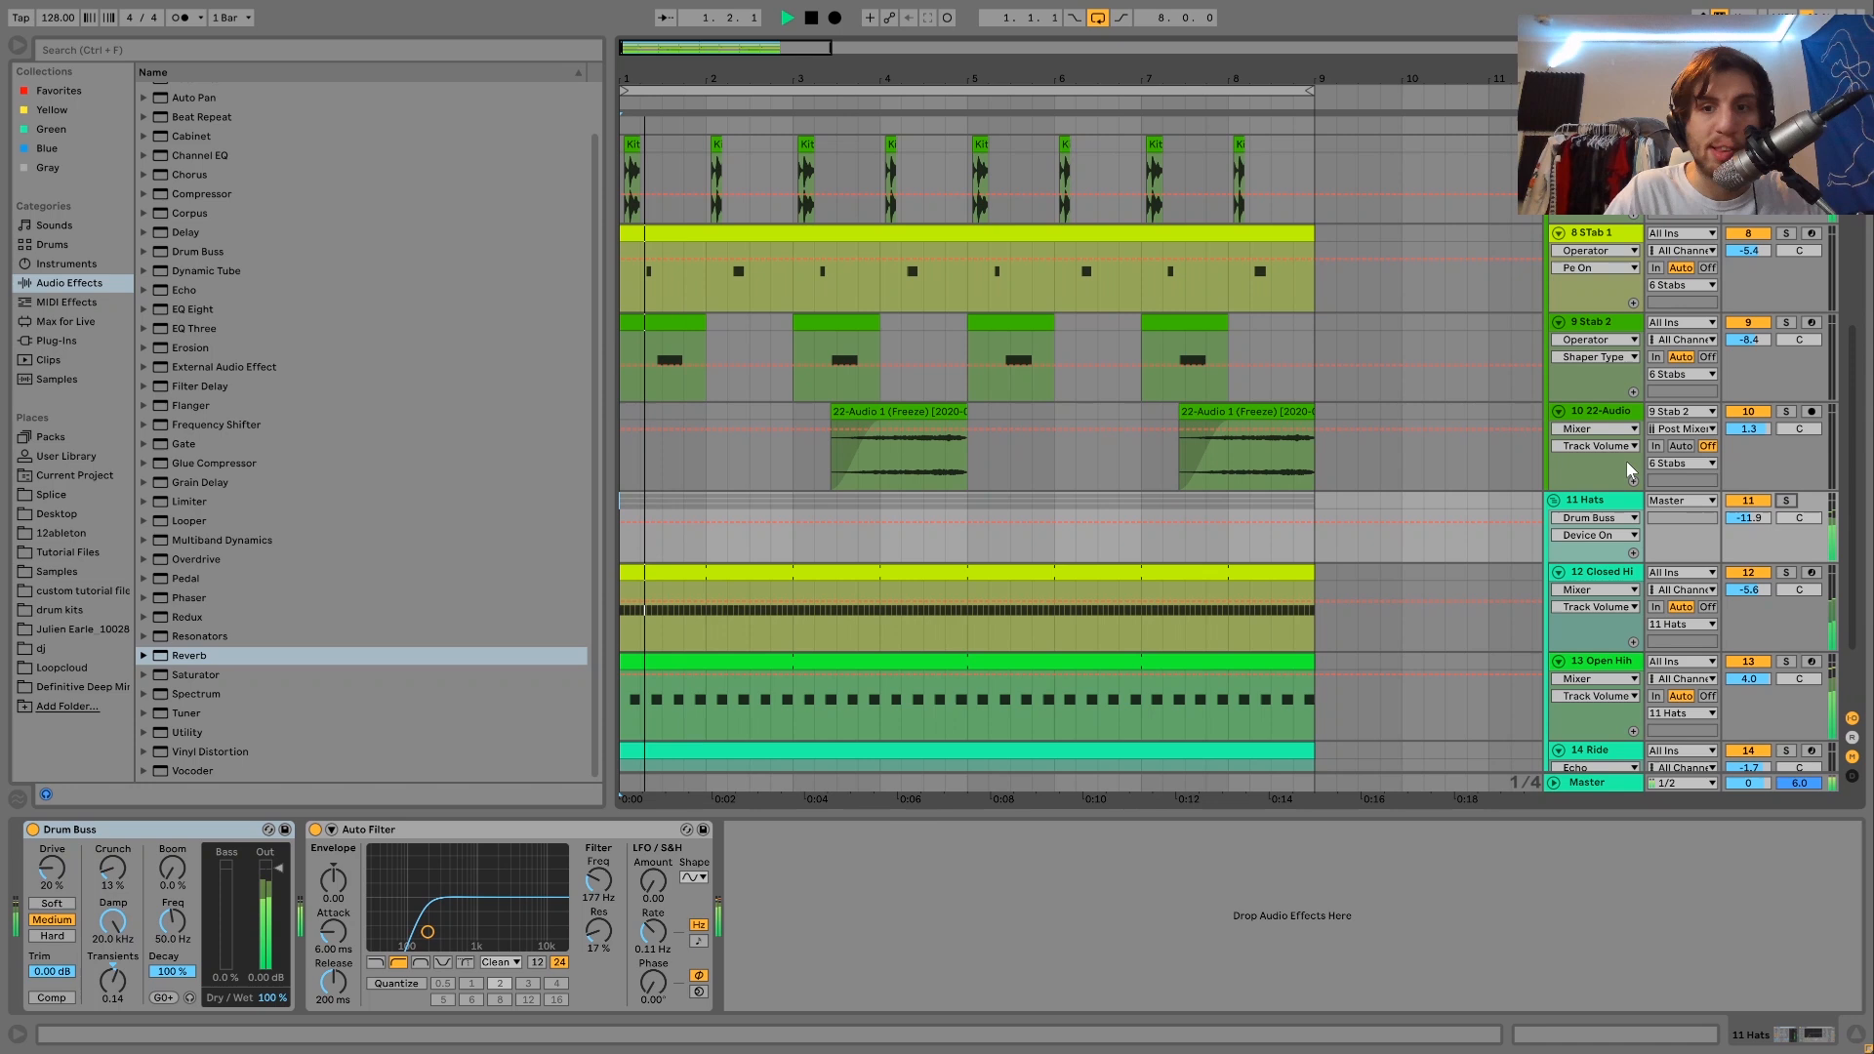
{"action": "left_click", "coordinate": [1583, 501]}
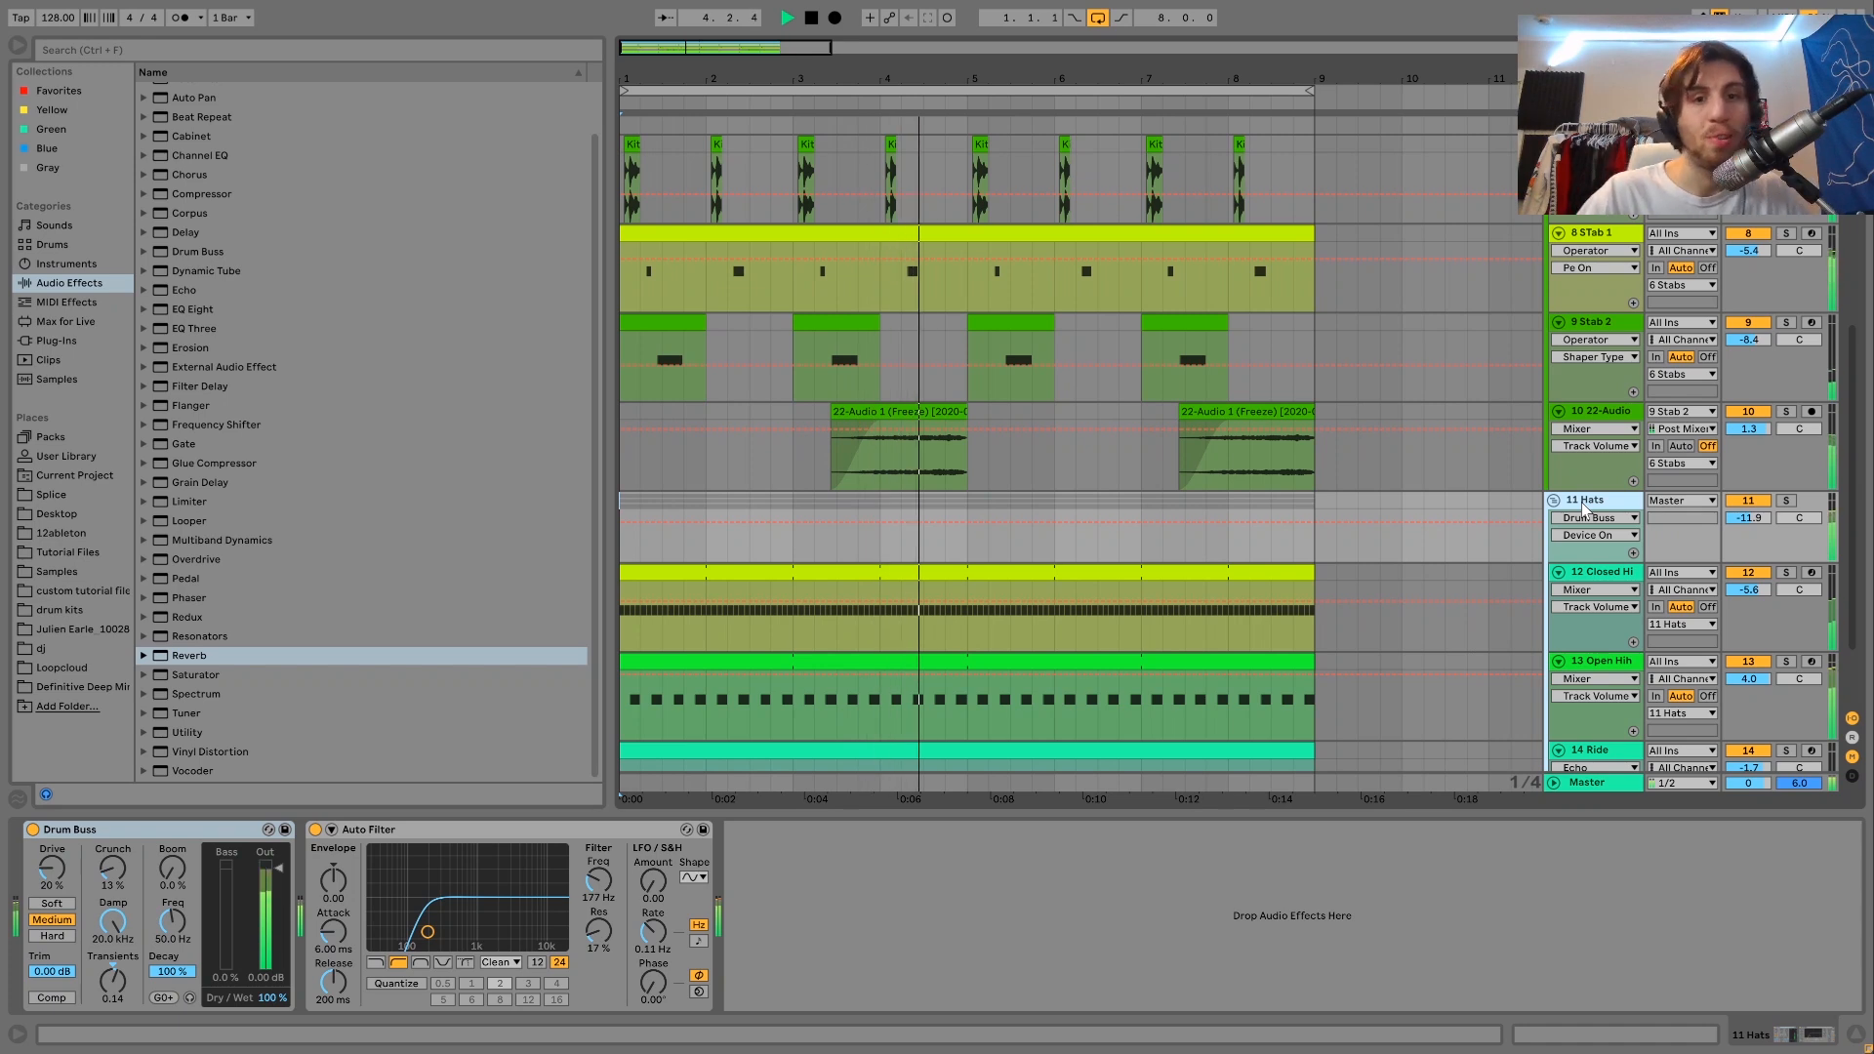
{"action": "key", "text": "space"}
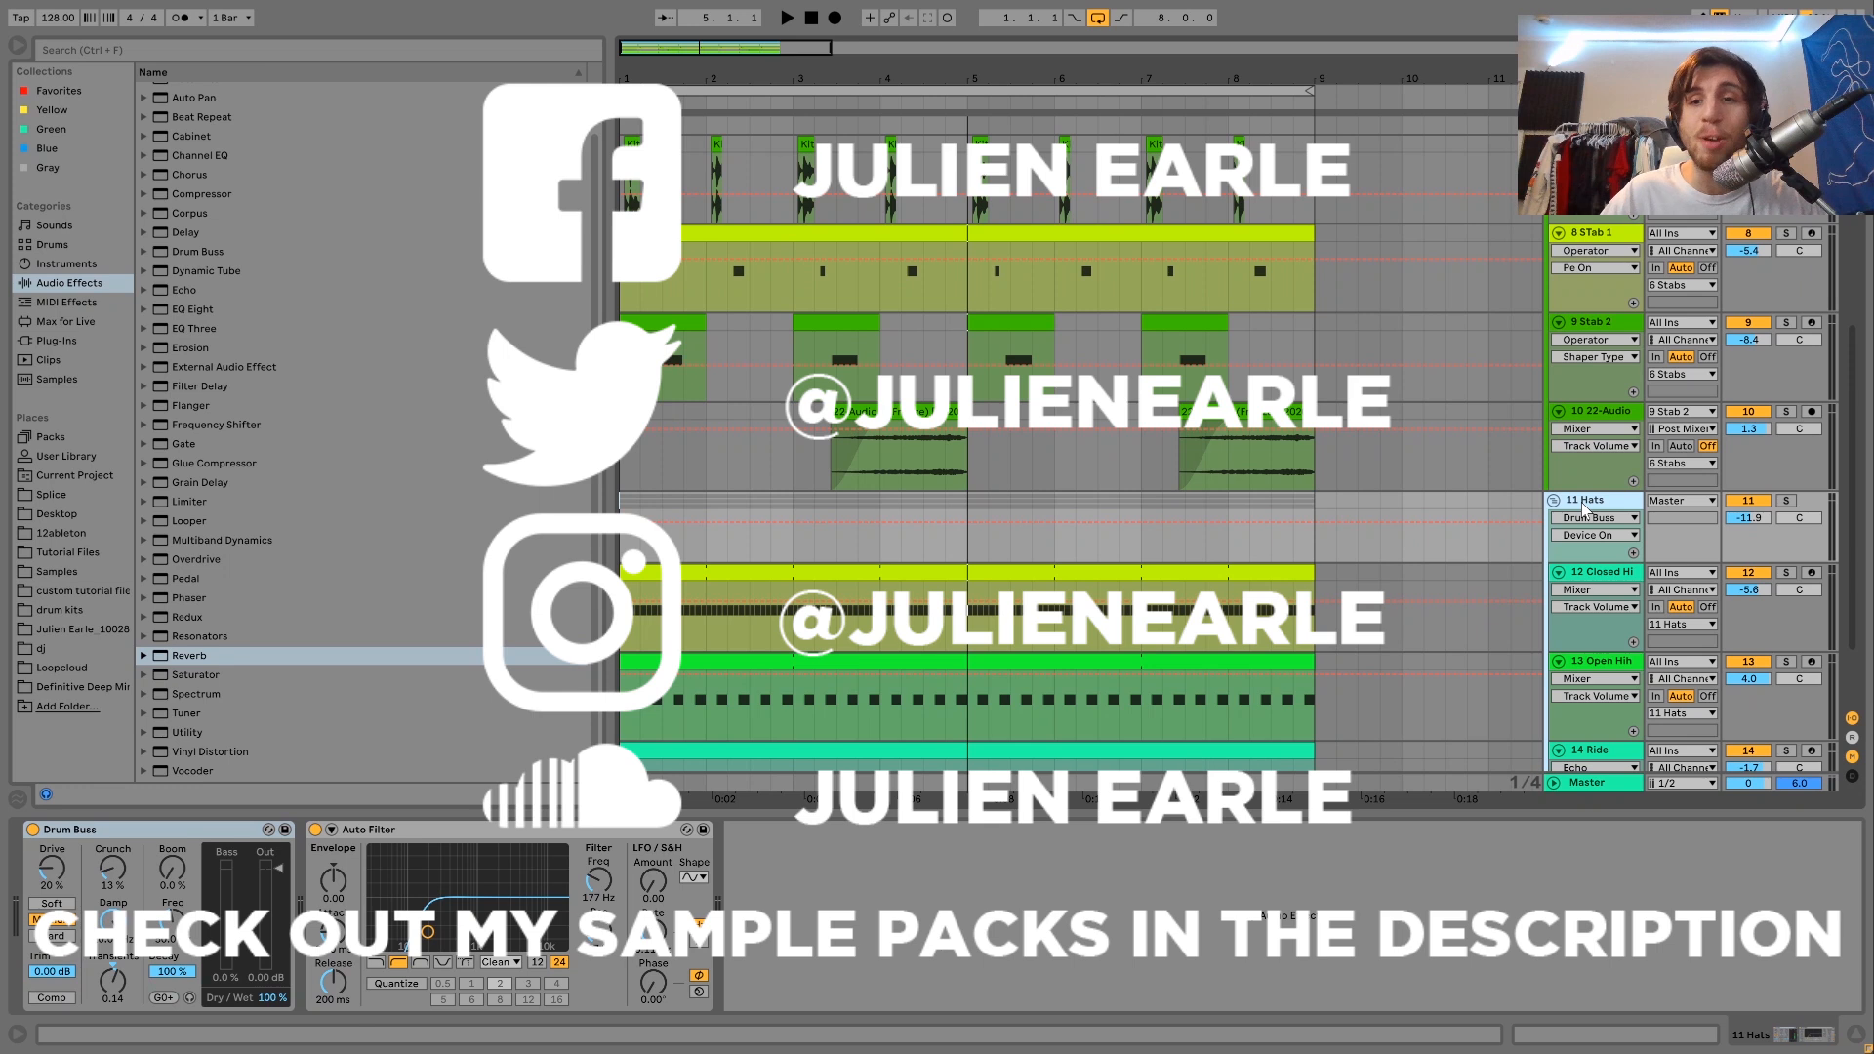
{"action": "scroll", "coordinate": [1581, 502], "scroll_direction": "up", "scroll_amount": 10}
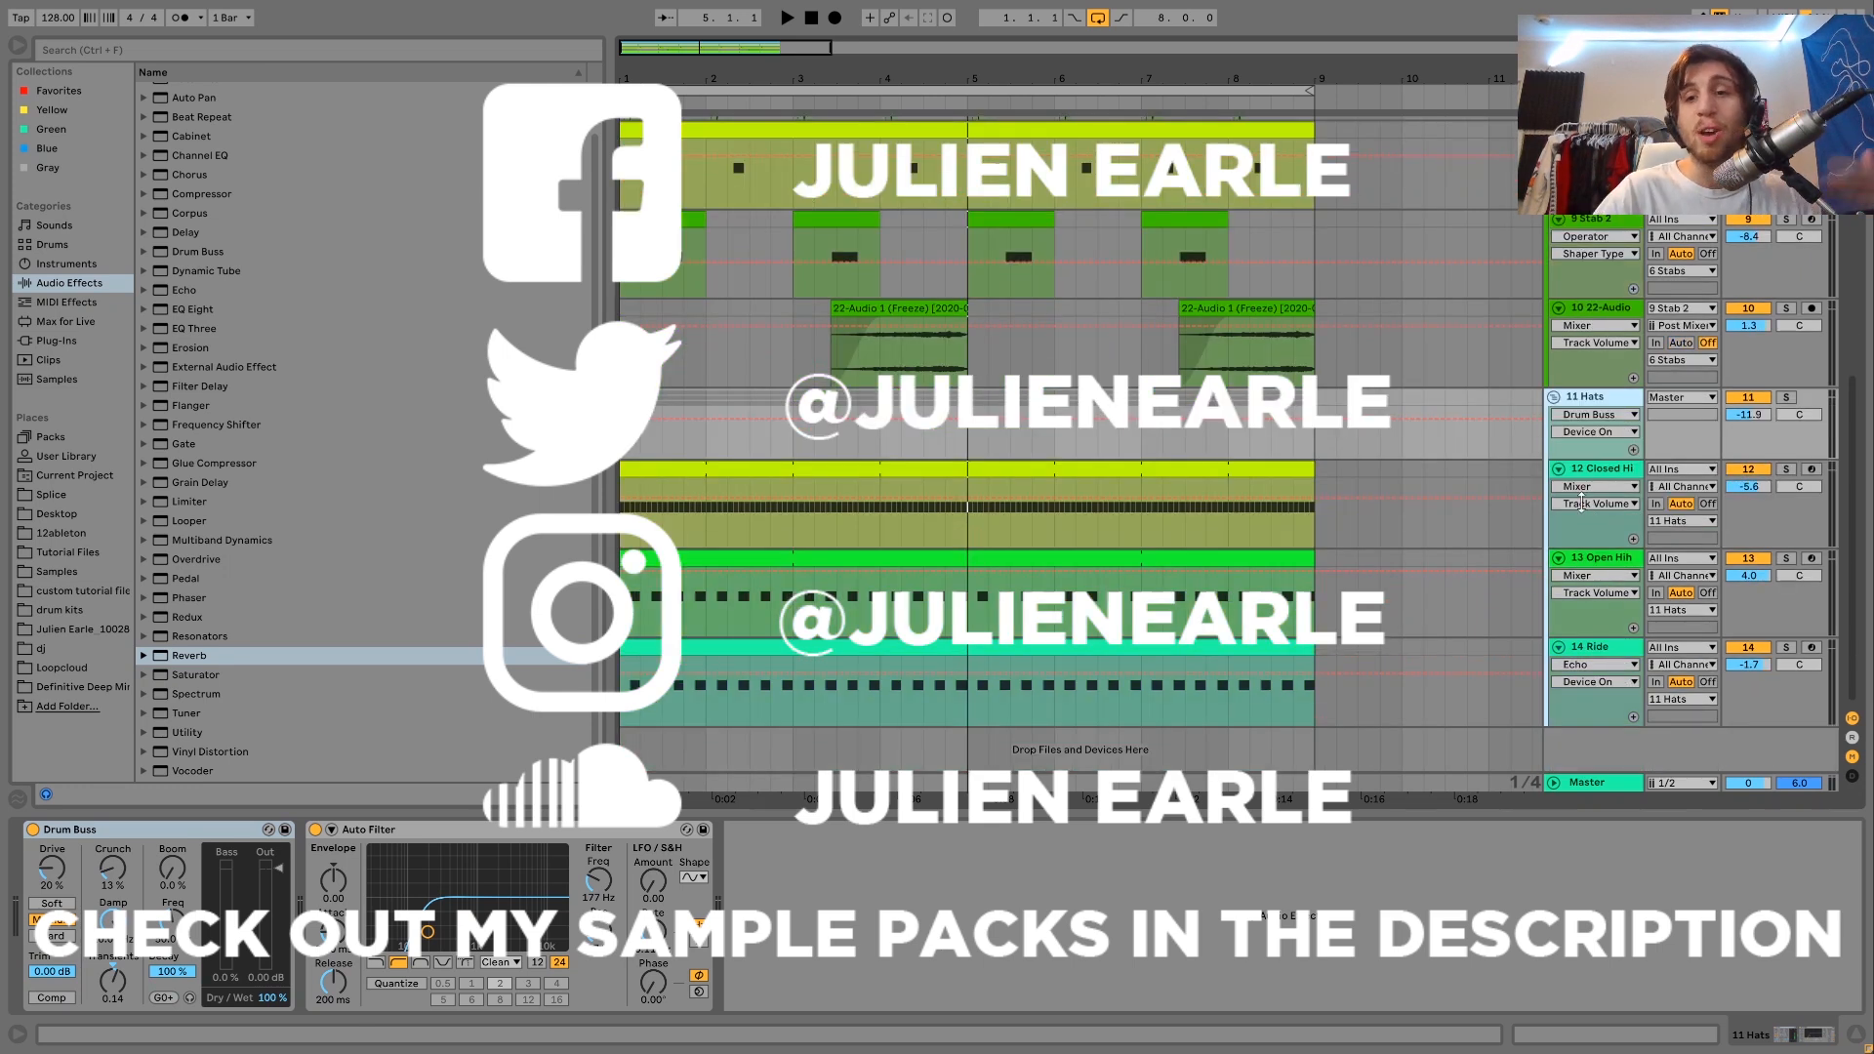